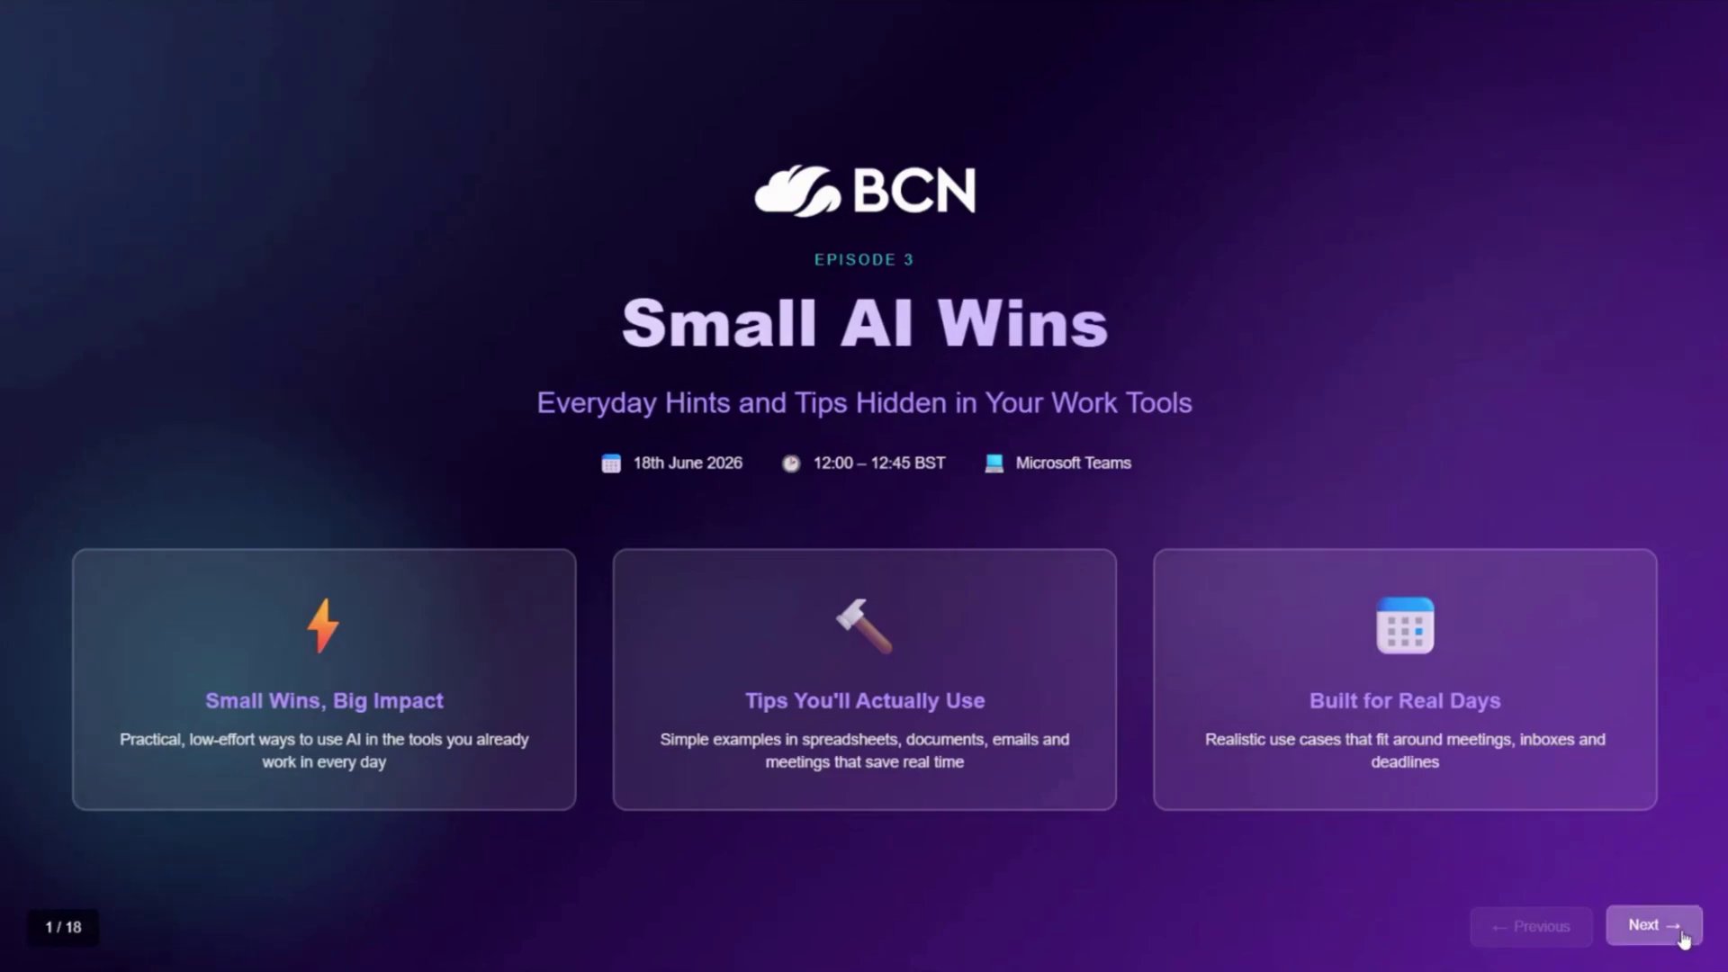
pyautogui.click(1683, 939)
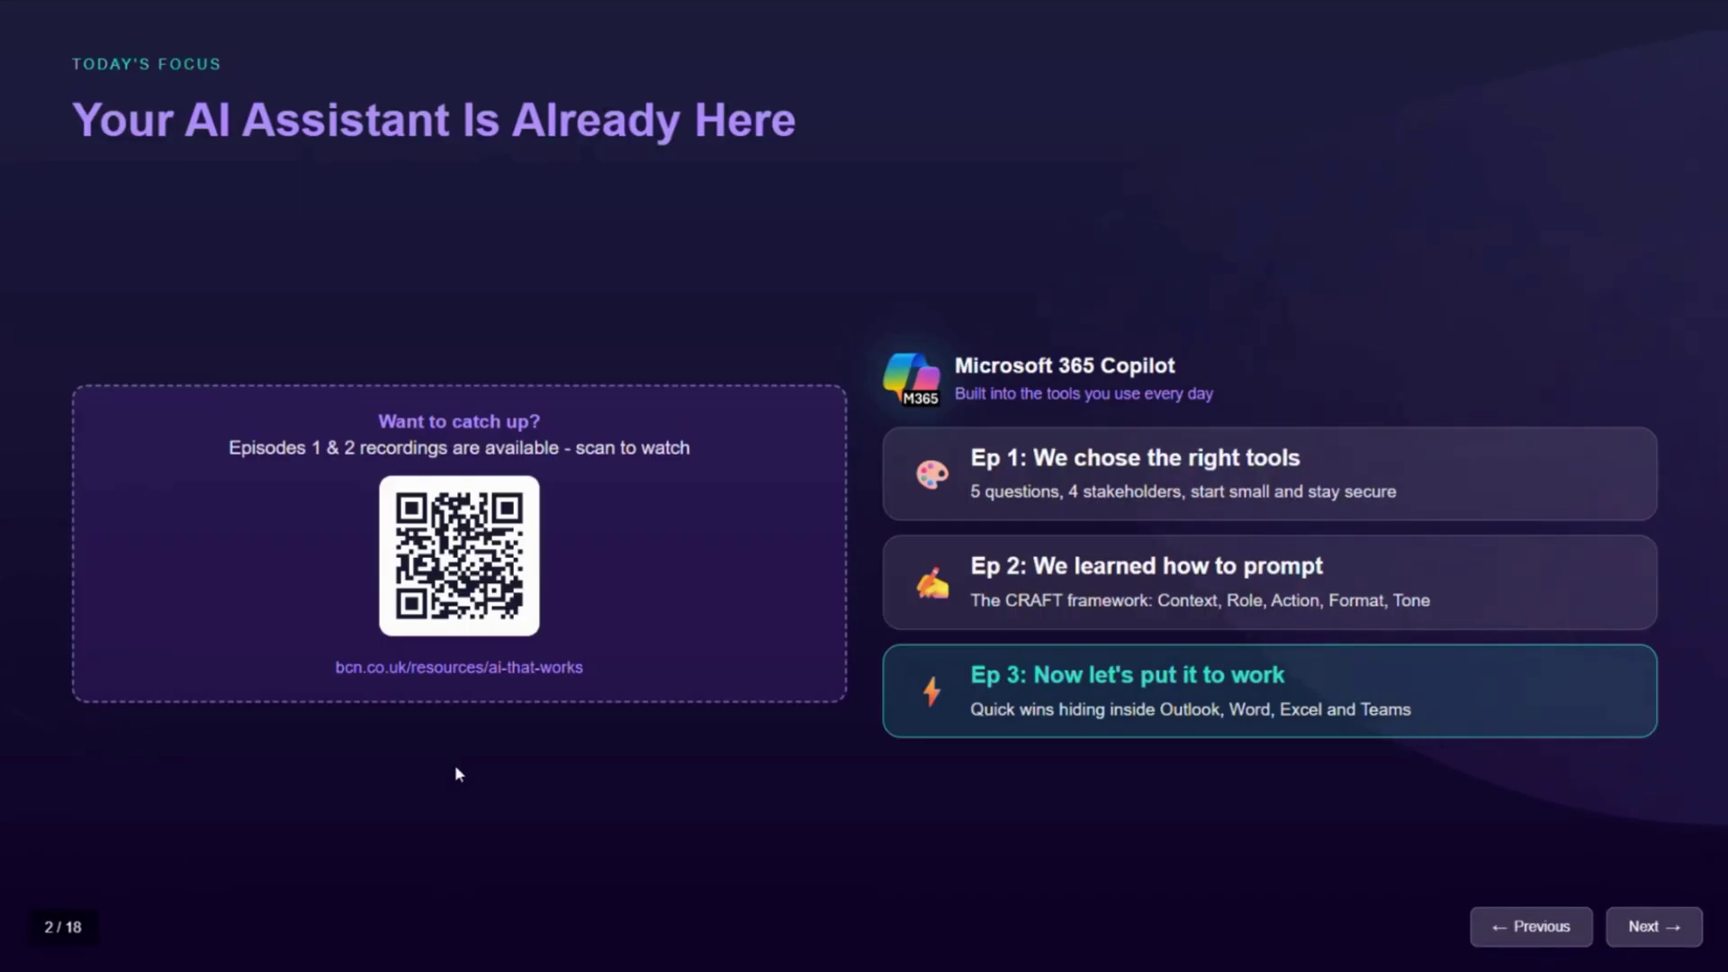
pyautogui.press('Right')
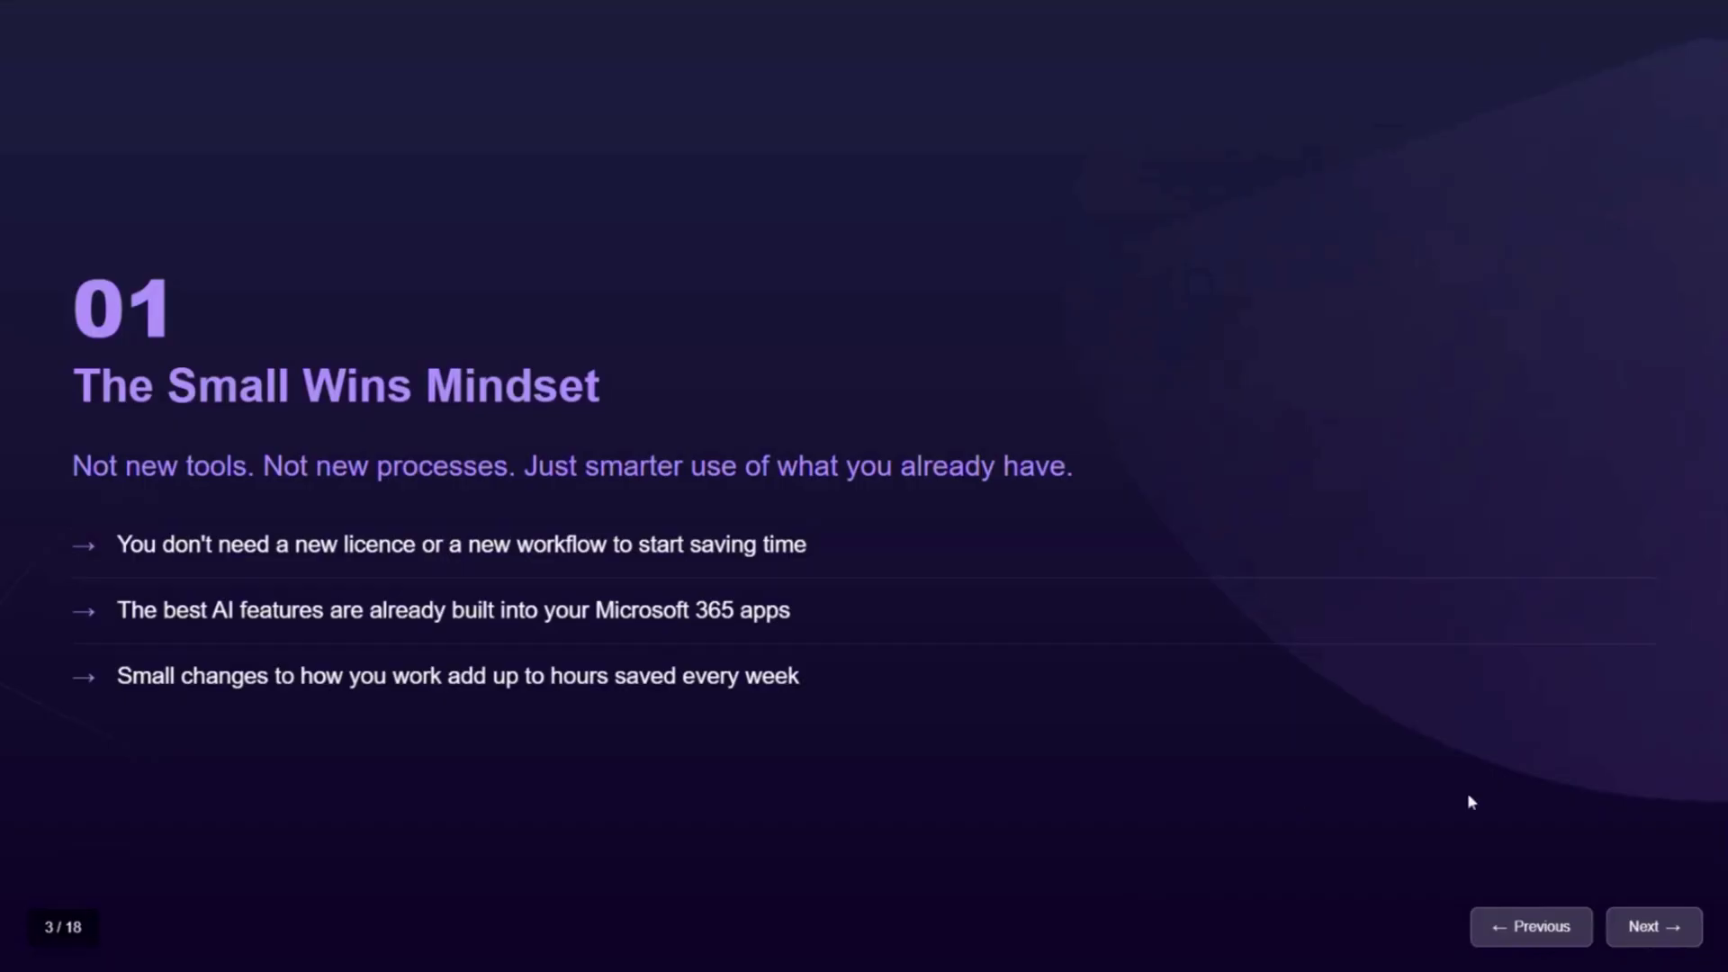
pyautogui.click(1659, 933)
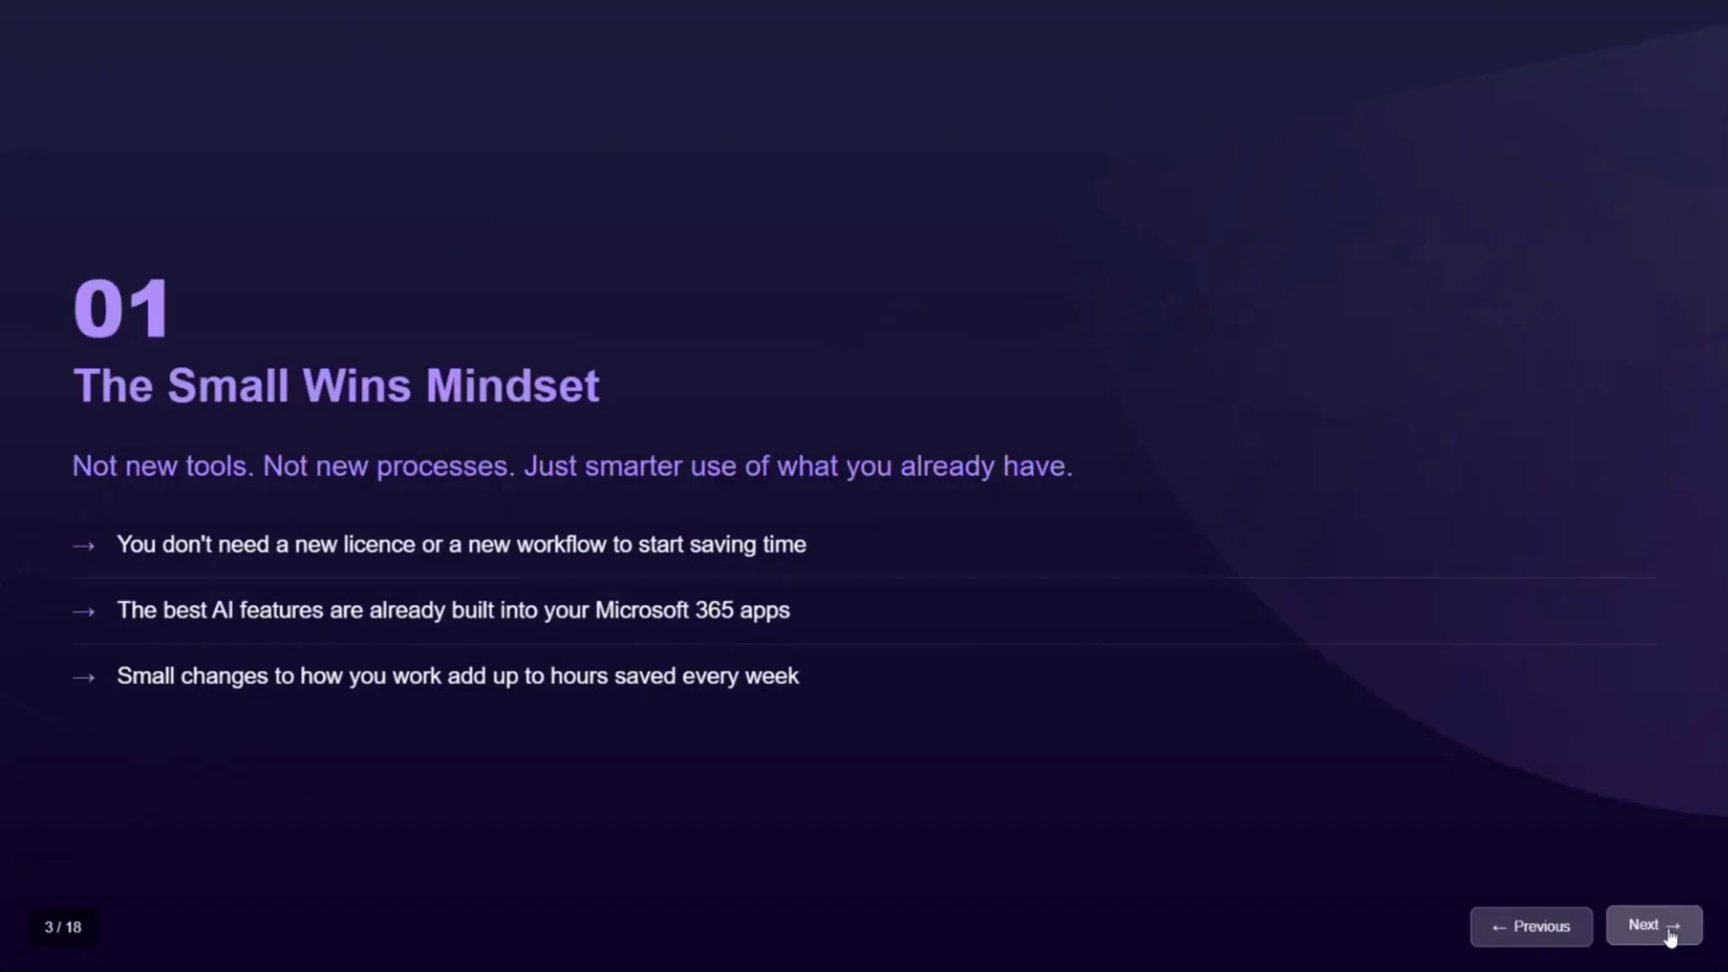
pyautogui.click(1667, 929)
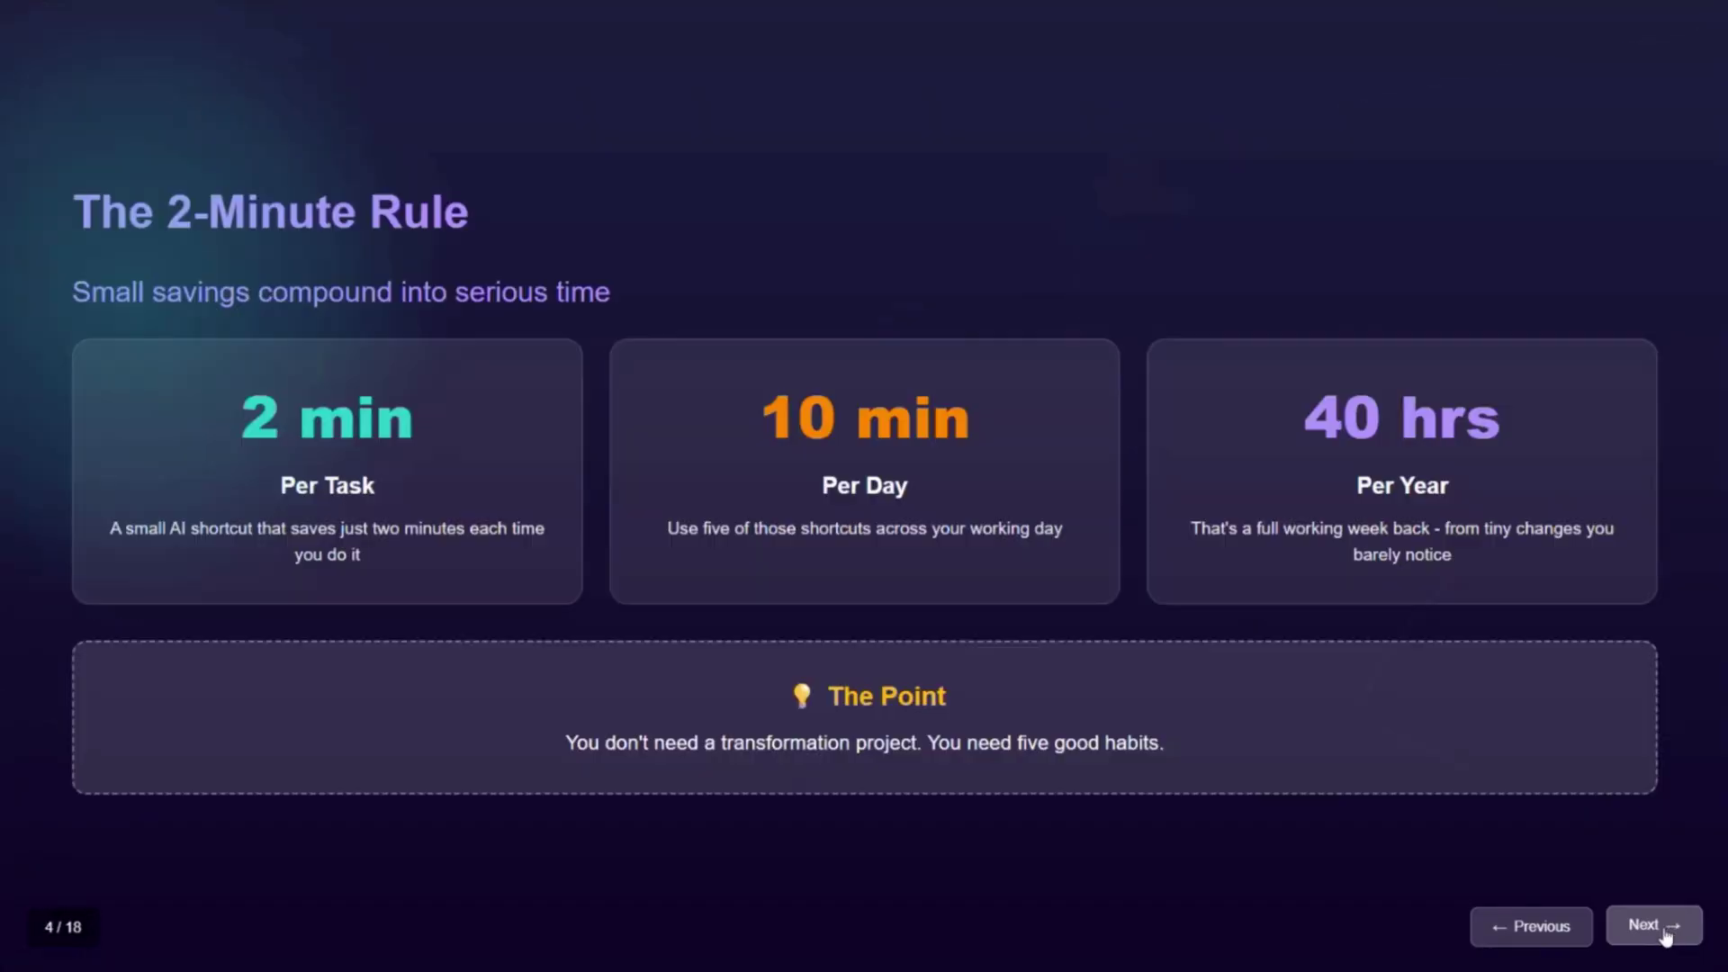
pyautogui.click(1664, 936)
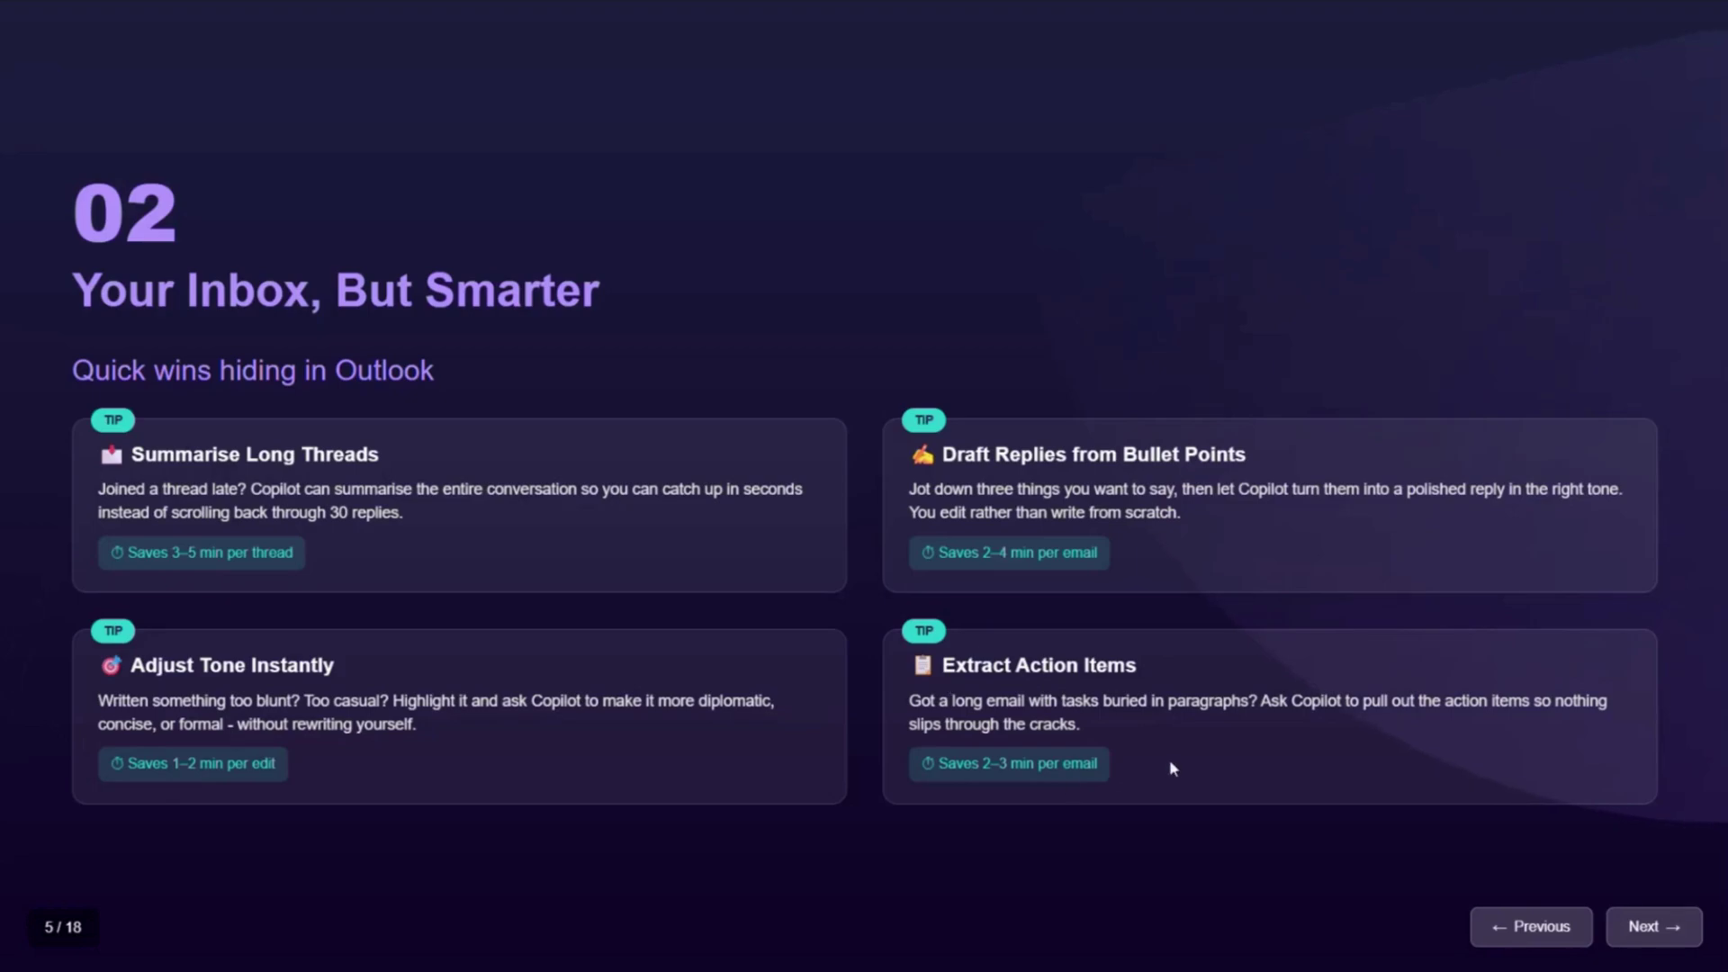
pyautogui.click(1655, 929)
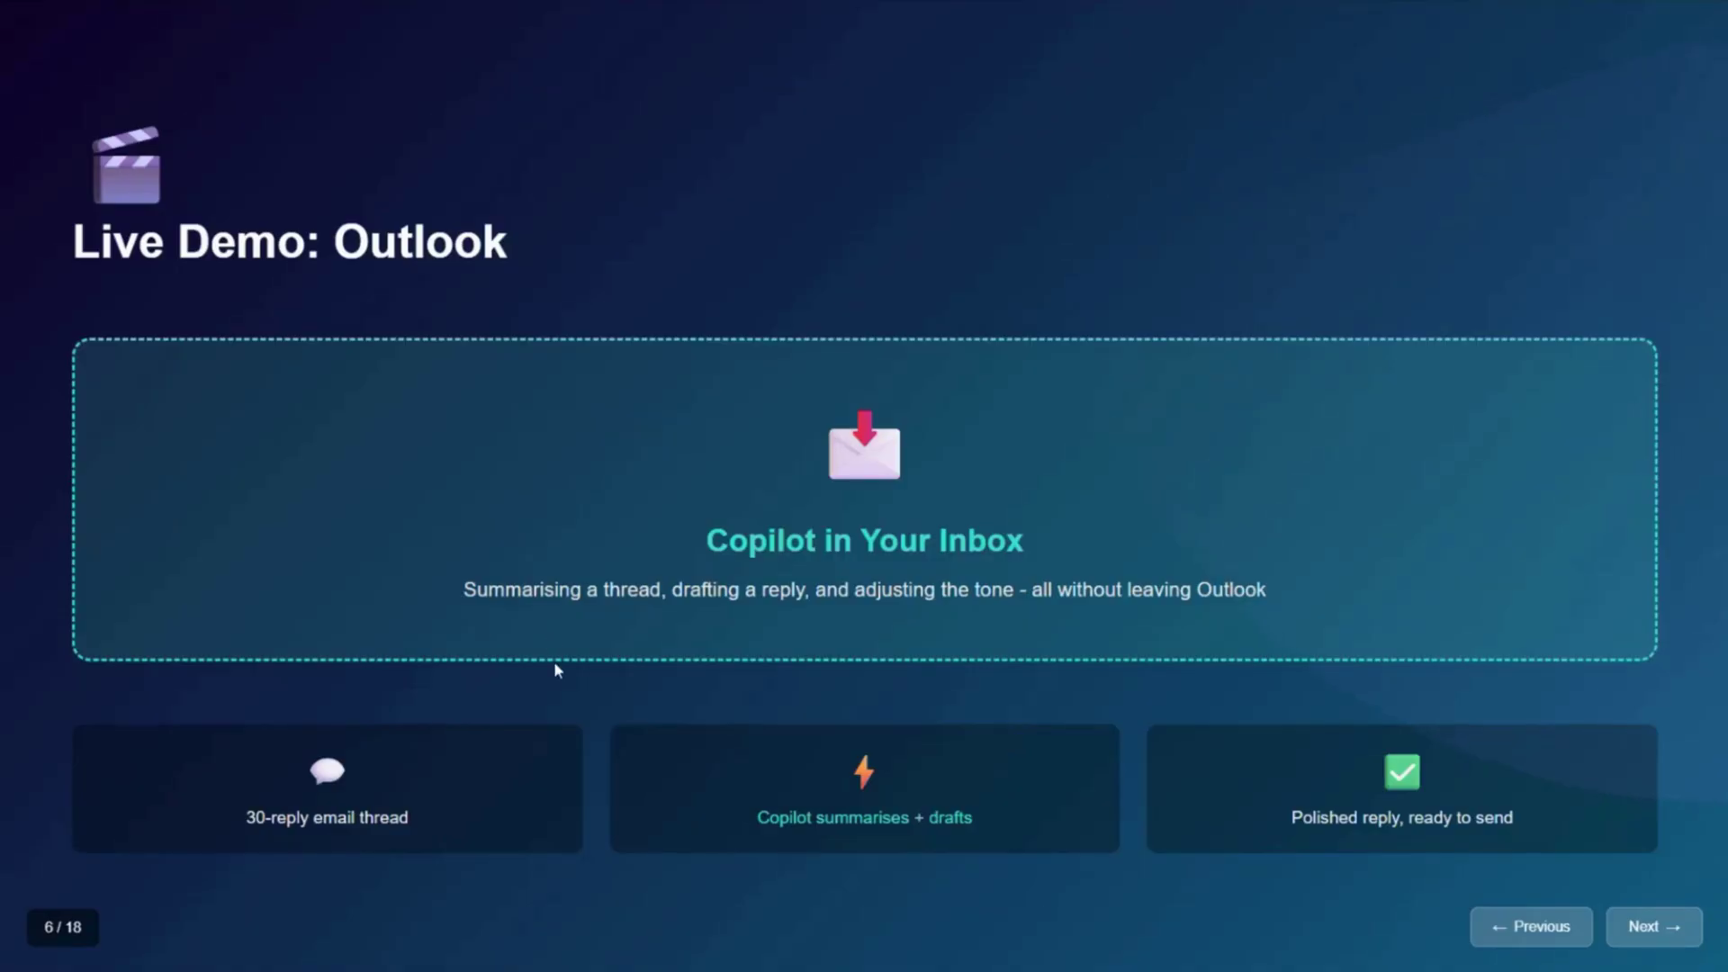
# - Switch to the Microsoft 365 browser window, look over the Copilot apps and OneDrive files, and bring up the Outlook mailbox
pyautogui.press('super+Tab')
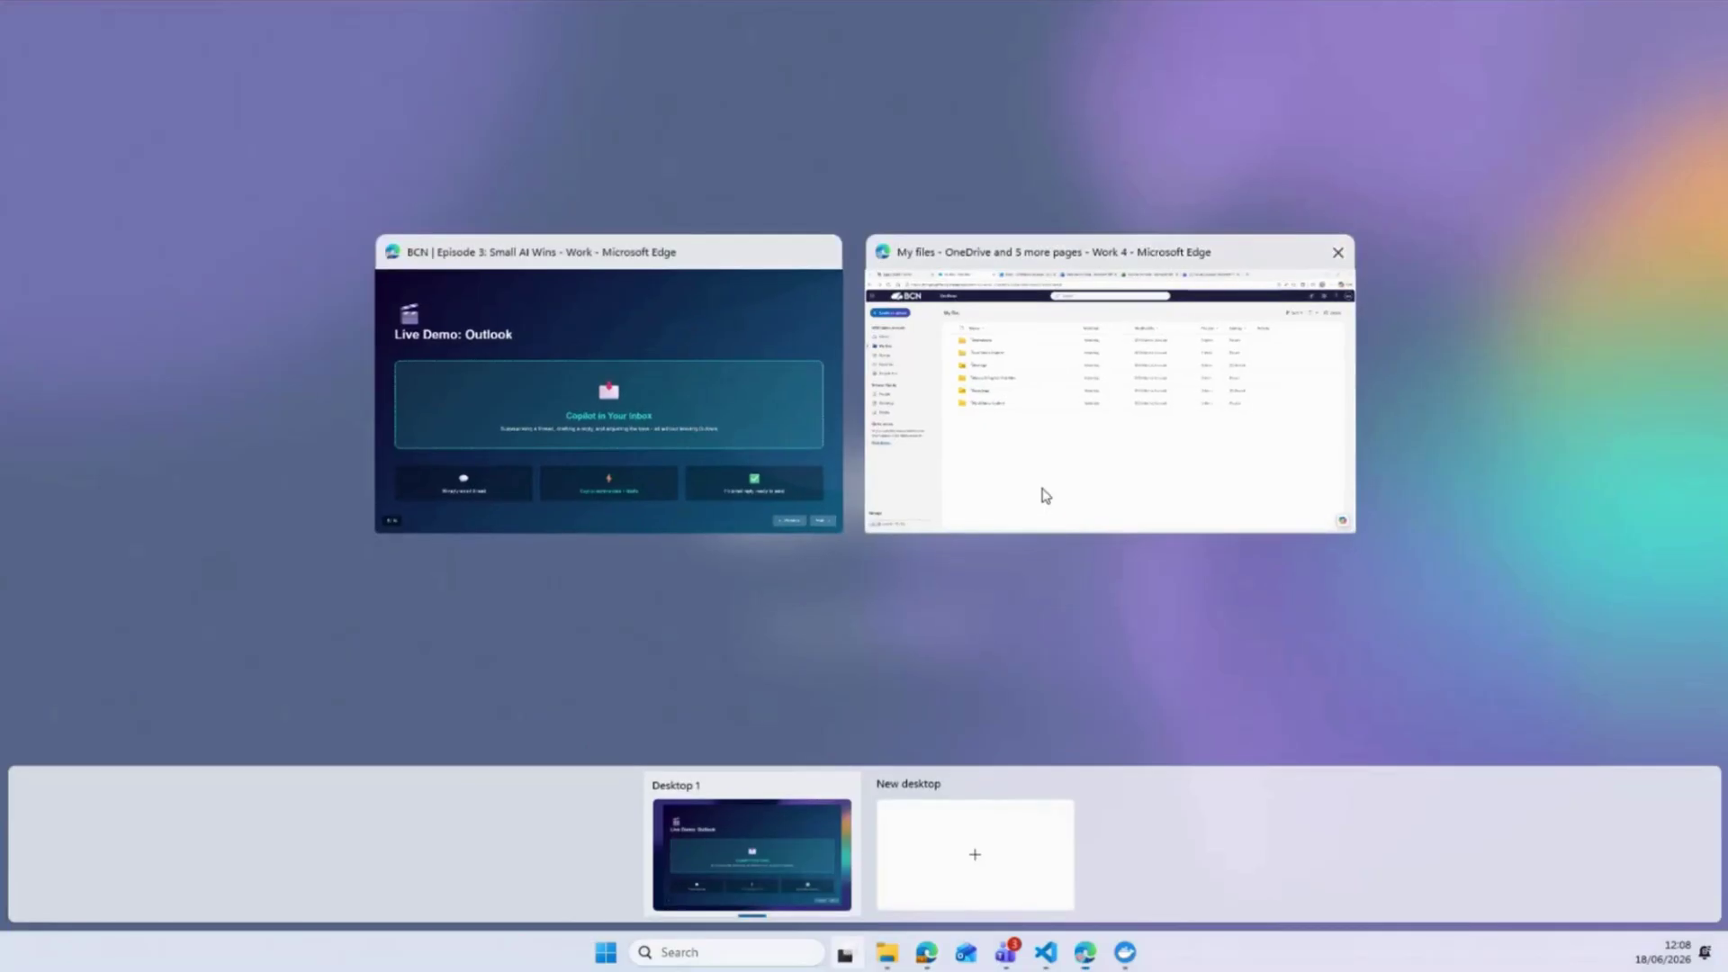
pyautogui.click(1045, 496)
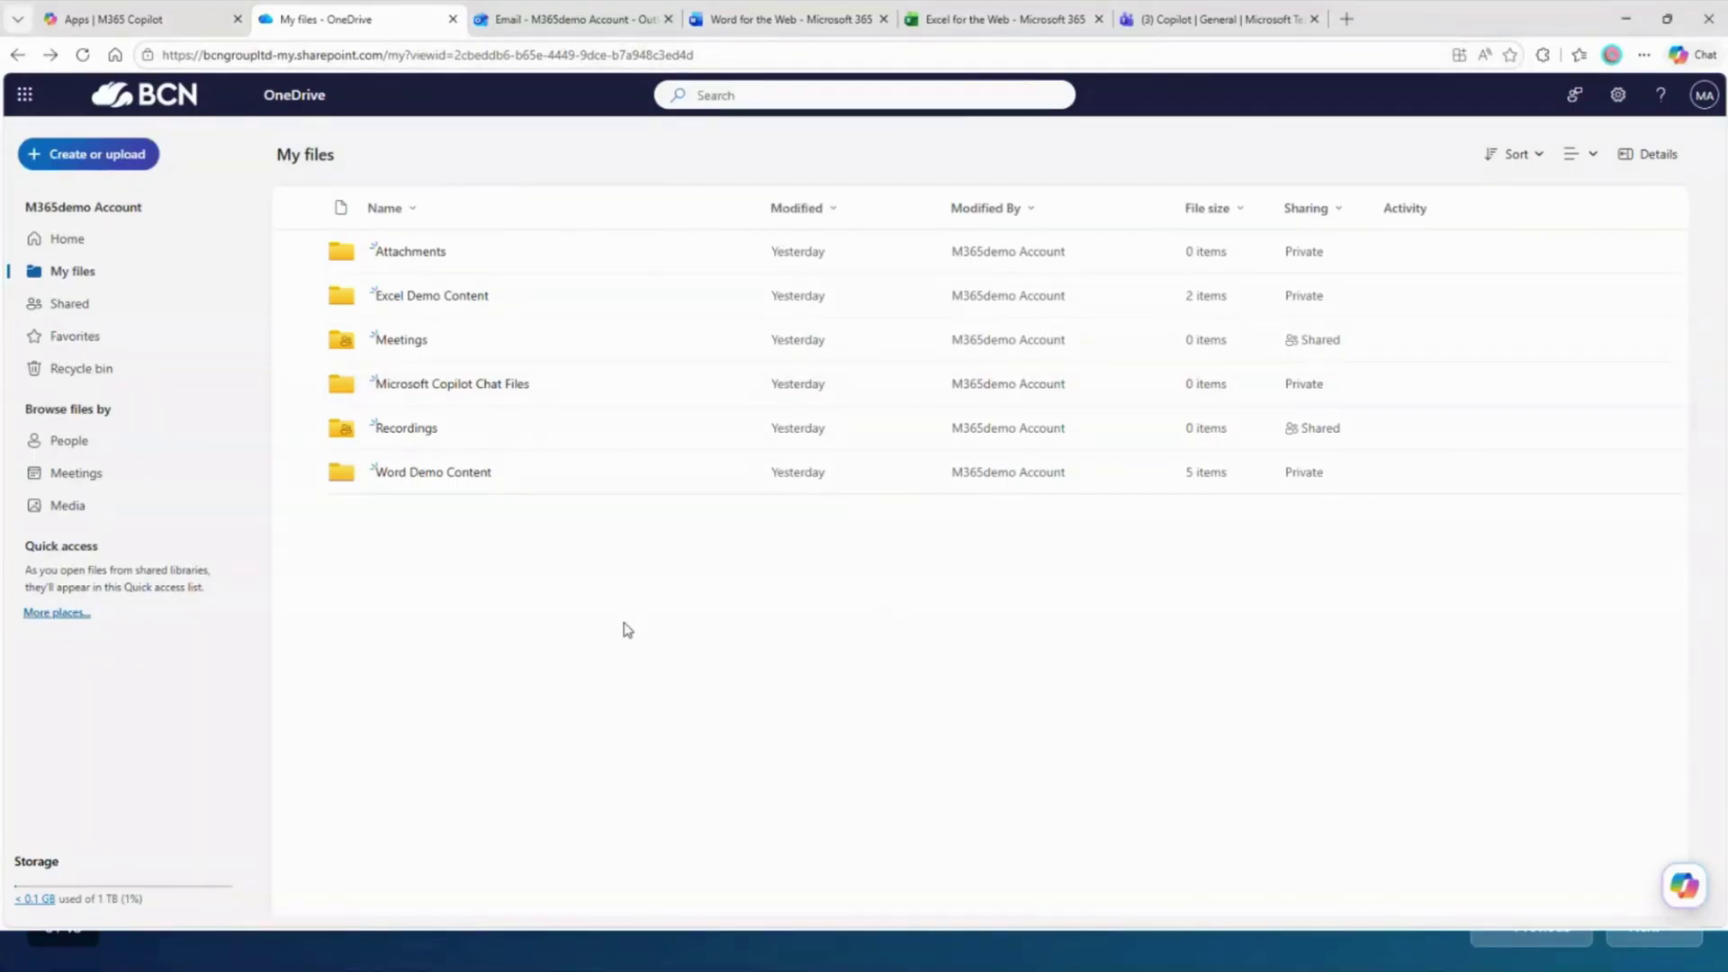
pyautogui.click(148, 23)
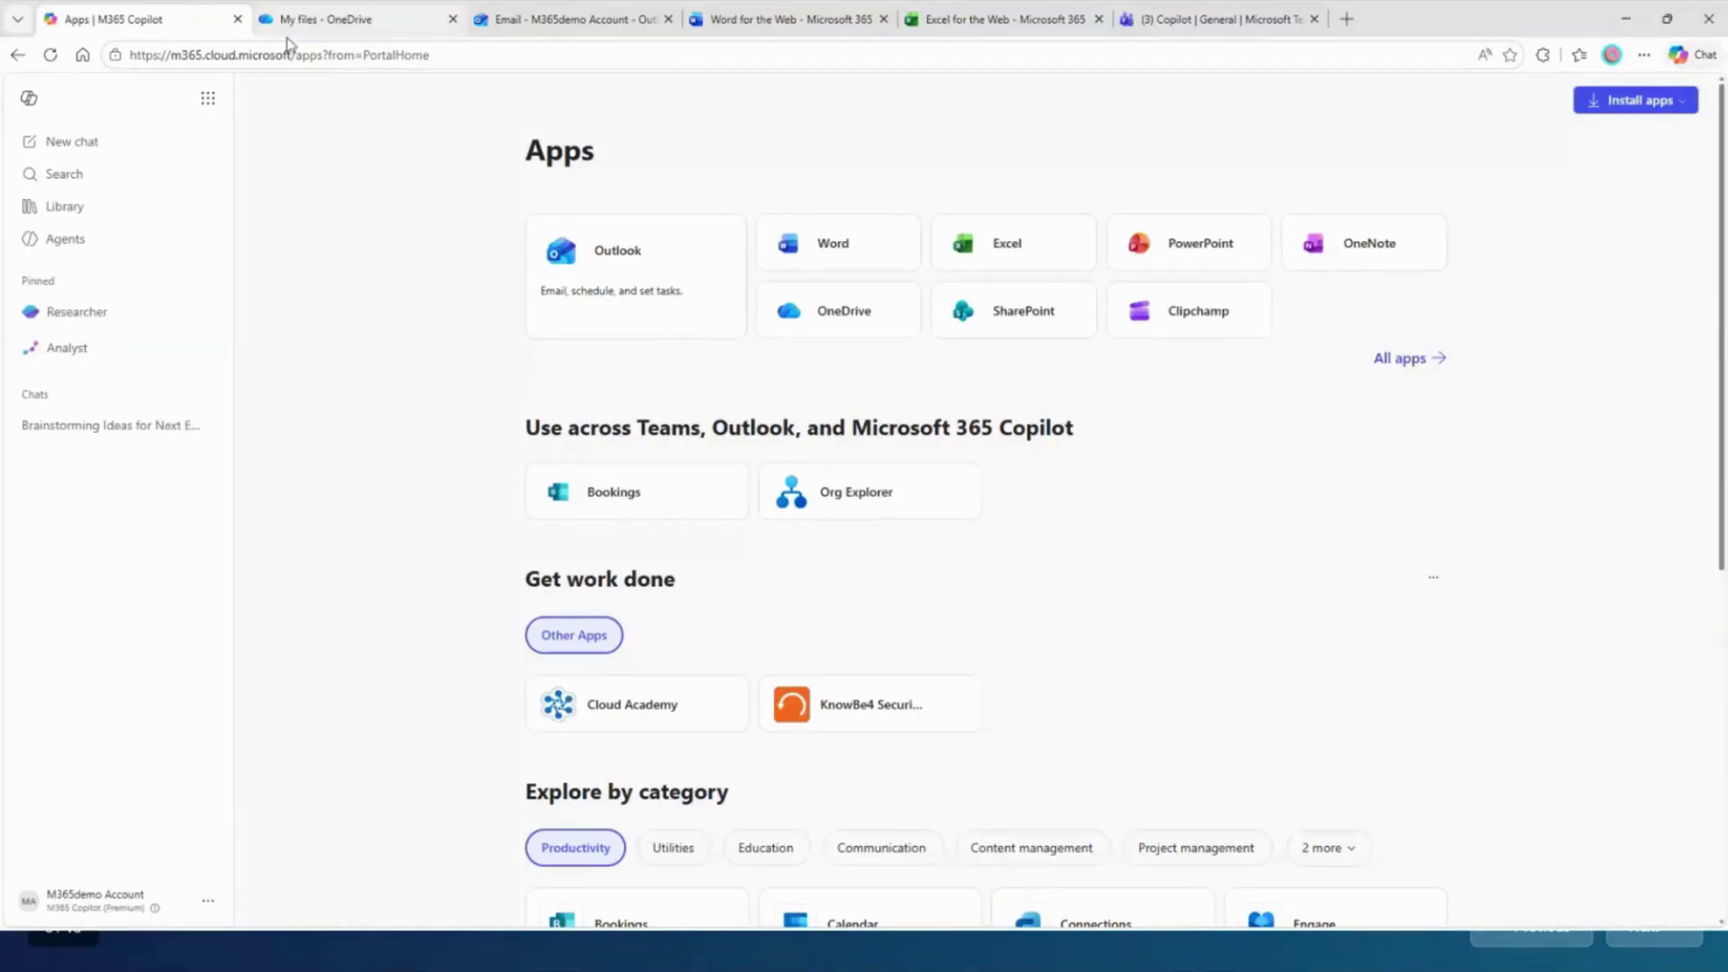
pyautogui.click(314, 21)
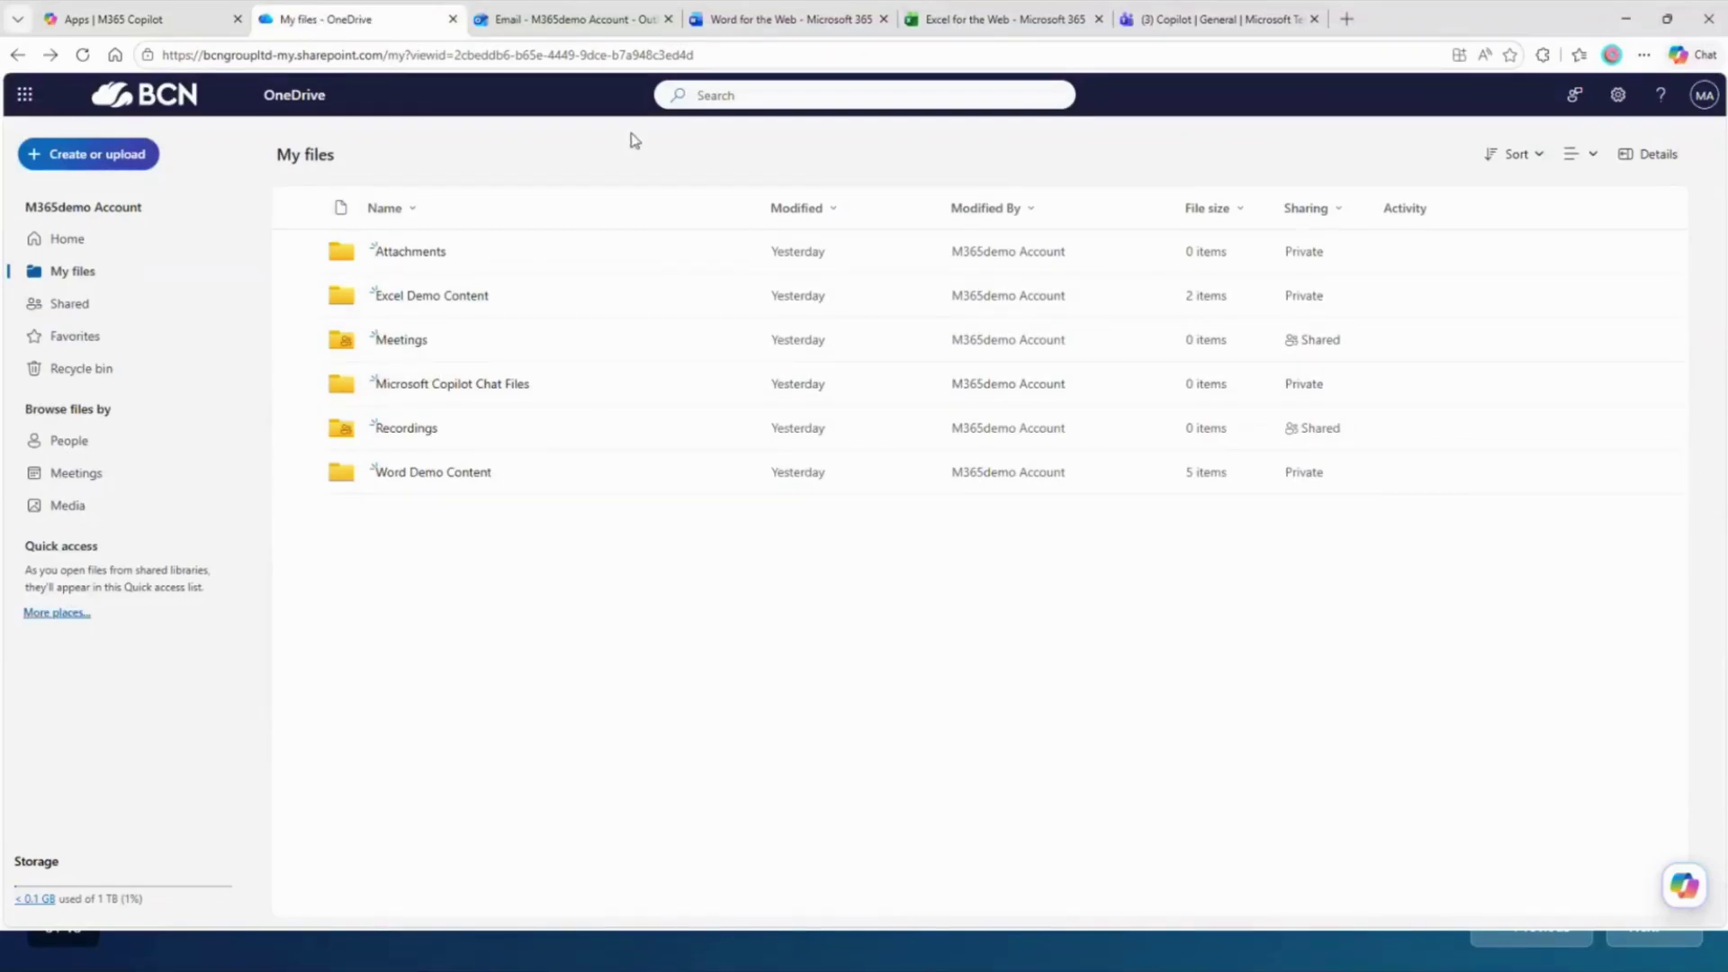
pyautogui.click(592, 26)
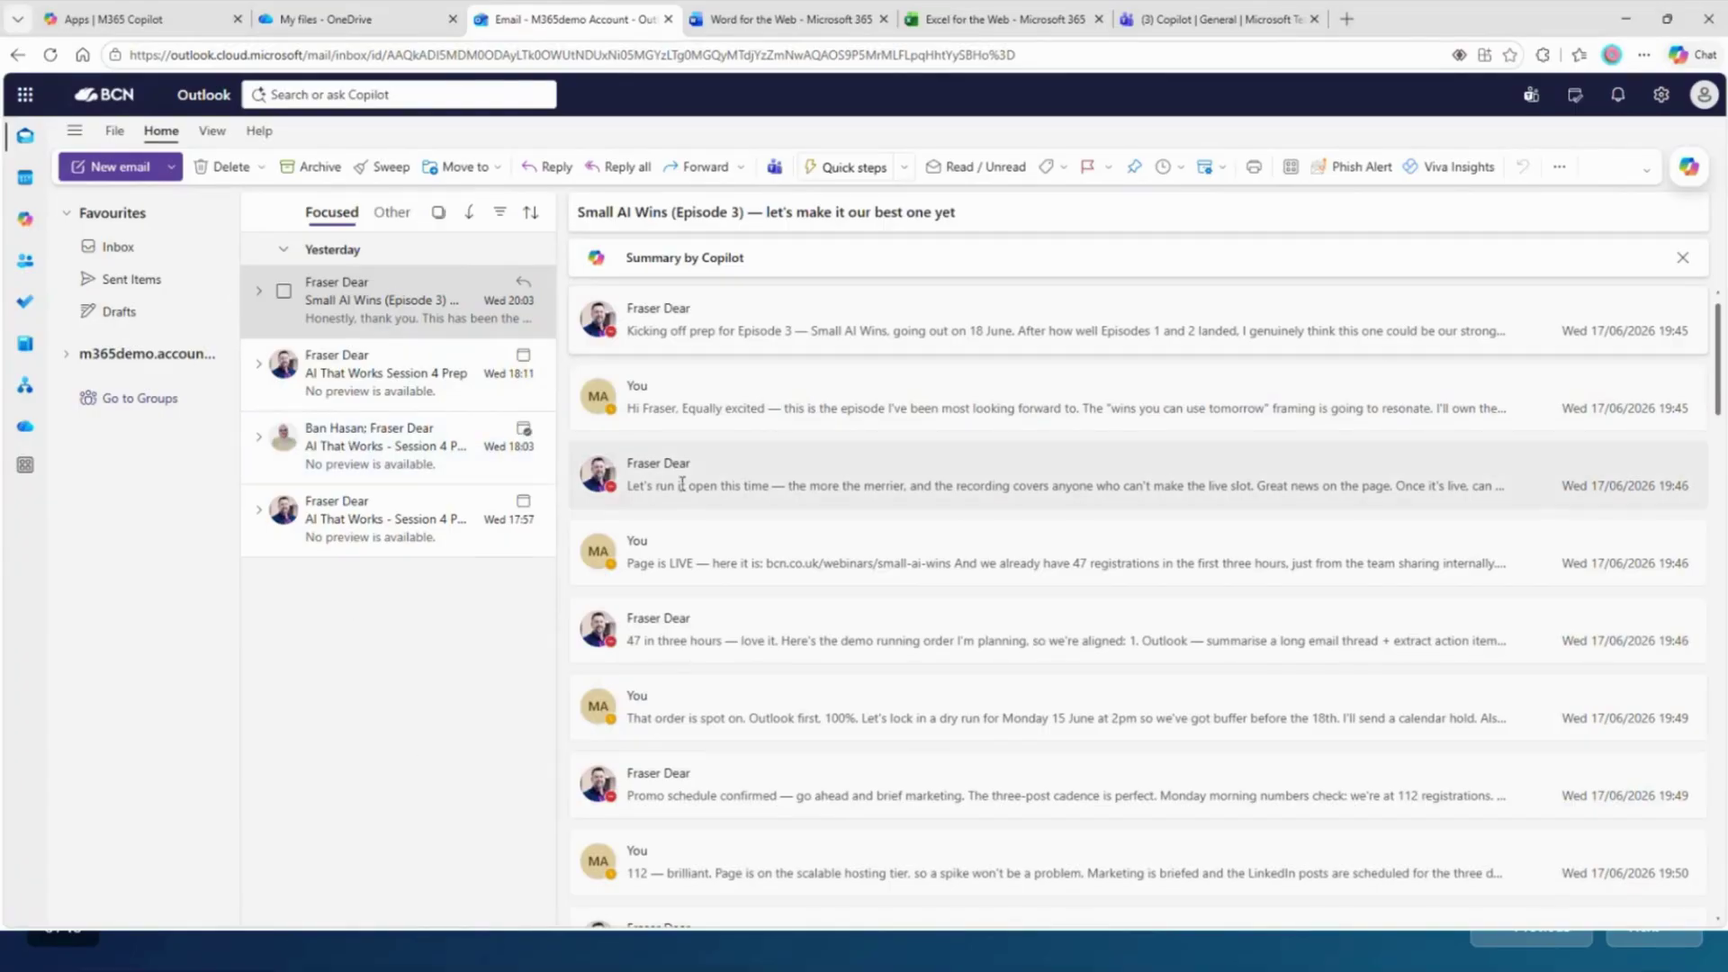
# - Skim the "Small AI Wins (Episode 3)" email thread and open Copilot alongside it
pyautogui.scroll(-6, 781, 378)
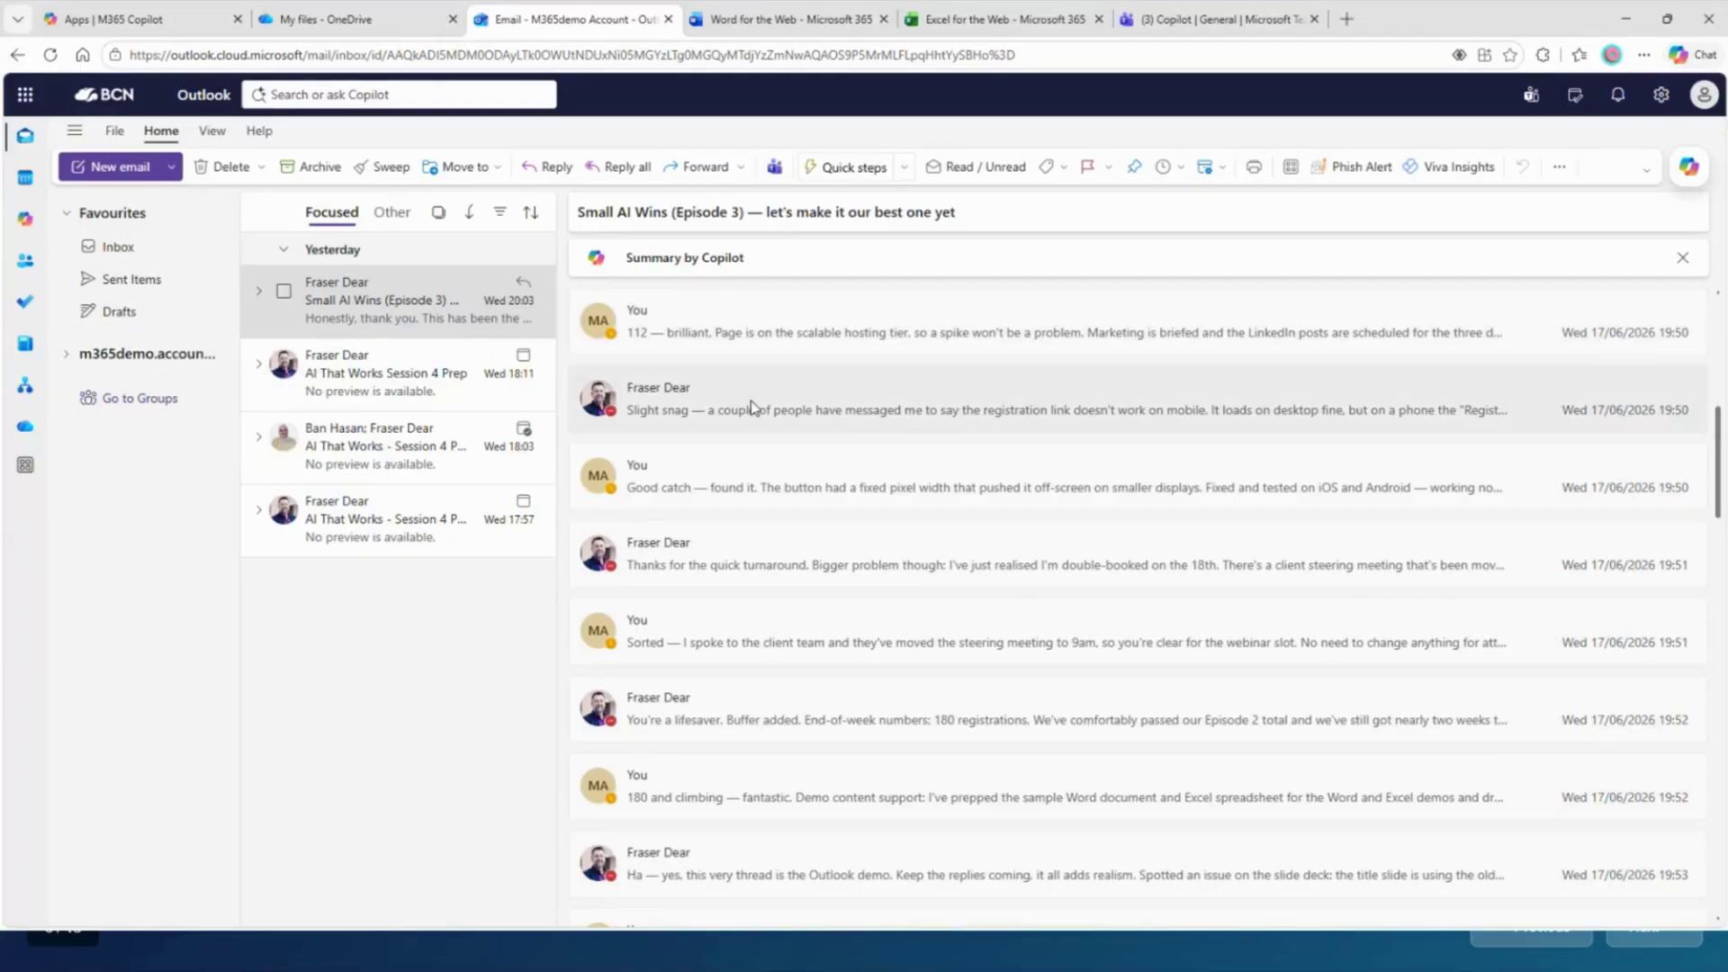
pyautogui.scroll(-15, 798, 413)
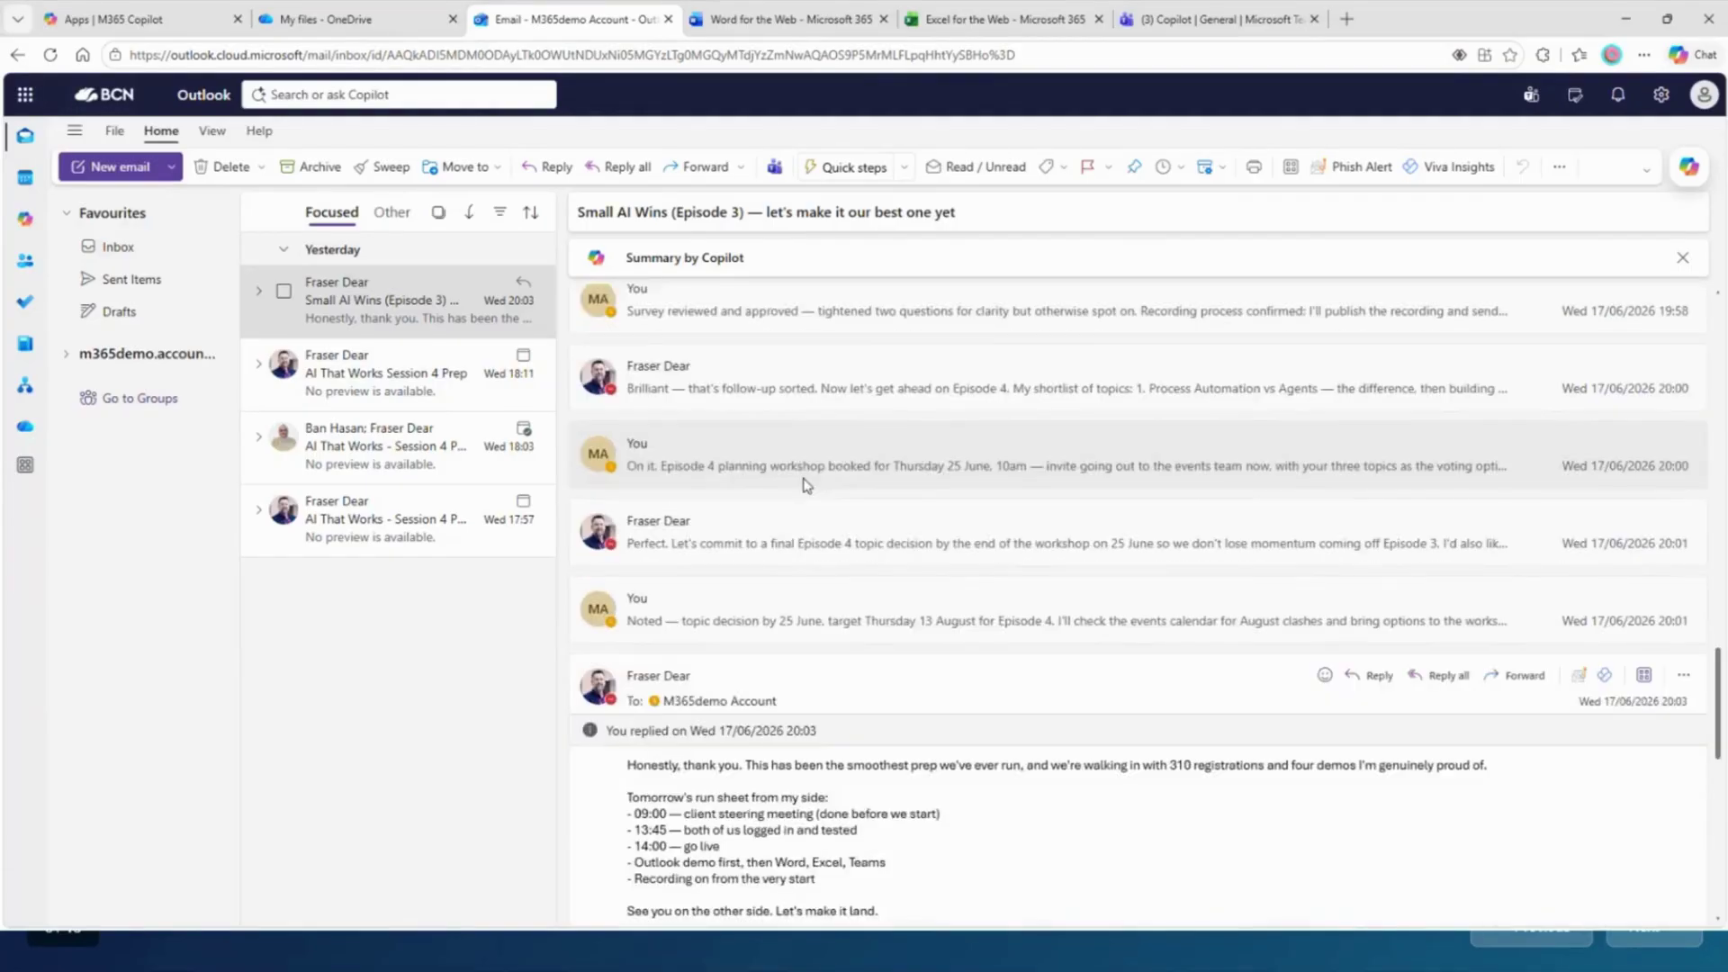
pyautogui.scroll(15, 814, 532)
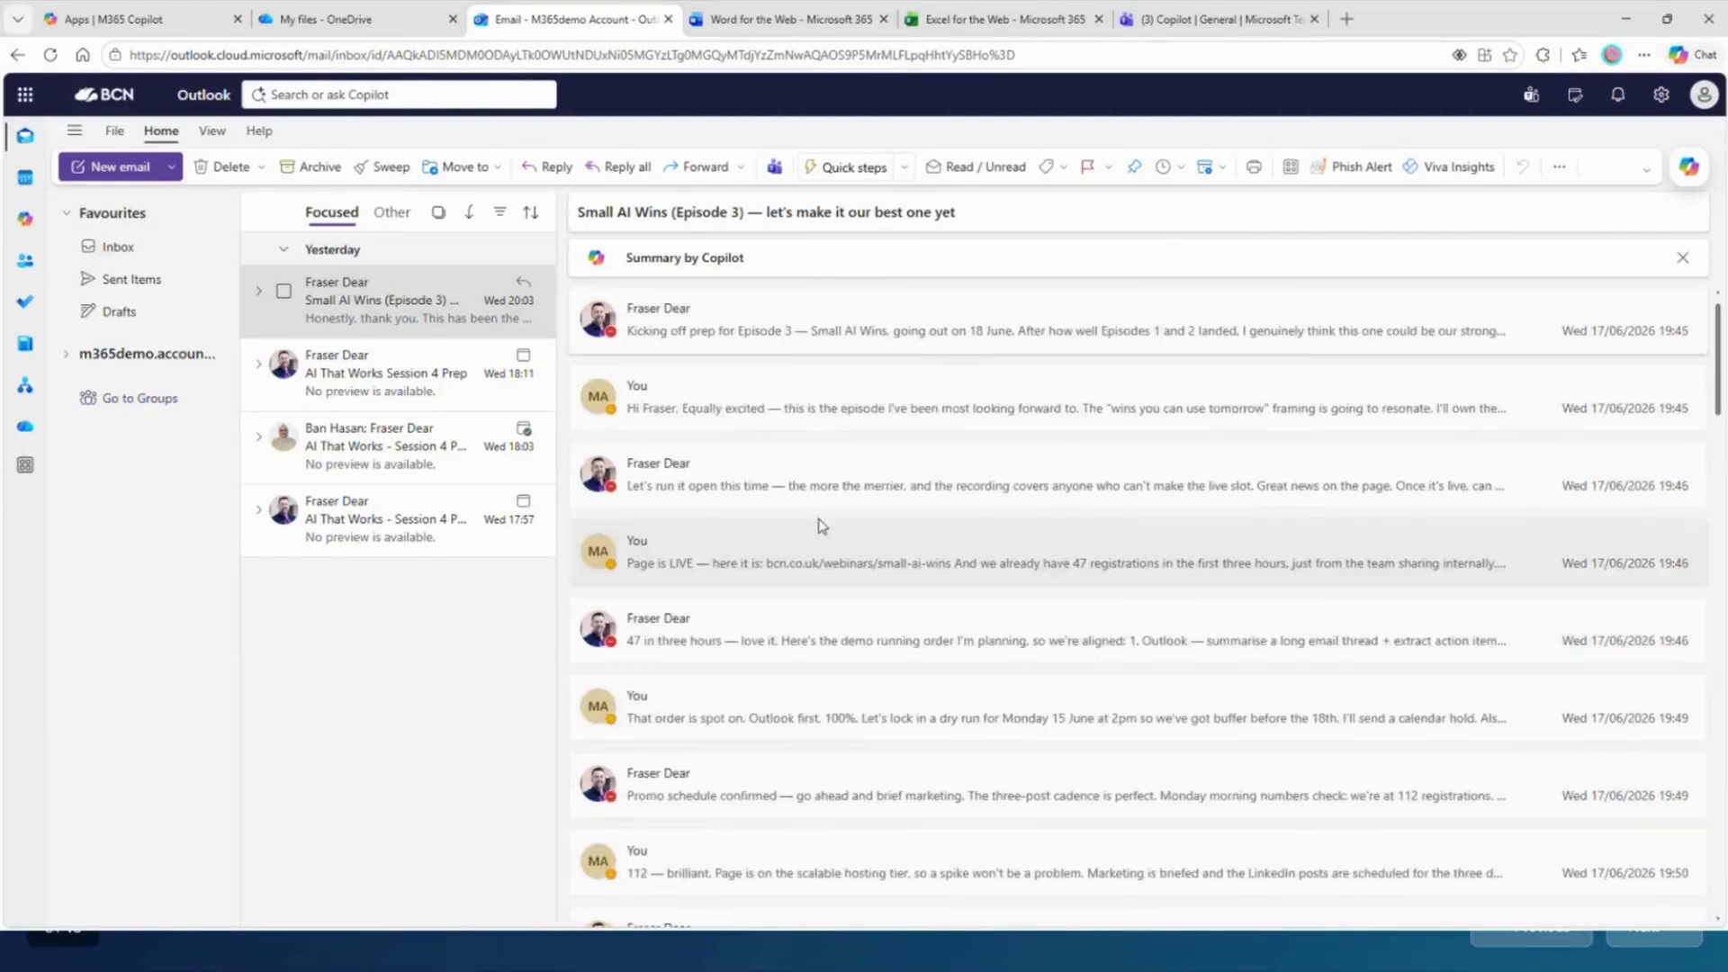
pyautogui.moveTo(1688, 171)
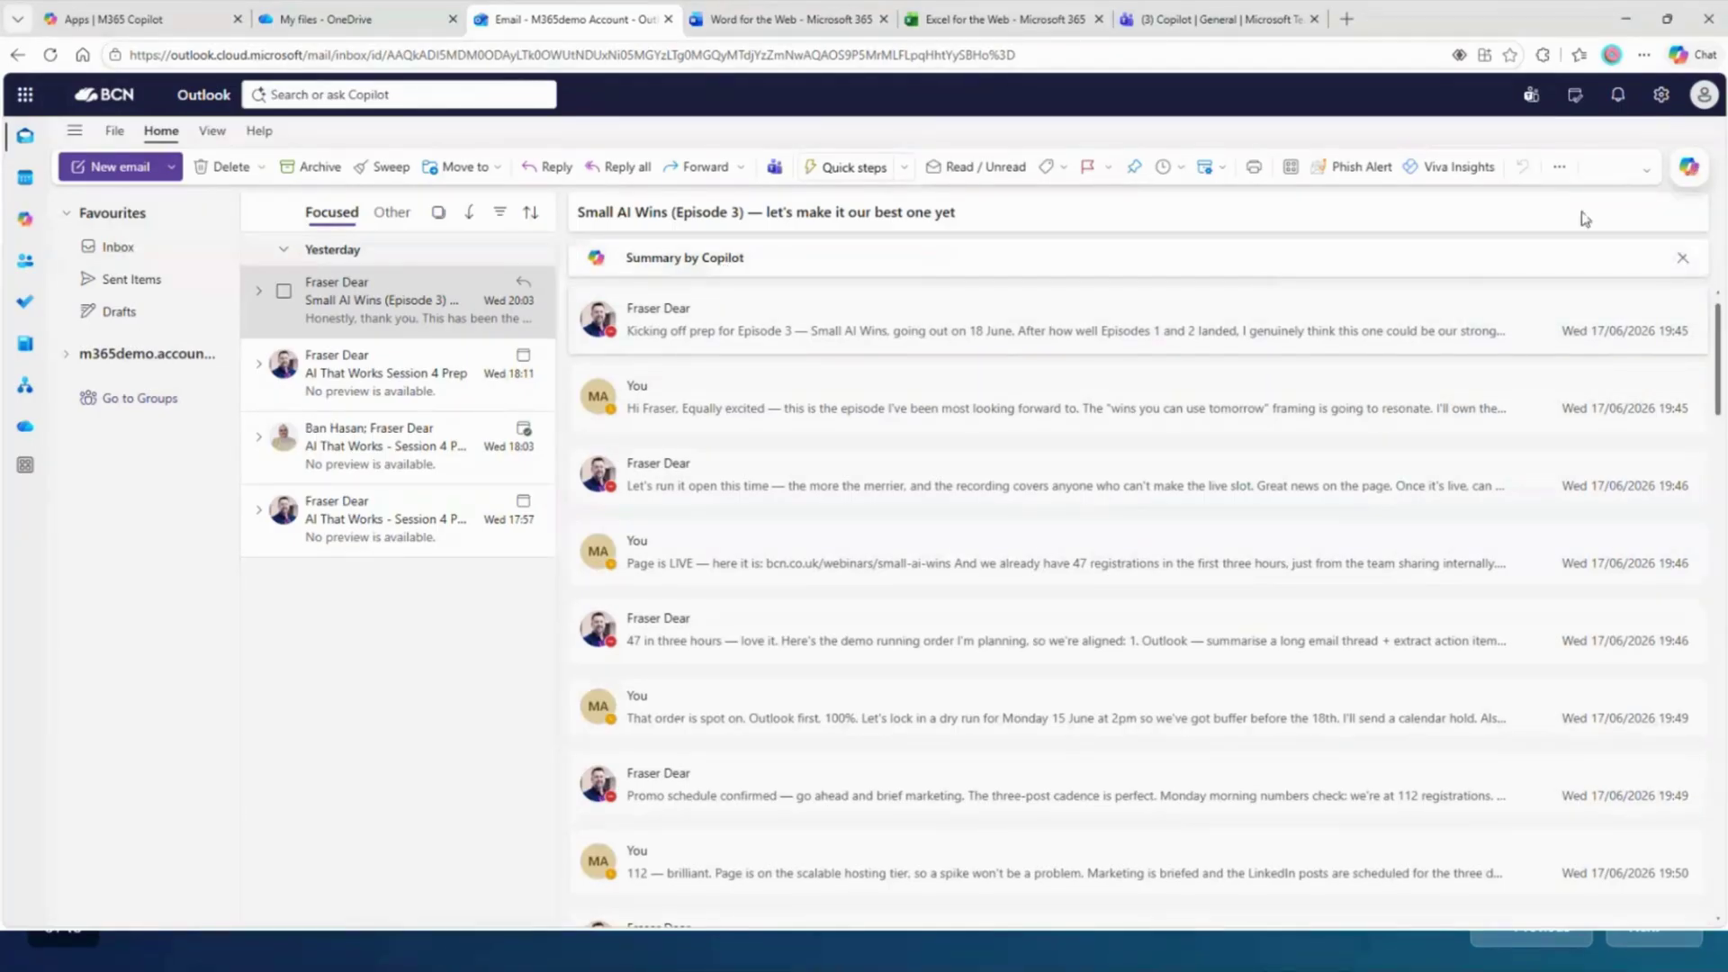
pyautogui.click(1686, 172)
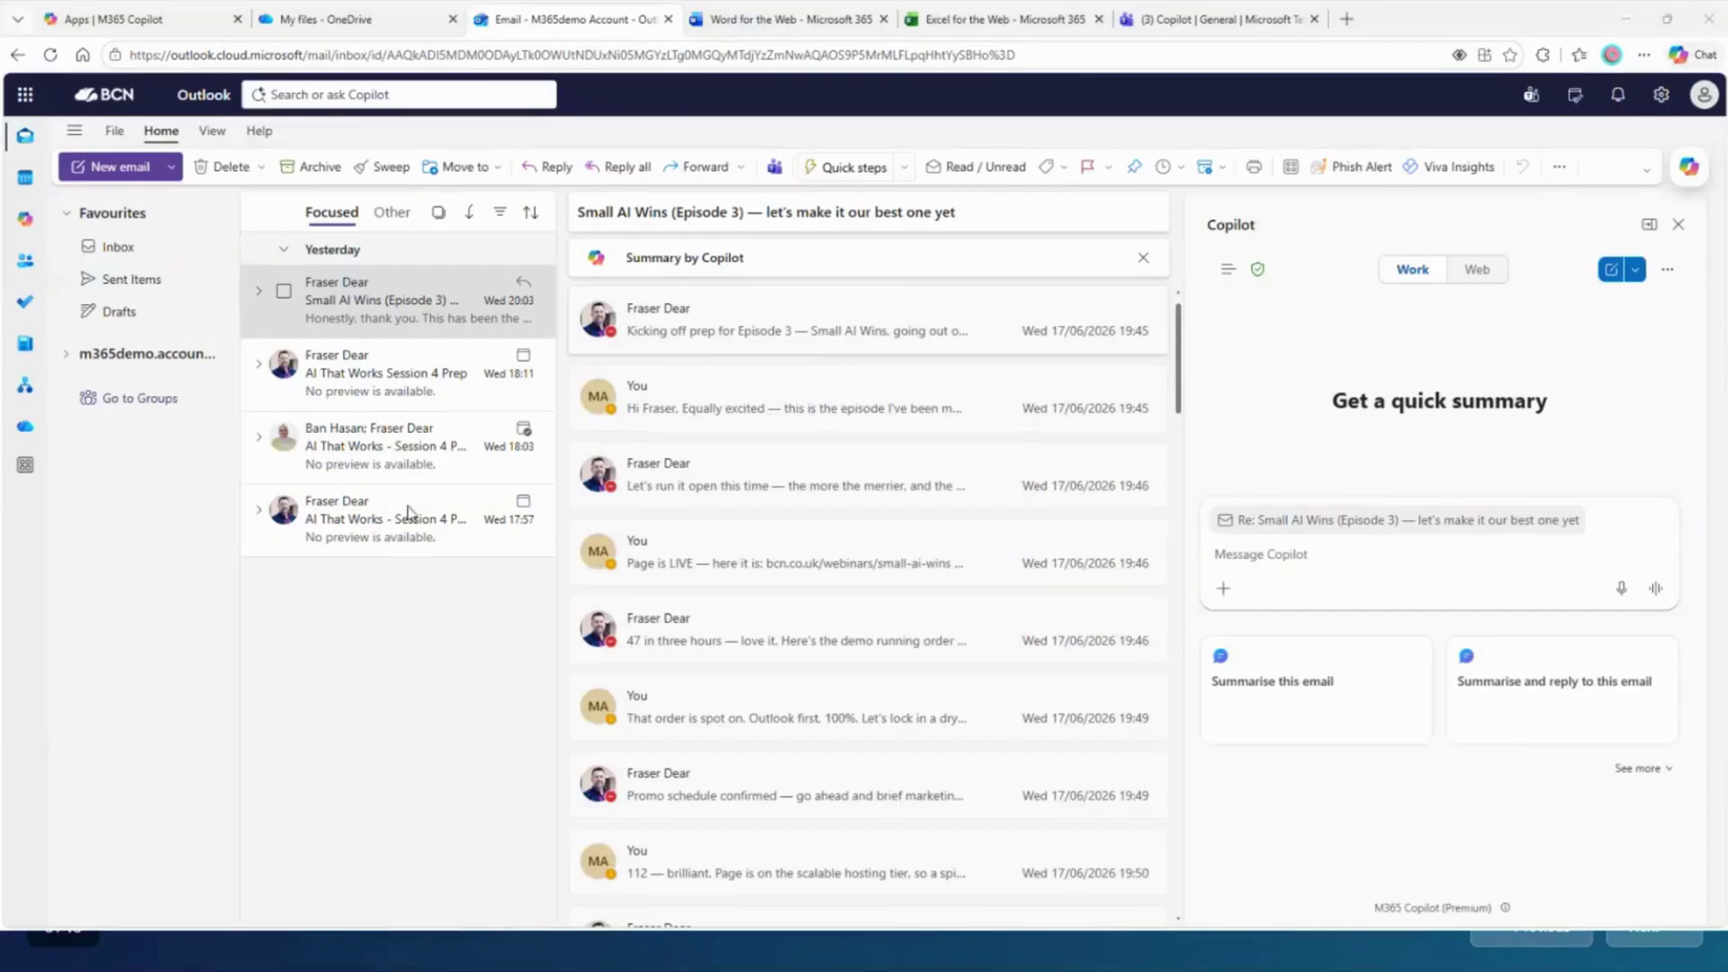
# - Prompt Copilot as an executive assistant for a crisp thread recap: 3-sentence summary, "Decisions Made" bullets, Action | Owner | Deadline table, and "Needs Your Attention" list
pyautogui.click(1302, 556)
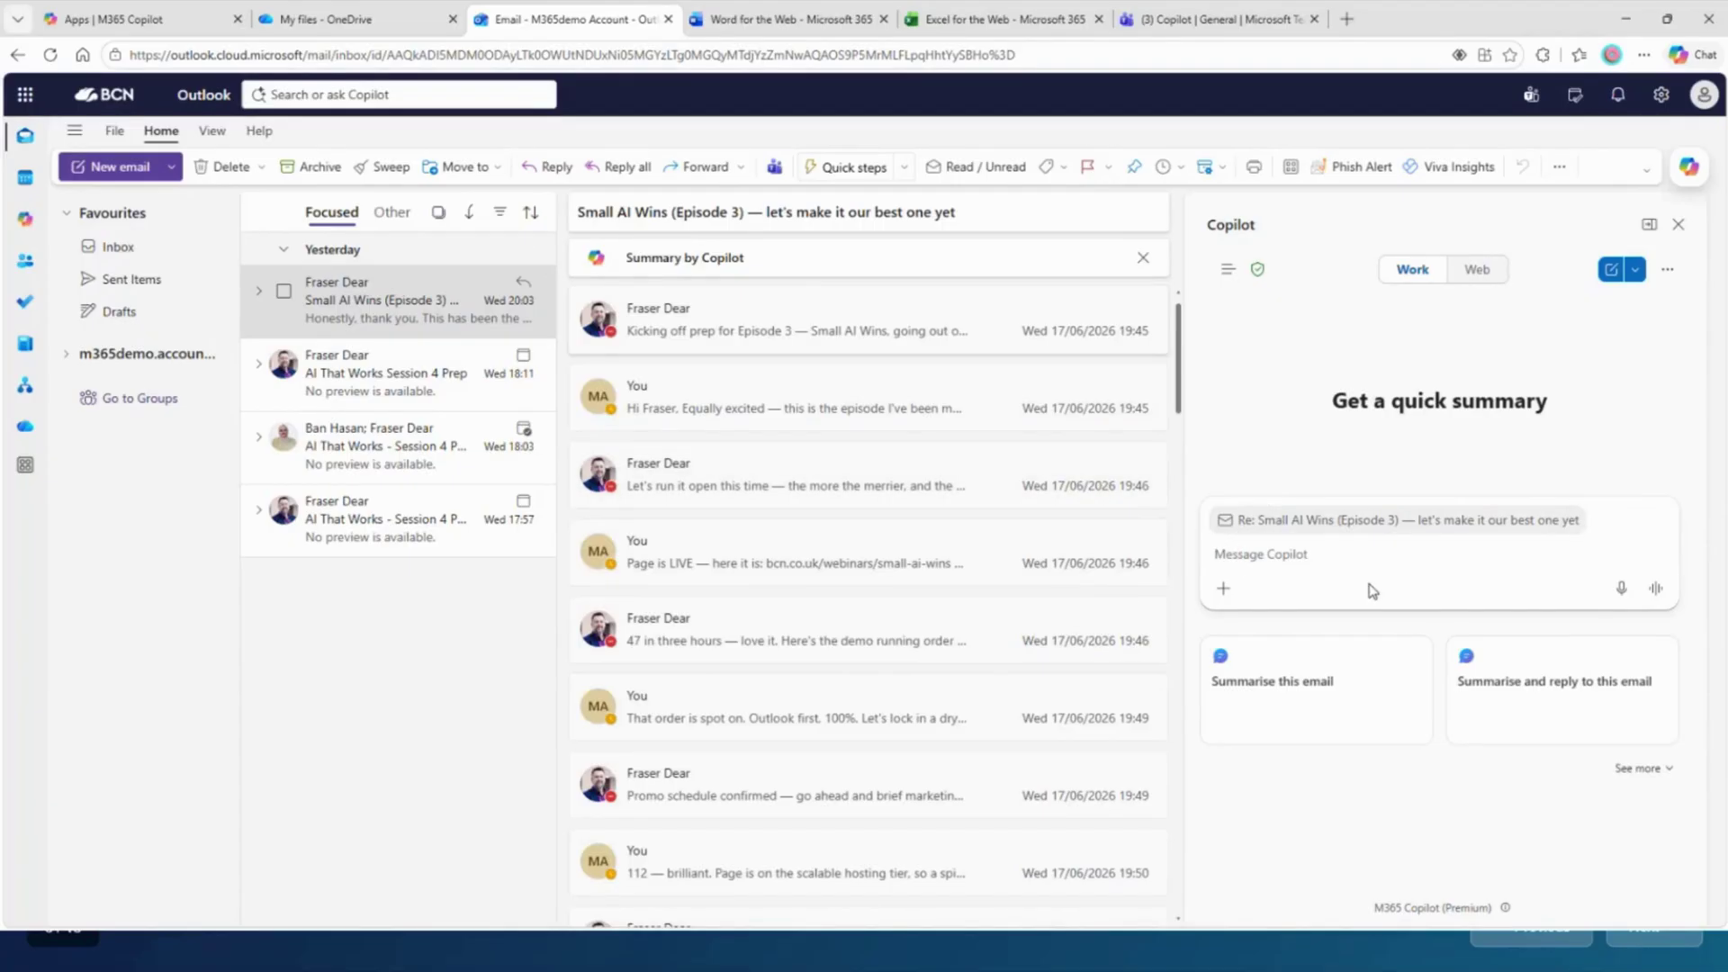
pyautogui.hotkey('ctrl', 'v')
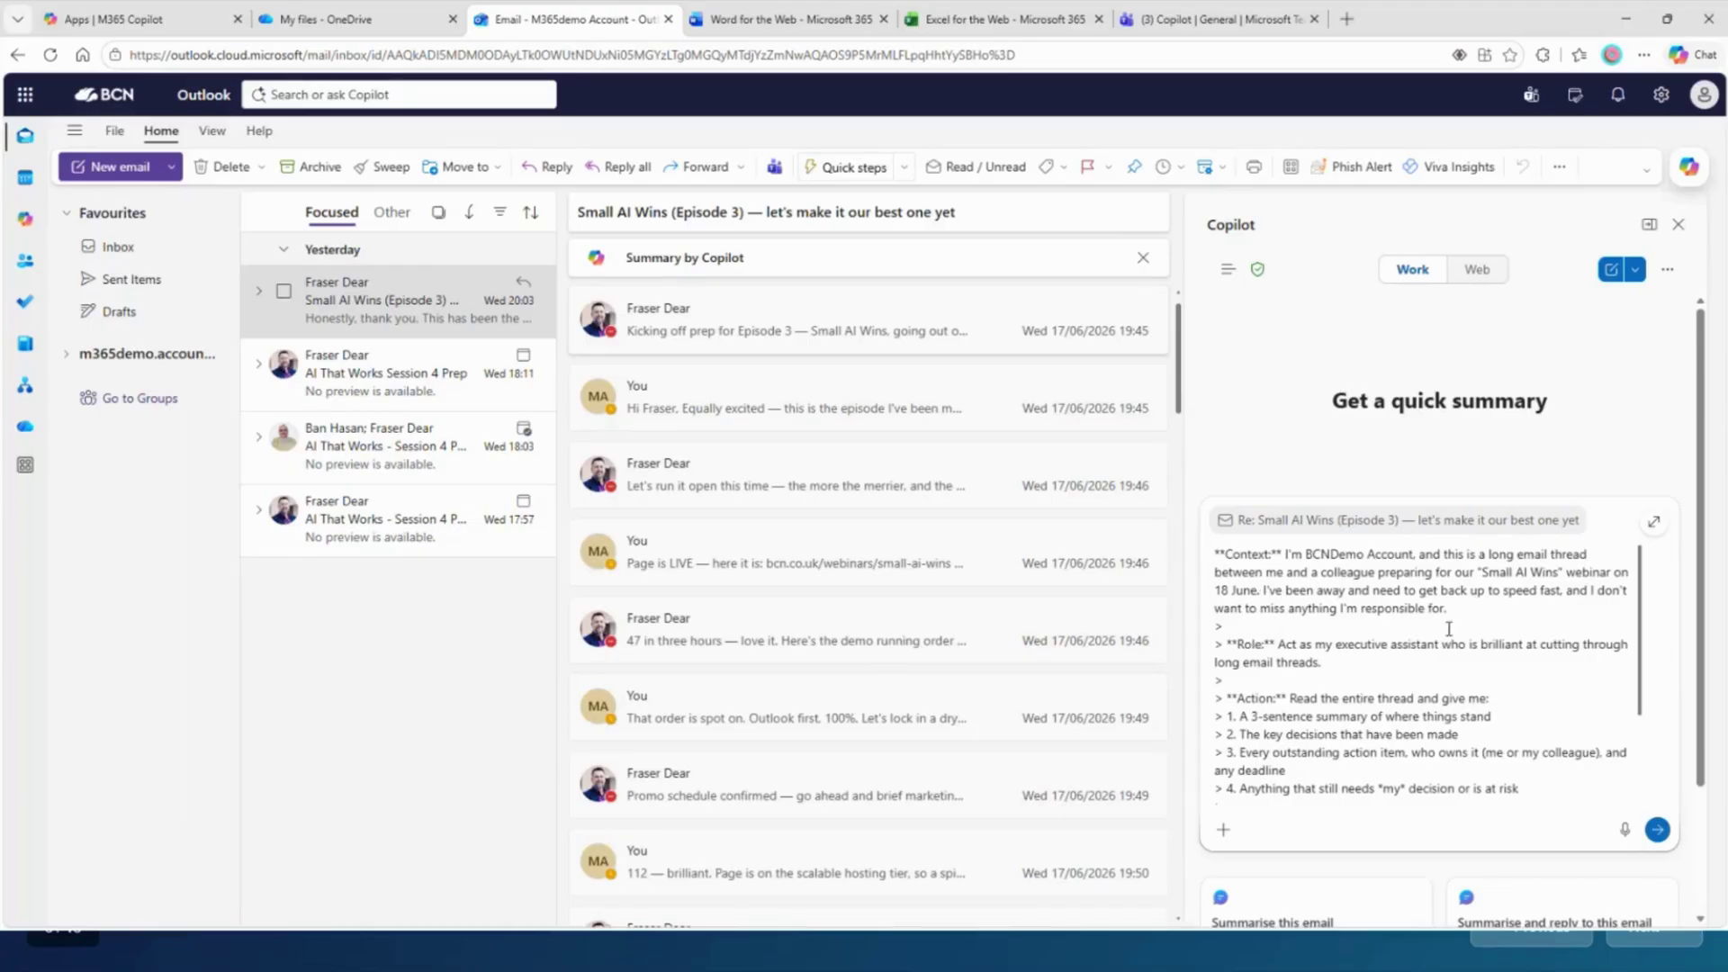
pyautogui.scroll(-2, 1448, 628)
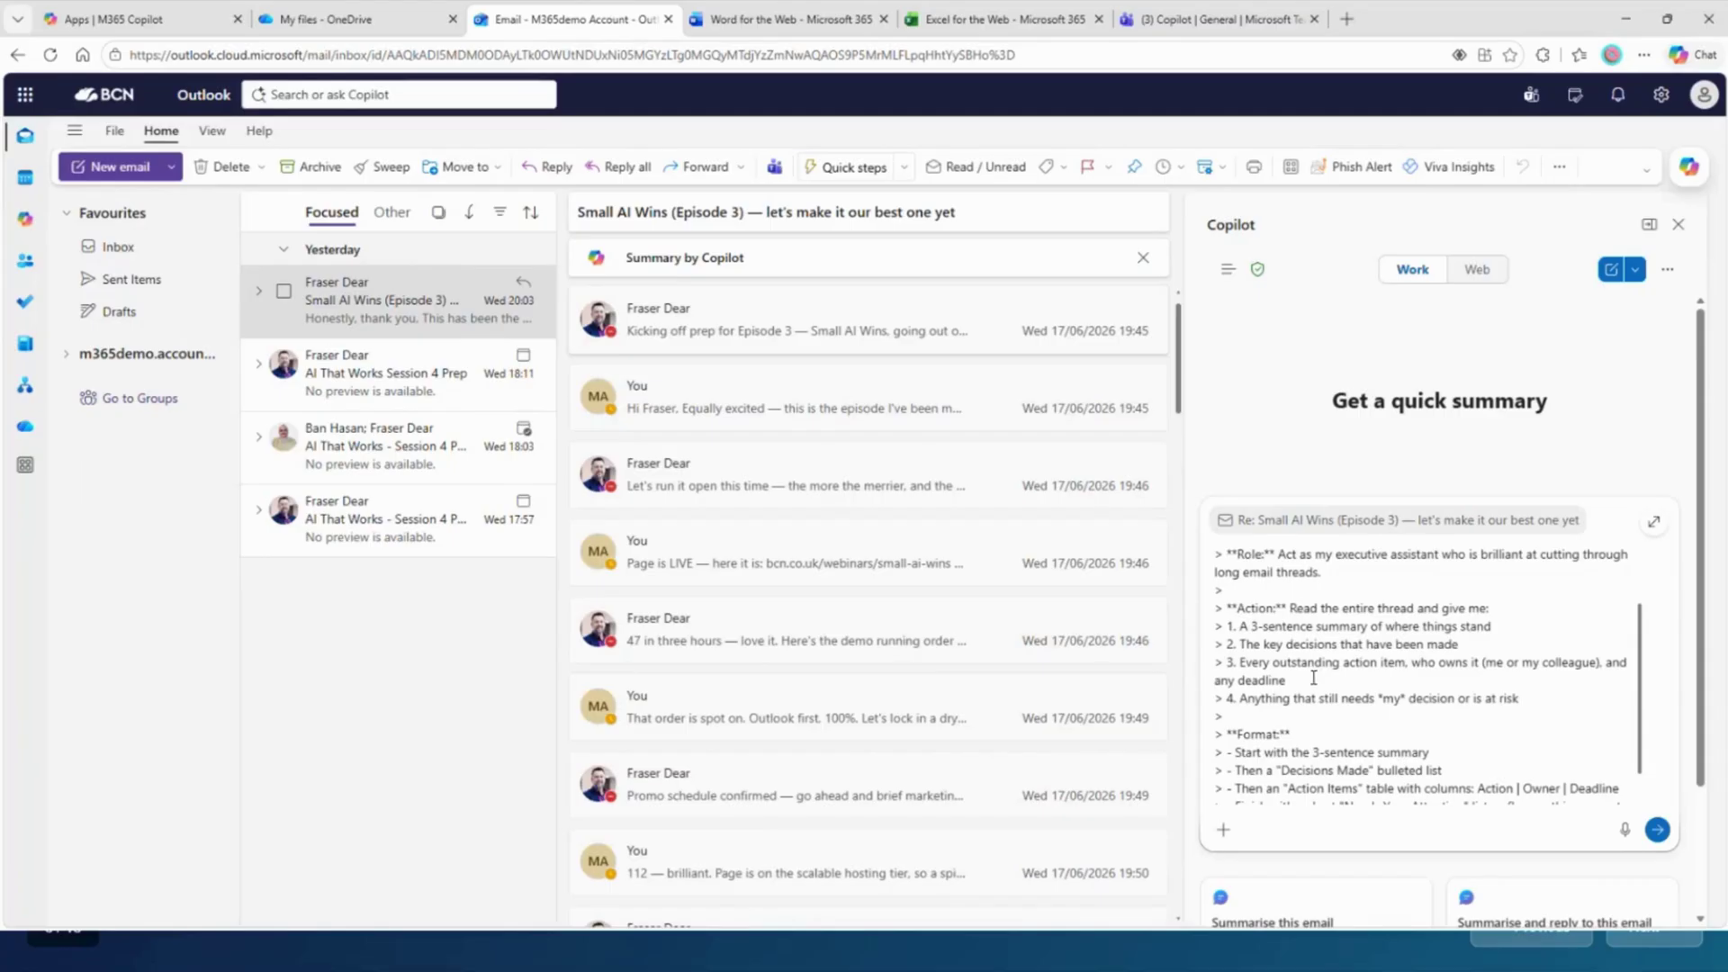
pyautogui.scroll(-2, 1310, 669)
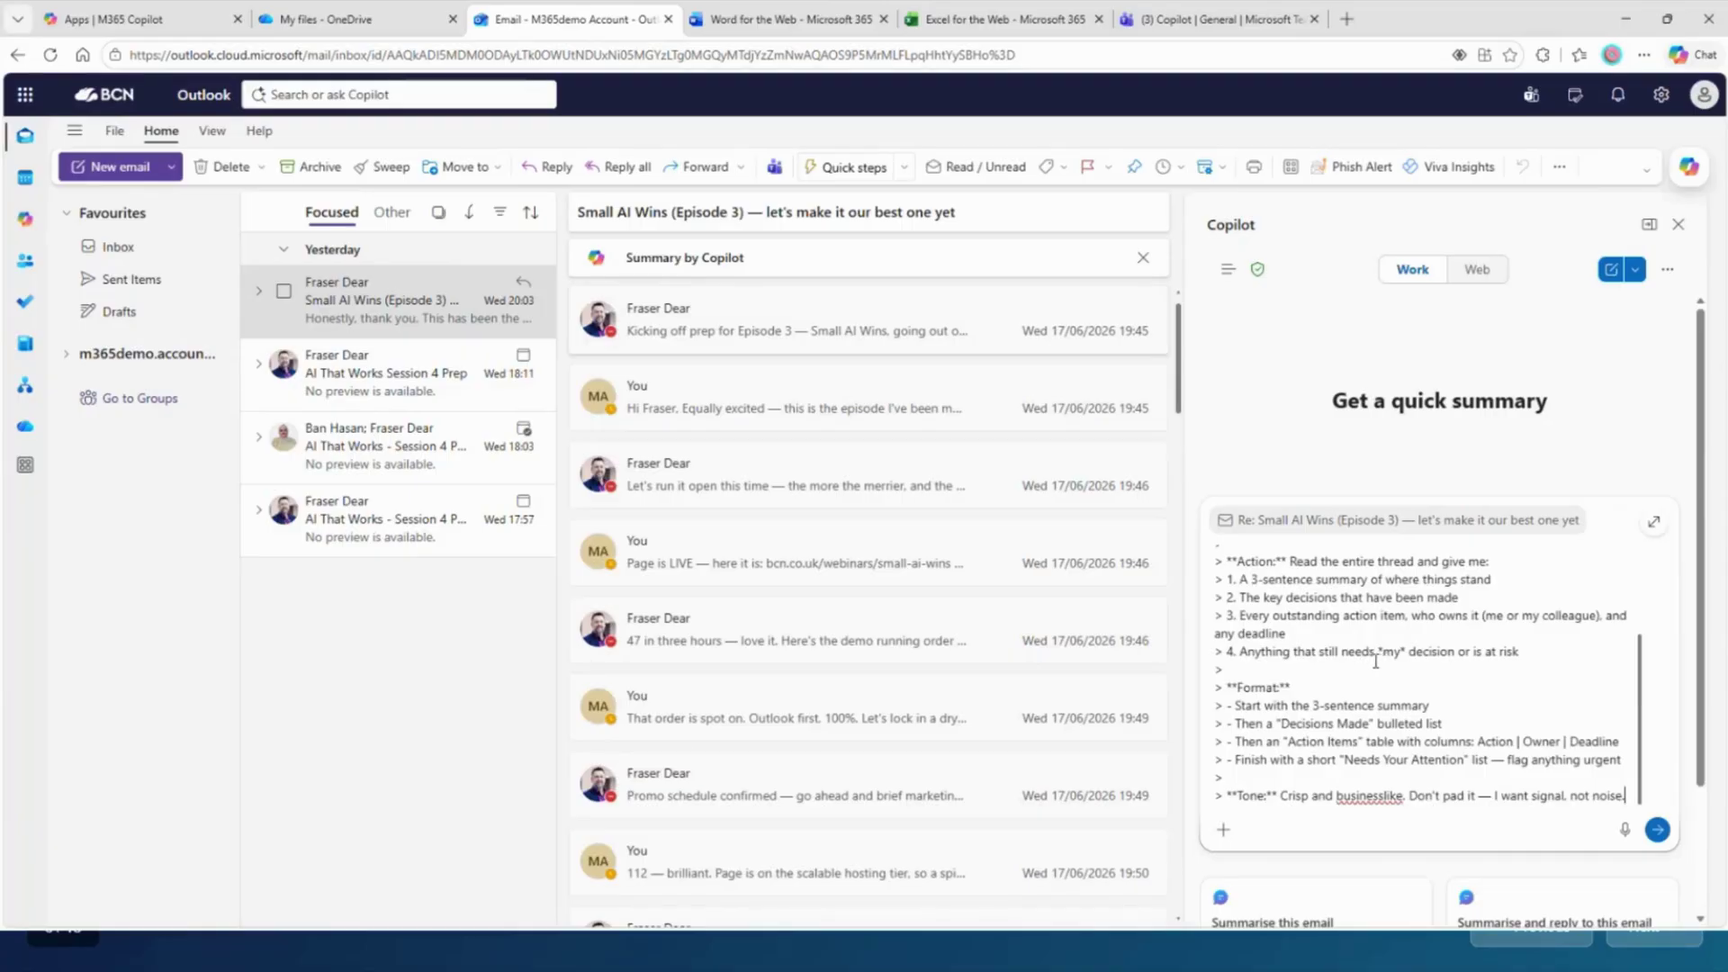
pyautogui.scroll(-1, 1378, 663)
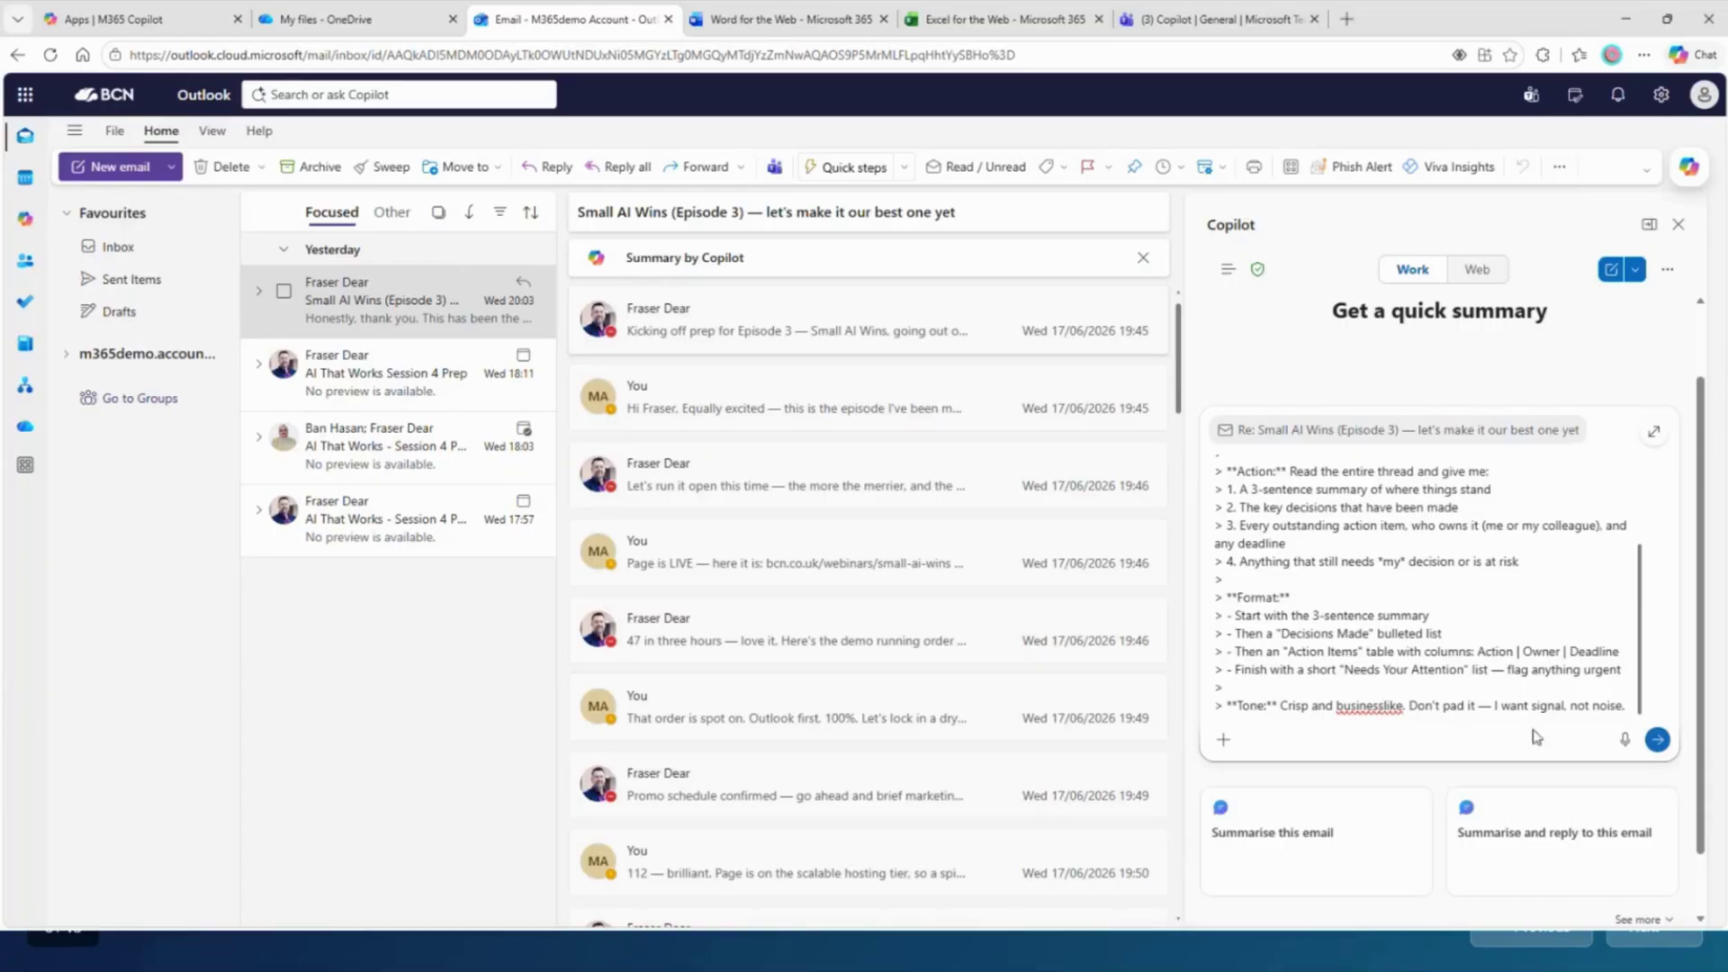
pyautogui.click(1657, 739)
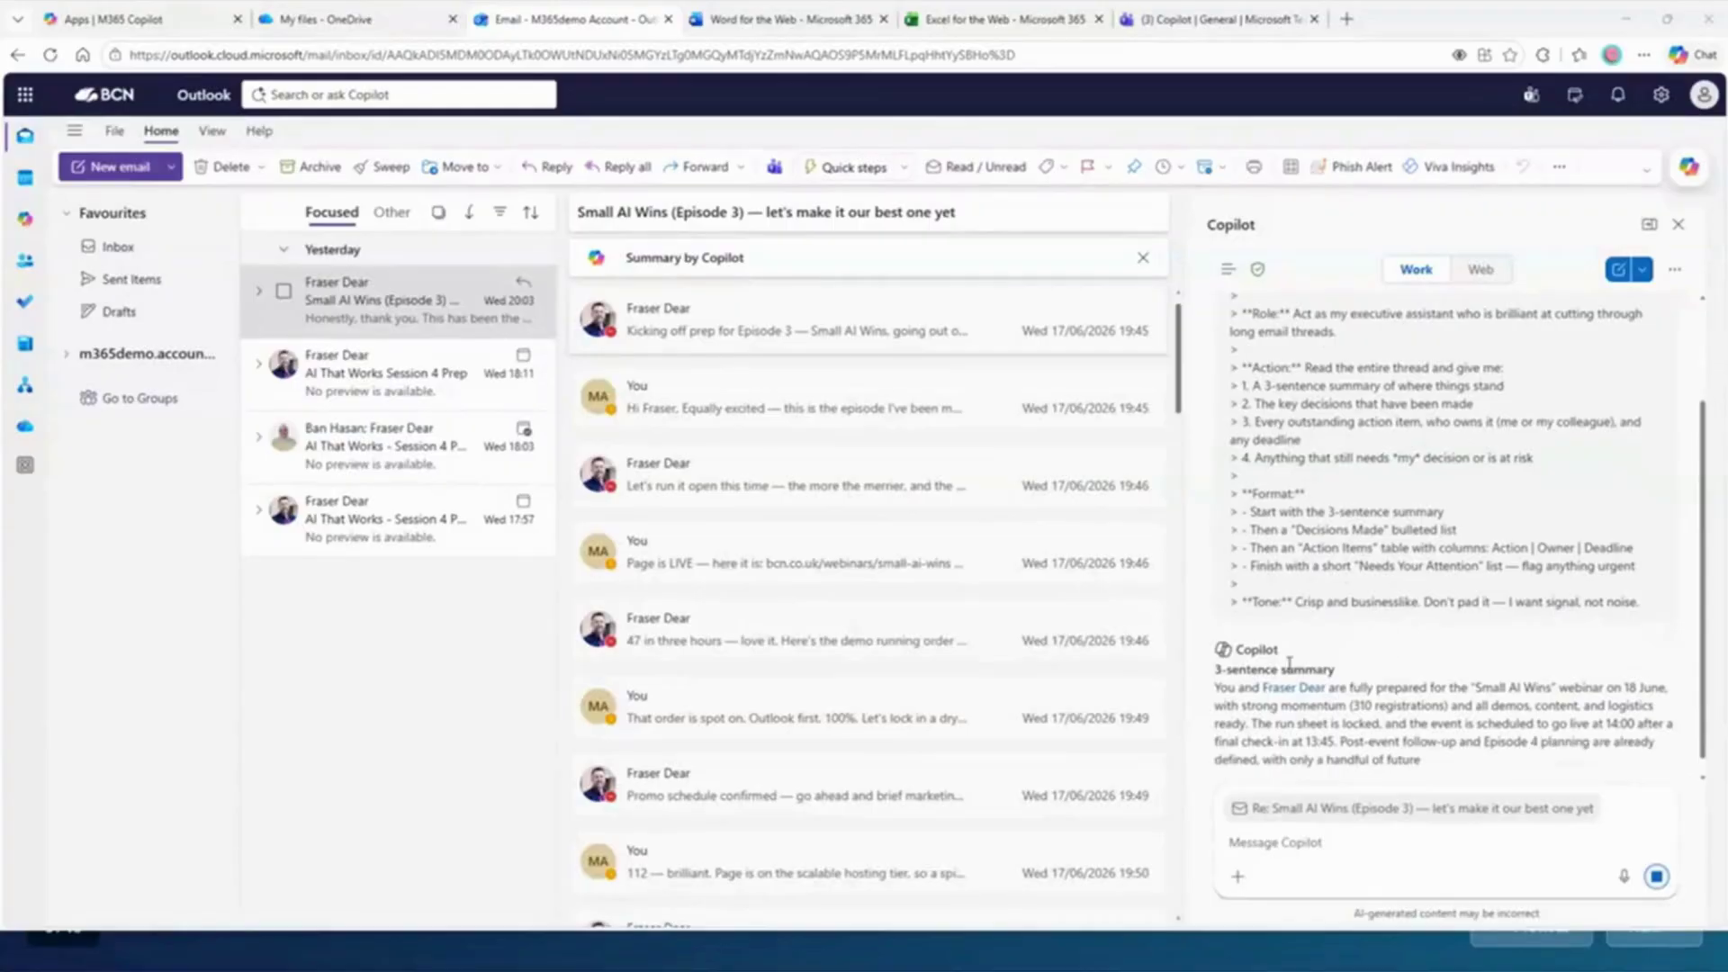
# - Compare the email thread with Copilot's 3-sentence summary and read its Decisions Made list down to the Action Items table
pyautogui.scroll(-15, 752, 538)
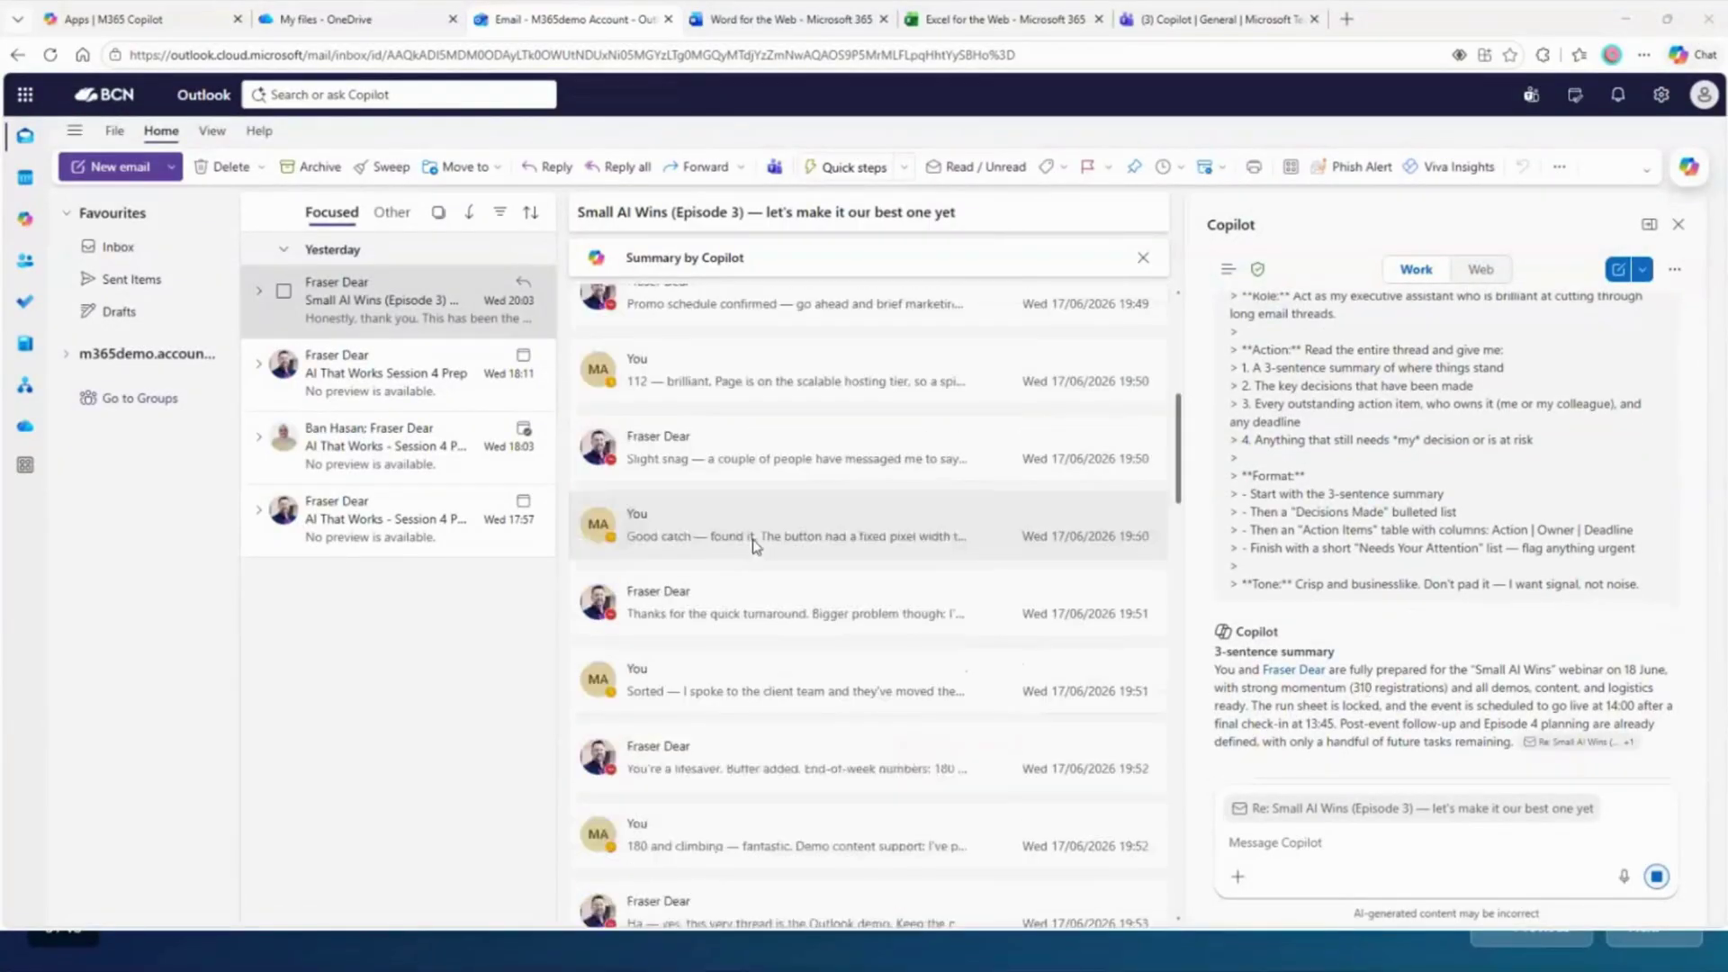
pyautogui.scroll(-4, 756, 537)
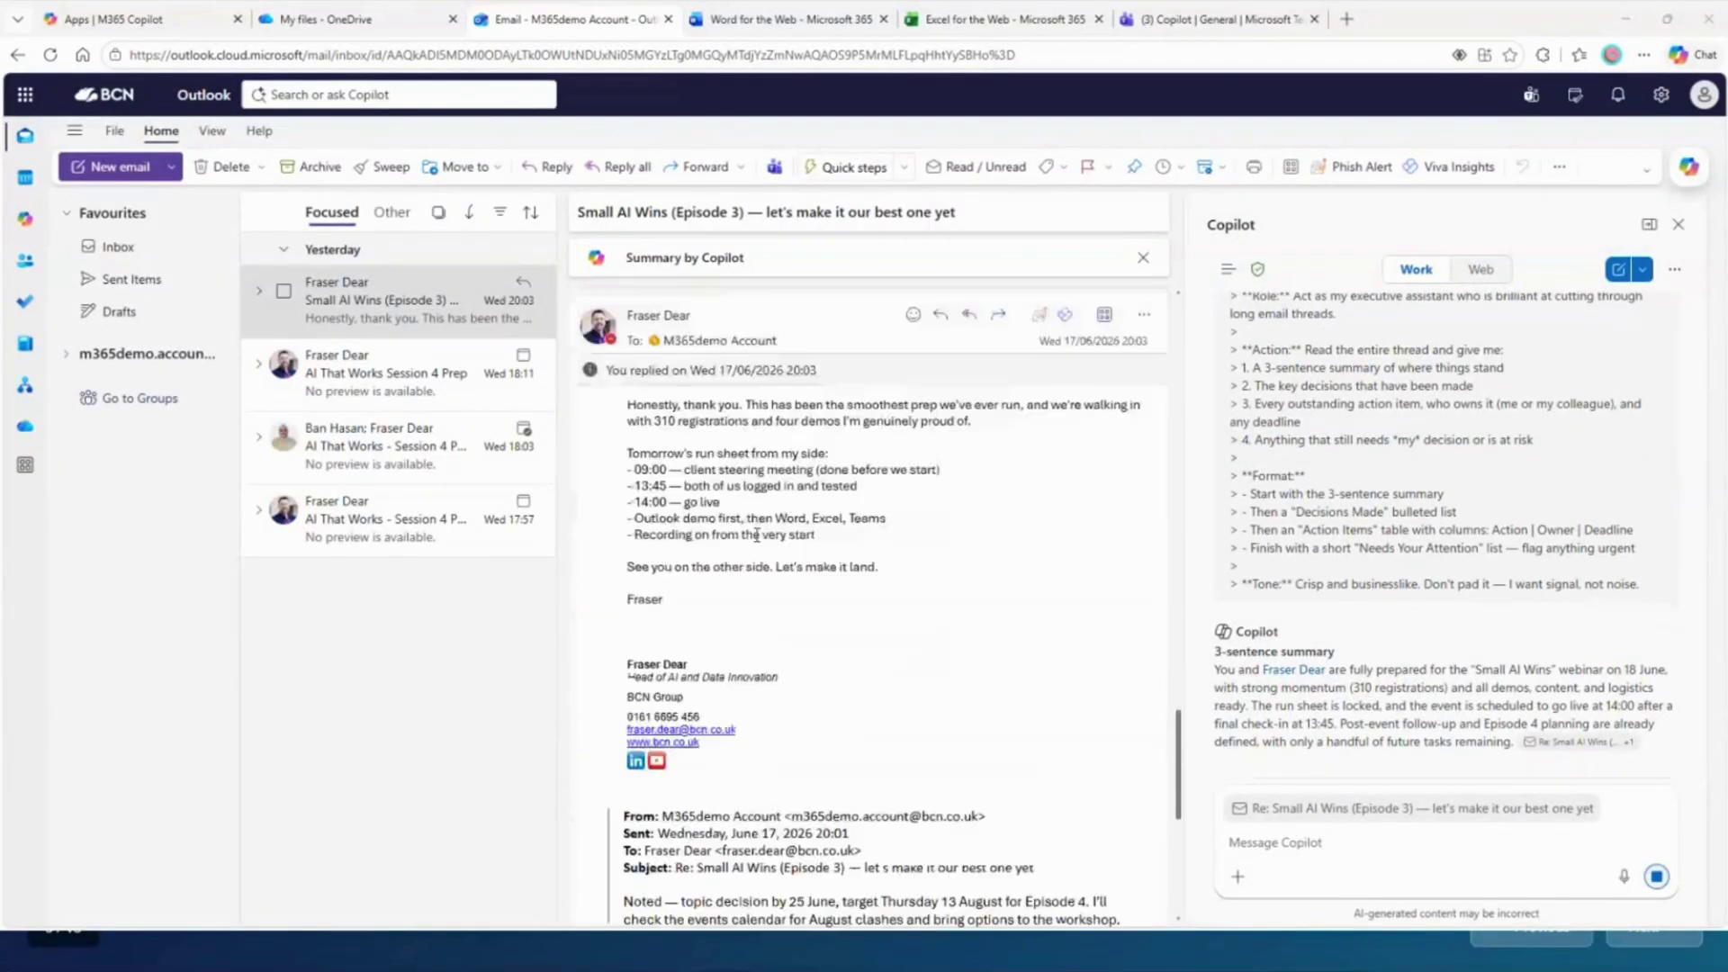
pyautogui.scroll(10, 769, 580)
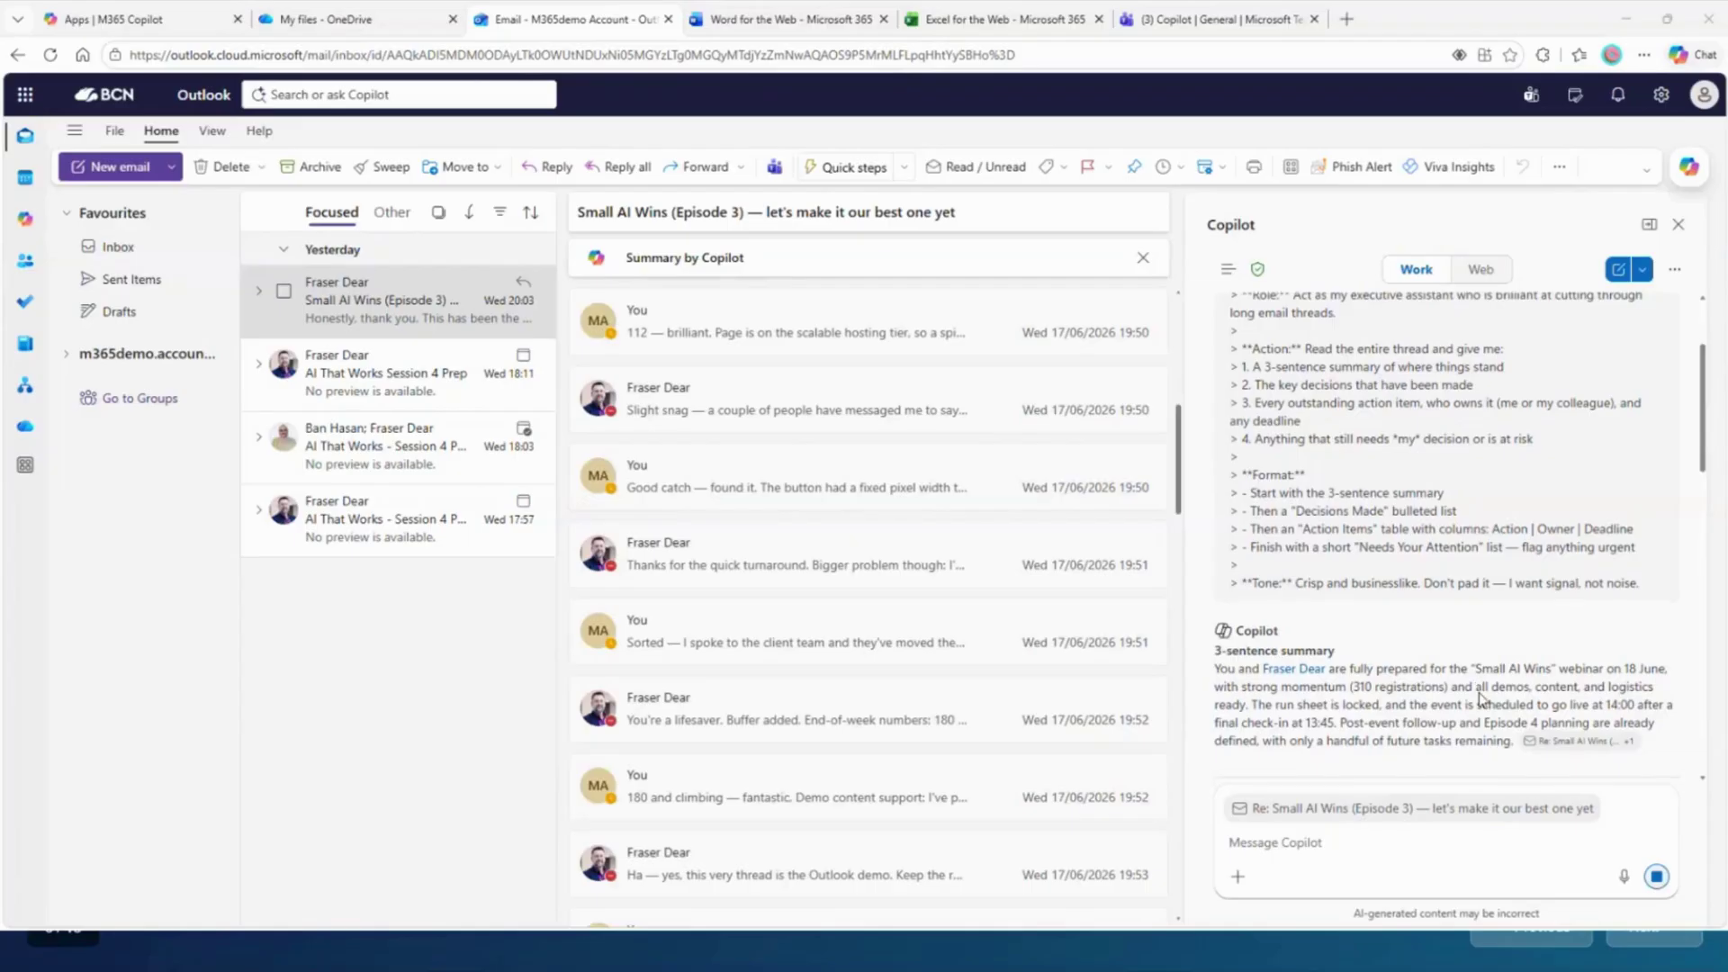
pyautogui.scroll(-5, 1503, 693)
pyautogui.scroll(2, 1527, 691)
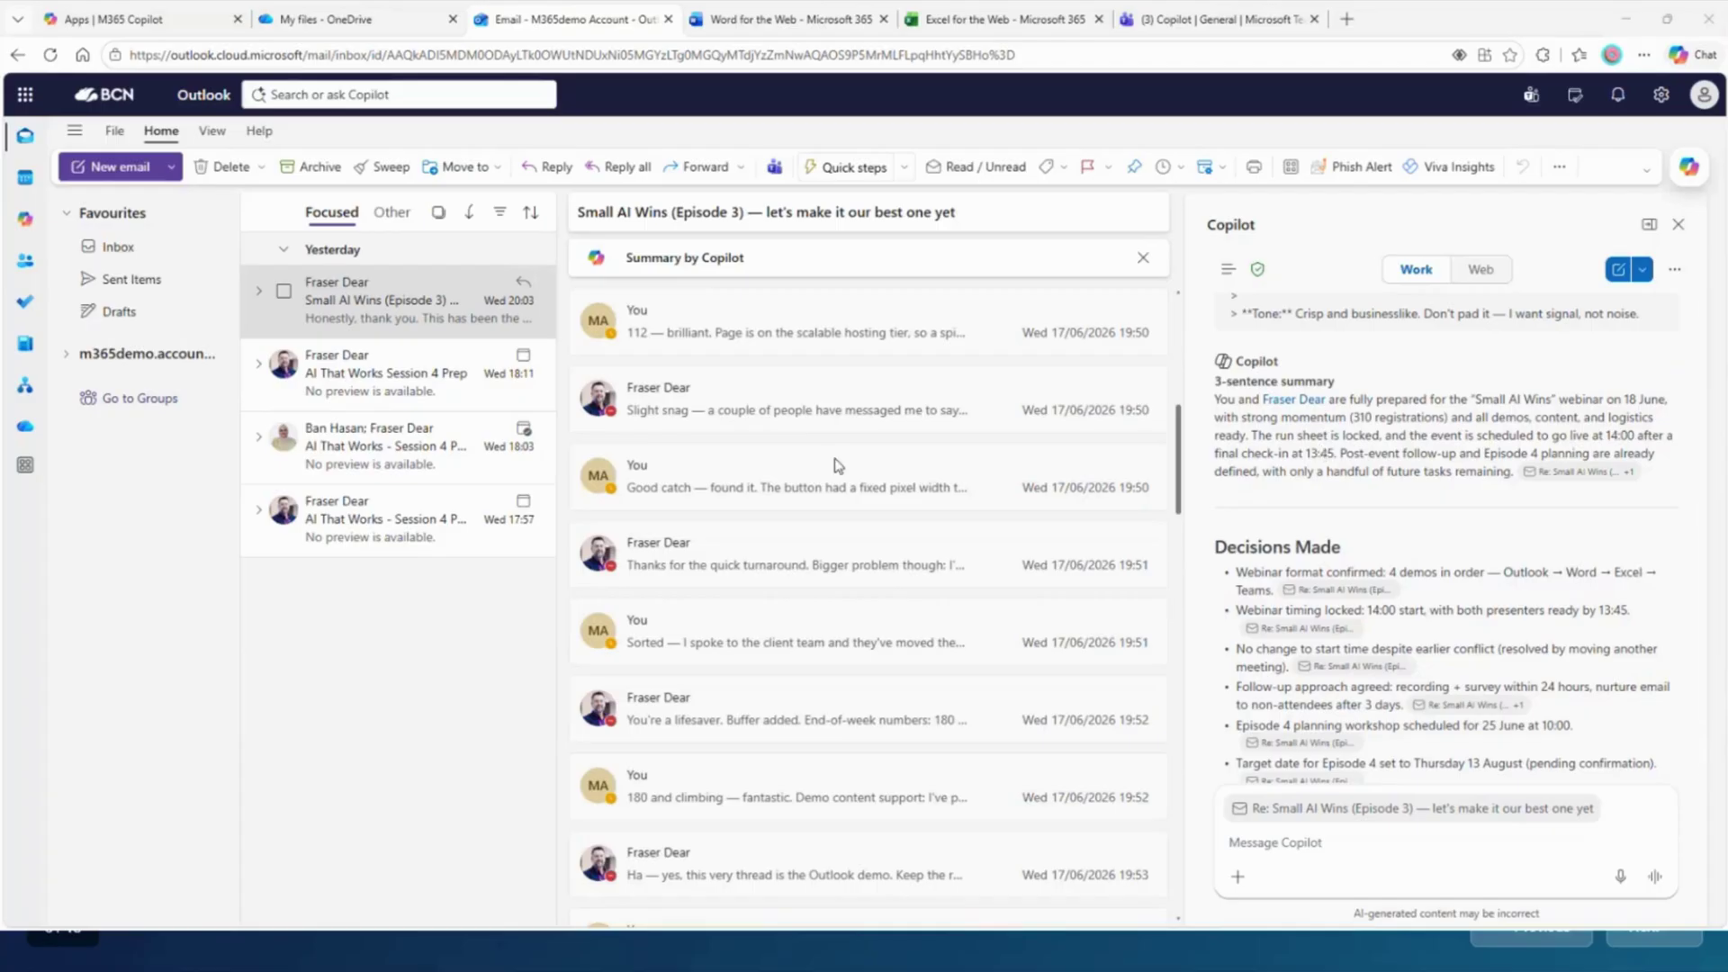
pyautogui.scroll(-2, 1219, 551)
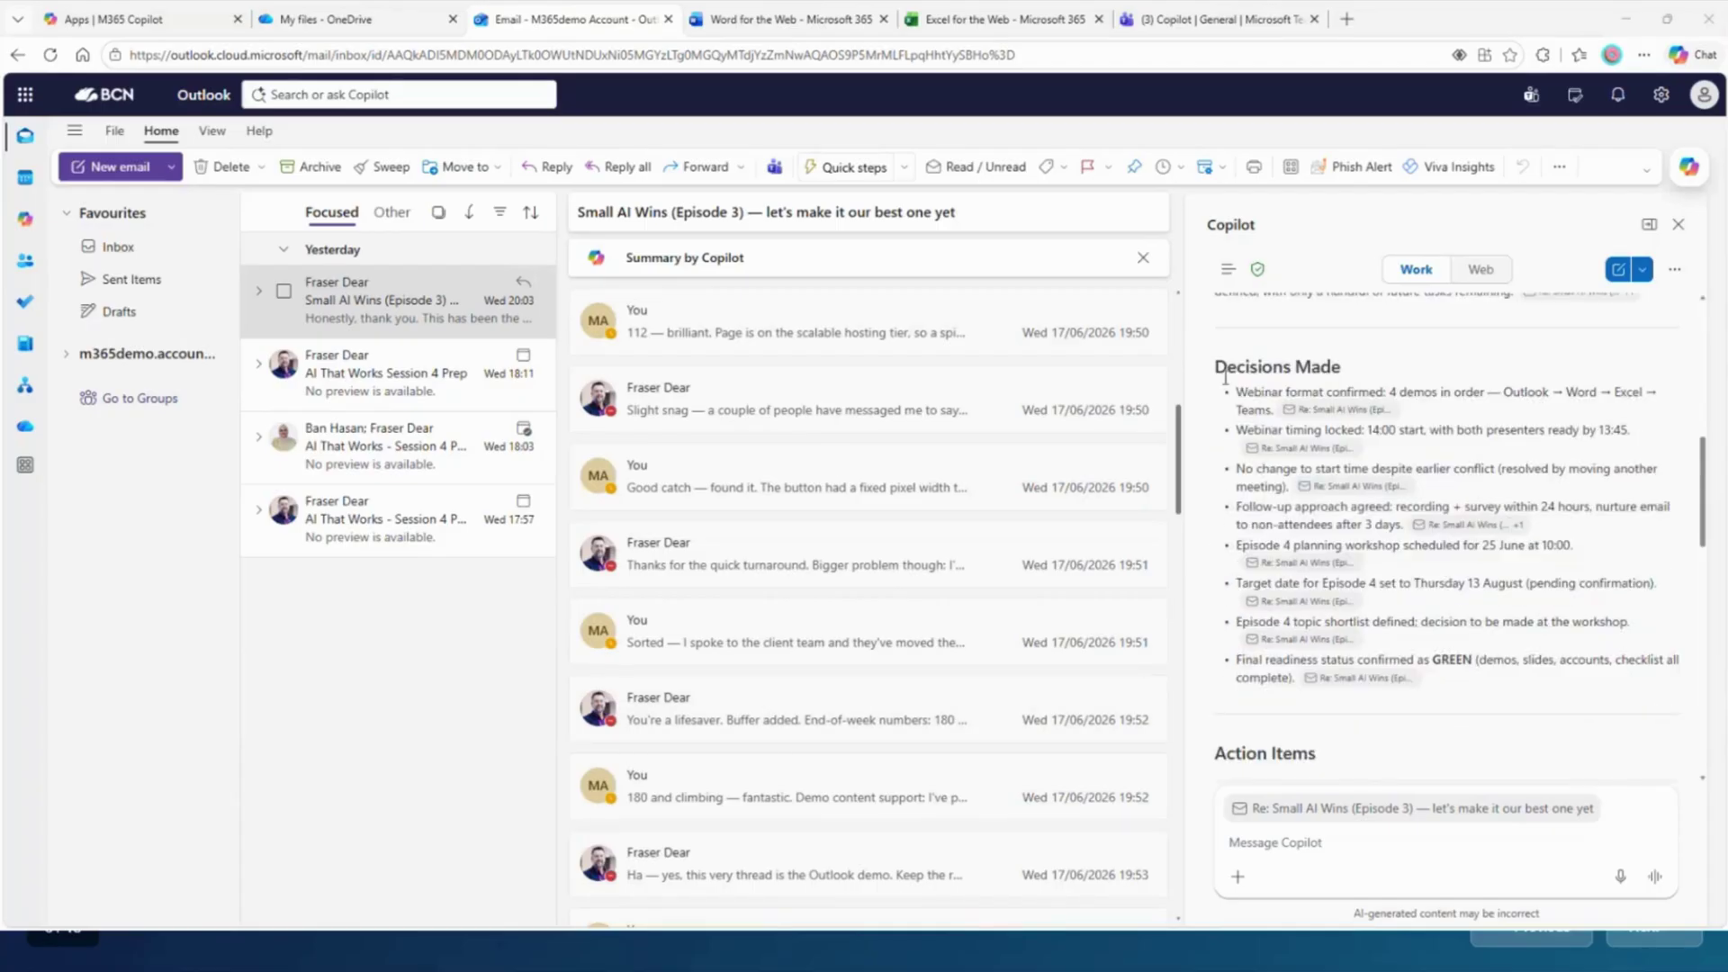
pyautogui.click(1238, 389)
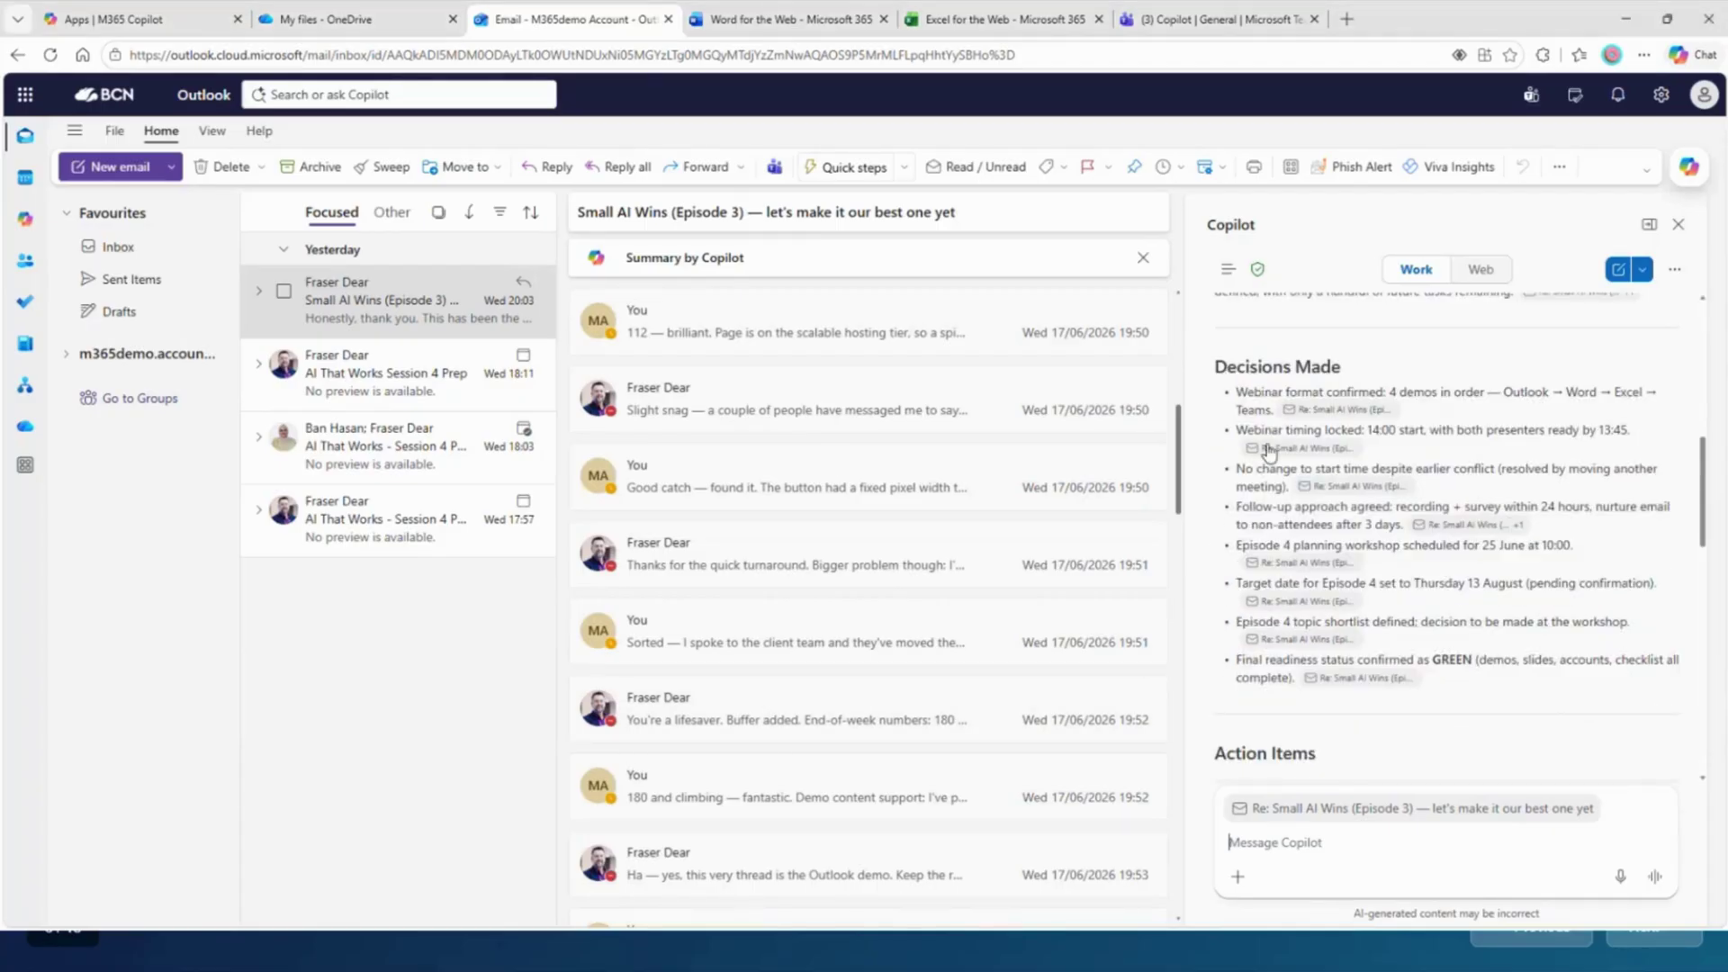
pyautogui.scroll(-1, 1367, 598)
pyautogui.scroll(-5, 1363, 605)
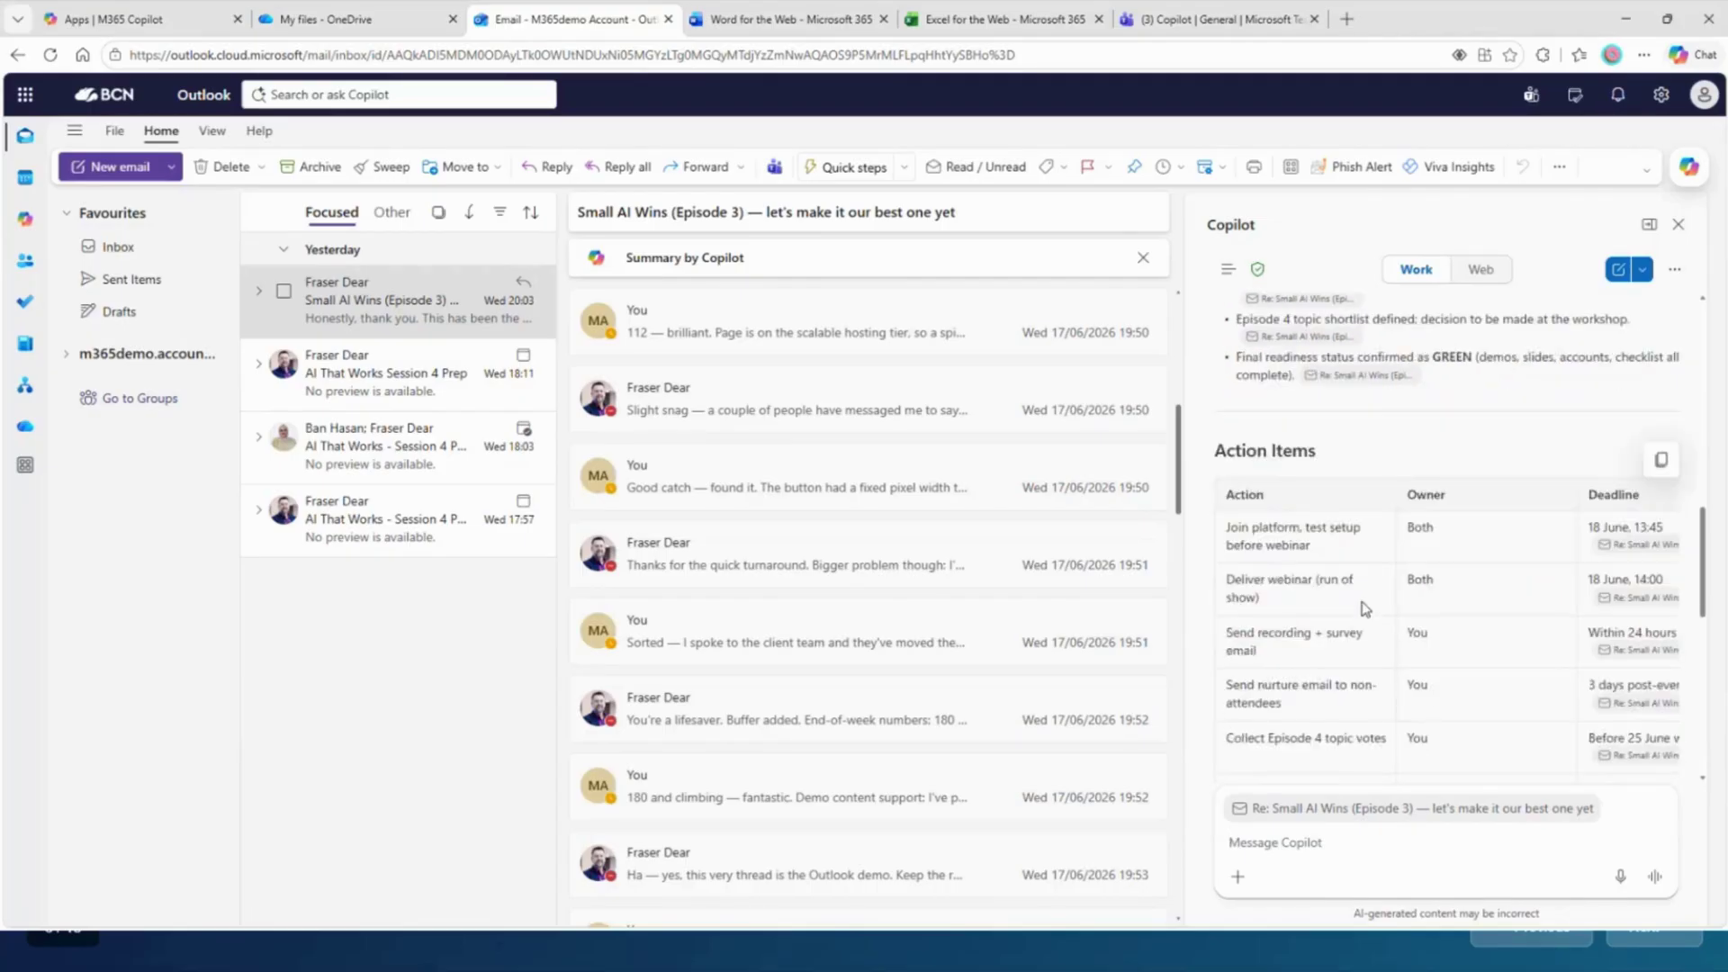
# - Widen the Copilot pane and review the Action Items table and Needs Your Attention list against the original email thread
pyautogui.moveTo(1179, 356); pyautogui.dragTo(1033, 362)
pyautogui.scroll(2, 1358, 463)
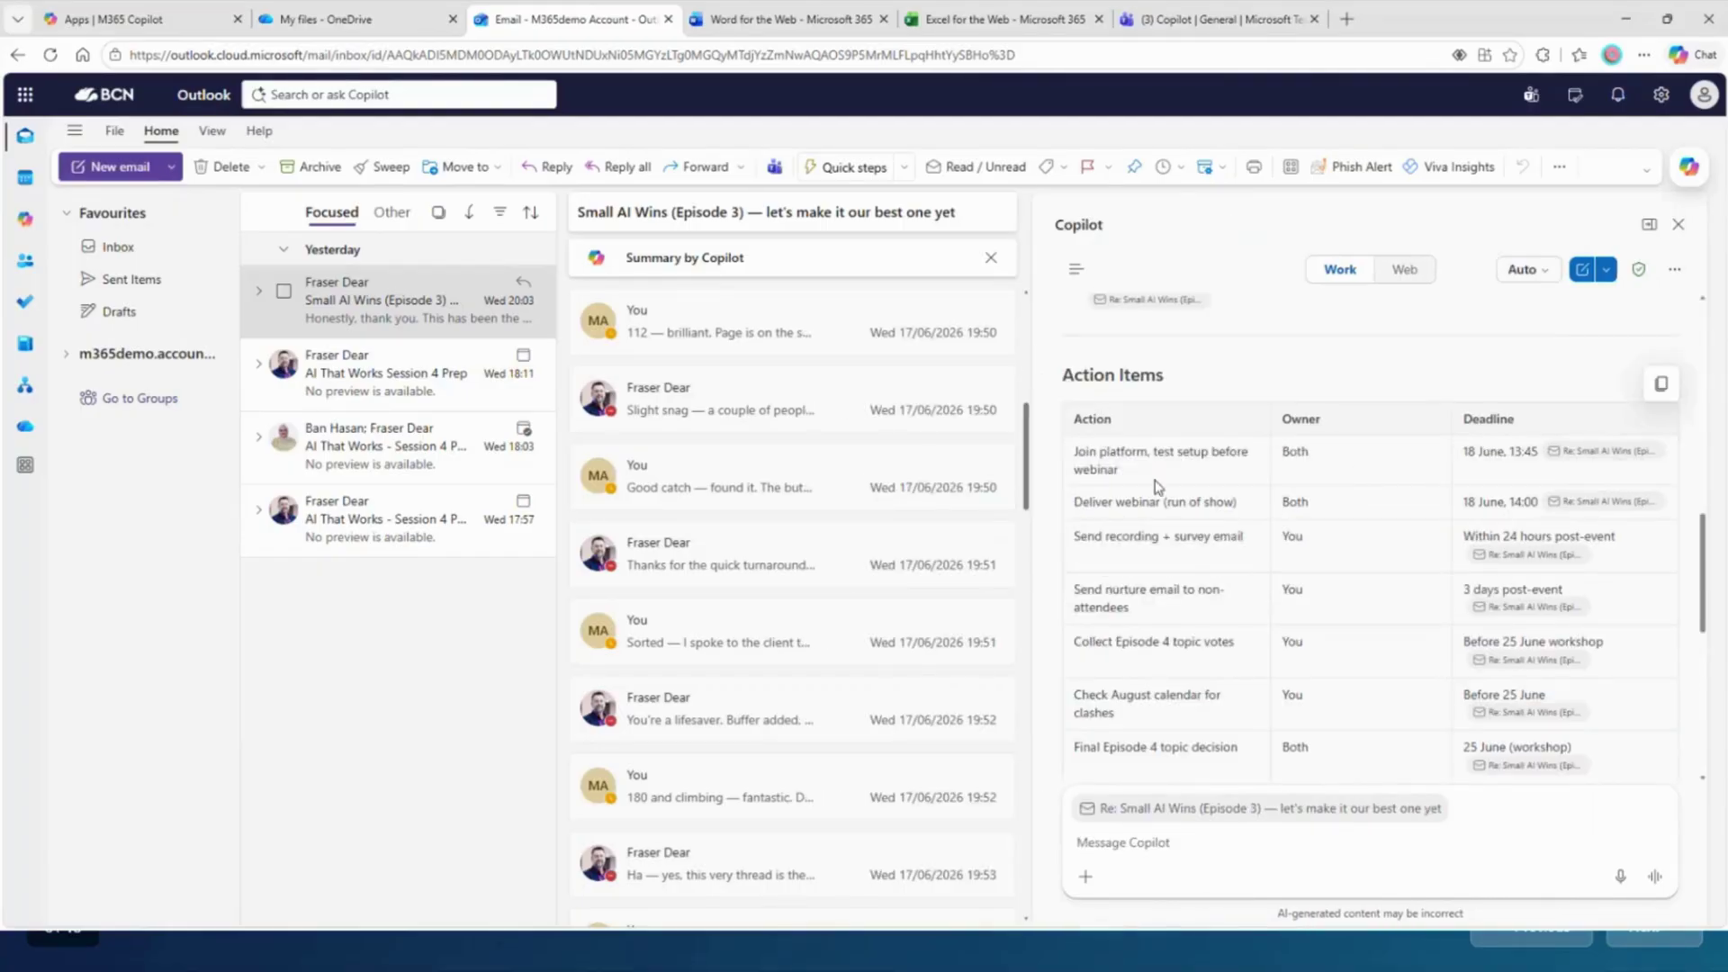
pyautogui.scroll(-1, 1114, 552)
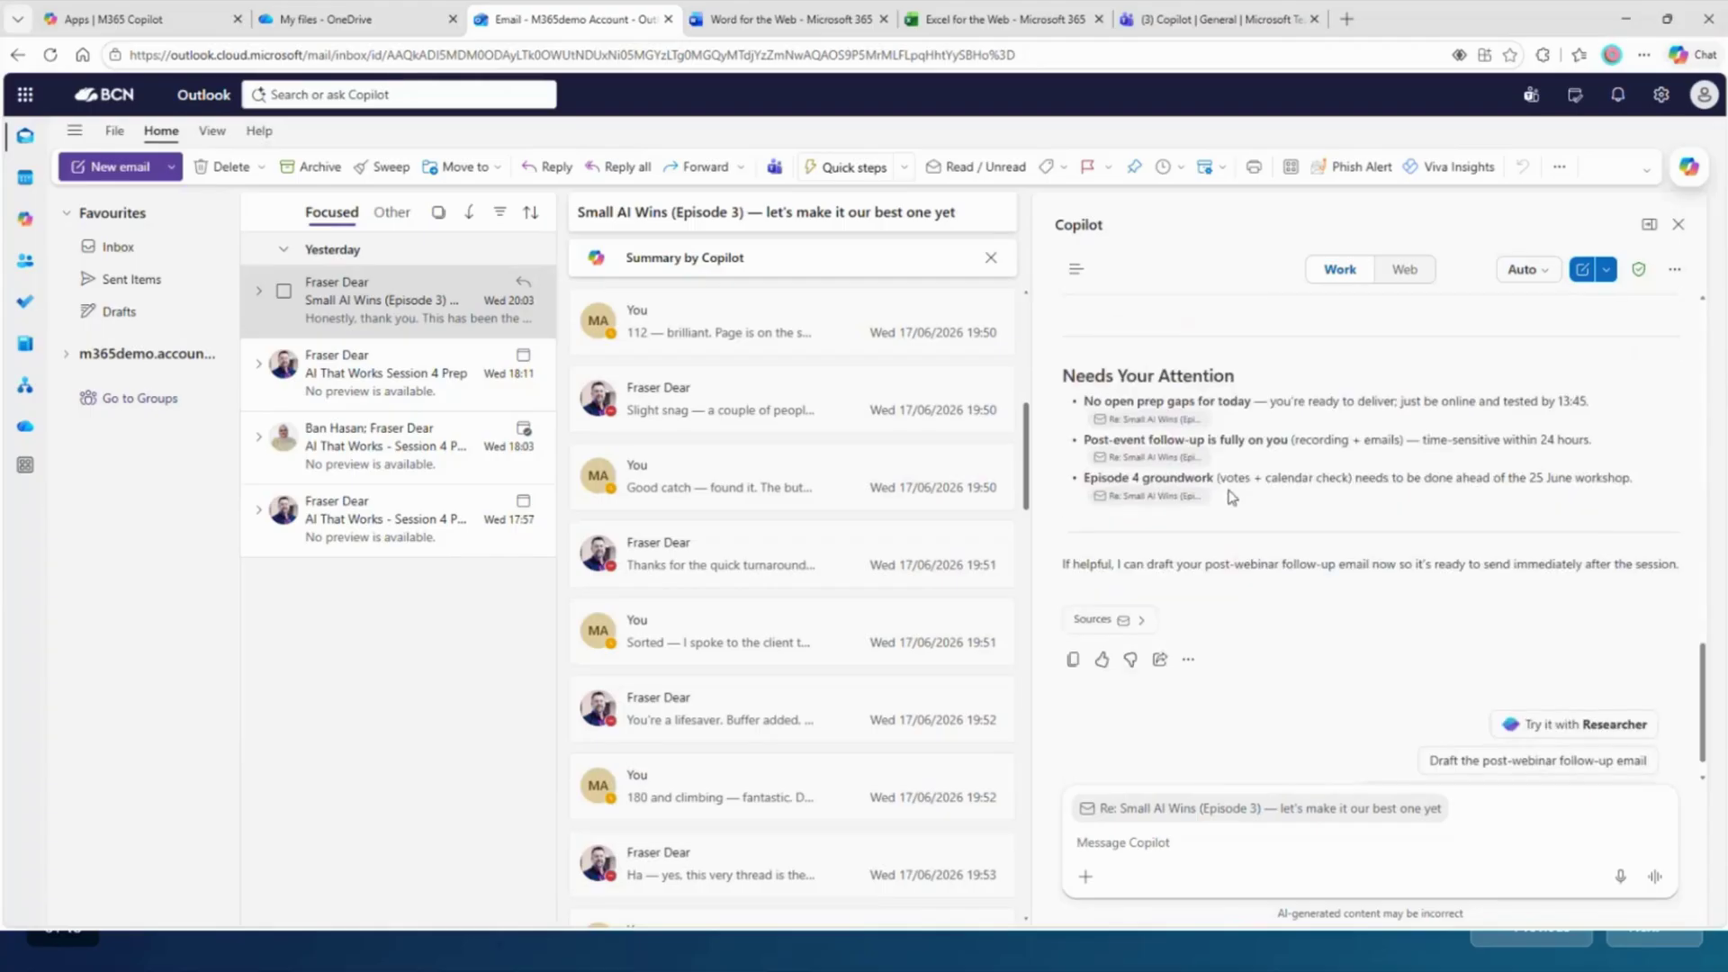
pyautogui.scroll(-8, 855, 603)
pyautogui.scroll(-14, 837, 644)
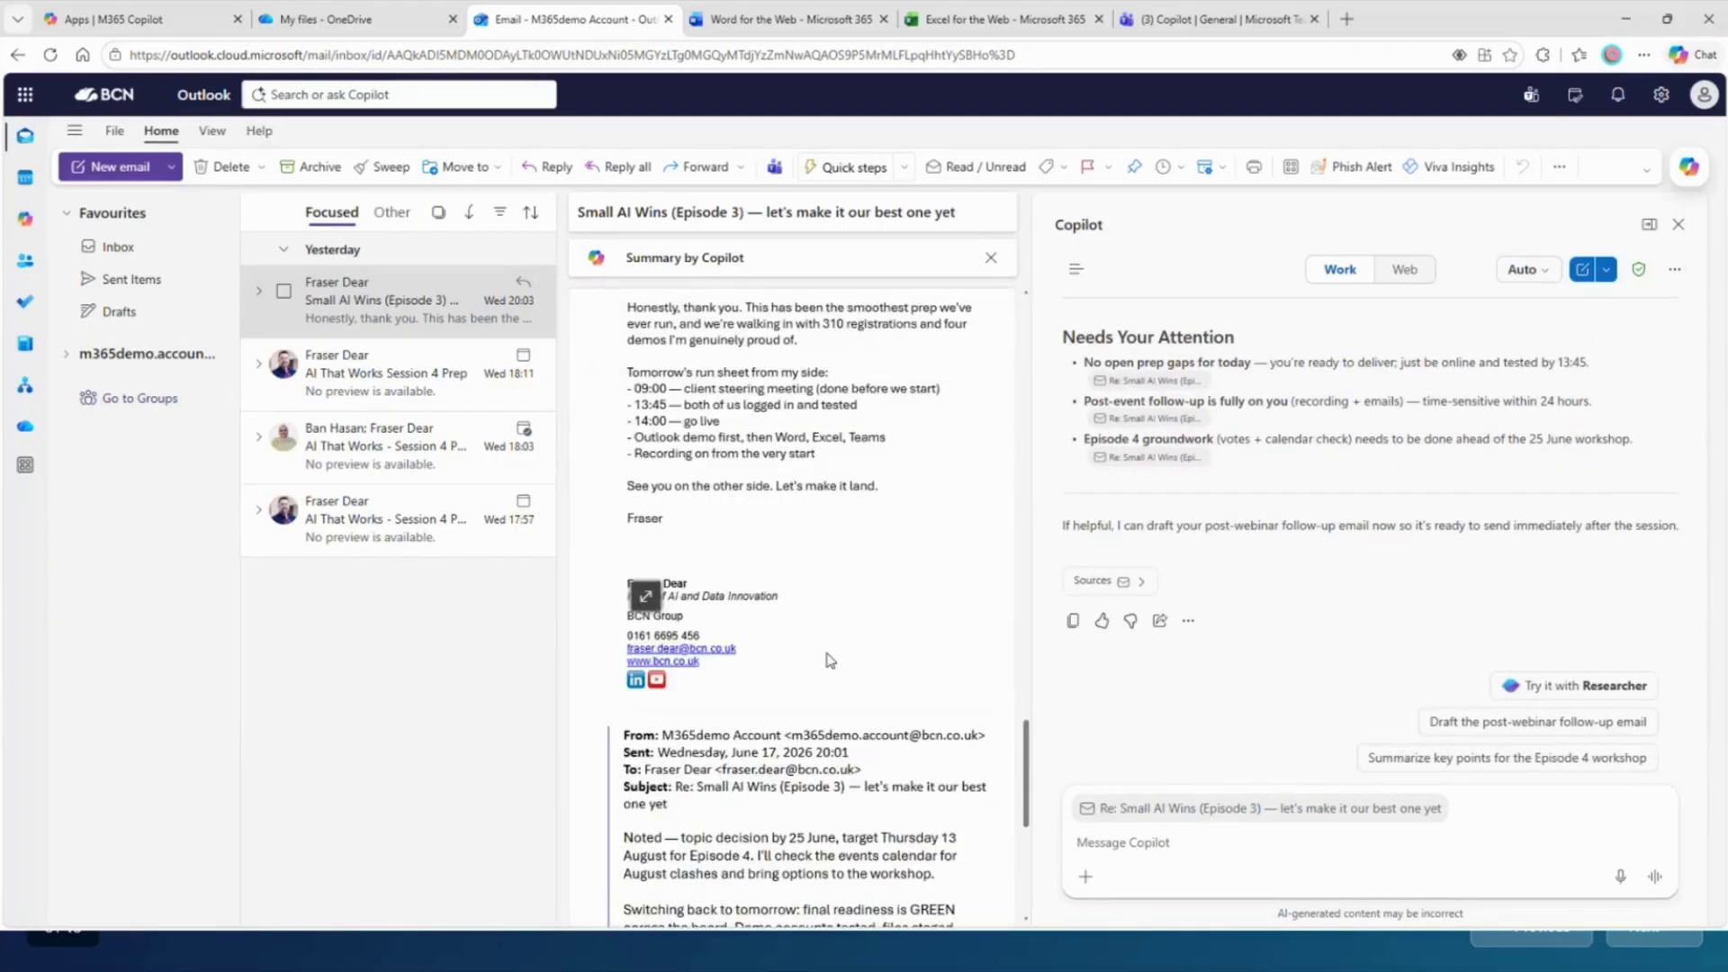
pyautogui.scroll(20, 829, 646)
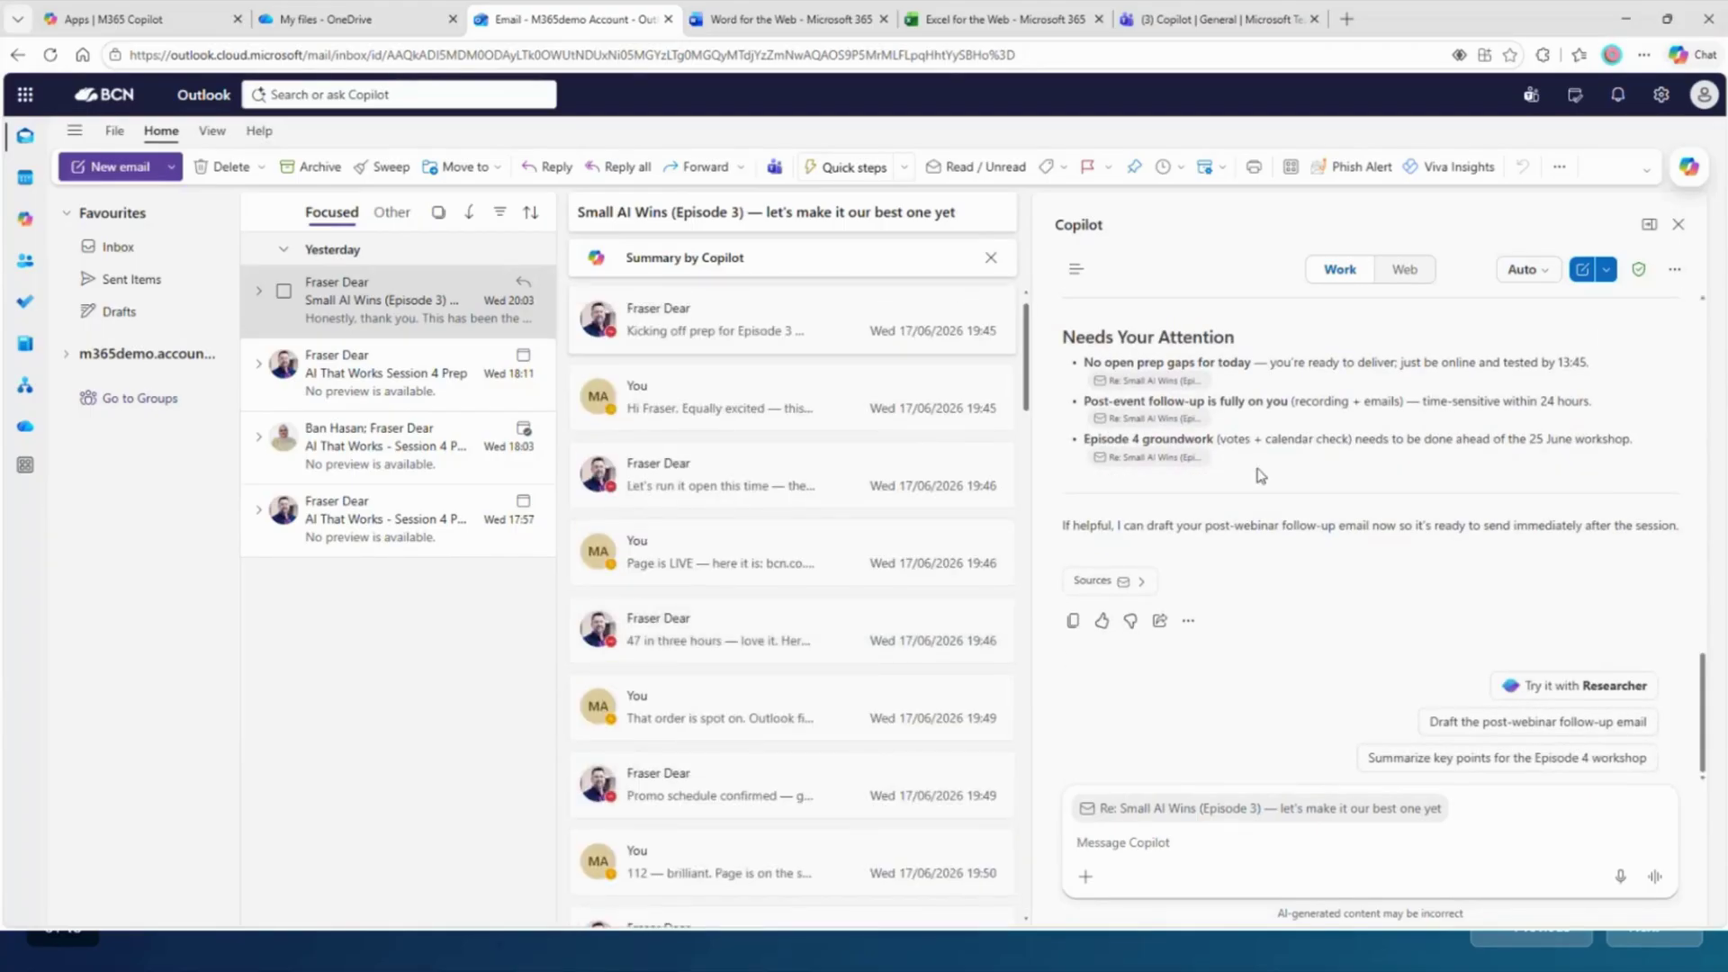
pyautogui.scroll(10, 1260, 472)
pyautogui.scroll(3, 1247, 502)
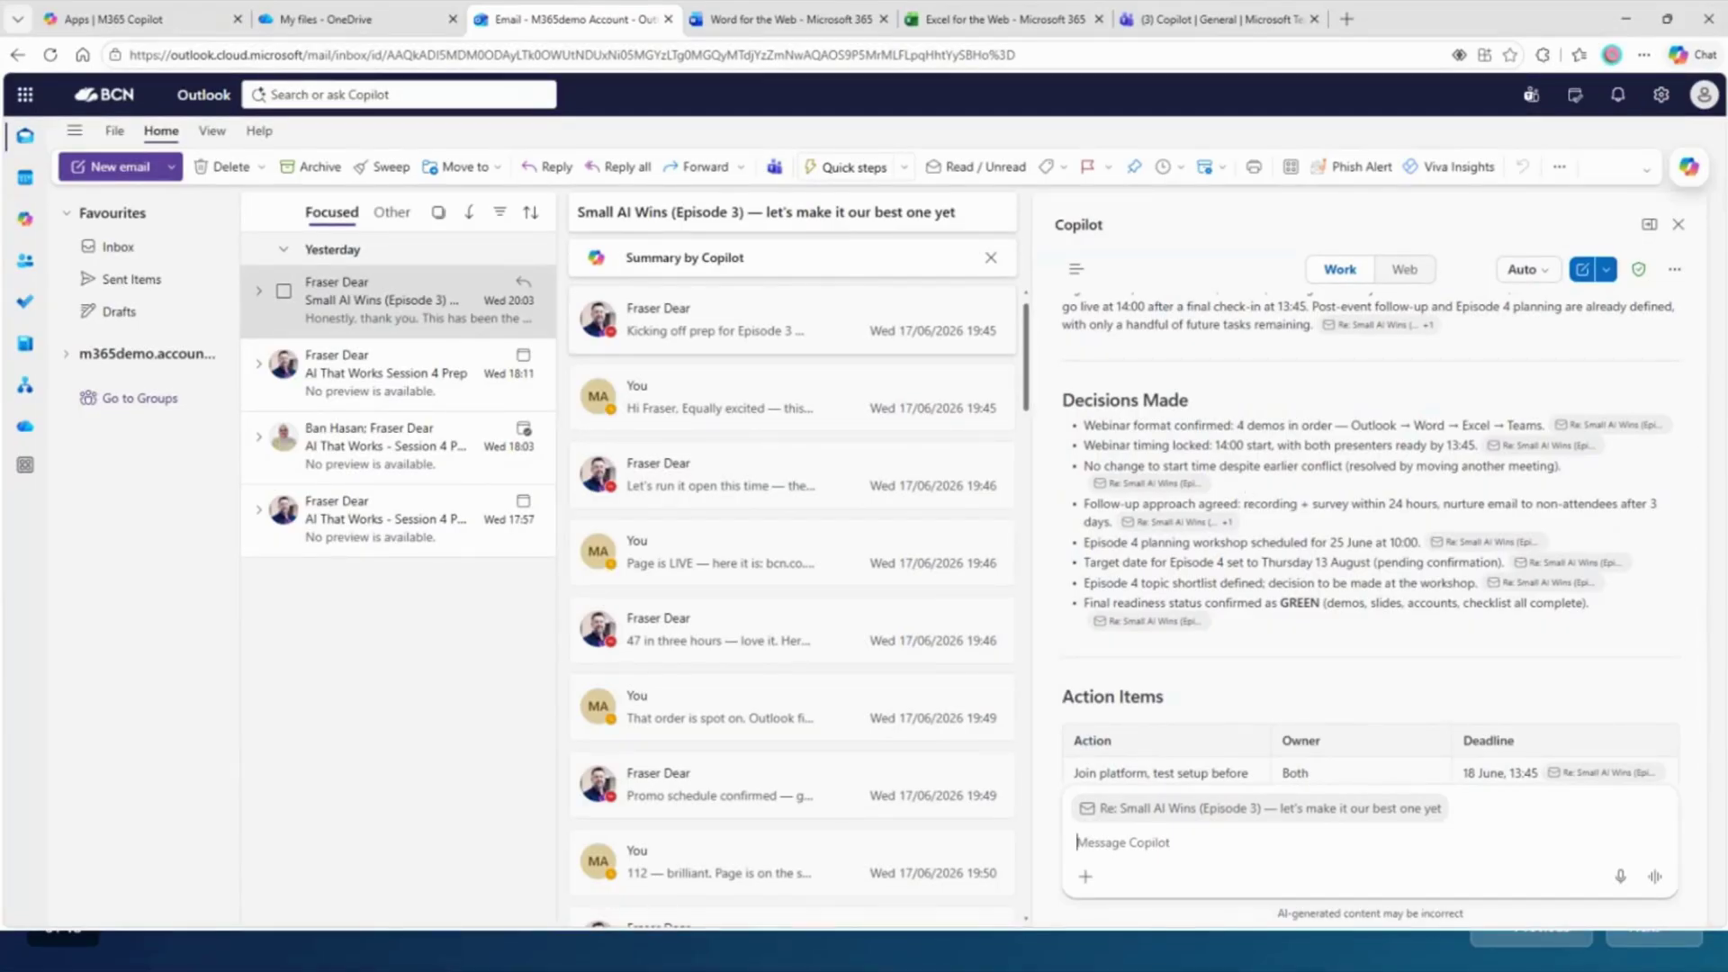
pyautogui.scroll(-10, 709, 527)
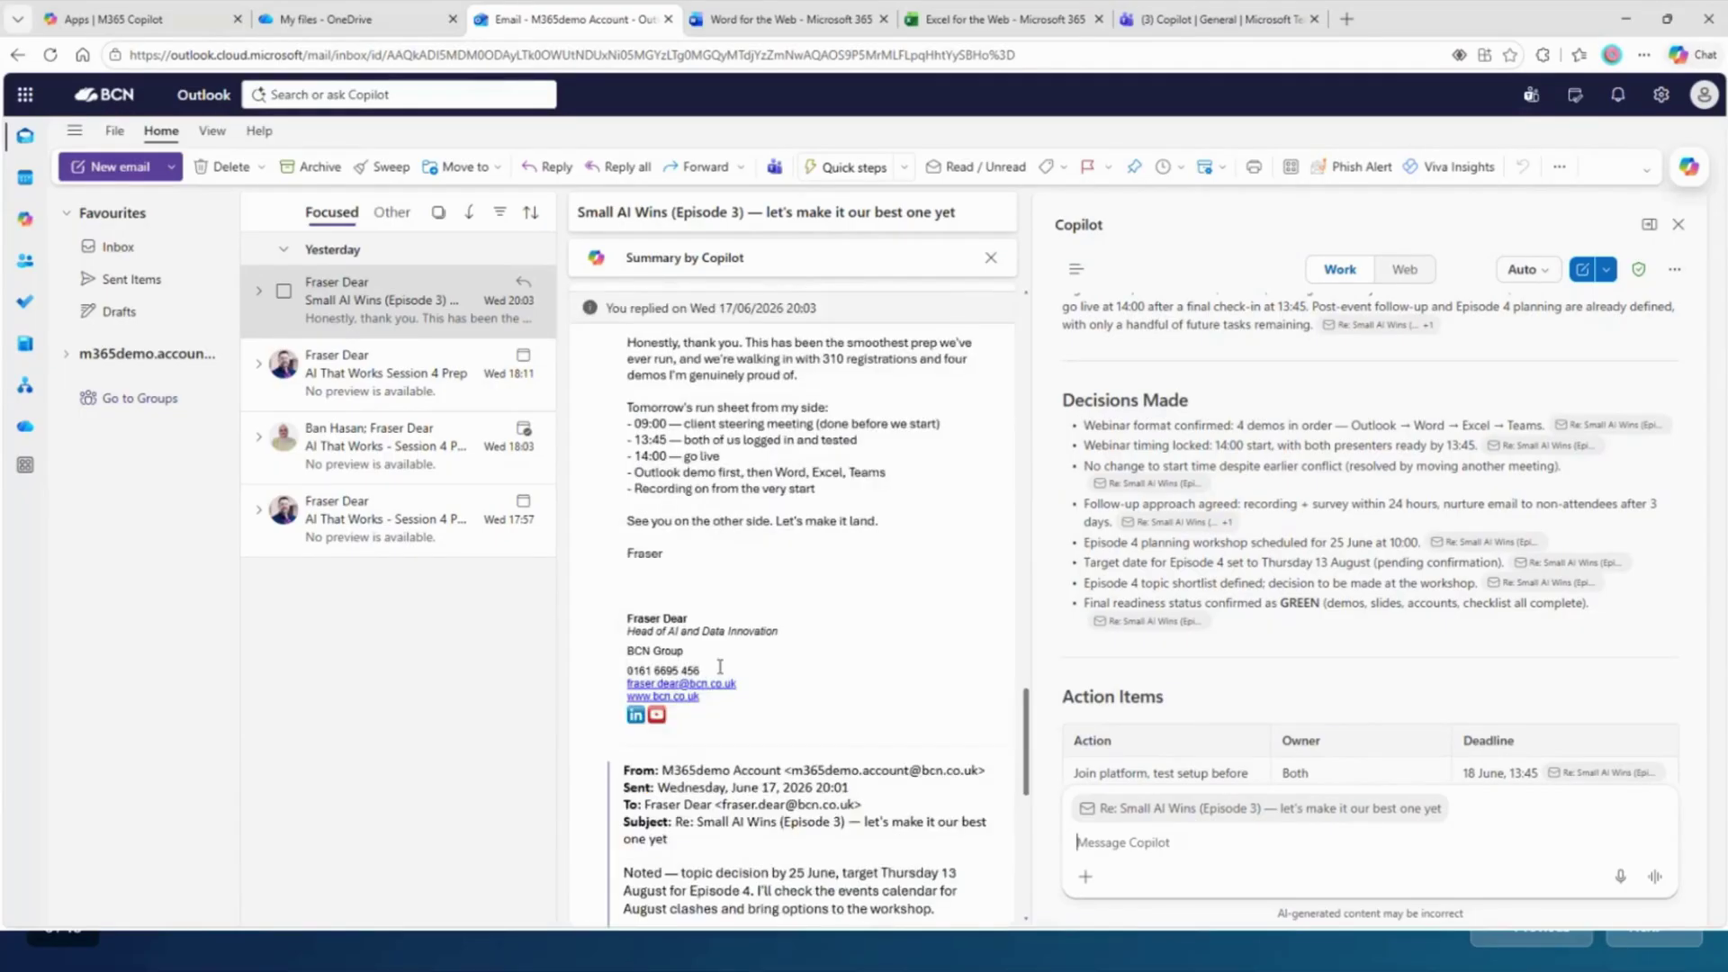
# - Start a reply to the latest thread message and have Copilot draft two short, warm paragraphs giving thanks for the recap and confirming the 13:45 login
pyautogui.scroll(-3, 720, 666)
pyautogui.scroll(5, 748, 574)
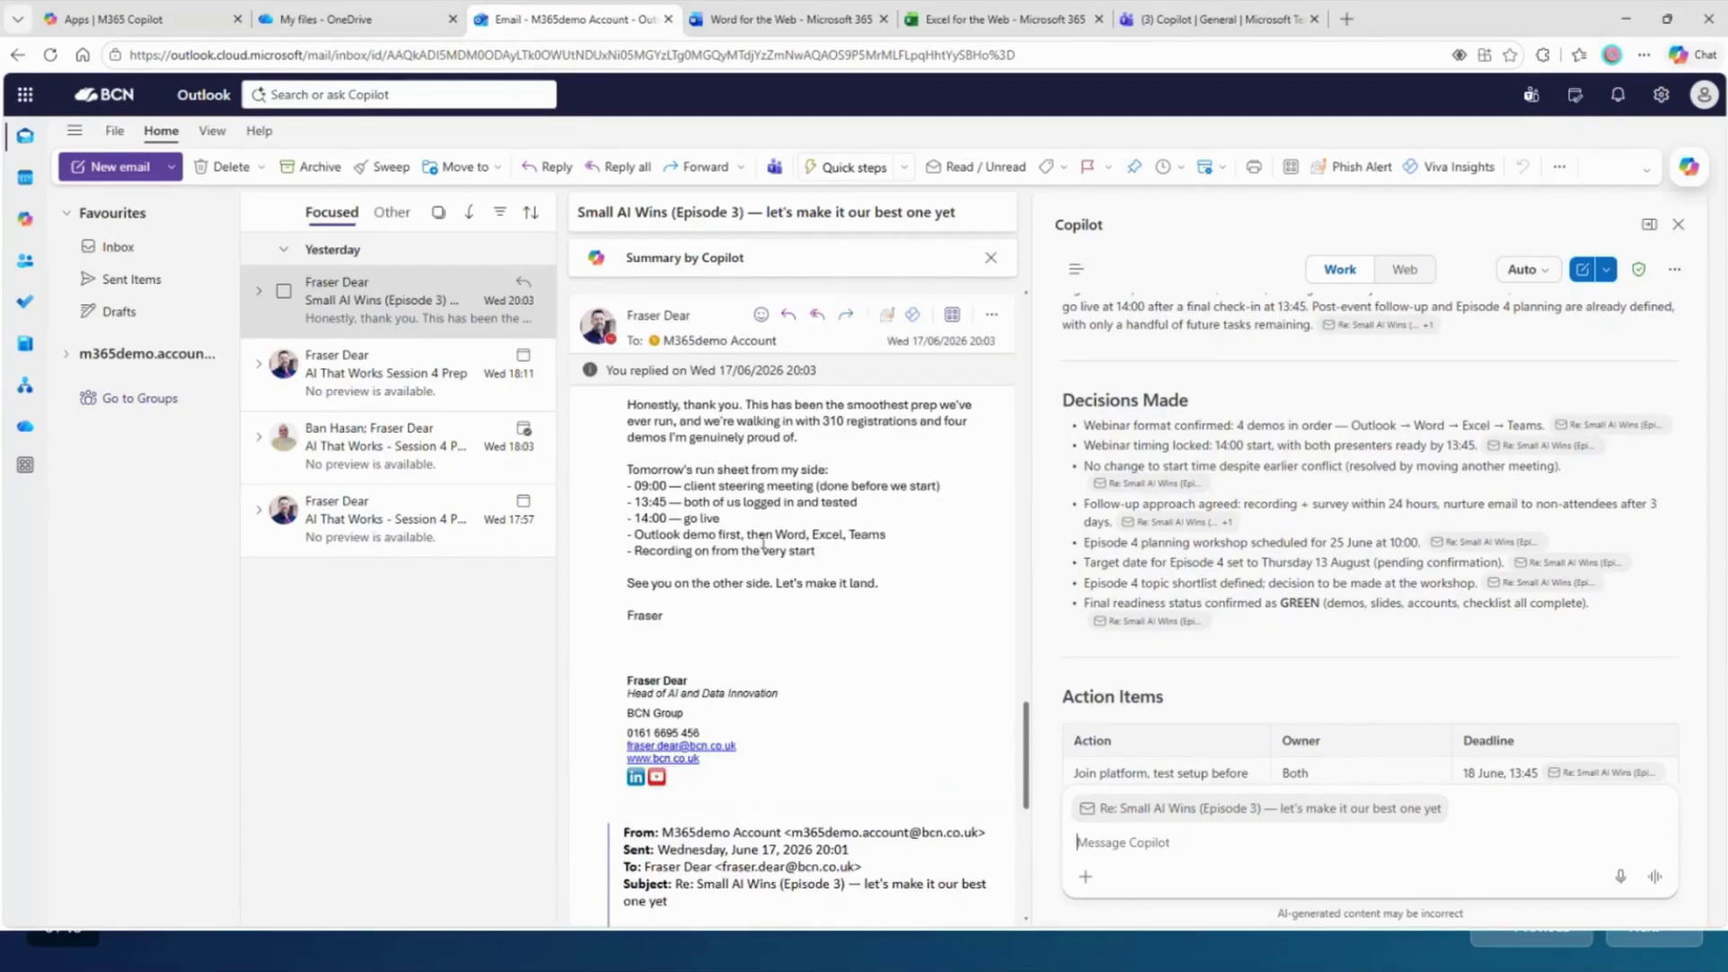
pyautogui.click(789, 315)
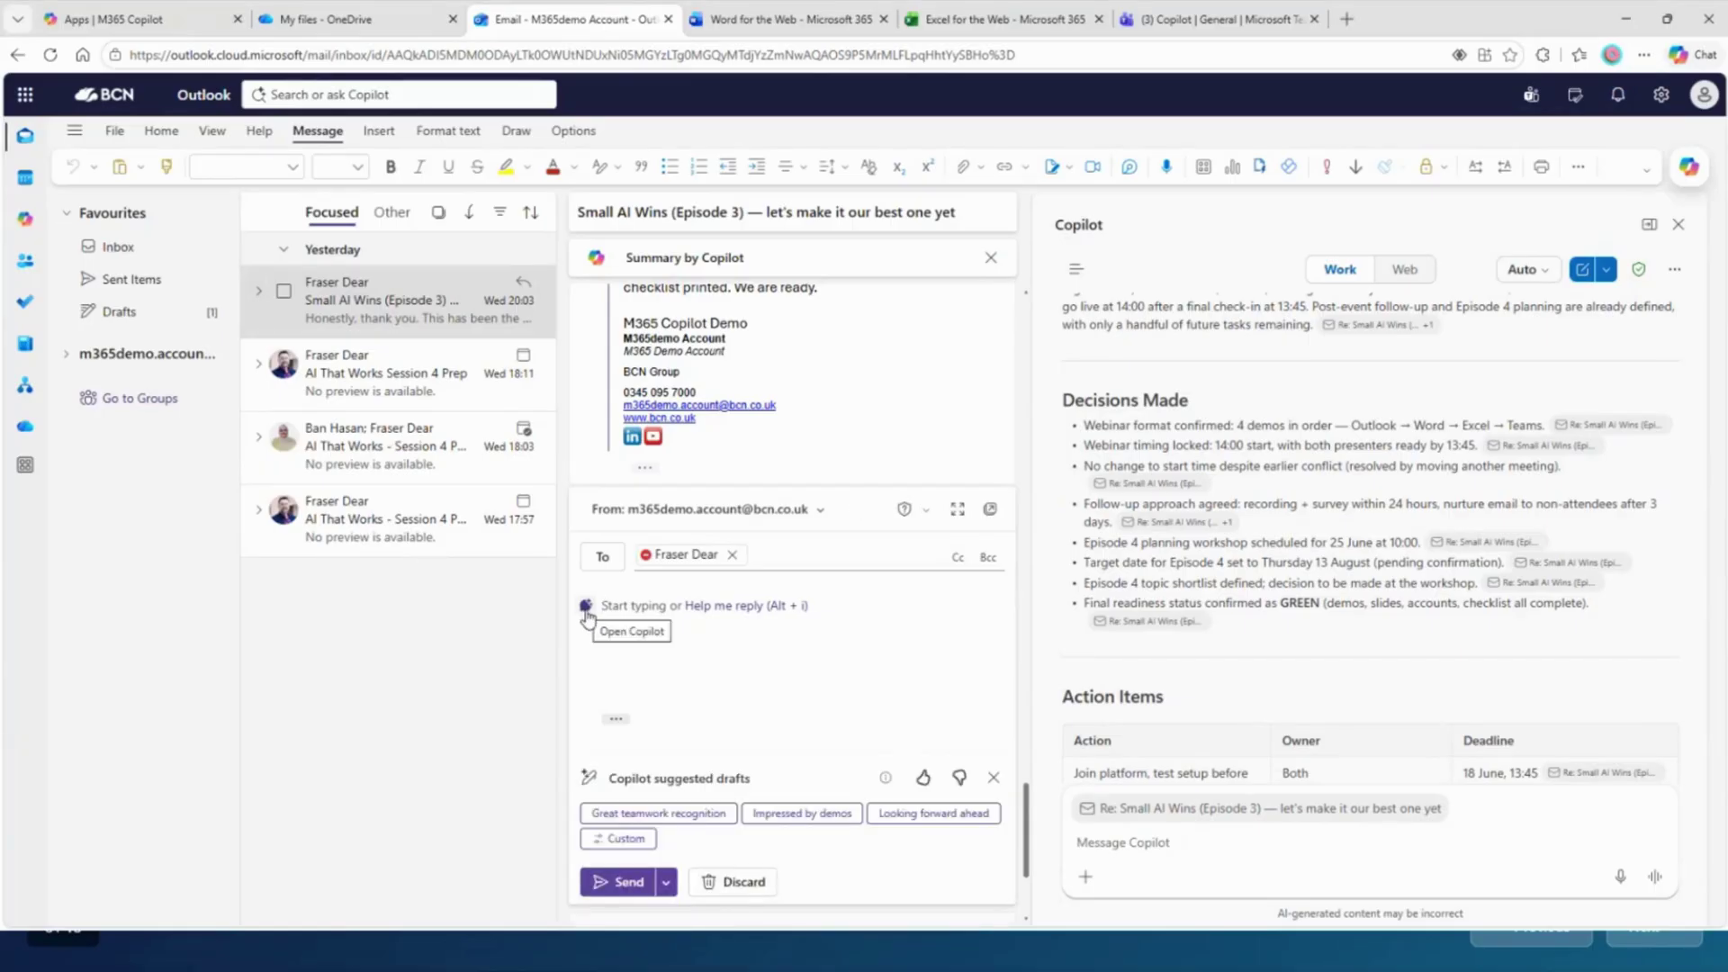
pyautogui.click(586, 608)
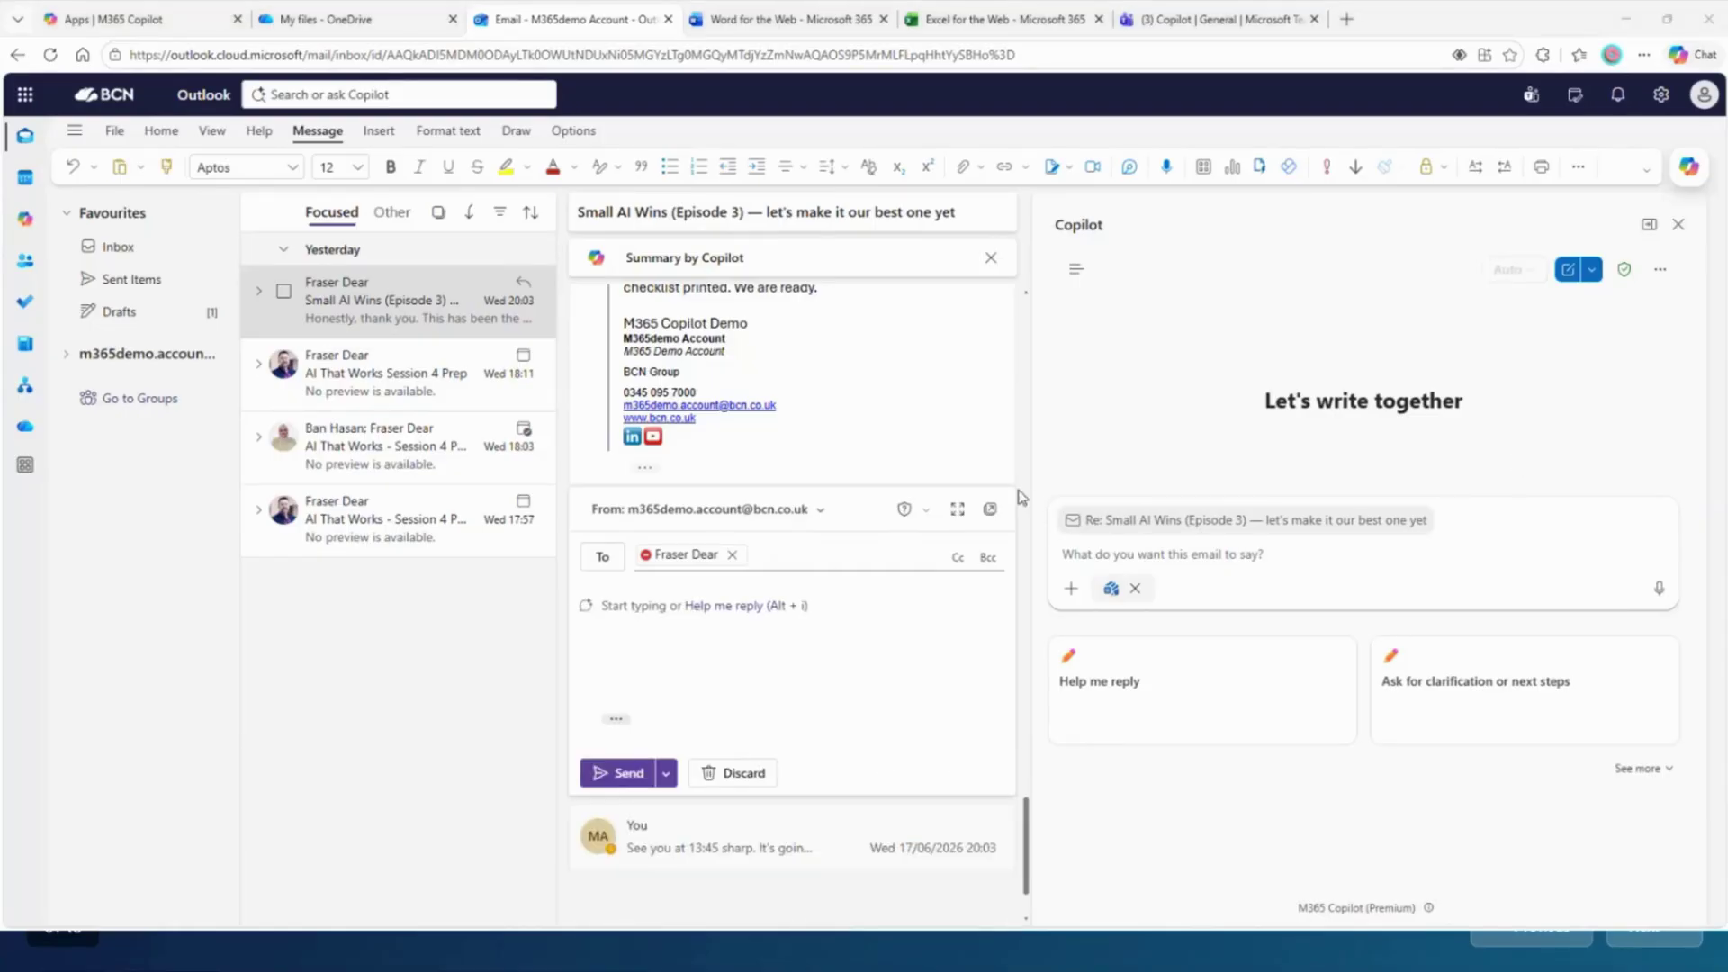
pyautogui.click(1173, 550)
pyautogui.hotkey('ctrl', 'v')
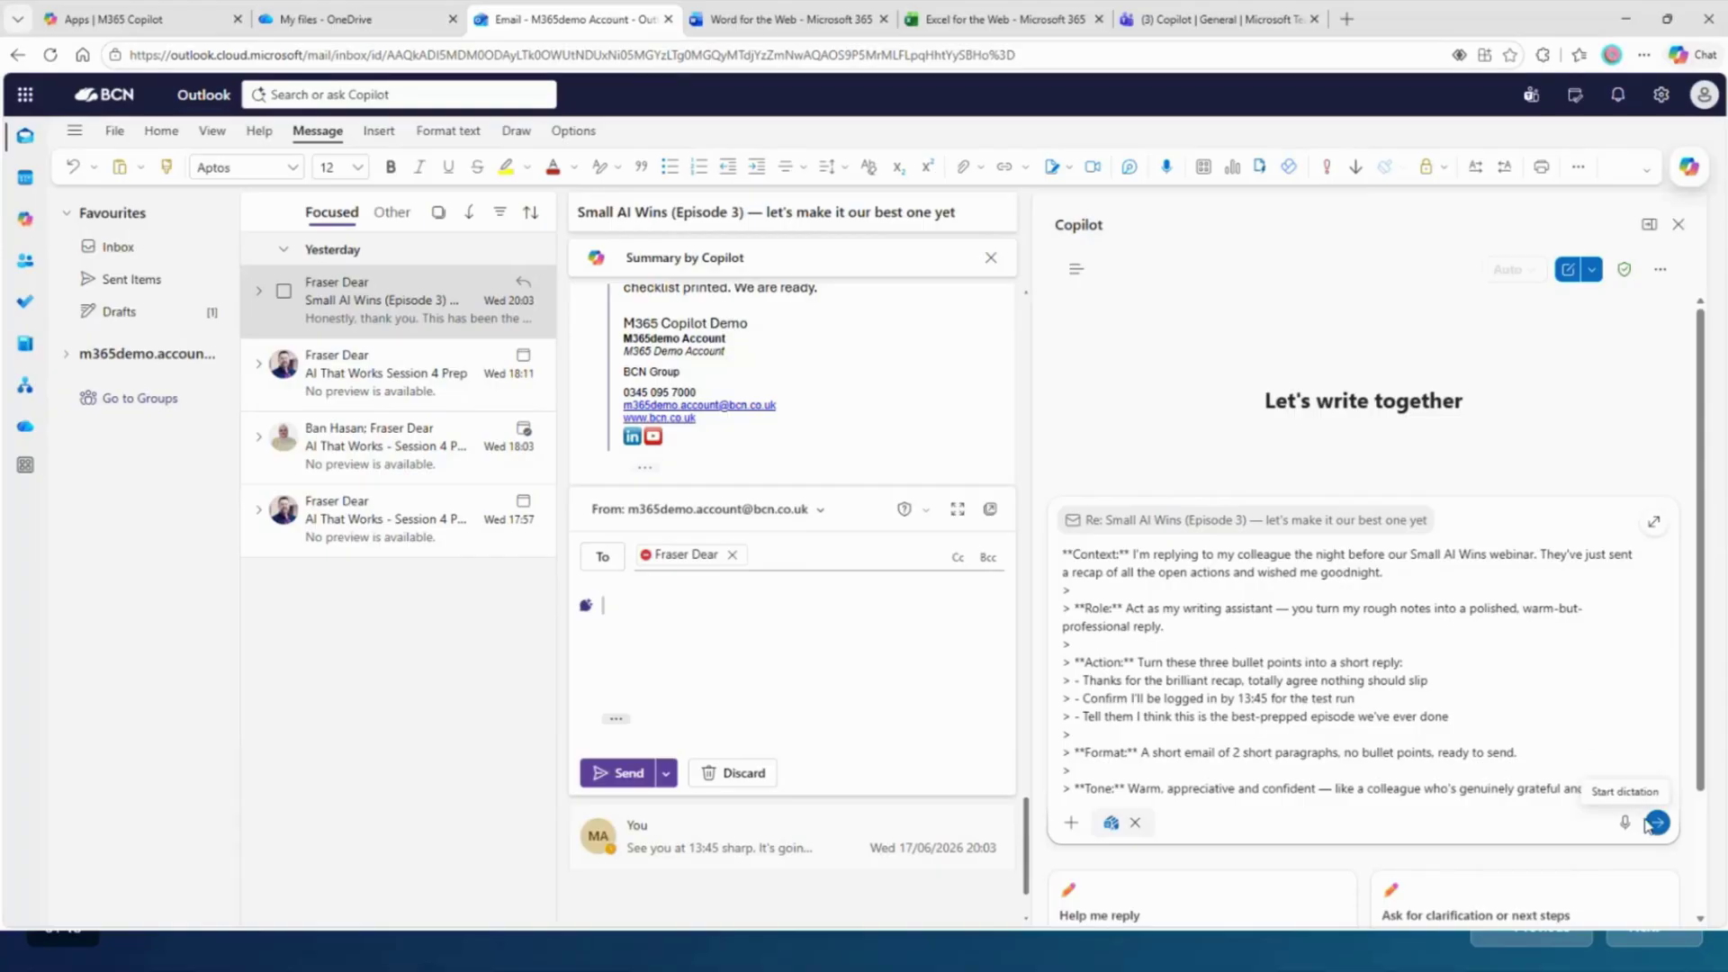
pyautogui.click(1656, 822)
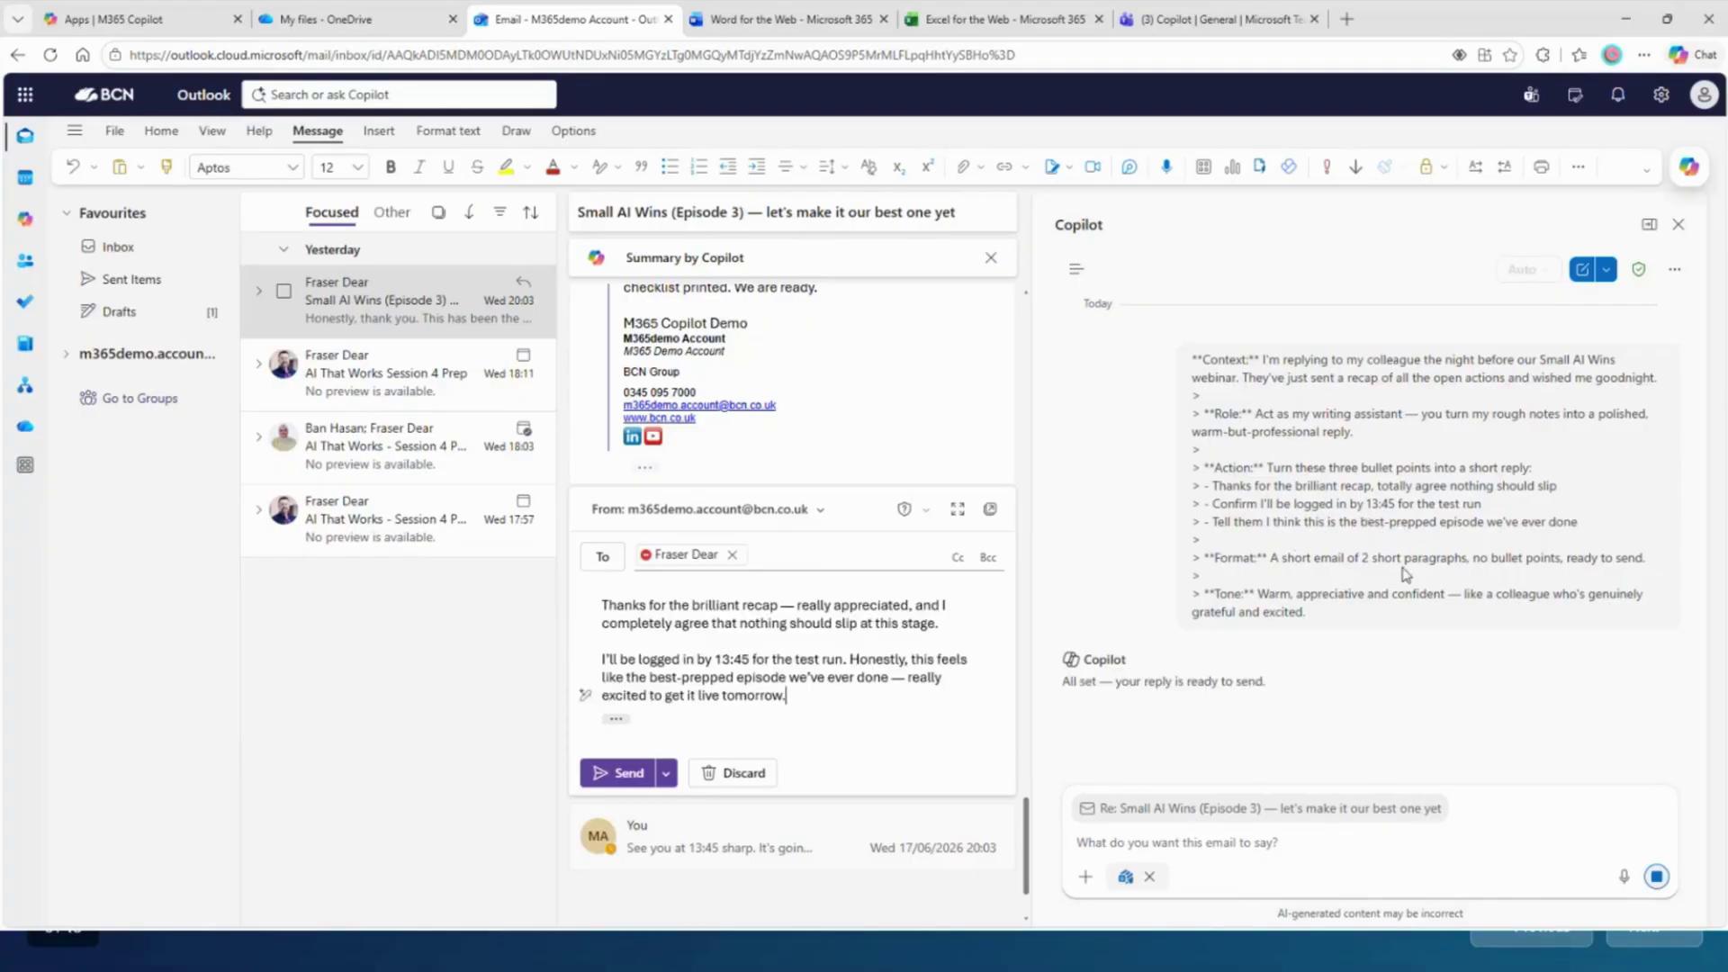
pyautogui.scroll(-1, 782, 621)
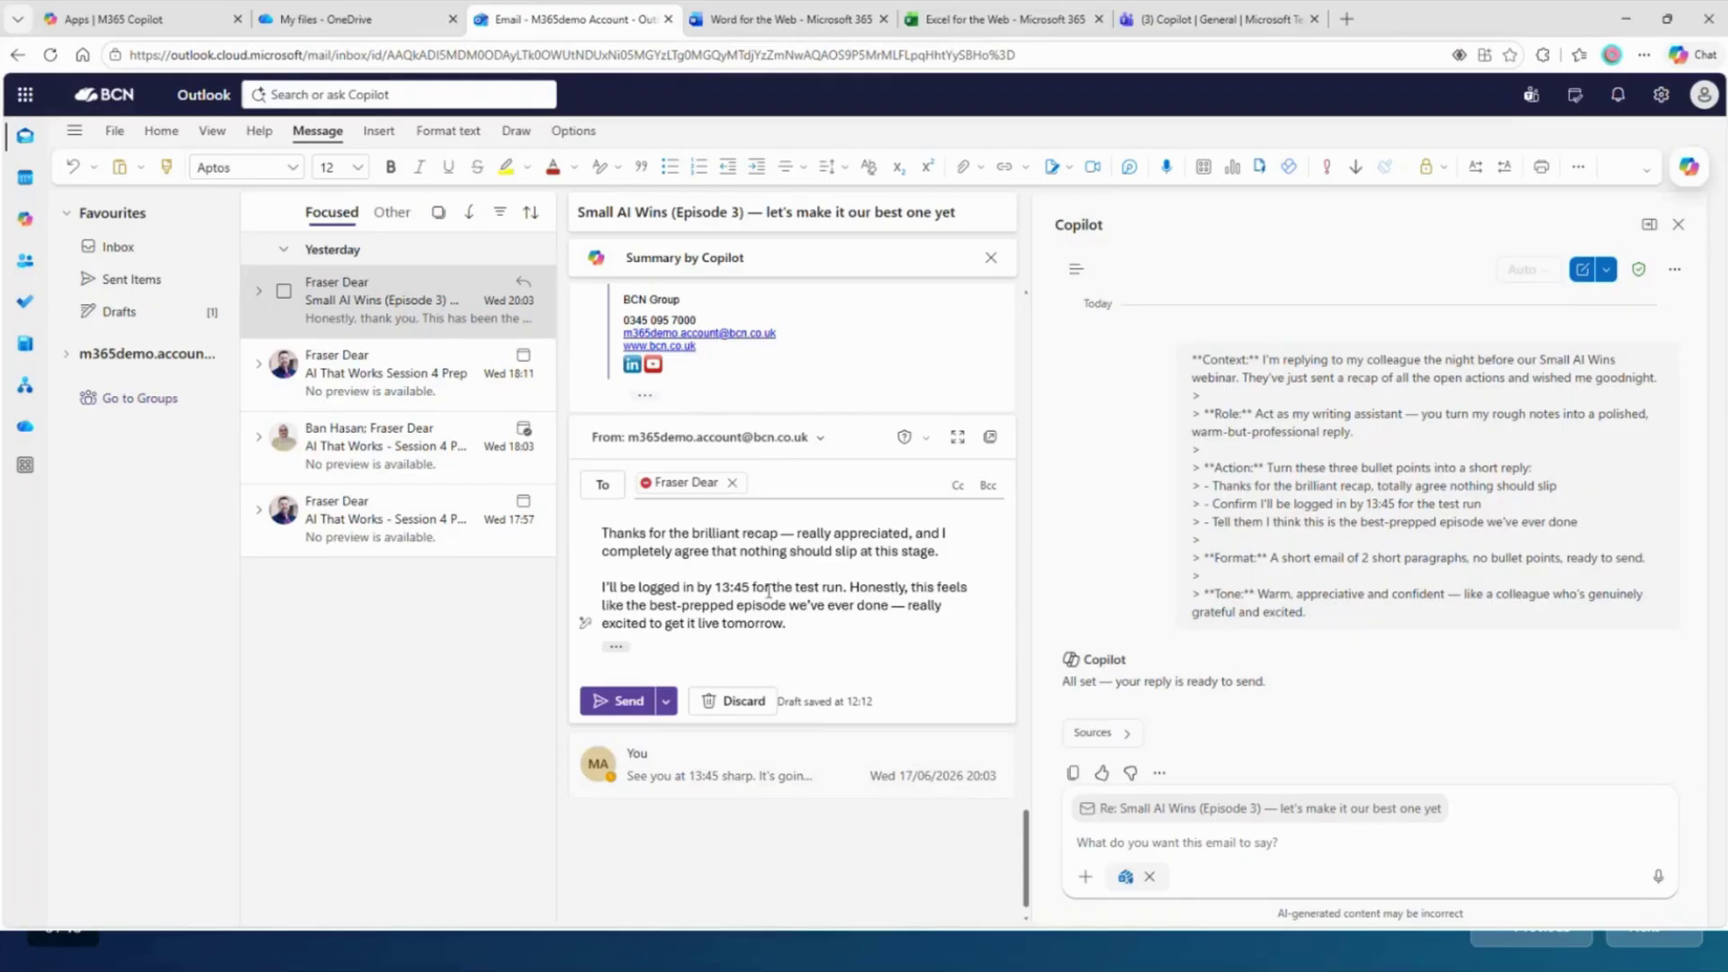
pyautogui.scroll(2, 783, 410)
pyautogui.scroll(-2, 776, 441)
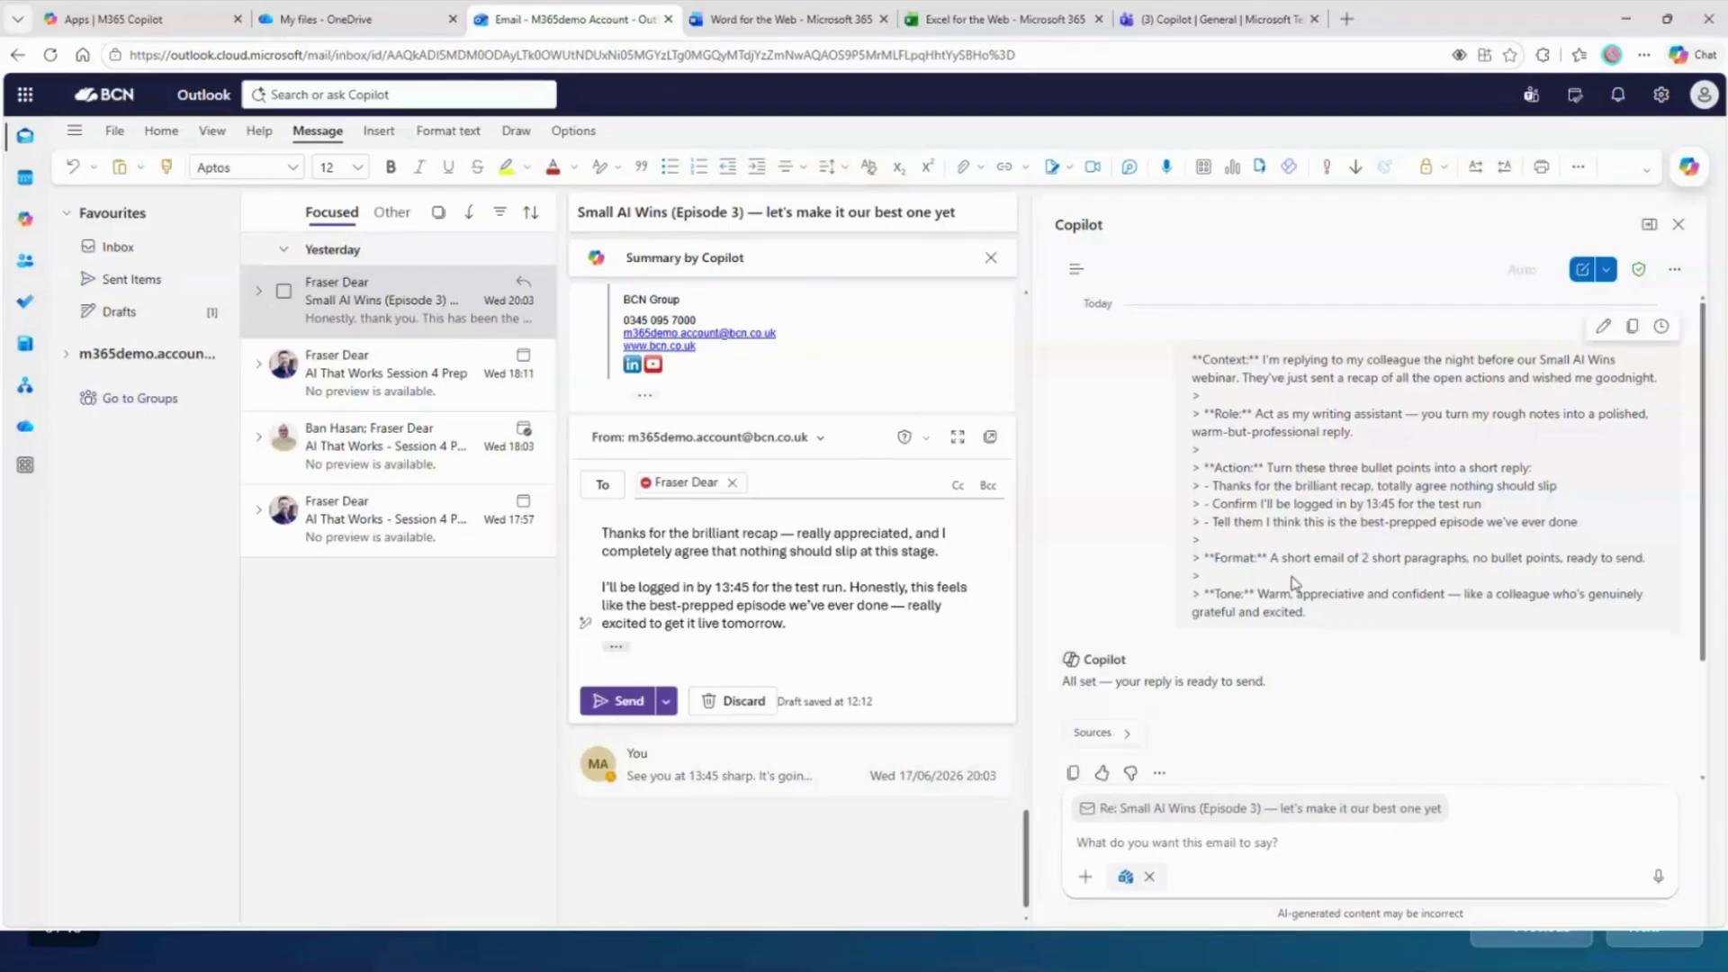
# - Resubmit the reply prompt to Copilot with its format changed to "A rich full bodied recap and next steps no bullet points, ready to send."
pyautogui.click(1145, 841)
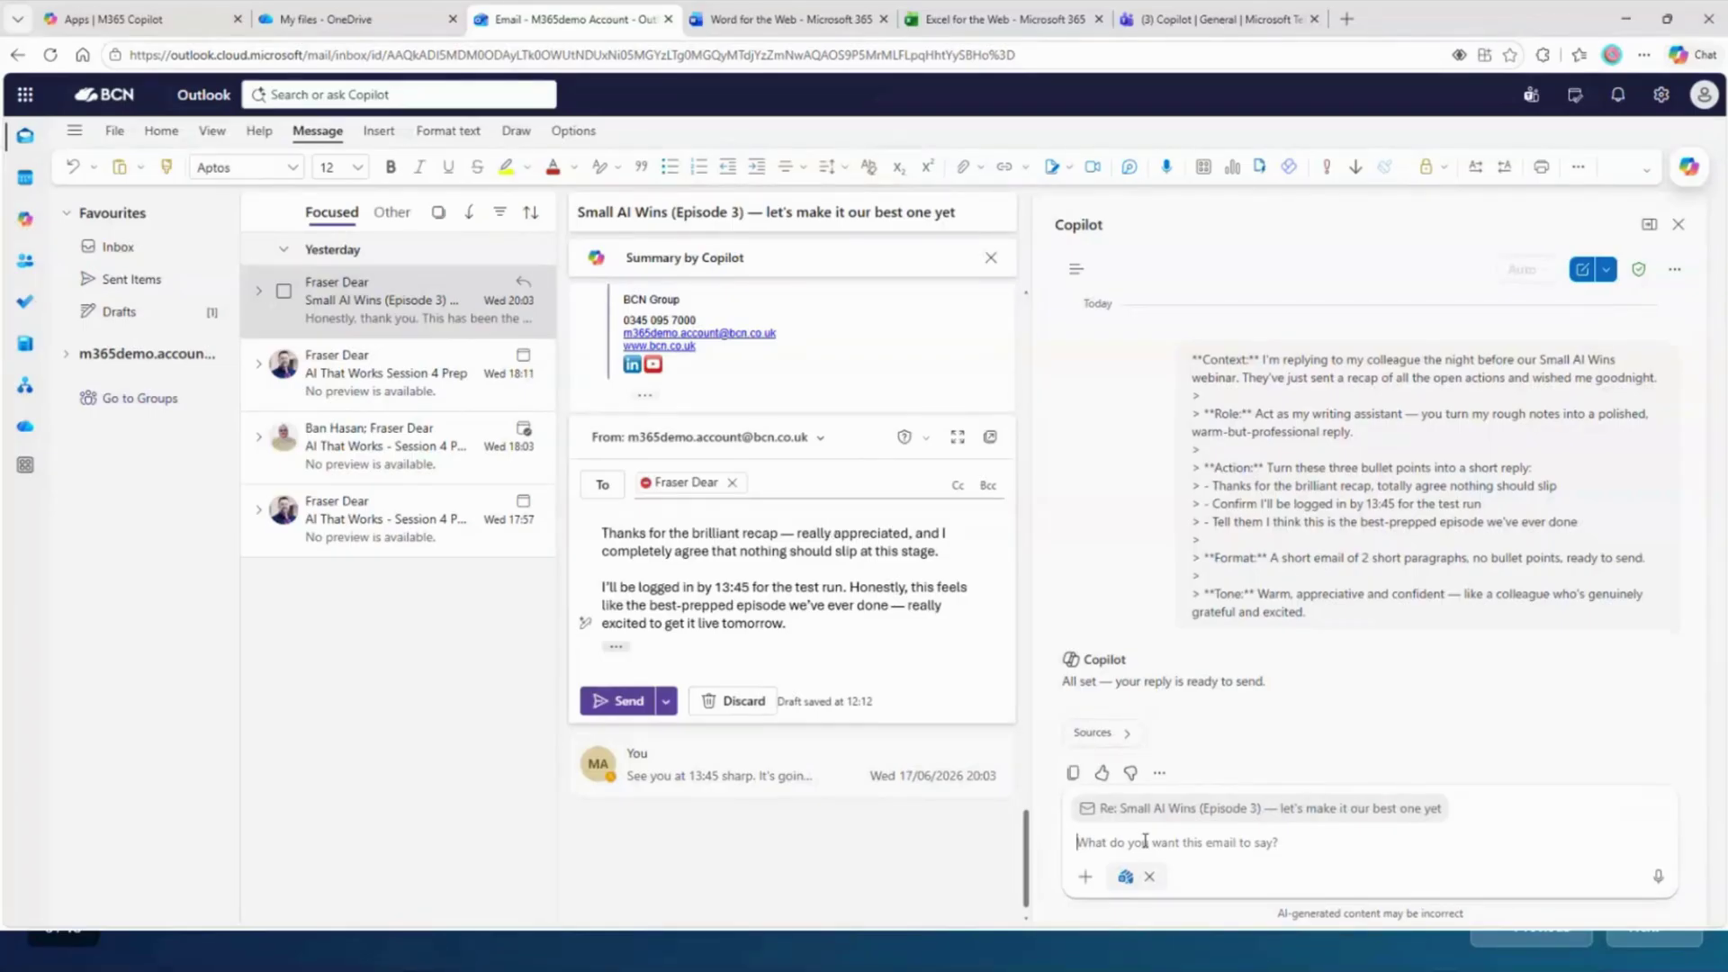
pyautogui.hotkey('ctrl', 'v')
pyautogui.moveTo(1156, 790); pyautogui.dragTo(1347, 792)
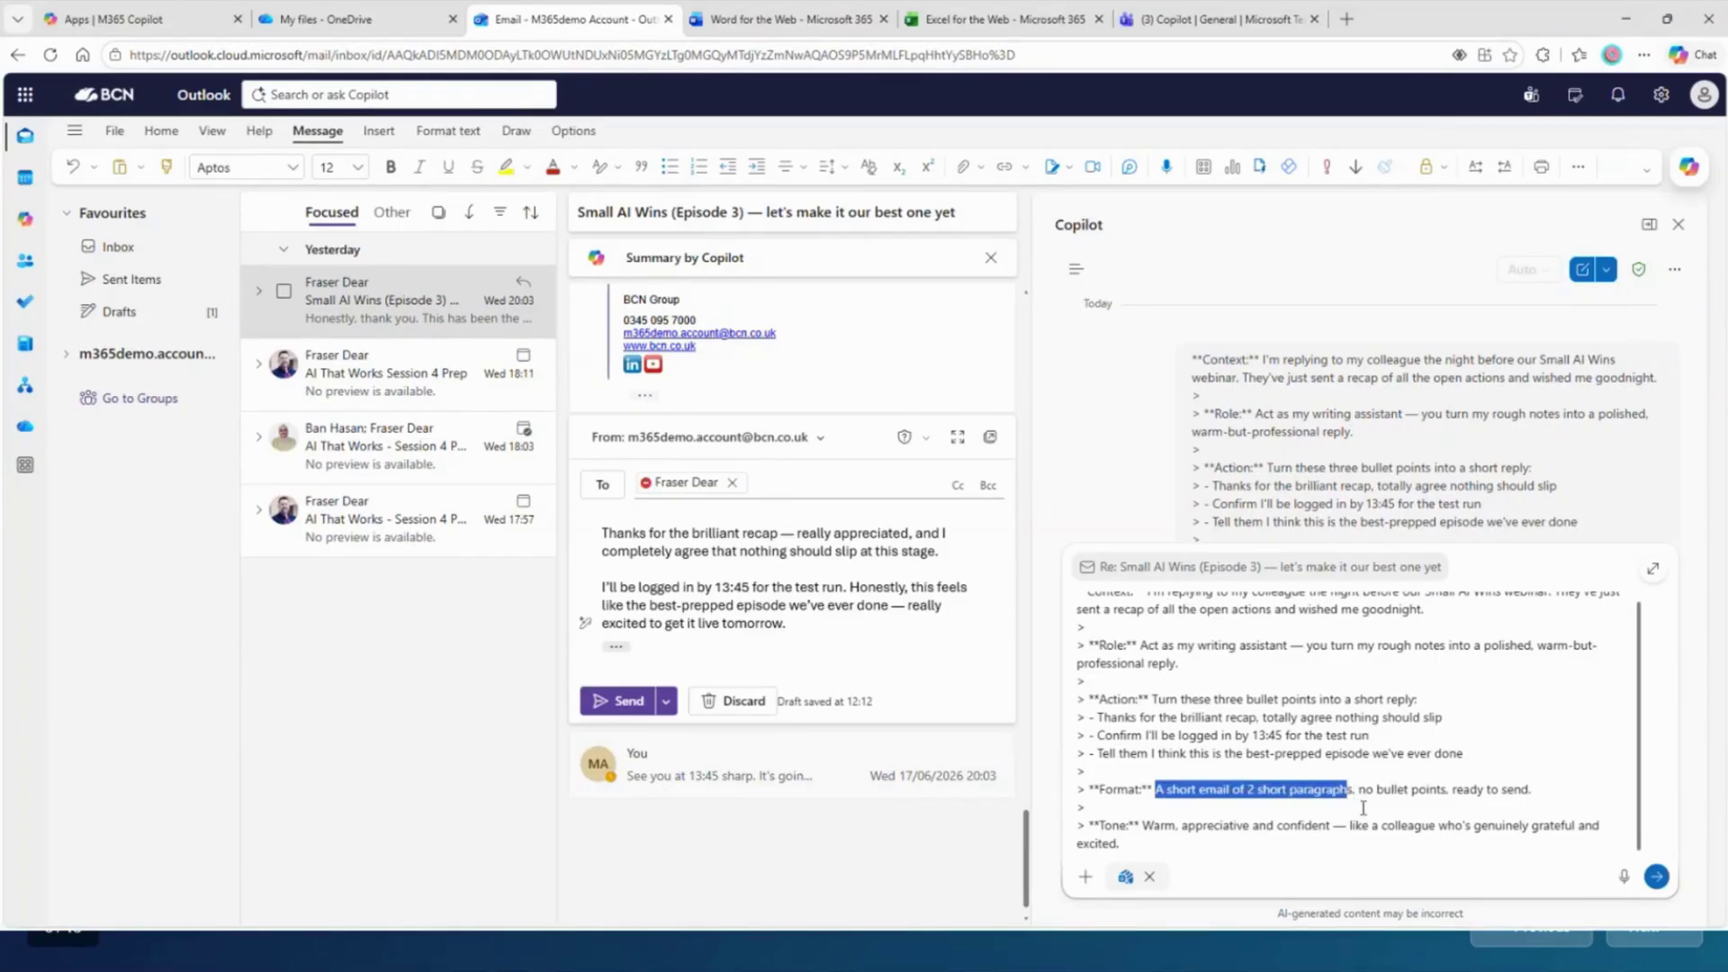
pyautogui.write('A rich full bod')
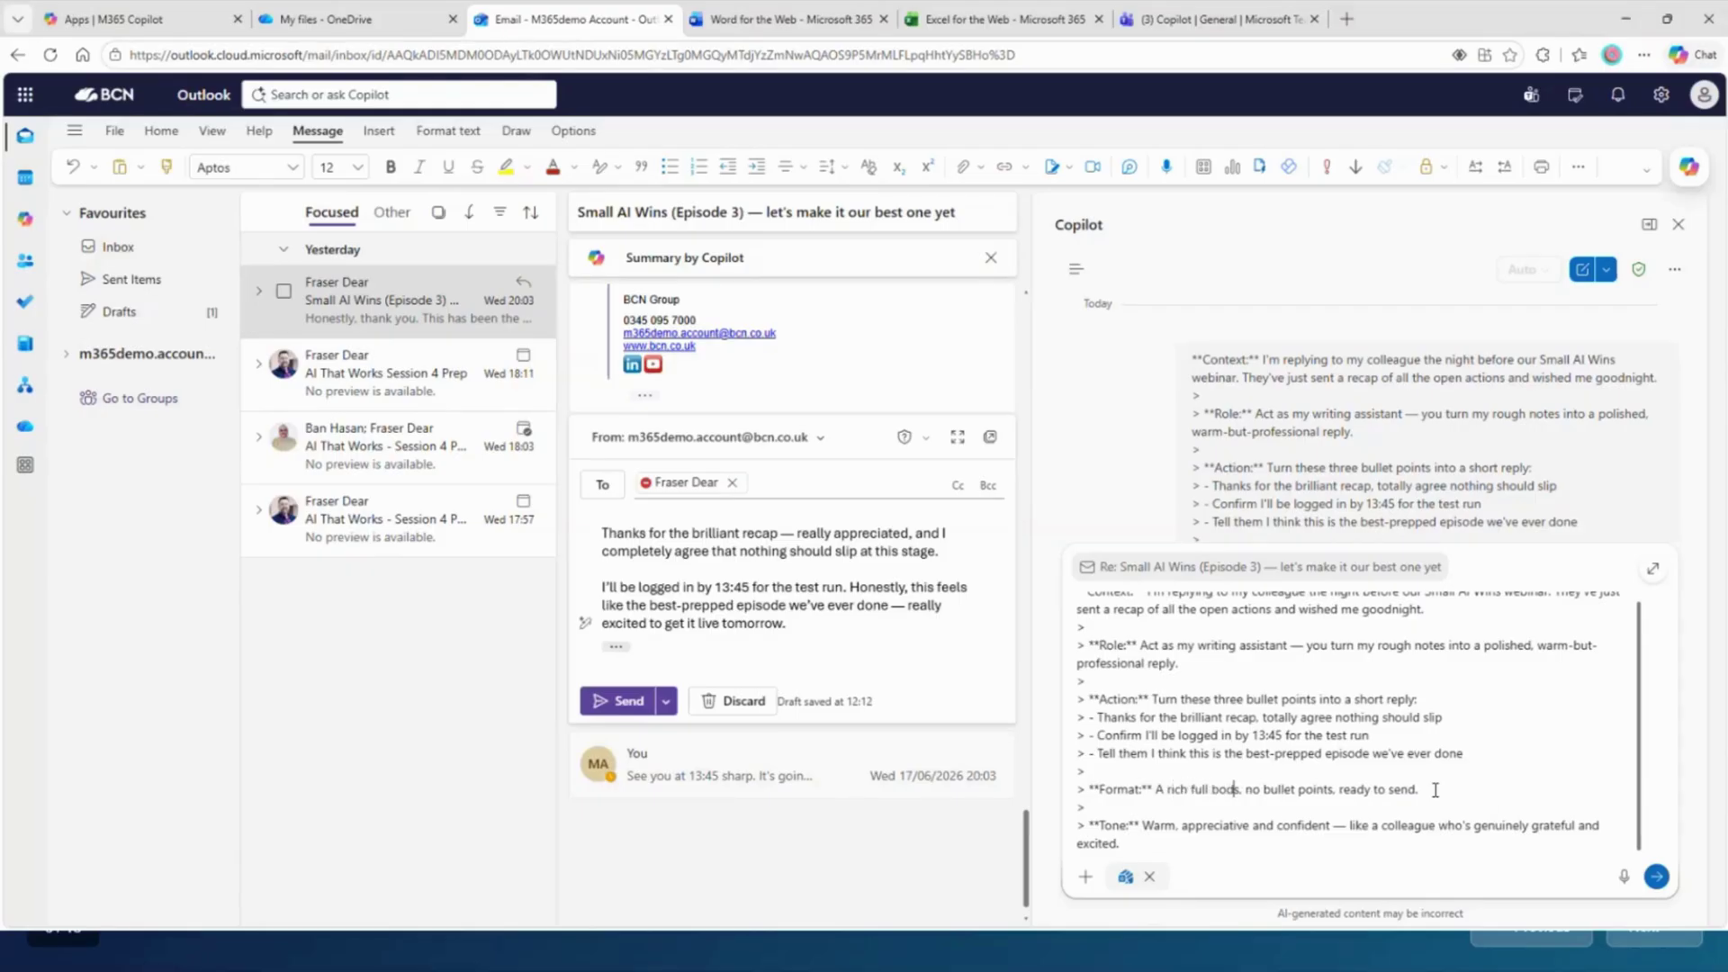
pyautogui.write('ied recap and next se')
pyautogui.press('BackSpace')
pyautogui.write('teps')
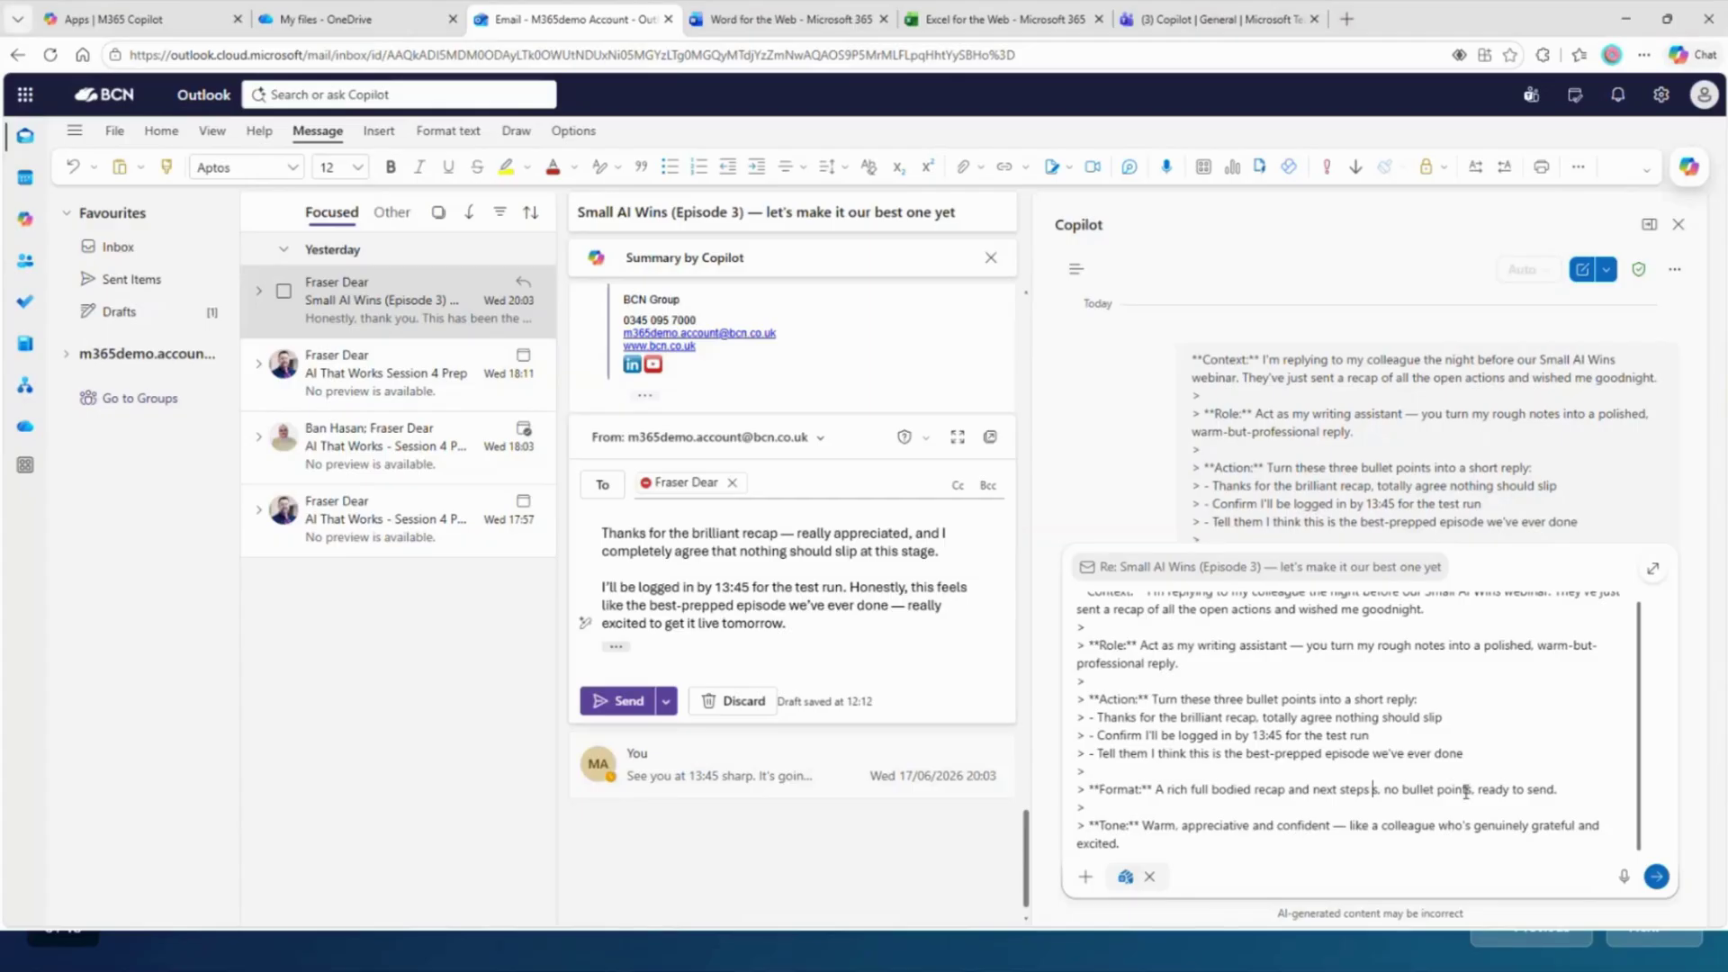
pyautogui.press('Delete')
pyautogui.press('Delete')
pyautogui.click(1656, 876)
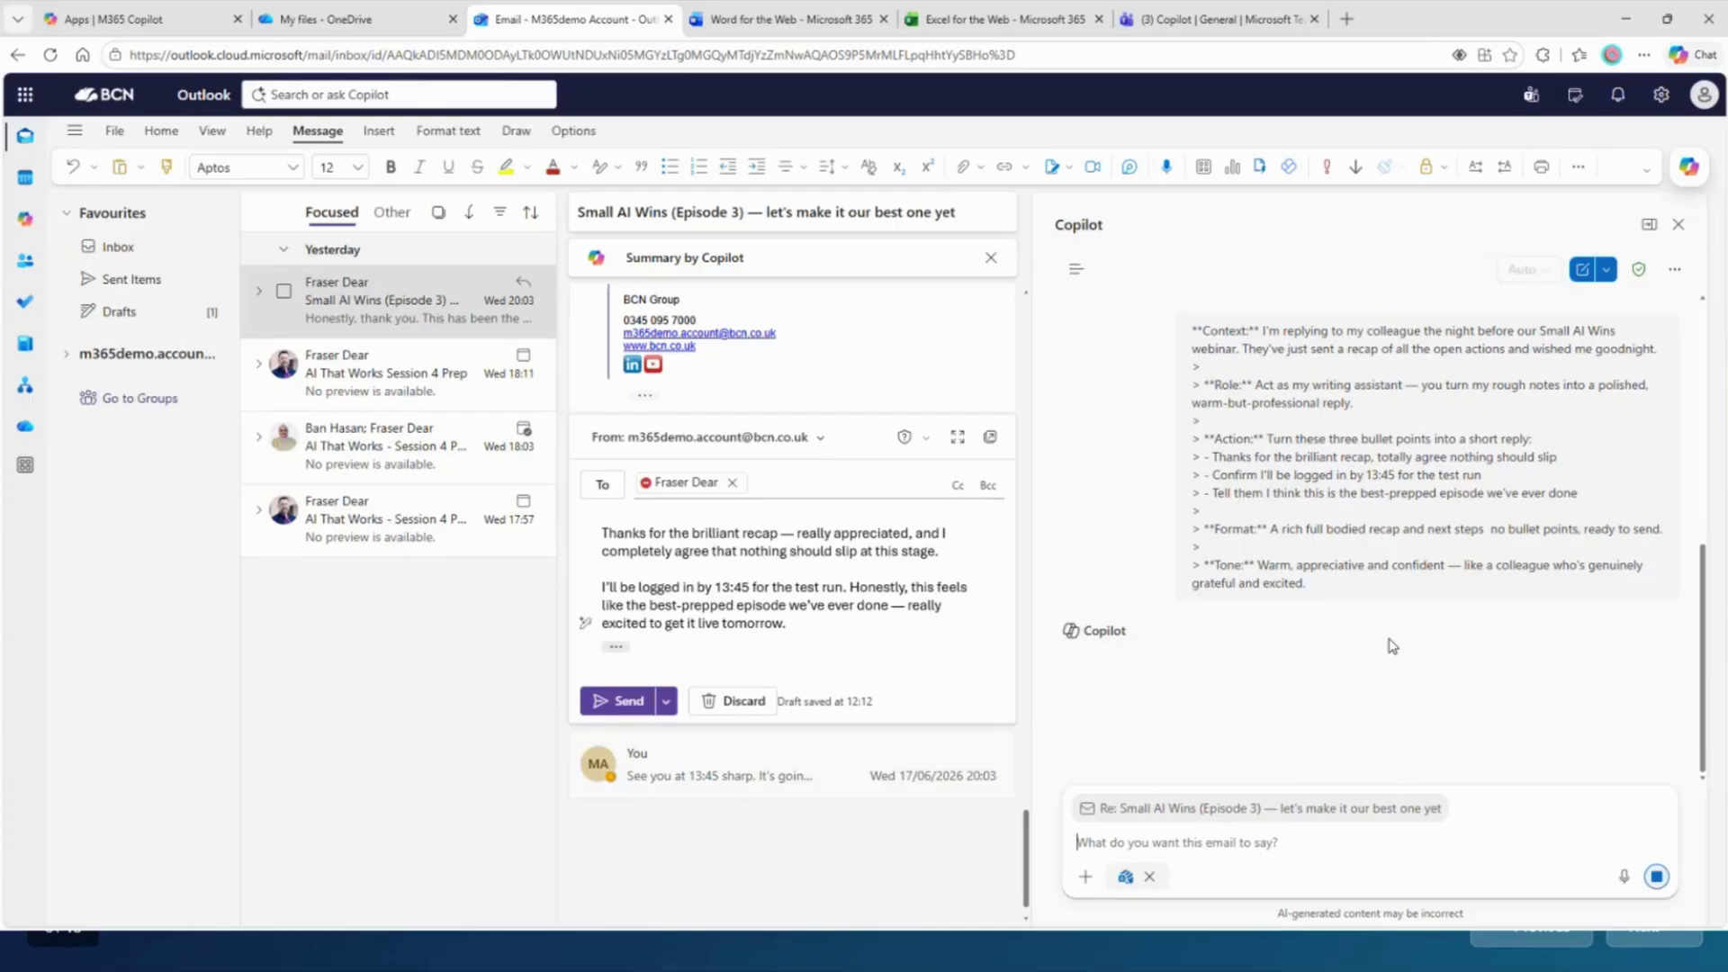
# - Replace the reply draft with Copilot's expanded version
pyautogui.scroll(-1, 836, 568)
pyautogui.scroll(1, 836, 568)
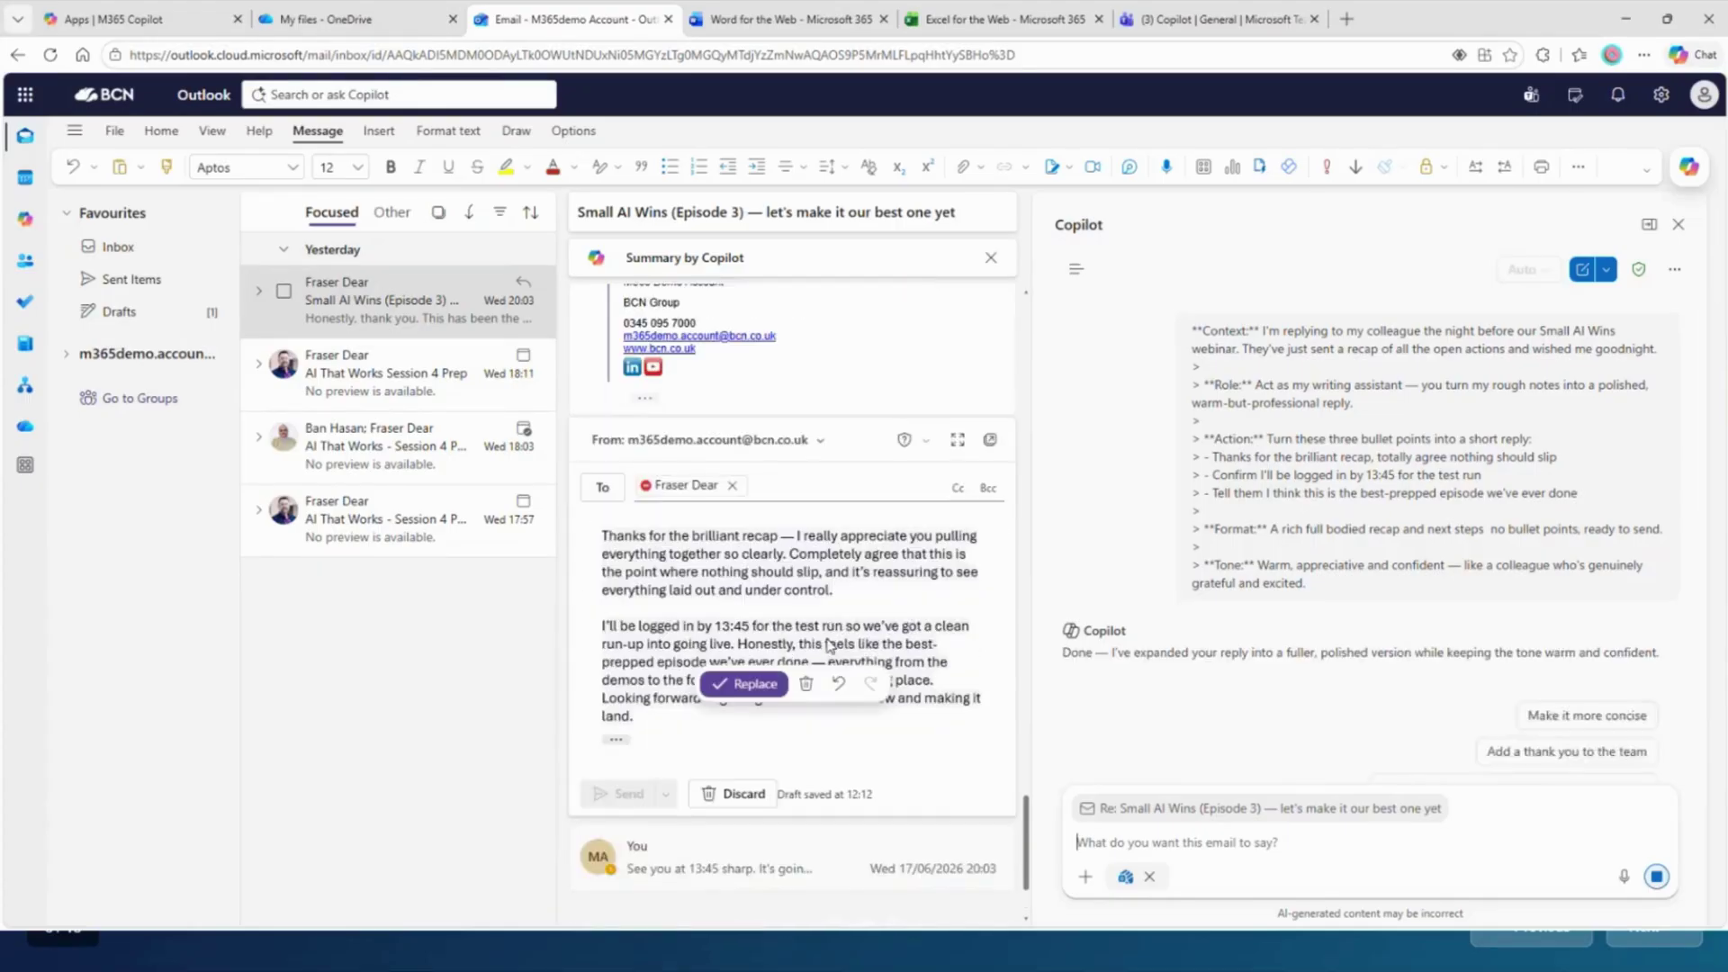
pyautogui.click(662, 601)
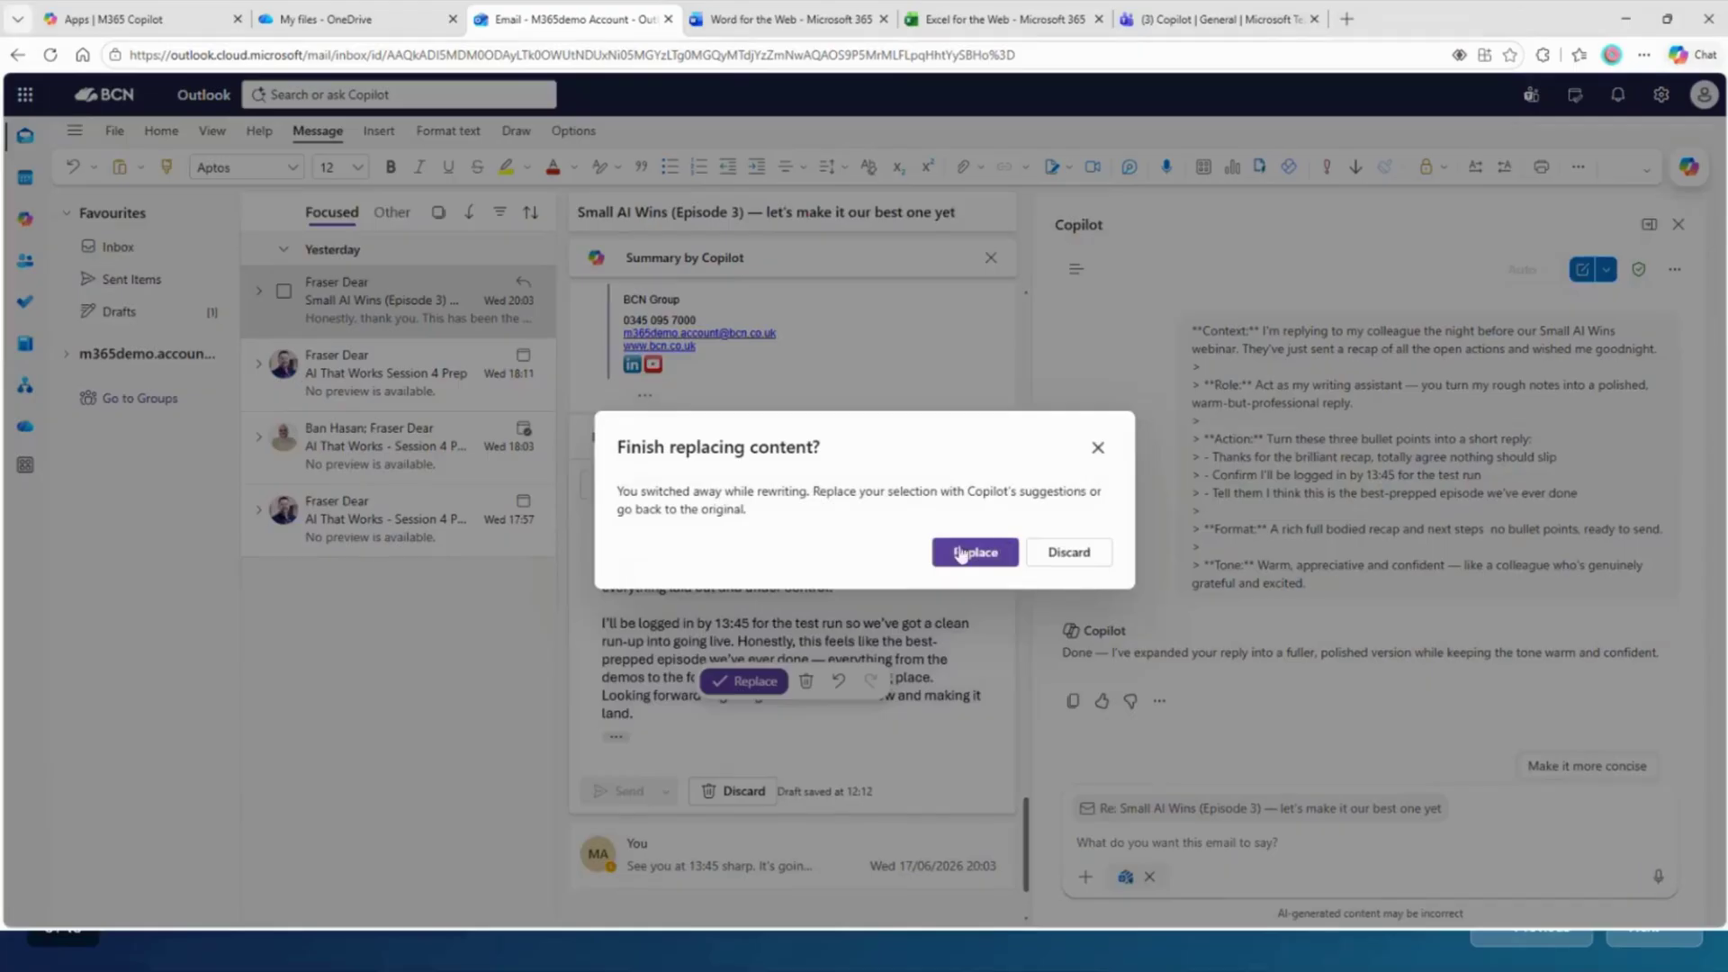
pyautogui.click(997, 565)
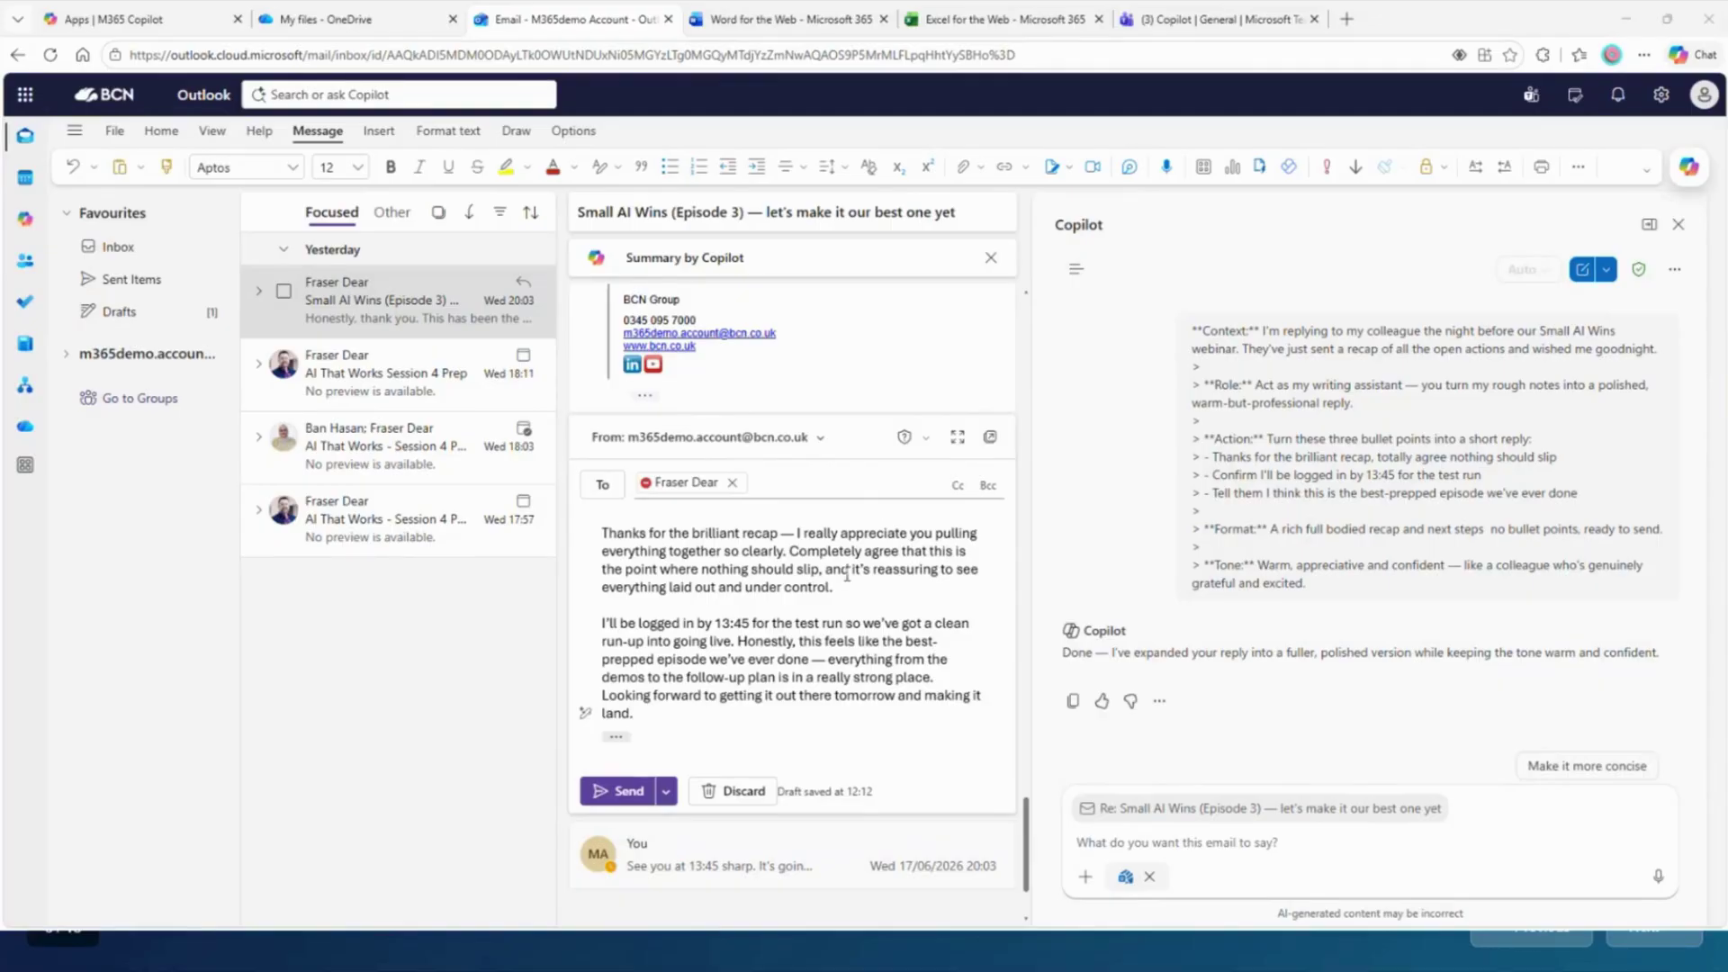
# - Ask Copilot, as diplomatic communications coach, to soften the blunt reply into two options under 60 words: one warm and friendly, one short and crisply professional
pyautogui.click(1273, 842)
pyautogui.write("> **Context:** I've drafted a reply but it's come out far too blunt — it sounds frustrated and could land badly with a colleague who's worked really hard on this. > > **Role:** Act as my diplomatic communications coach. > > **Action:** Rewrite the highlighted text so it keeps the same underlying message — that I want a clear list of my remaining actions — but sounds appreciative and collaborative instead of irritated. > > **Format:** Give me two options: one warm and friendly, one short and crisply professional. Keep both under 60 words. > > **Tone:** Diplomatic and positive. The colleague should feel valued, not blamed.")
pyautogui.press('Return')
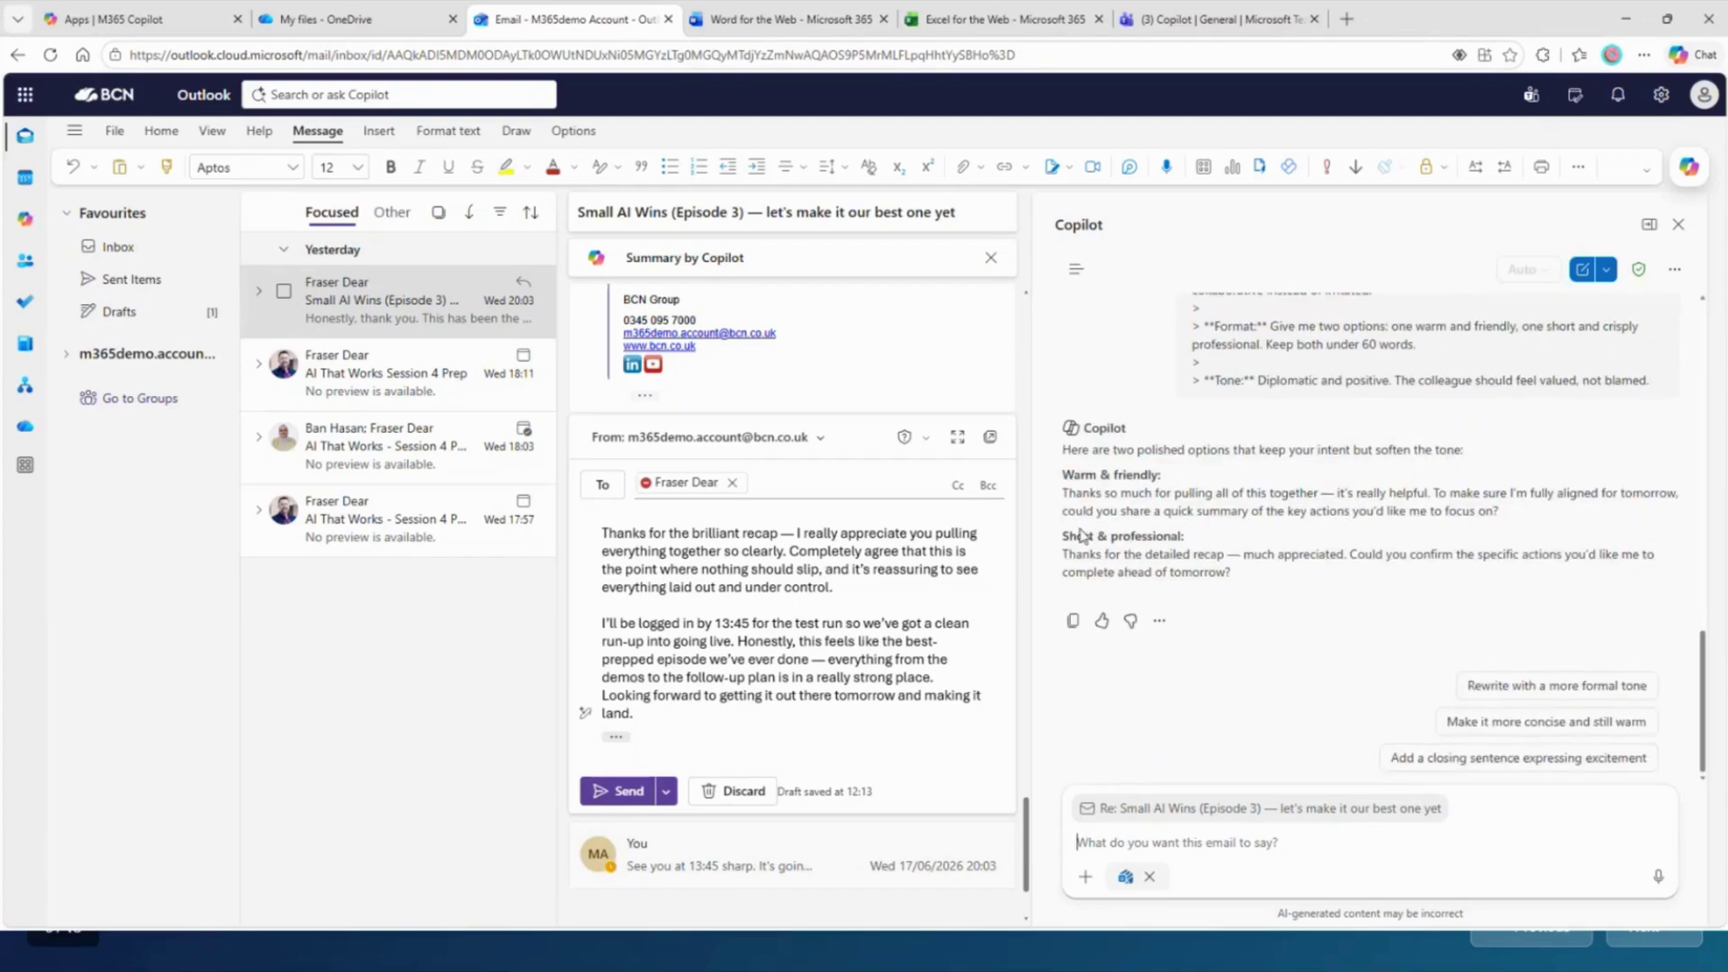
# - Compare the drafted reply with Copilot's "Warm & friendly" and "Short & professional" options and review the earlier prompts in the chat
pyautogui.moveTo(653, 709); pyautogui.dragTo(601, 532)
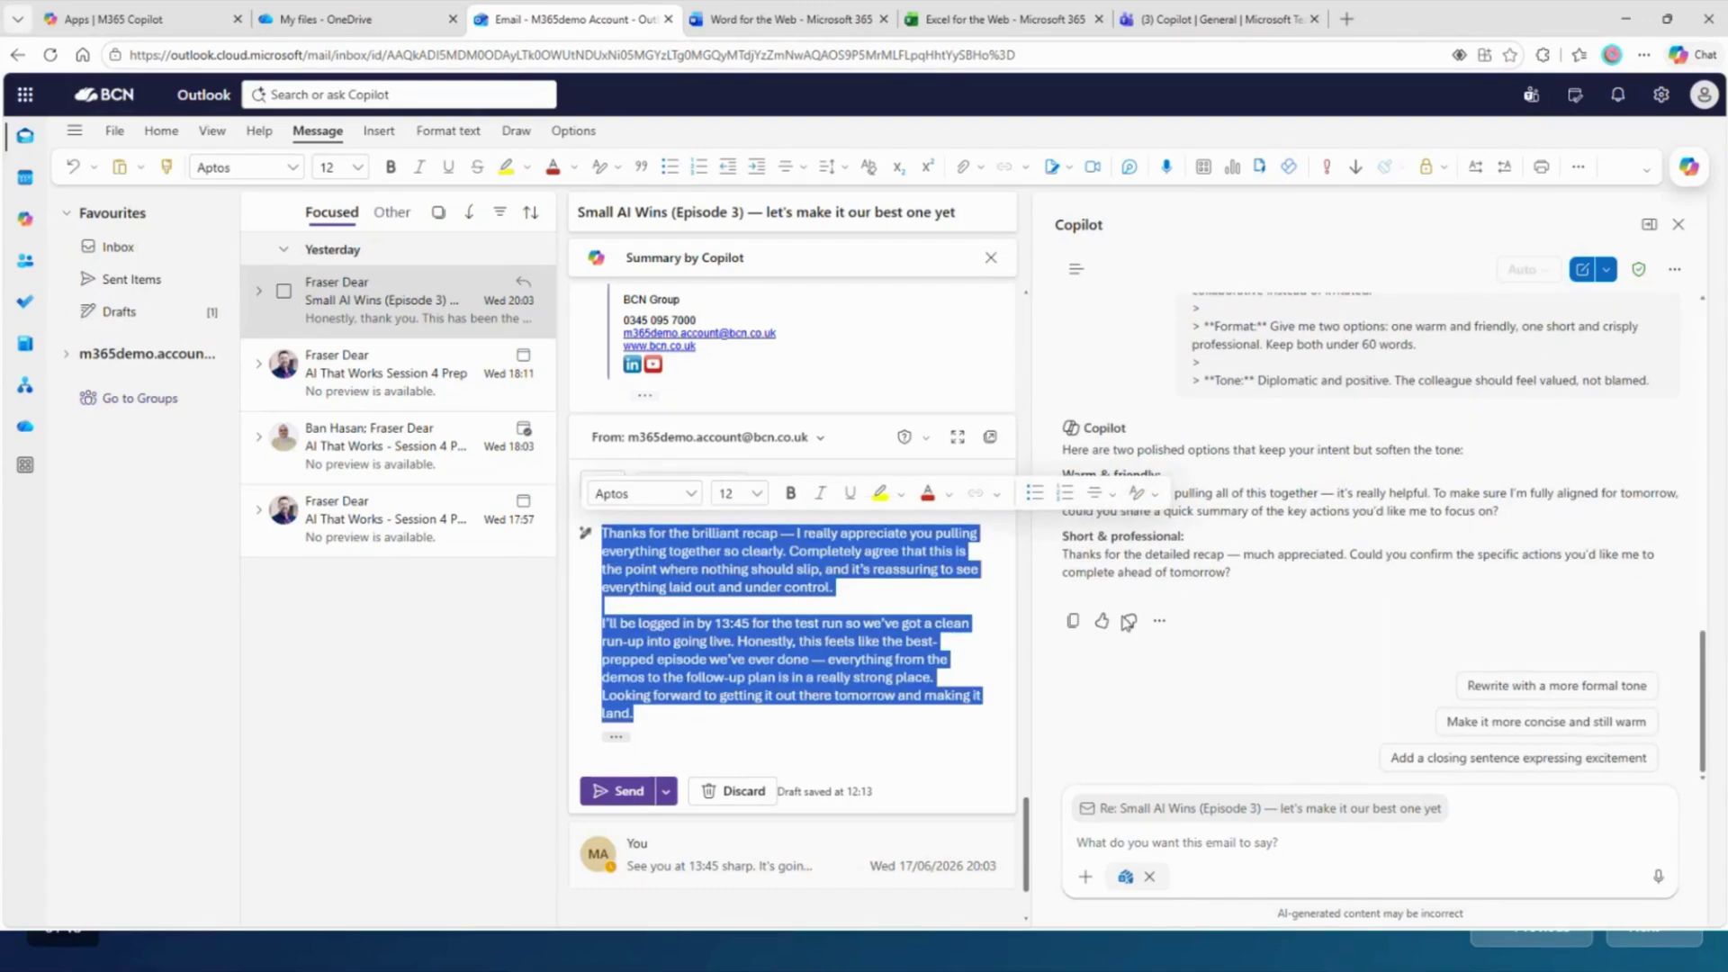
pyautogui.click(1274, 486)
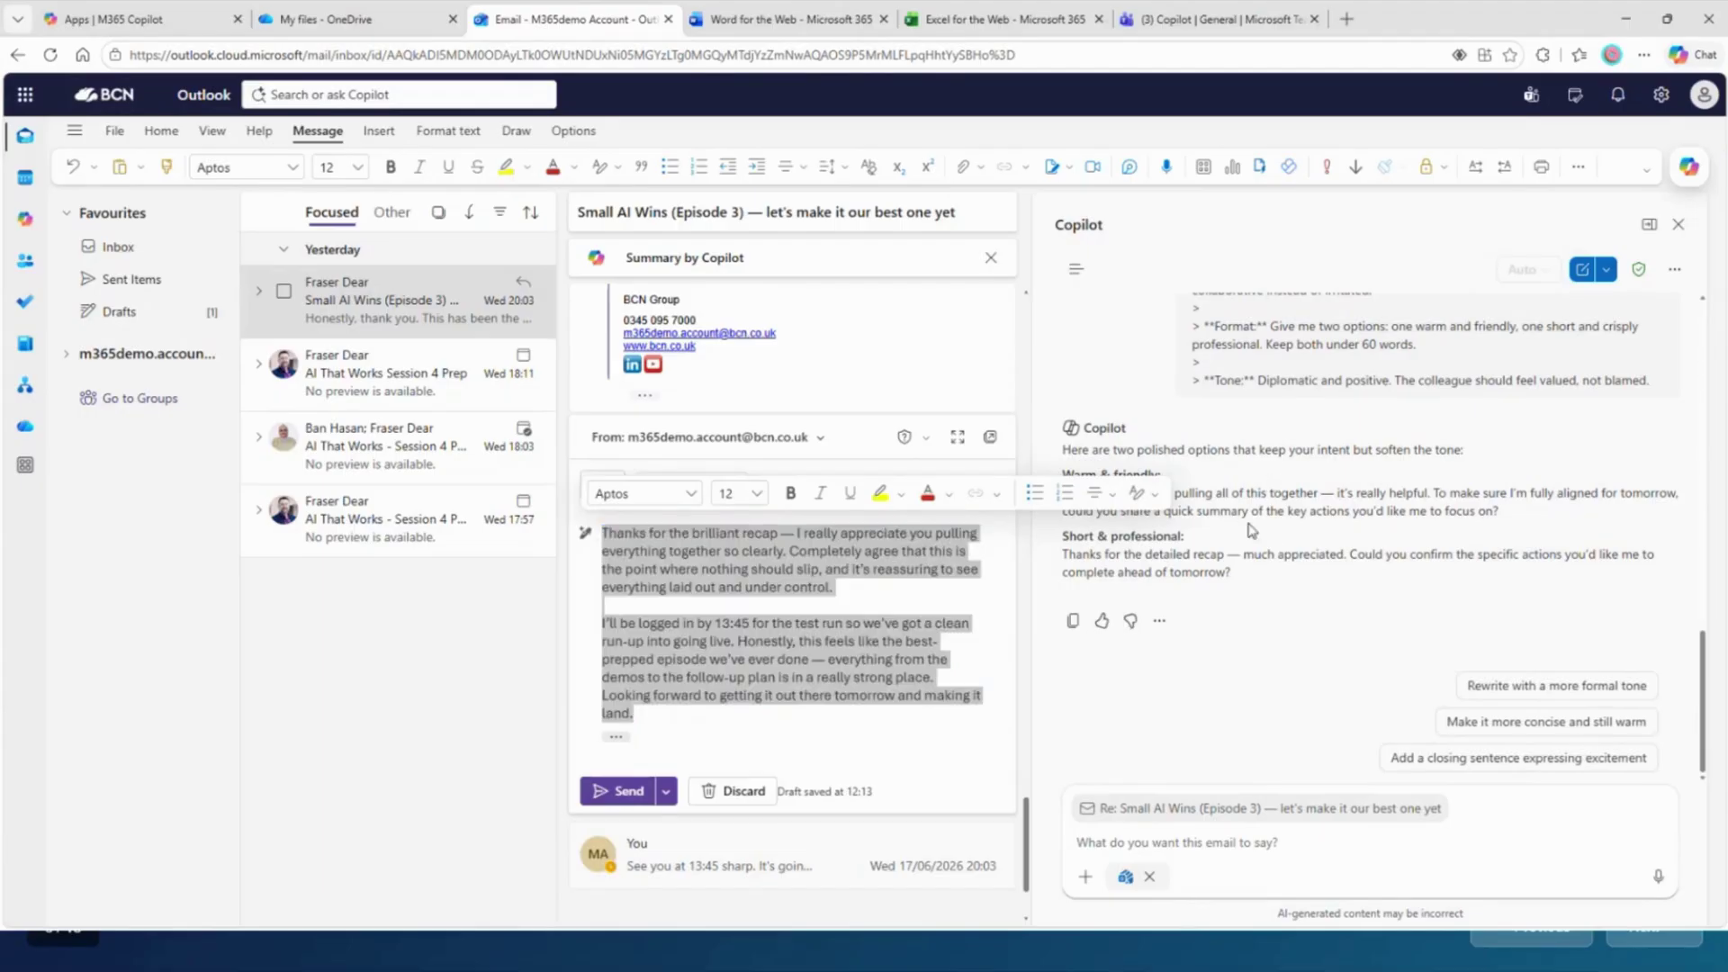
pyautogui.click(1269, 570)
pyautogui.click(1257, 526)
pyautogui.scroll(2, 1246, 554)
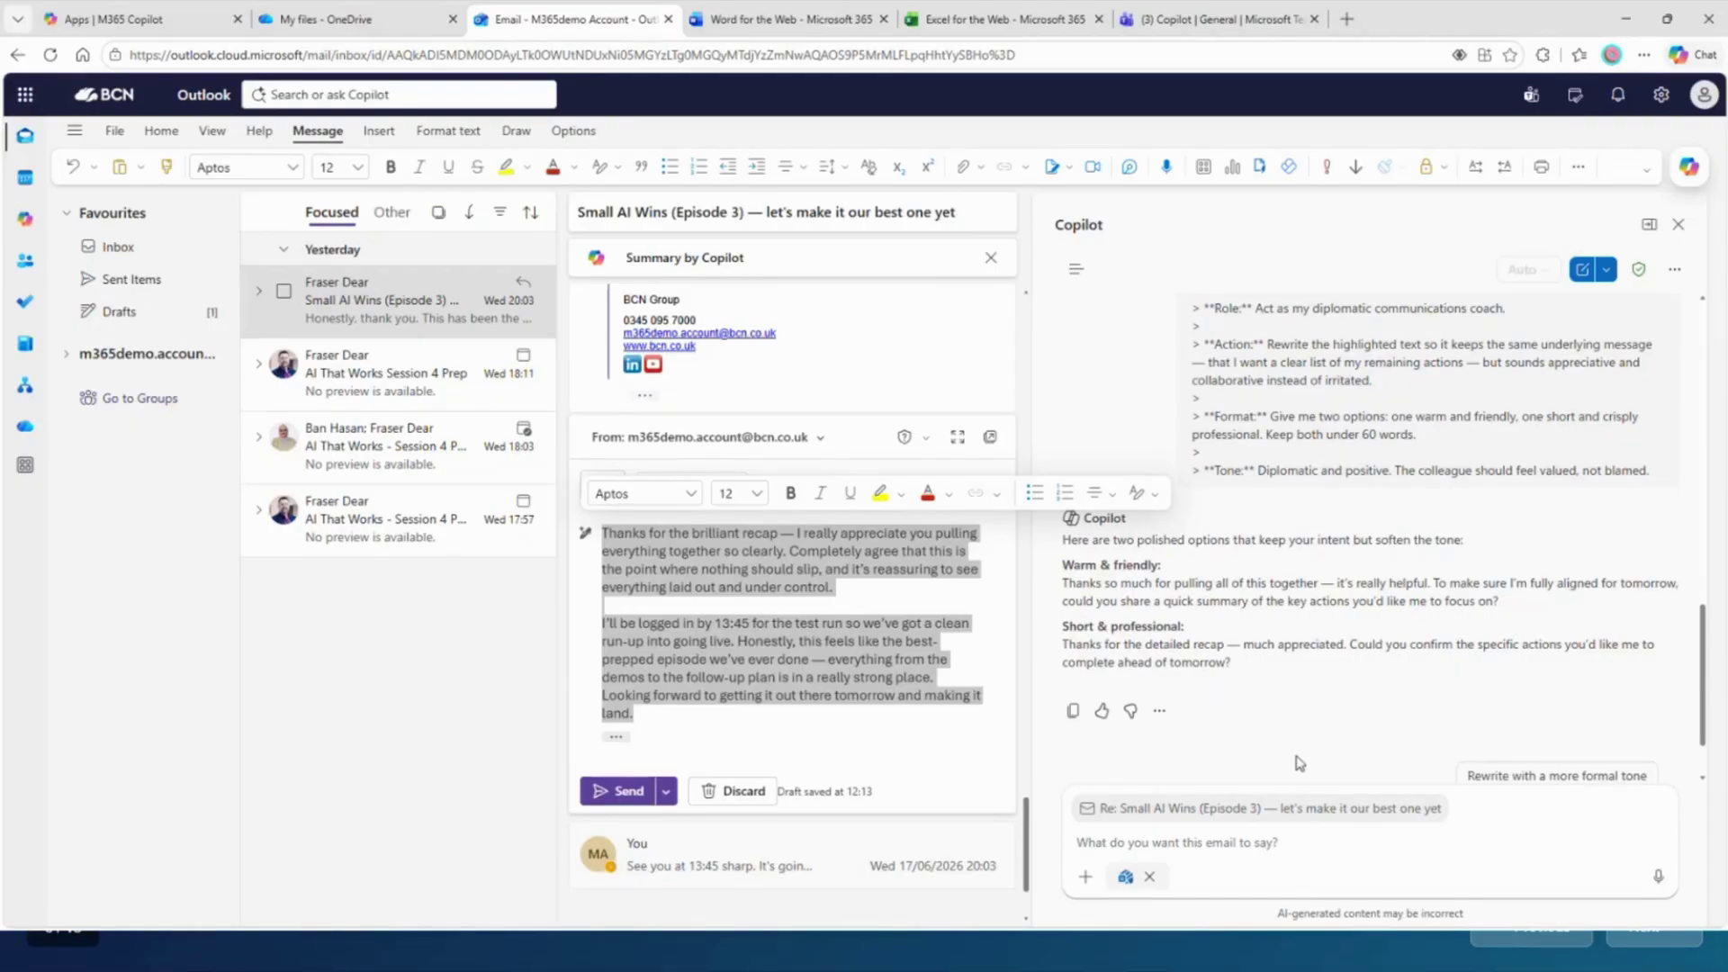
pyautogui.scroll(10, 1245, 679)
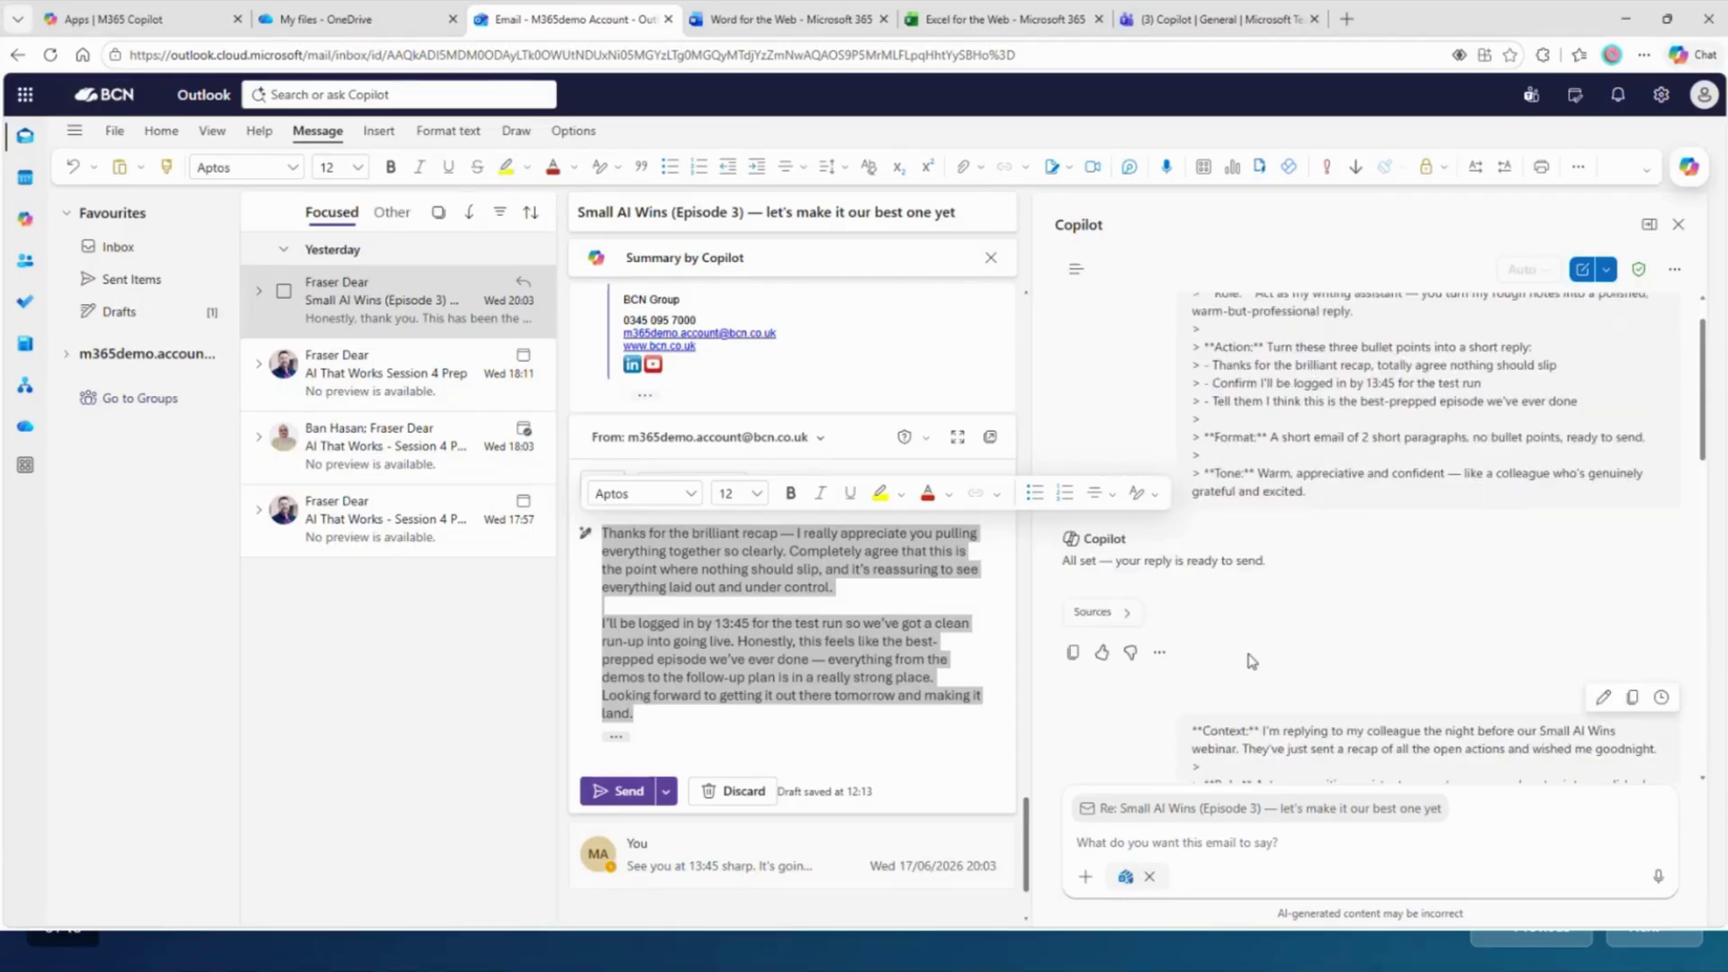
pyautogui.scroll(-10, 1341, 576)
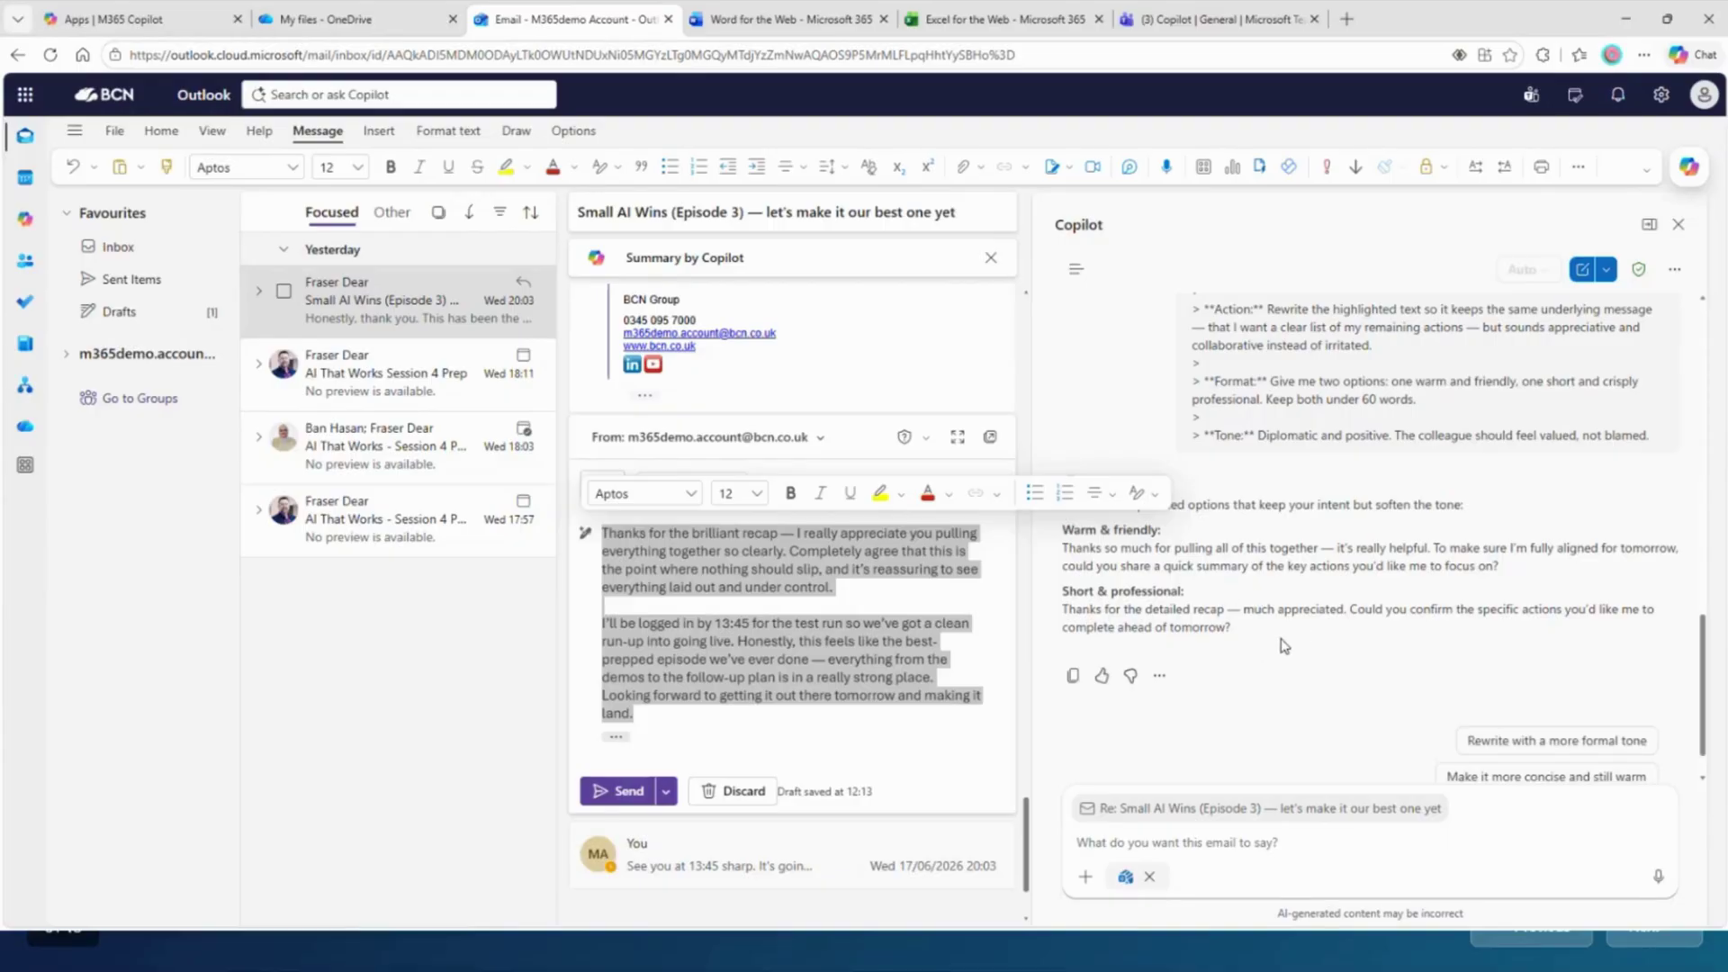
pyautogui.scroll(10, 1287, 639)
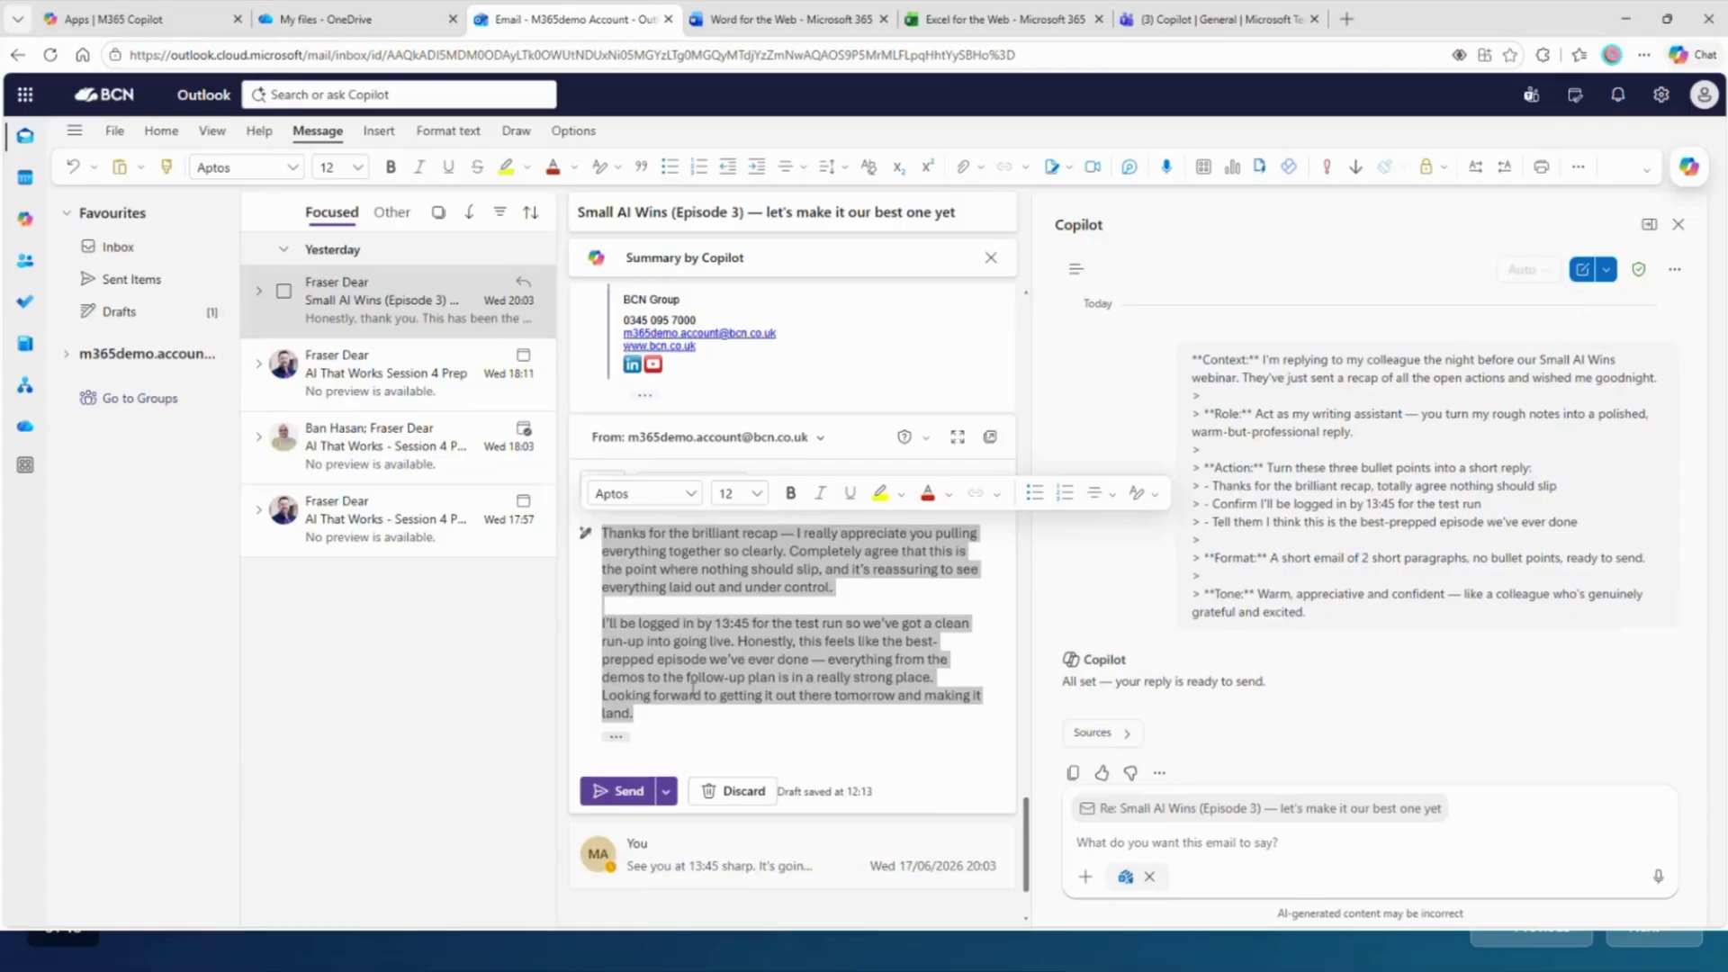
# - Look back through the email thread above the draft, expanding earlier replies from the follow-up plan back to the dry-run feedback
pyautogui.scroll(3, 778, 624)
pyautogui.scroll(5, 778, 624)
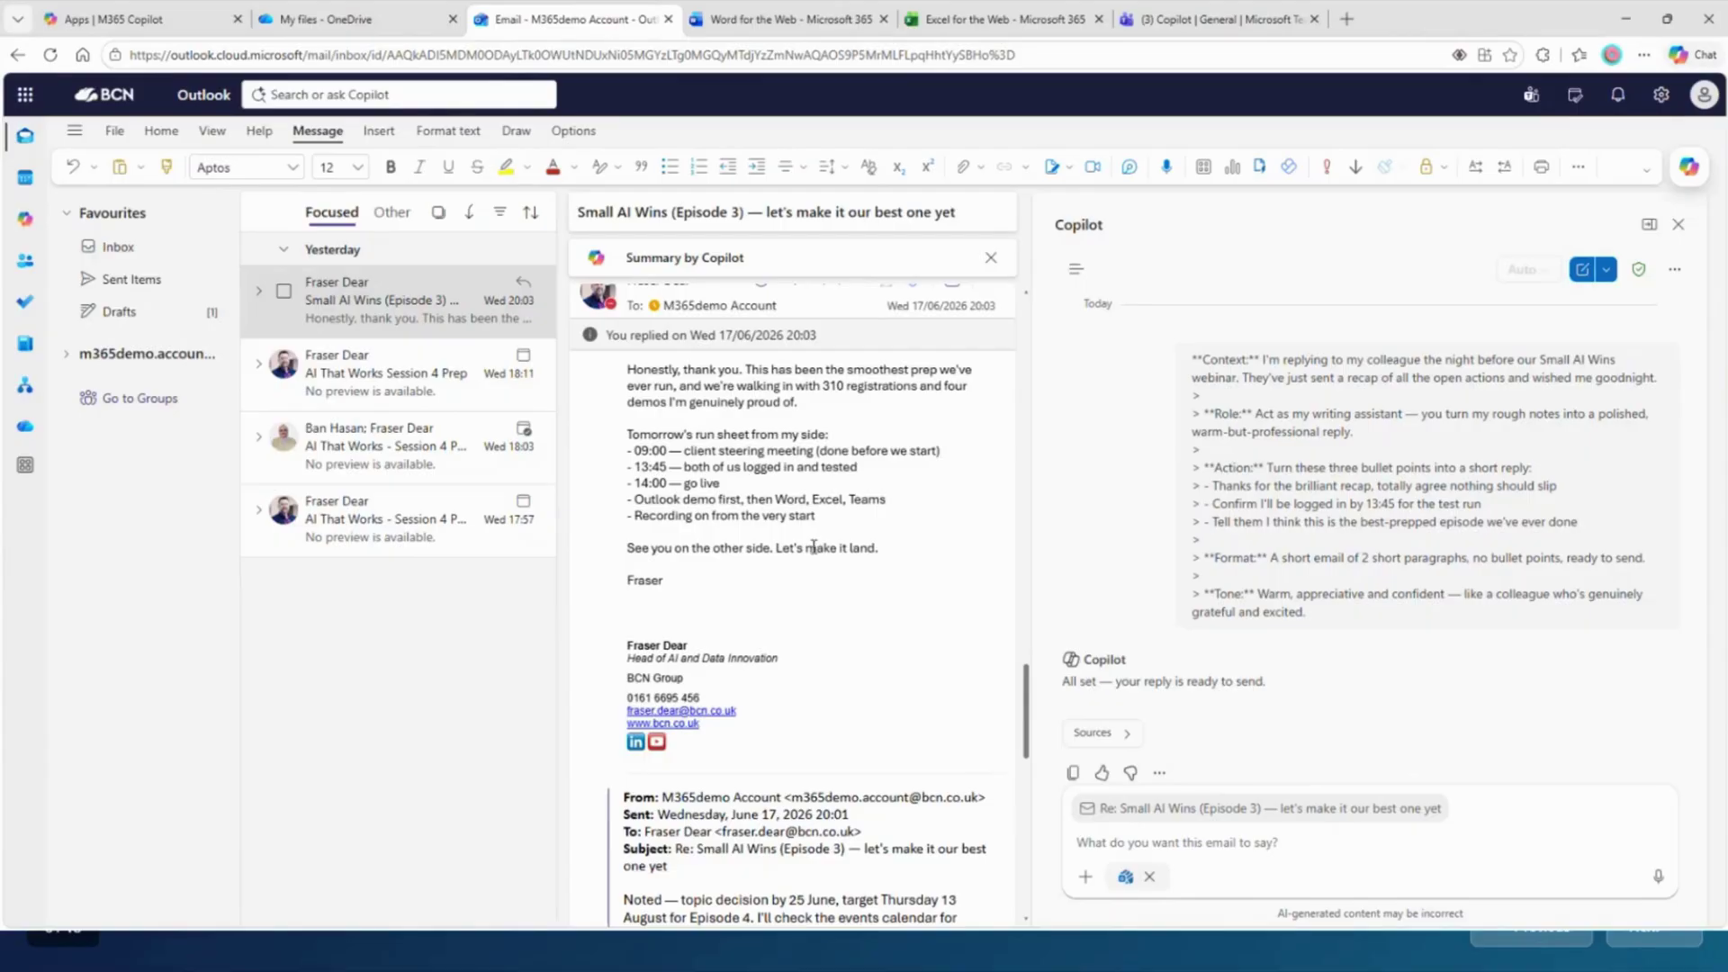
pyautogui.scroll(5, 815, 576)
pyautogui.click(708, 553)
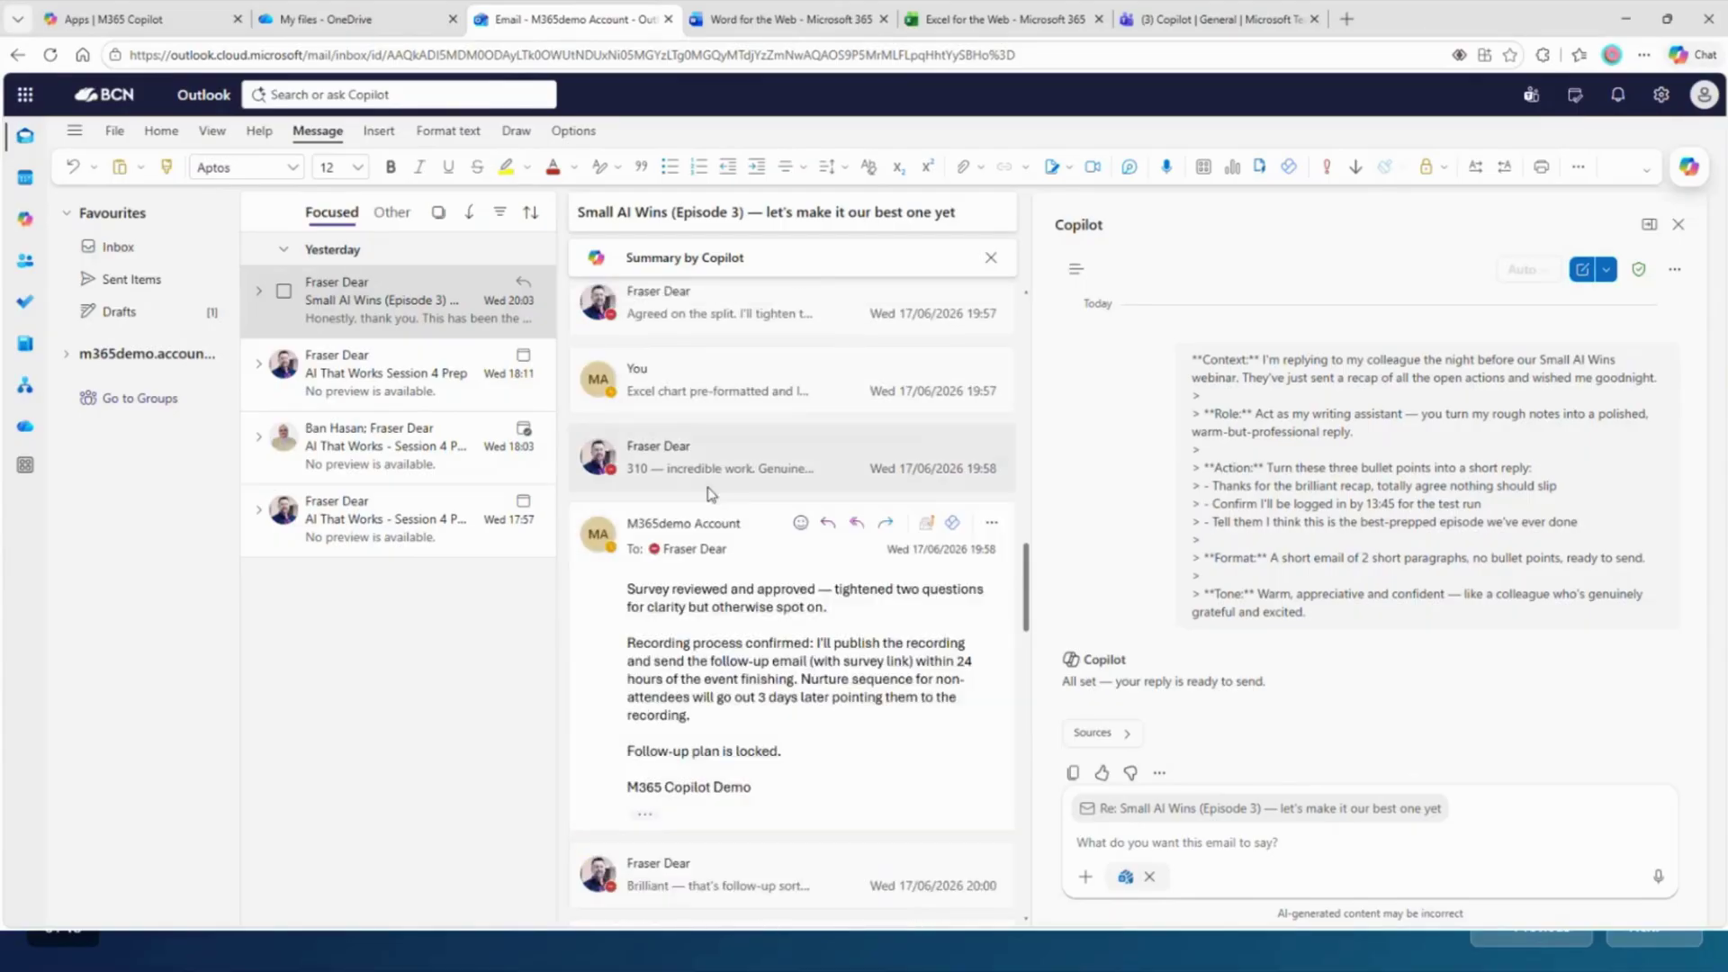
pyautogui.click(720, 468)
pyautogui.click(729, 400)
pyautogui.scroll(2, 740, 477)
pyautogui.click(747, 490)
pyautogui.scroll(2, 747, 495)
pyautogui.click(687, 578)
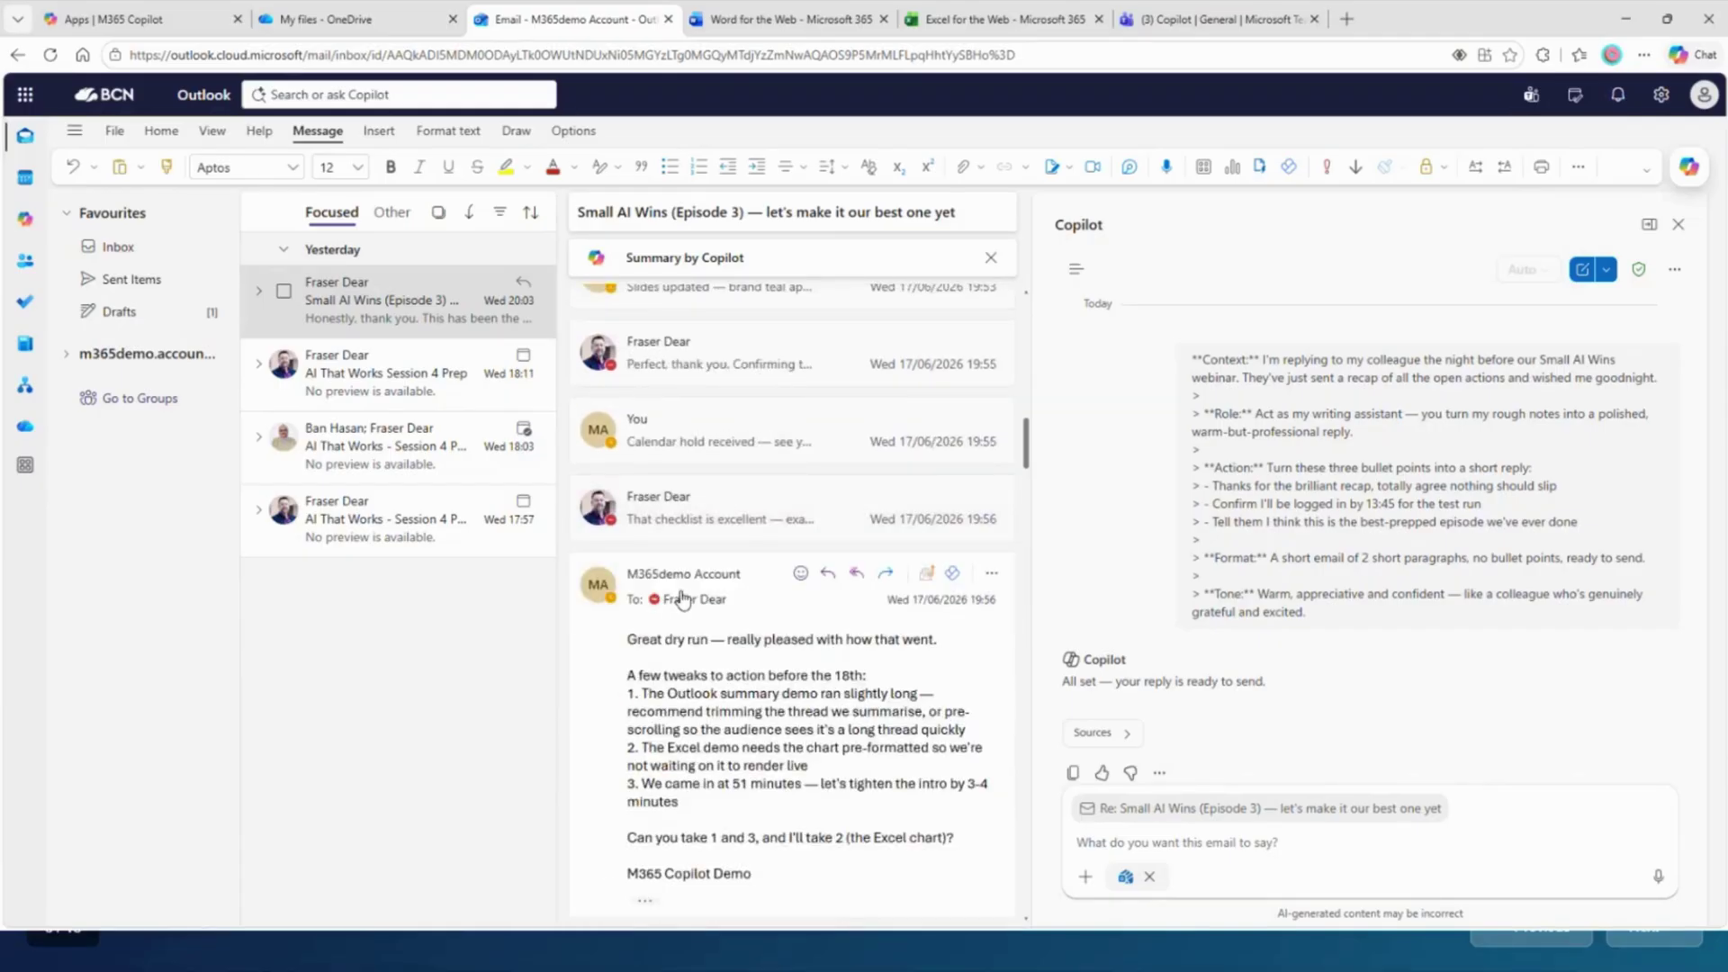
pyautogui.scroll(-2, 783, 805)
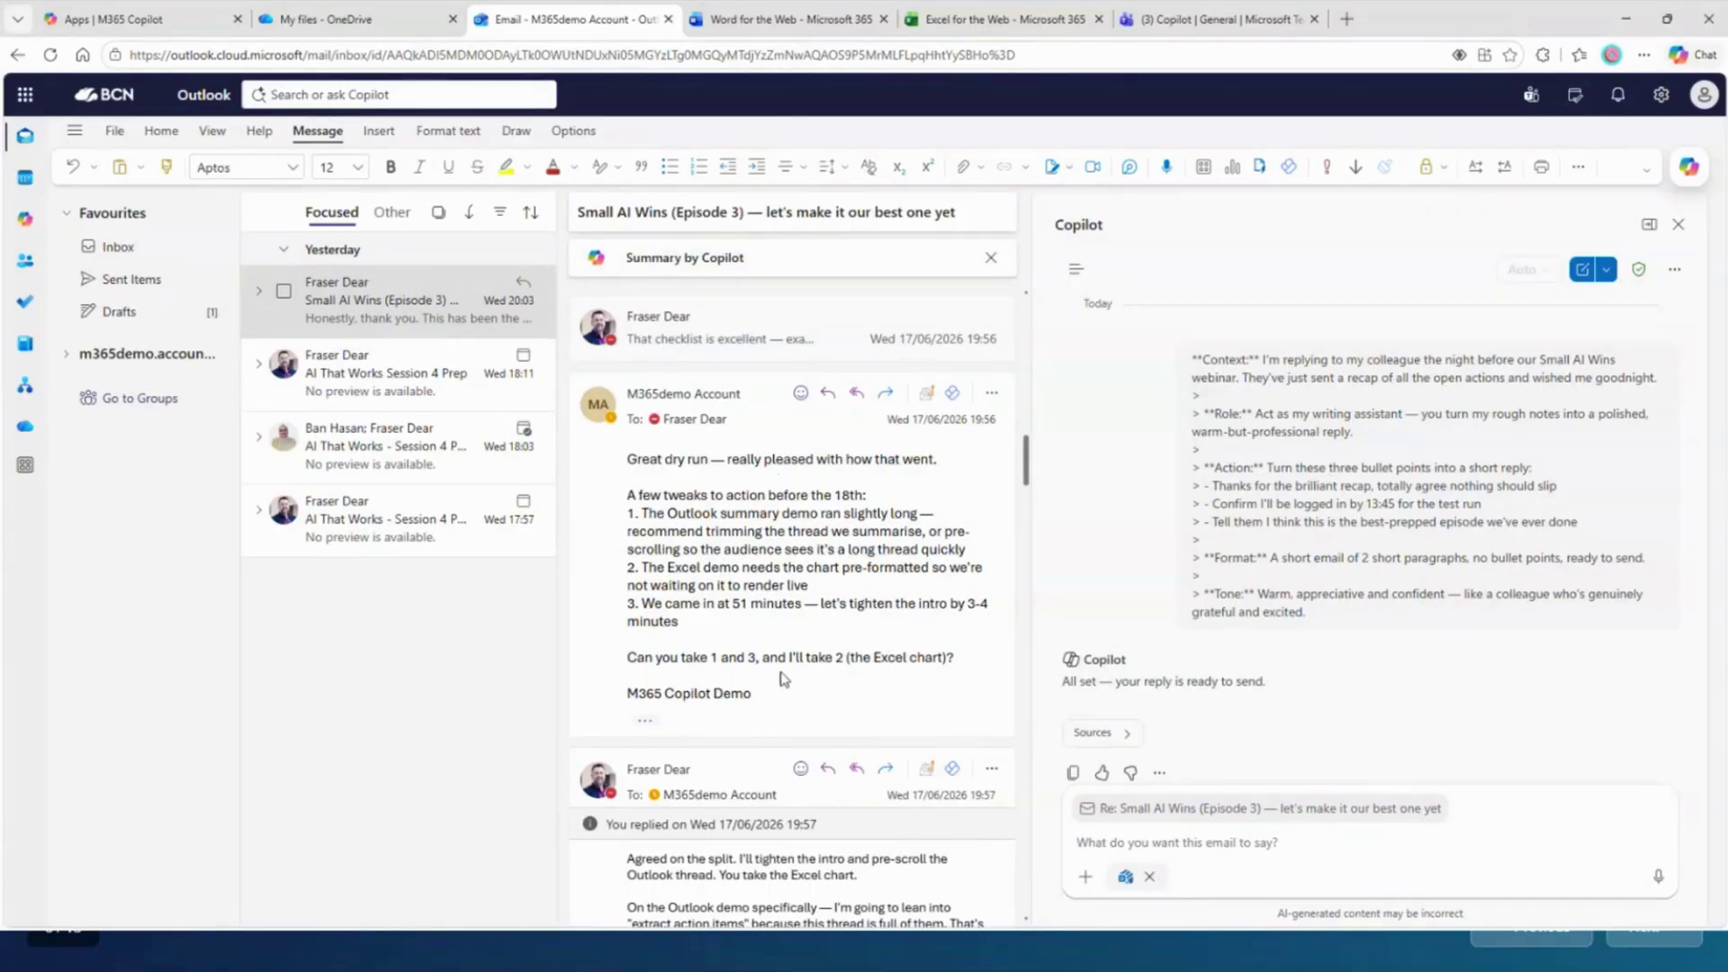
# - Switch to the Small AI Wins slide deck and advance to the "Live Demo: Word" slide
pyautogui.click(1010, 946)
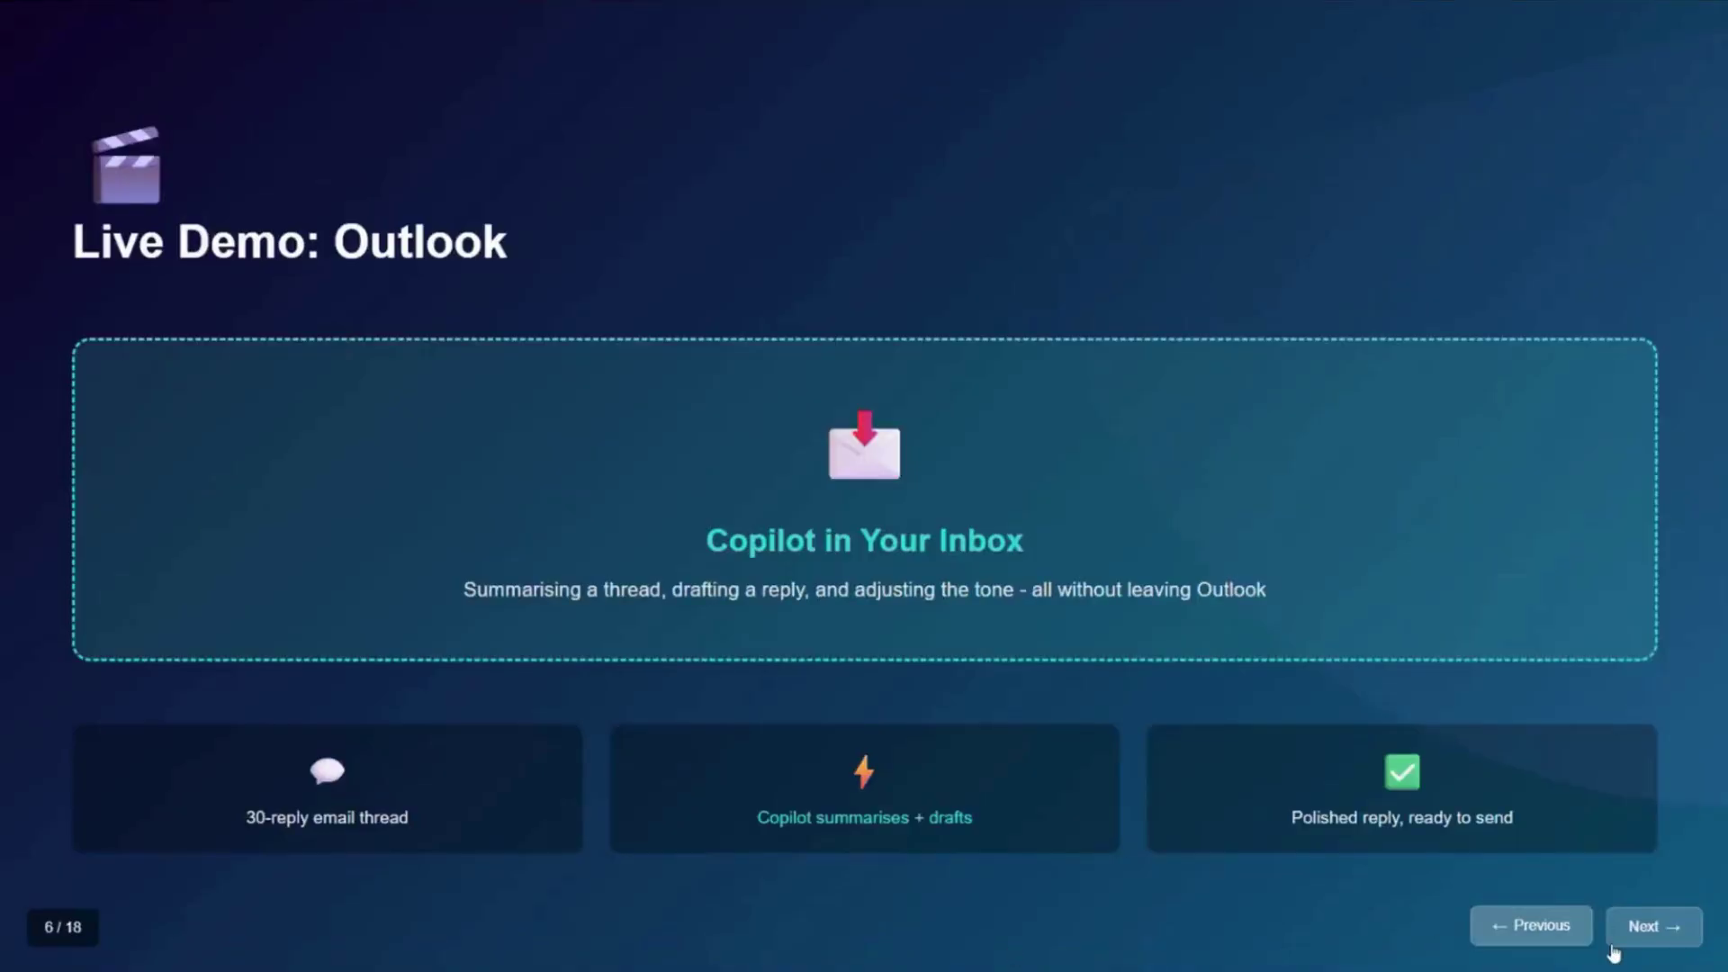
pyautogui.click(1658, 938)
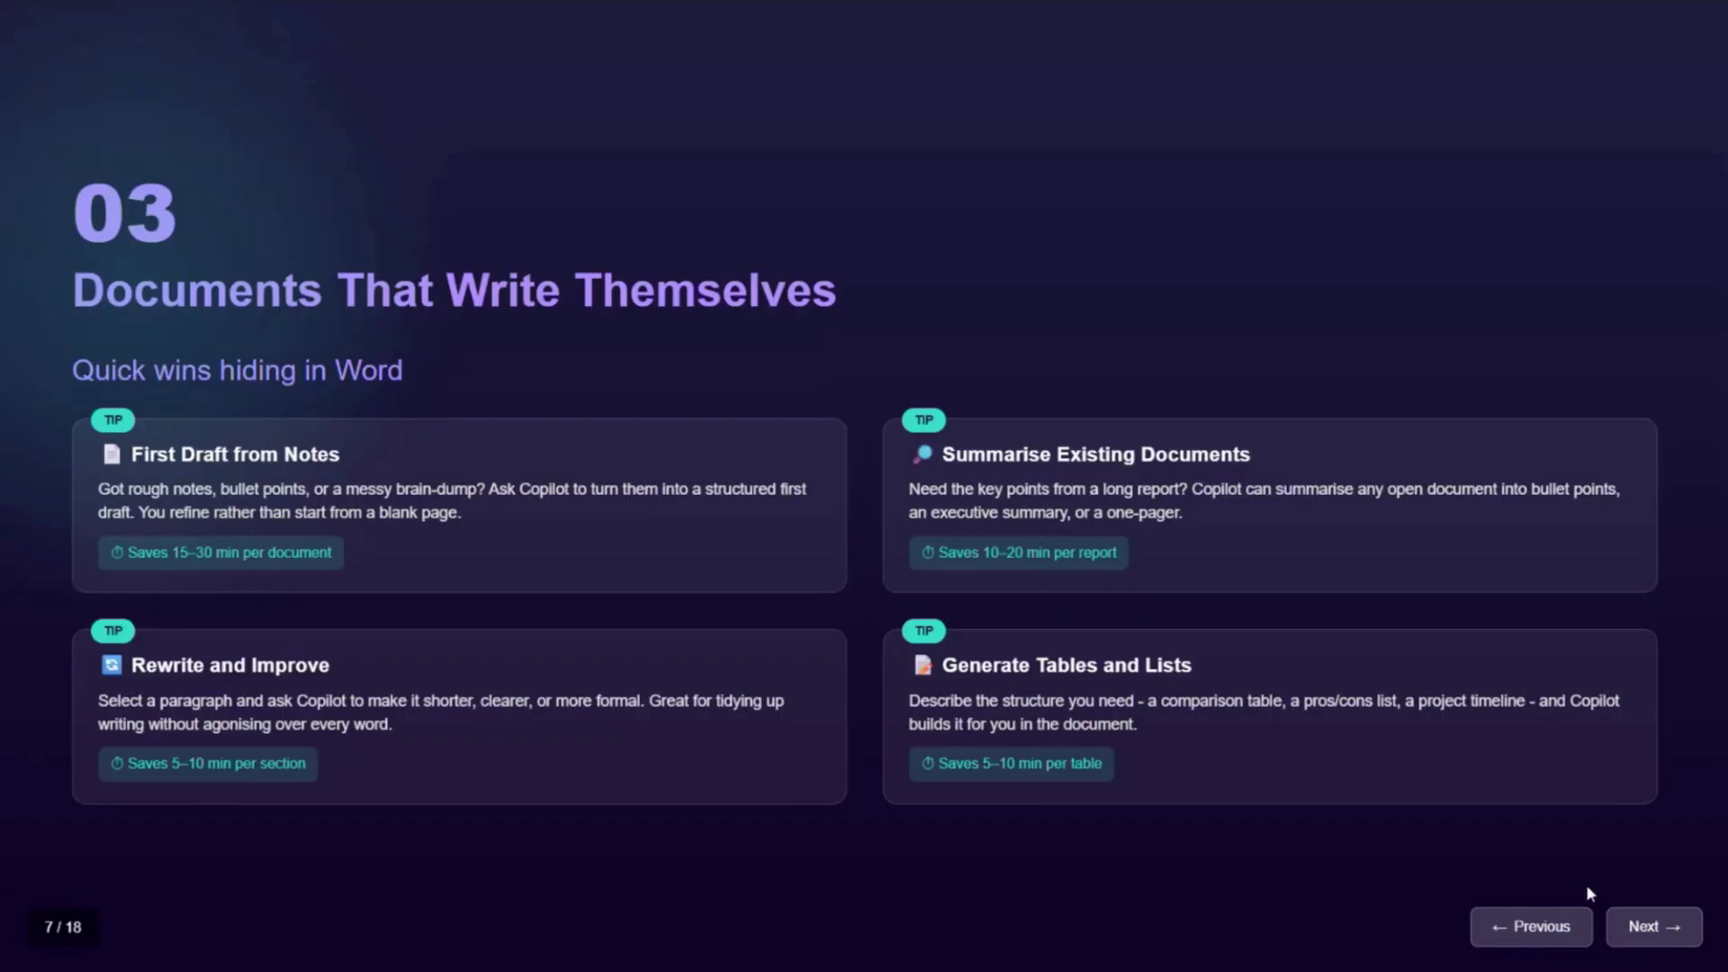
pyautogui.click(1629, 928)
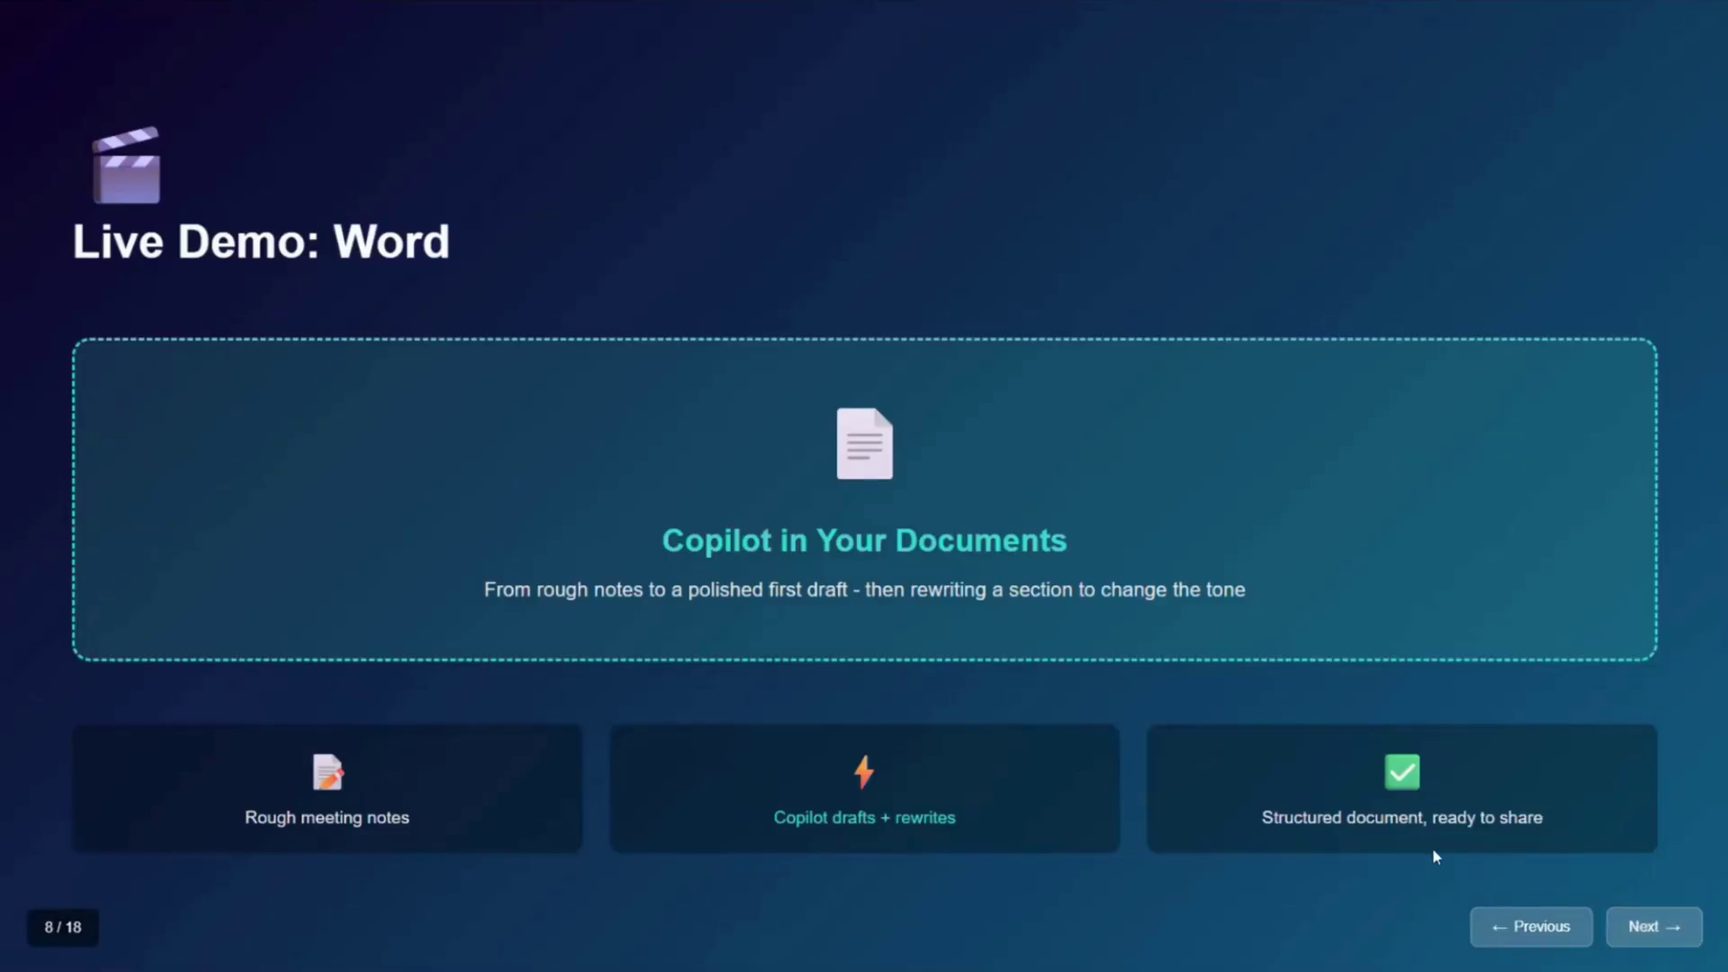
# - Return to the demo browser window, open the Word Demo Content folder in OneDrive and preview 01 - notes-keynote.txt
pyautogui.press('super+Tab')
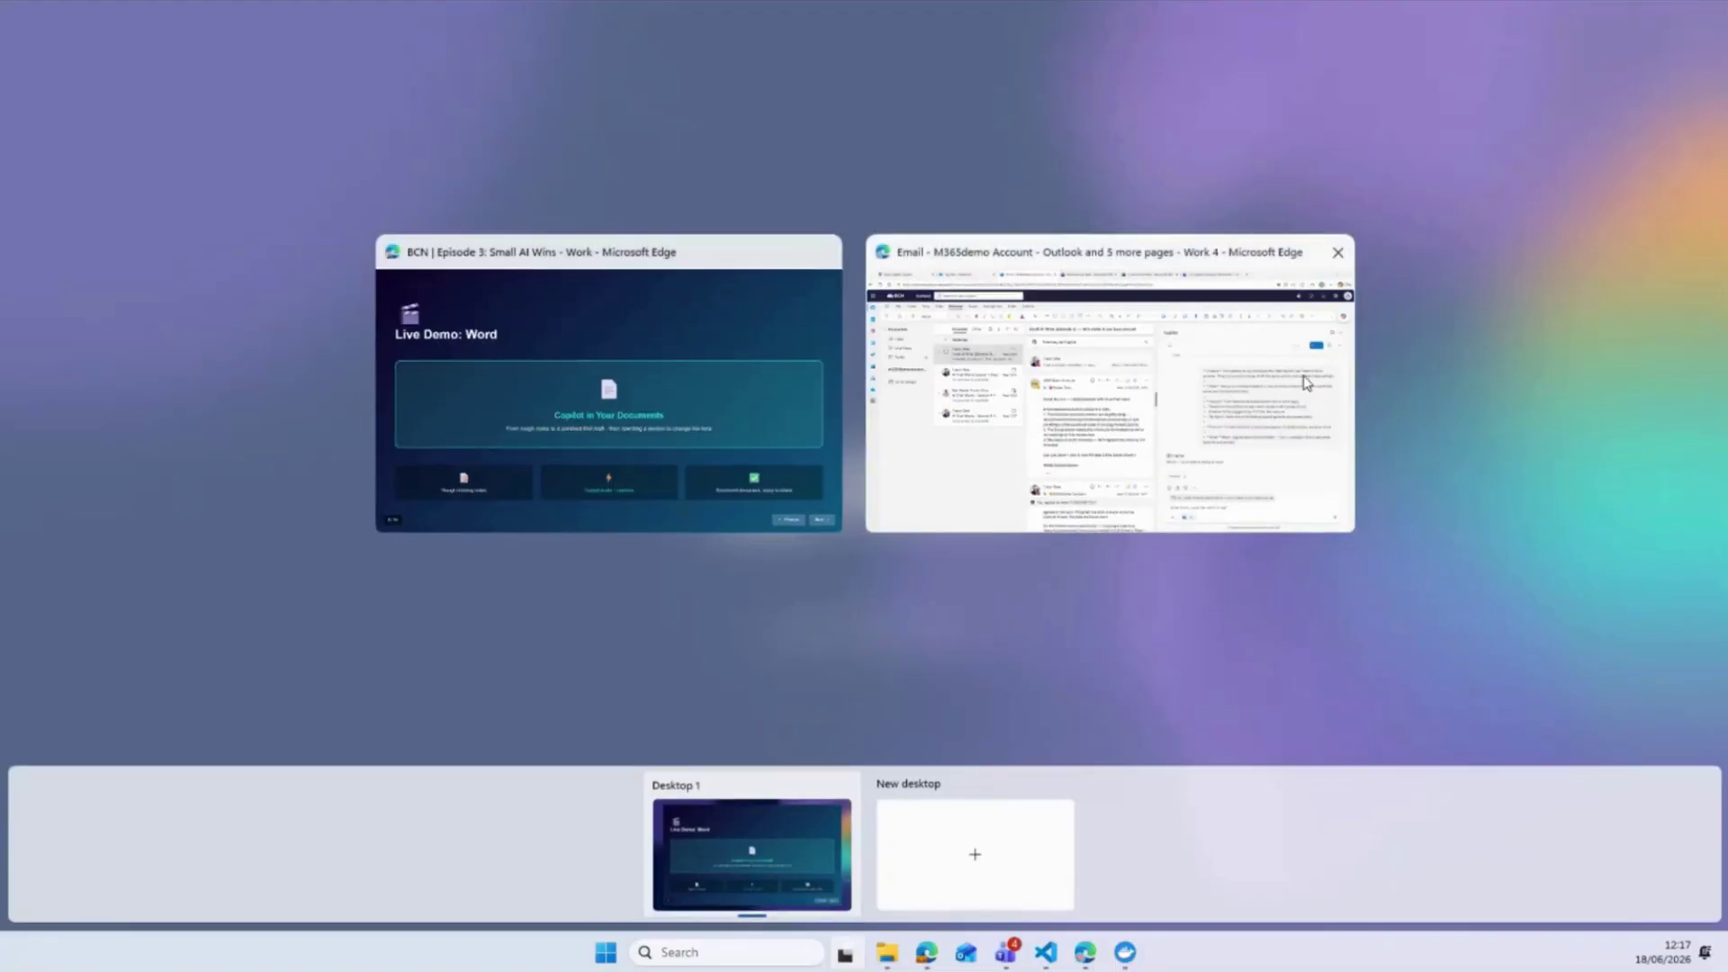
pyautogui.click(1257, 402)
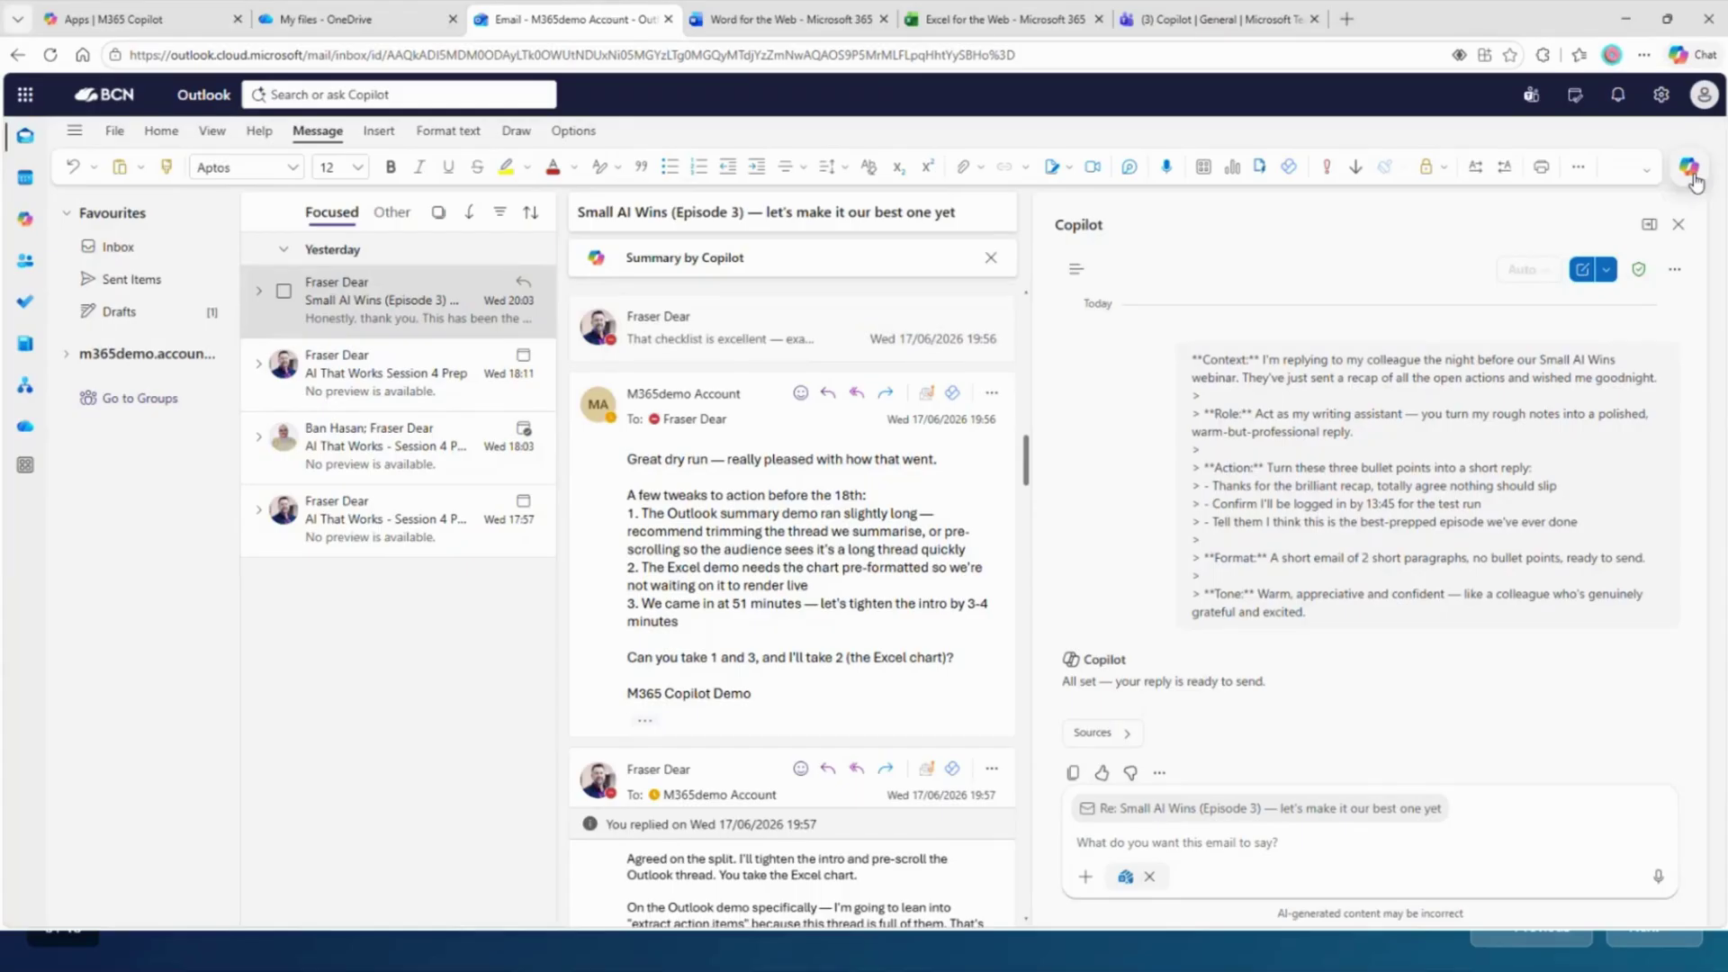
pyautogui.click(788, 20)
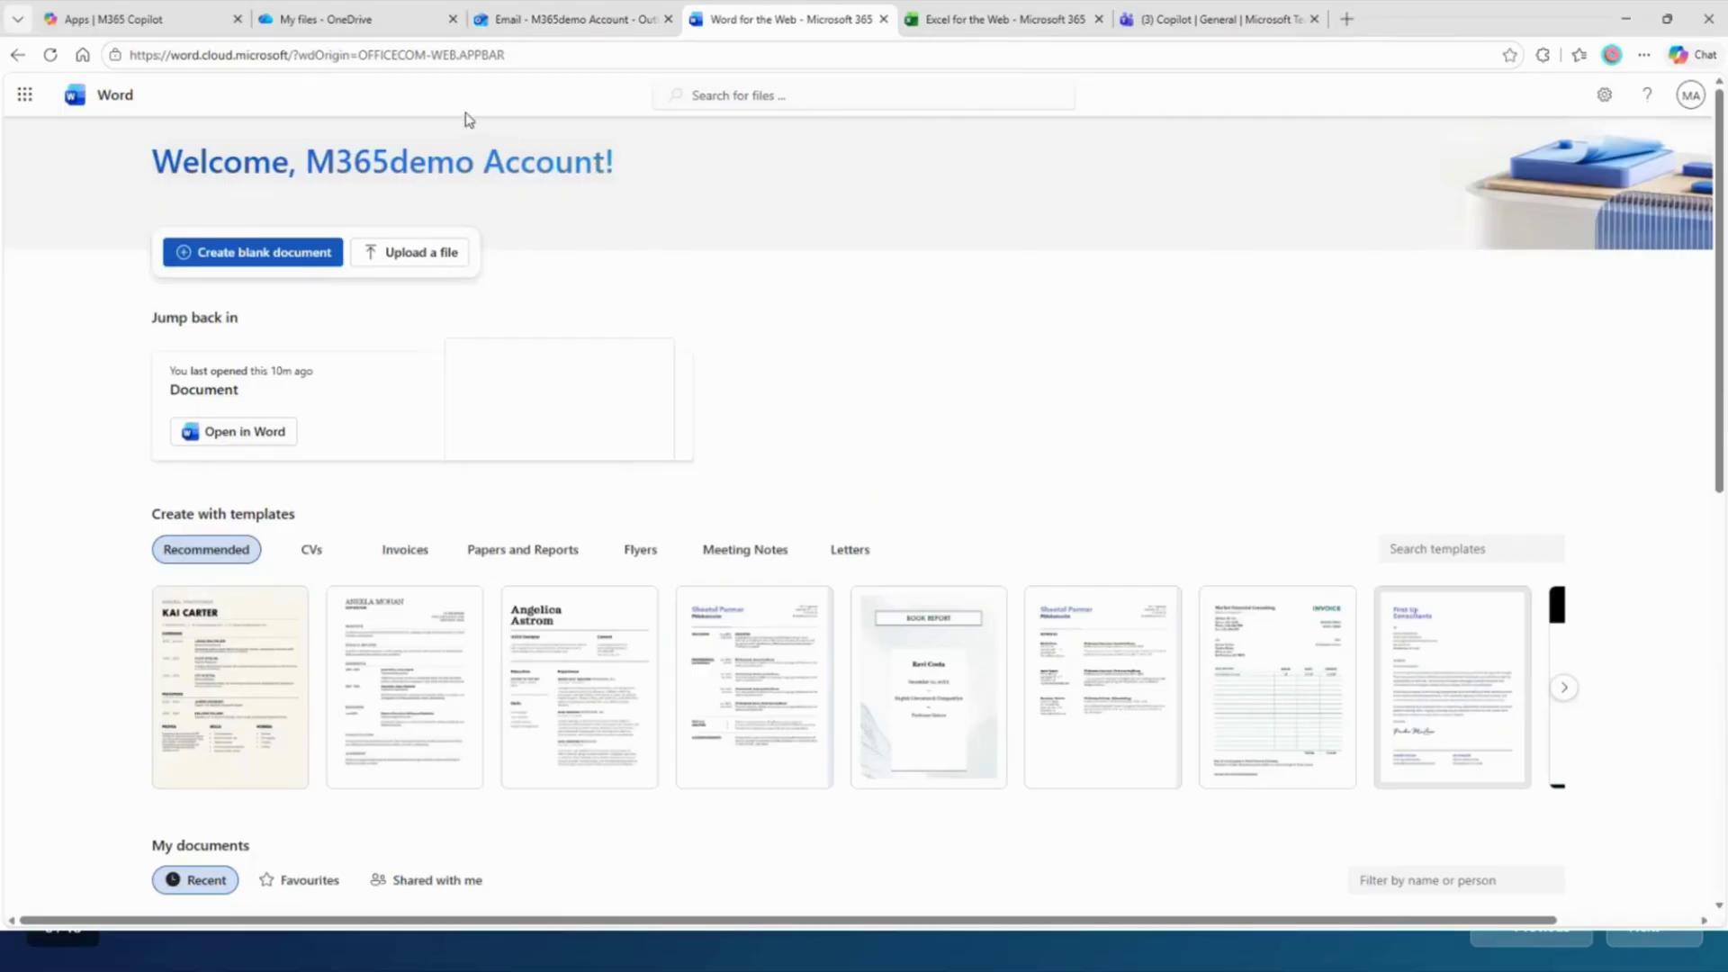
pyautogui.click(365, 27)
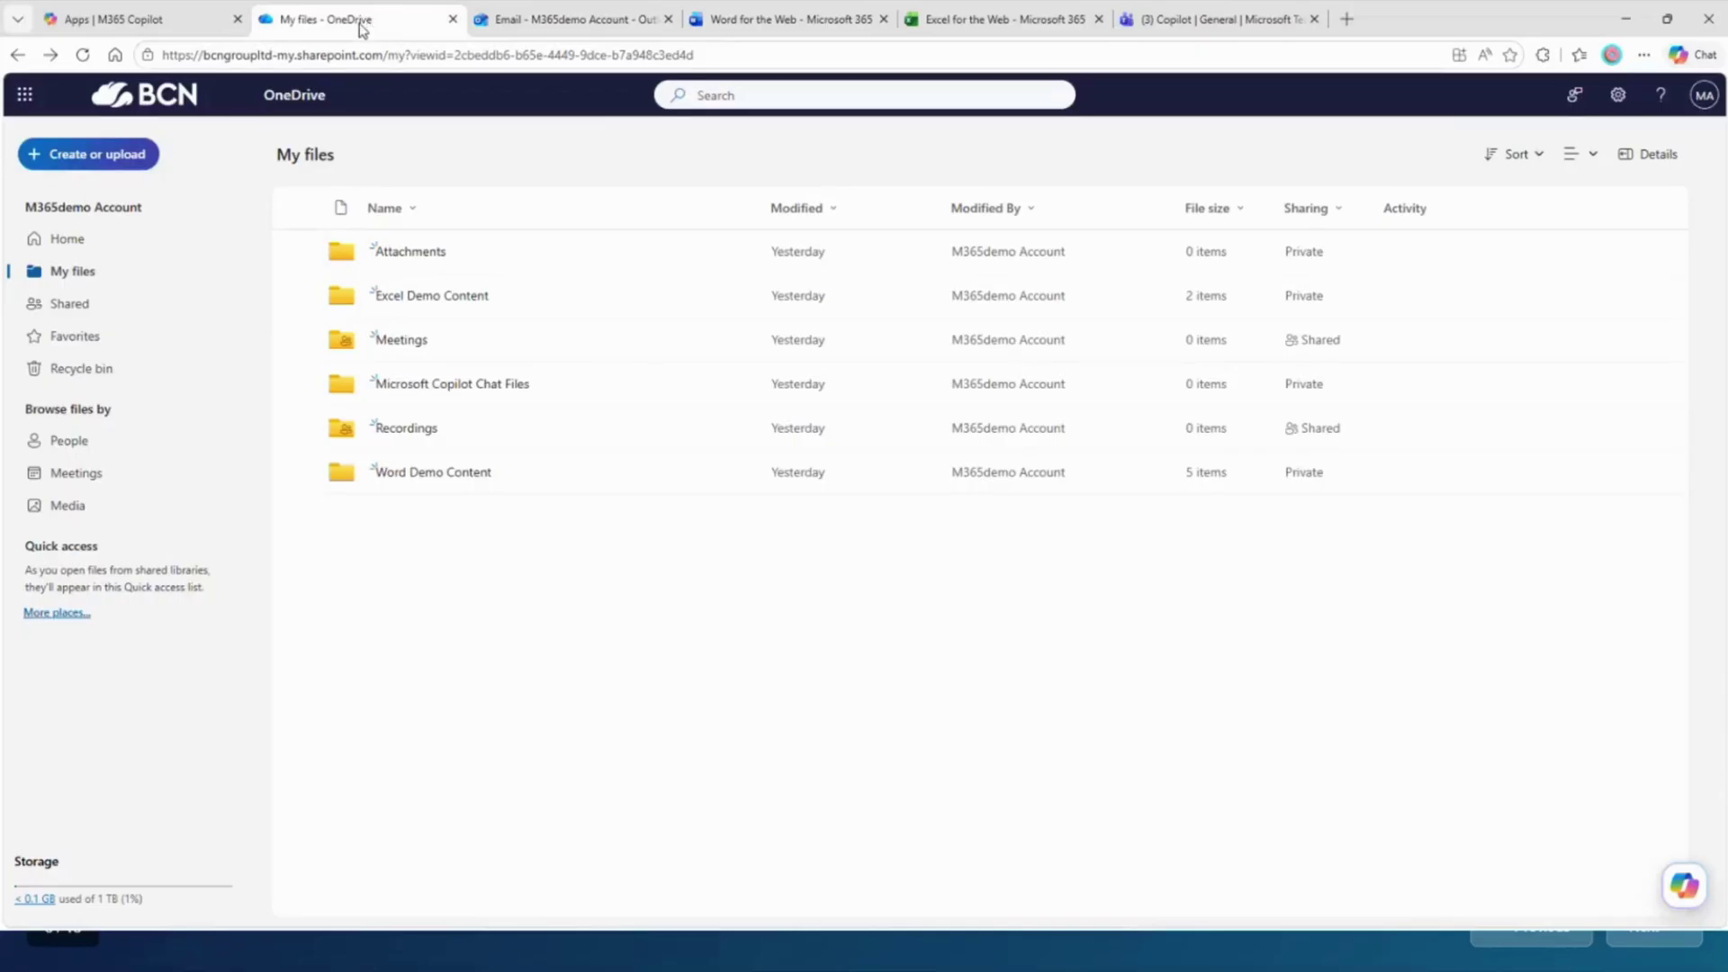
pyautogui.click(425, 473)
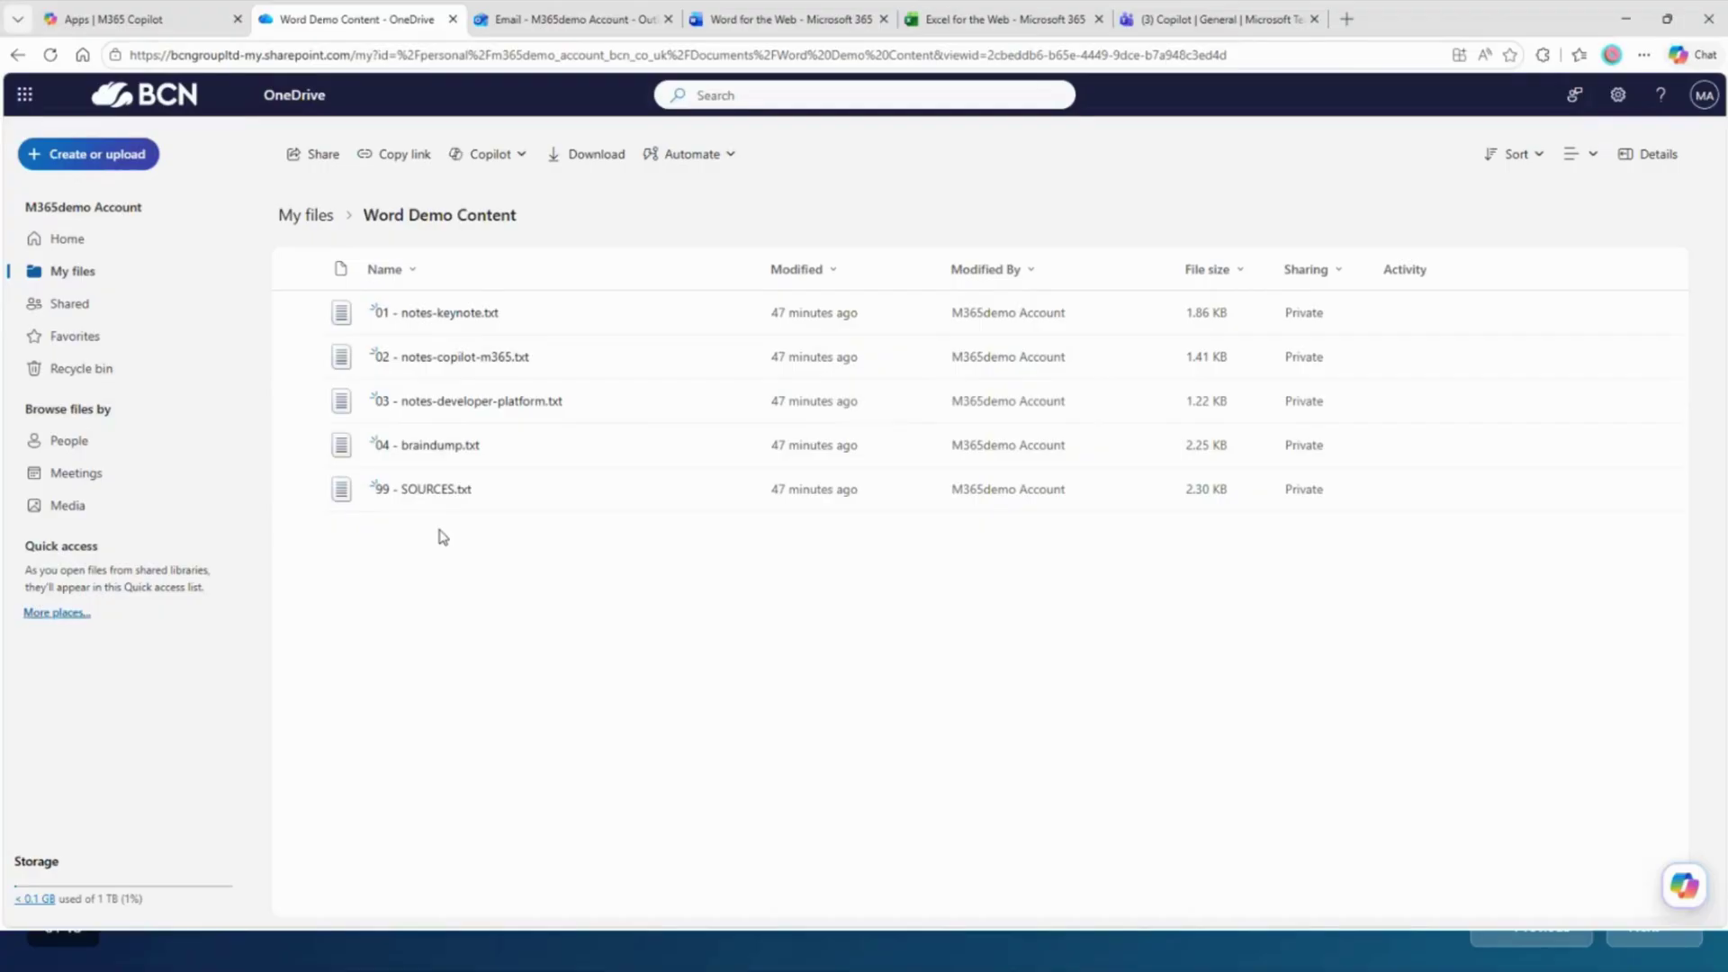
pyautogui.click(453, 320)
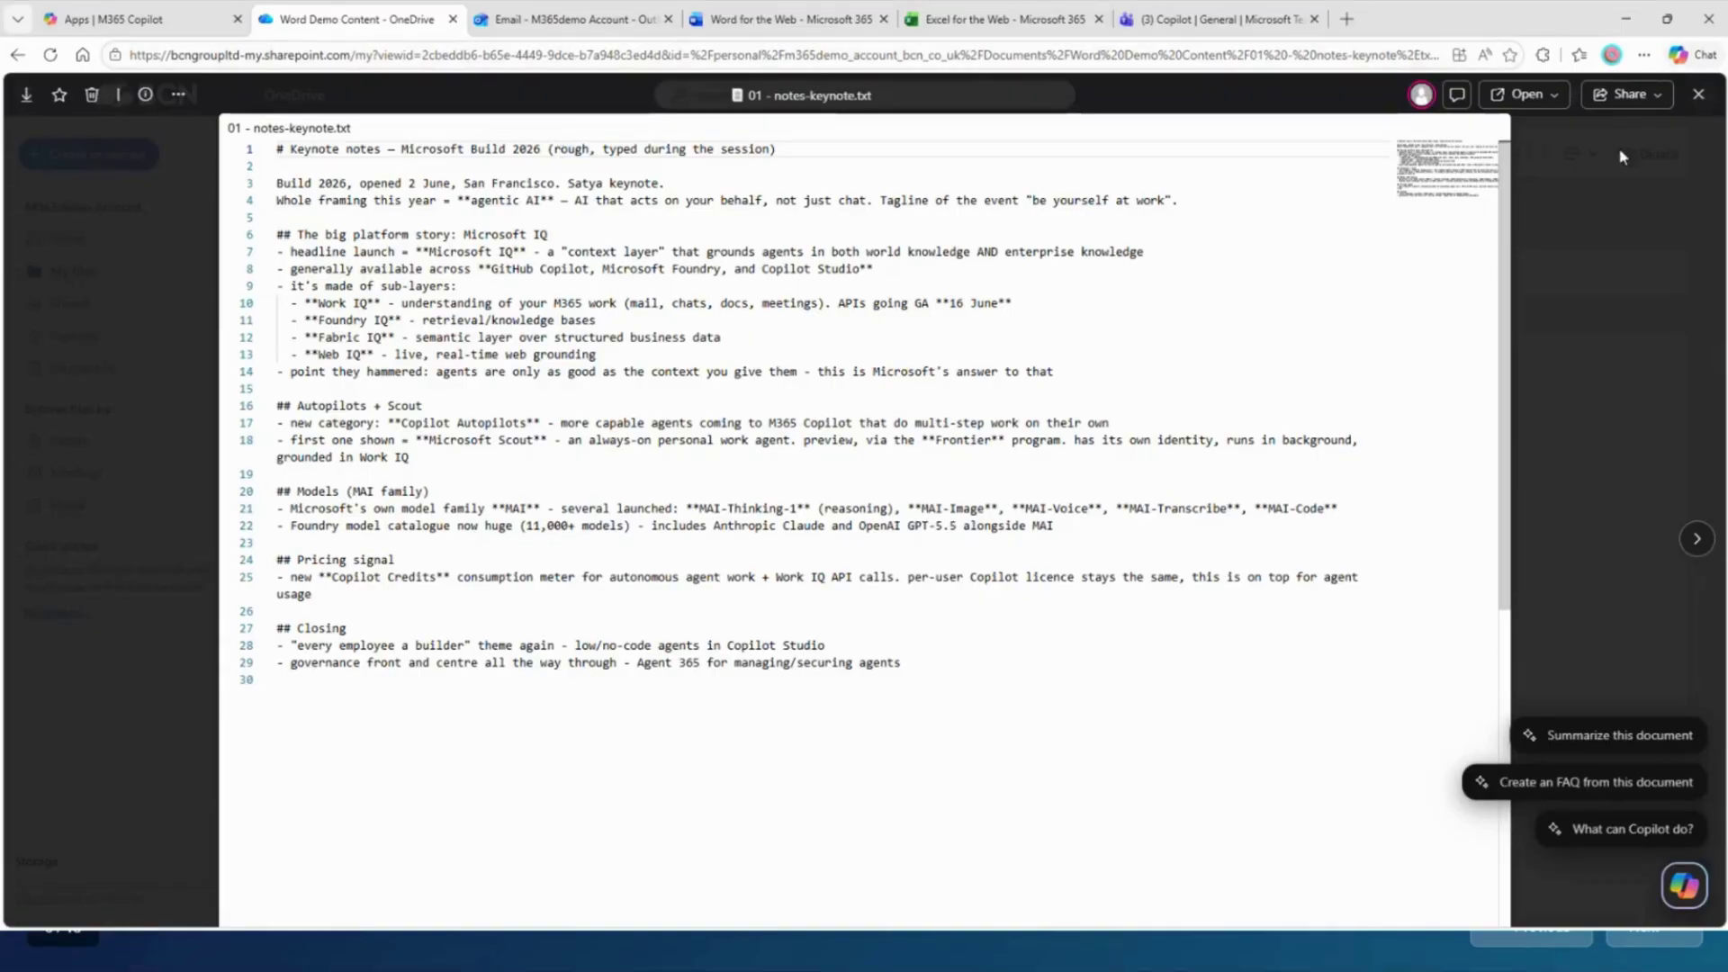
# - Preview 02 - notes-copilot-m365.txt and 03 - notes-developer-platform.txt from the Word Demo Content folder, closing each preview
pyautogui.click(1696, 95)
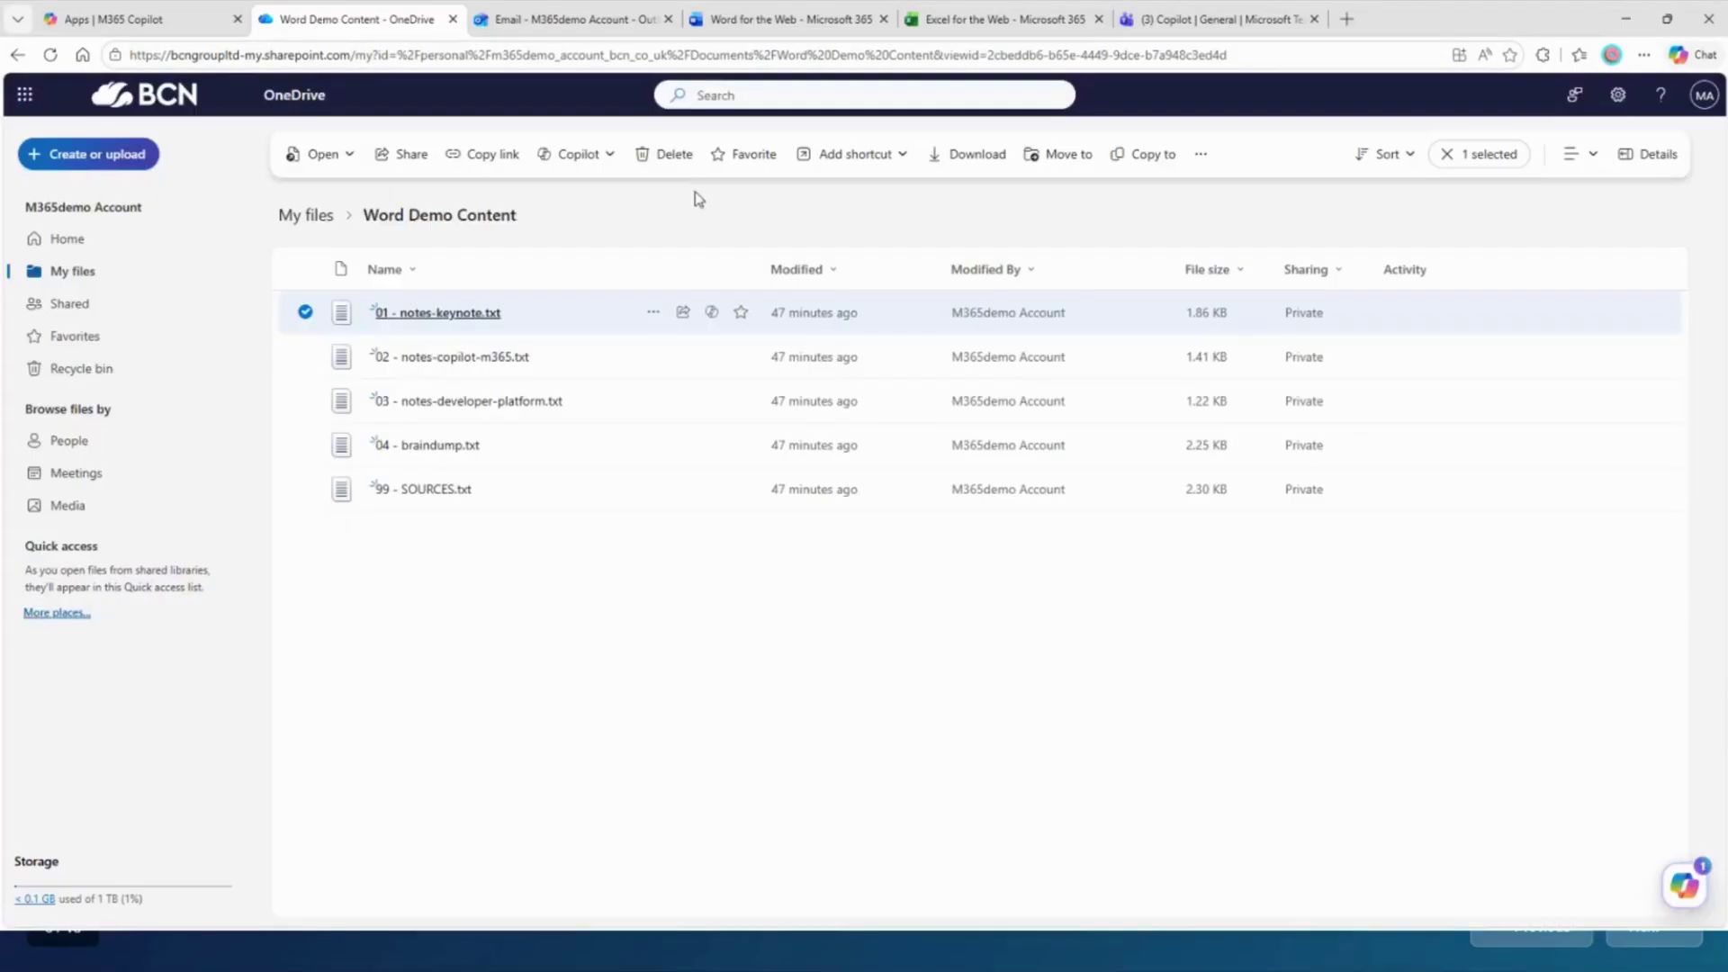
pyautogui.click(429, 357)
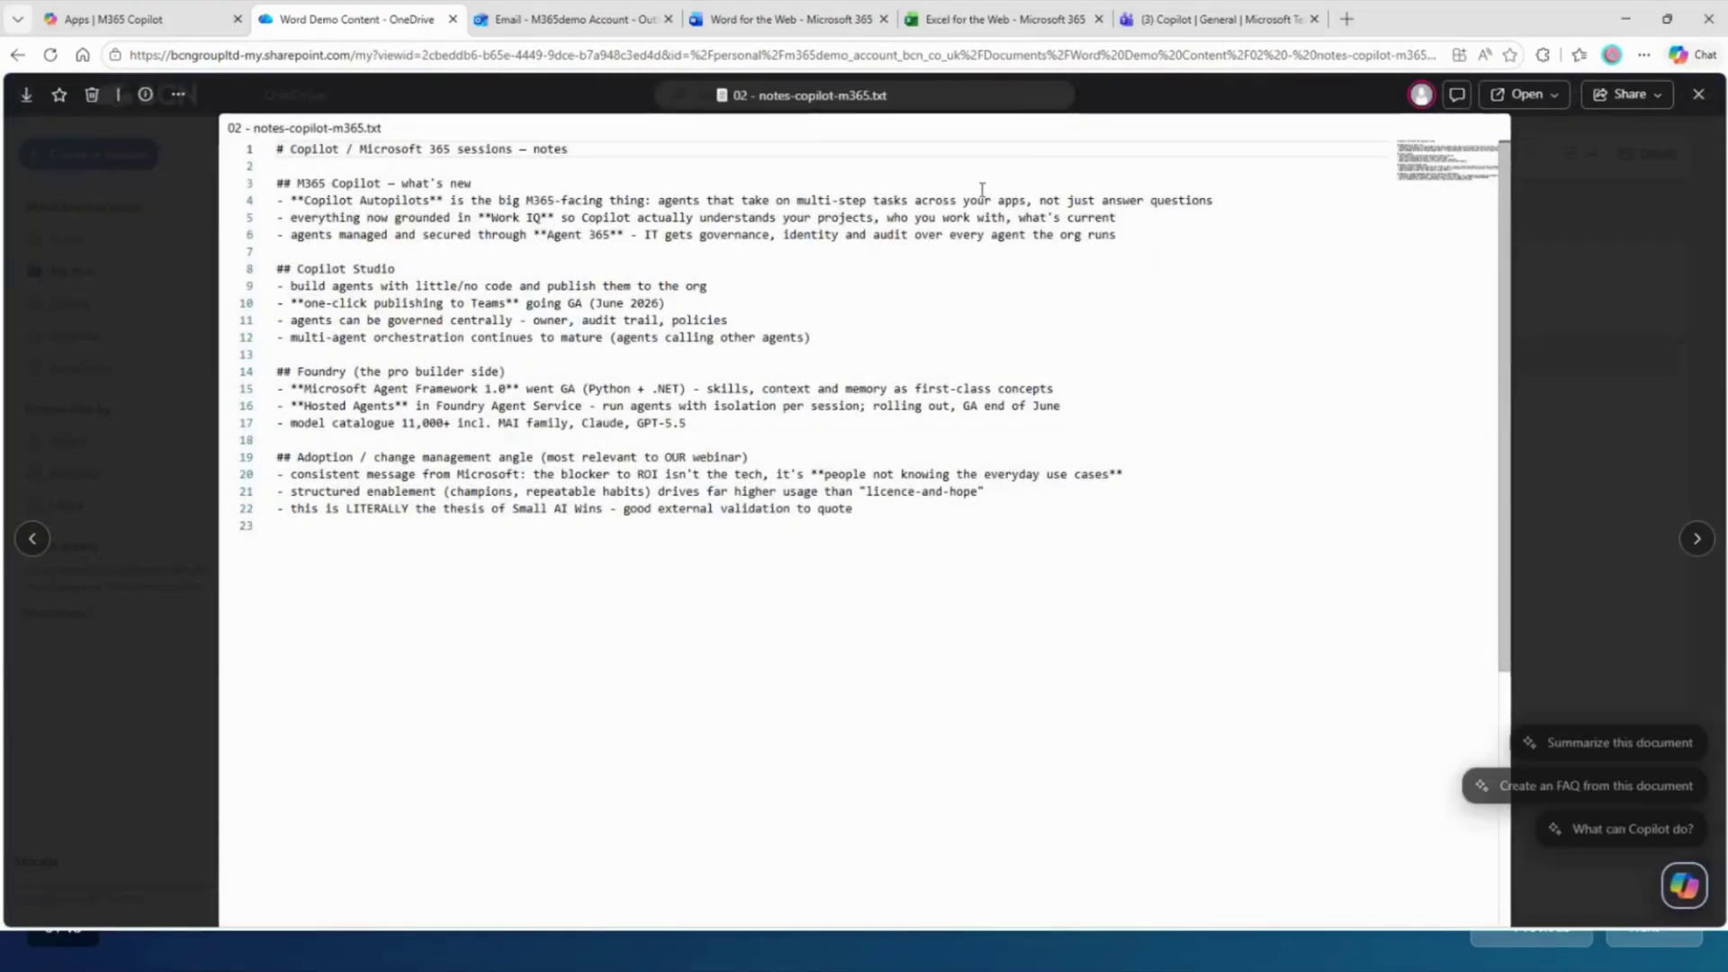
pyautogui.click(1697, 94)
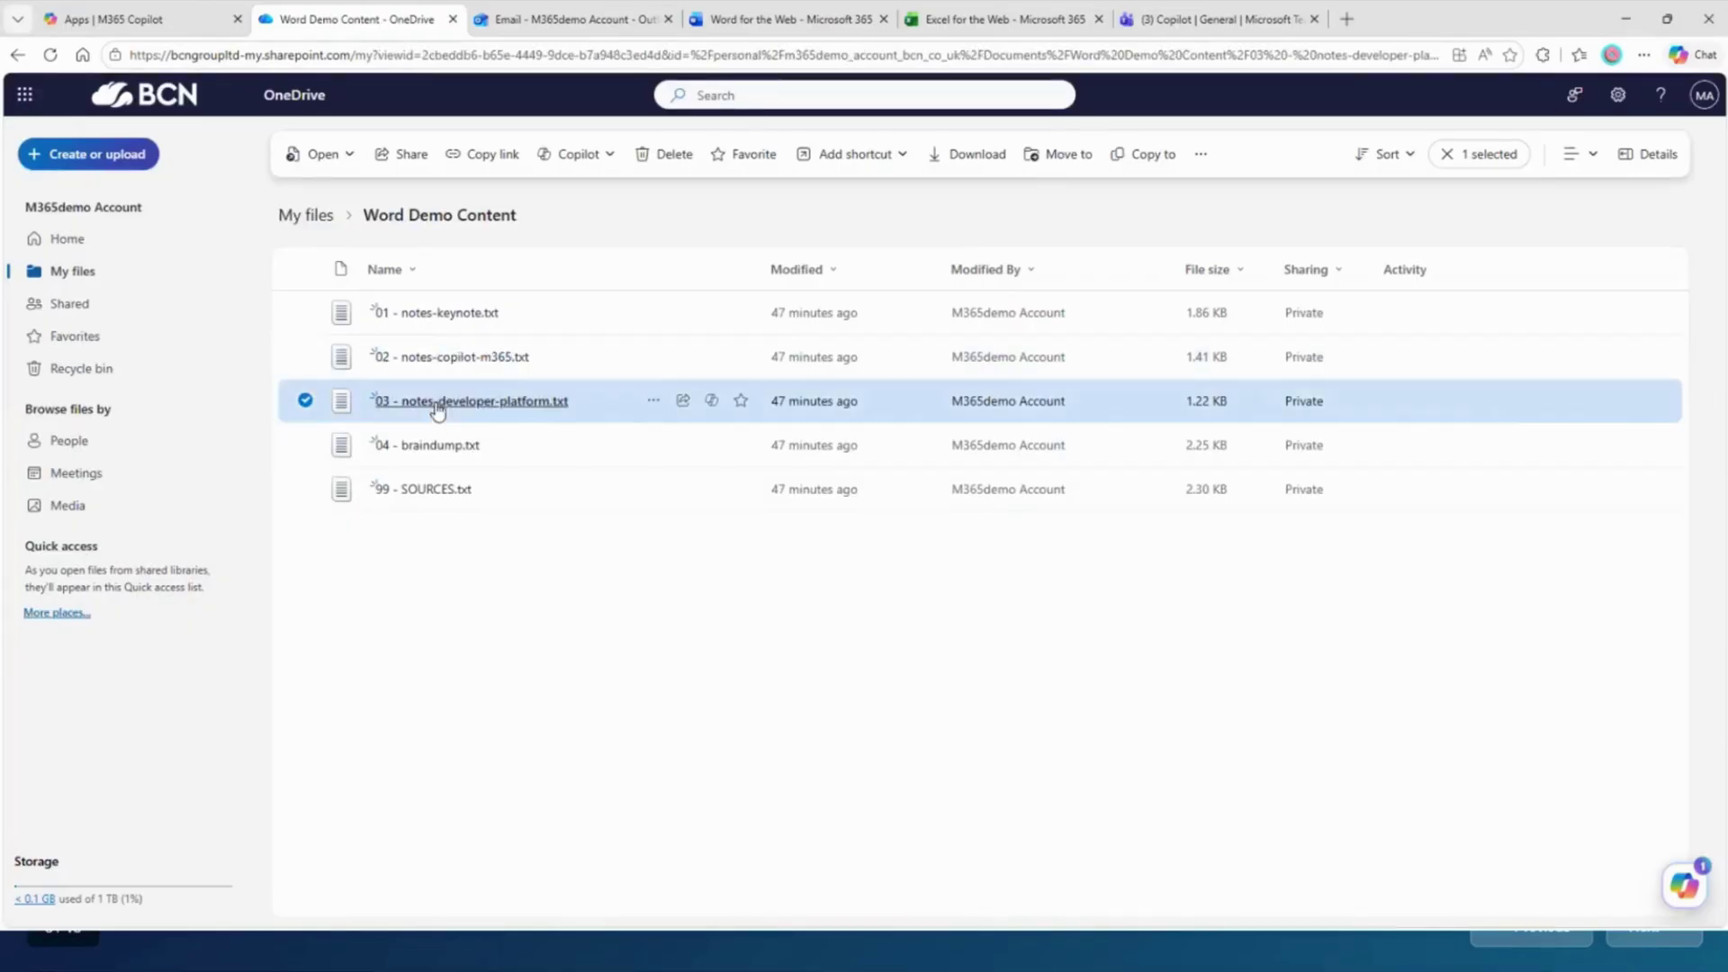
pyautogui.click(438, 402)
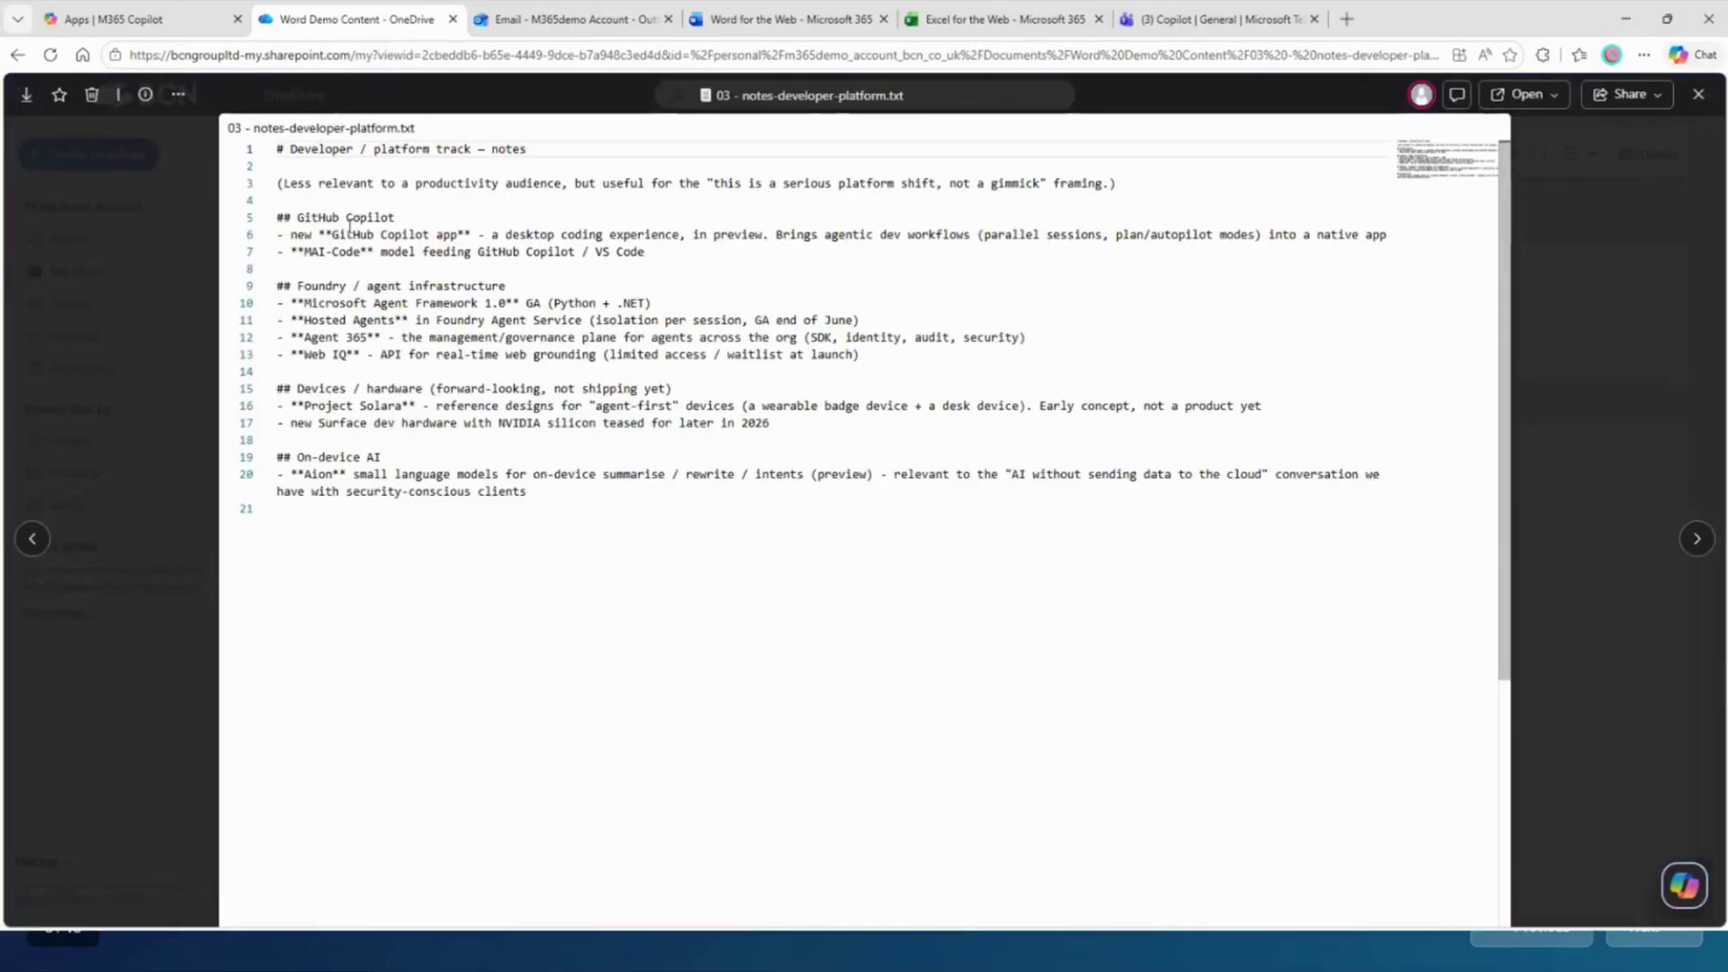
pyautogui.click(1698, 95)
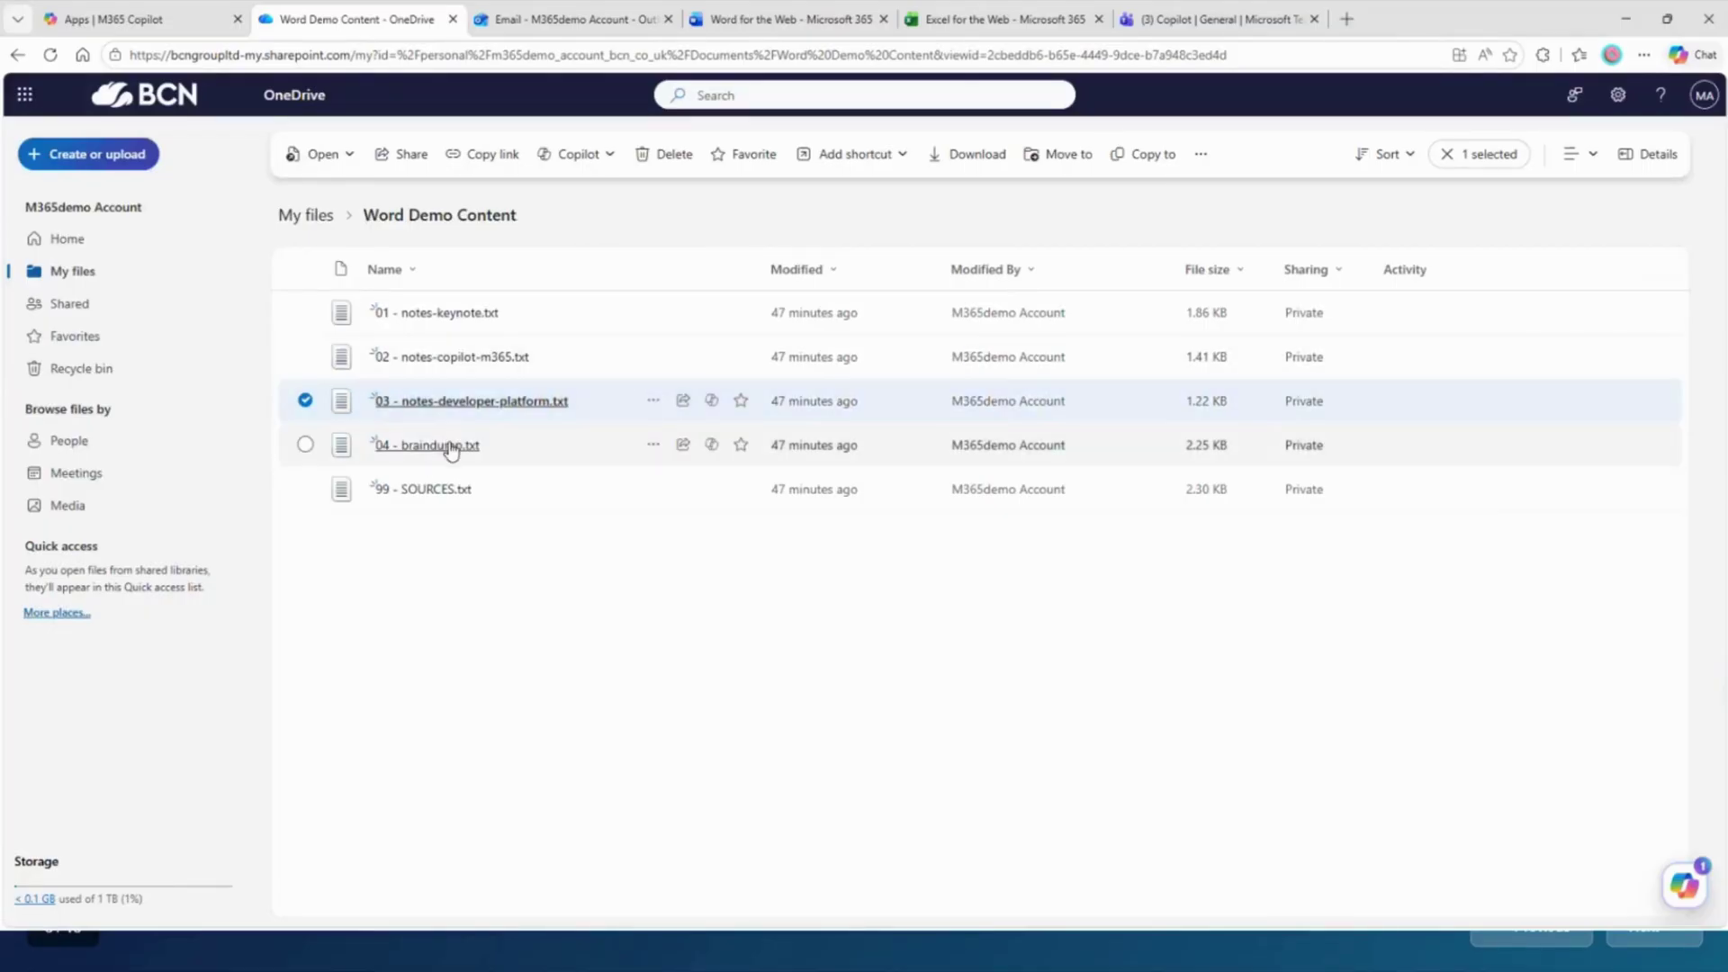
# - Preview 04 - braindump.txt and 99 - SOURCES.txt, read through the listed sources and confidence notes, and return to the folder
pyautogui.moveTo(445, 456)
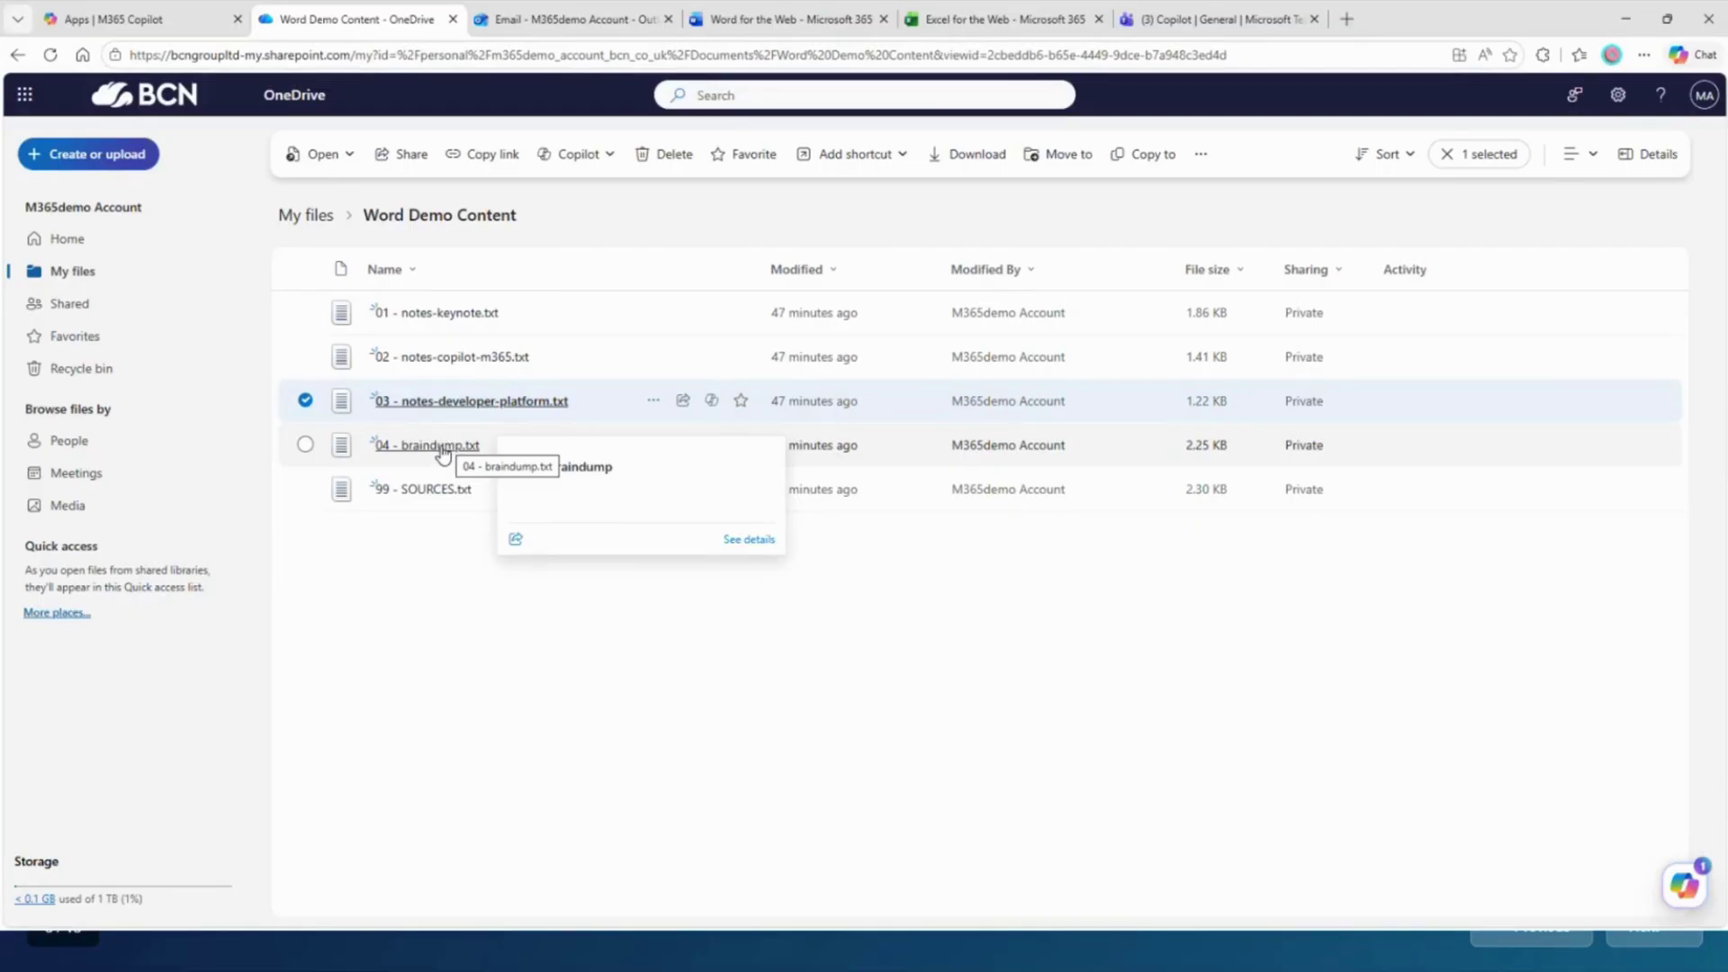
pyautogui.click(441, 448)
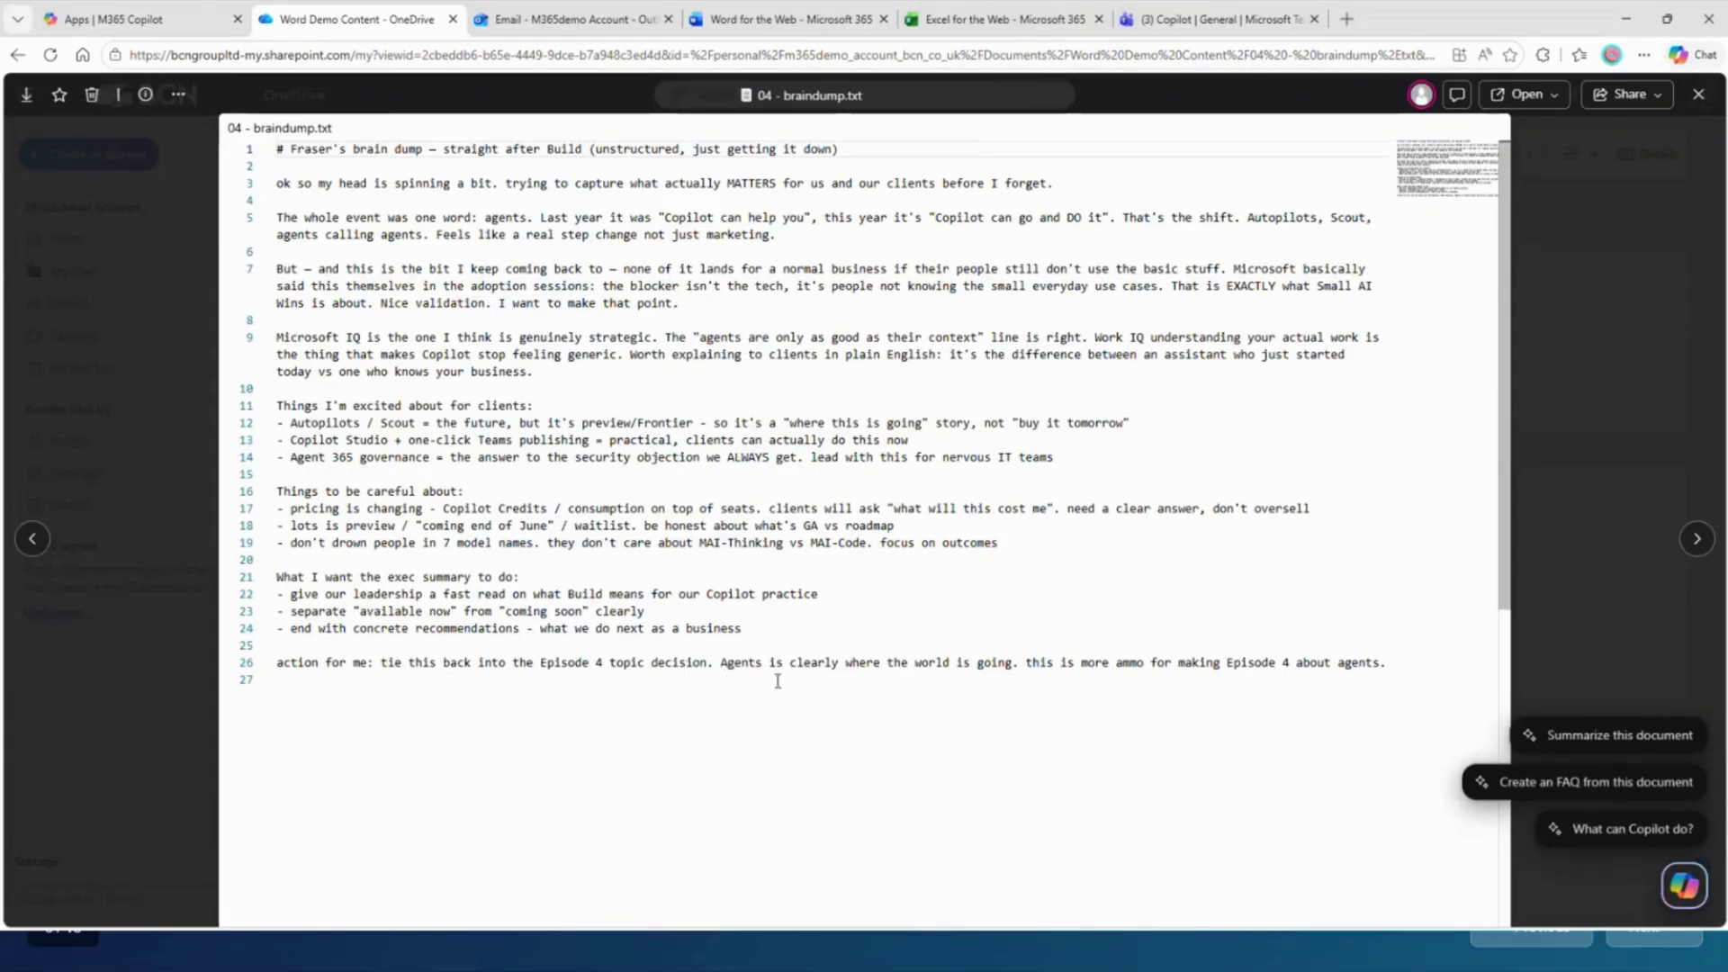
pyautogui.click(1698, 94)
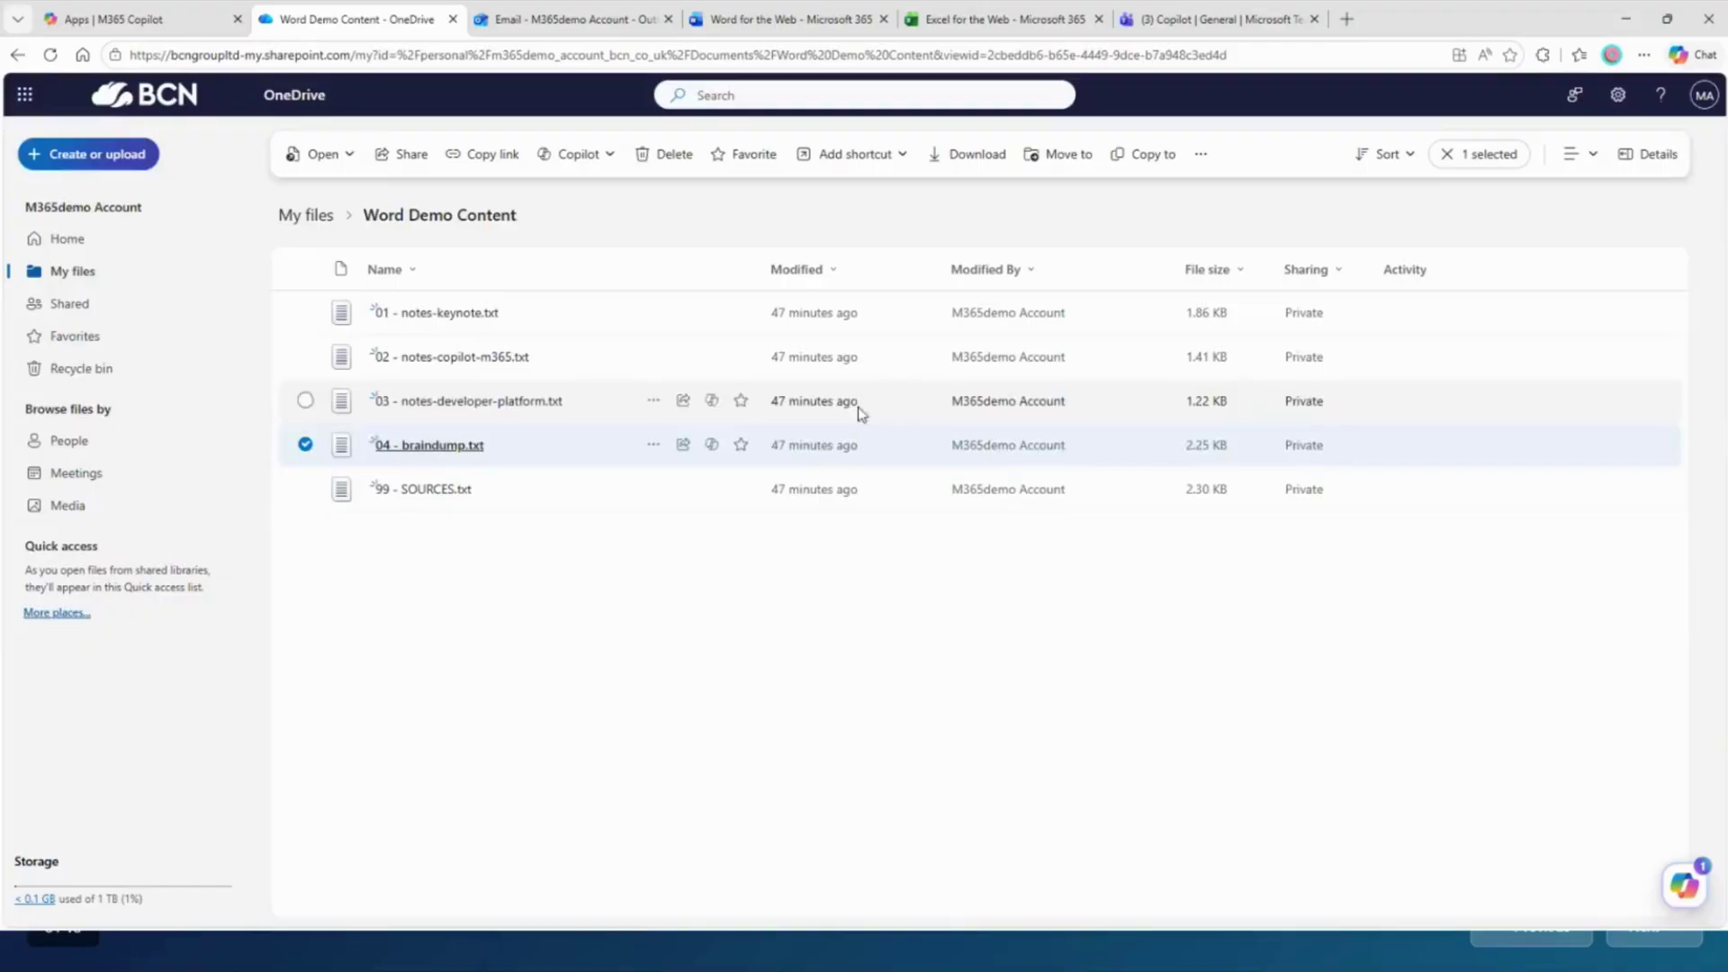
pyautogui.click(426, 491)
pyautogui.moveTo(278, 183); pyautogui.dragTo(513, 686)
pyautogui.click(517, 693)
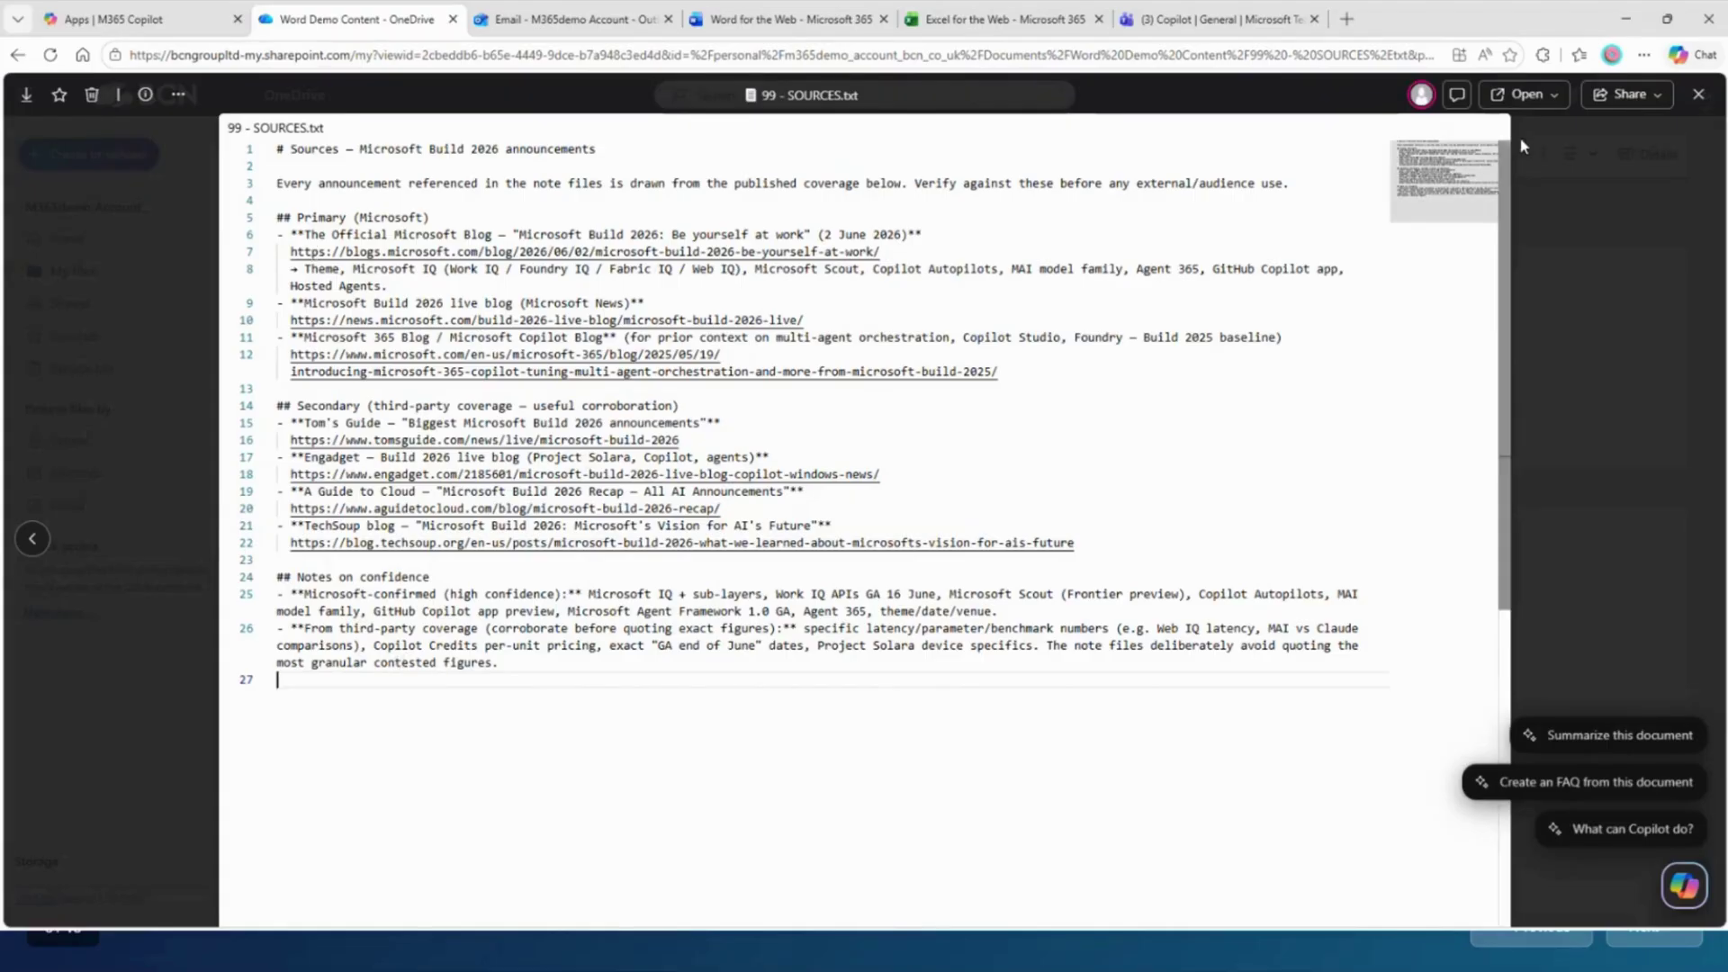
pyautogui.click(1698, 94)
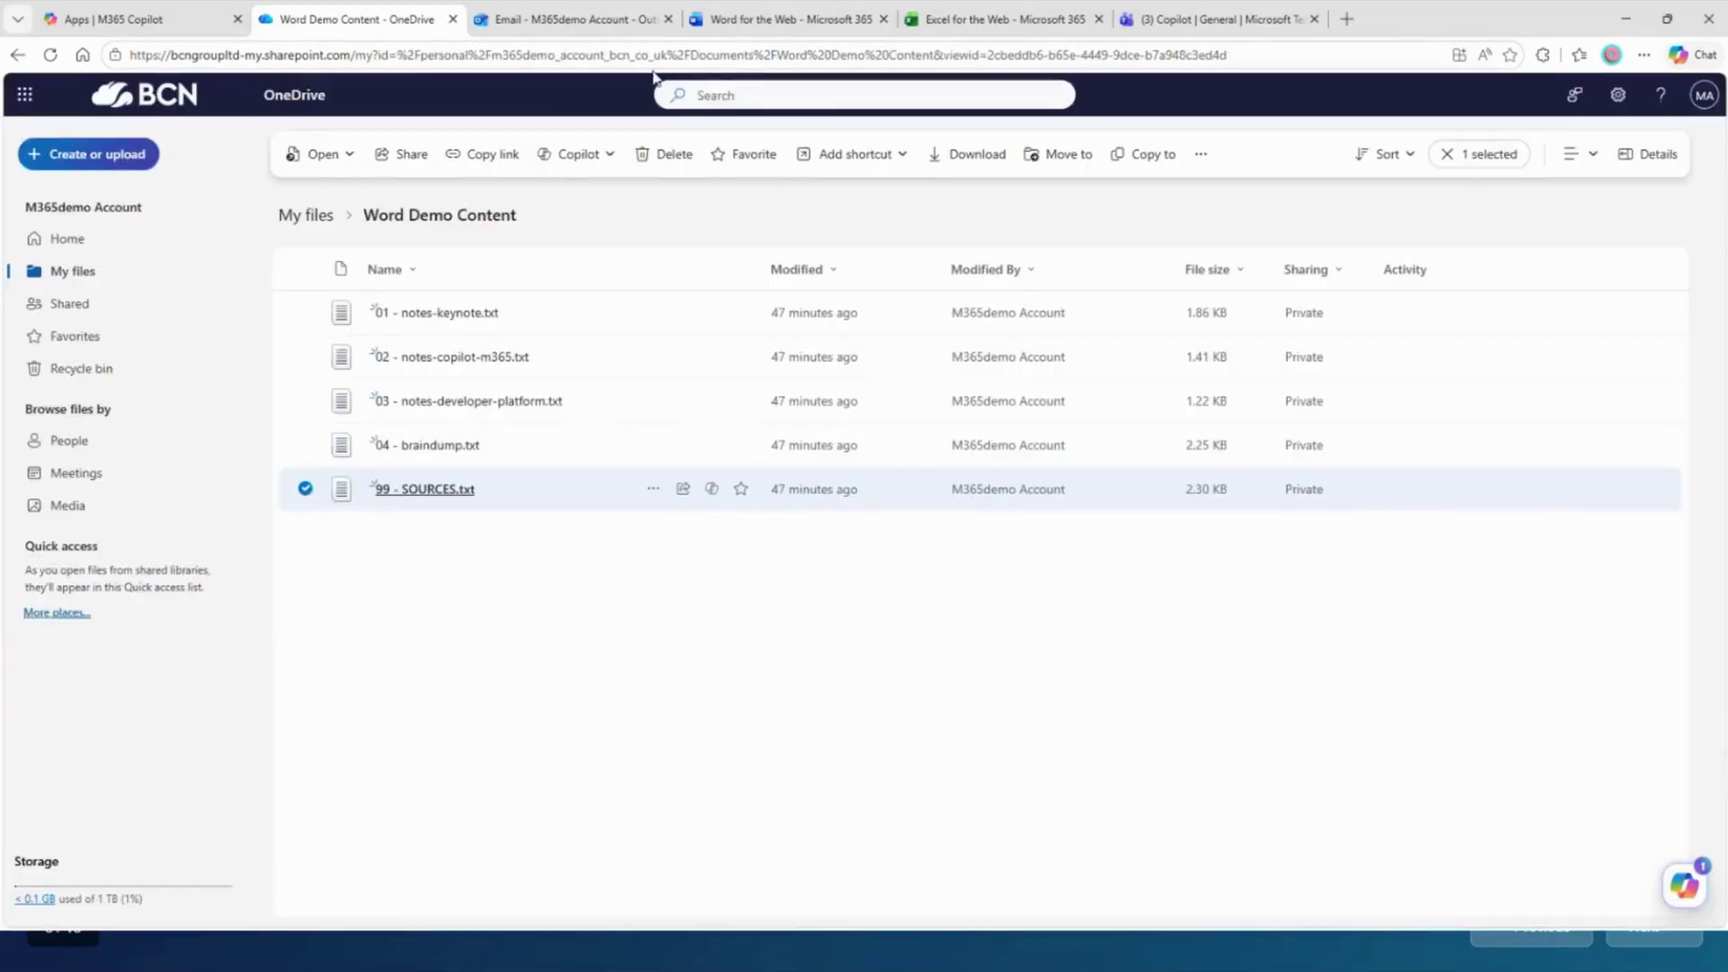
# - Switch to Word for the Web, create a blank document and open the Copilot chat beside it
pyautogui.click(581, 21)
pyautogui.click(774, 27)
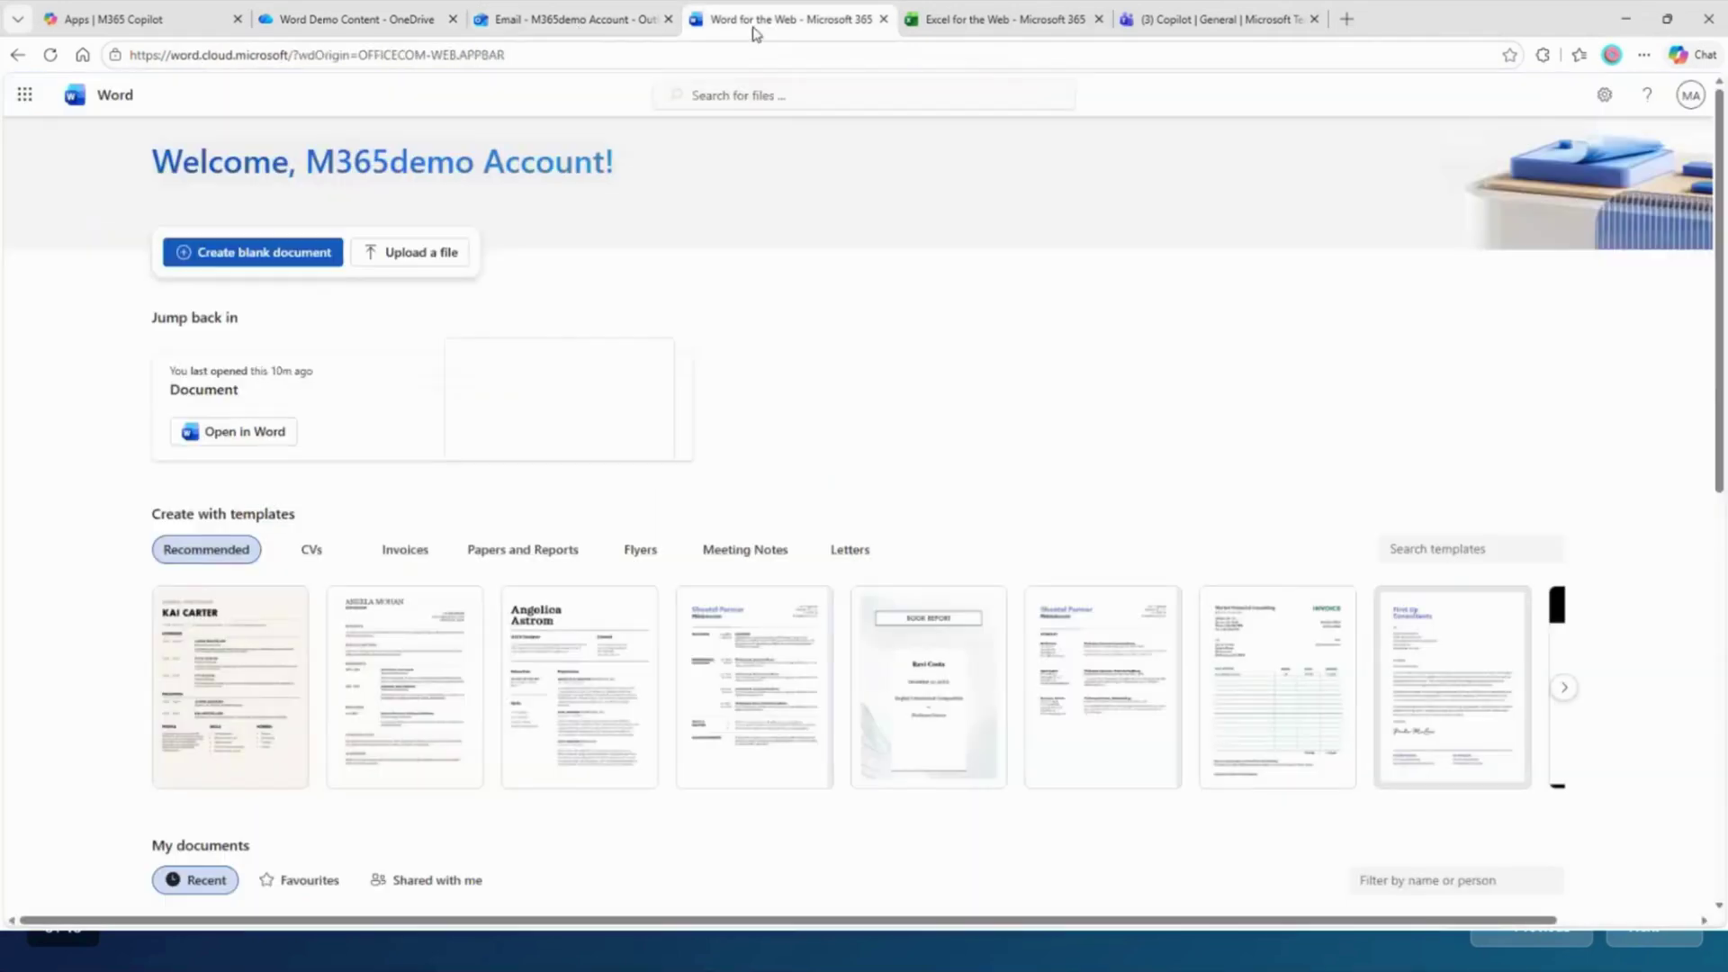
pyautogui.click(276, 267)
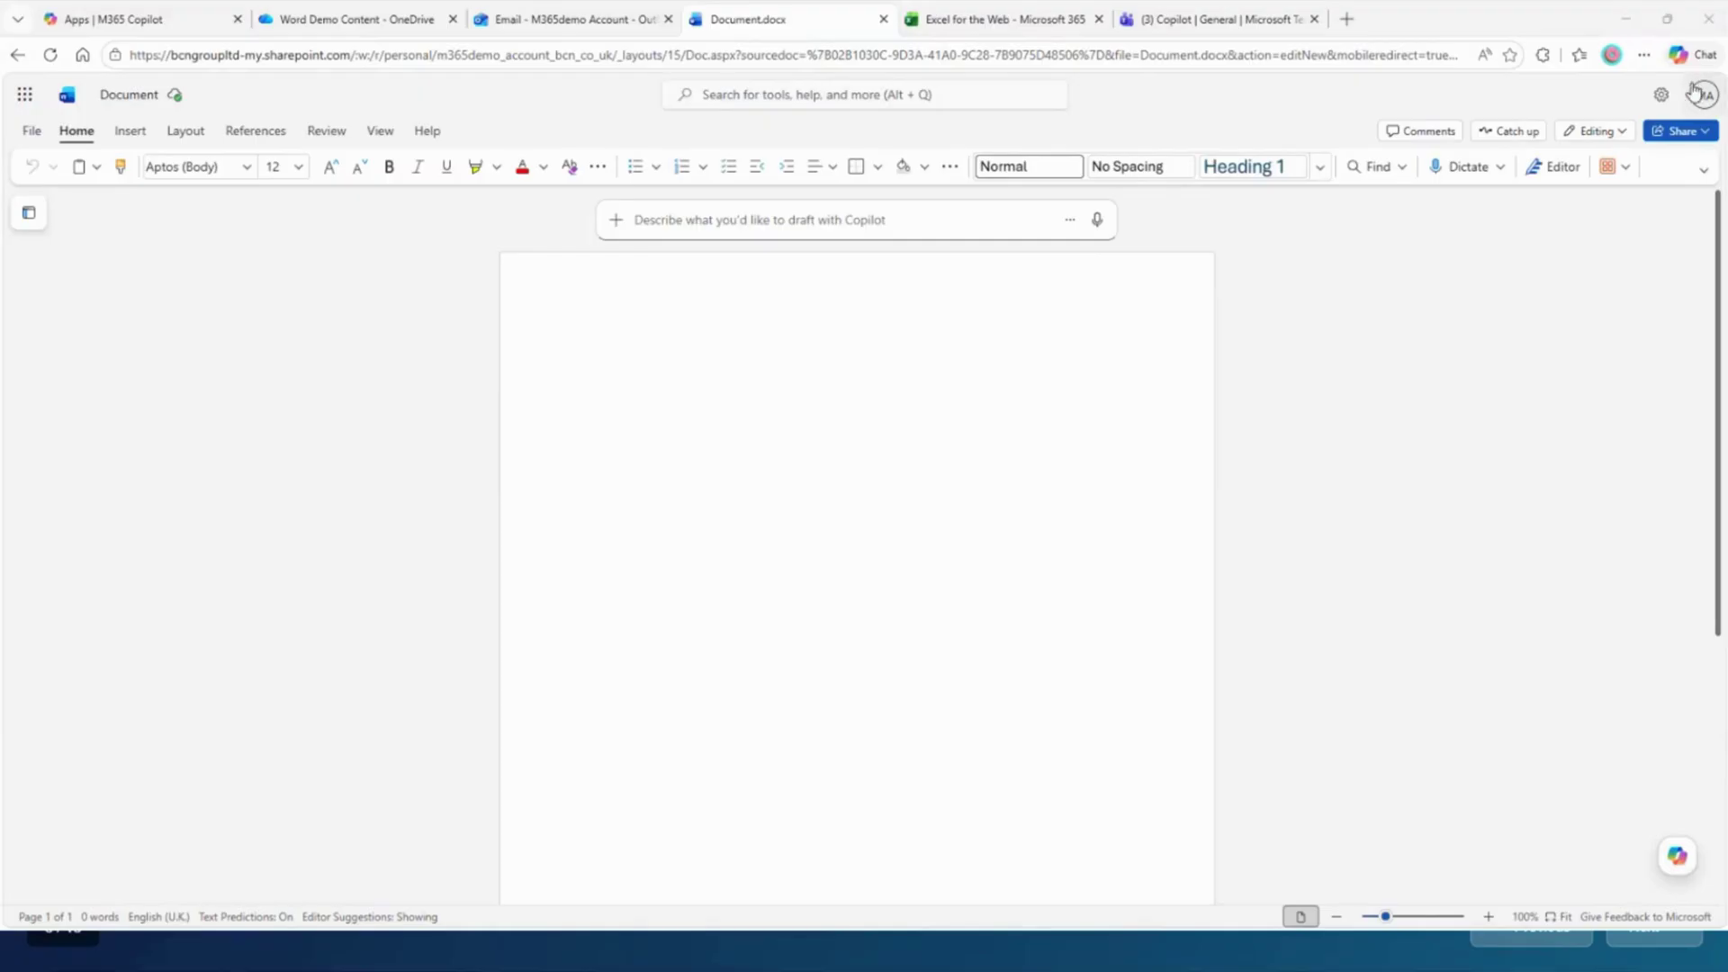
pyautogui.click(1679, 859)
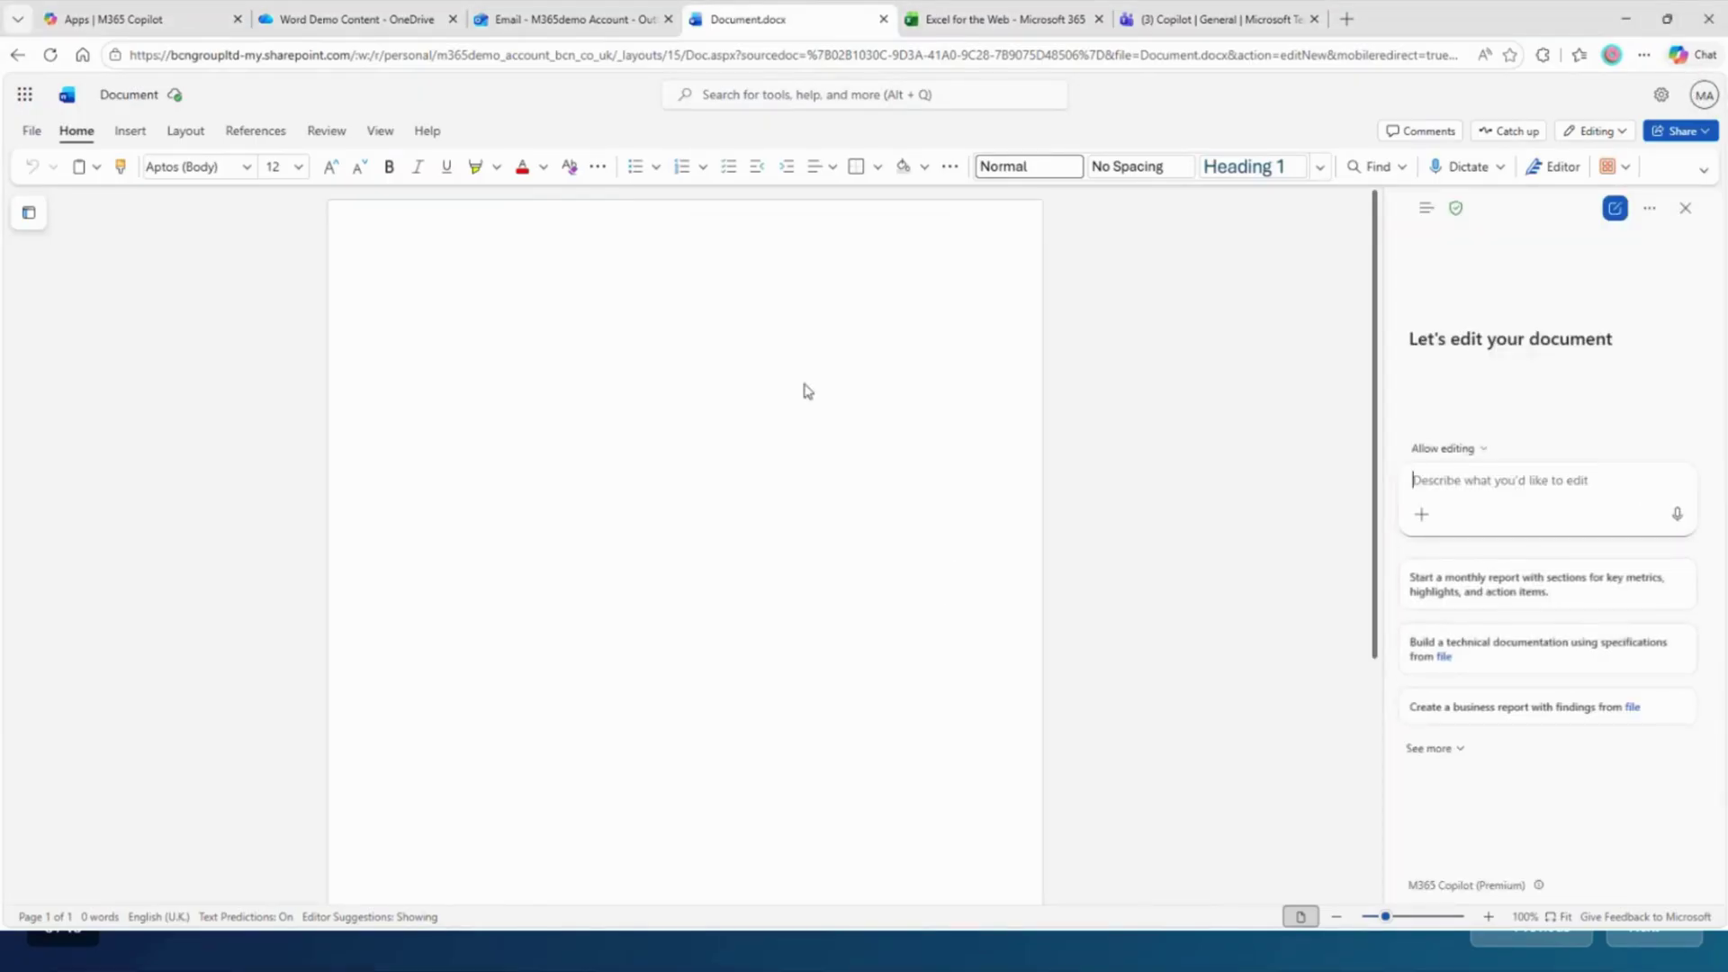
pyautogui.click(1684, 208)
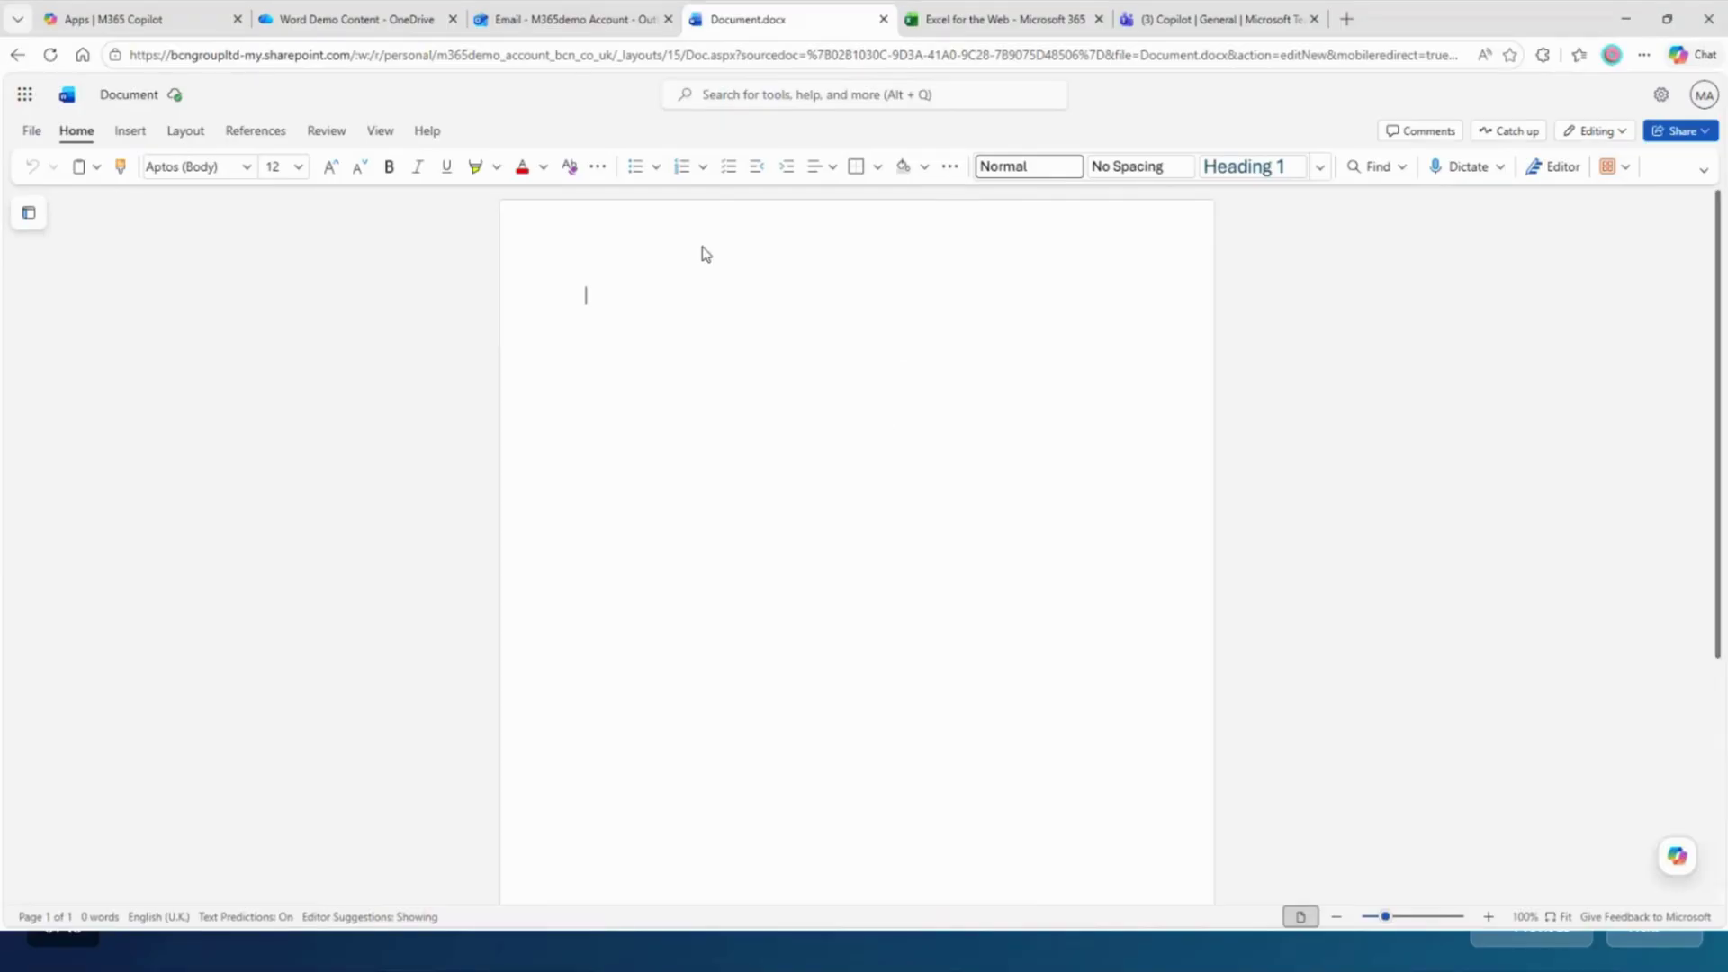
pyautogui.click(1678, 856)
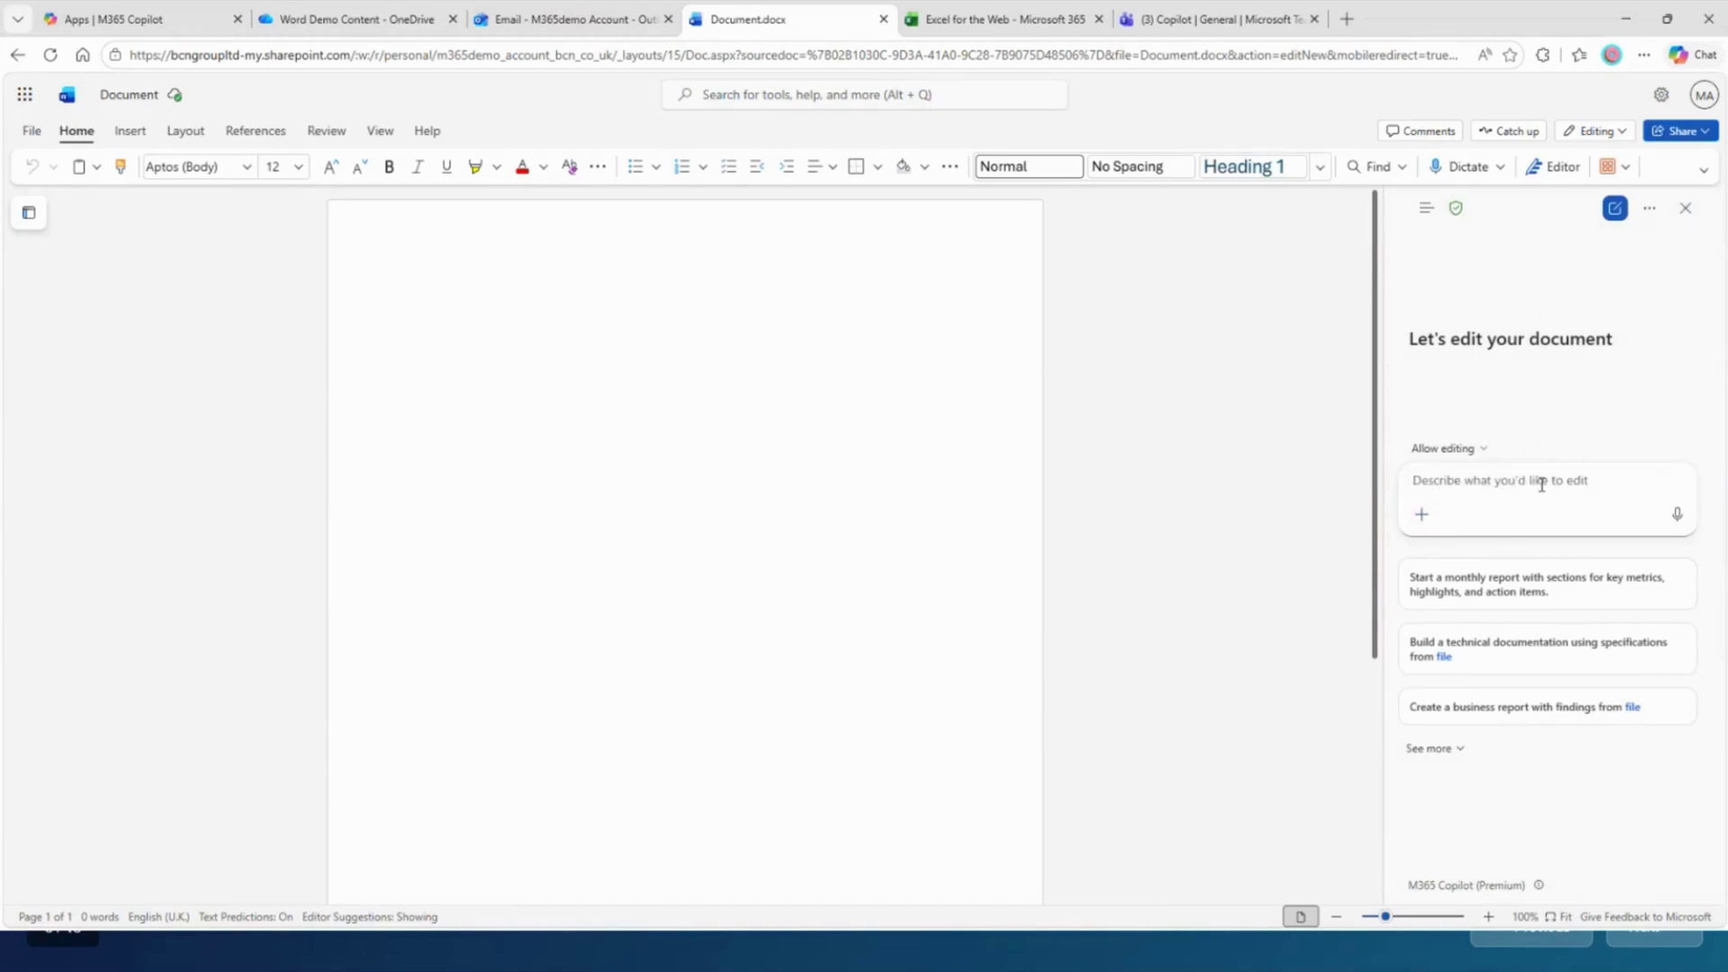
pyautogui.write('/')
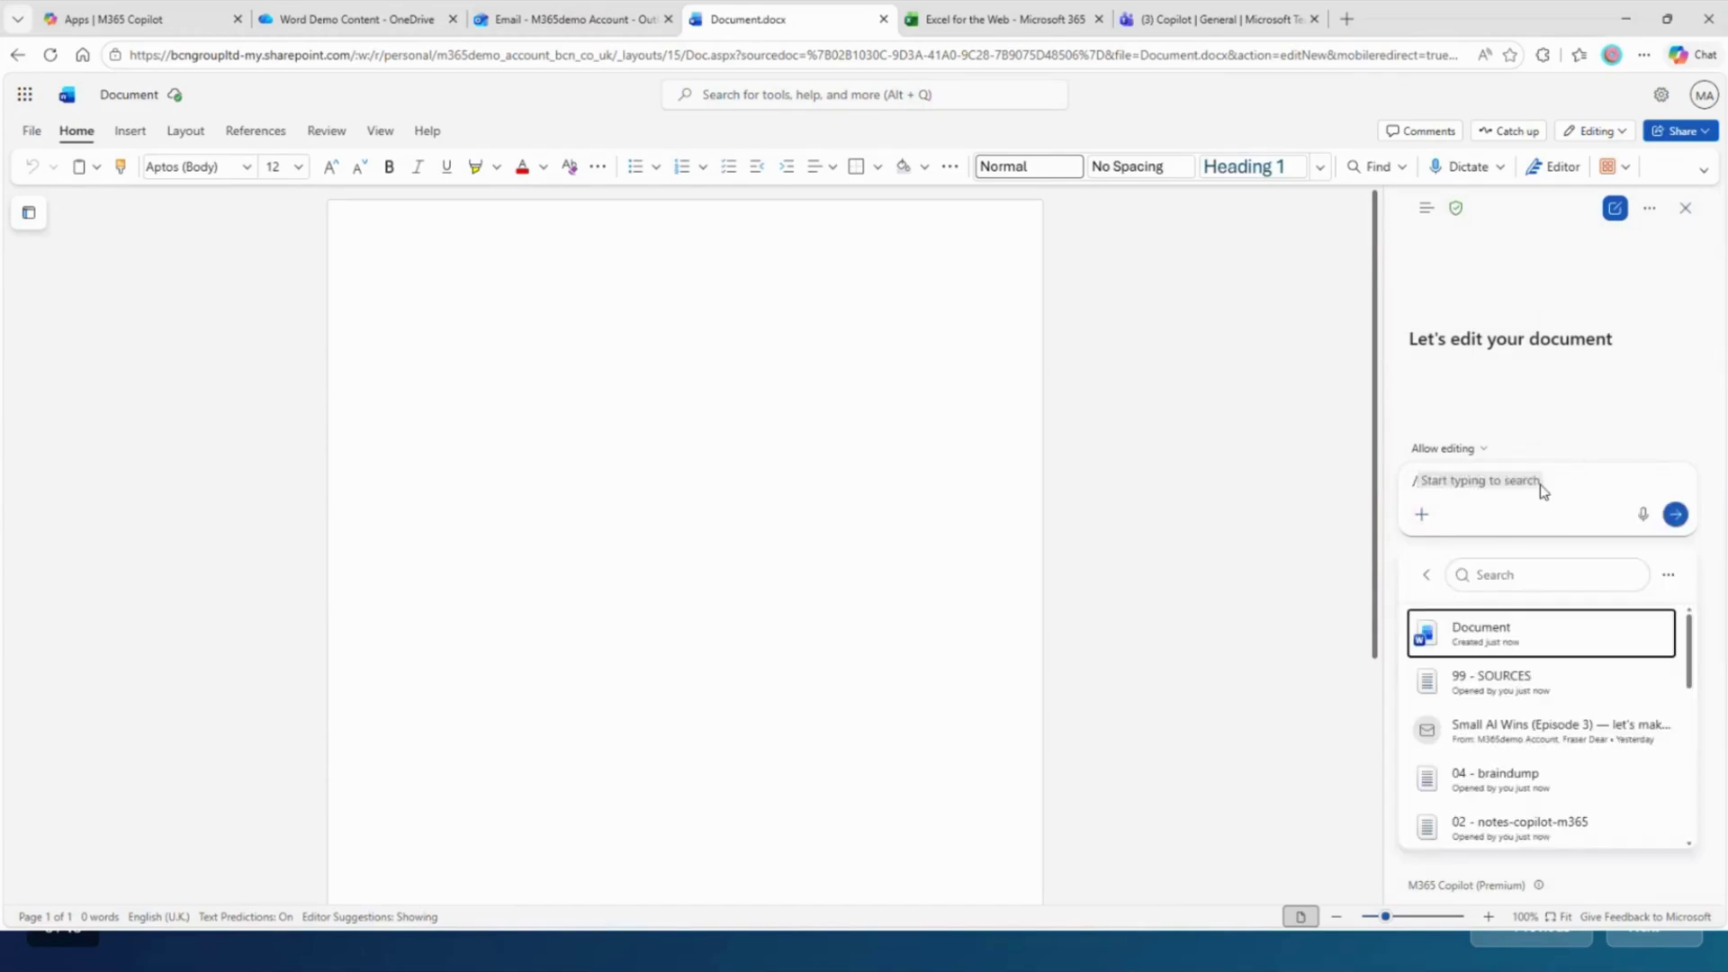
pyautogui.scroll(-4, 1485, 744)
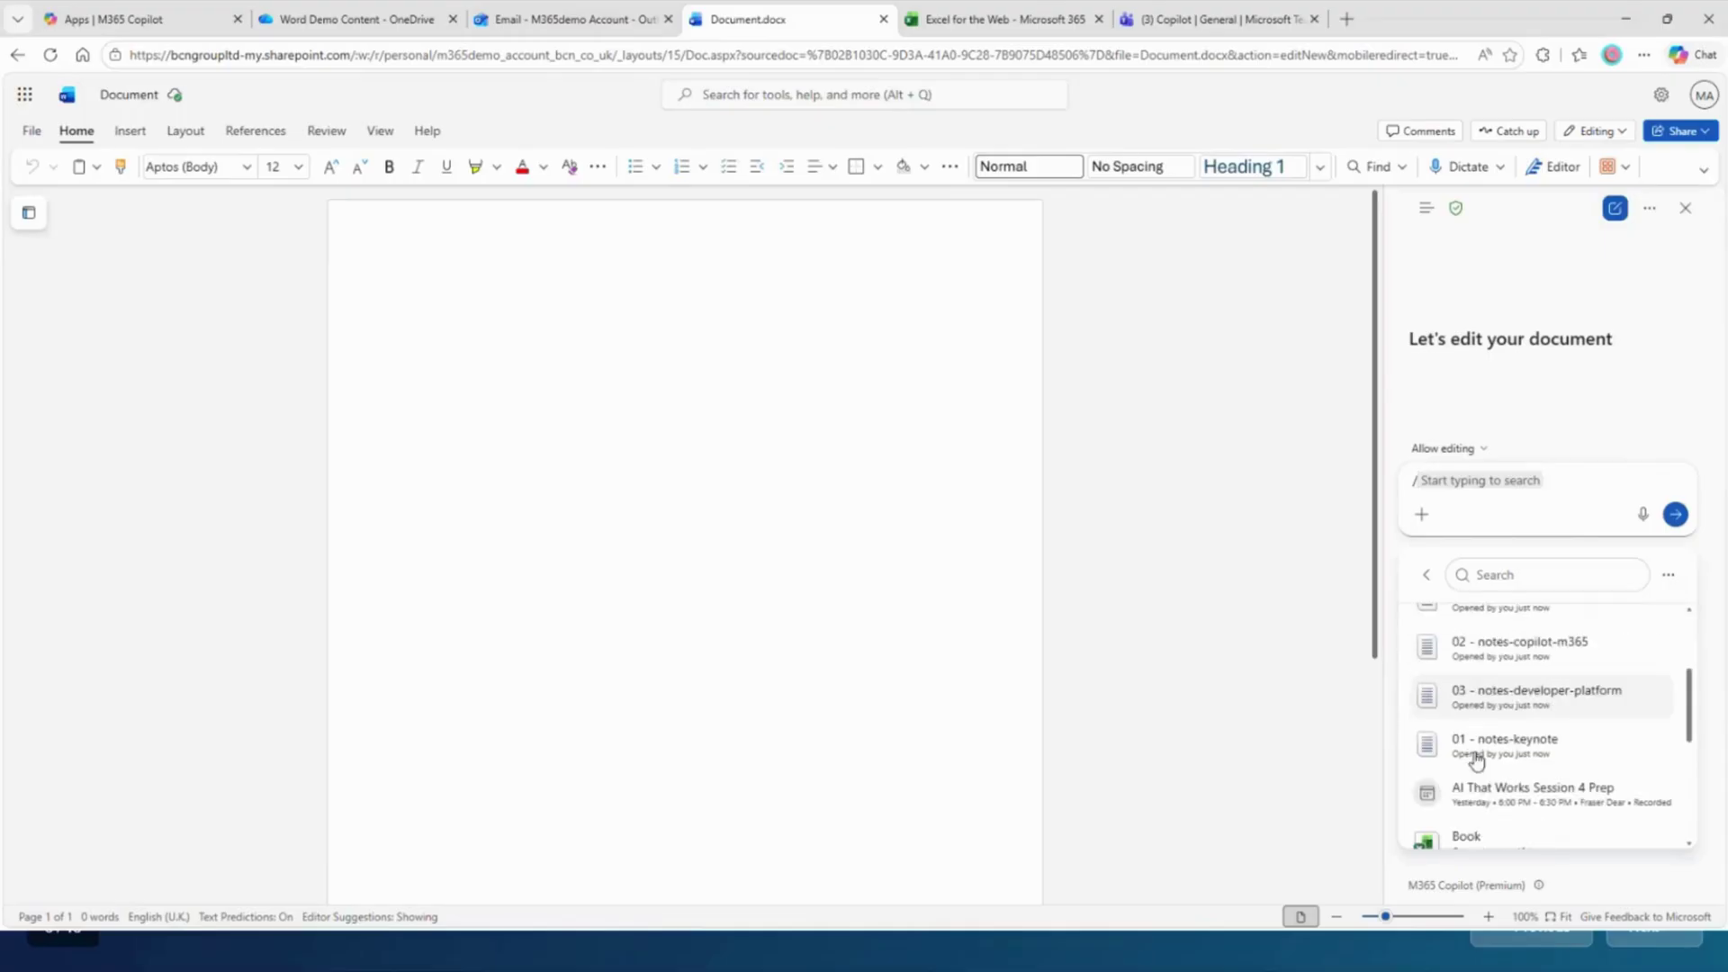
pyautogui.scroll(4, 1509, 664)
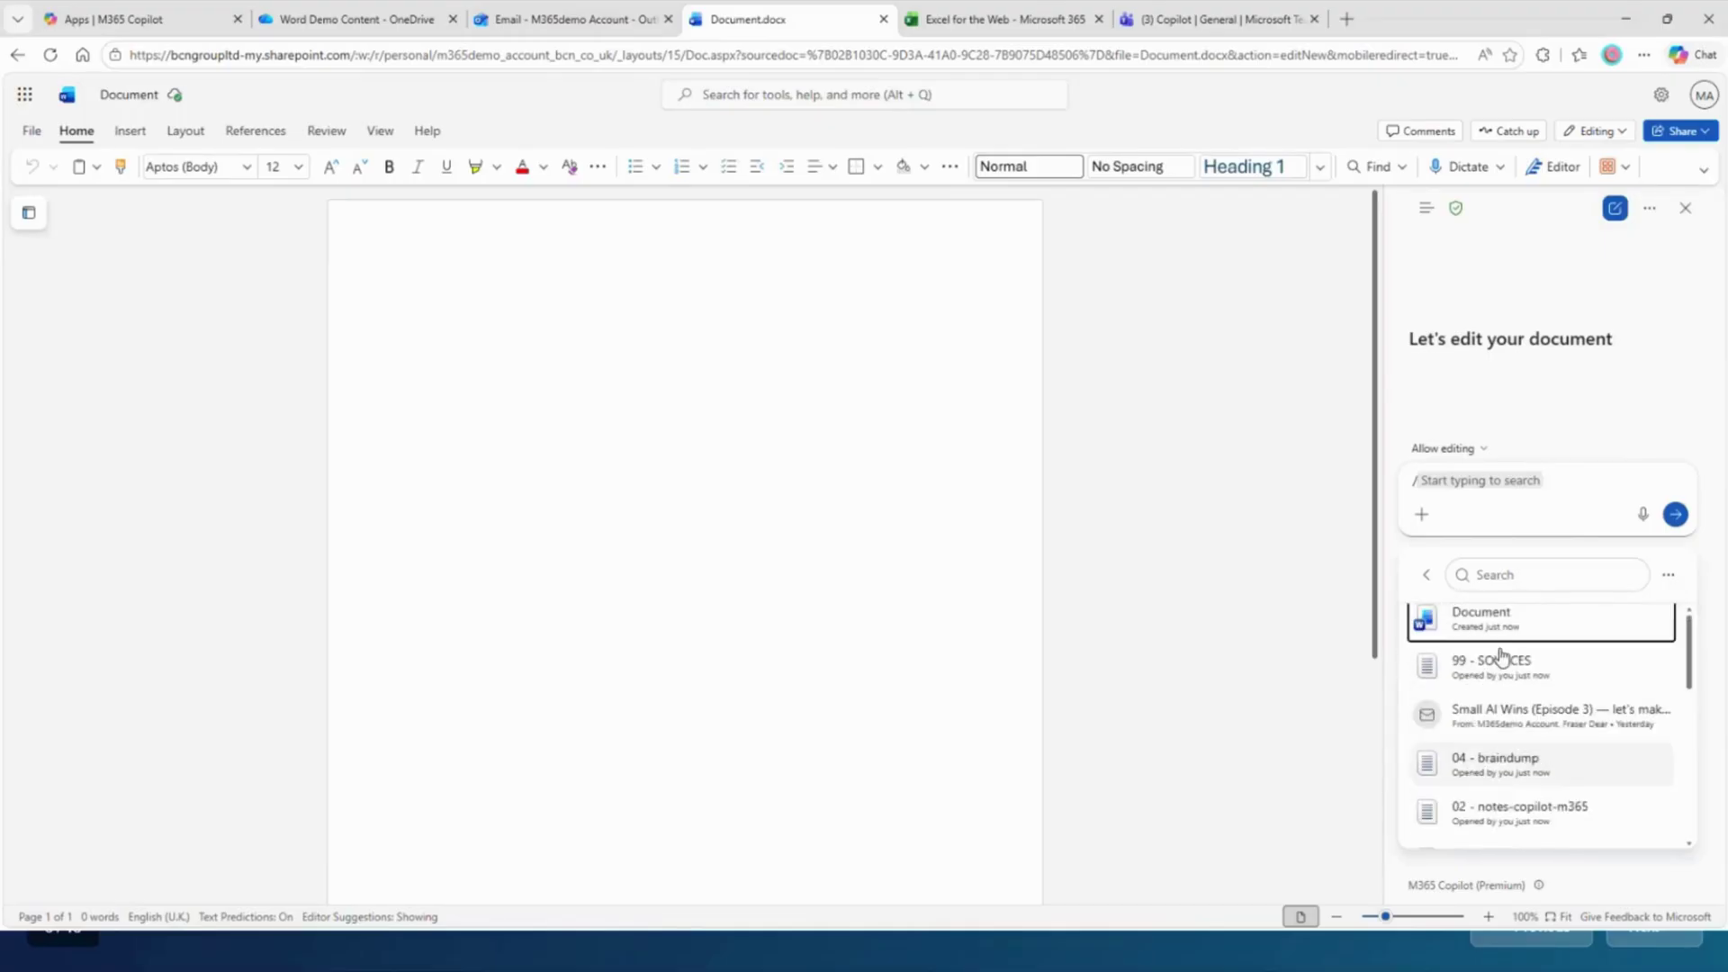
pyautogui.click(1455, 522)
# - Attach the cloud files 01 - notes-keynote, 02 - notes-copilot-m365, 03 - notes-developer-platform, 04 - braindump and 99 - SOURCES to the Copilot prompt
pyautogui.click(1422, 515)
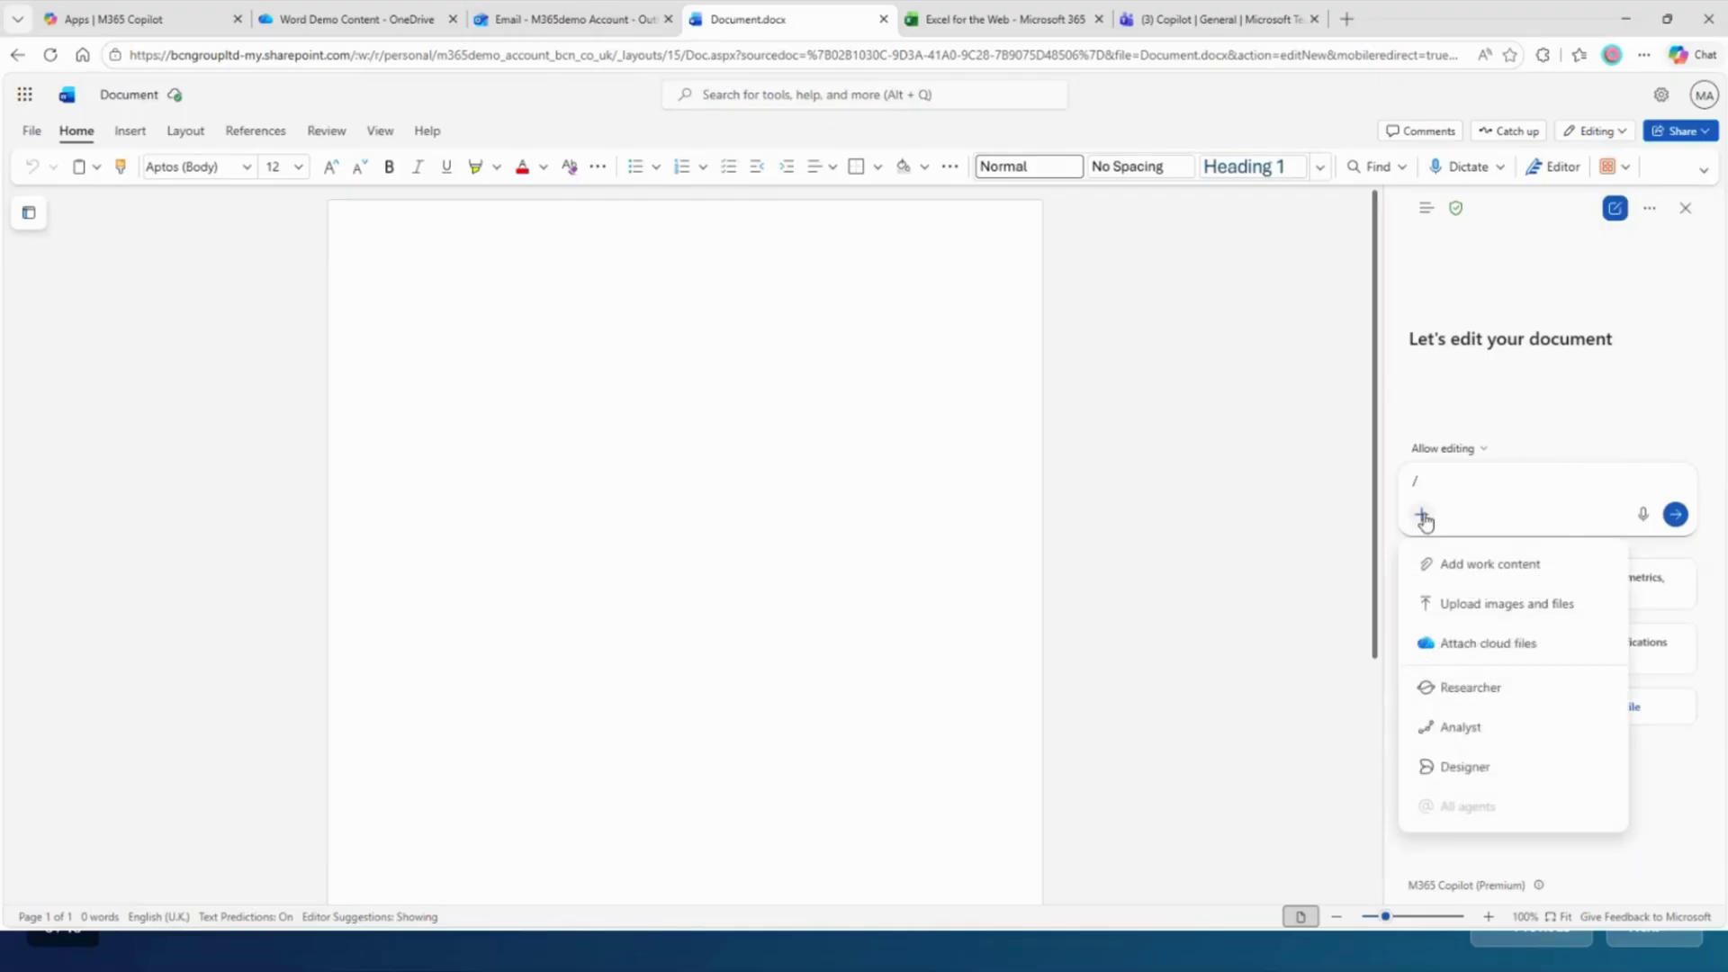
pyautogui.click(1472, 648)
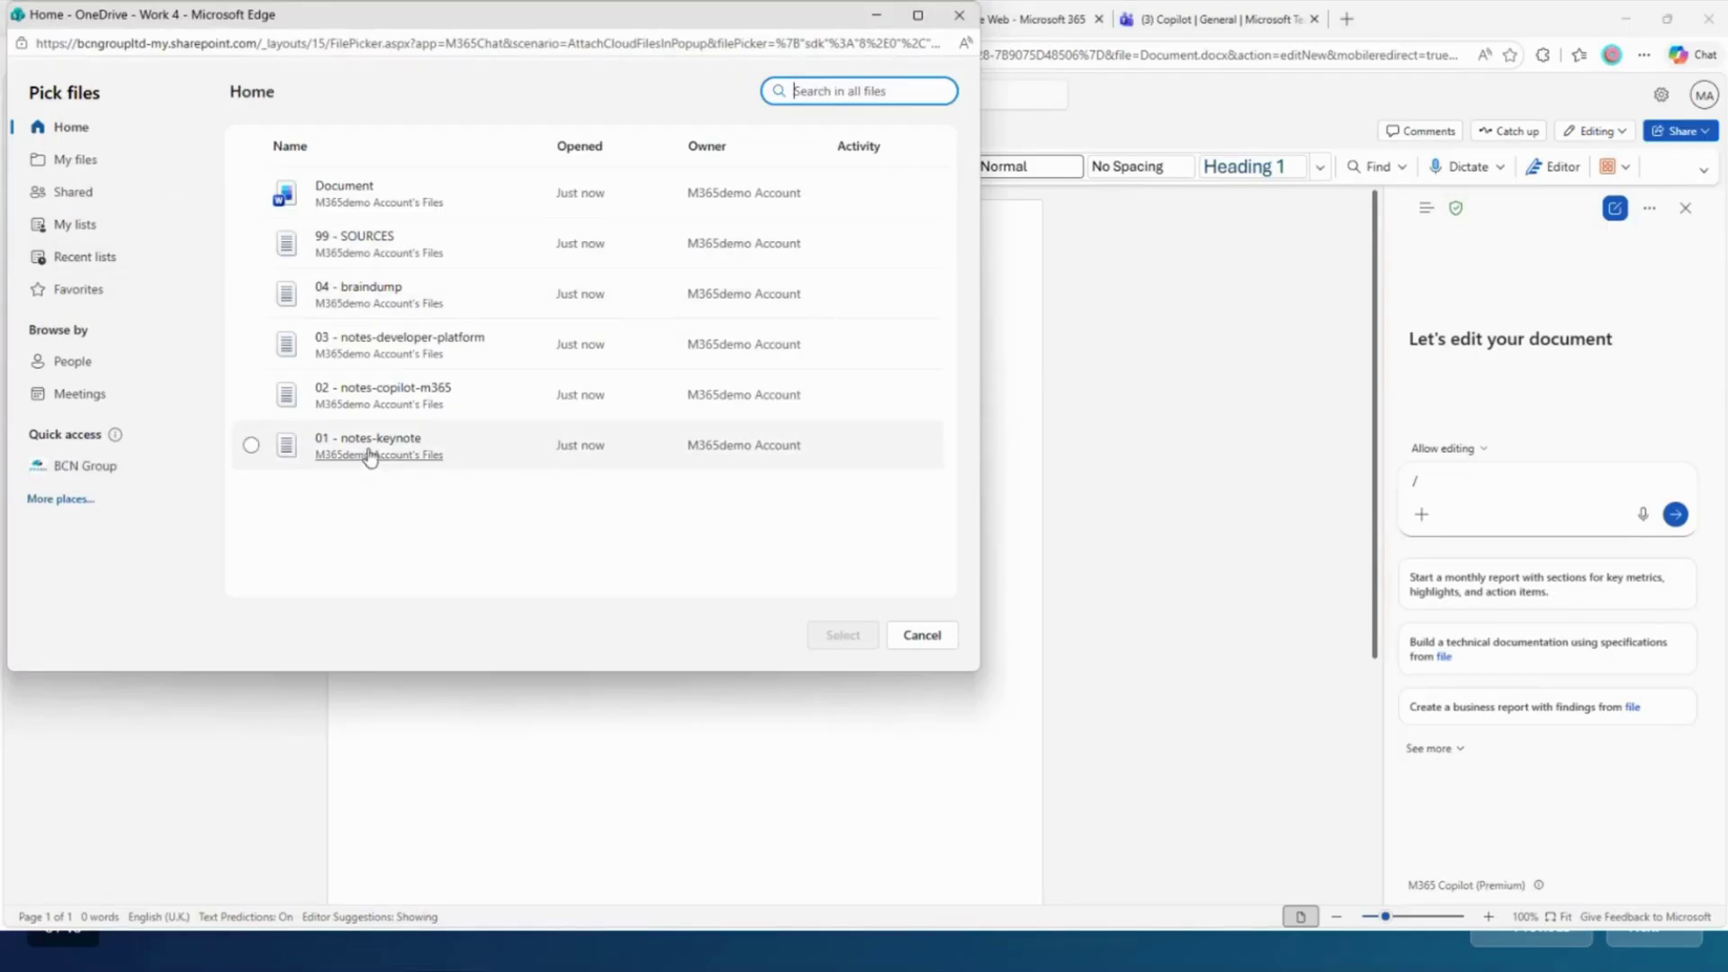
pyautogui.click(251, 445)
pyautogui.click(251, 394)
pyautogui.click(251, 343)
pyautogui.click(251, 294)
pyautogui.click(251, 243)
pyautogui.click(819, 634)
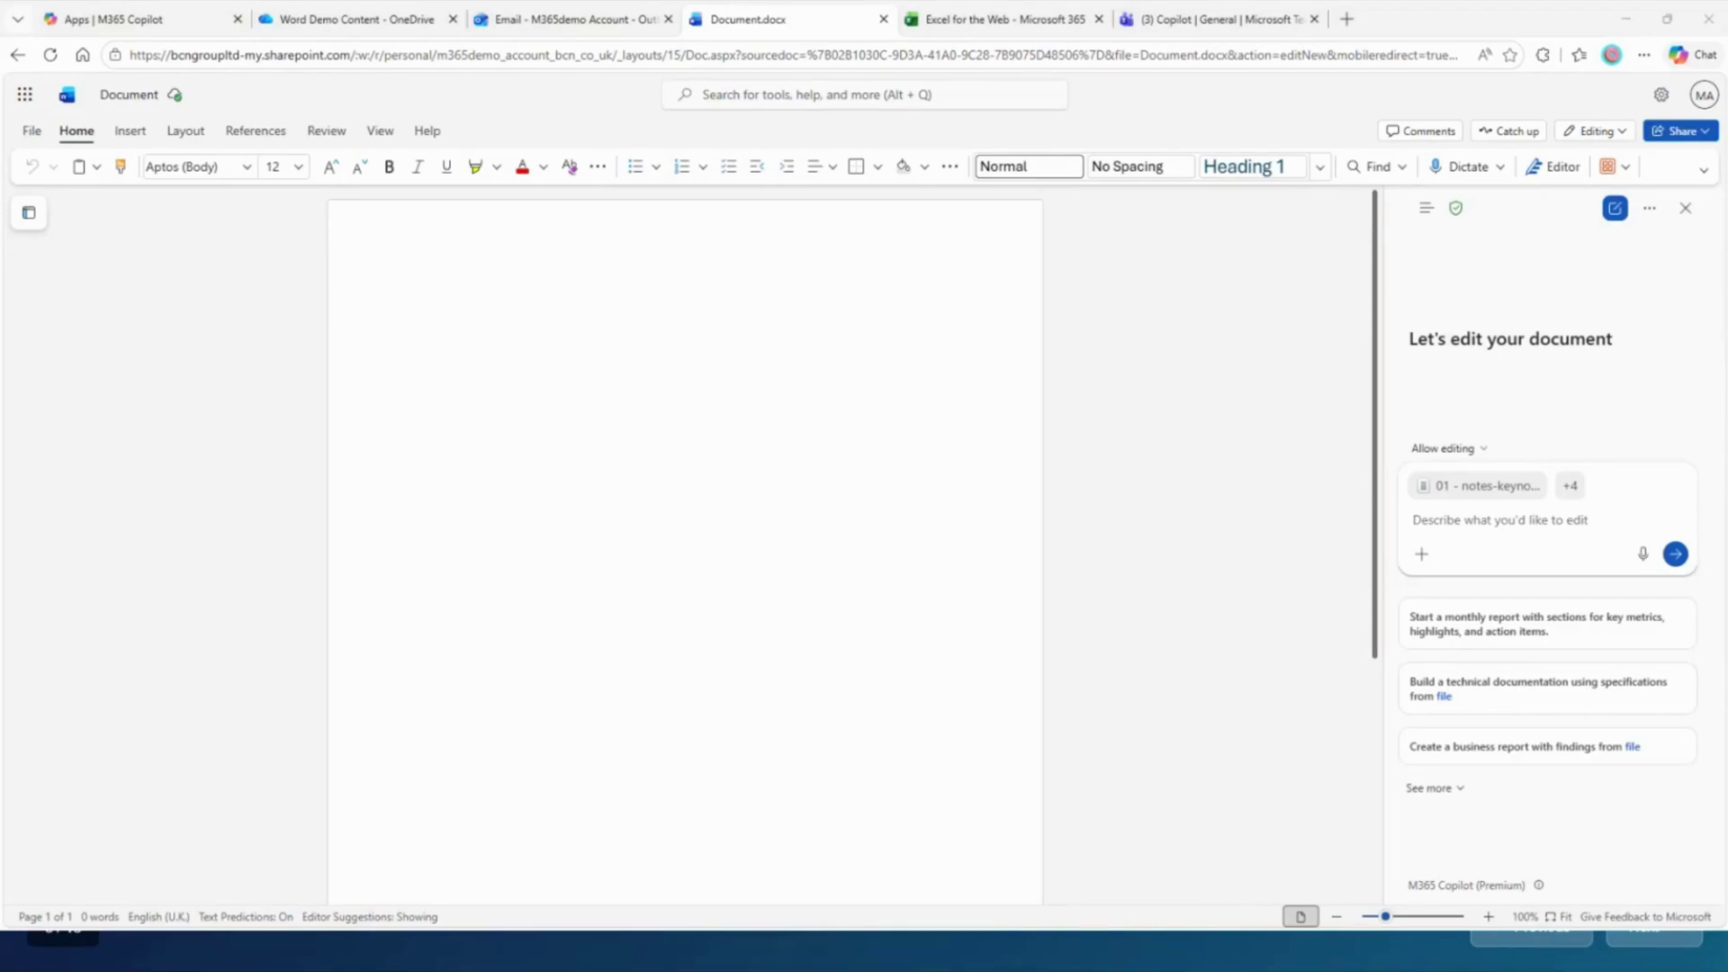
# - Paste and submit the prepared Context, Role, Action, Format and Tone prompt asking for a "Microsoft Build 2026 — Executive Summary" from the attached notes
pyautogui.click(1470, 518)
pyautogui.hotkey('ctrl', 'v')
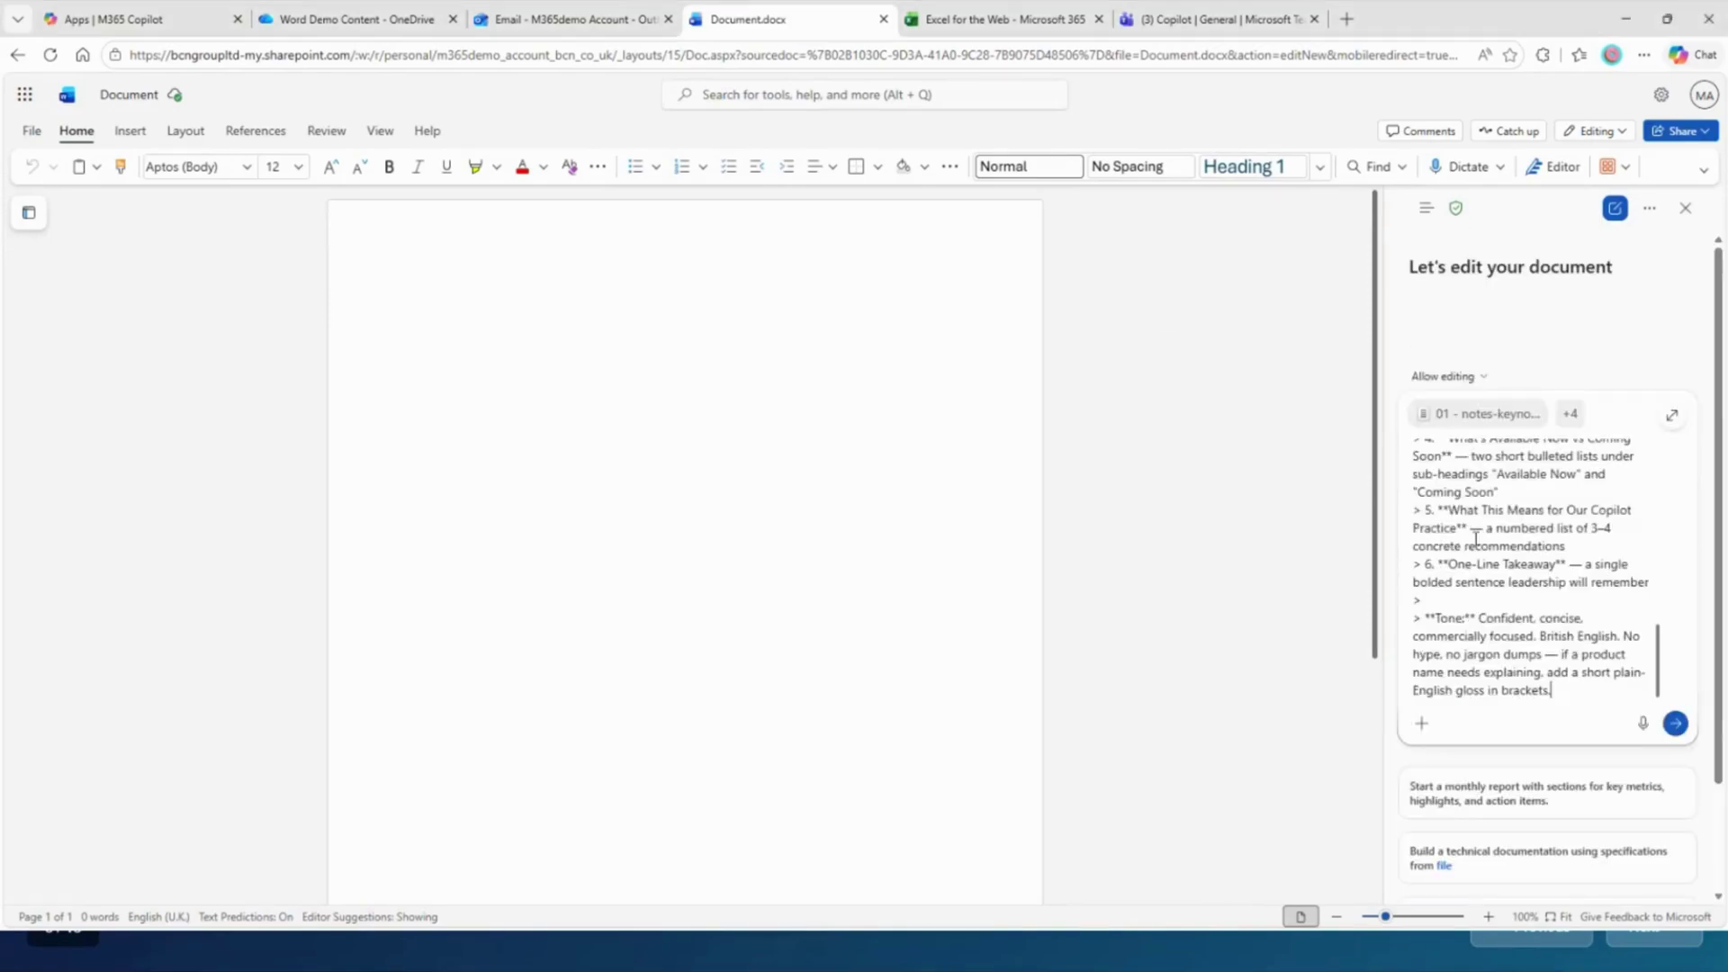
pyautogui.scroll(10, 1608, 558)
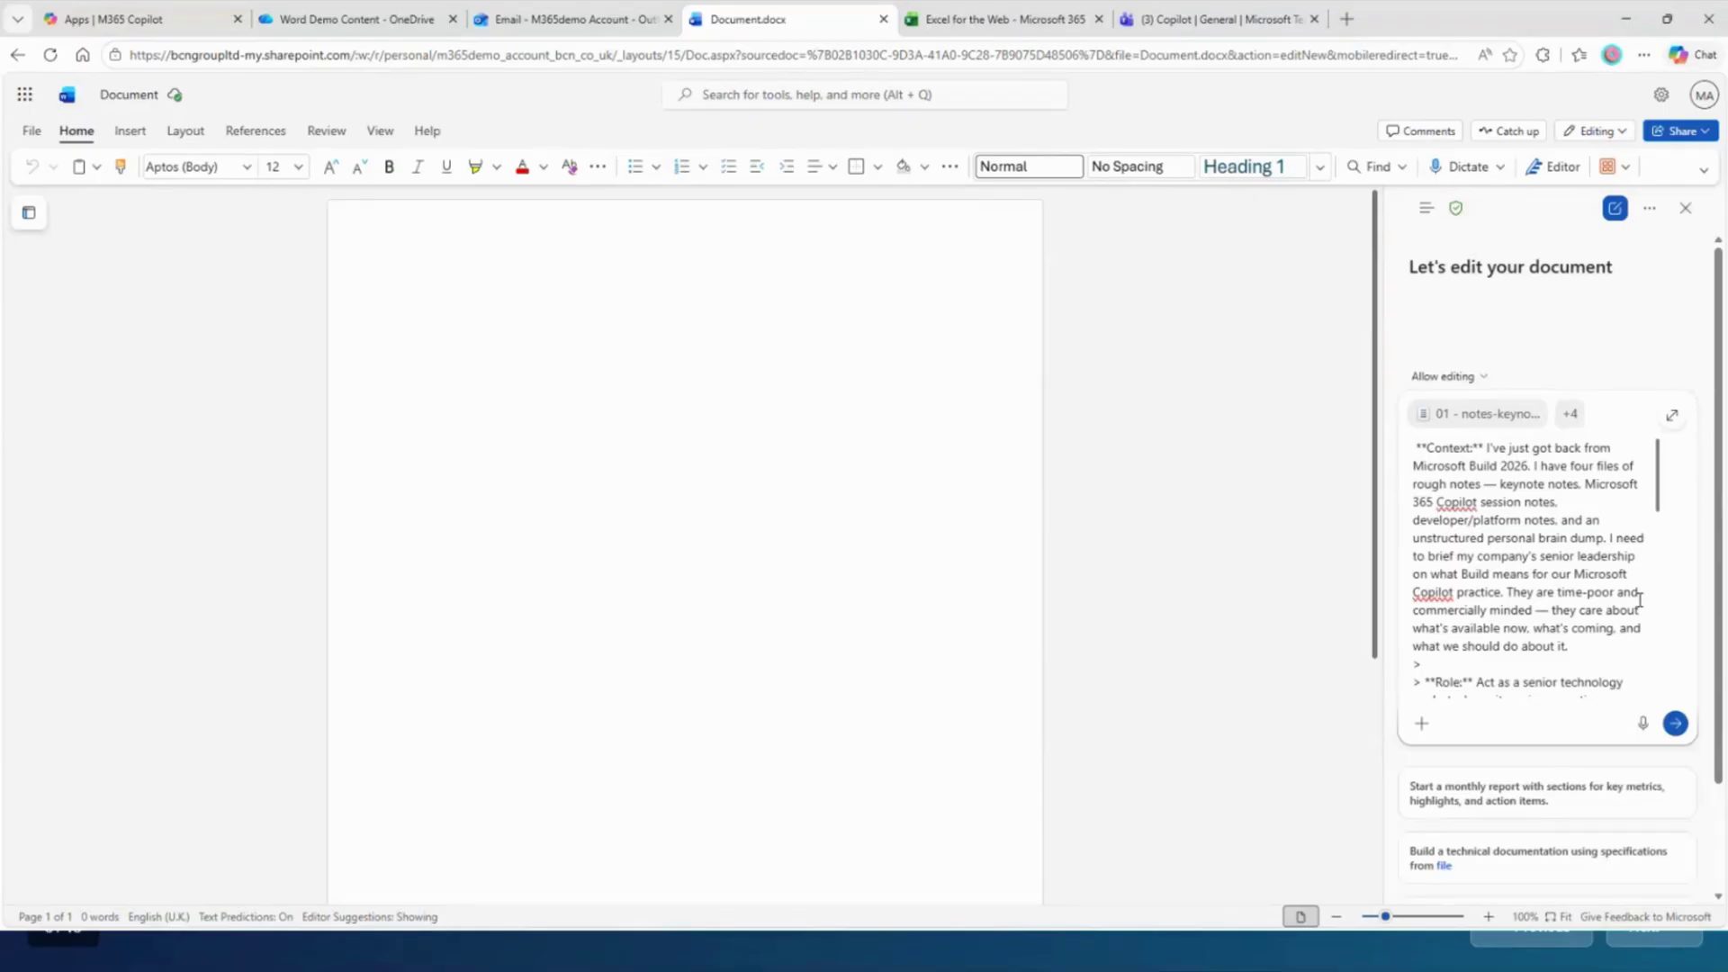
pyautogui.click(1676, 724)
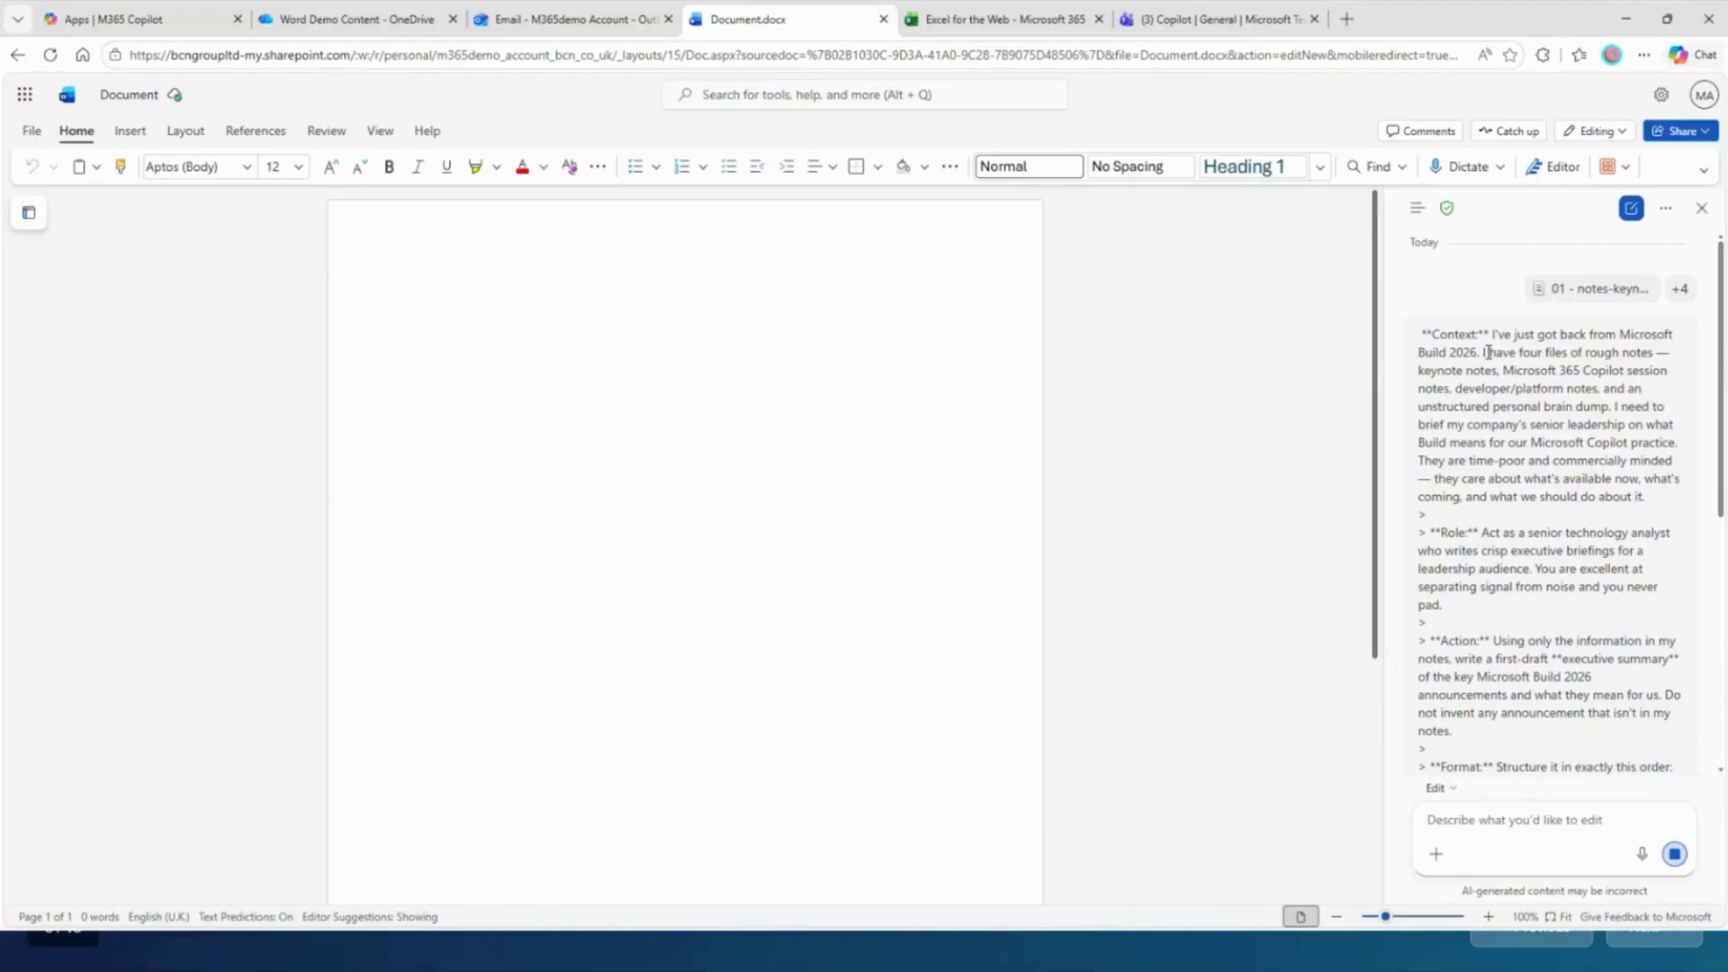
# - Review the submitted prompt's Role, Action, Format and Tone sections in the chat, down to Copilot's reply about the draft
pyautogui.moveTo(1721, 349); pyautogui.dragTo(1722, 414)
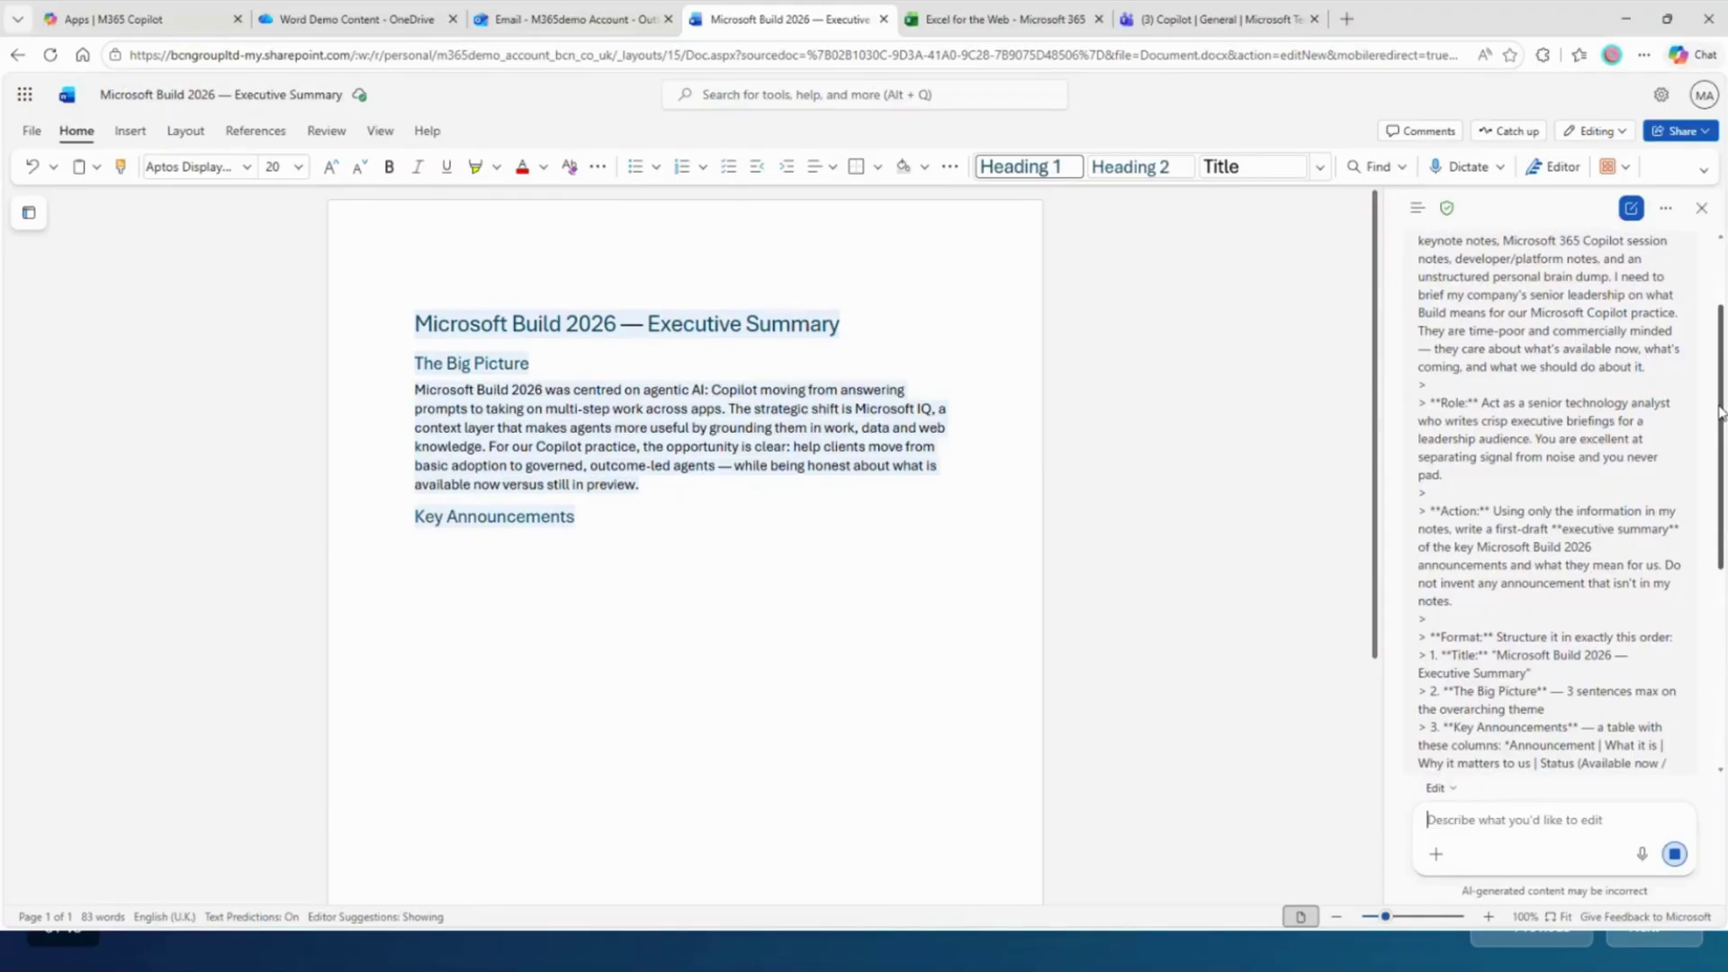
pyautogui.moveTo(1720, 412); pyautogui.dragTo(1712, 468)
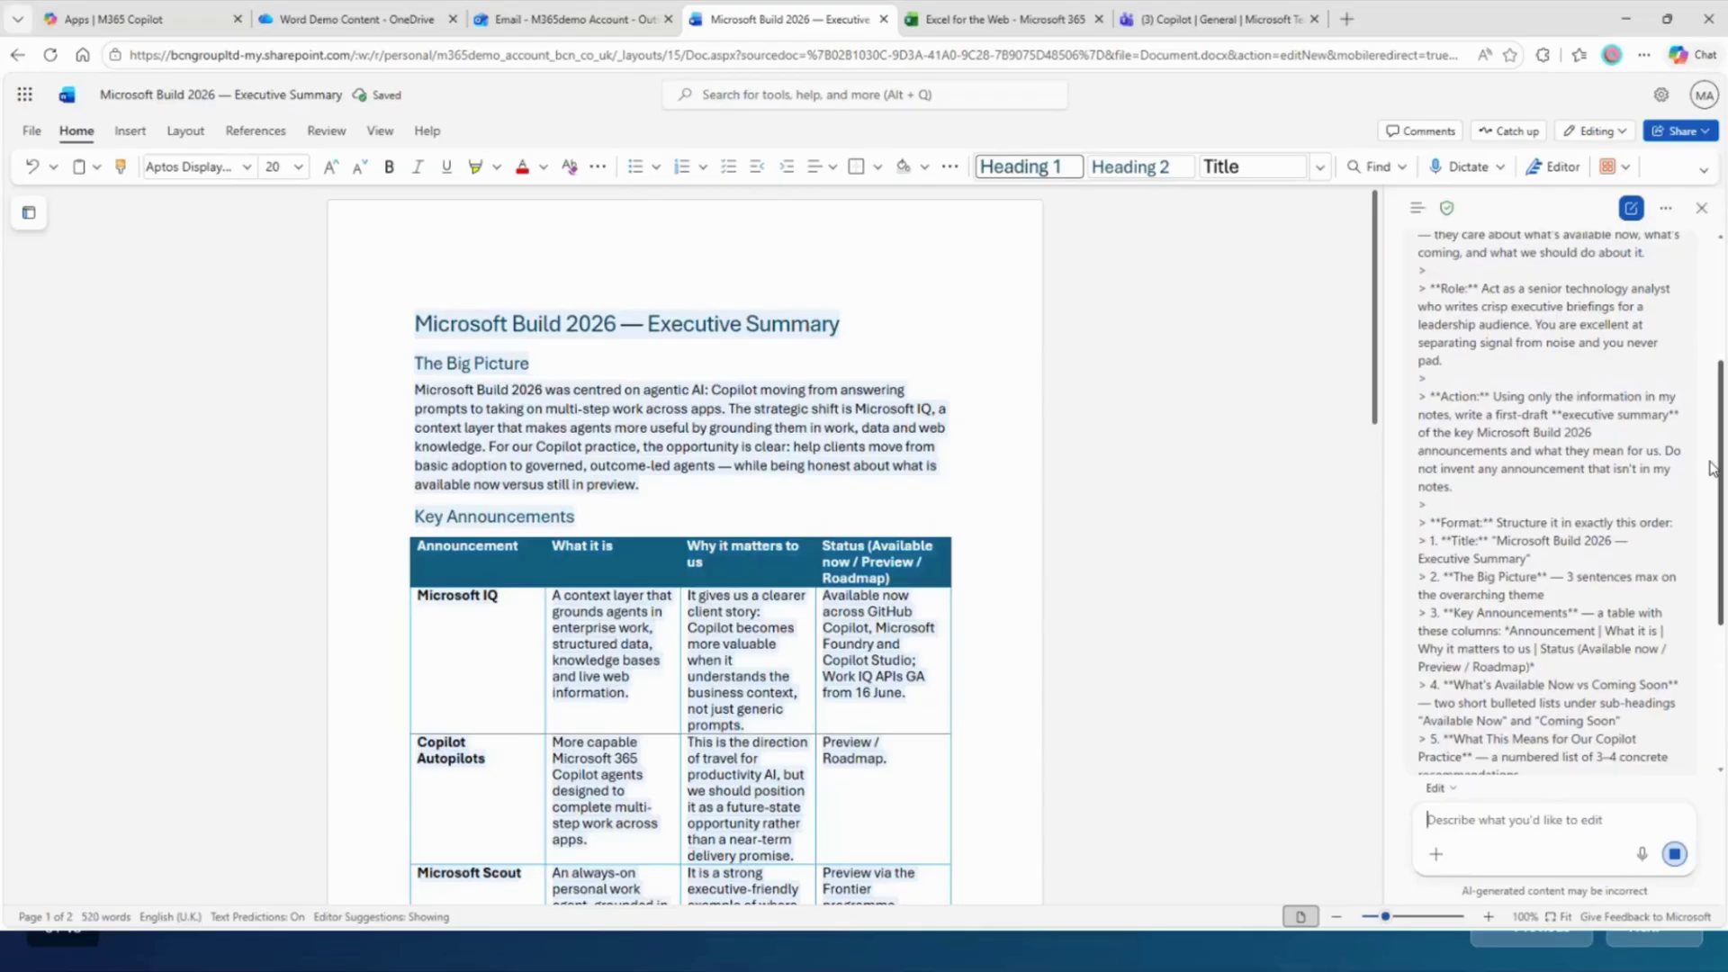
pyautogui.moveTo(1712, 468); pyautogui.dragTo(1715, 531)
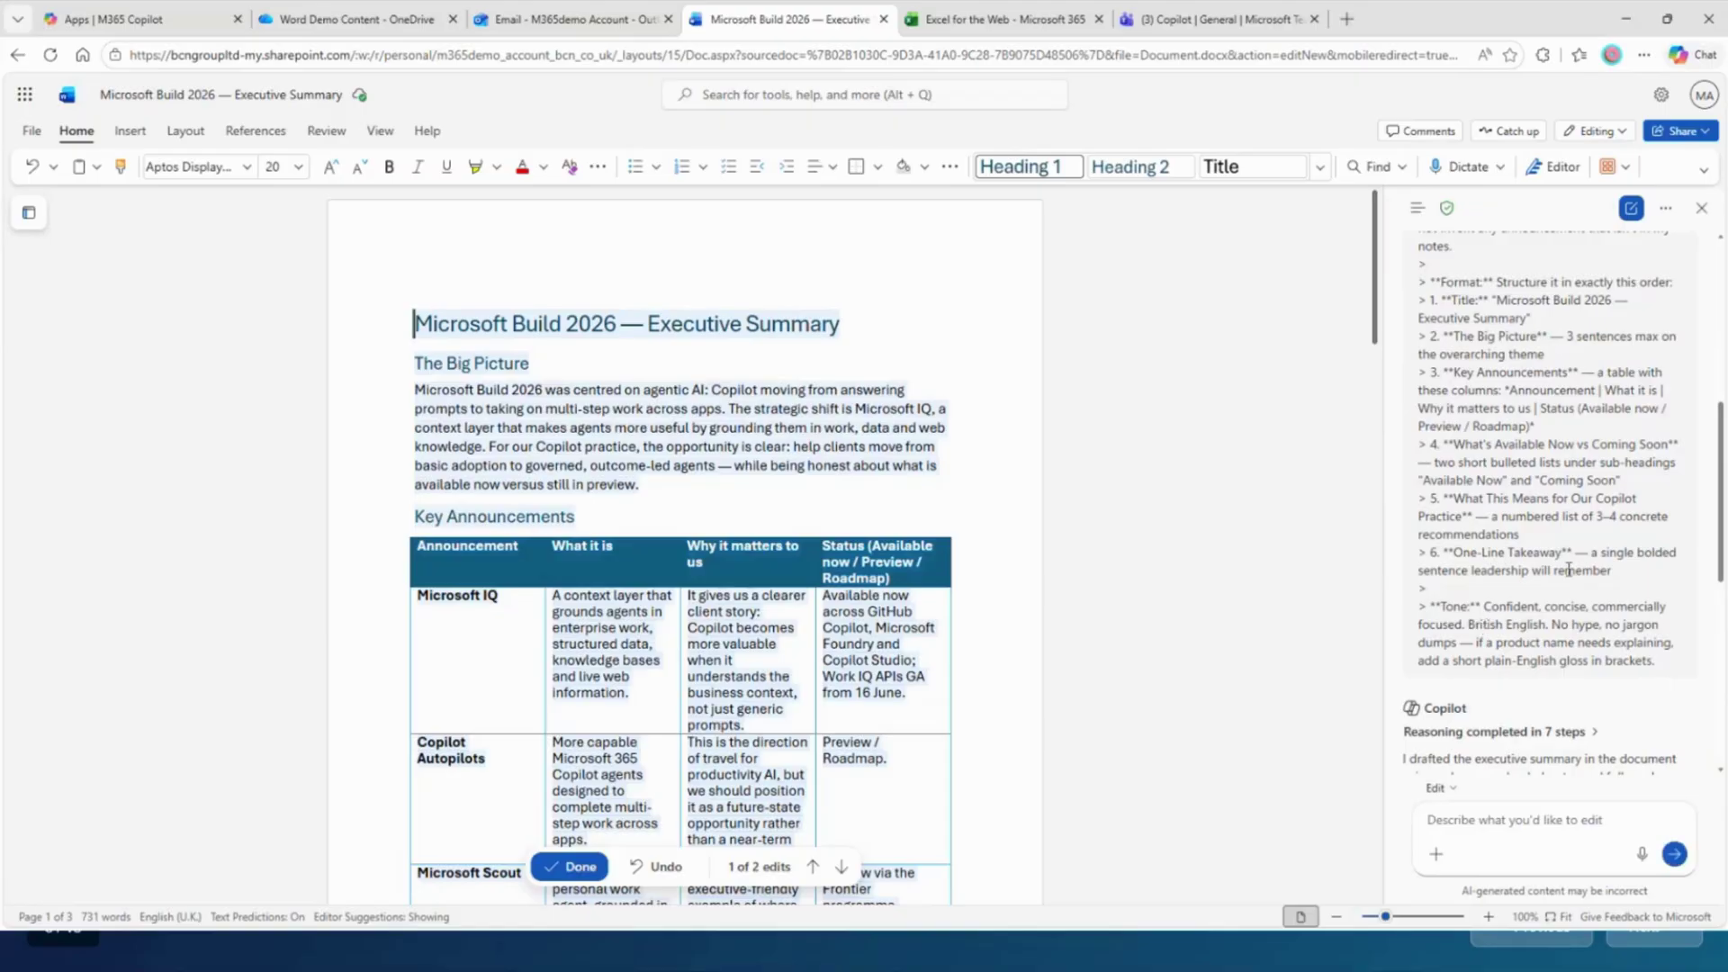
pyautogui.scroll(-3, 1487, 621)
# - Read through the generated executive summary from The Big Picture to the One-Line Takeaway, and return to What's Available Now vs Coming Soon
pyautogui.moveTo(1377, 308)
pyautogui.mouseDown()
pyautogui.moveTo(1402, 820)
pyautogui.moveTo(1364, 309)
pyautogui.mouseUp()
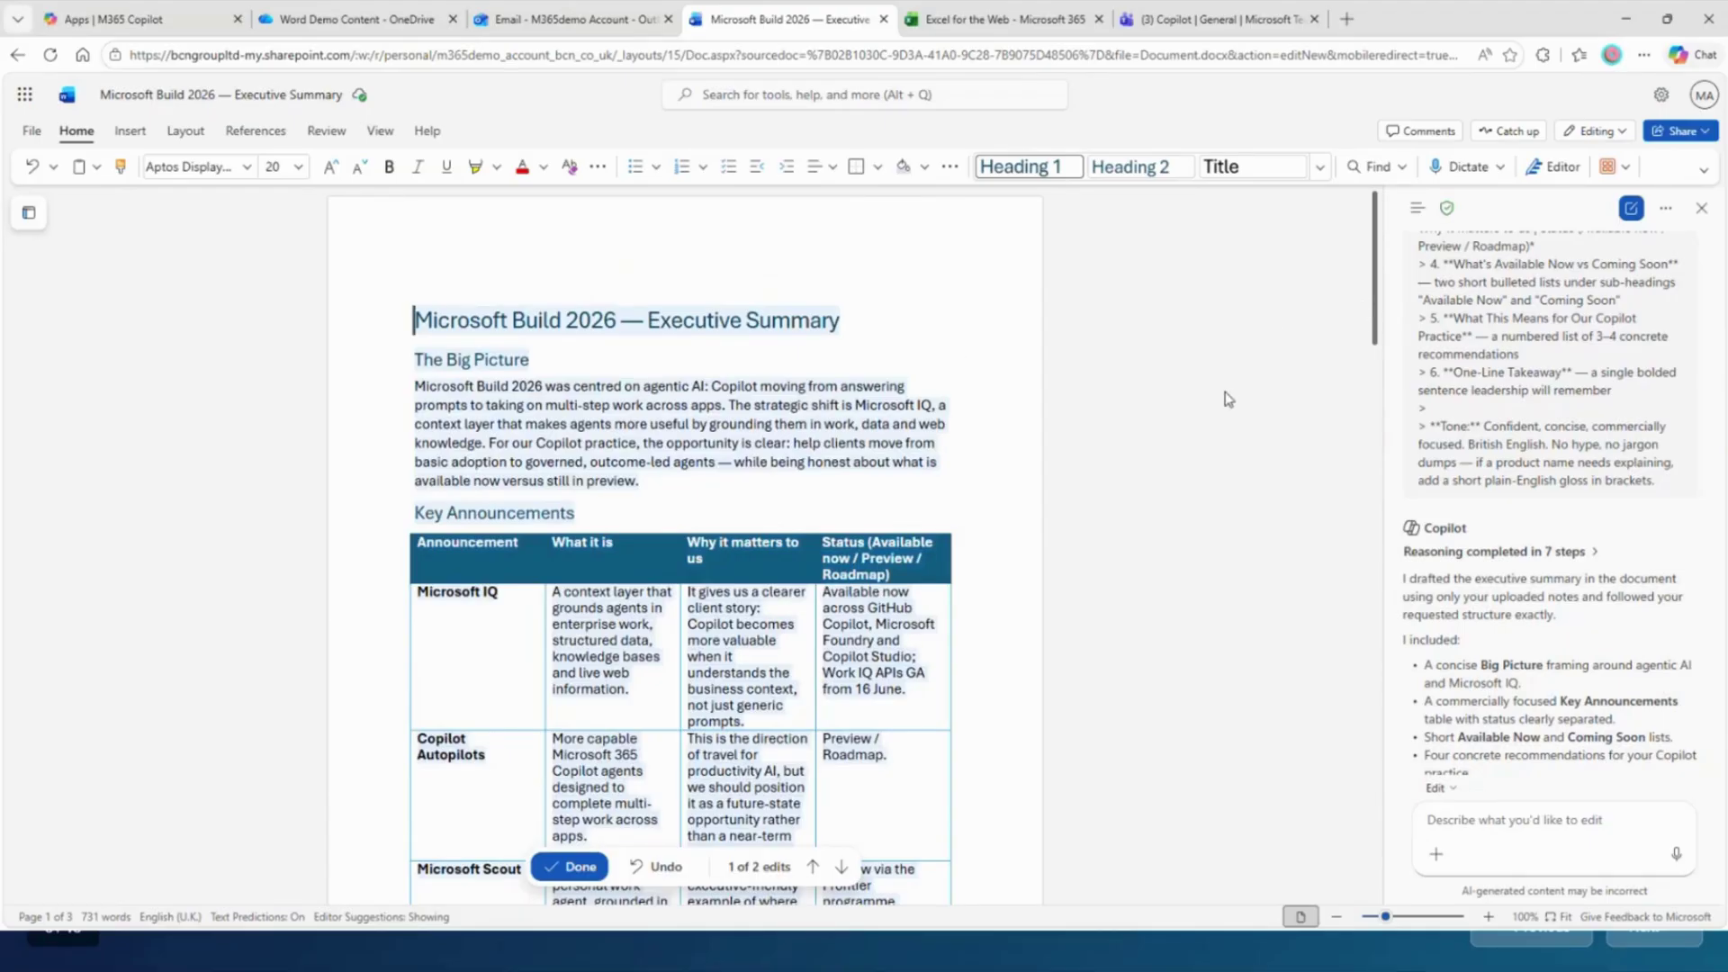
pyautogui.scroll(-2, 1084, 429)
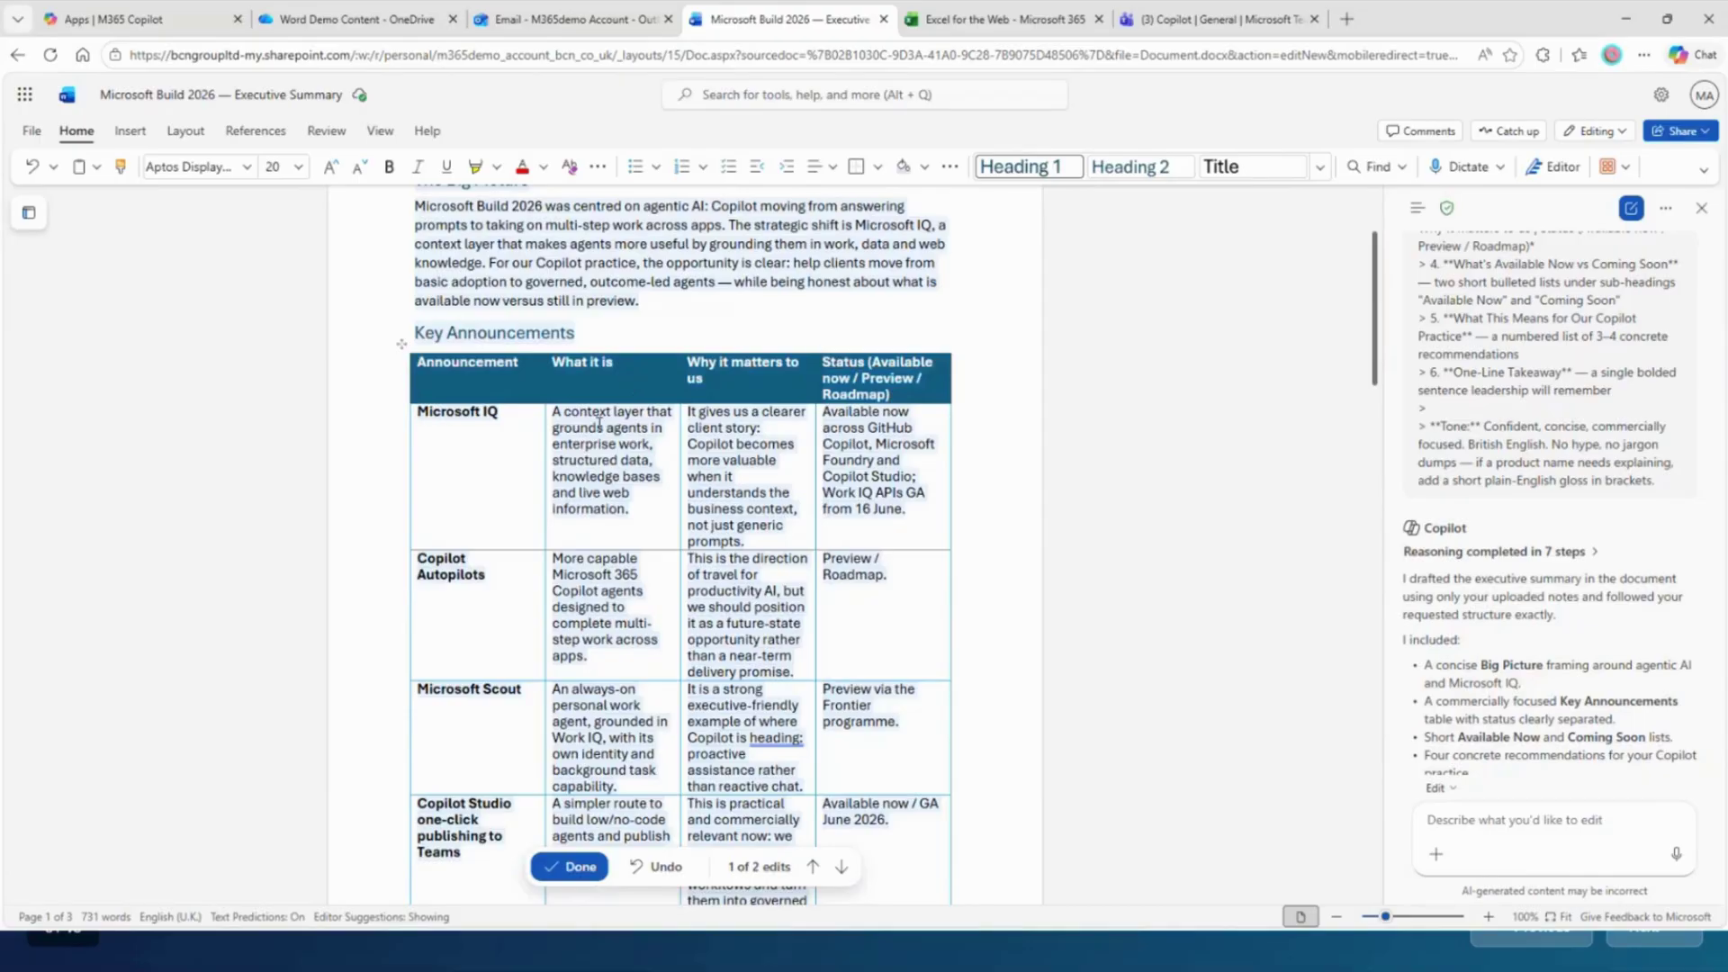
pyautogui.scroll(-10, 548, 398)
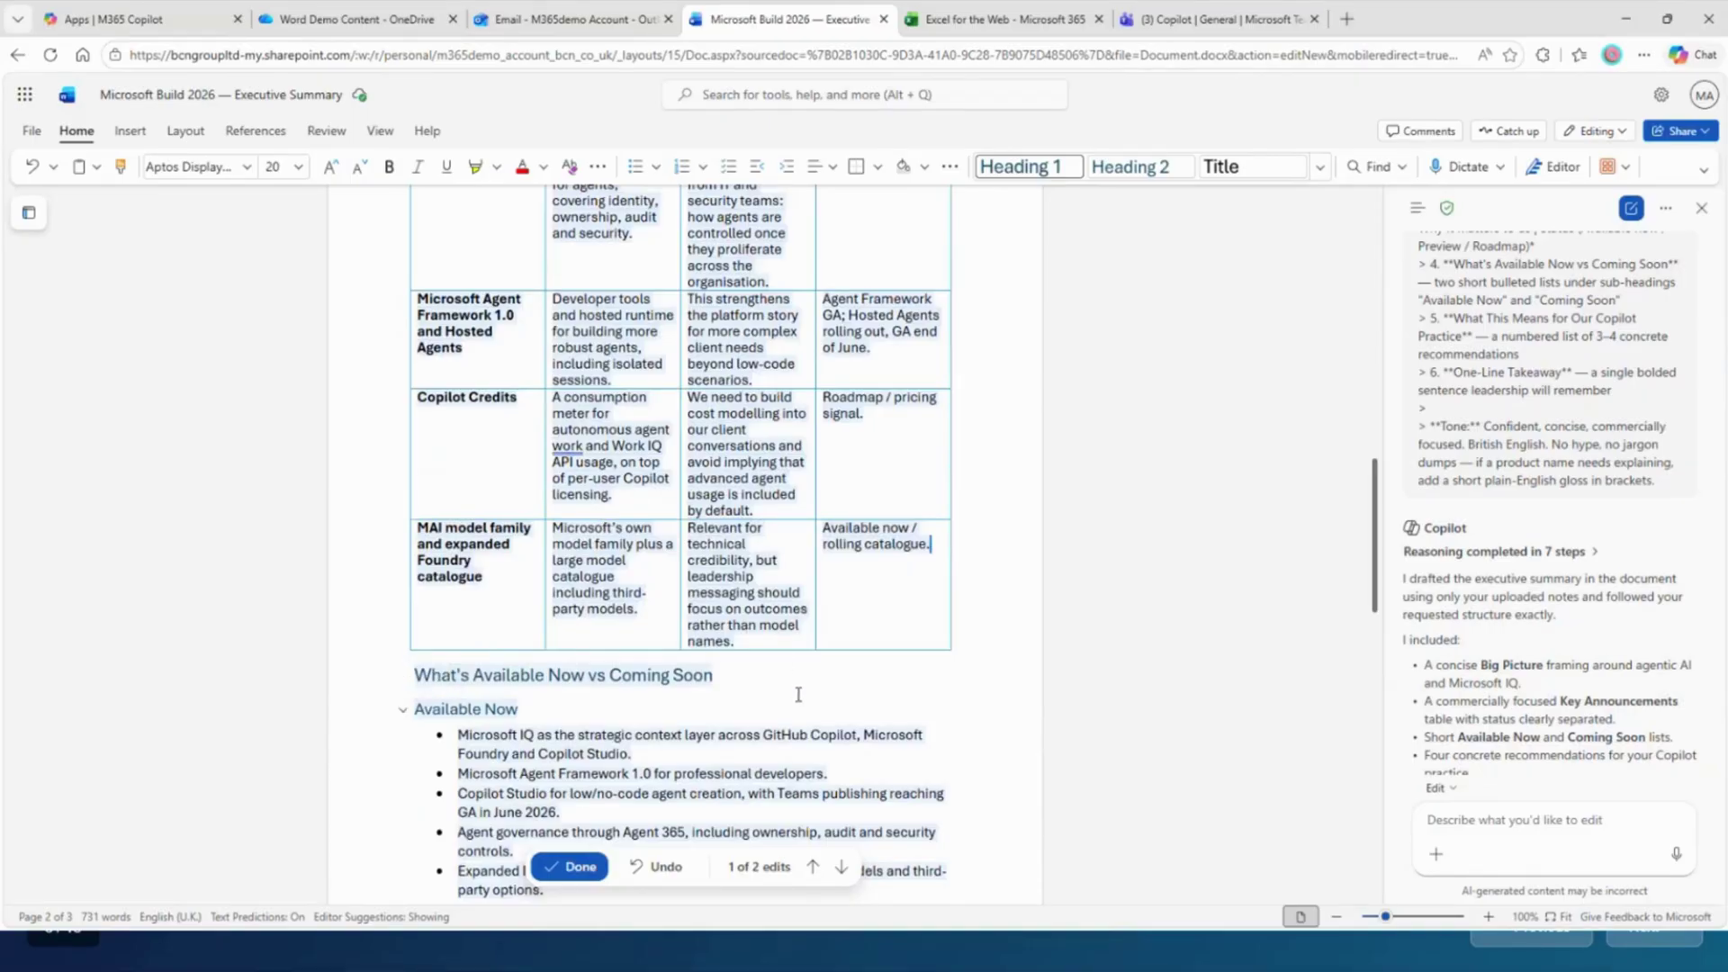
pyautogui.scroll(-4, 794, 695)
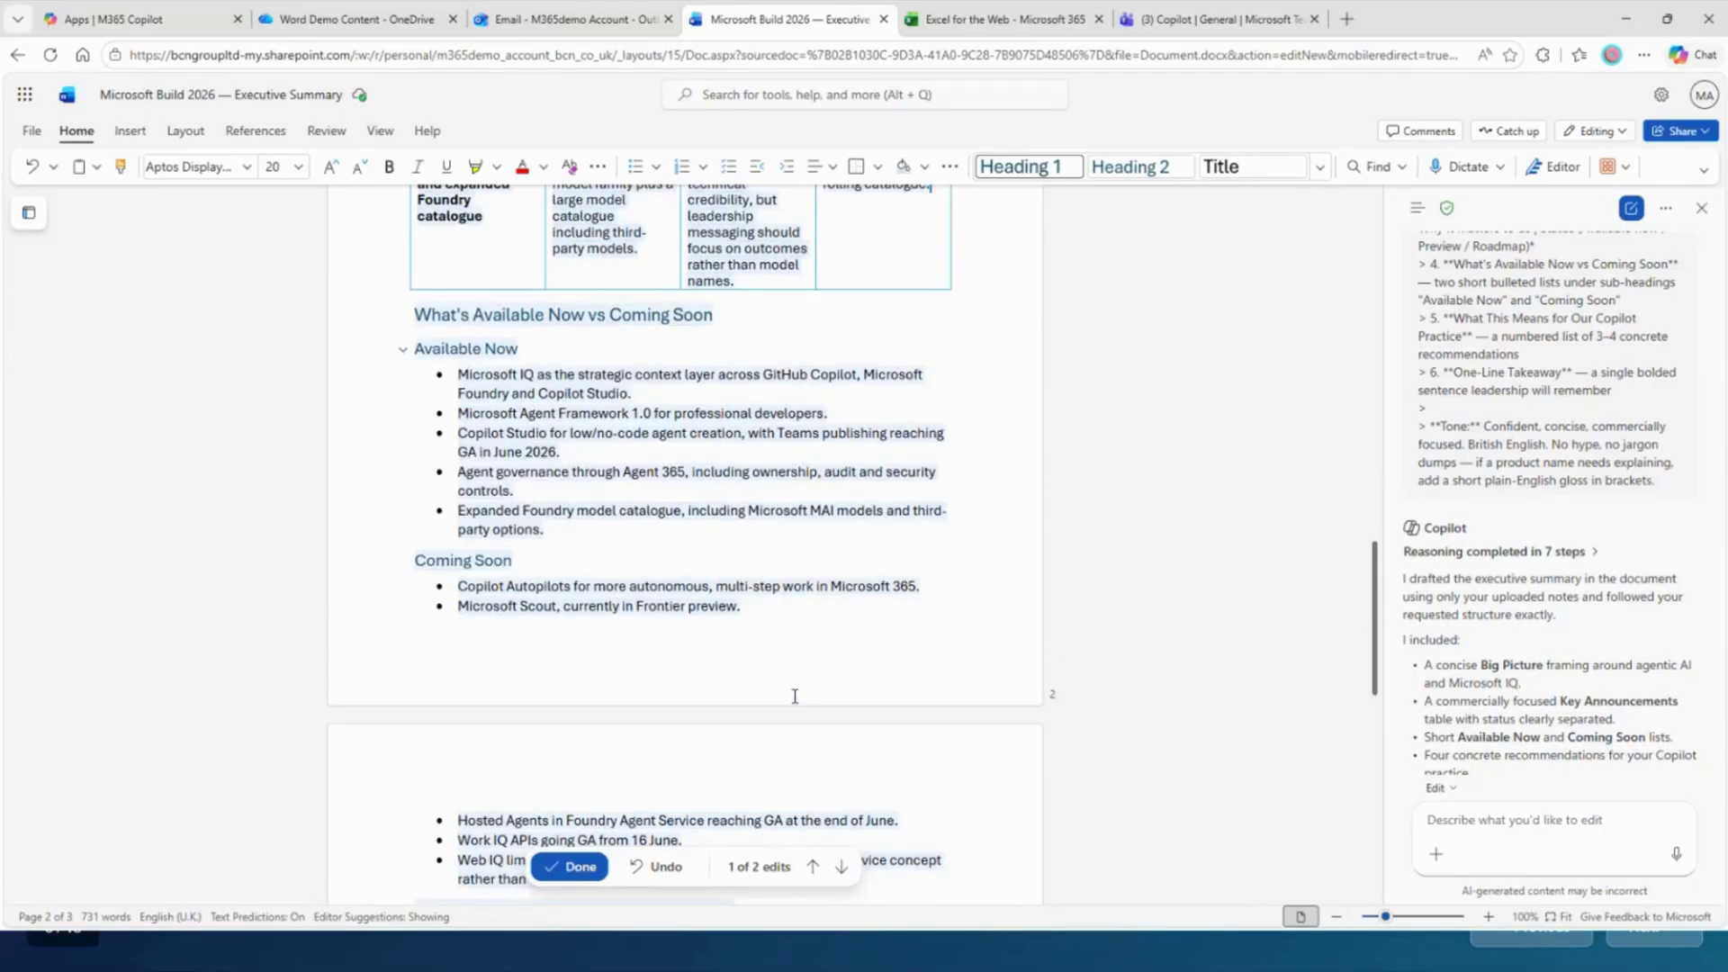
pyautogui.scroll(-4, 793, 684)
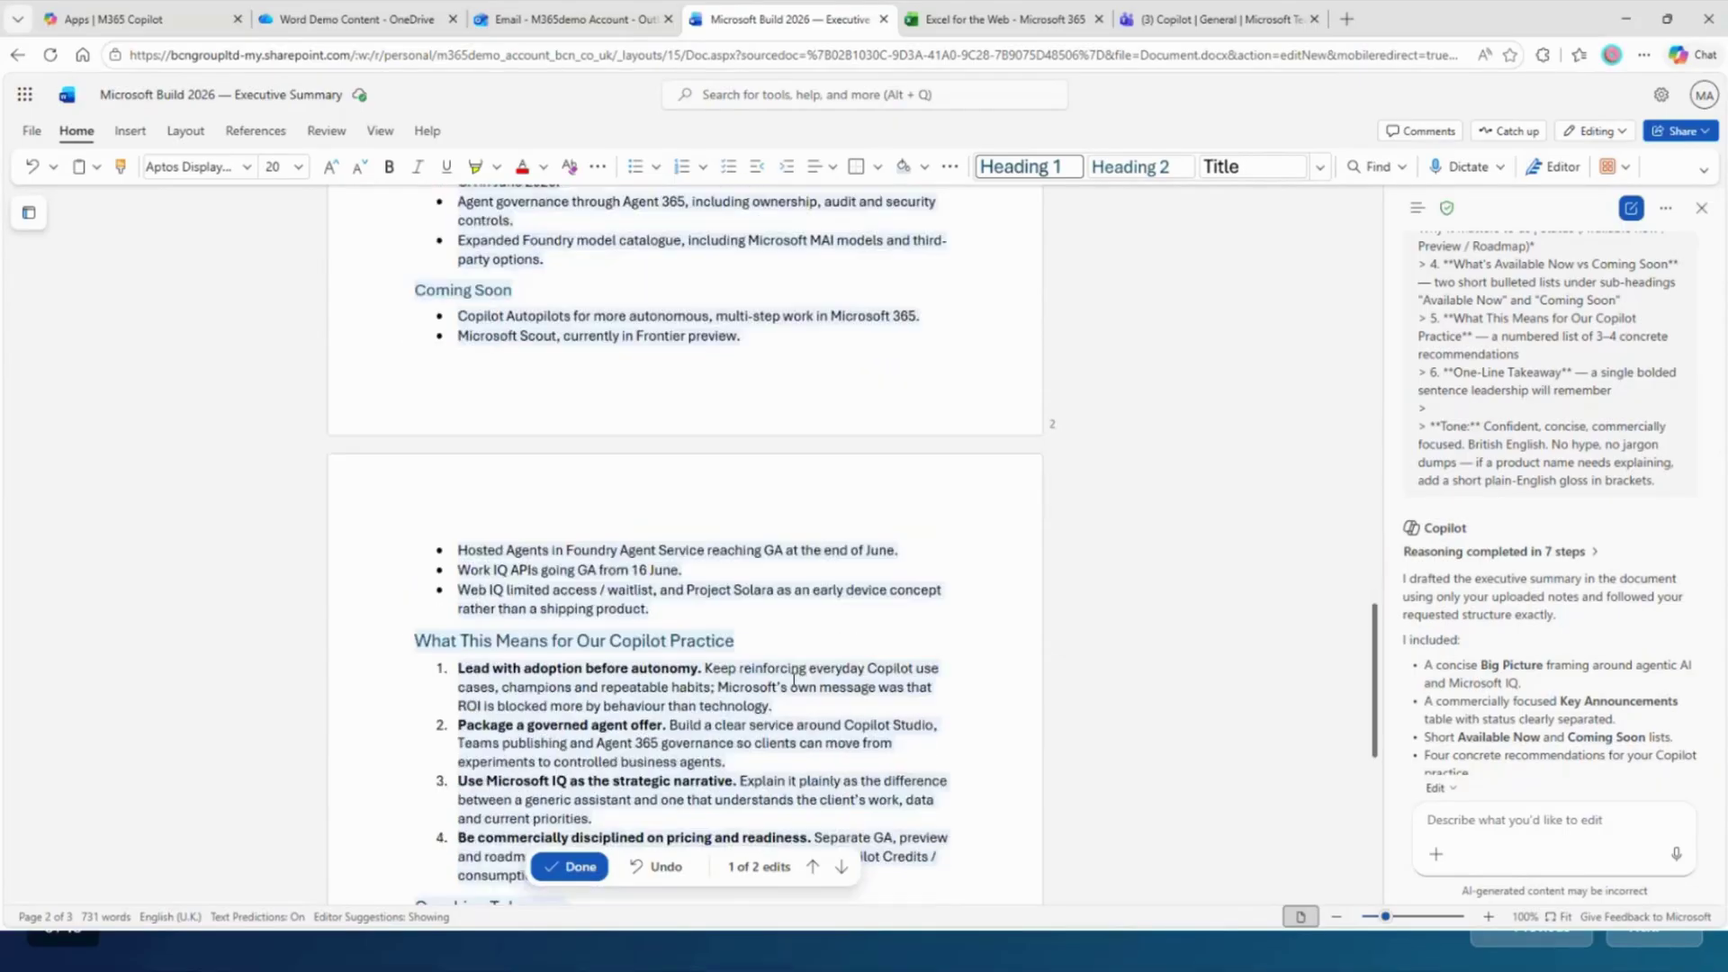
pyautogui.scroll(-1, 794, 681)
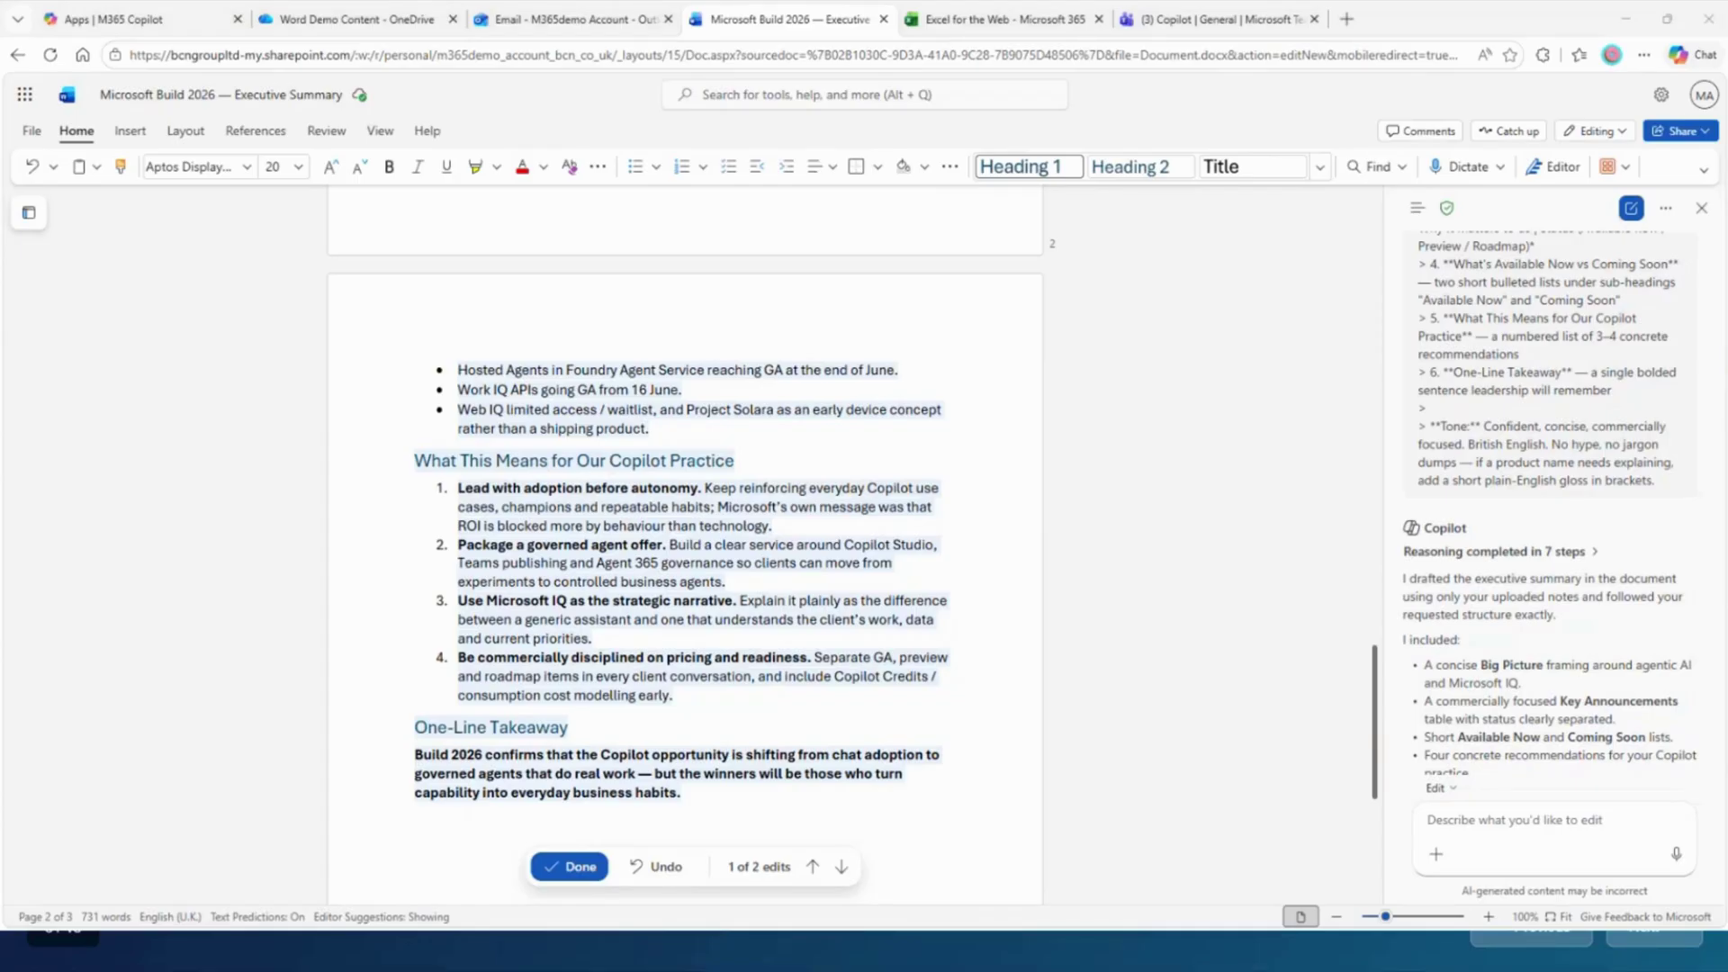
pyautogui.scroll(5, 612, 544)
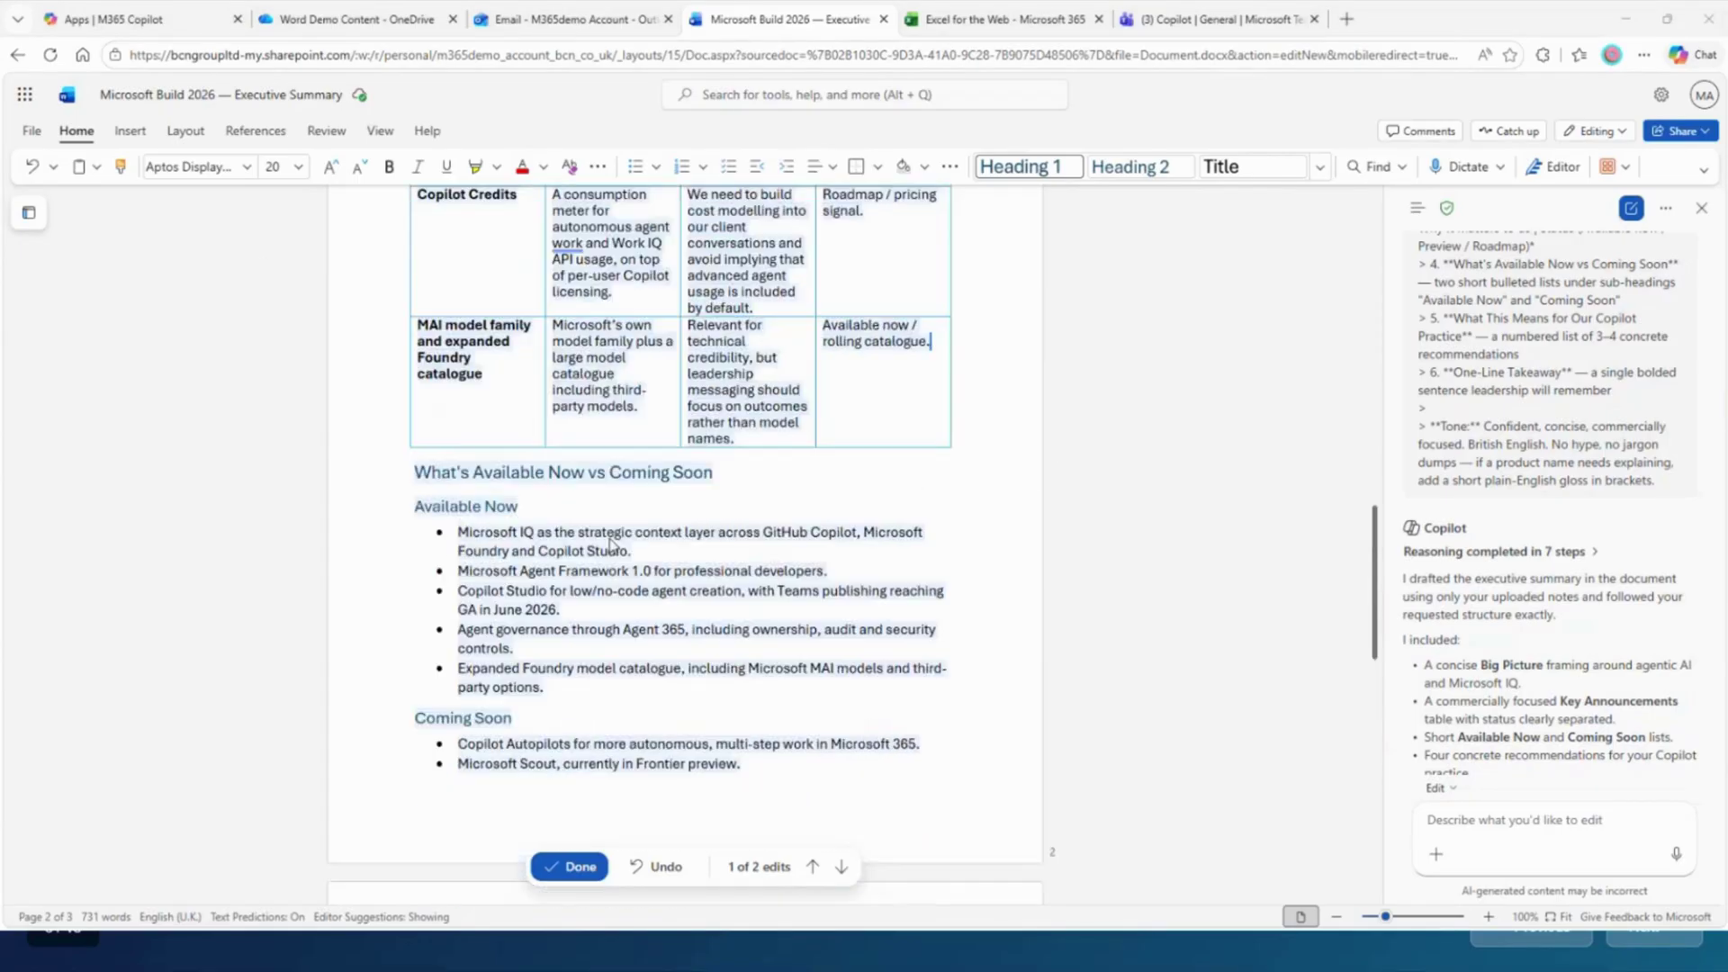
pyautogui.scroll(1, 612, 551)
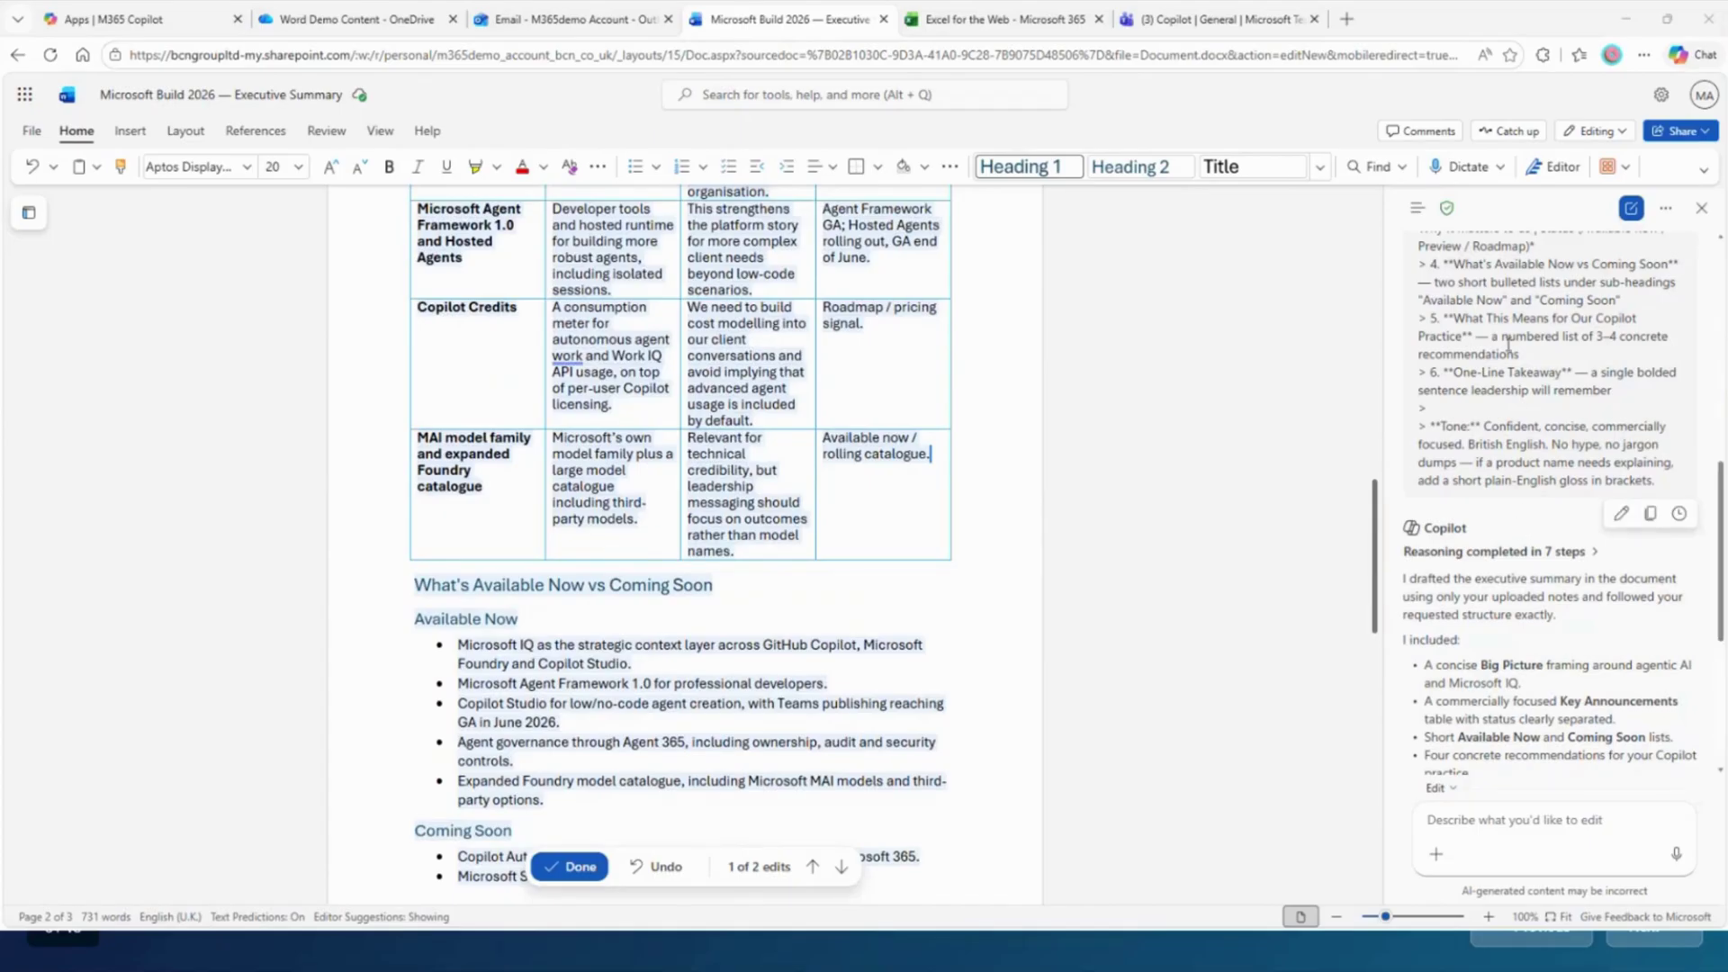
# - Submit the prepared prompt asking Copilot to rewrite the executive summary in the author's voice, and highlight the writing-style description in its Context section
pyautogui.click(1489, 817)
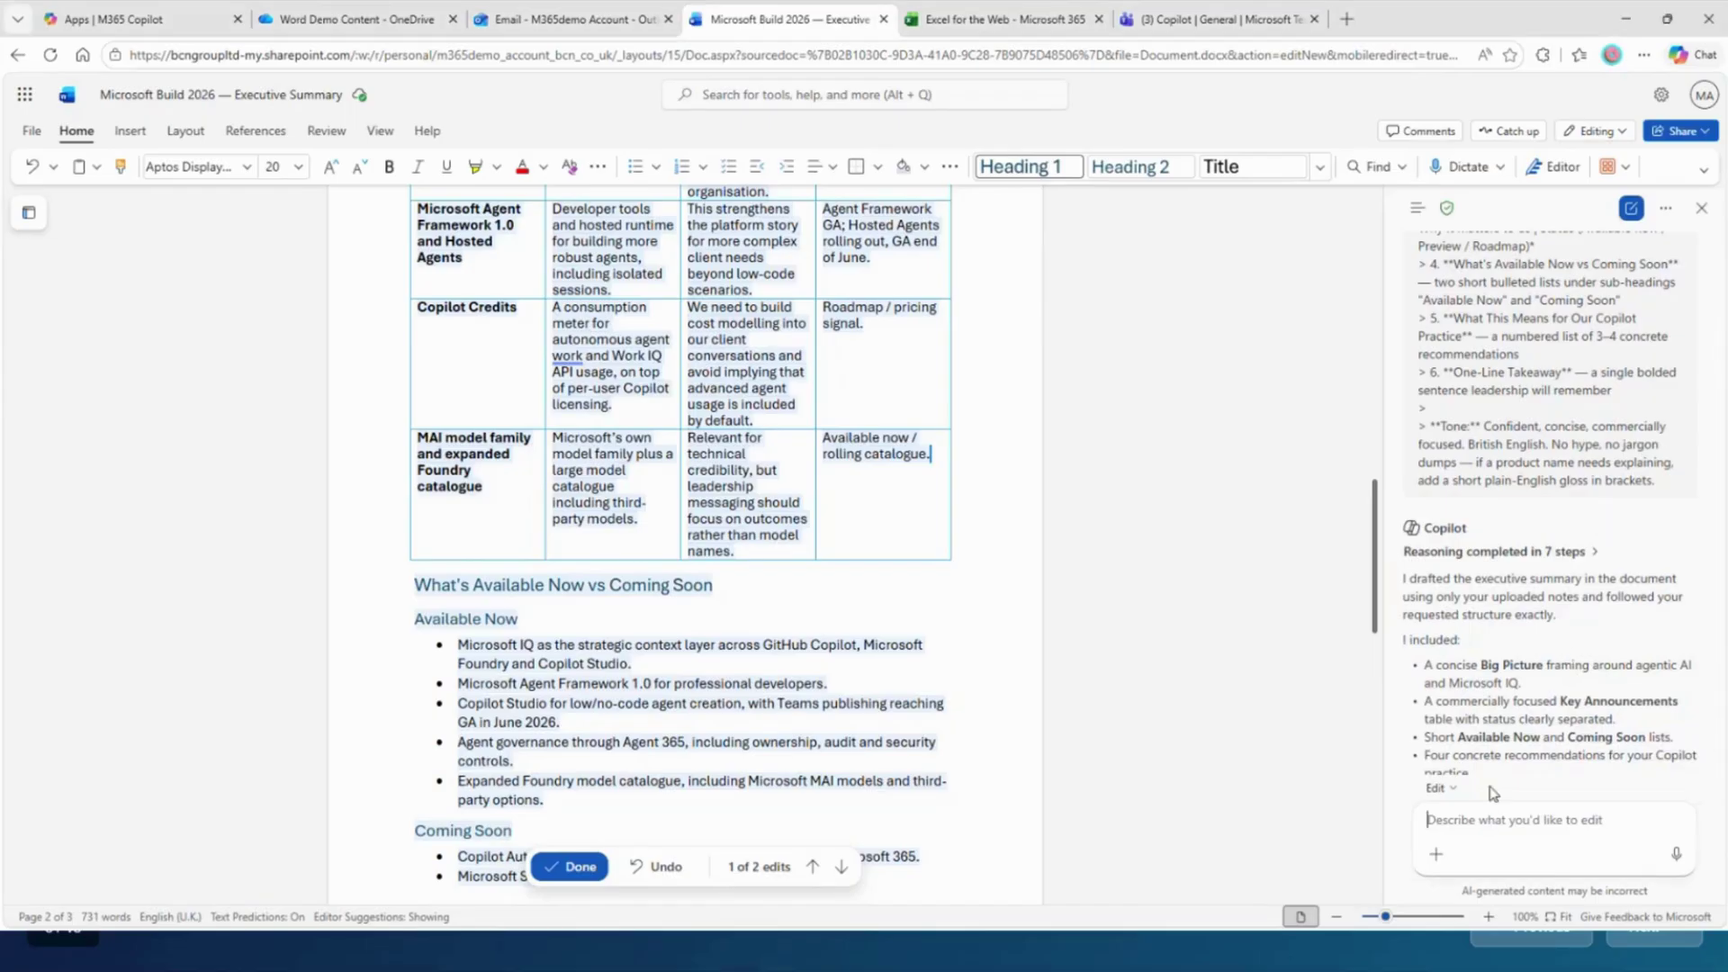
pyautogui.hotkey('ctrl', 'v')
pyautogui.click(1673, 853)
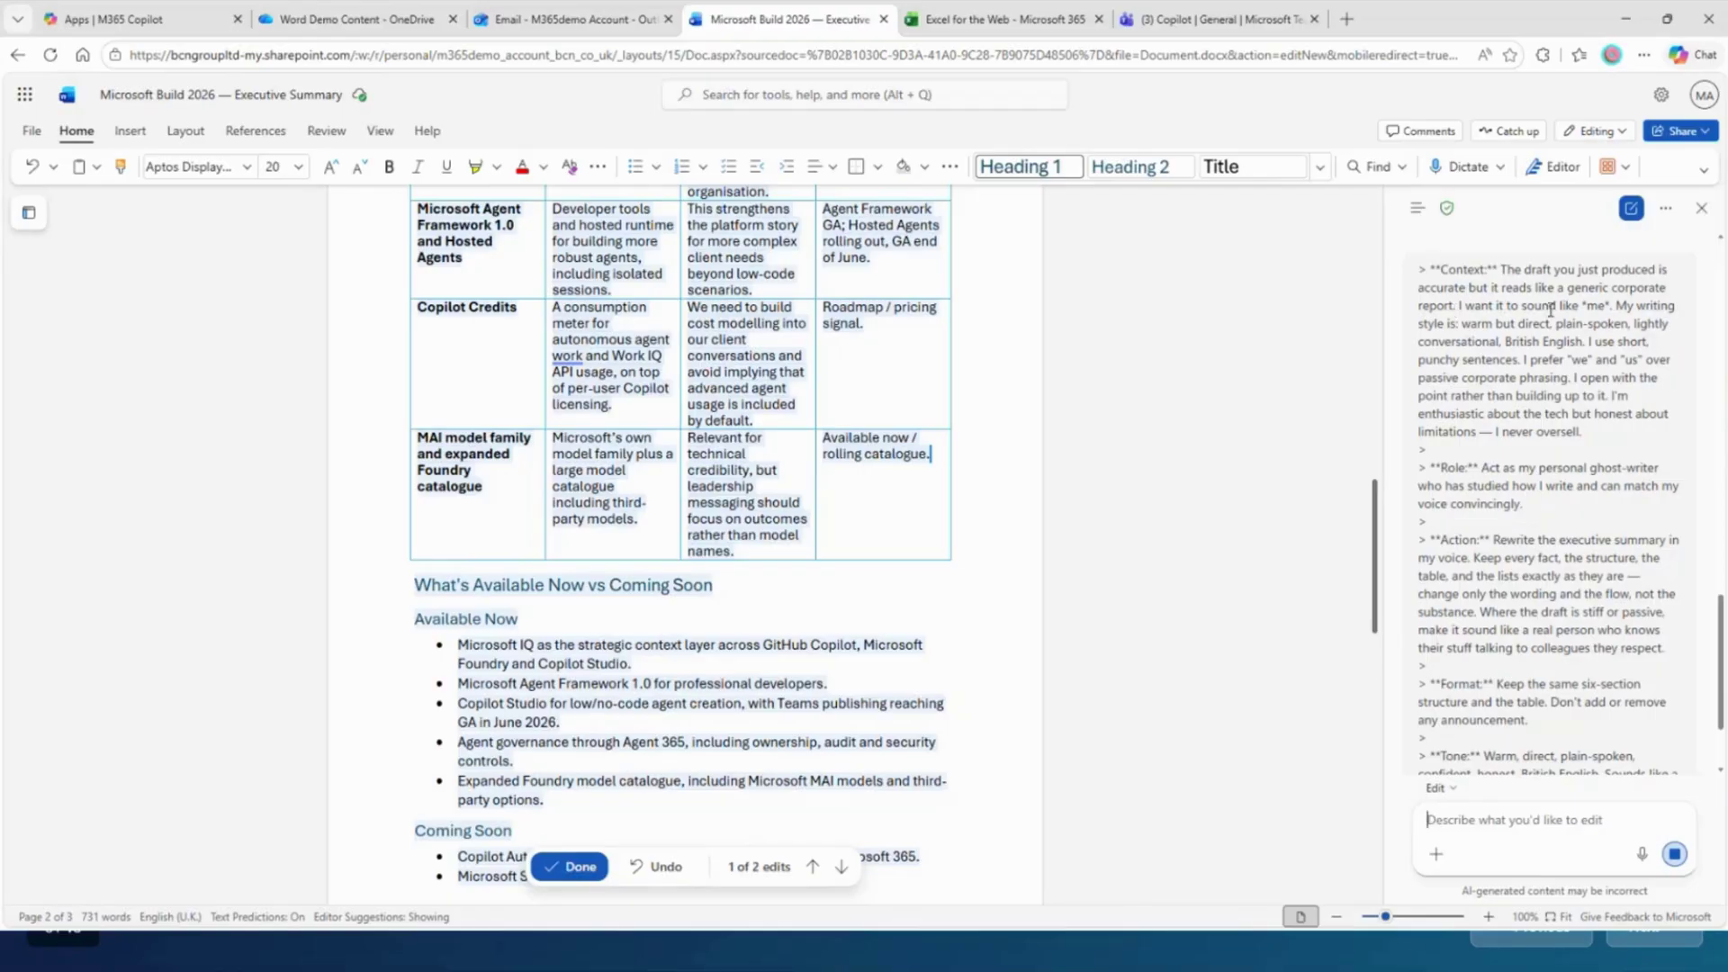
pyautogui.moveTo(1456, 323); pyautogui.dragTo(1522, 396)
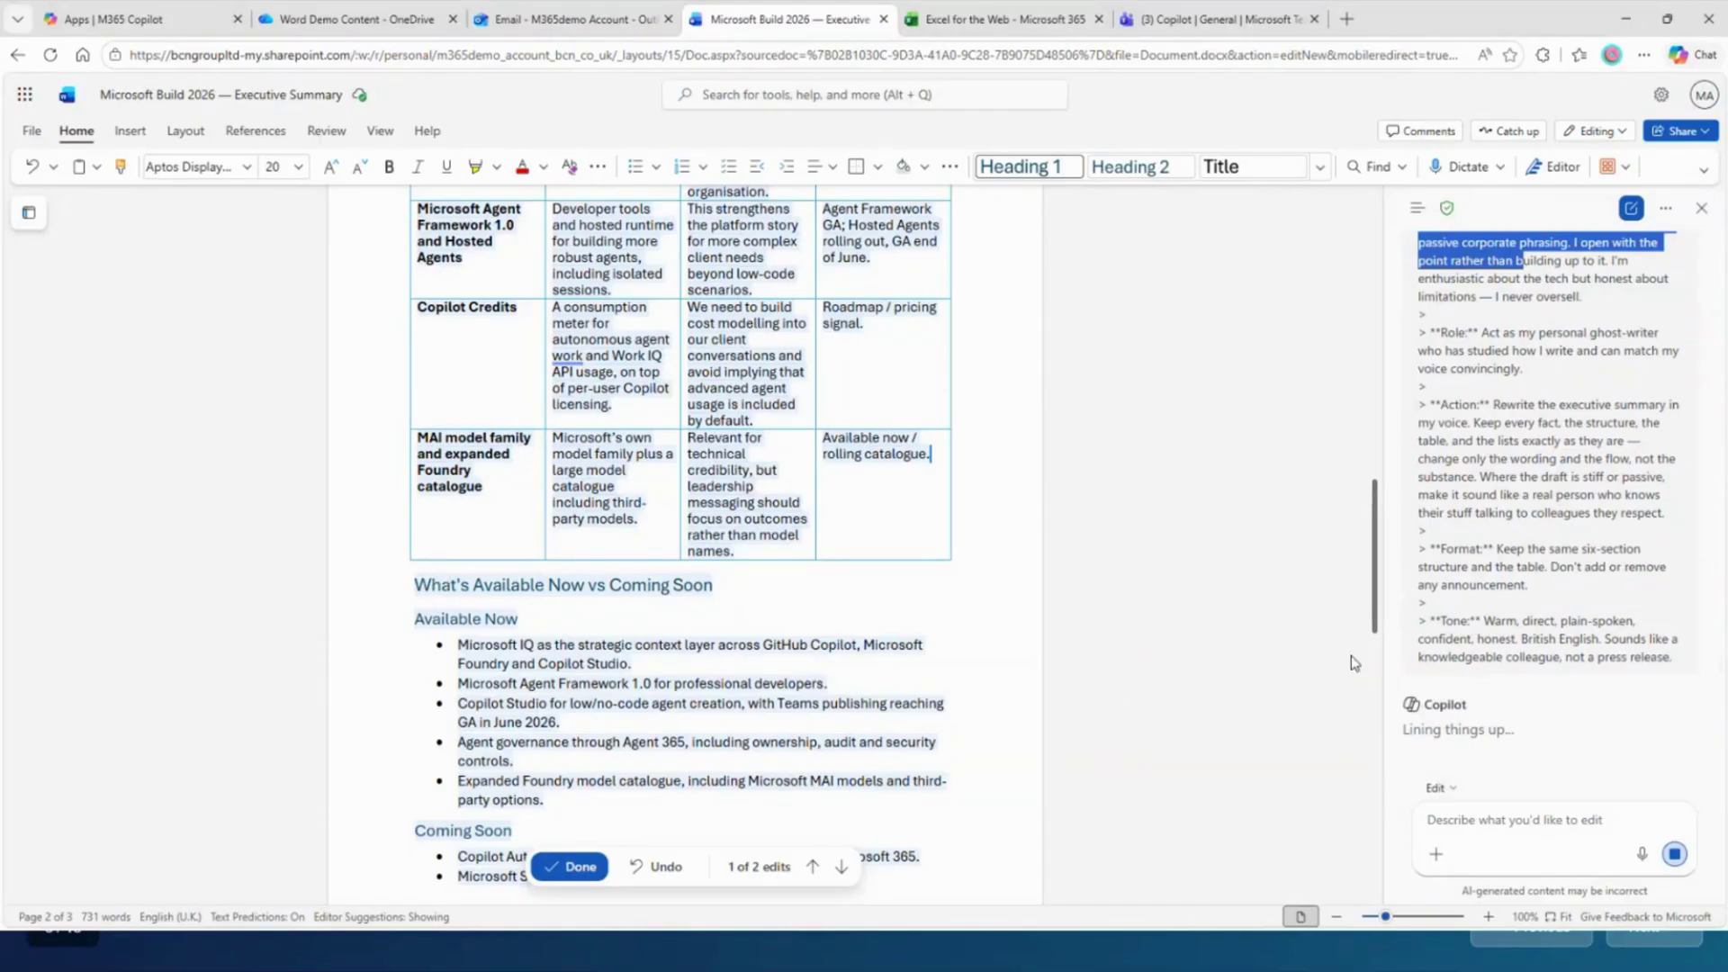
# - Read through the document as Copilot rewrites it, from The Big Picture and the Key Announcements table to the One-Line Takeaway
pyautogui.moveTo(1374, 591); pyautogui.dragTo(1376, 288)
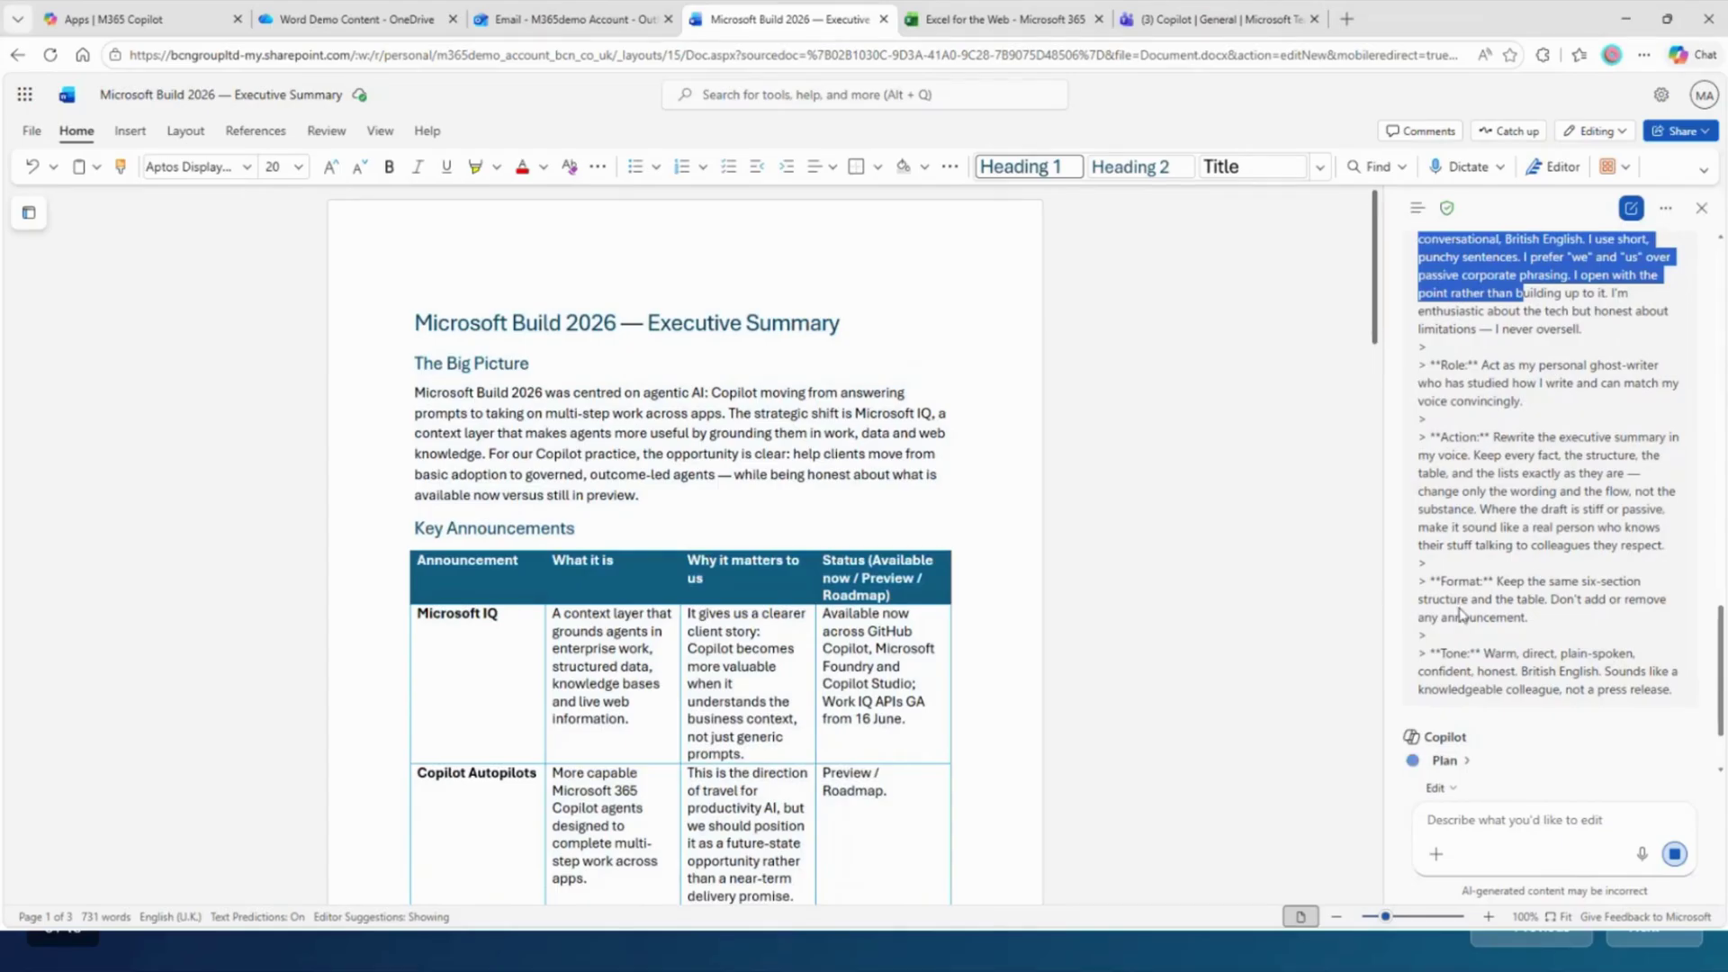
pyautogui.scroll(-1, 1119, 571)
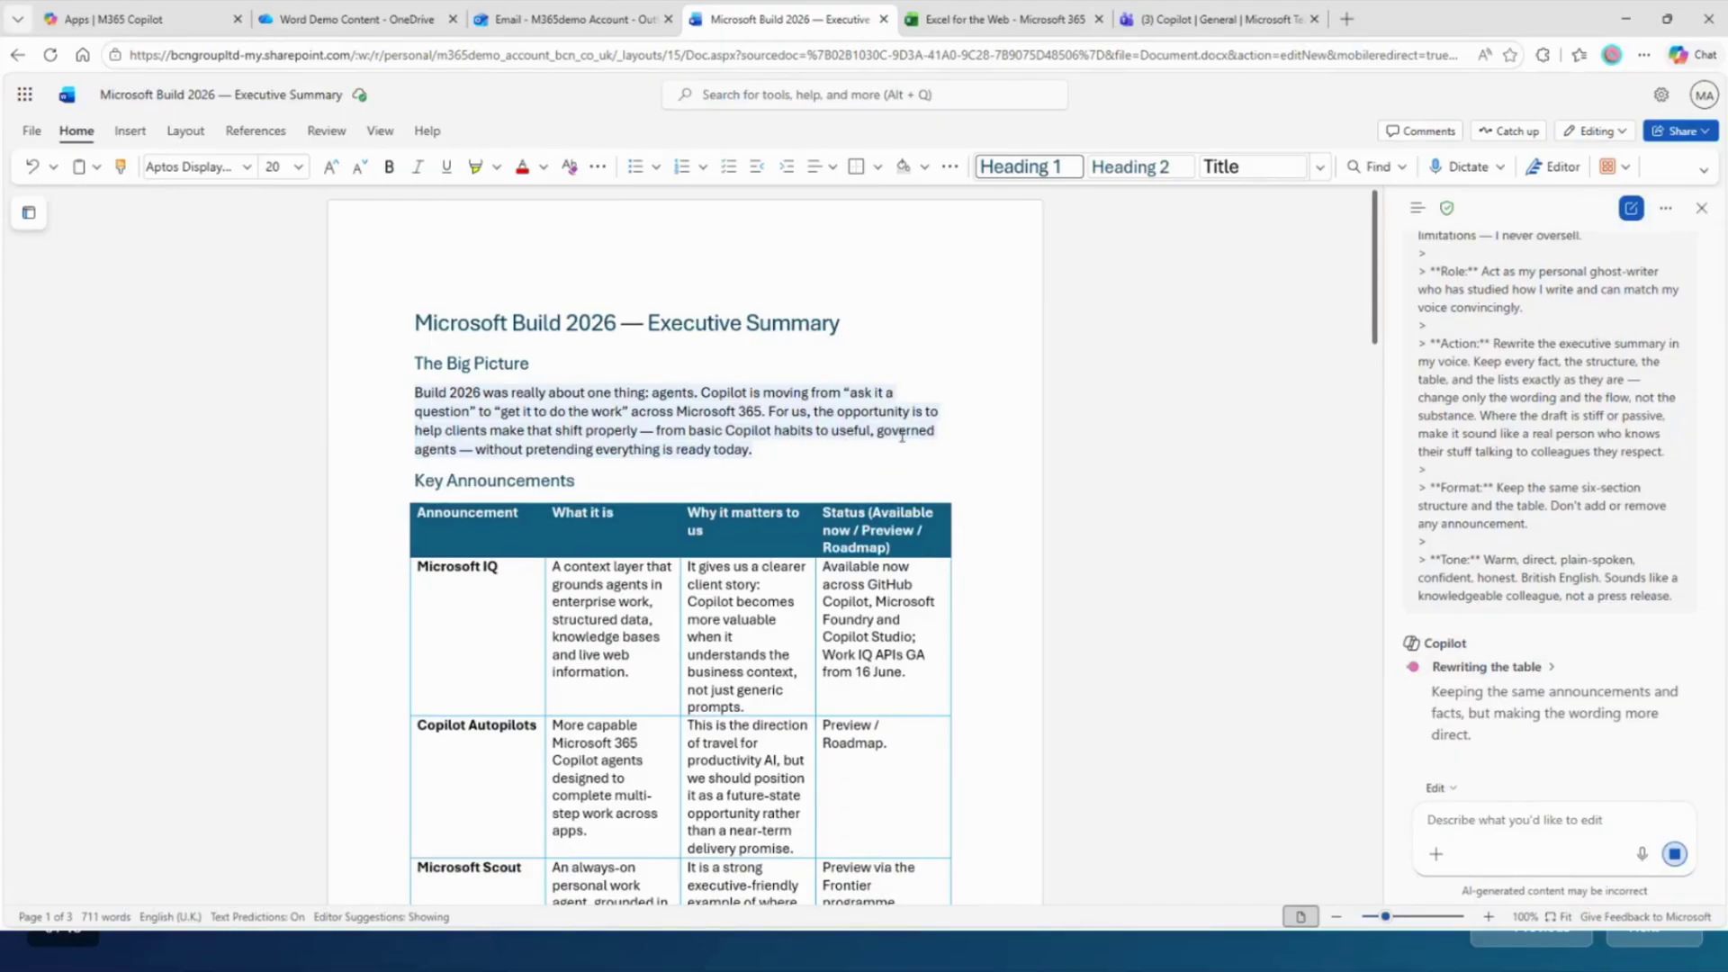
pyautogui.scroll(-2, 868, 475)
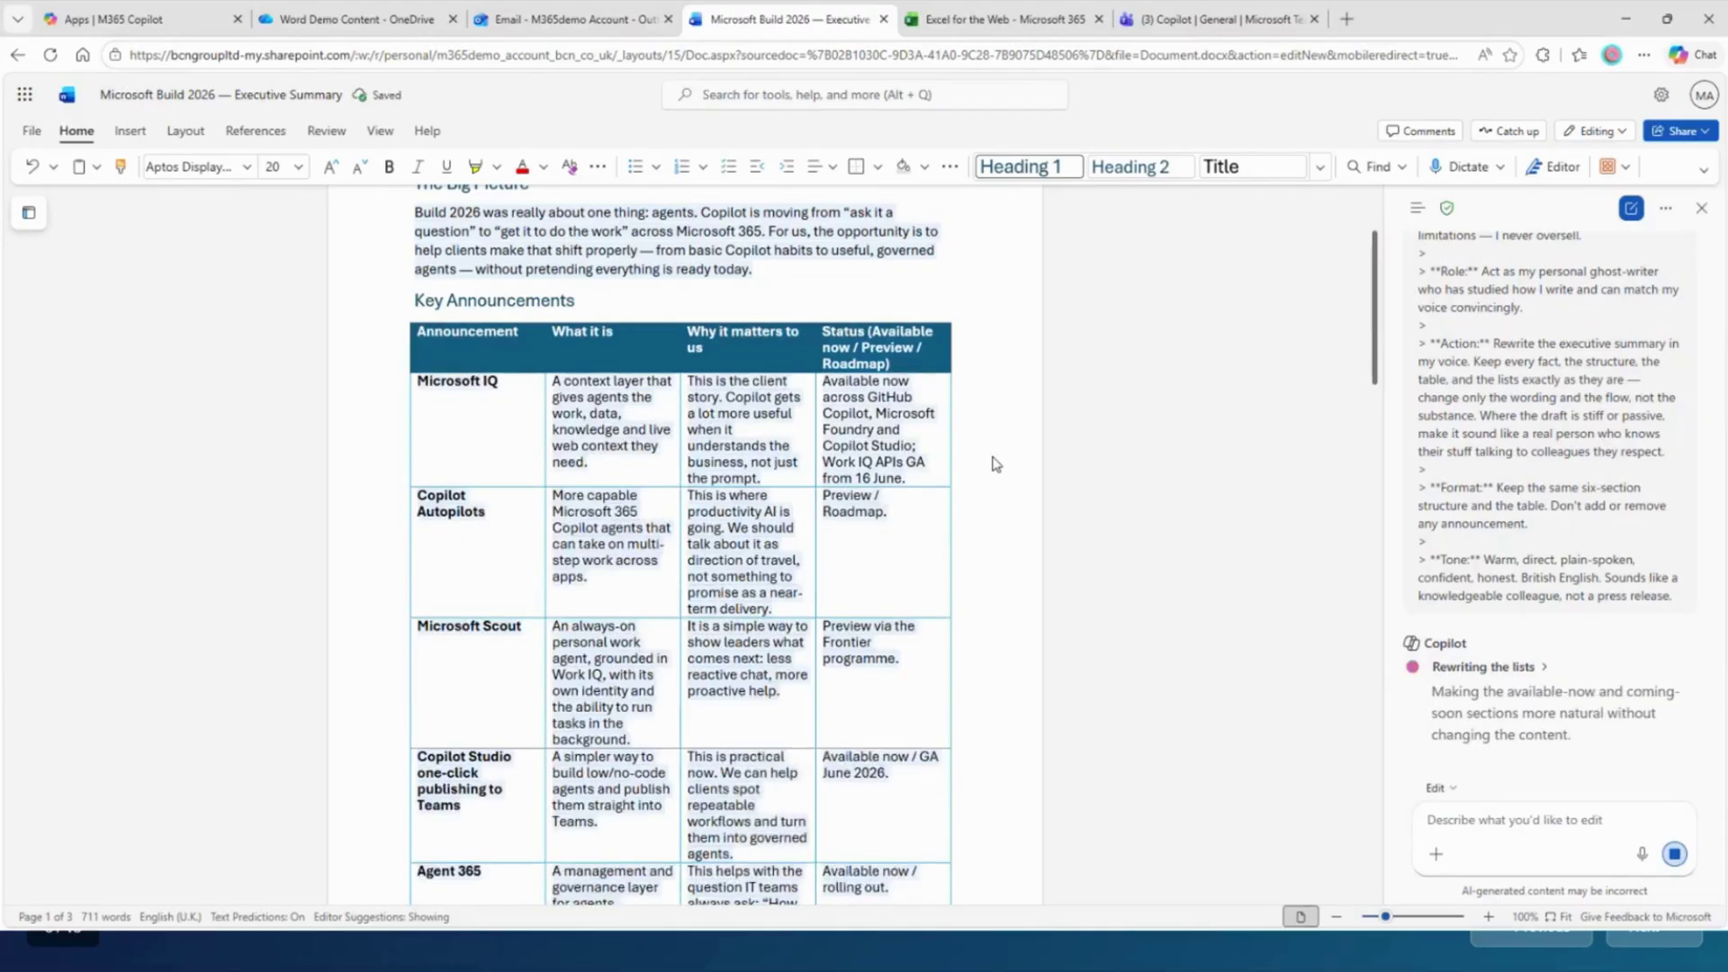
pyautogui.scroll(-1, 994, 467)
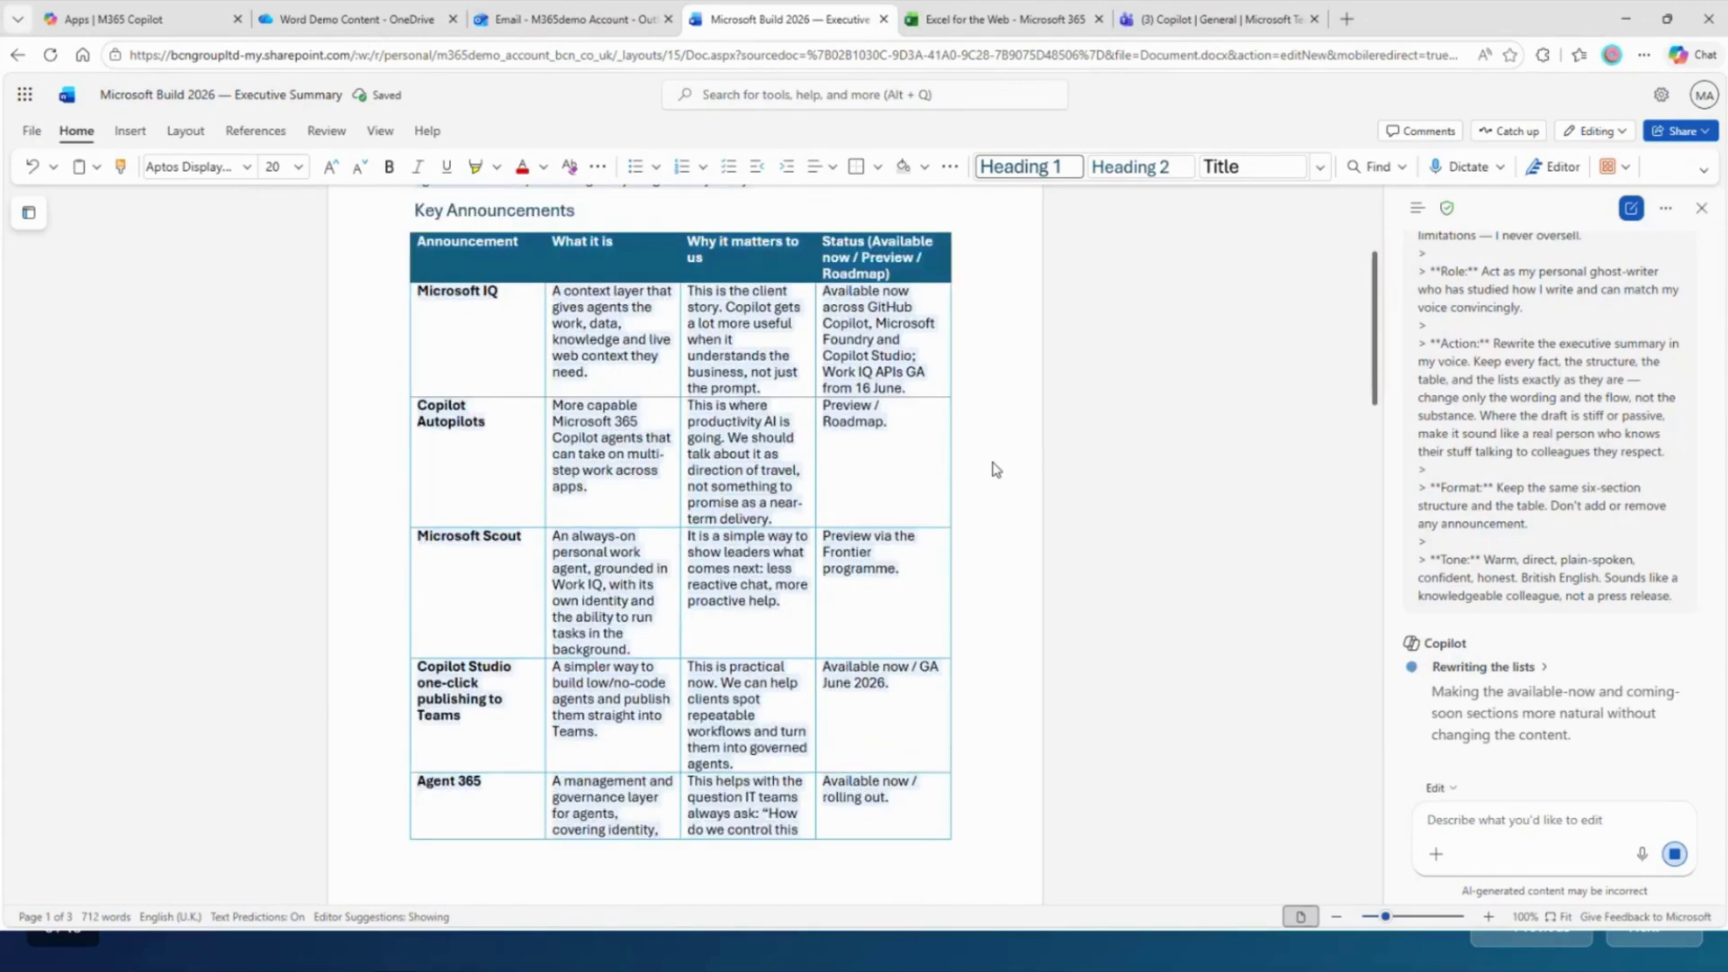
pyautogui.scroll(-1, 993, 468)
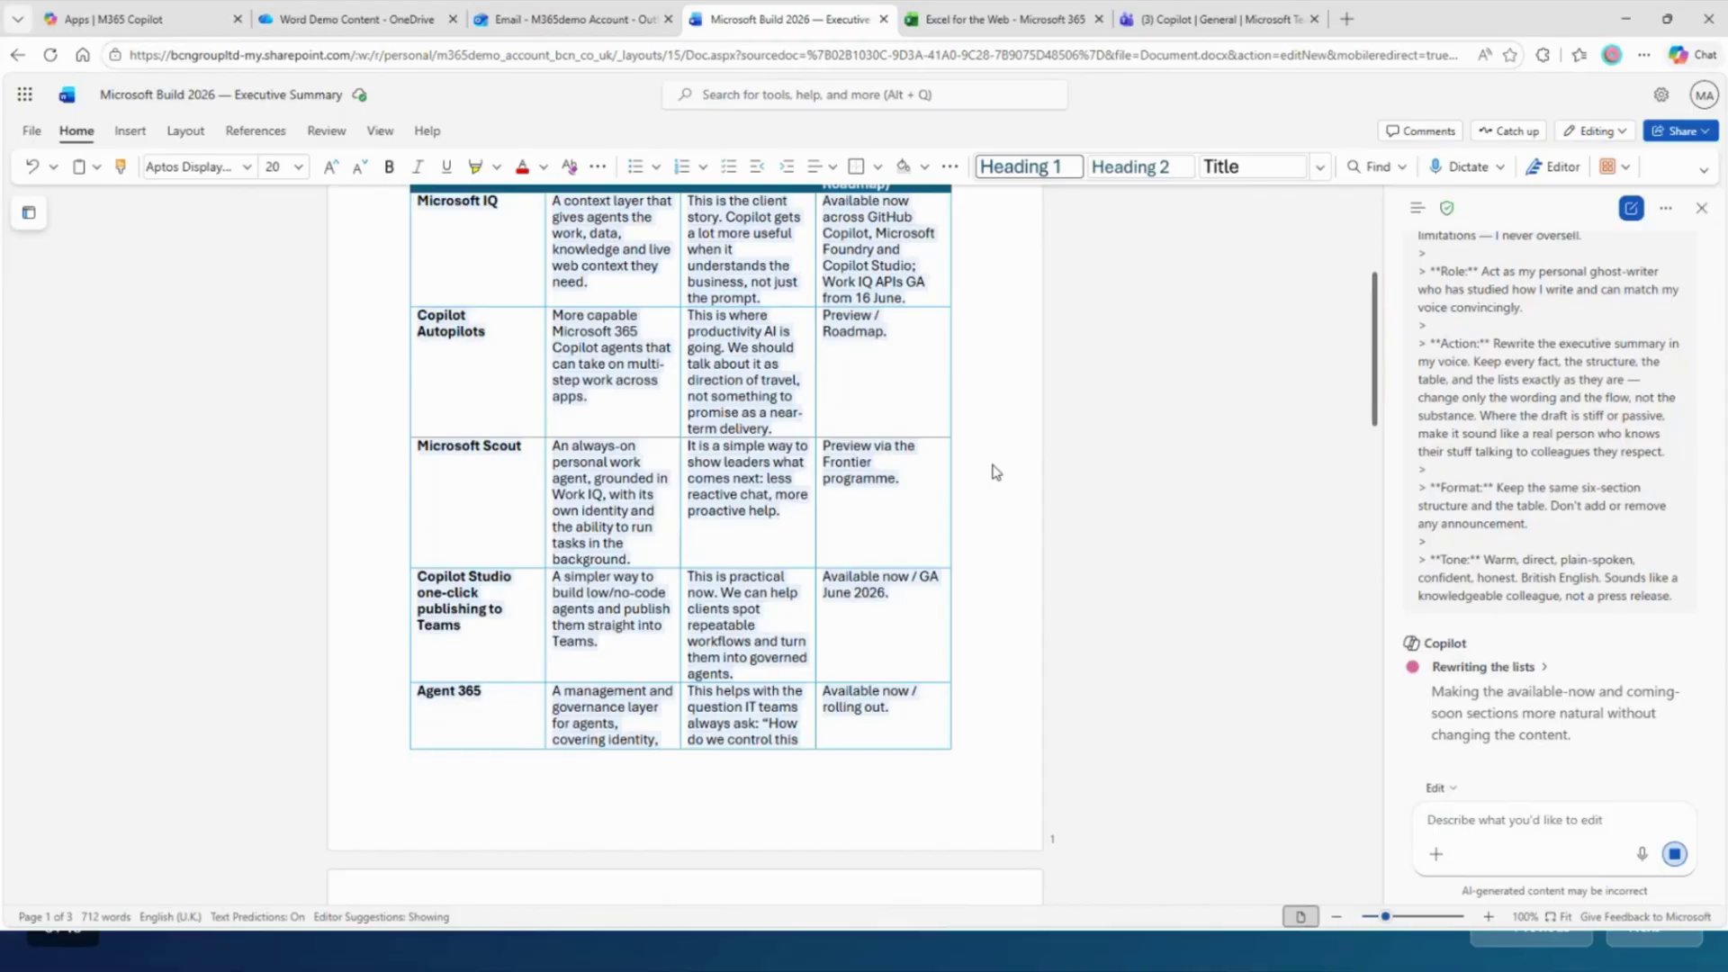
pyautogui.scroll(-6, 994, 472)
pyautogui.scroll(-4, 994, 476)
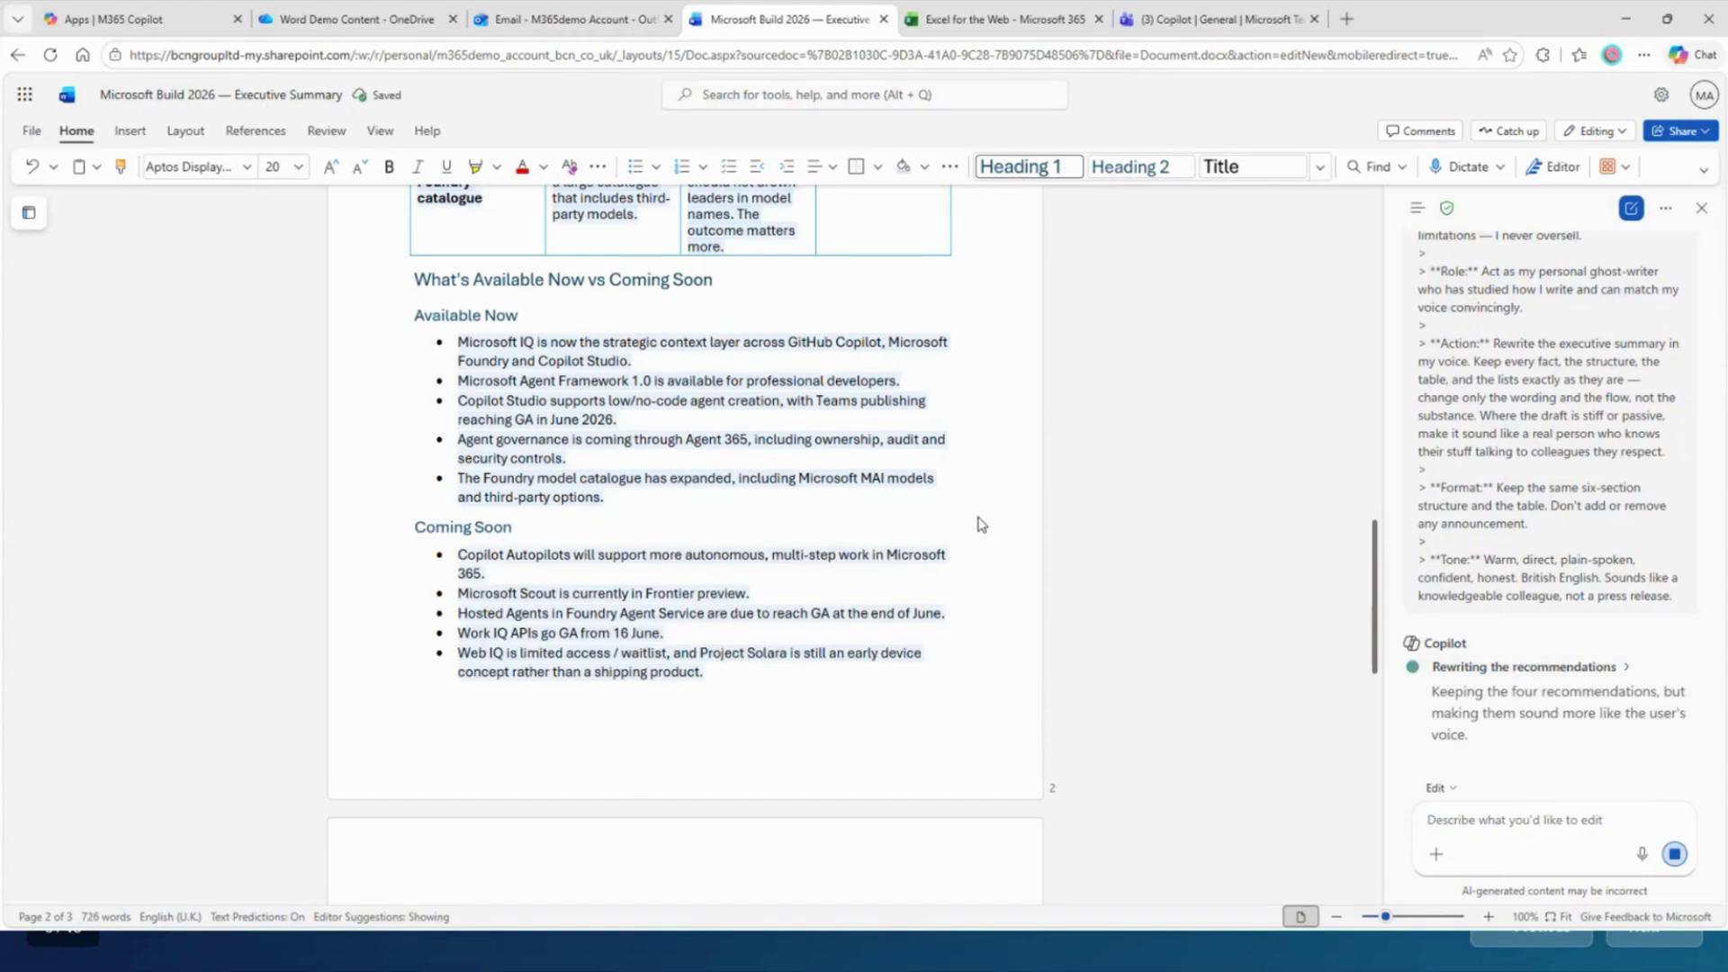
pyautogui.scroll(-5, 982, 522)
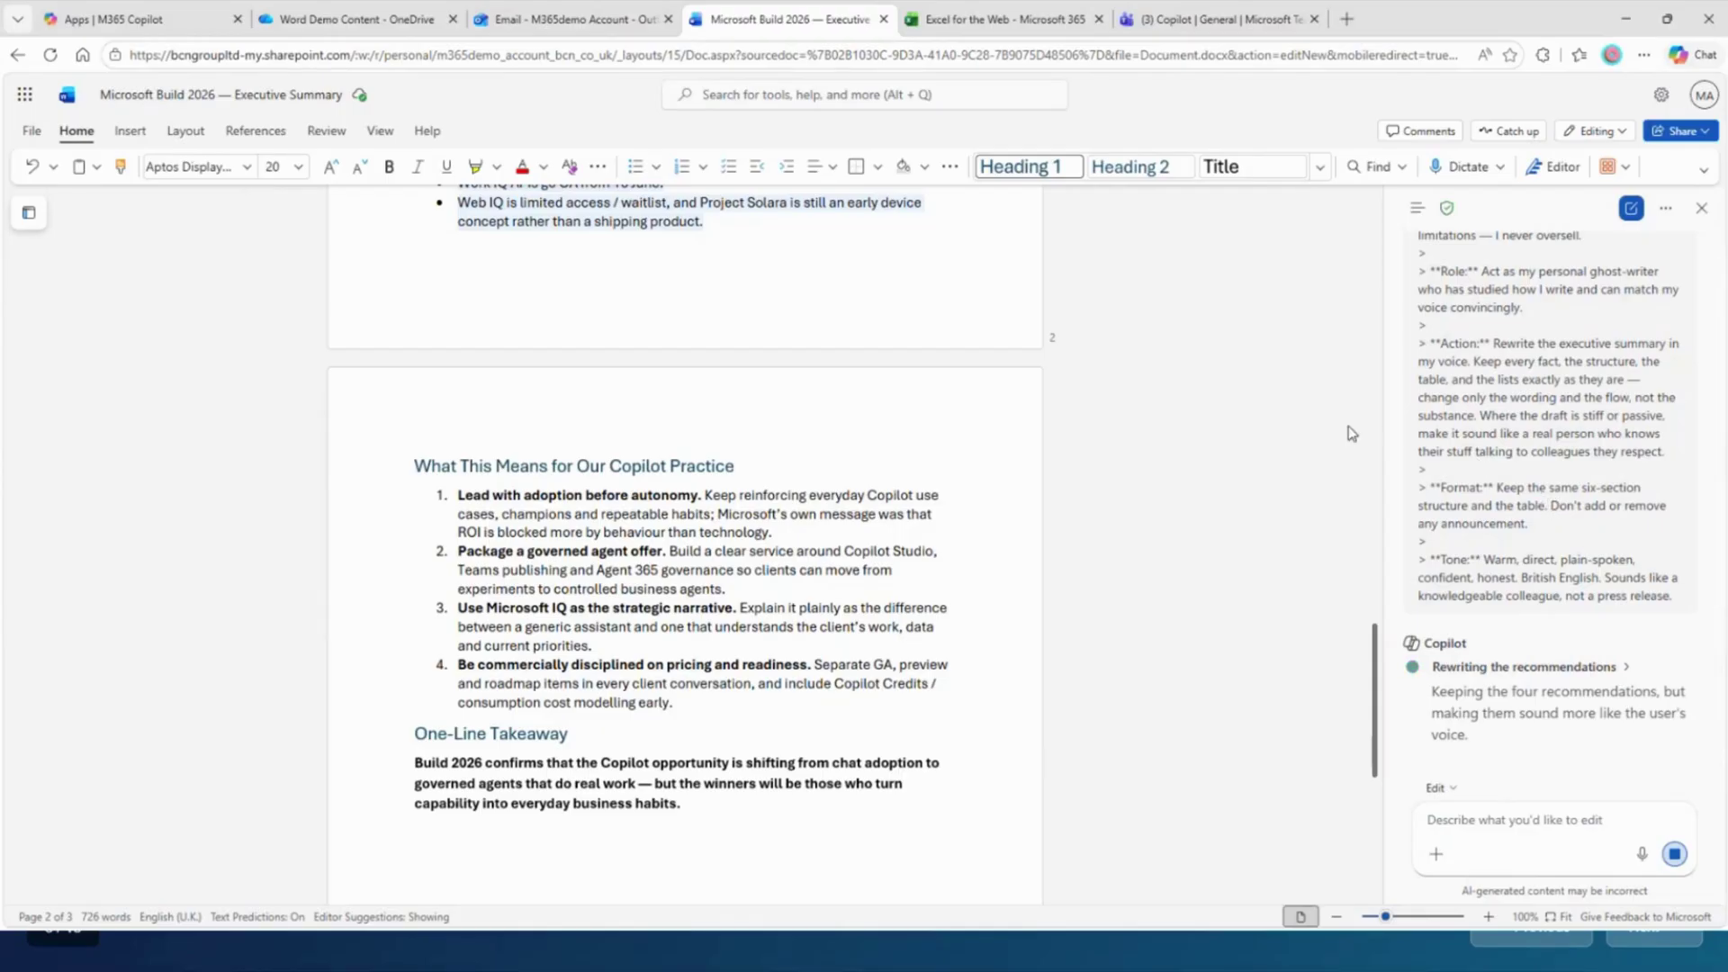
# - Widen the Copilot pane and highlight the prompt's Context label and Copilot's offer of a one-page board-style brief
pyautogui.moveTo(1387, 422); pyautogui.dragTo(1094, 429)
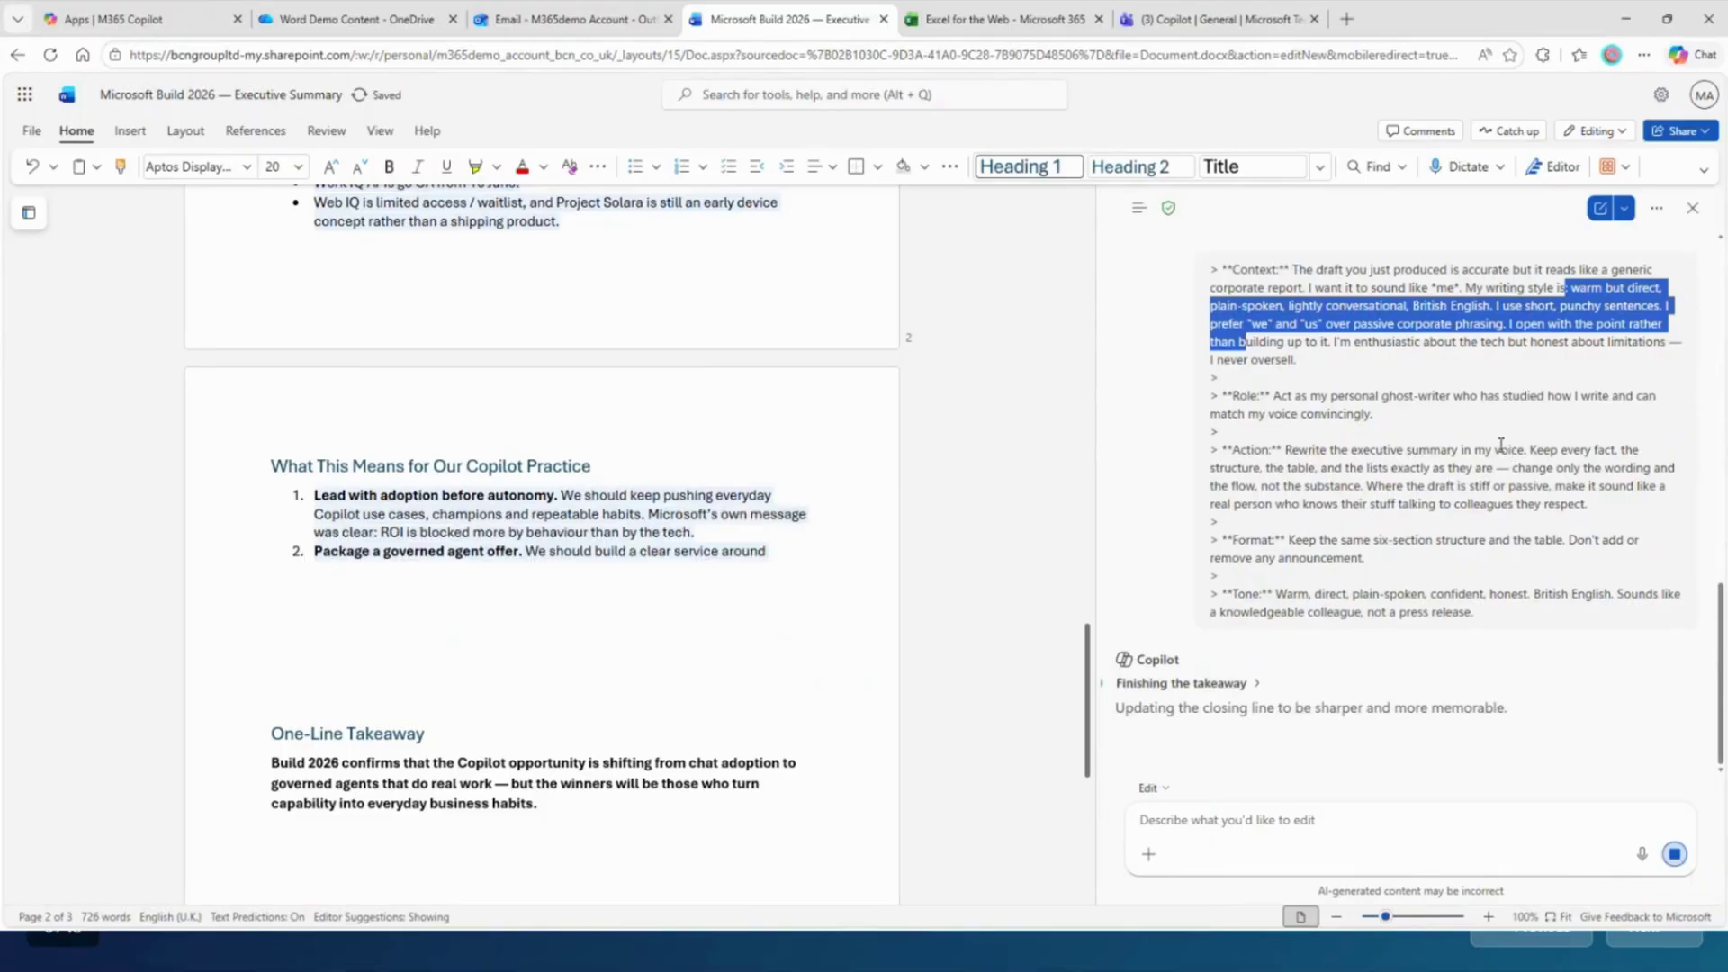
pyautogui.moveTo(1221, 268); pyautogui.dragTo(1297, 266)
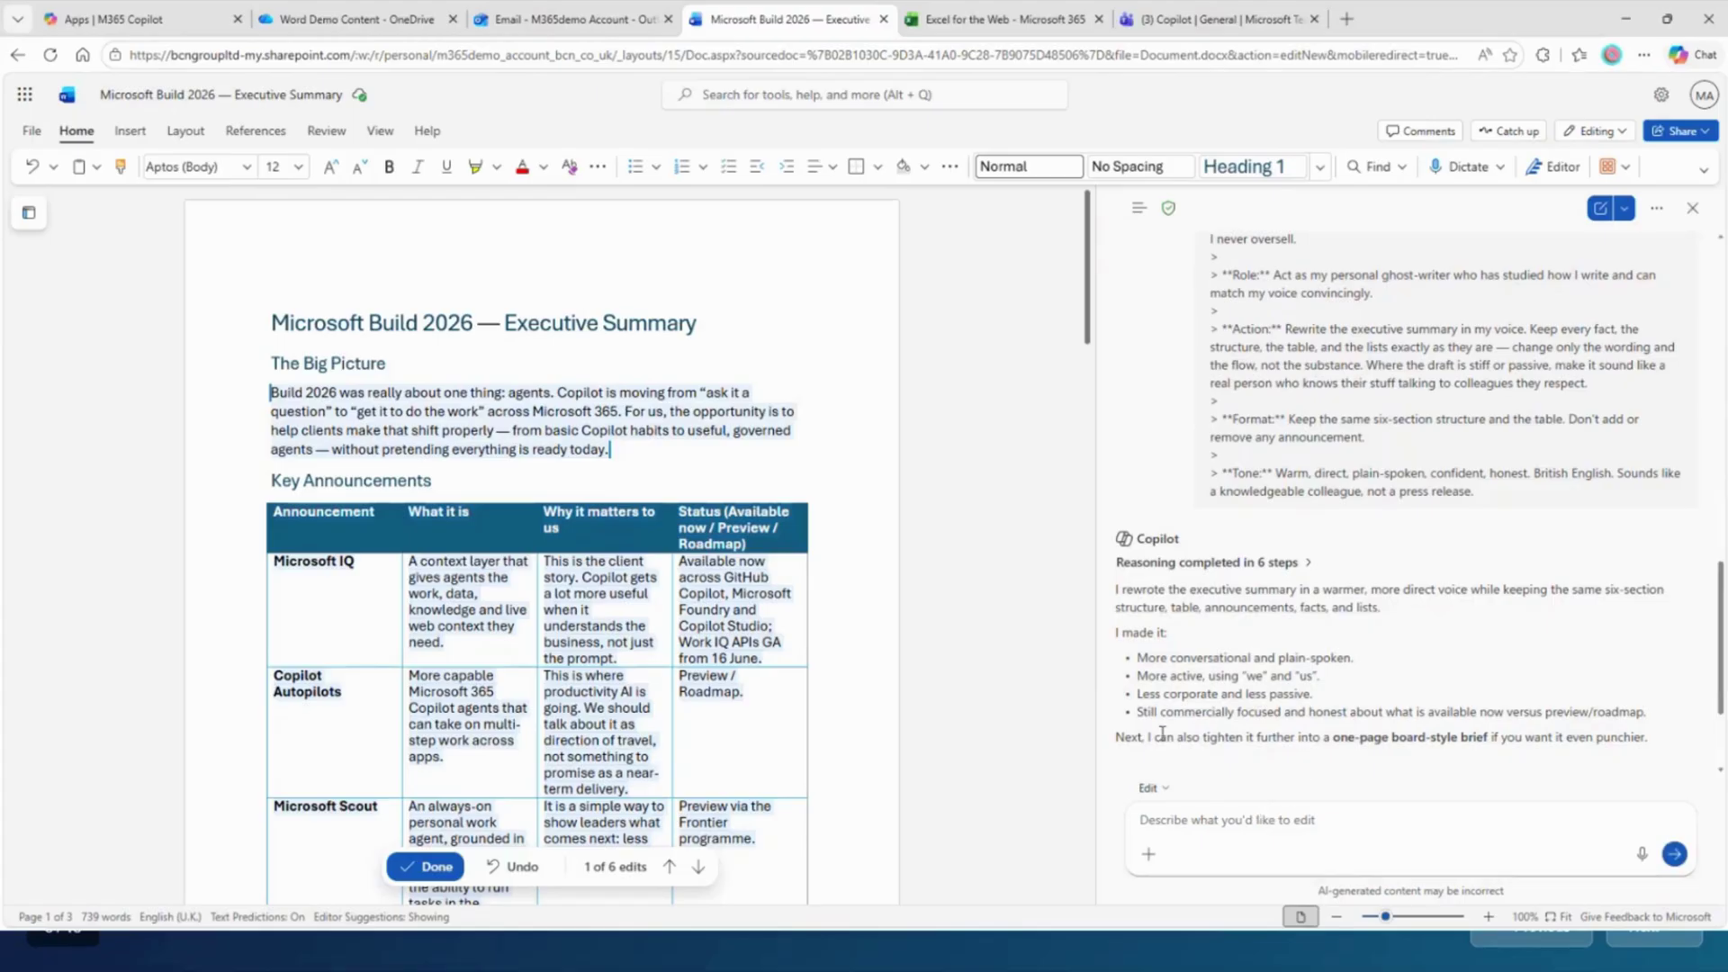
pyautogui.moveTo(1127, 735); pyautogui.dragTo(1569, 785)
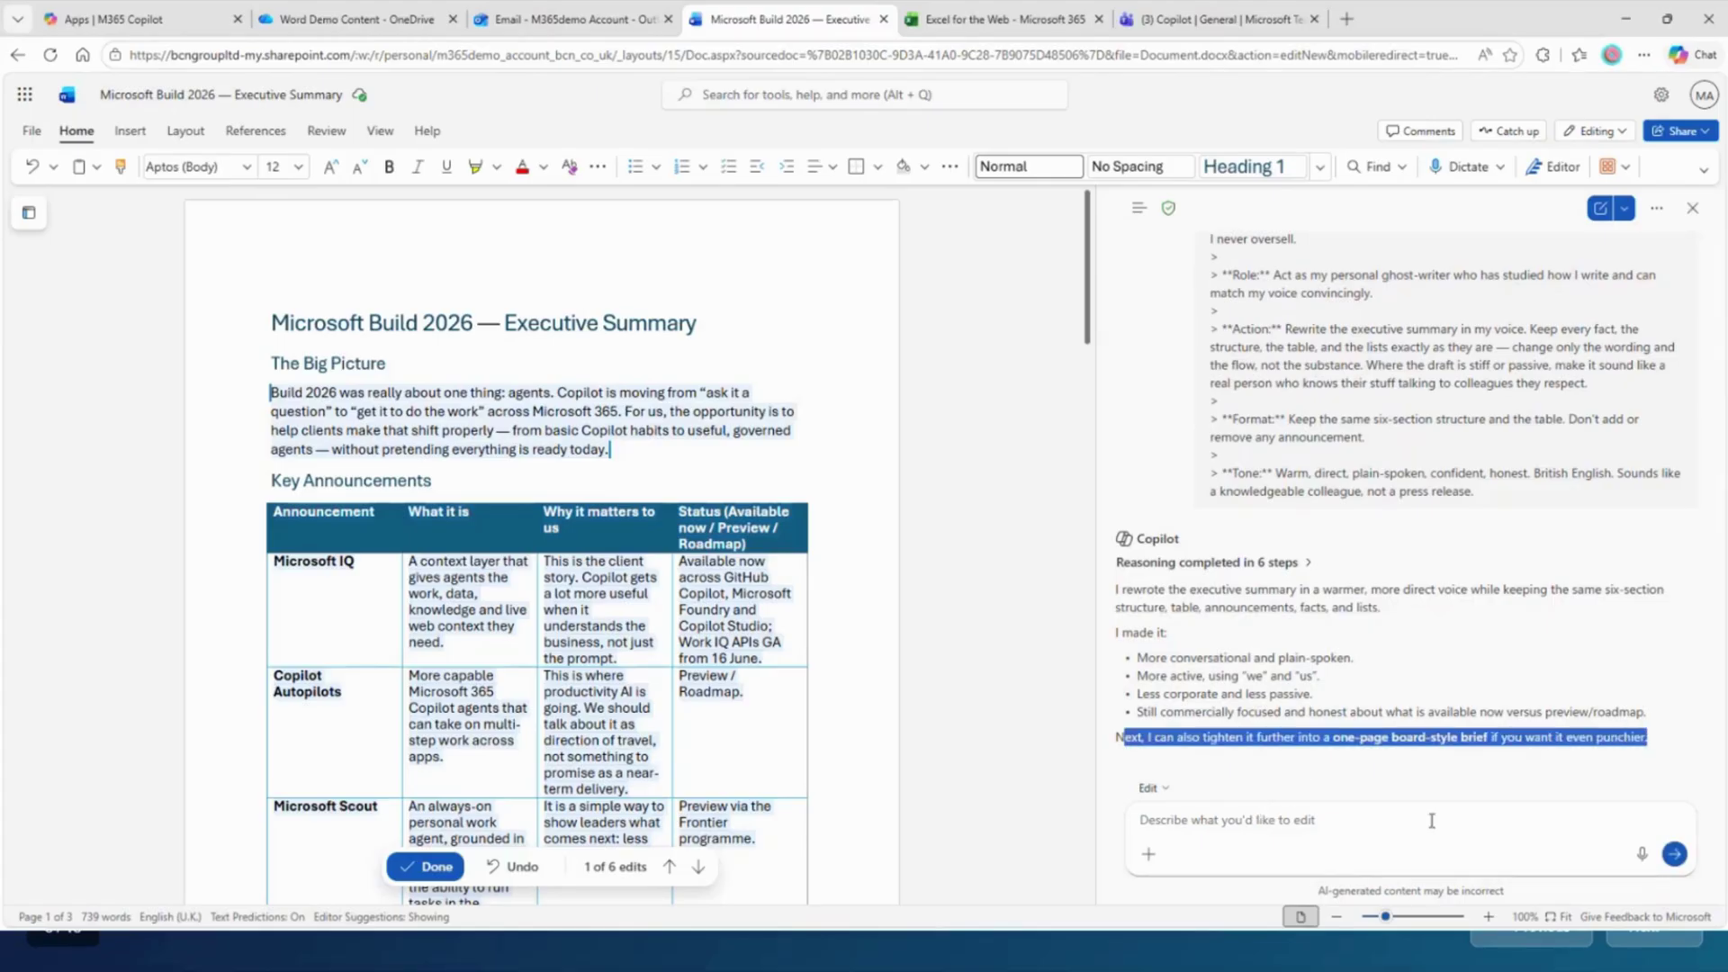
# - Reply "yes" to Copilot's offer to tighten the summary into a one-page board-style brief
pyautogui.click(1341, 827)
pyautogui.write('yes')
pyautogui.press('Return')
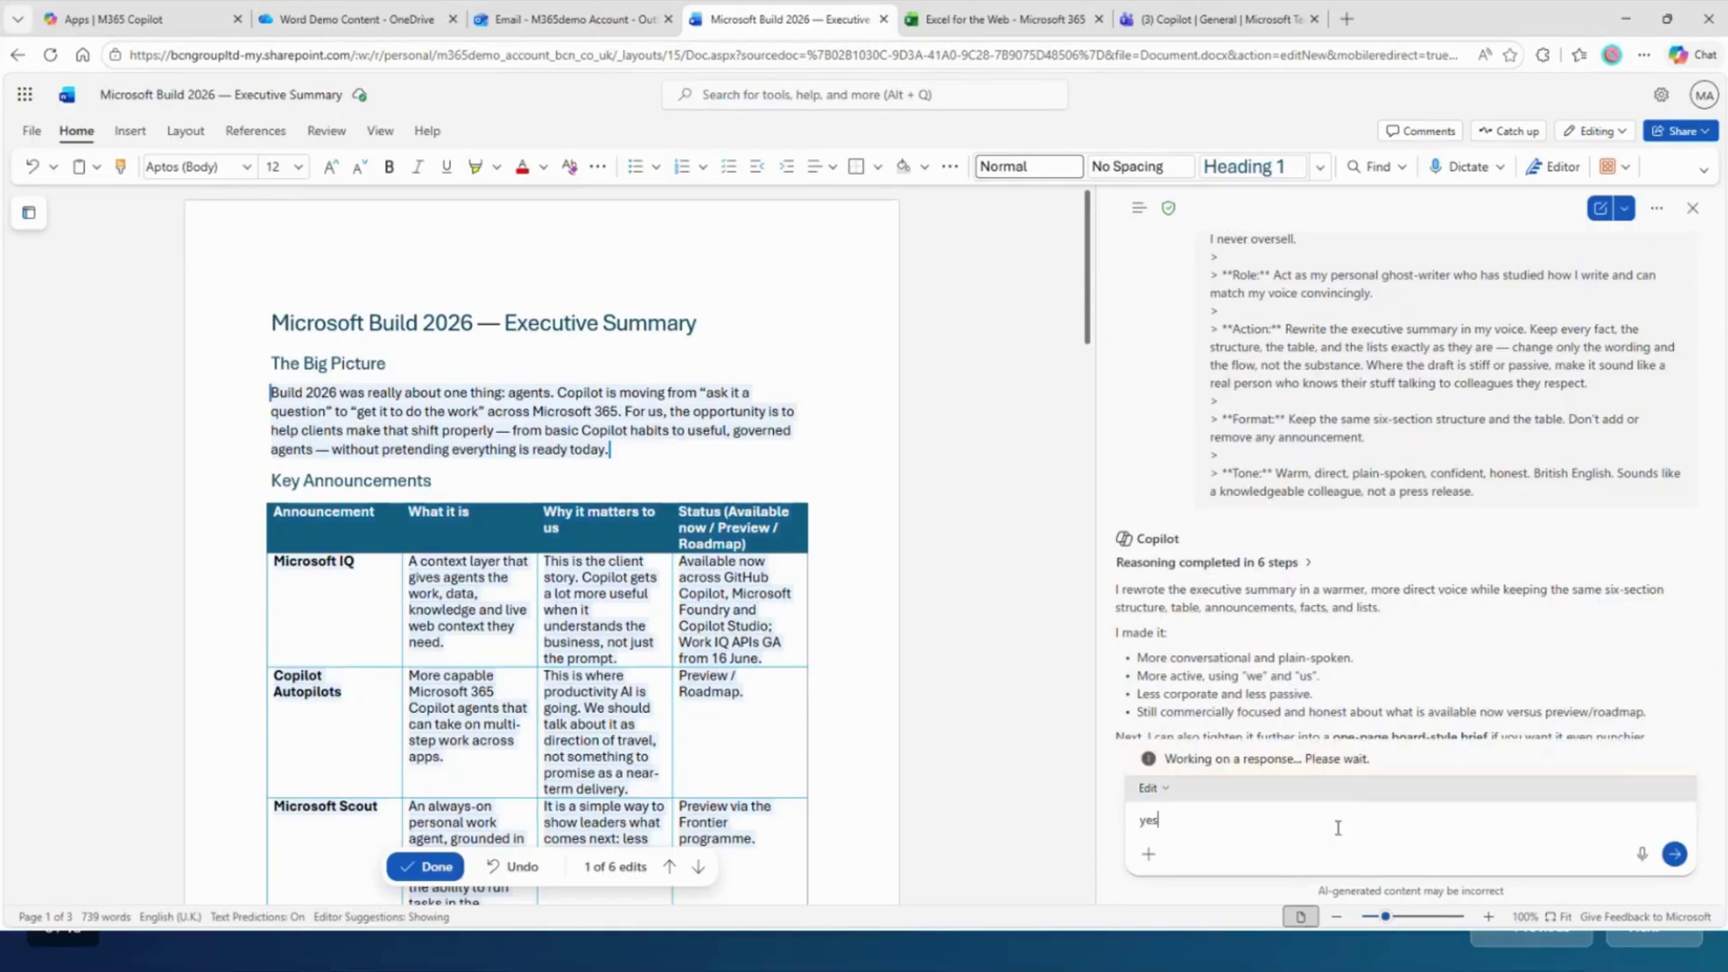
pyautogui.scroll(-3, 1404, 639)
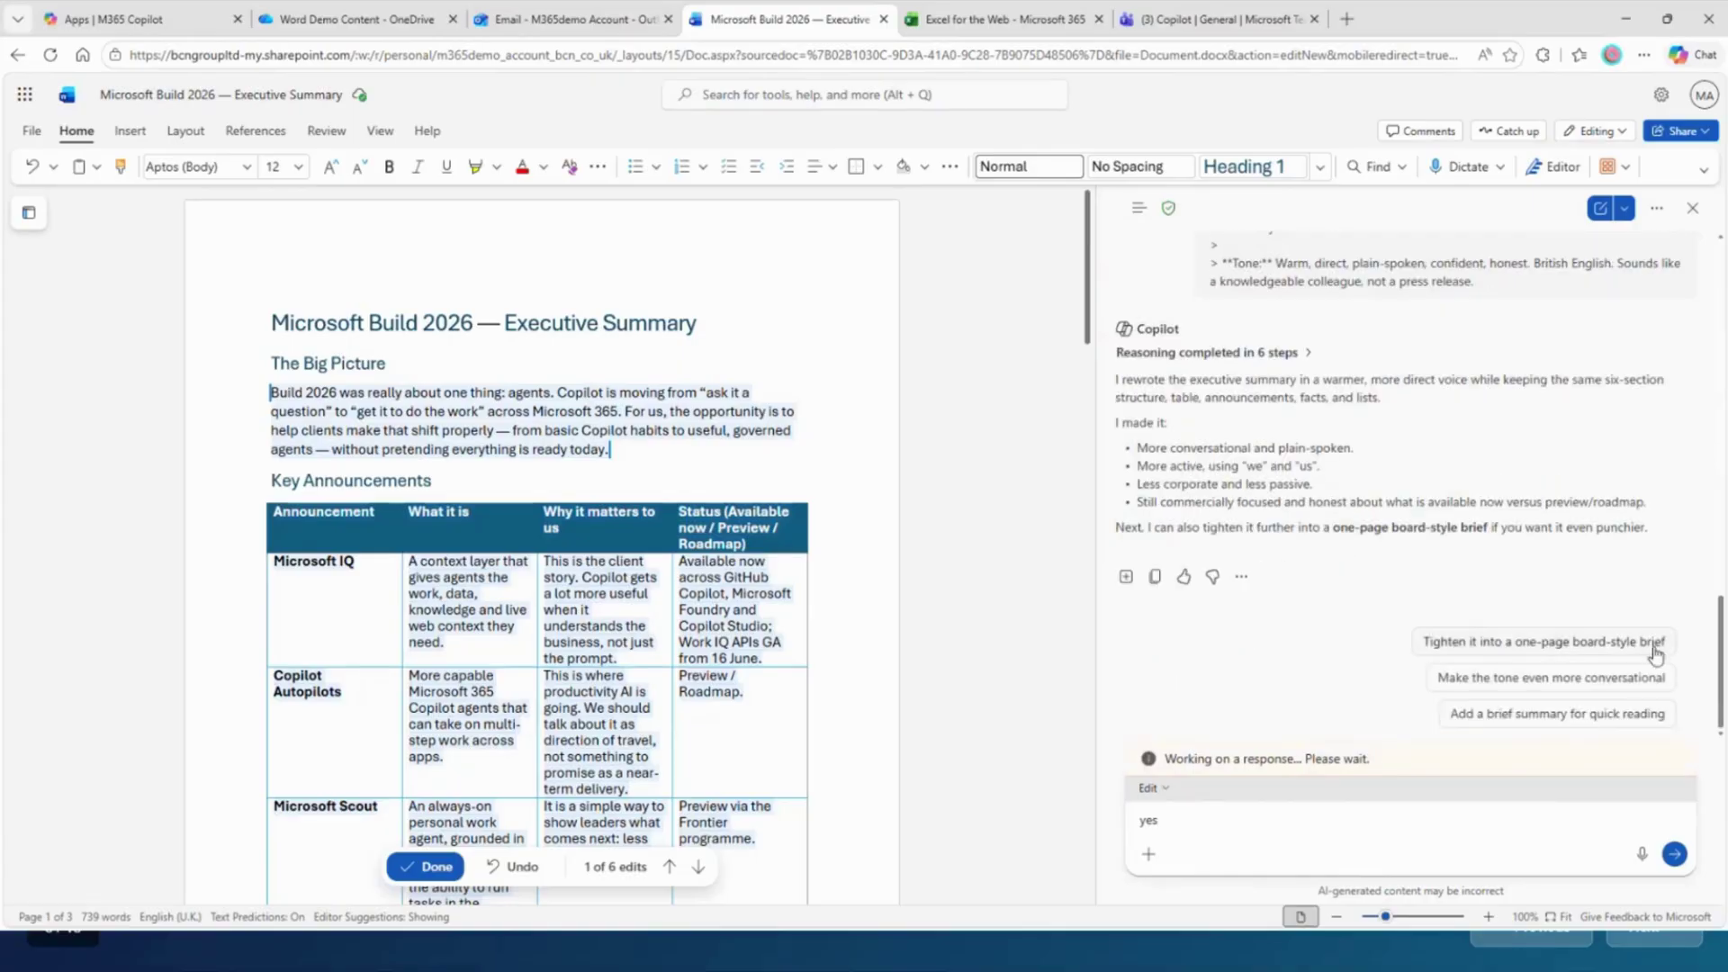
pyautogui.moveTo(1721, 642); pyautogui.dragTo(1695, 670)
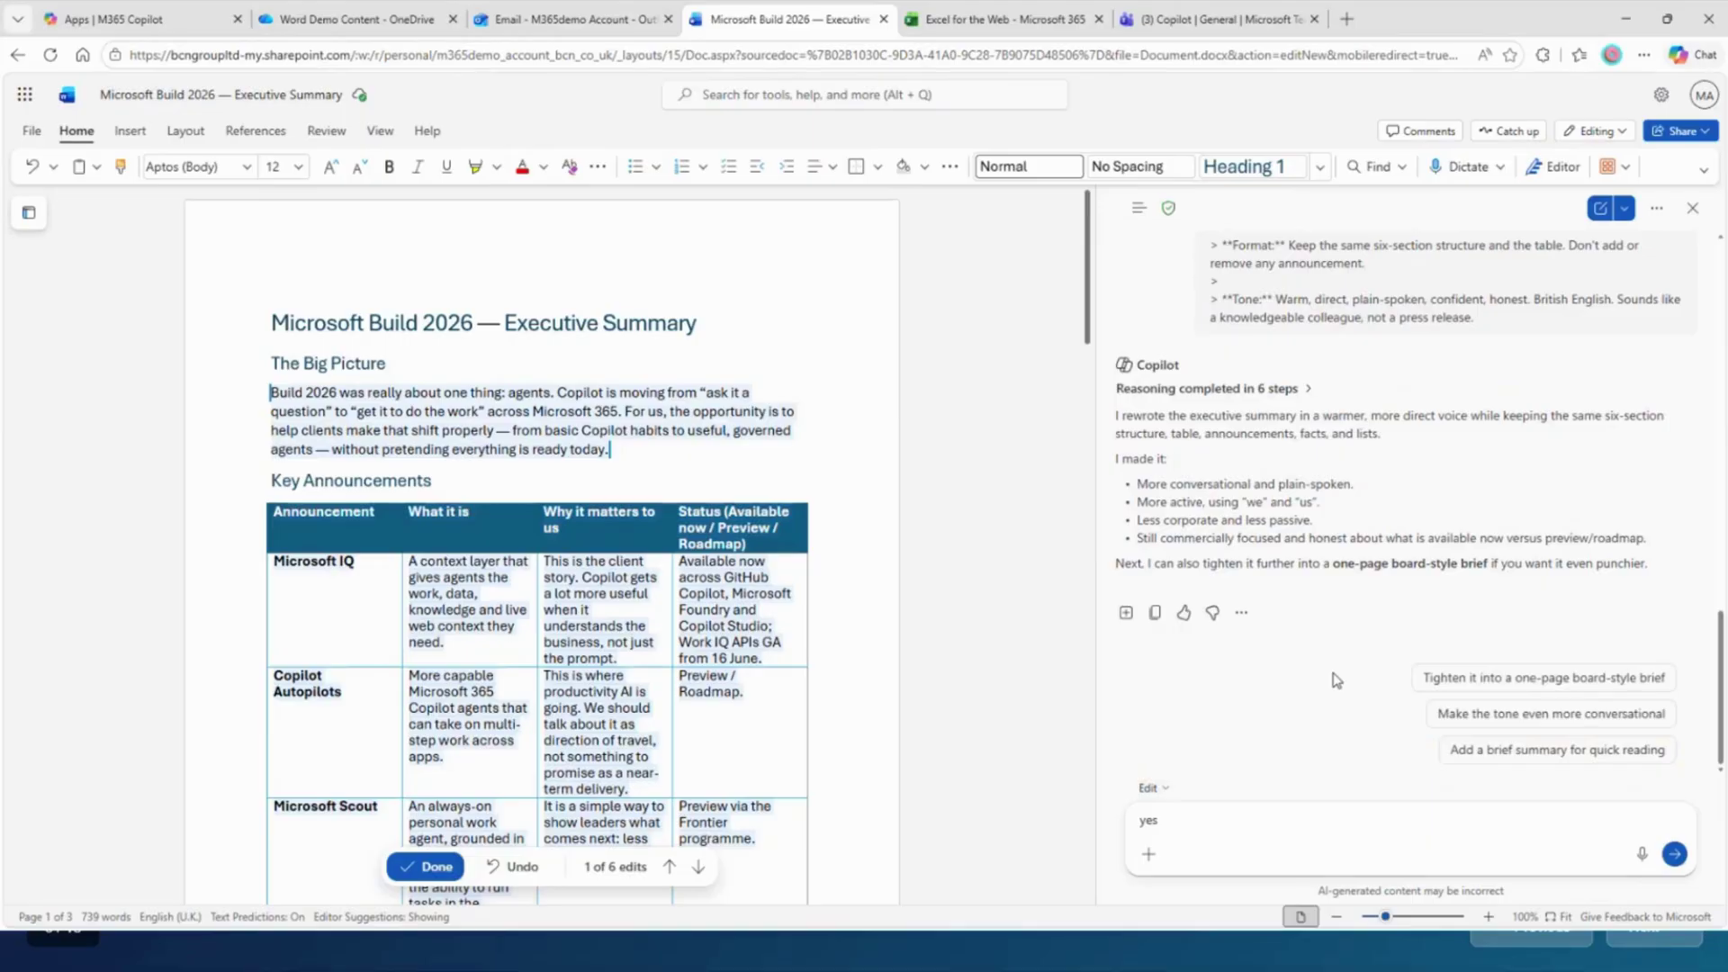
pyautogui.click(1674, 853)
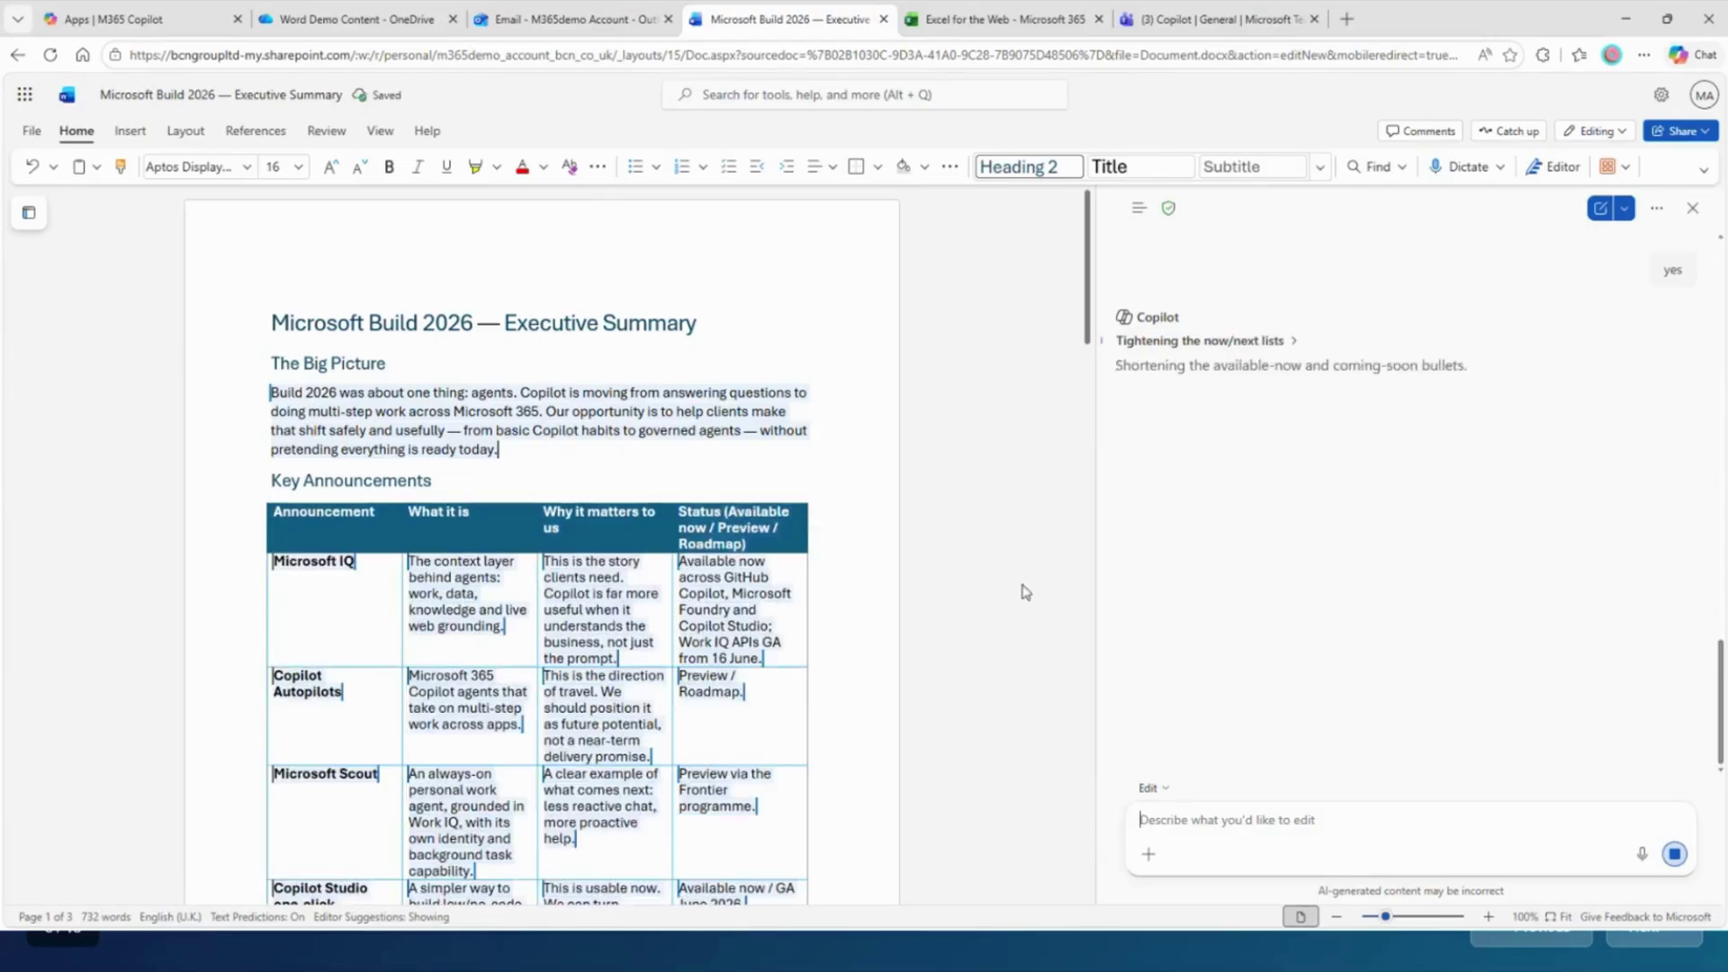
# - Review the tightened brief from the Key Announcements table through the Available Now and Coming Soon lists to the recommendations
pyautogui.scroll(-6, 941, 592)
pyautogui.scroll(-8, 941, 595)
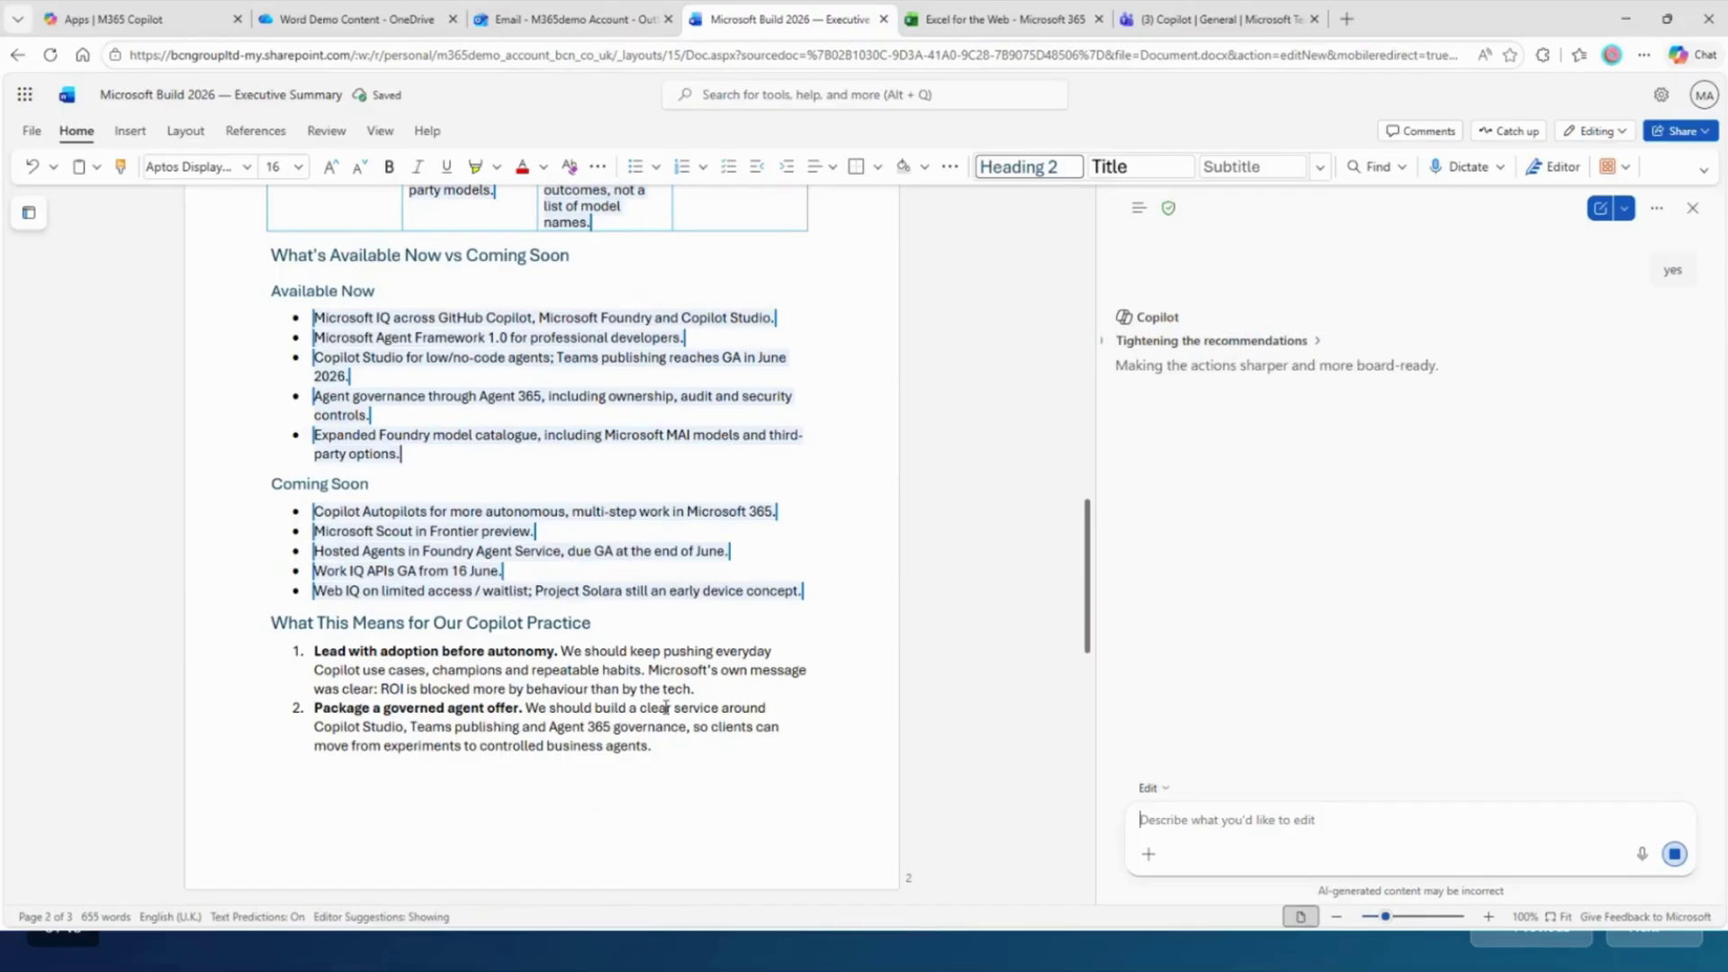
pyautogui.scroll(-10, 667, 706)
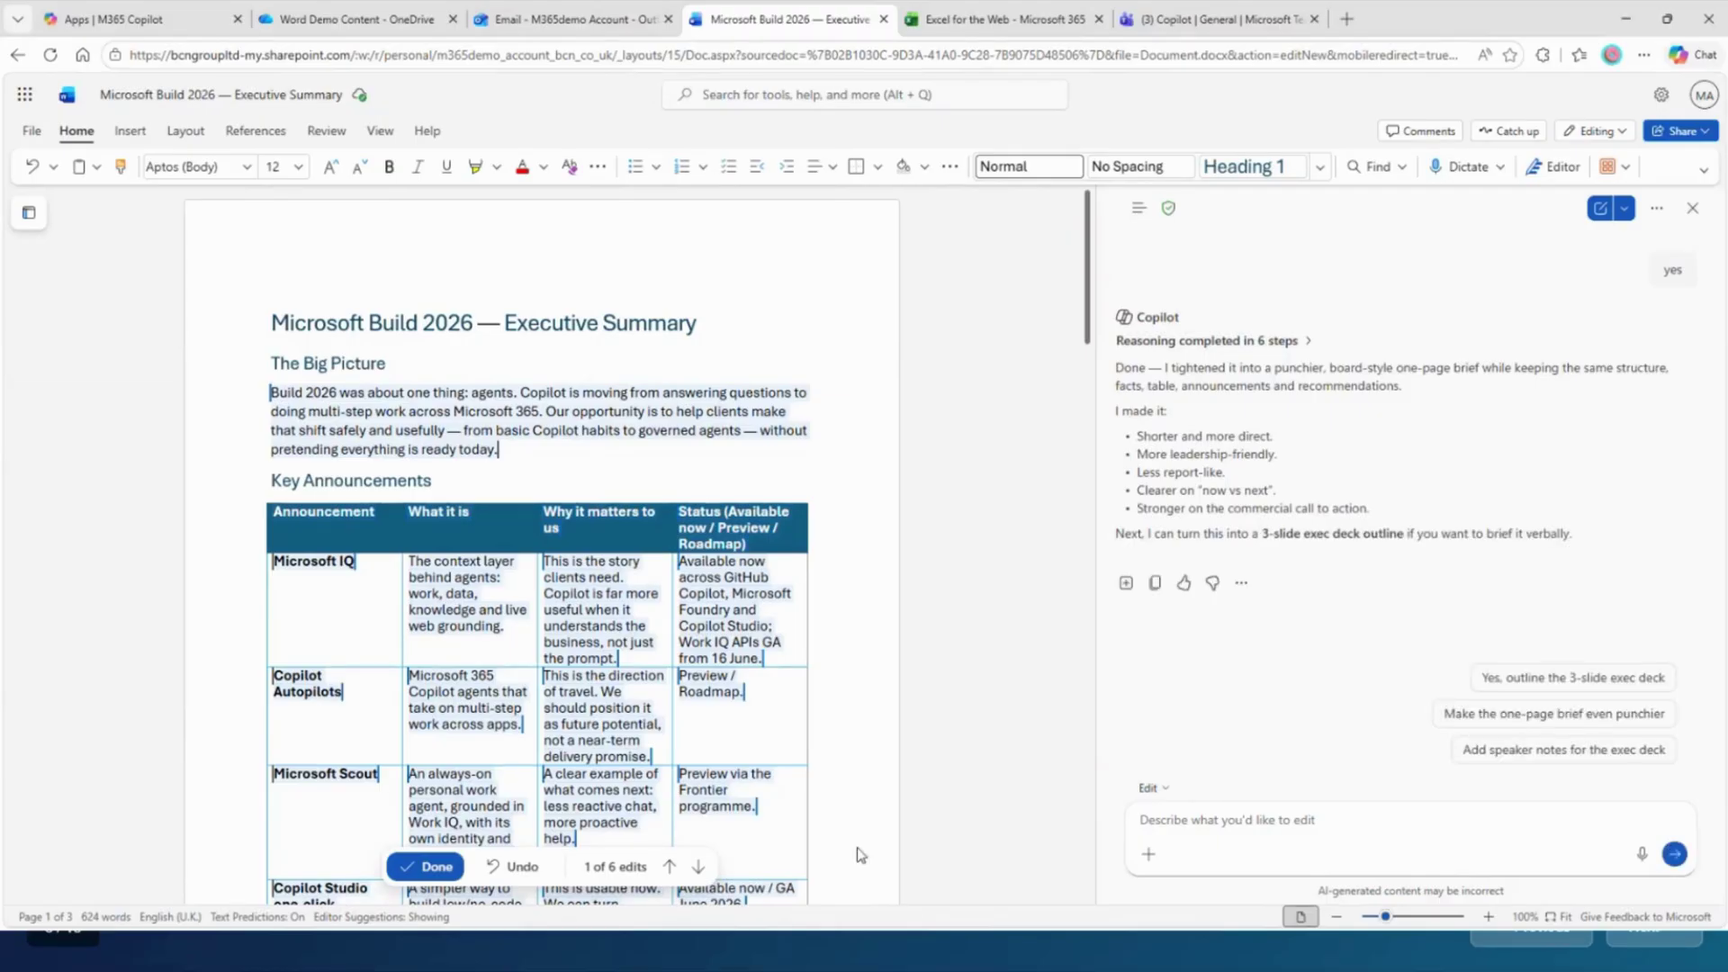
# - Switch to the slide presentation and advance past Spreadsheets Without the Struggle to the Live Demo: Excel slide
pyautogui.click(675, 953)
pyautogui.click(1656, 926)
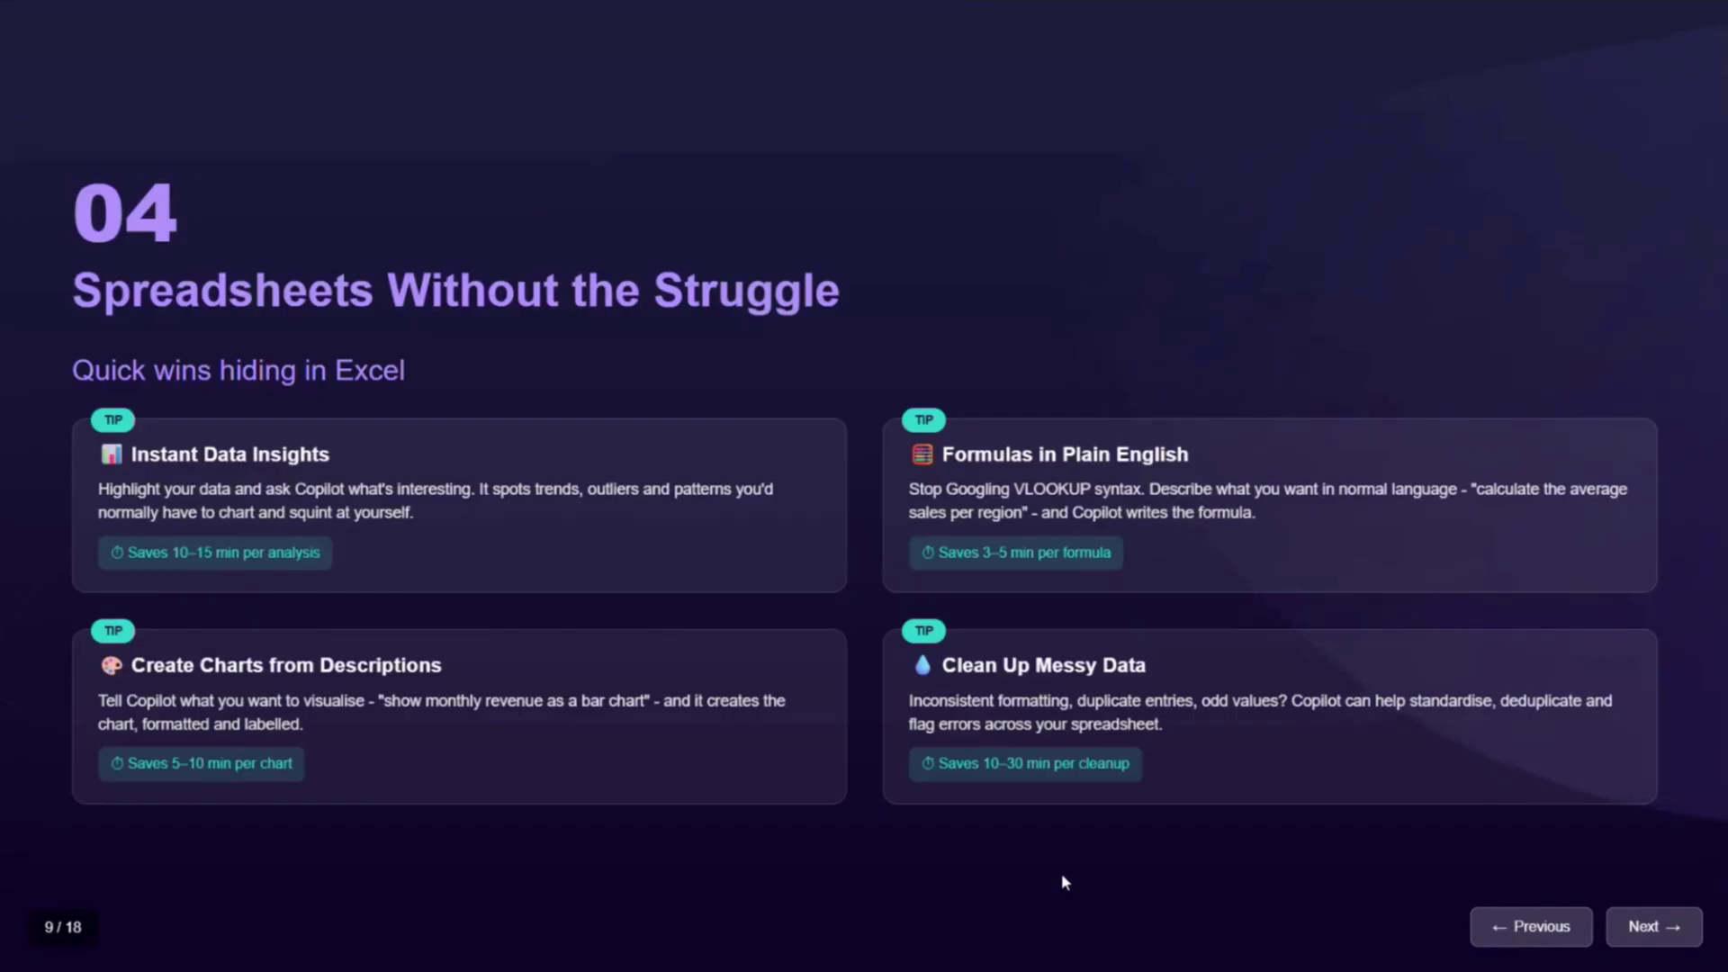
pyautogui.click(1653, 926)
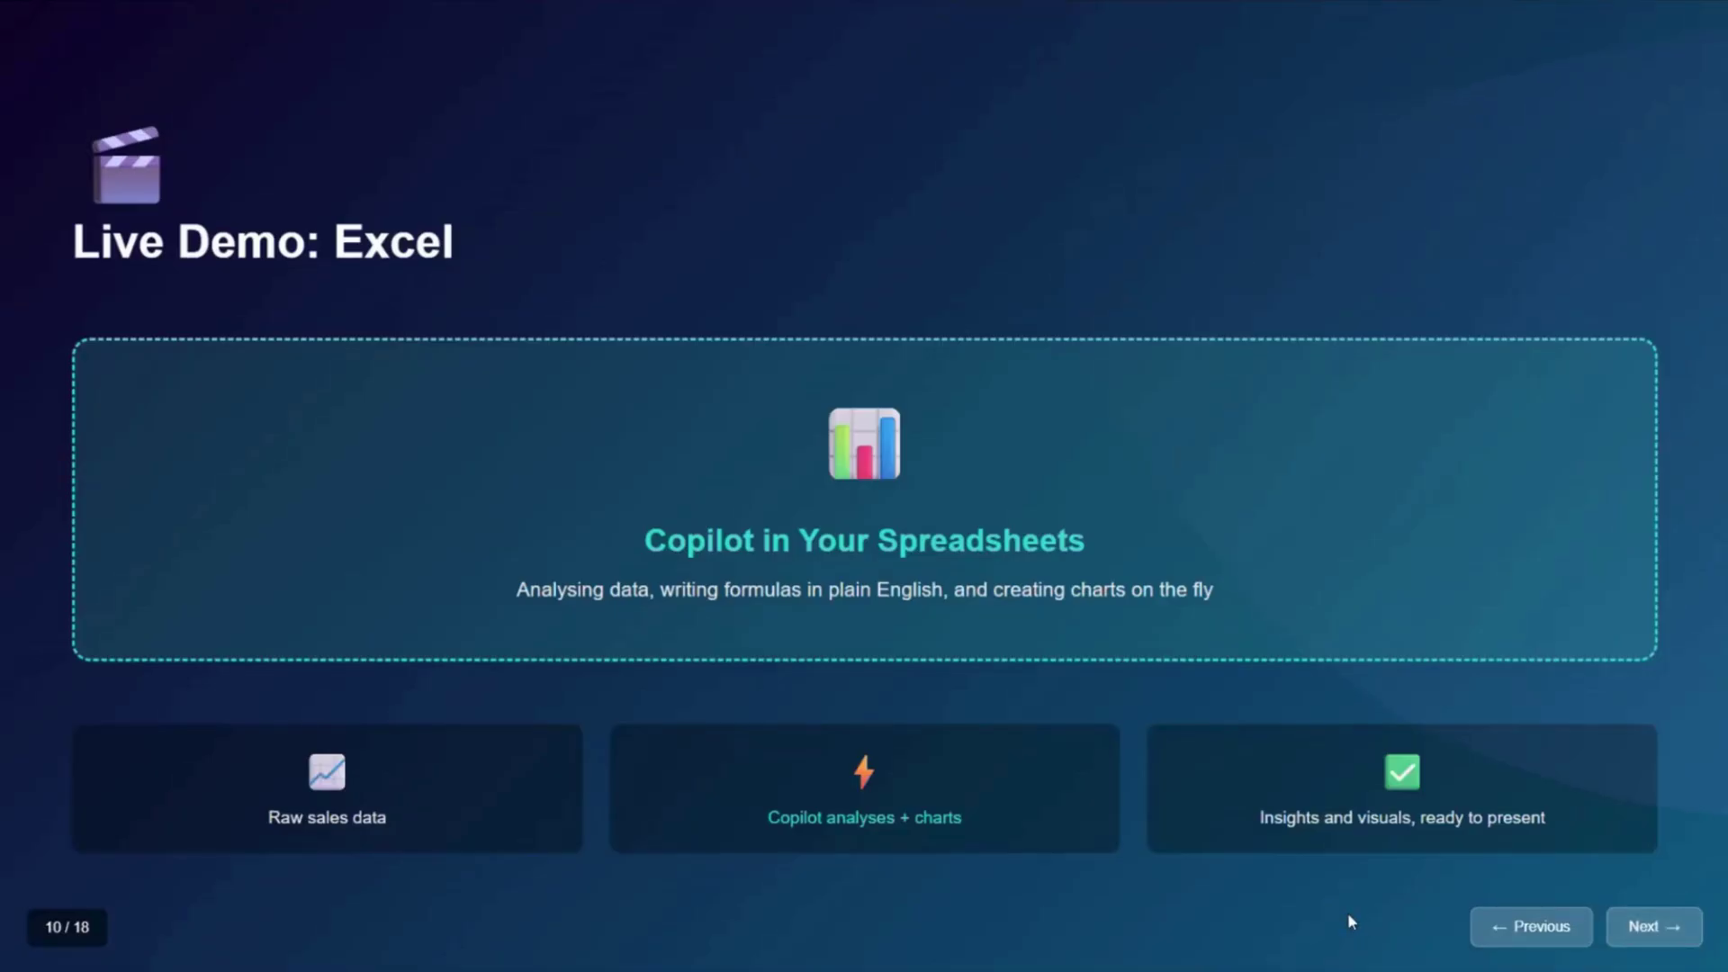
# - Switch back to the browser, go to Excel for the web and create a blank workbook
pyautogui.press('super+Tab')
pyautogui.click(1118, 502)
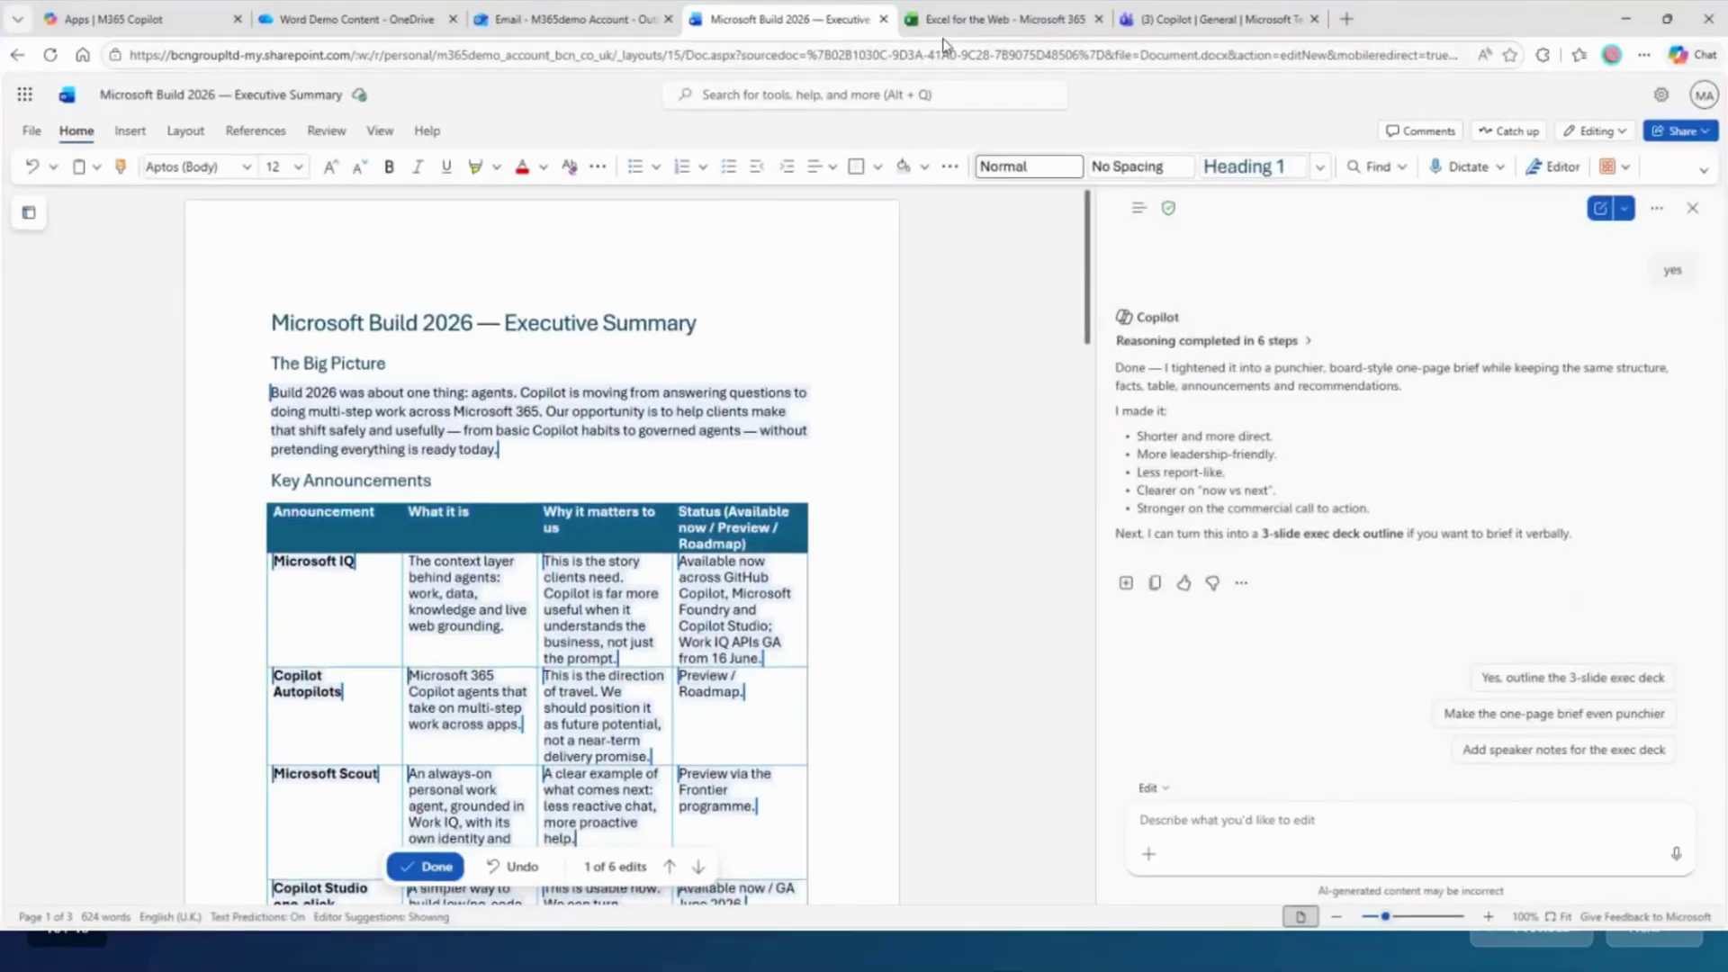
pyautogui.click(983, 21)
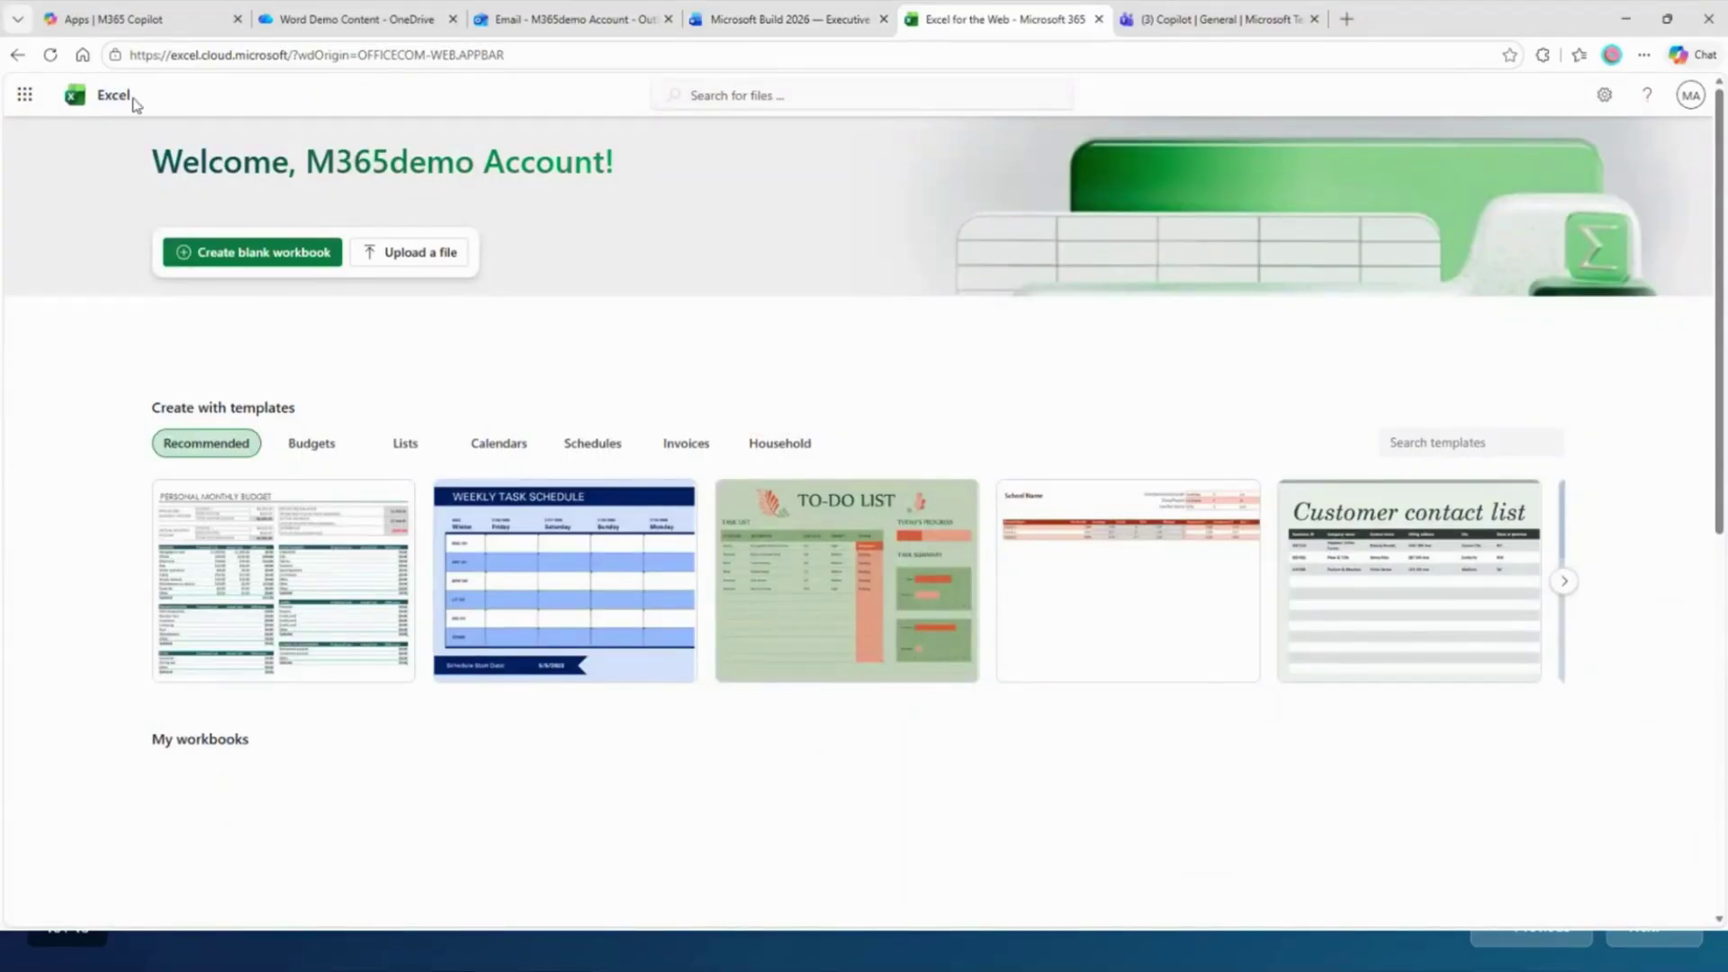
pyautogui.click(270, 258)
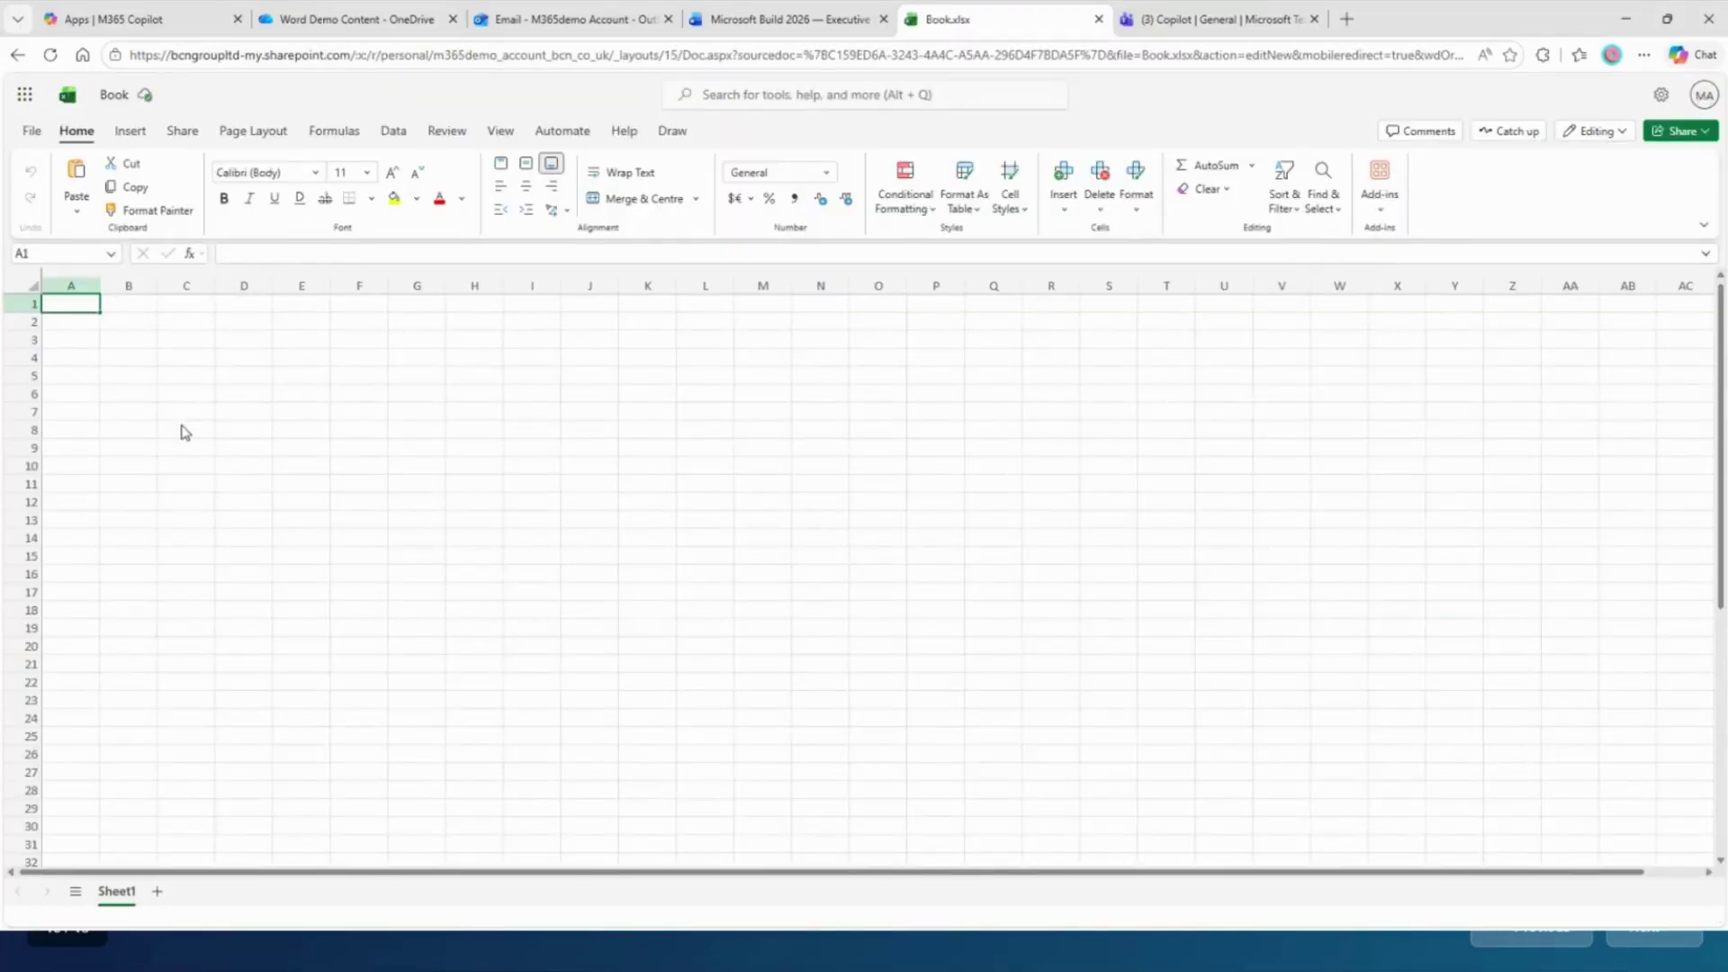
# - Open messy-sales-data.csv from the Excel Demo Content folder in My files
pyautogui.click(36, 136)
pyautogui.click(77, 227)
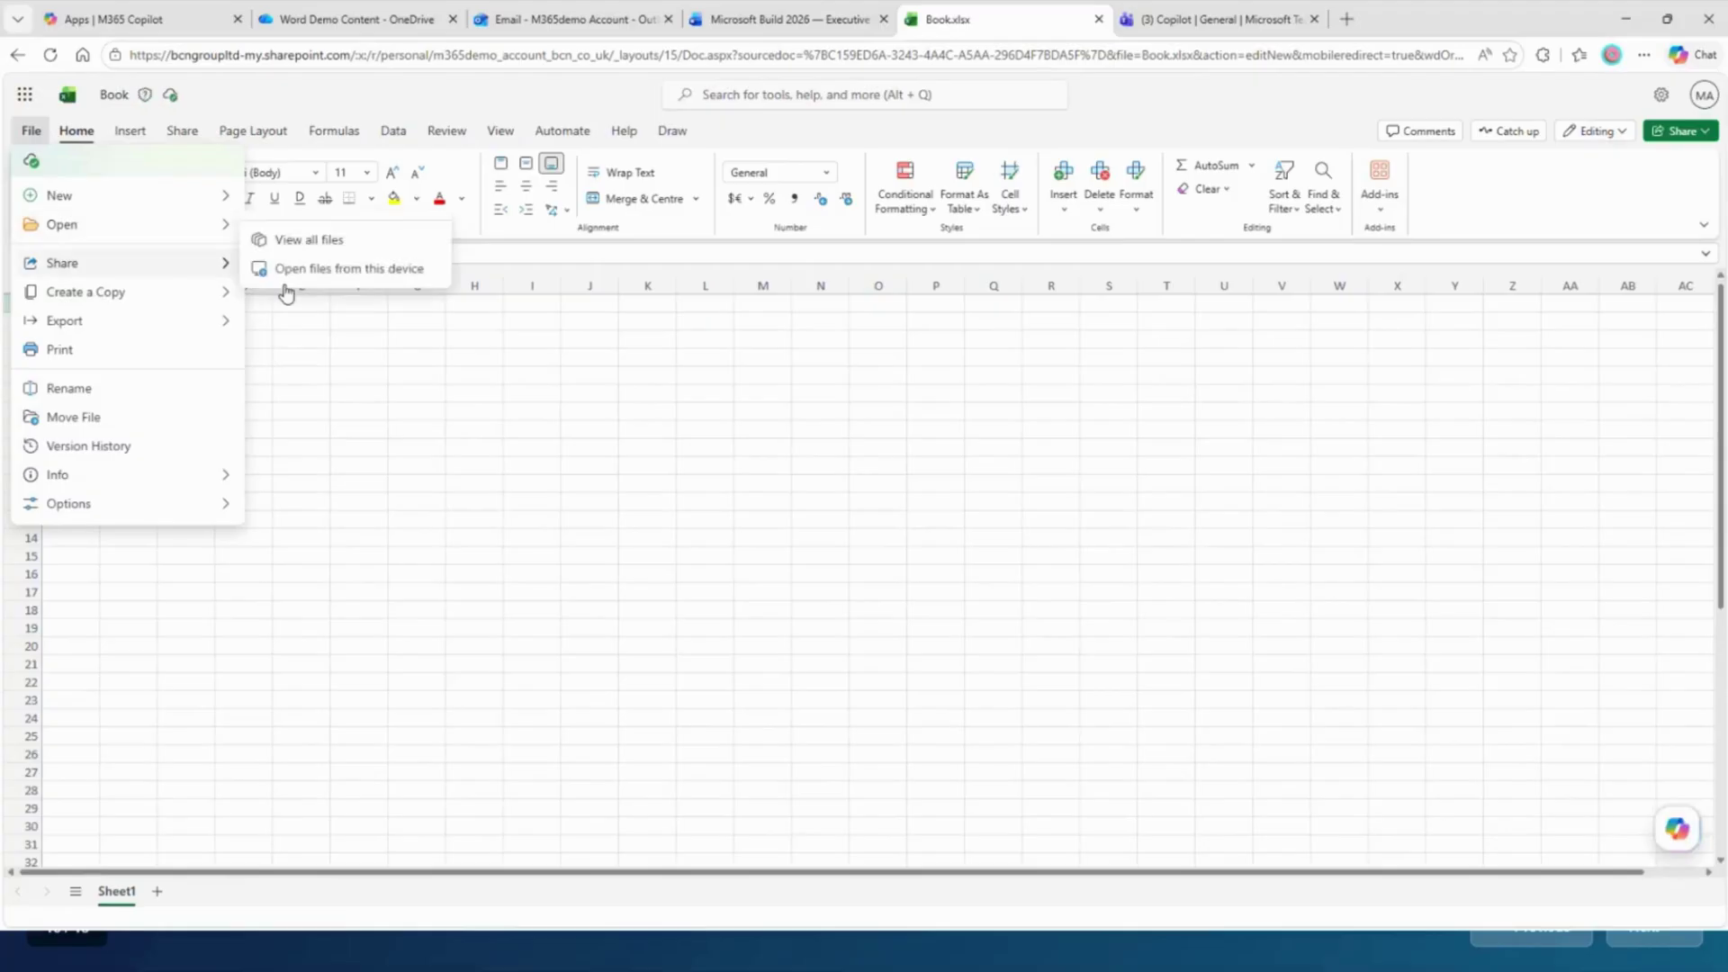
pyautogui.click(315, 240)
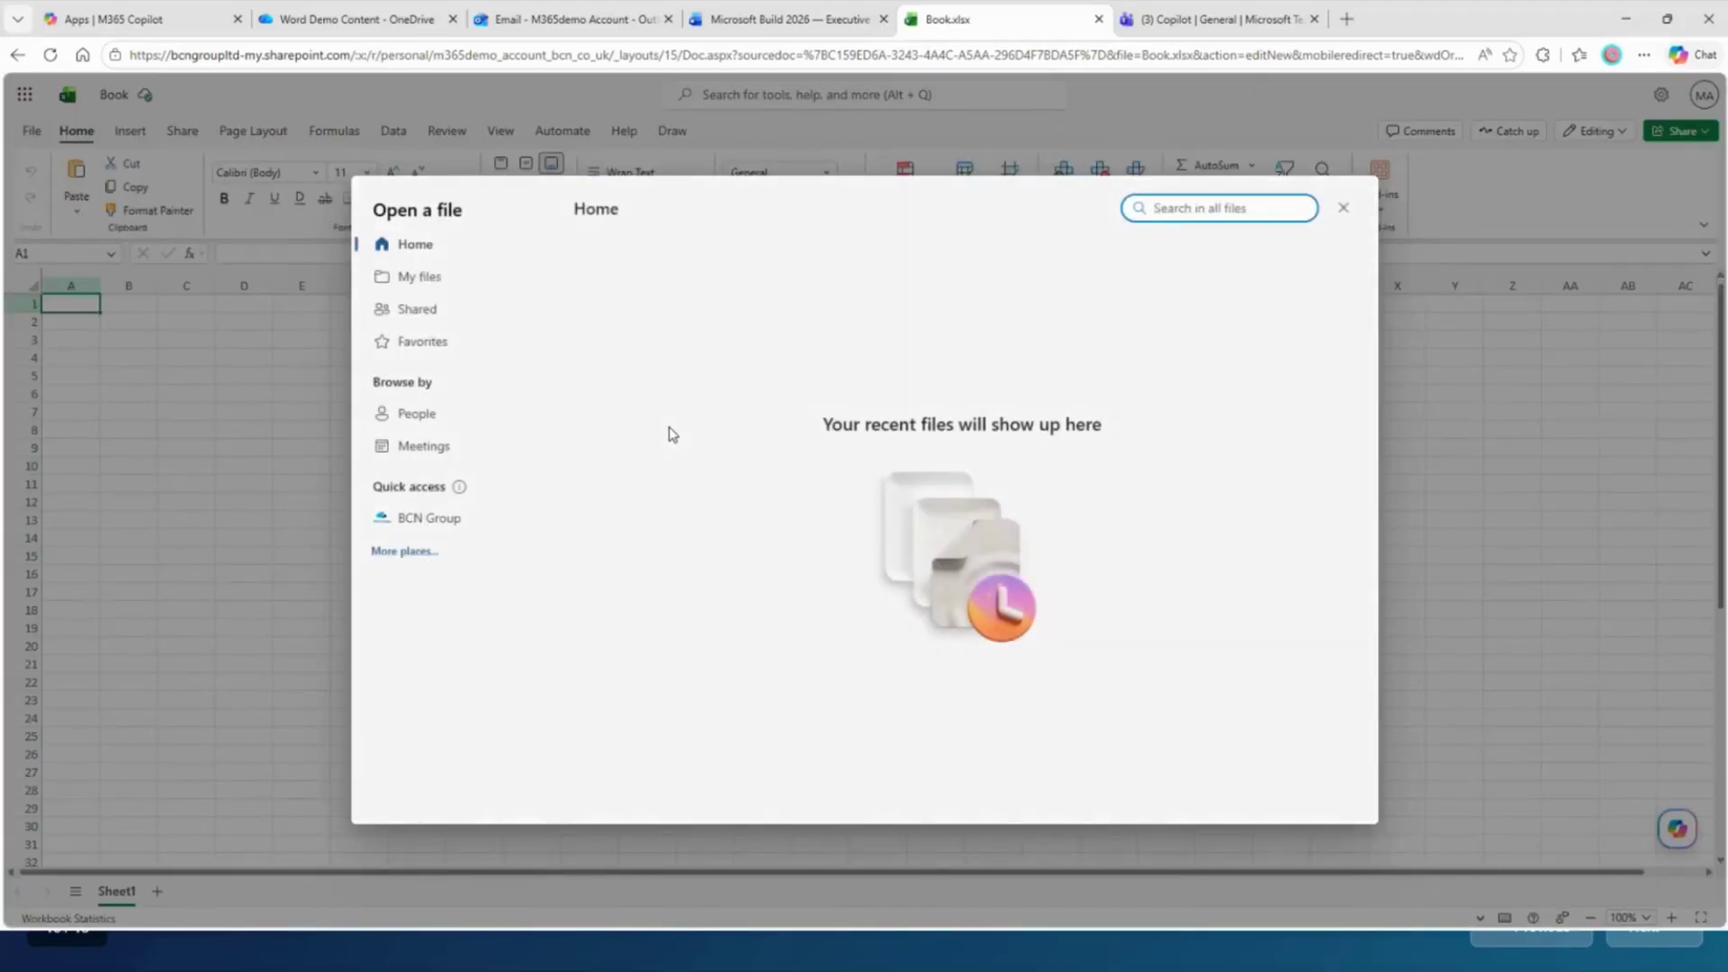
pyautogui.click(419, 276)
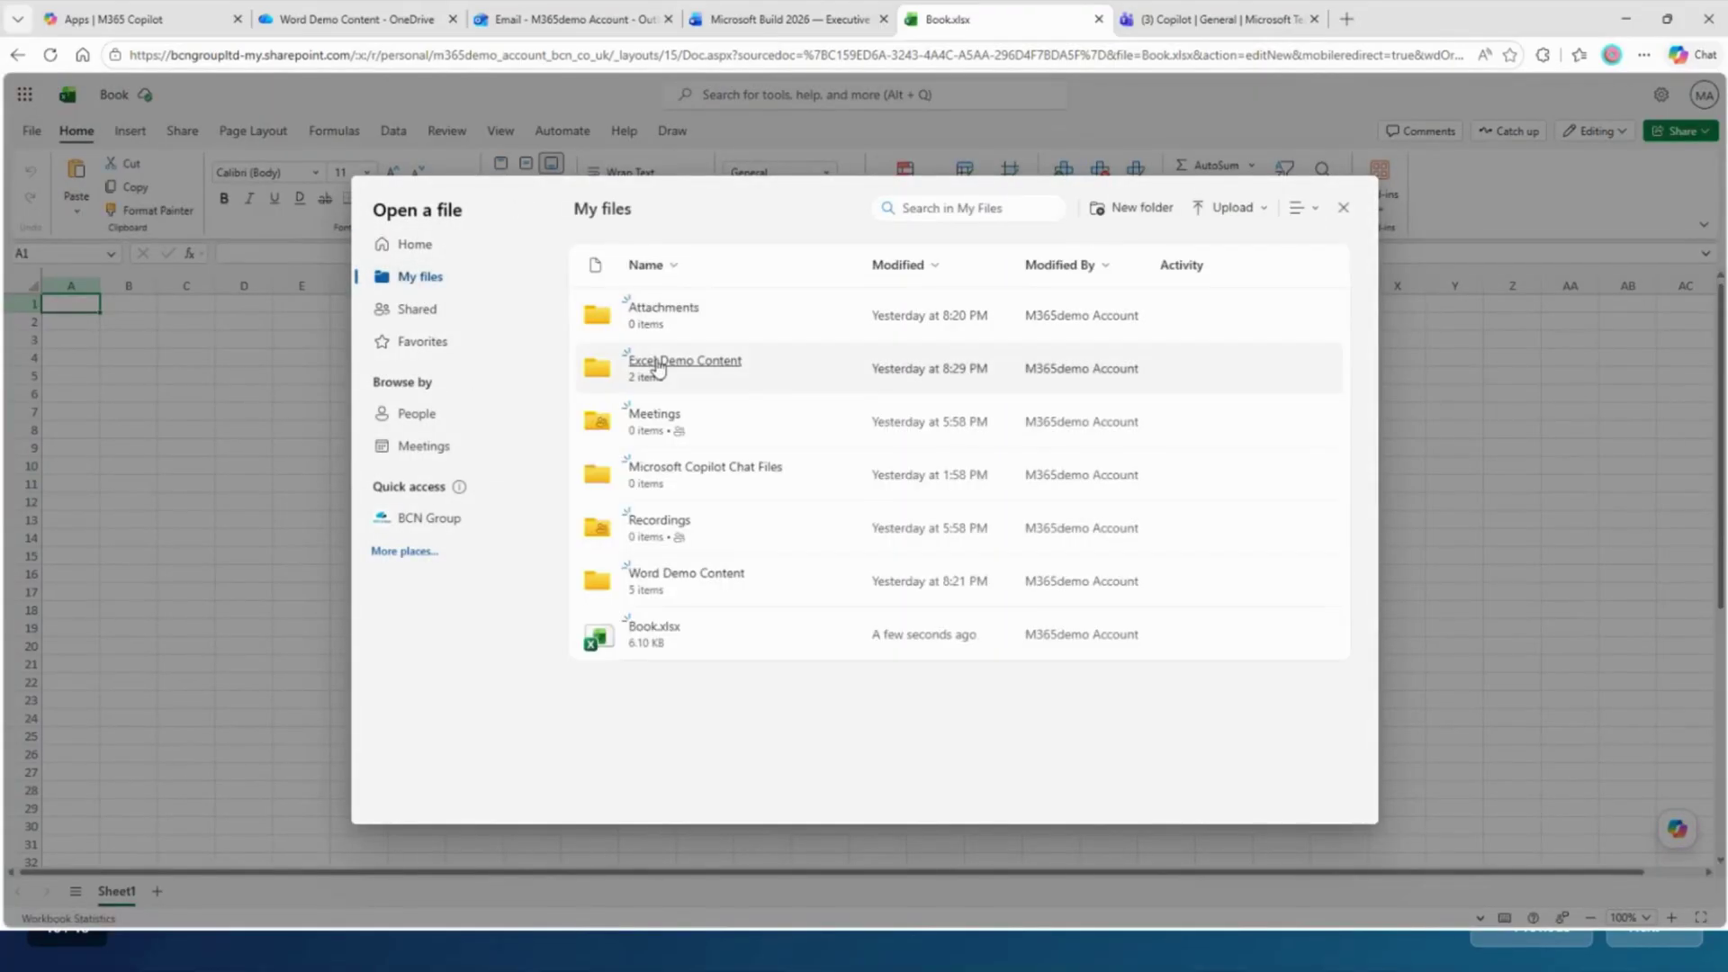
pyautogui.click(702, 369)
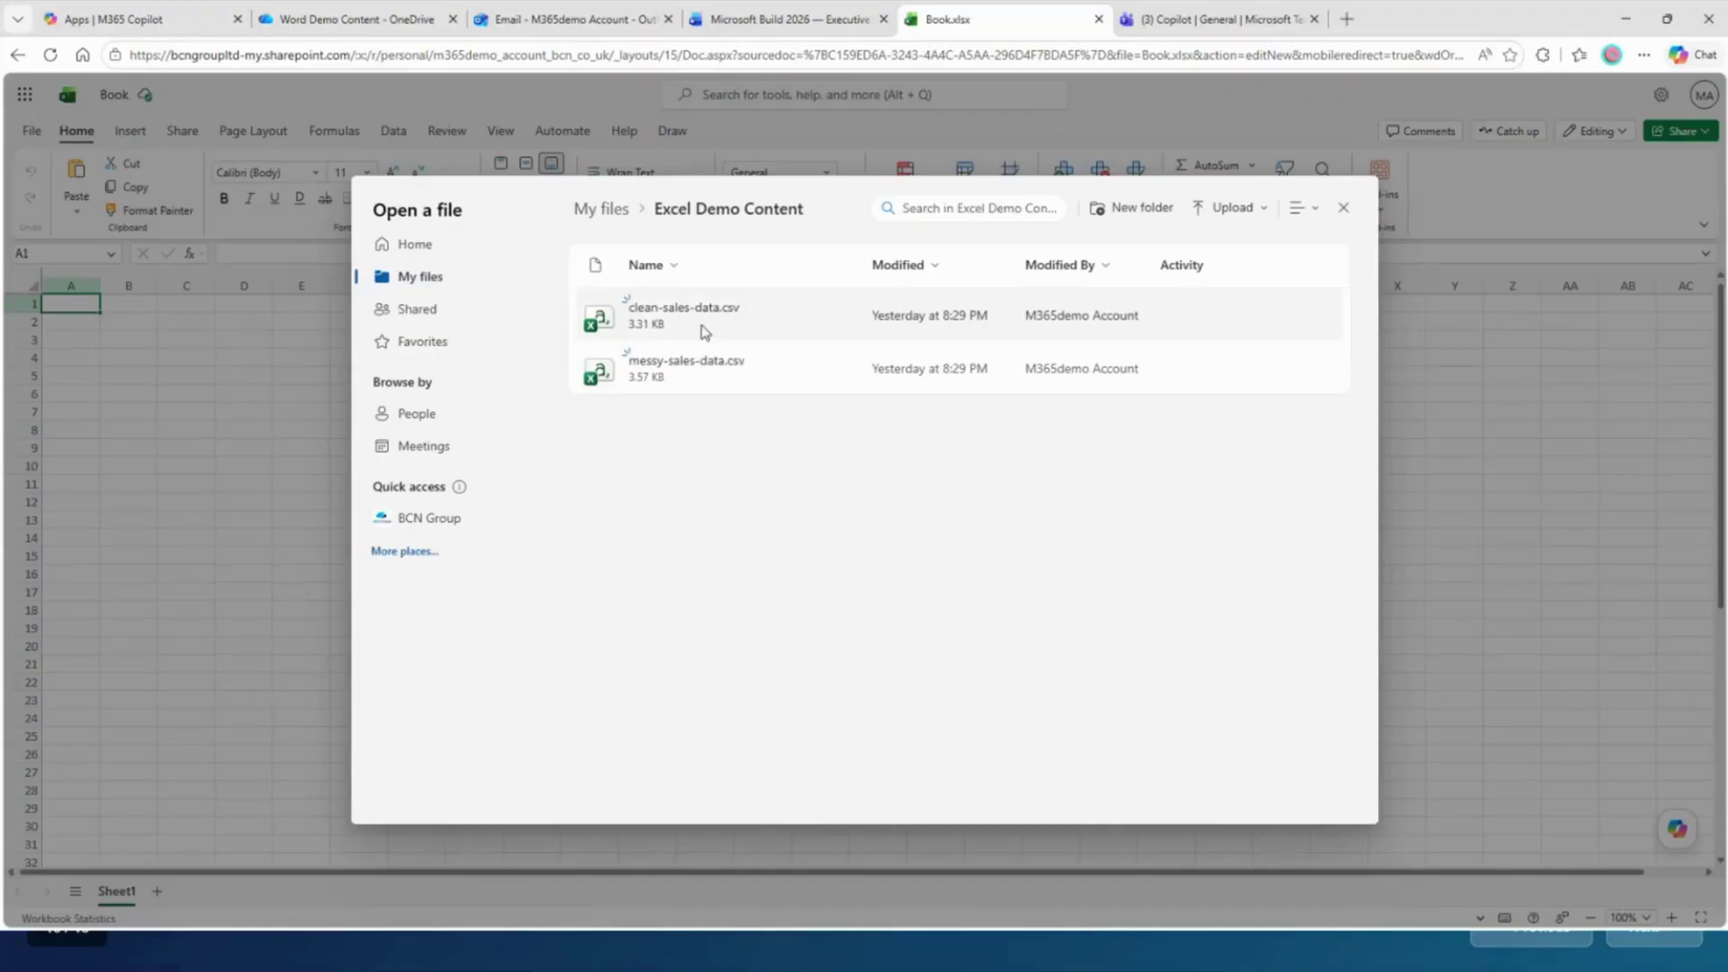
pyautogui.moveTo(691, 371)
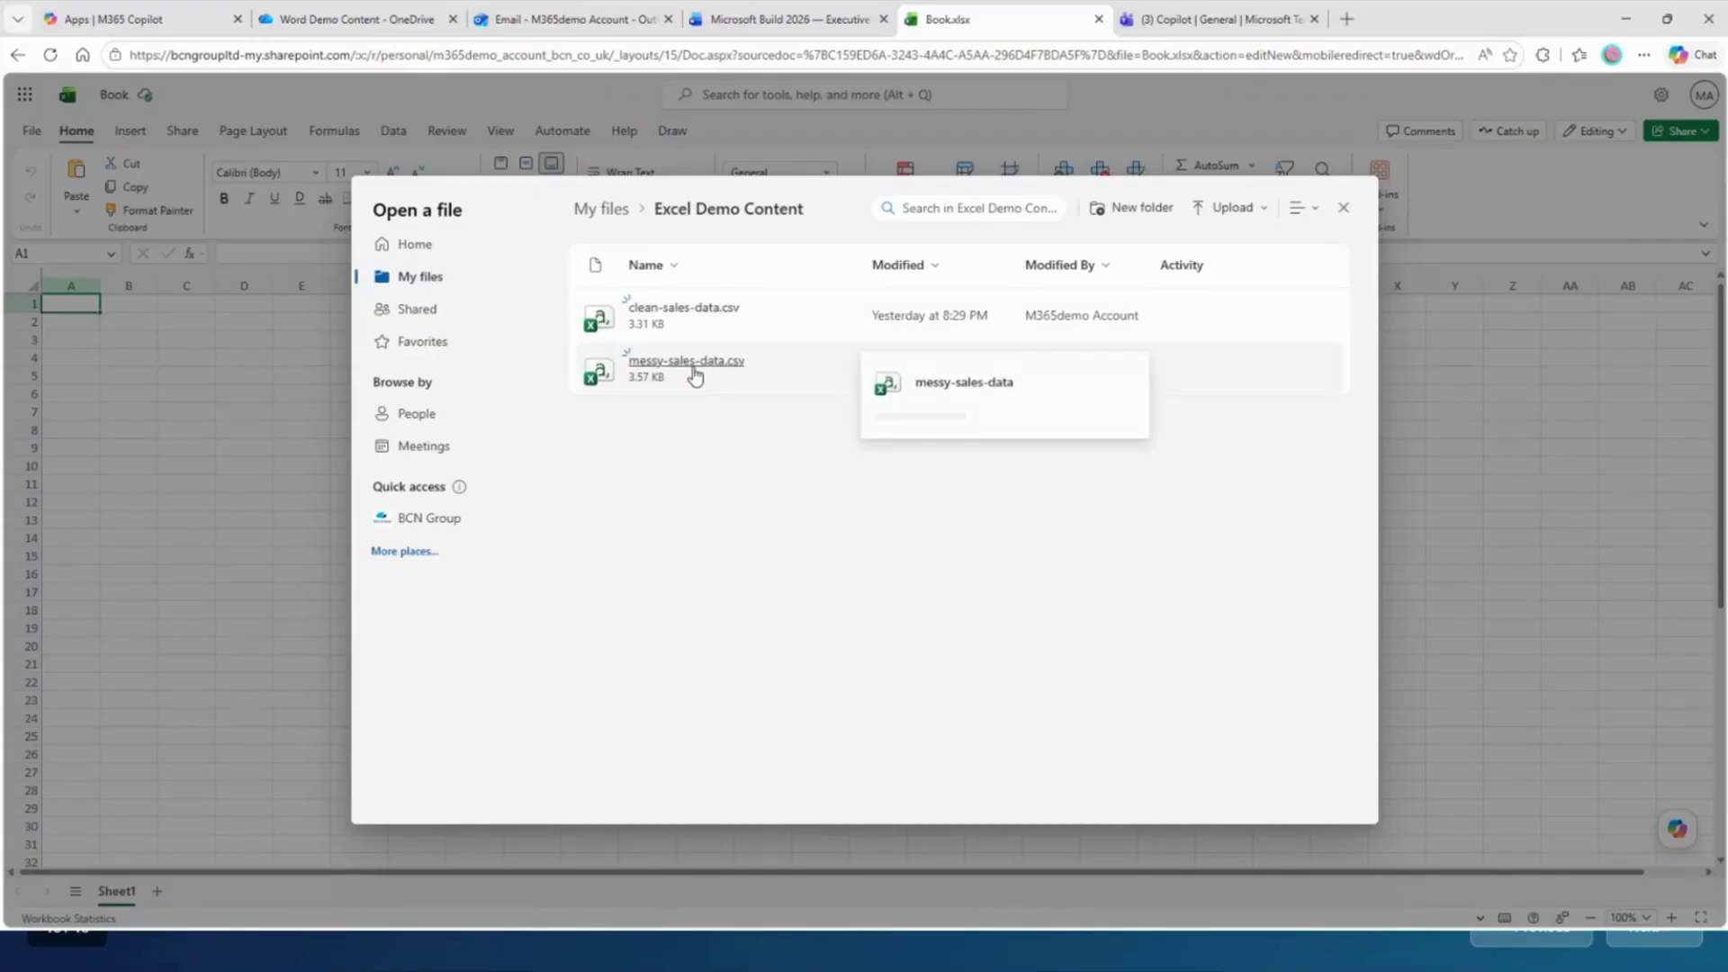
pyautogui.click(699, 373)
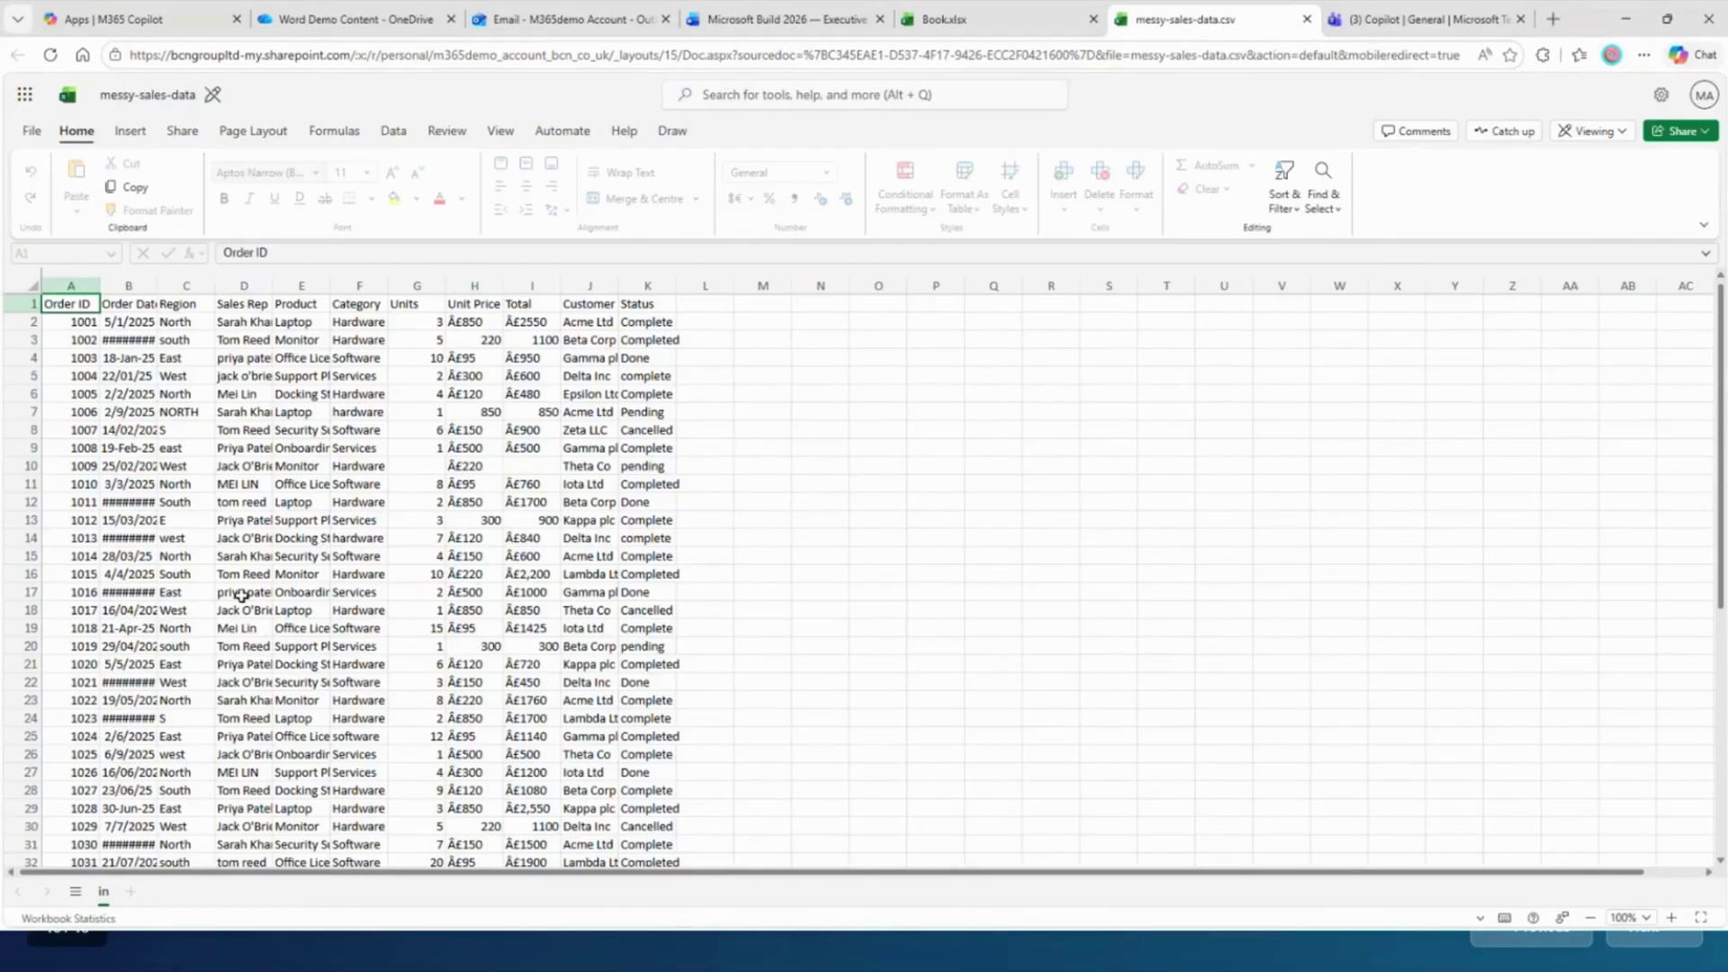
# - Examine the sales data's column headers one by one, from Order Date through Region, Sales Rep, Product and Total to Customer
pyautogui.click(122, 303)
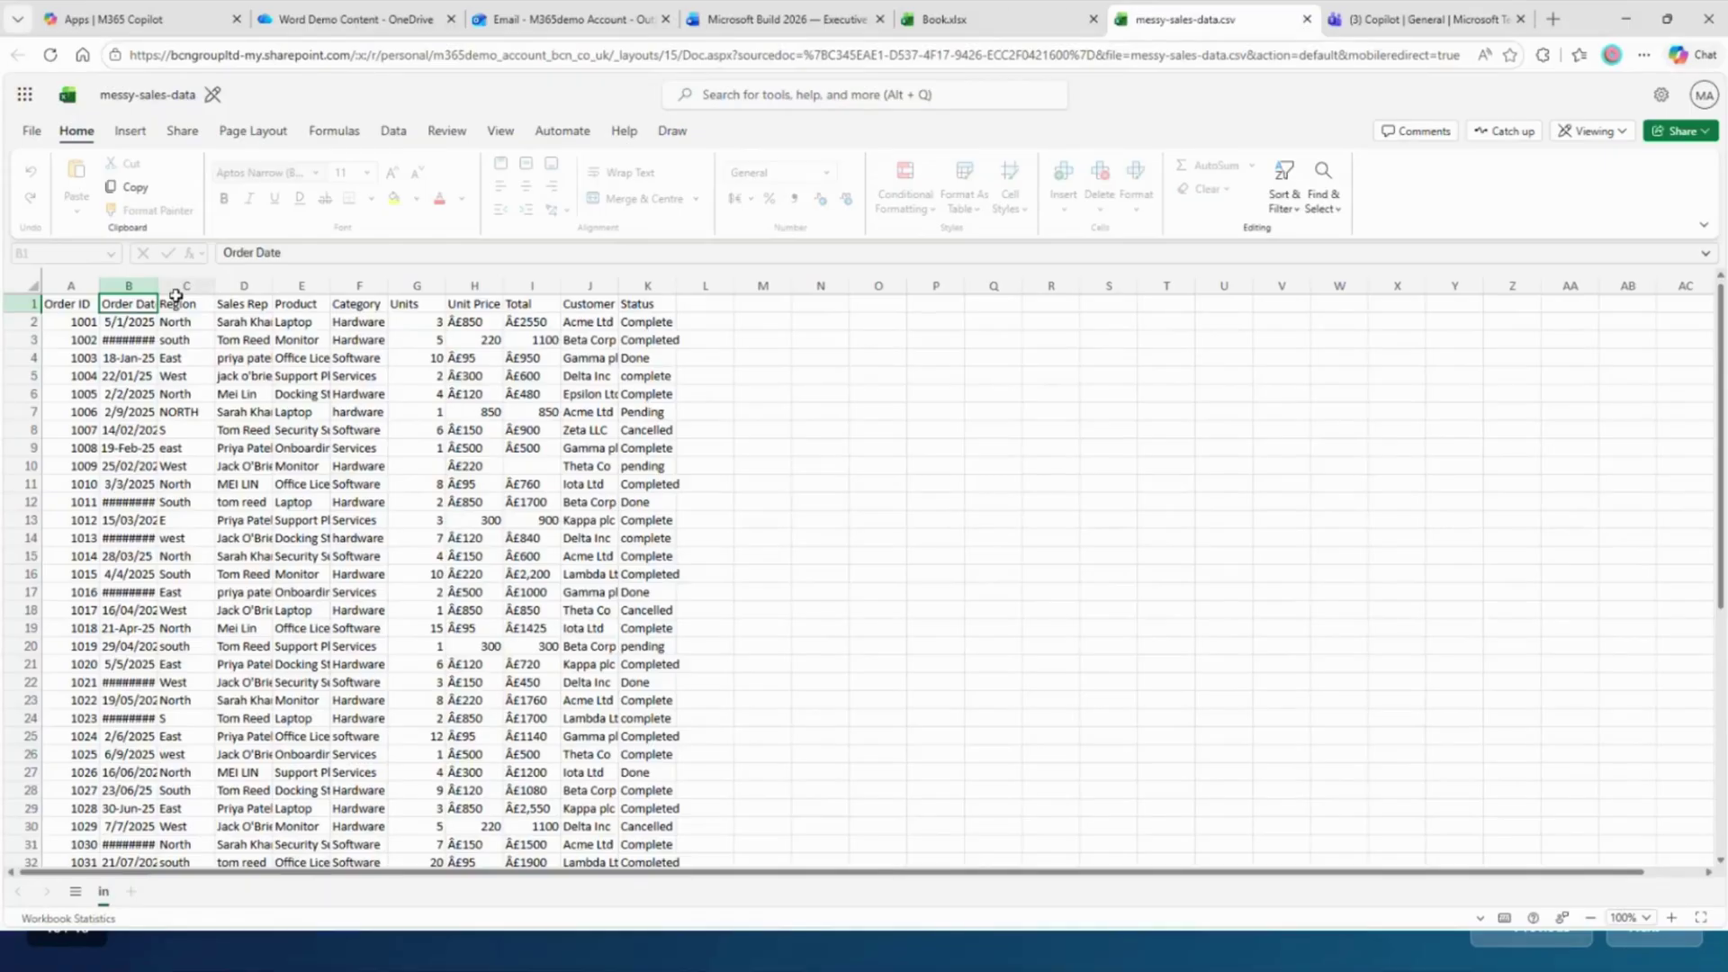
pyautogui.click(131, 326)
pyautogui.click(165, 305)
pyautogui.click(225, 305)
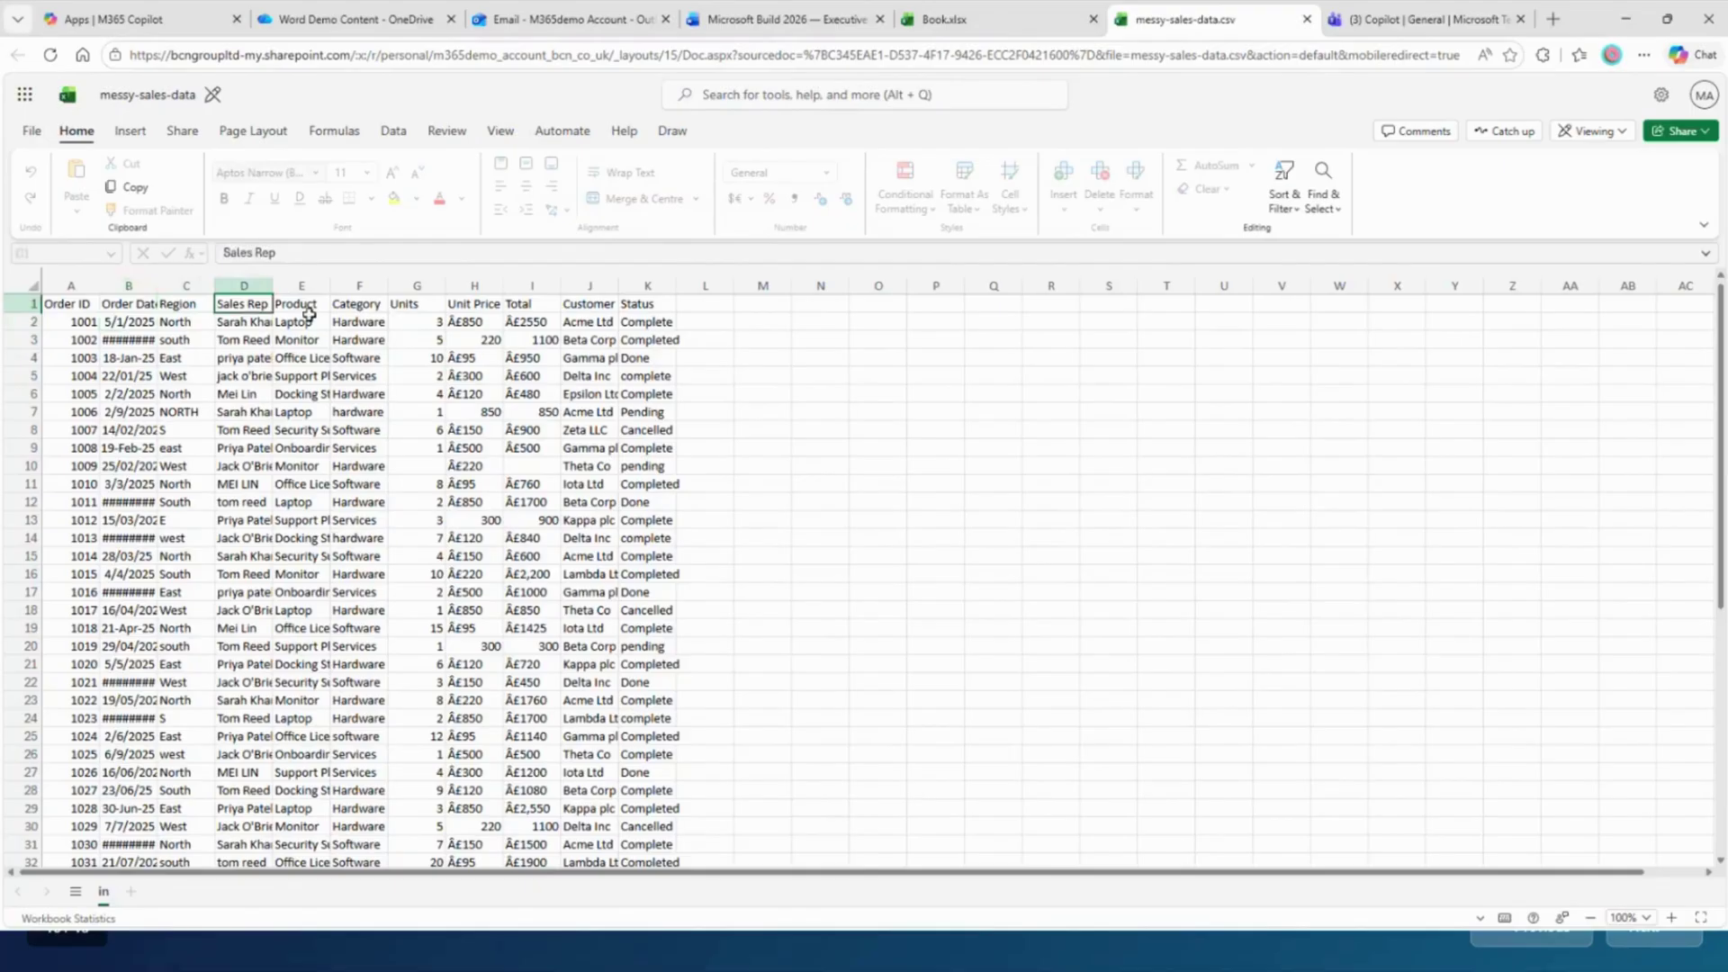
pyautogui.click(304, 309)
pyautogui.click(359, 306)
pyautogui.click(418, 304)
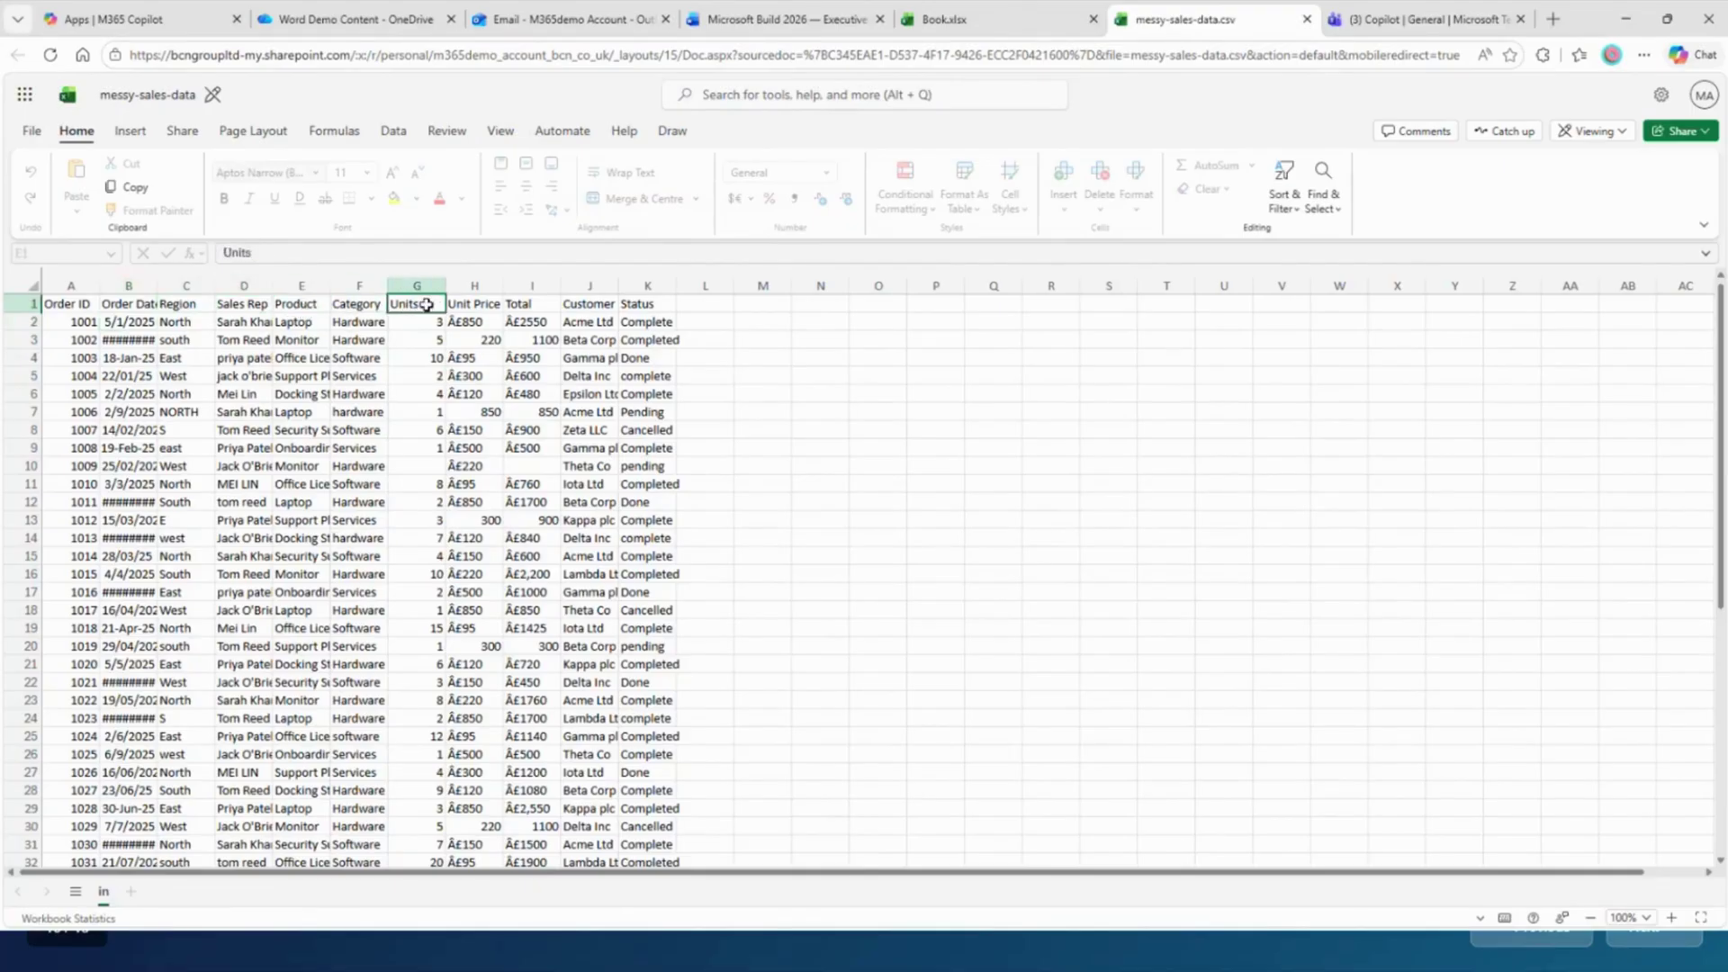
pyautogui.click(486, 308)
pyautogui.click(546, 308)
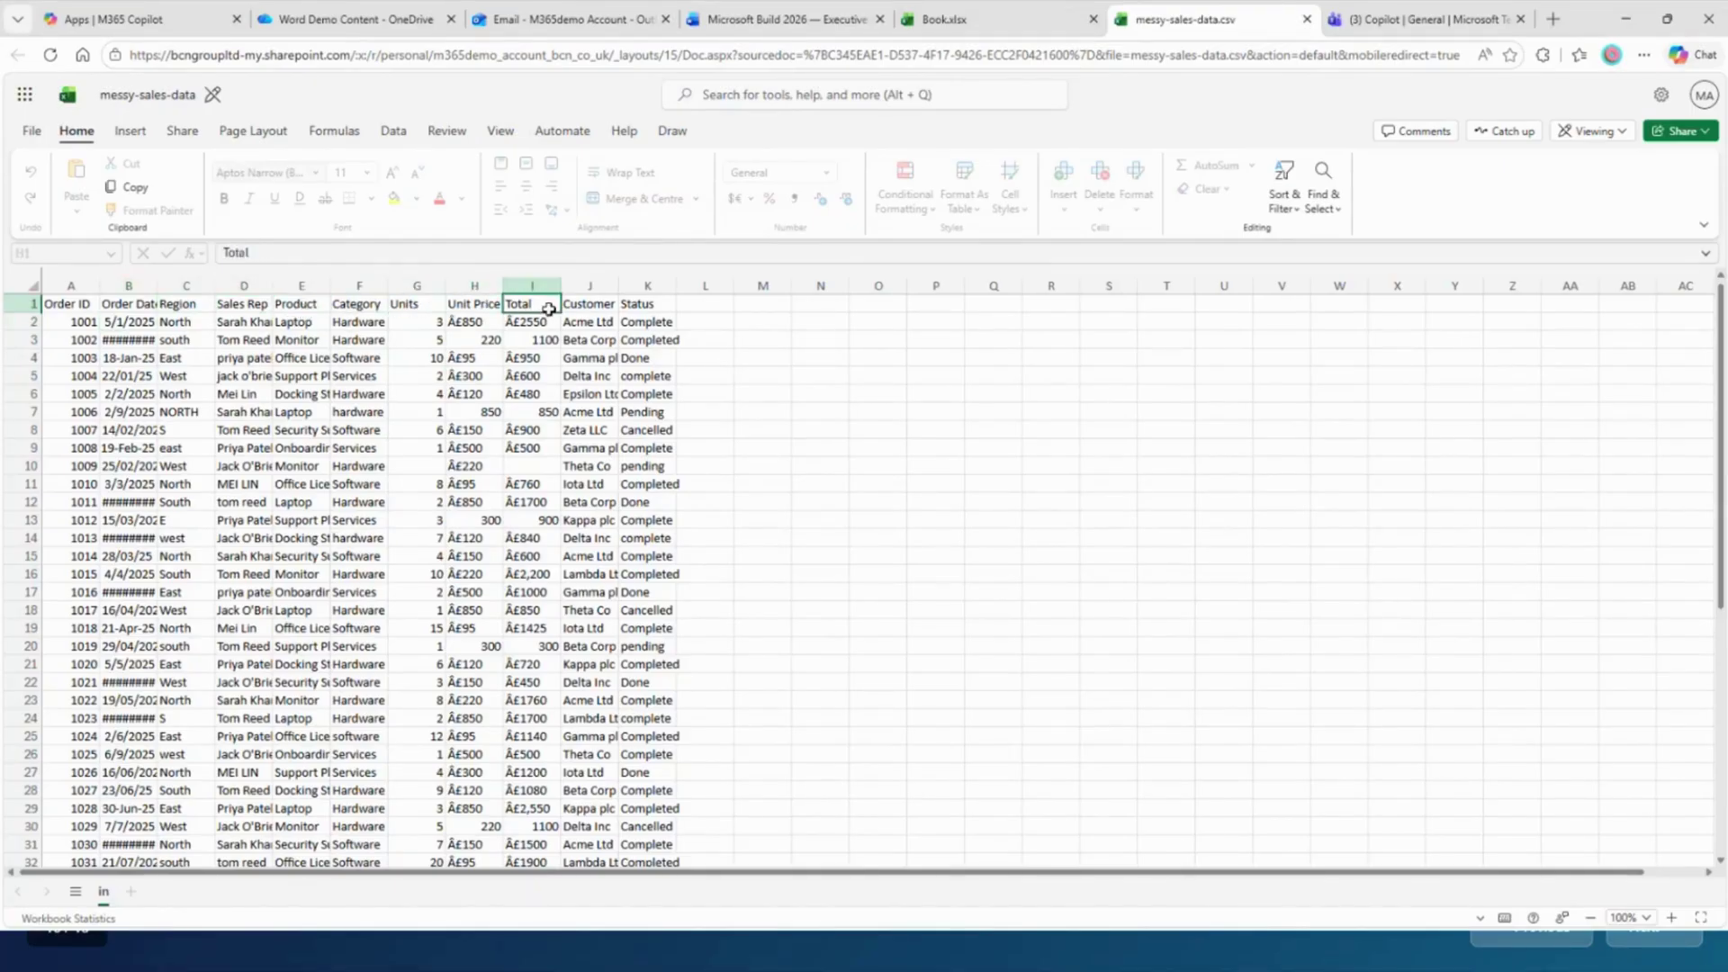
pyautogui.click(610, 300)
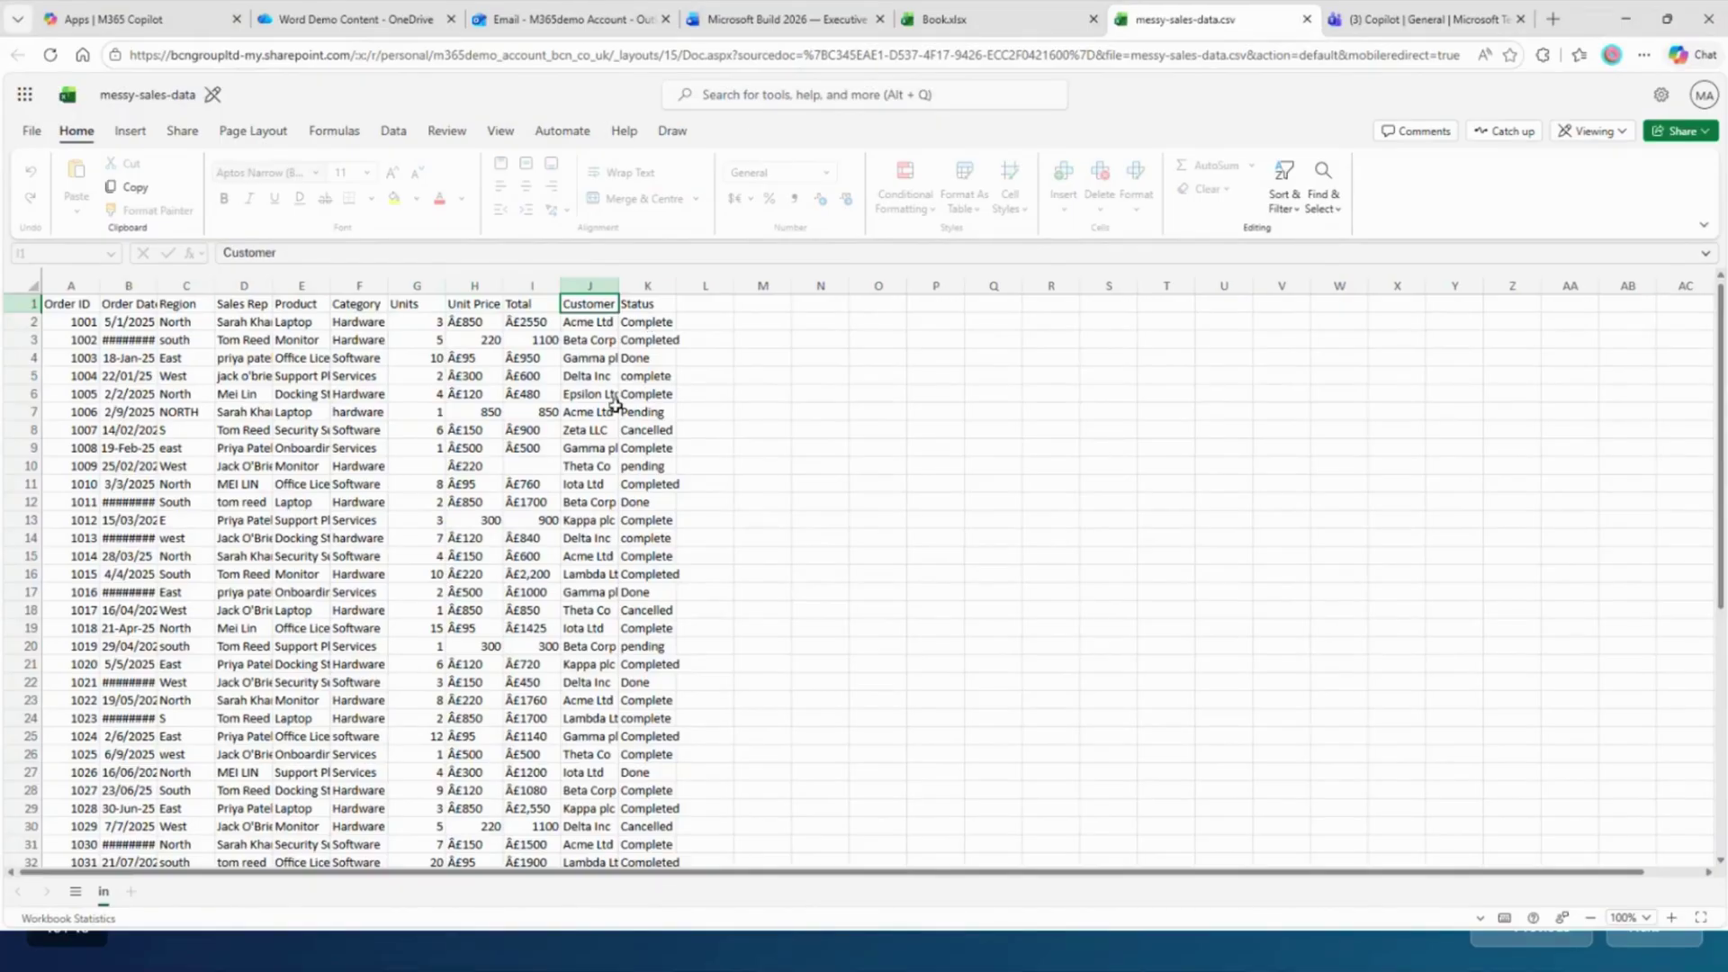
# - Make the read-only messy-sales-data workbook editable by converting the CSV to the newest file format
pyautogui.click(645, 305)
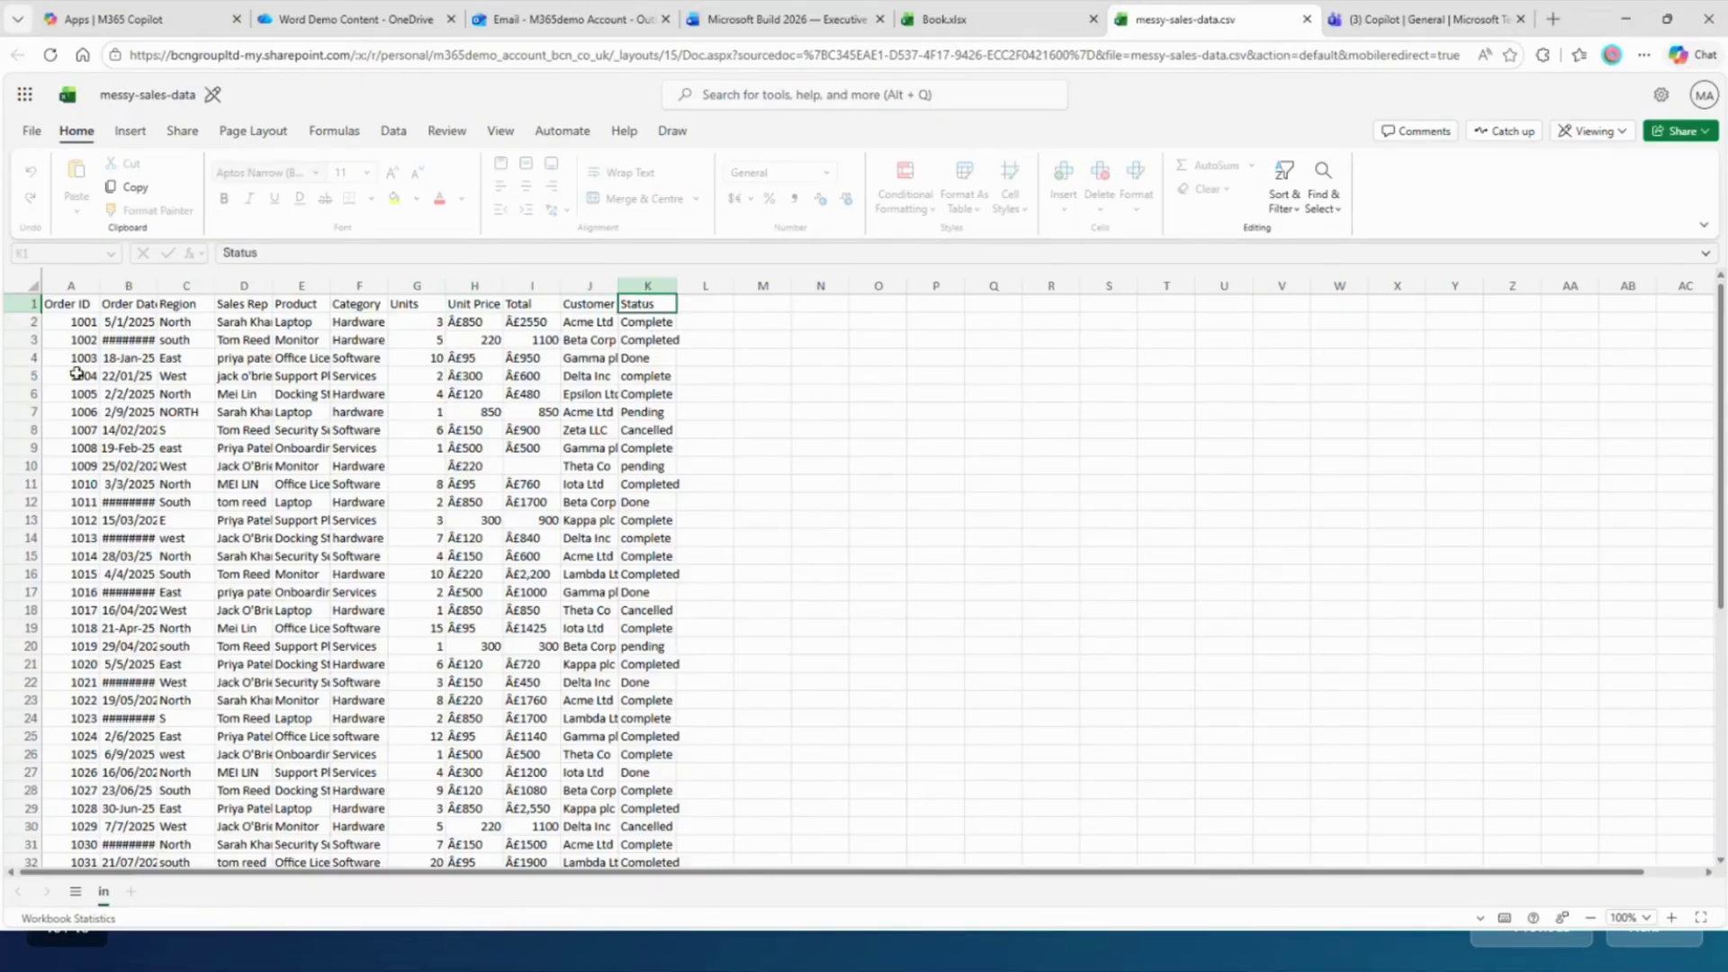
pyautogui.click(81, 304)
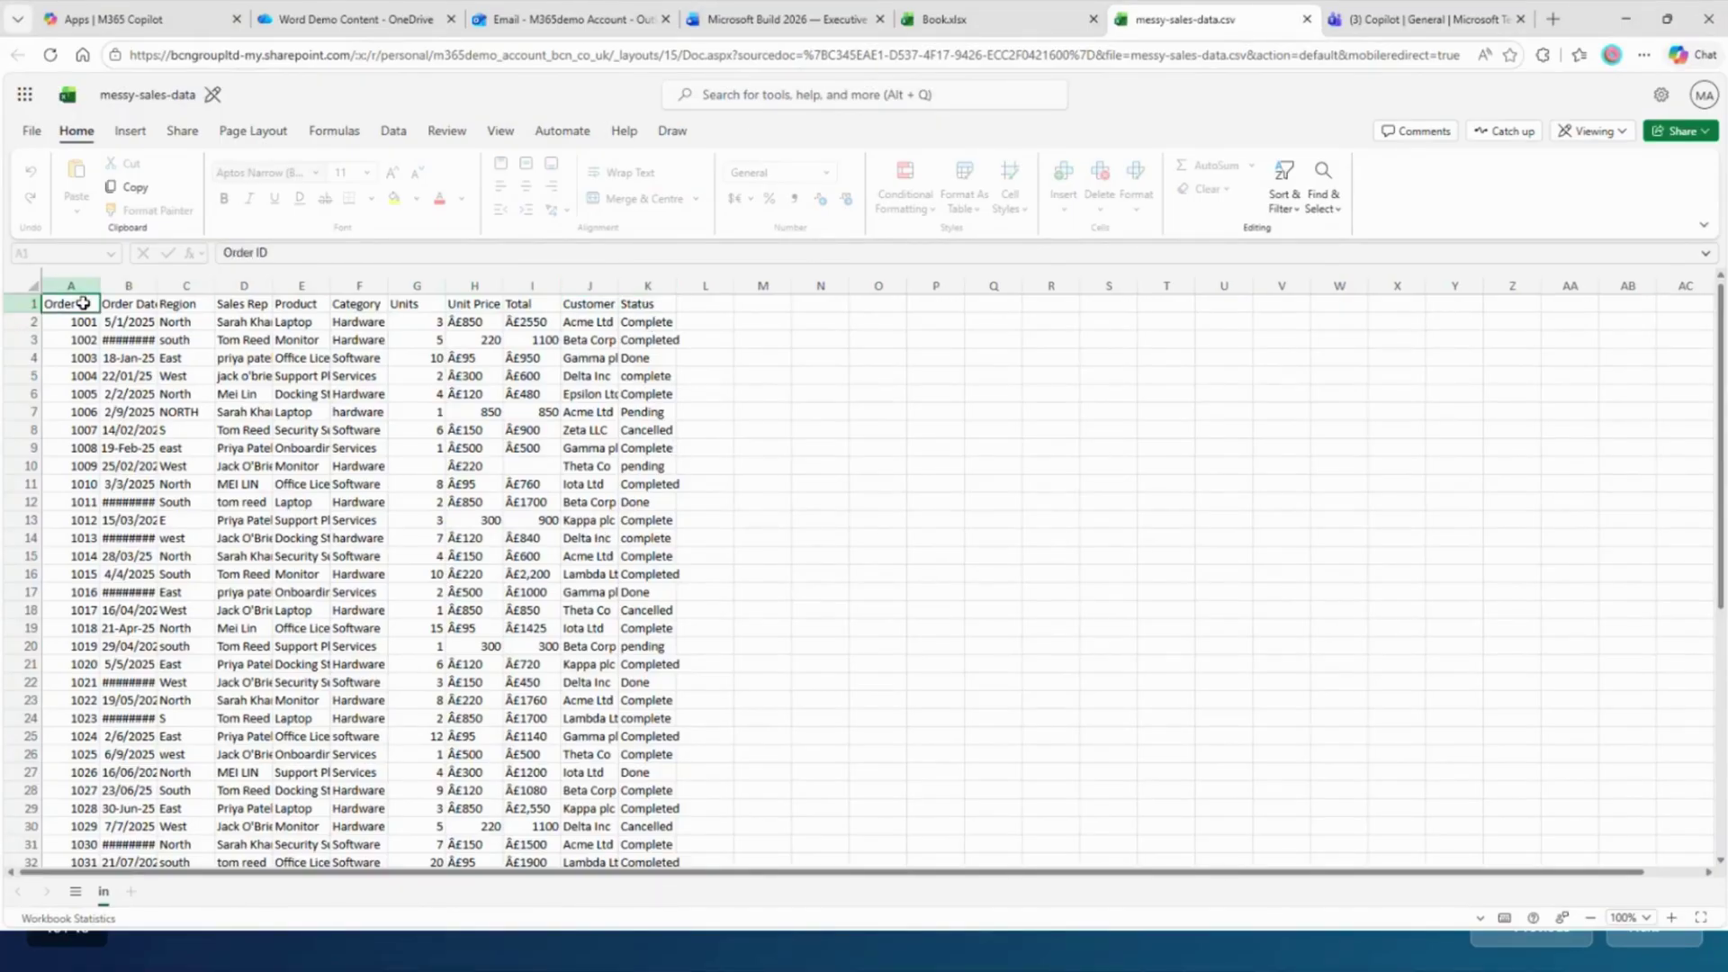
pyautogui.hotkey('ctrl', 'shift', 'Down')
pyautogui.hotkey('ctrl', 'shift', 'Right')
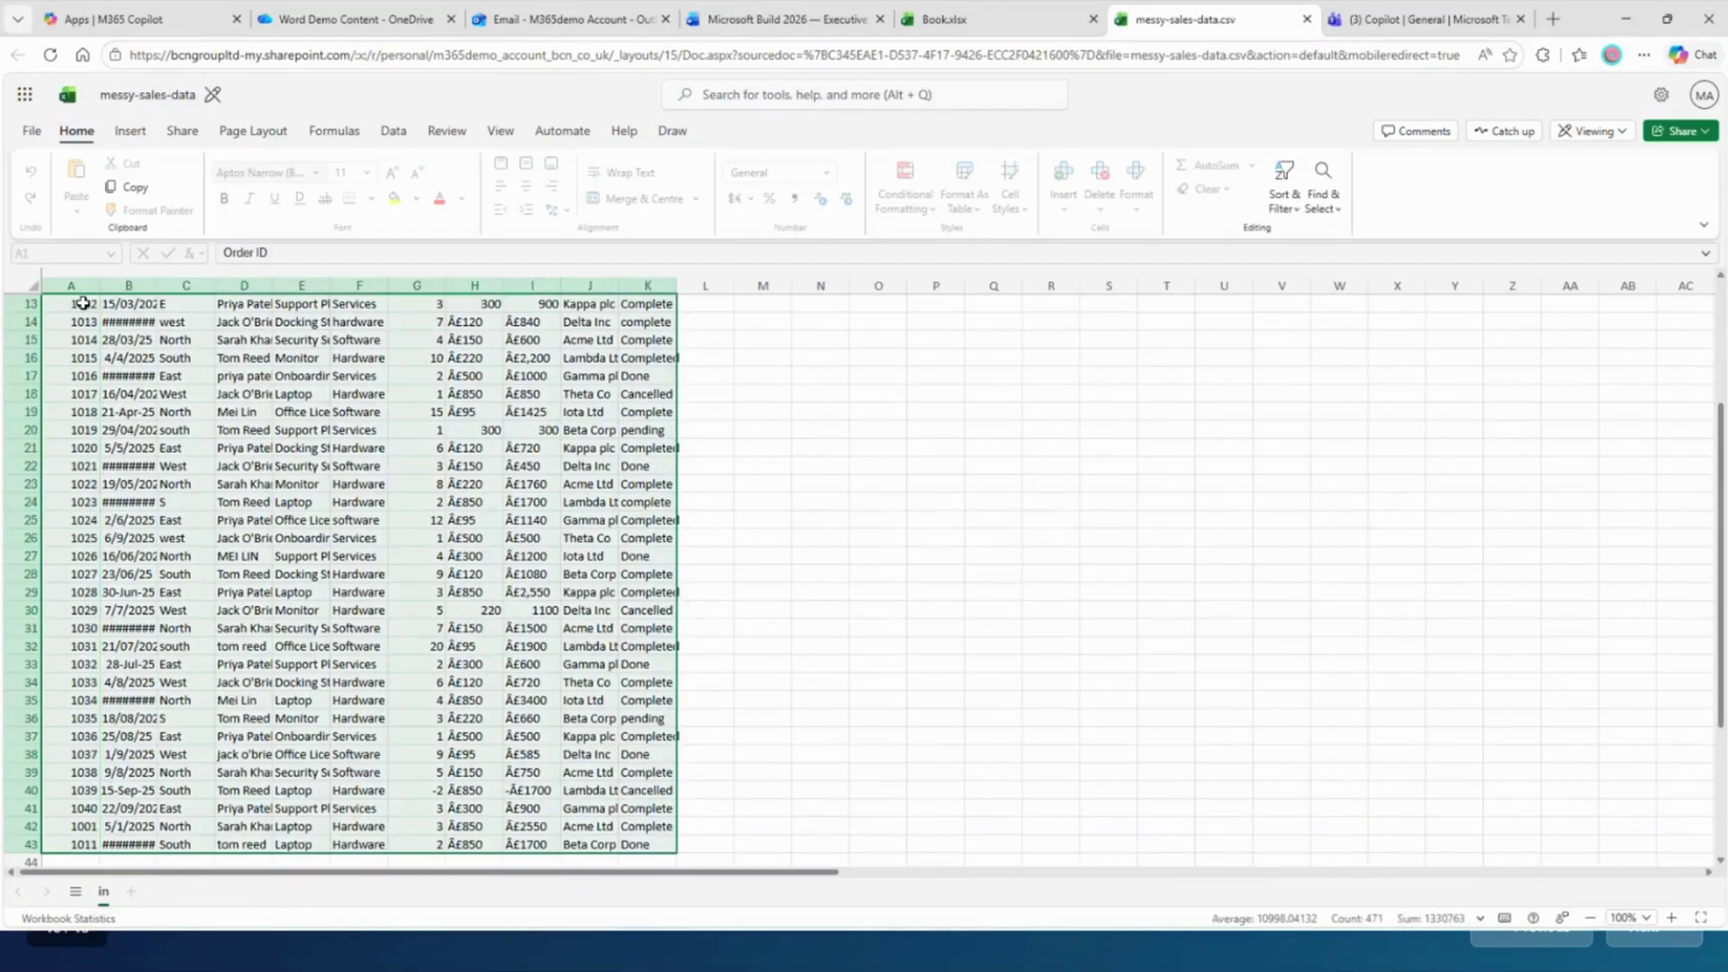
pyautogui.click(130, 131)
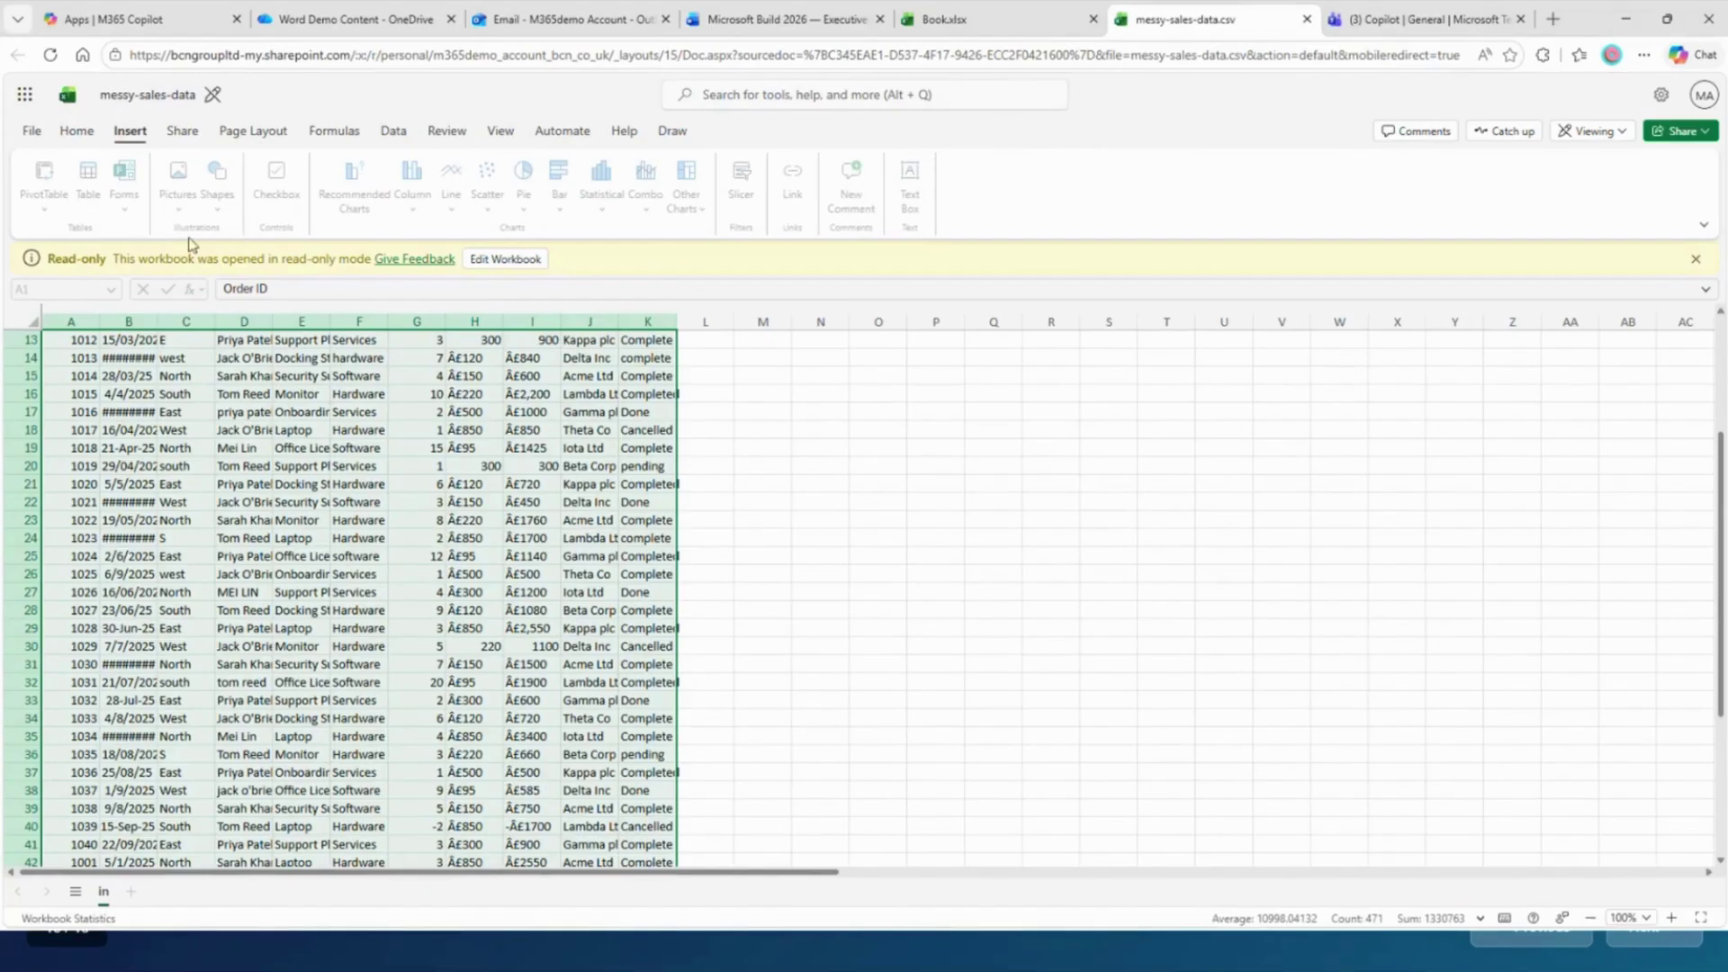
pyautogui.click(500, 259)
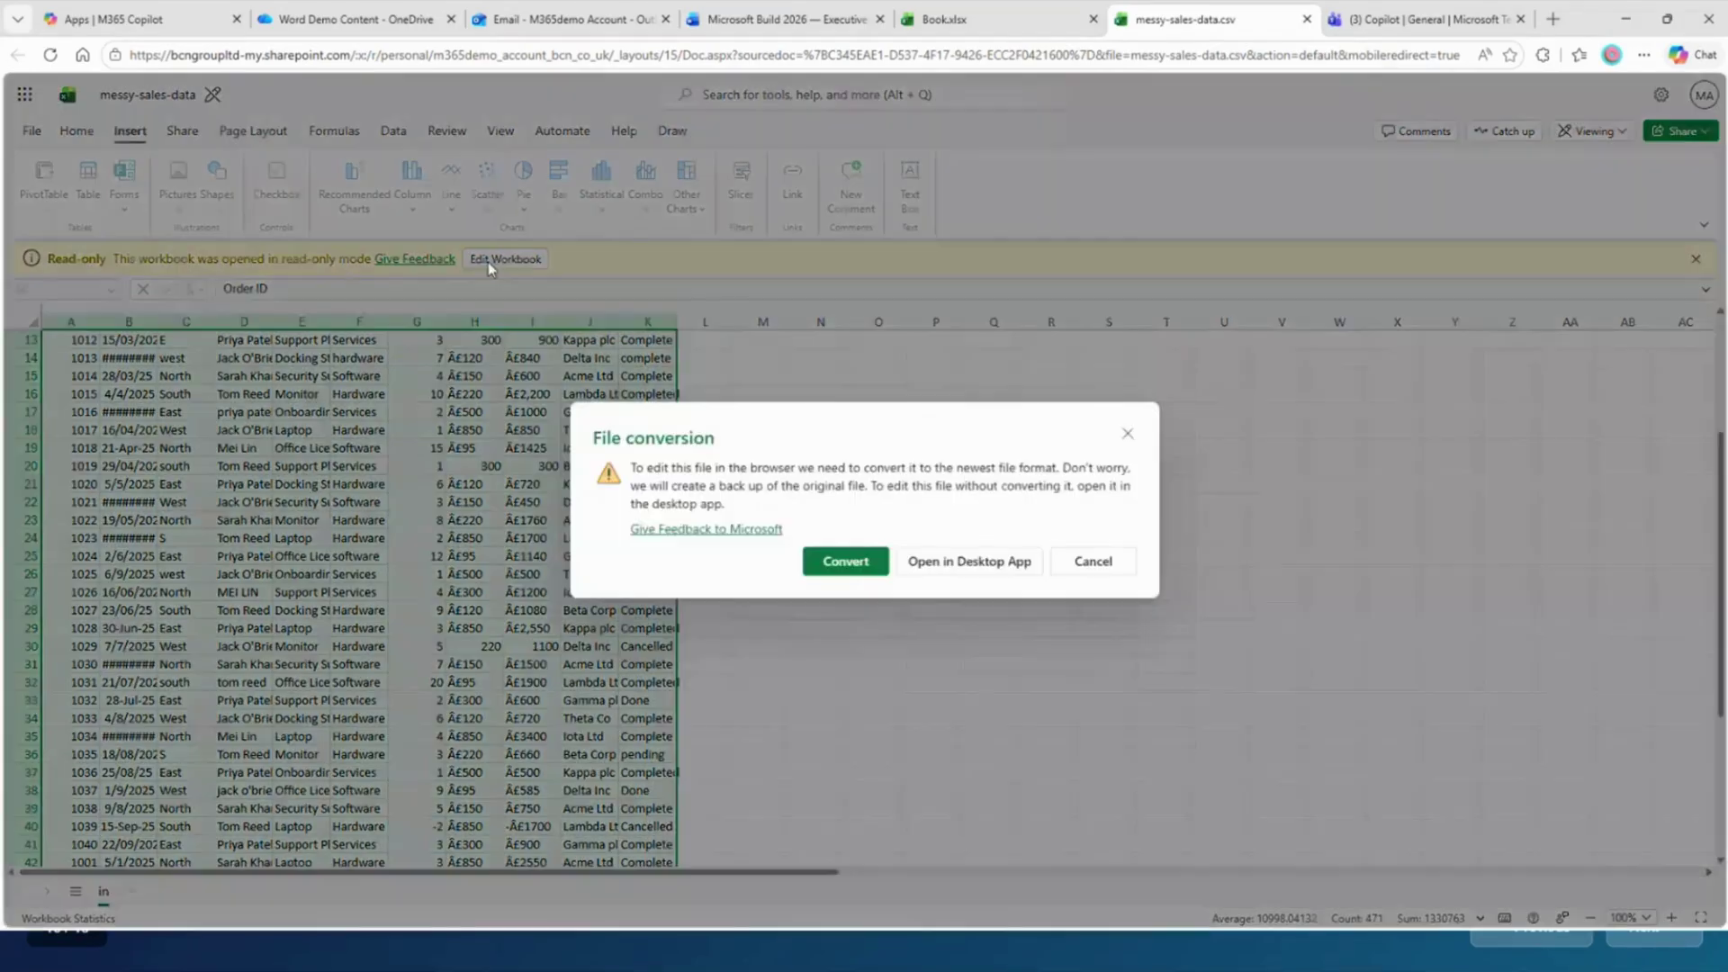
pyautogui.click(855, 563)
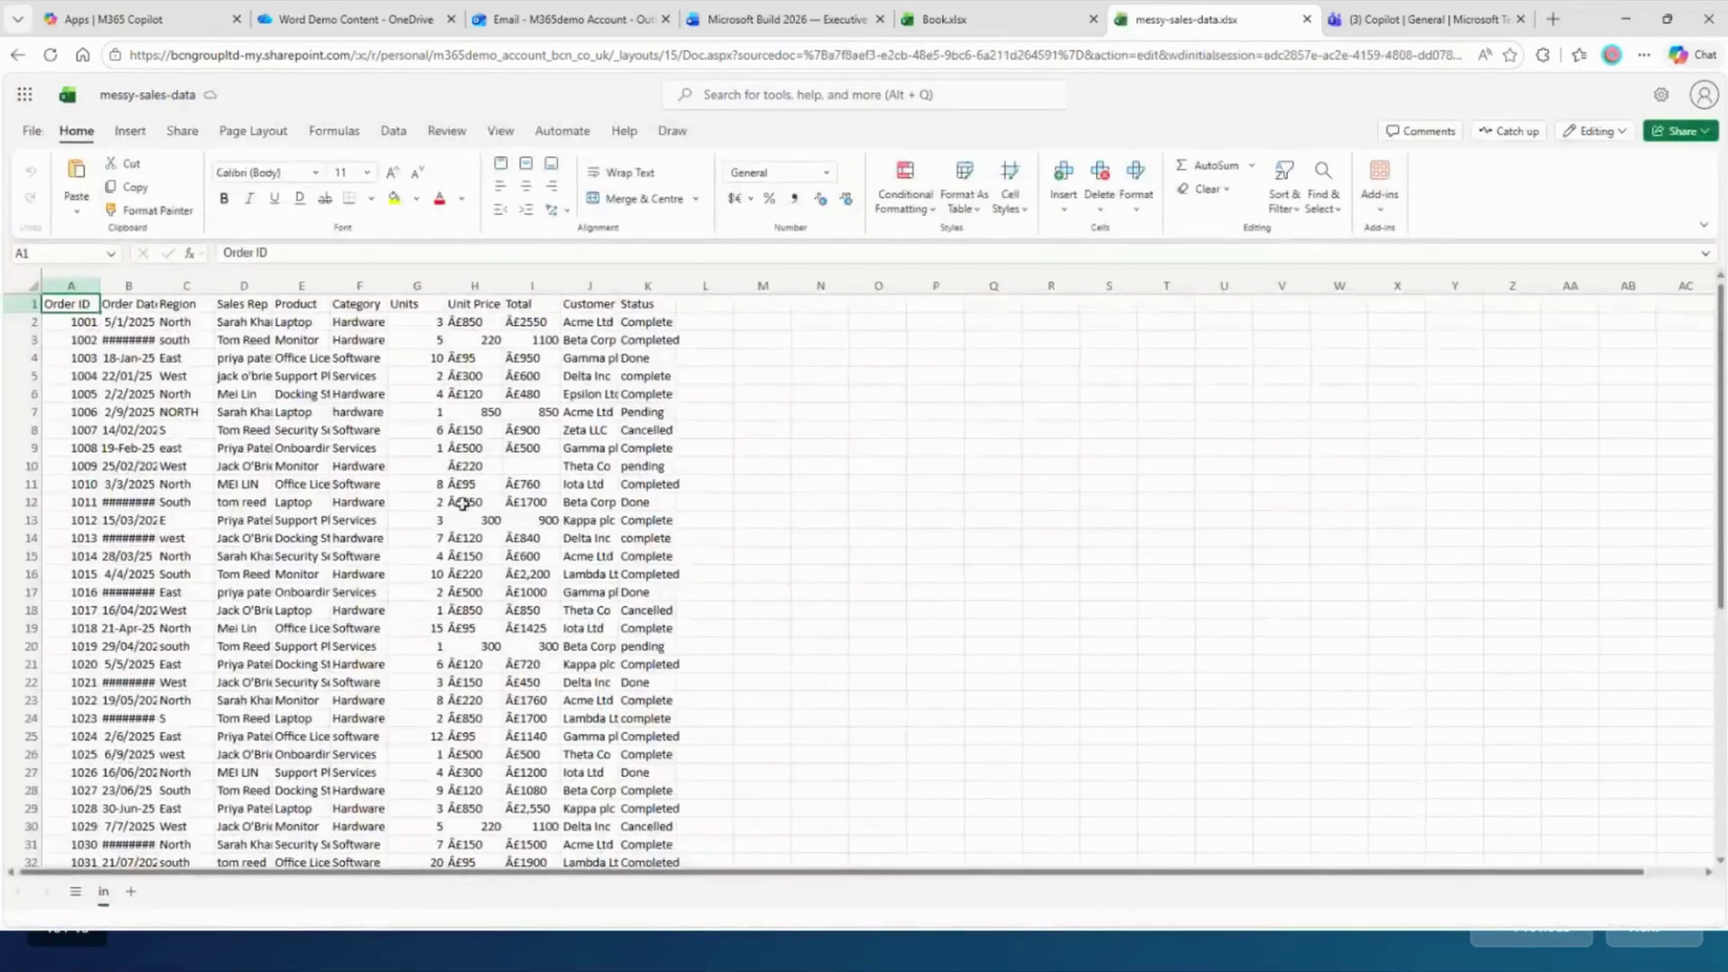
# - Turn the whole sales data range A1:K43 into a table with headers
pyautogui.hotkey('ctrl', 'shift', 'End')
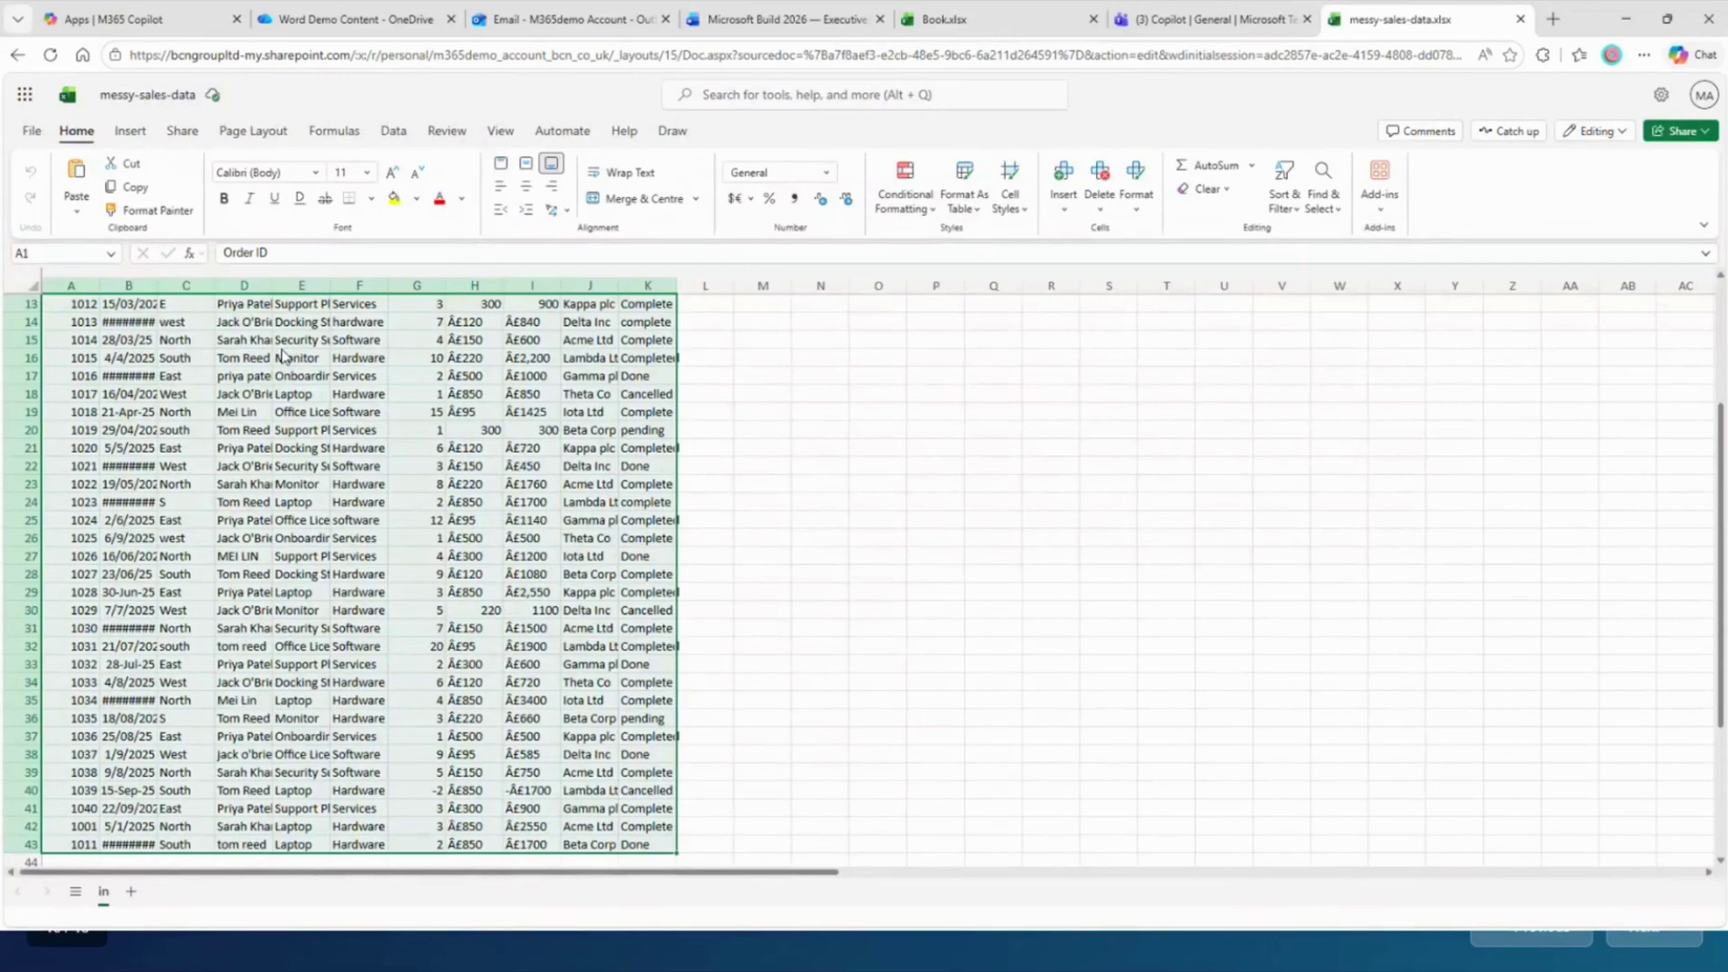
pyautogui.click(129, 131)
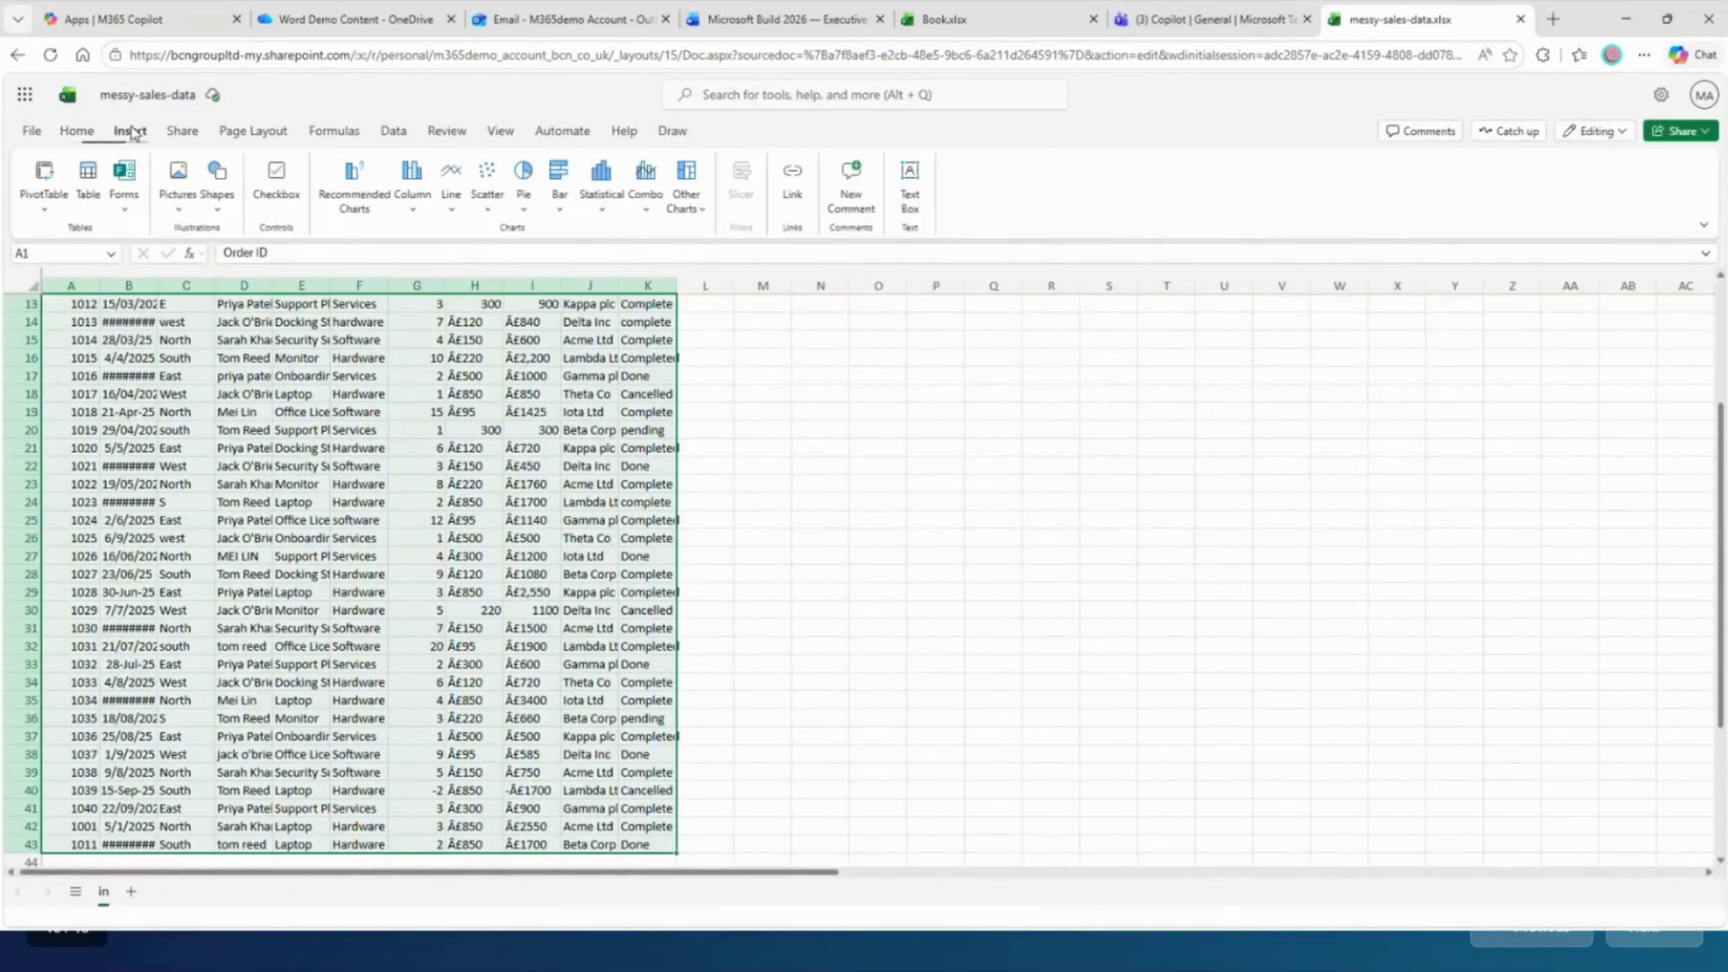
pyautogui.click(88, 185)
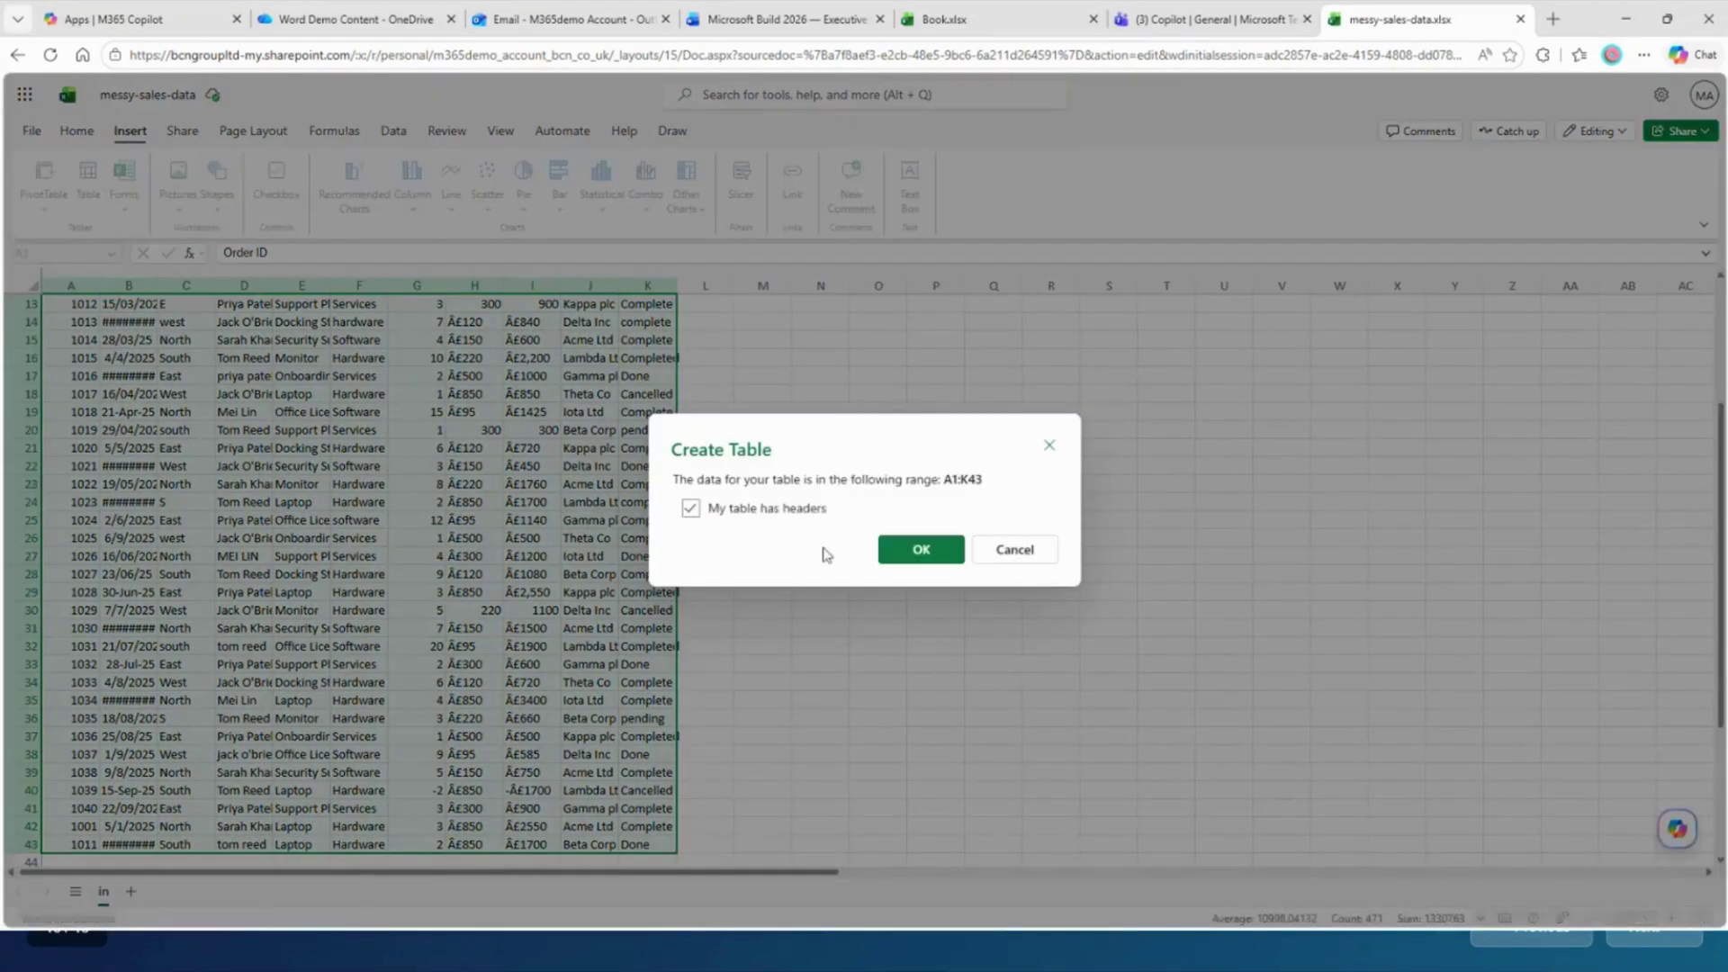
pyautogui.click(910, 558)
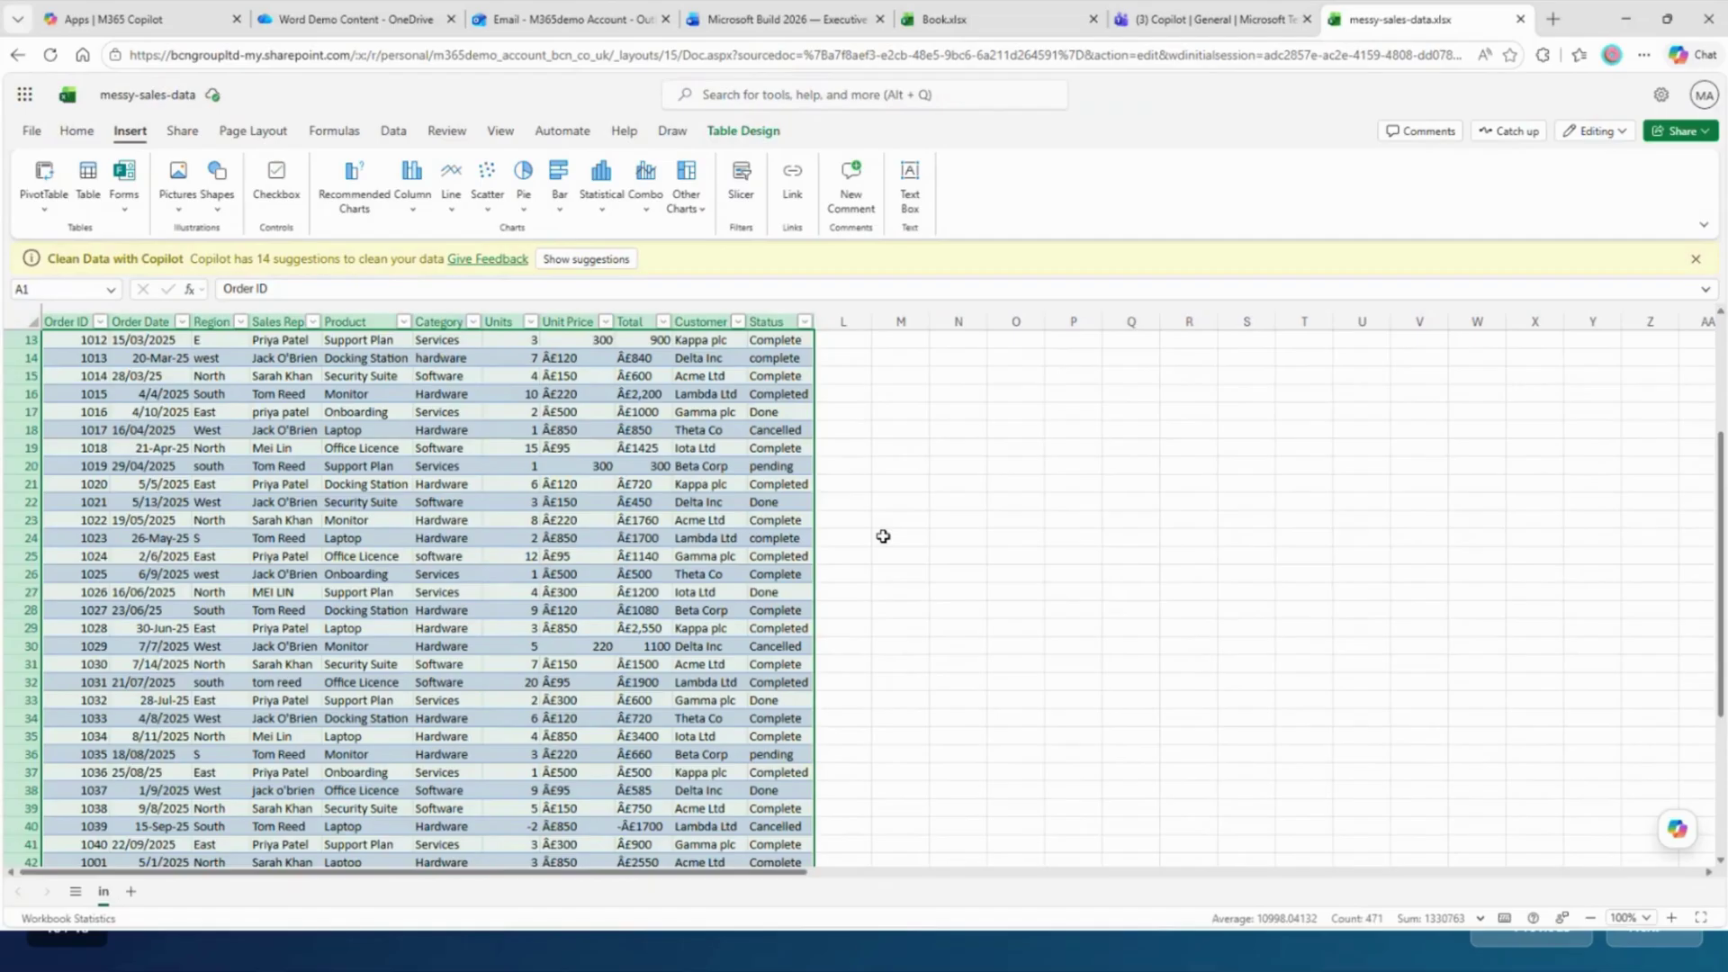
pyautogui.scroll(4, 1047, 558)
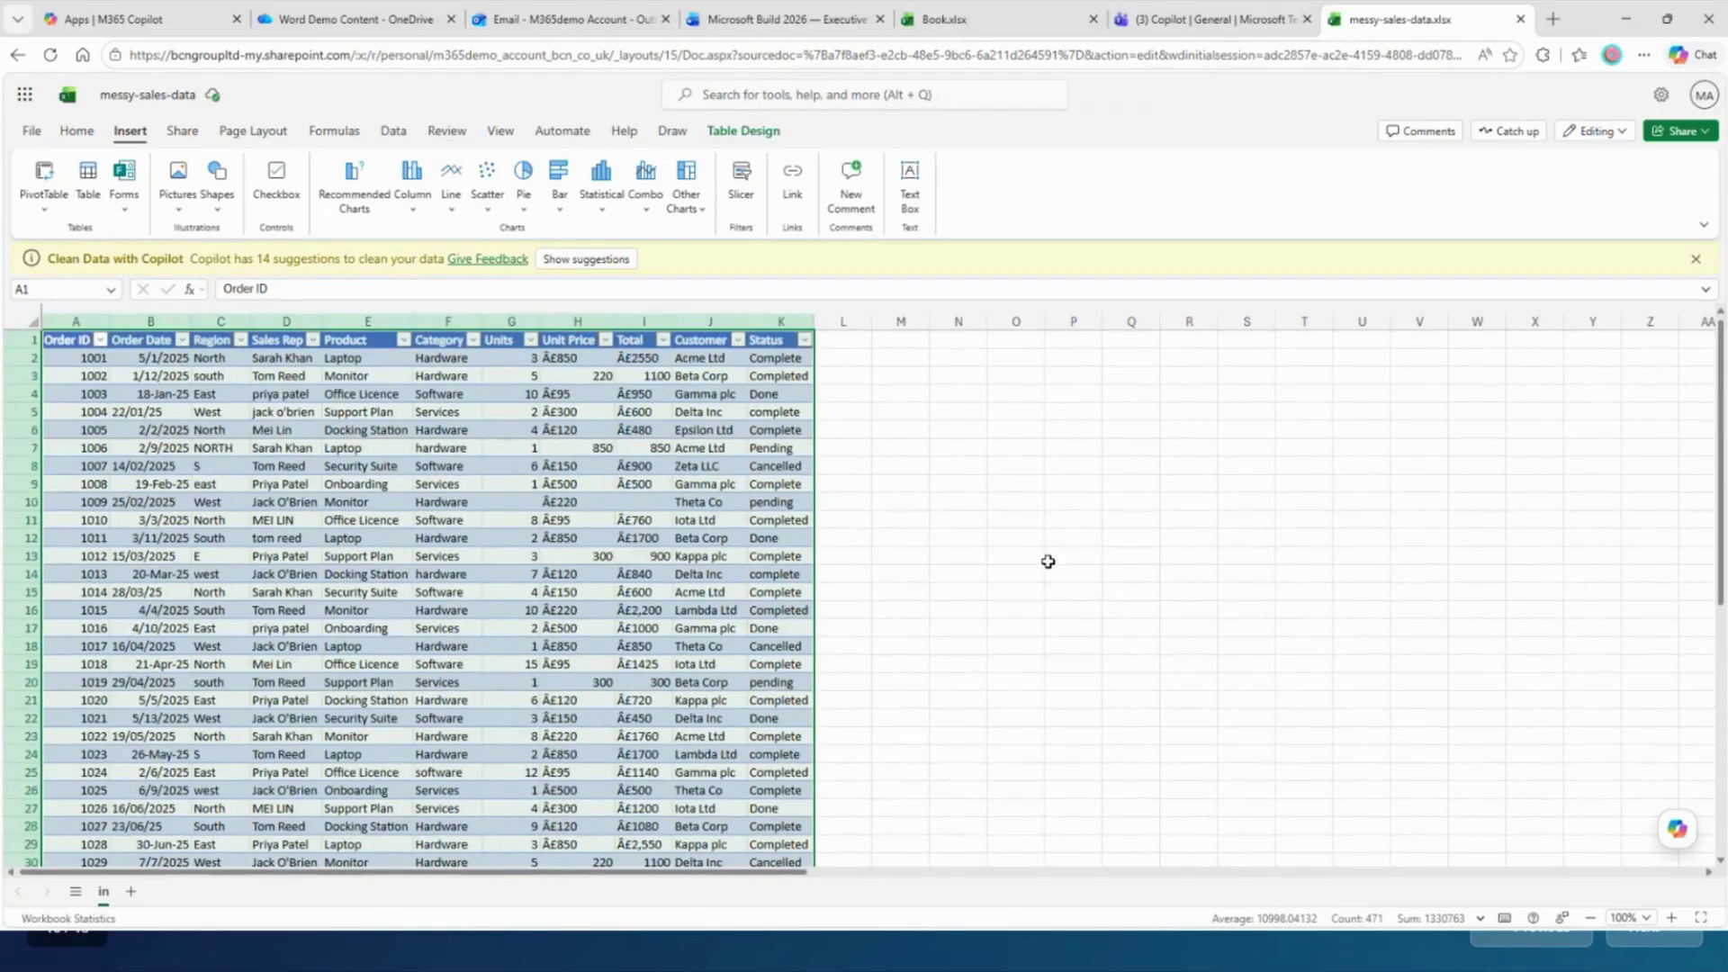
# - Prompt Copilot to identify data-quality issues, flag duplicates and missing values, check Totals against Units × Unit Price, and suggest Region and Status standards; widen its pane
pyautogui.click(1676, 832)
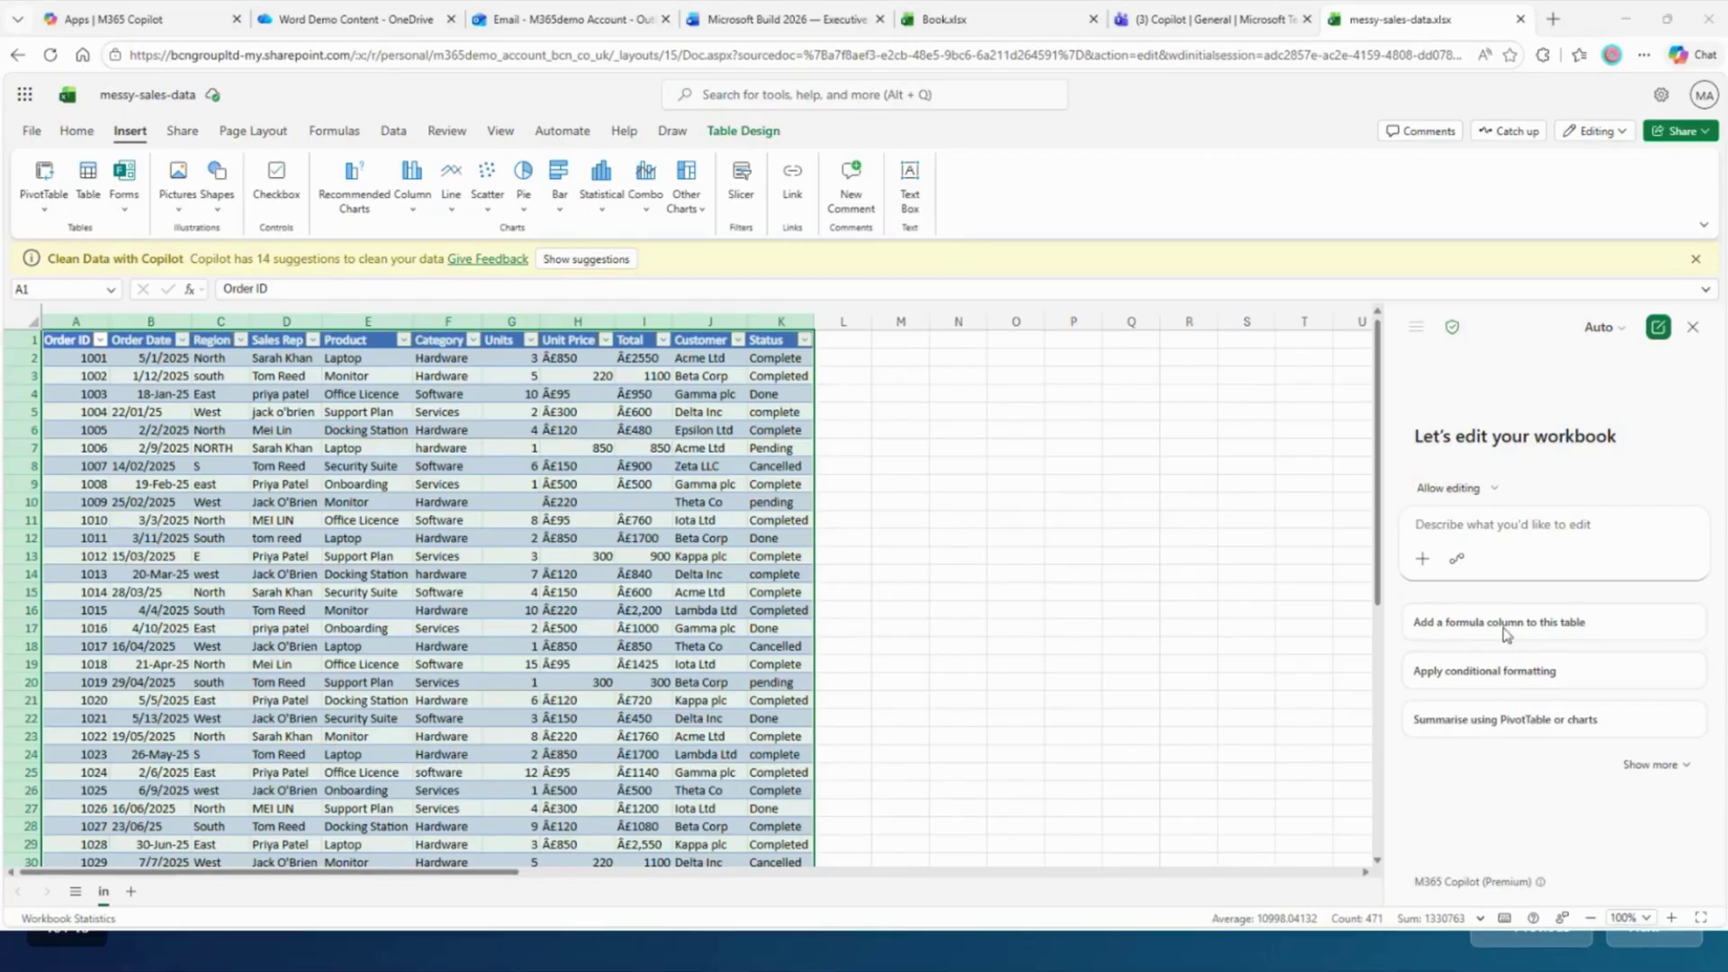
pyautogui.click(1483, 518)
pyautogui.hotkey('ctrl', 'v')
pyautogui.click(1688, 606)
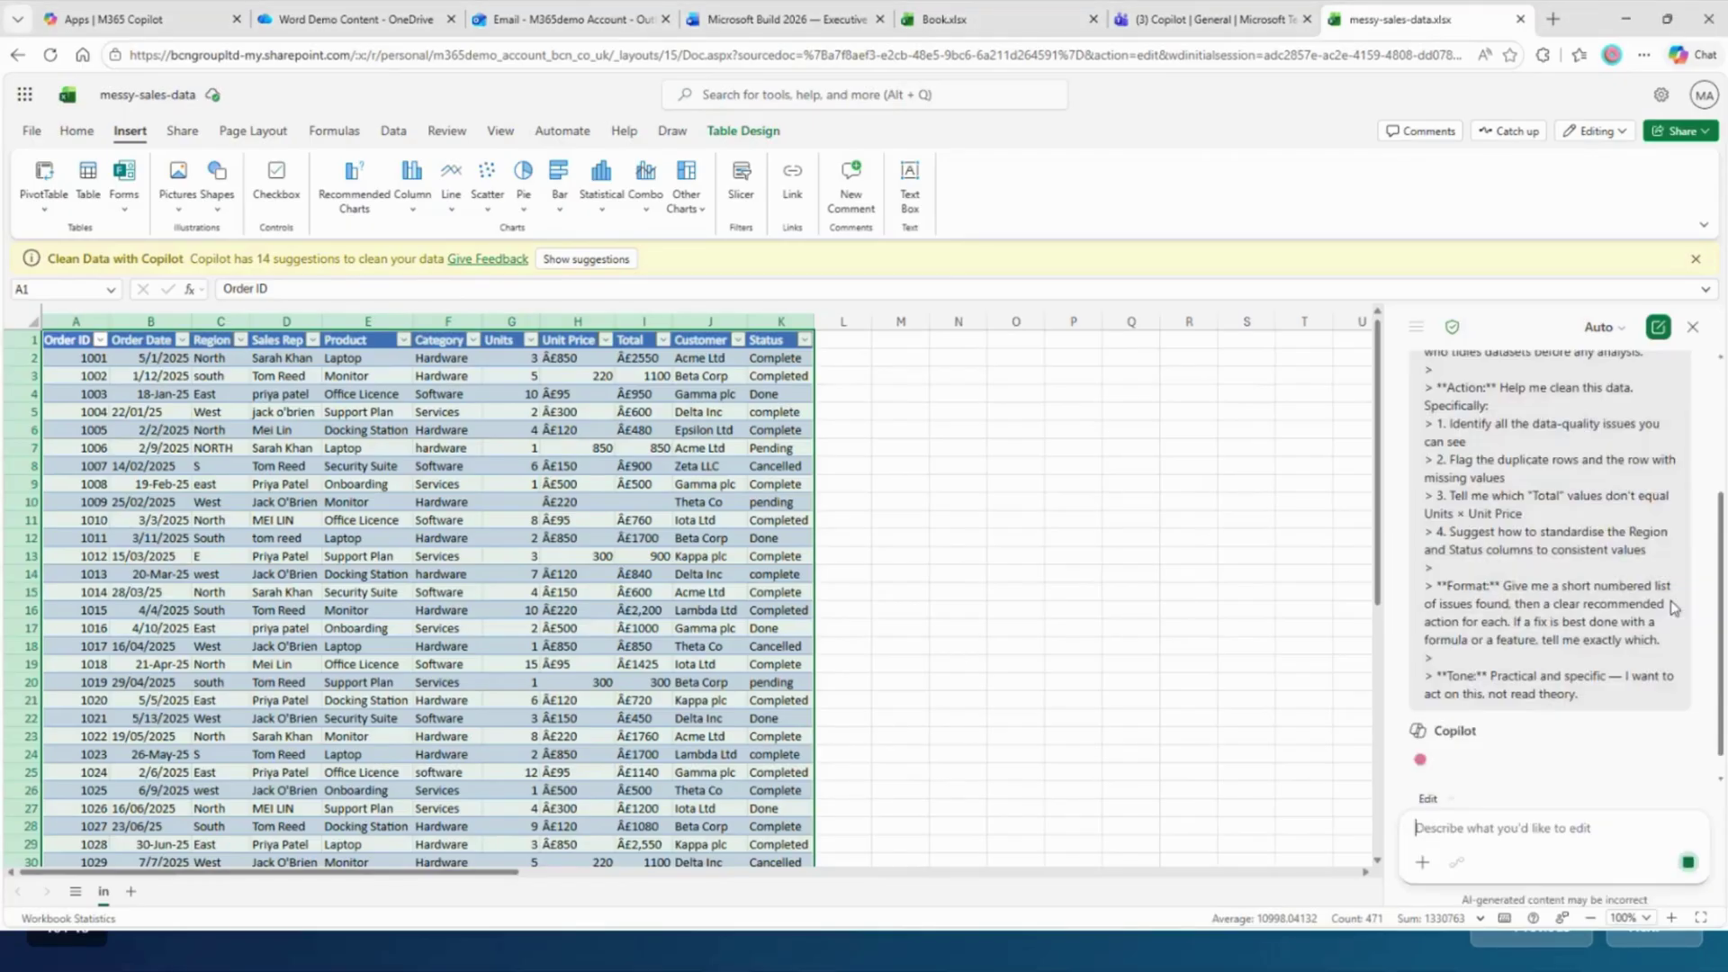
pyautogui.moveTo(1386, 441); pyautogui.dragTo(1100, 446)
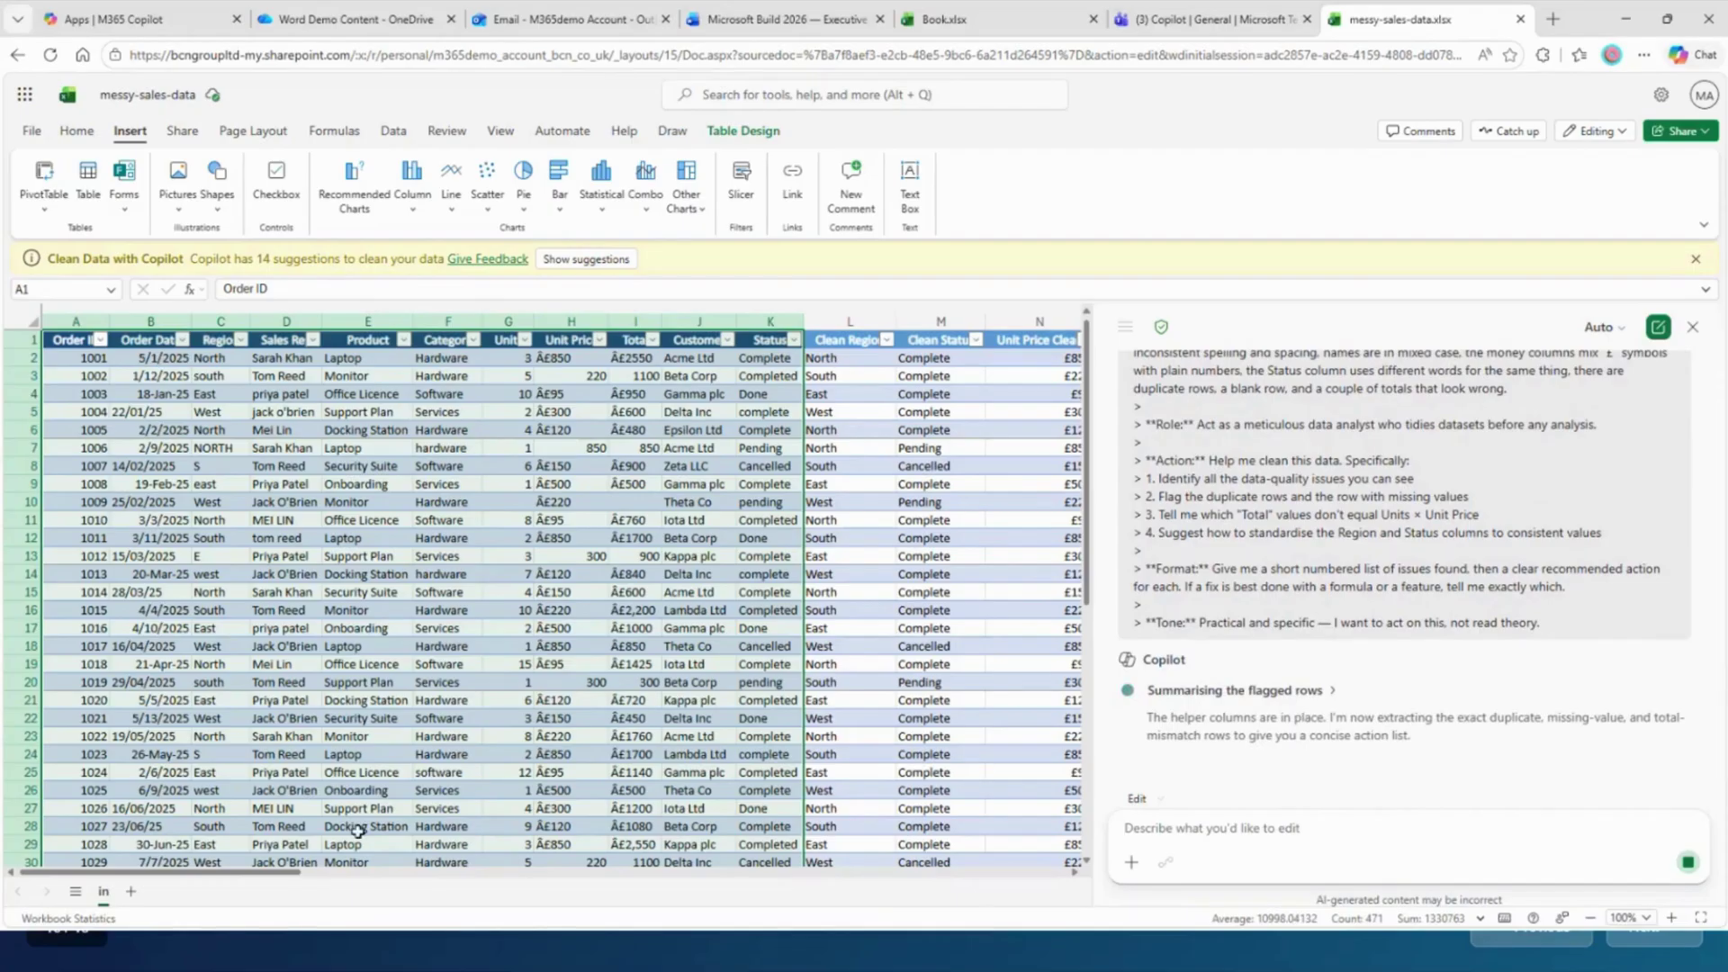
# - Review Copilot's flagged rows and recommendations, and ask it to "Remove Duplicates for me"
pyautogui.moveTo(270, 872); pyautogui.dragTo(431, 913)
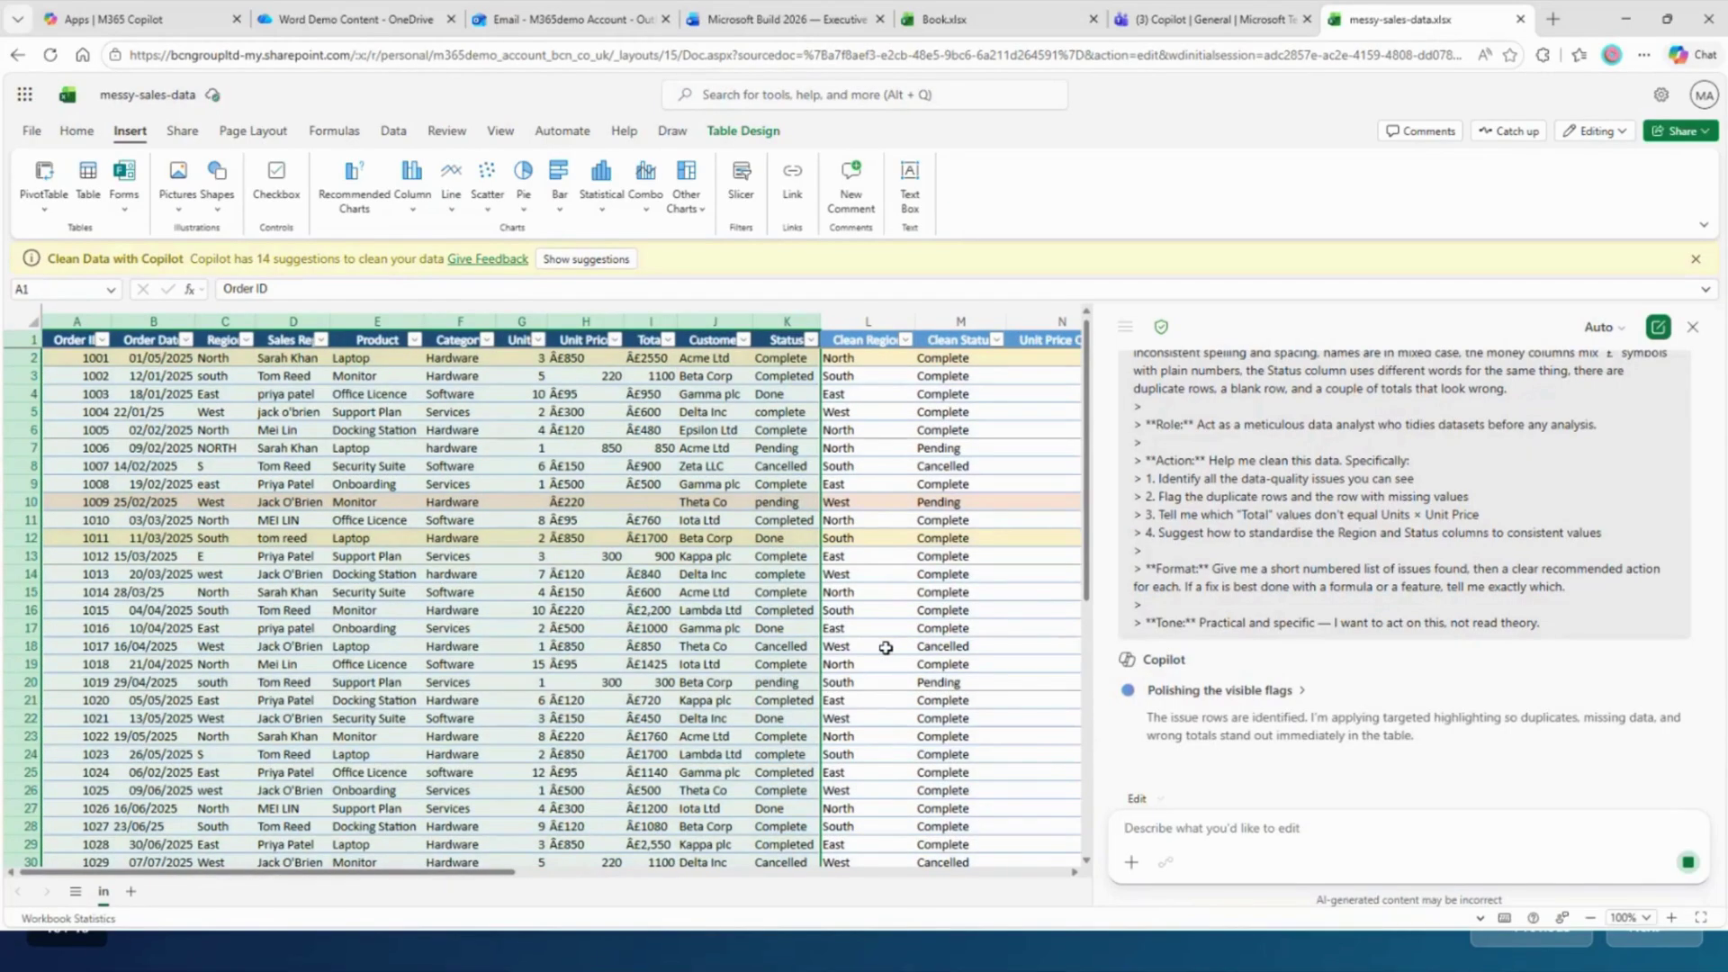
pyautogui.scroll(-2, 828, 642)
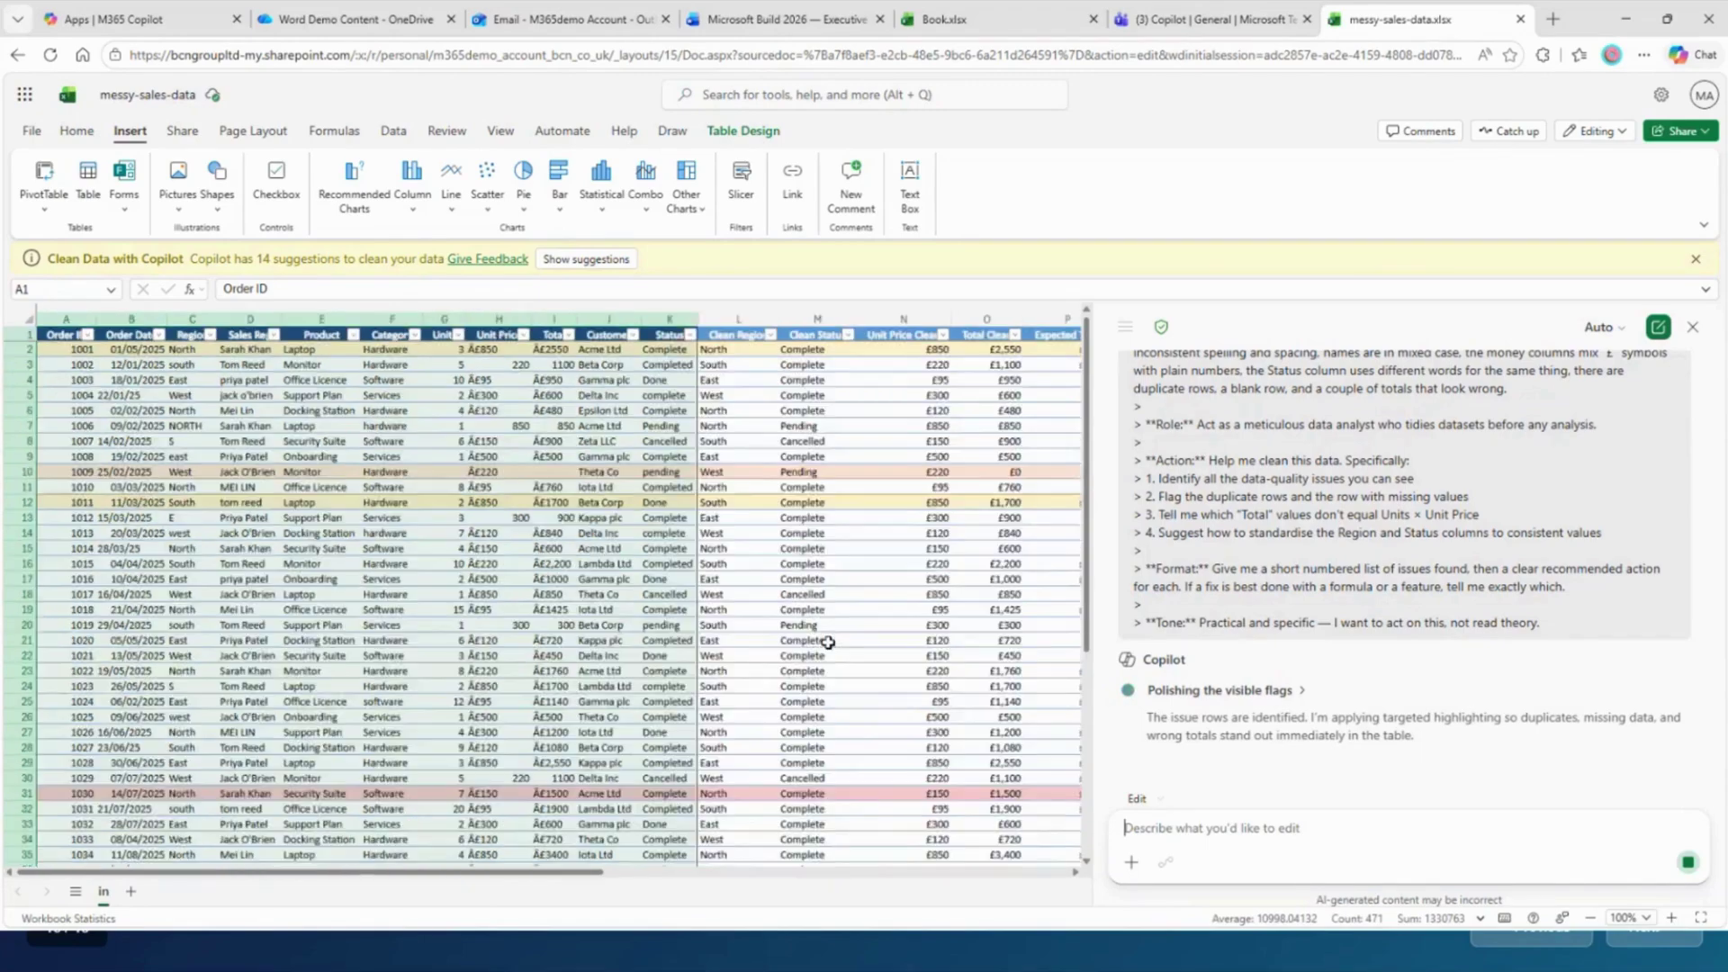
pyautogui.scroll(-1, 828, 642)
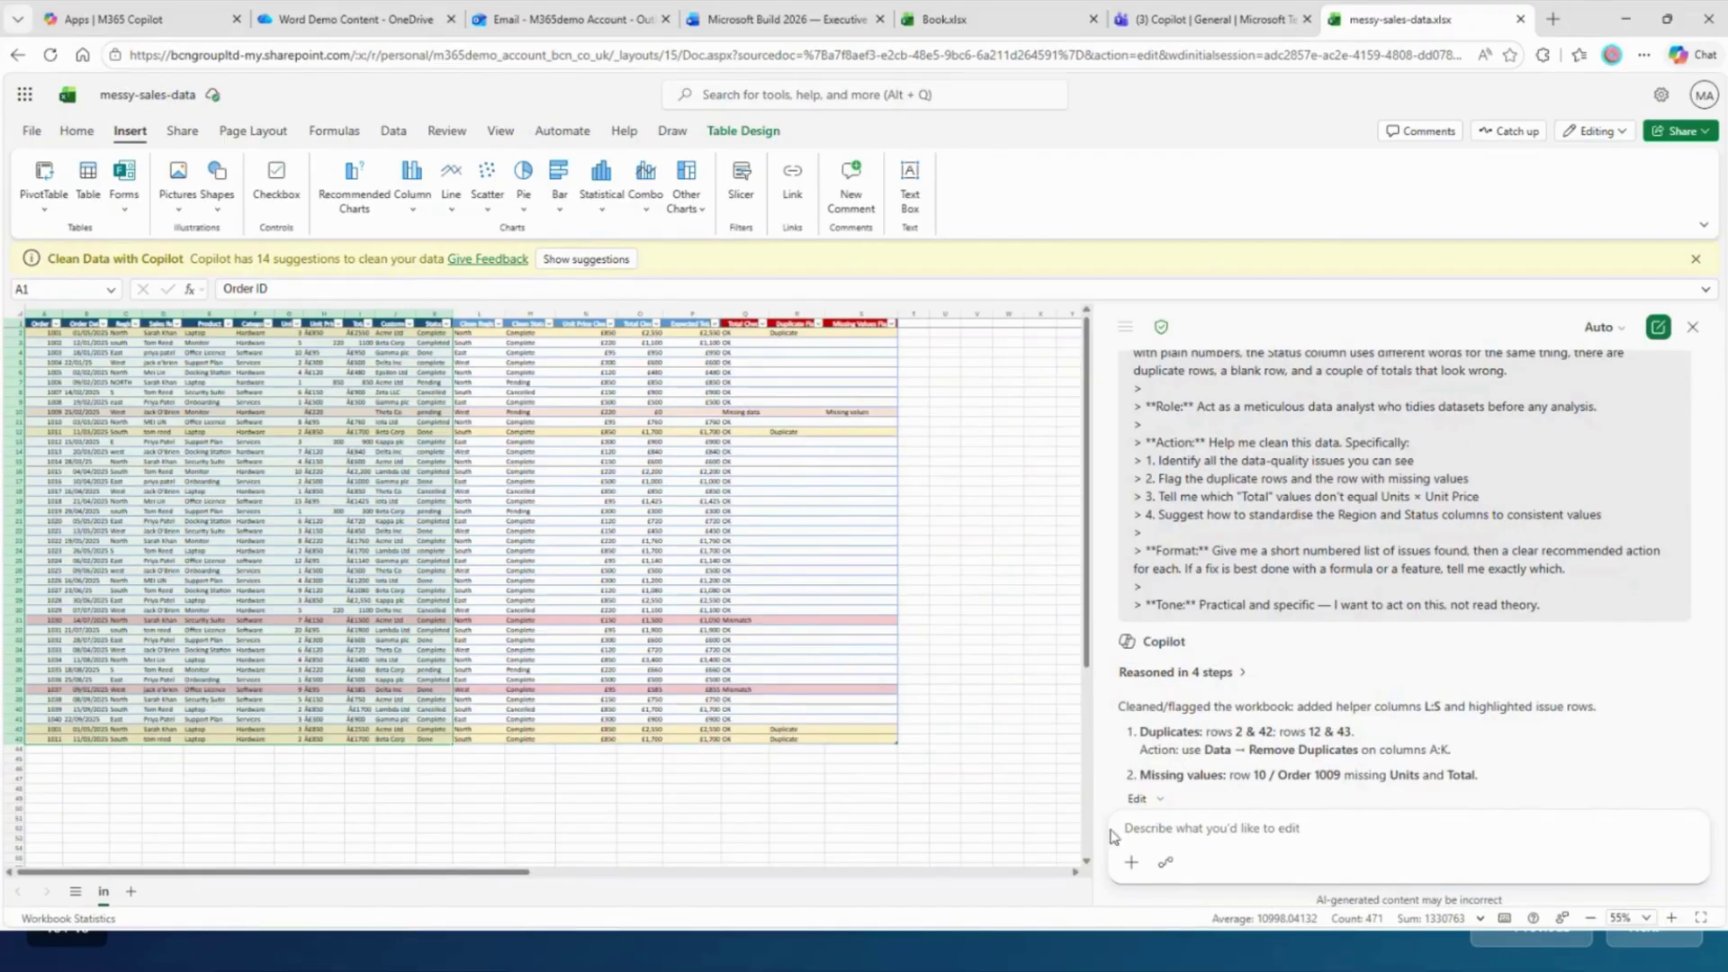
pyautogui.scroll(-2, 1196, 688)
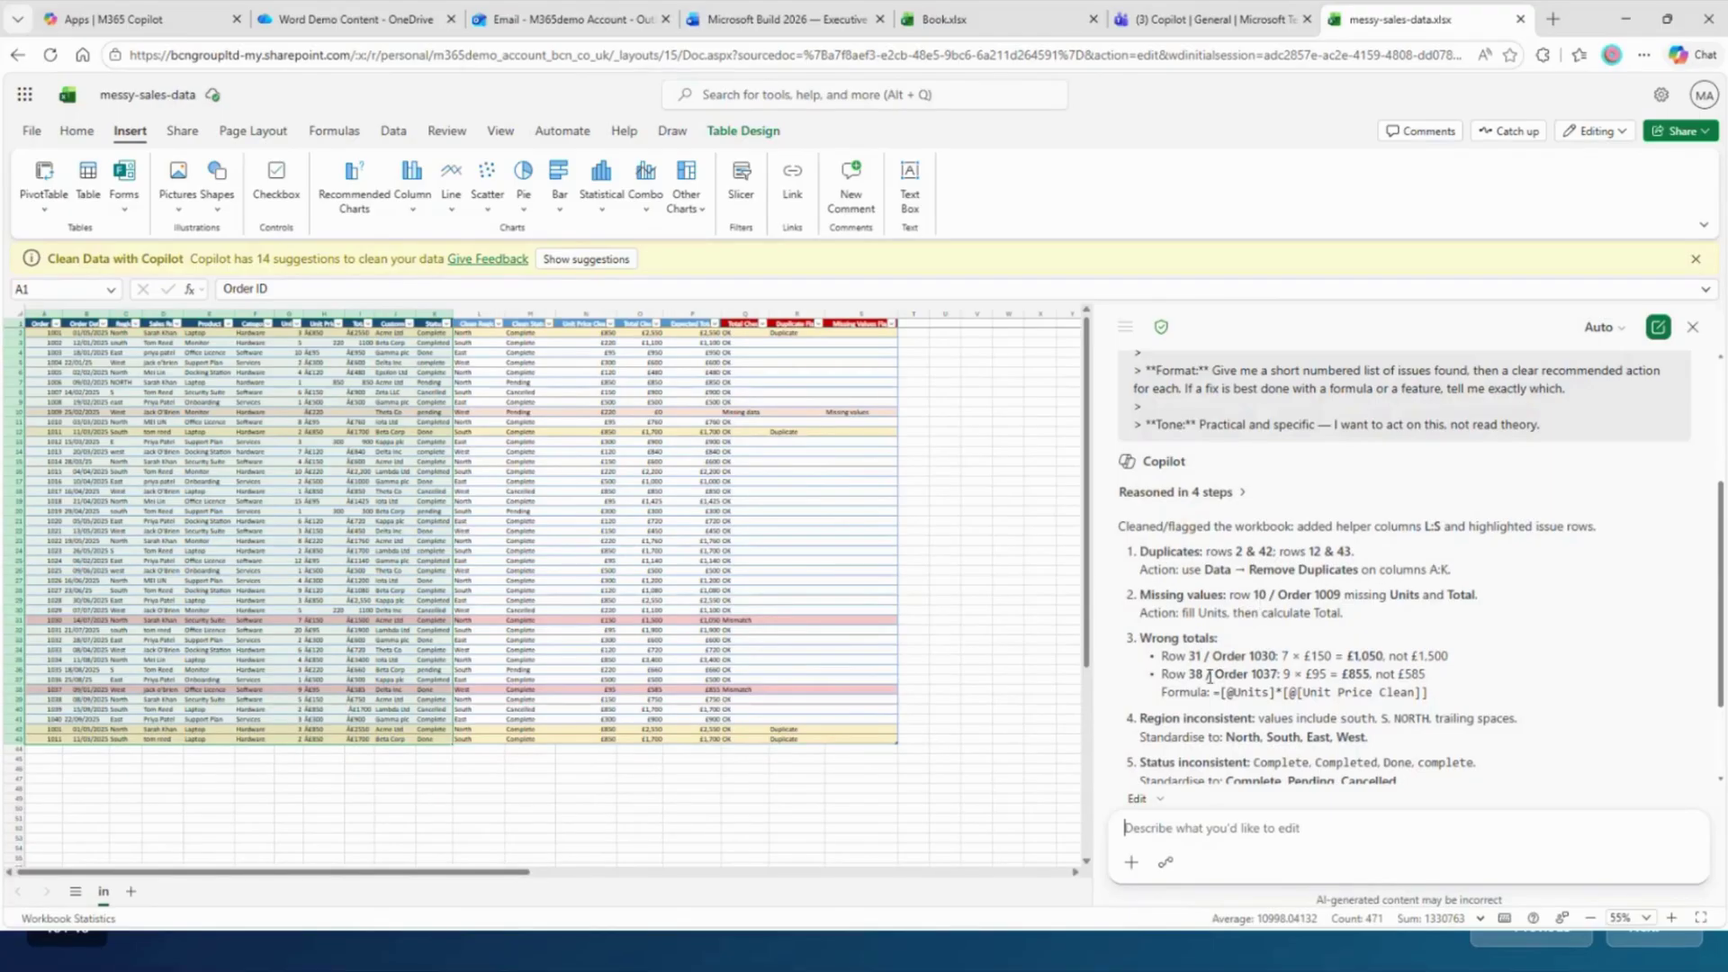
pyautogui.scroll(-1, 1222, 627)
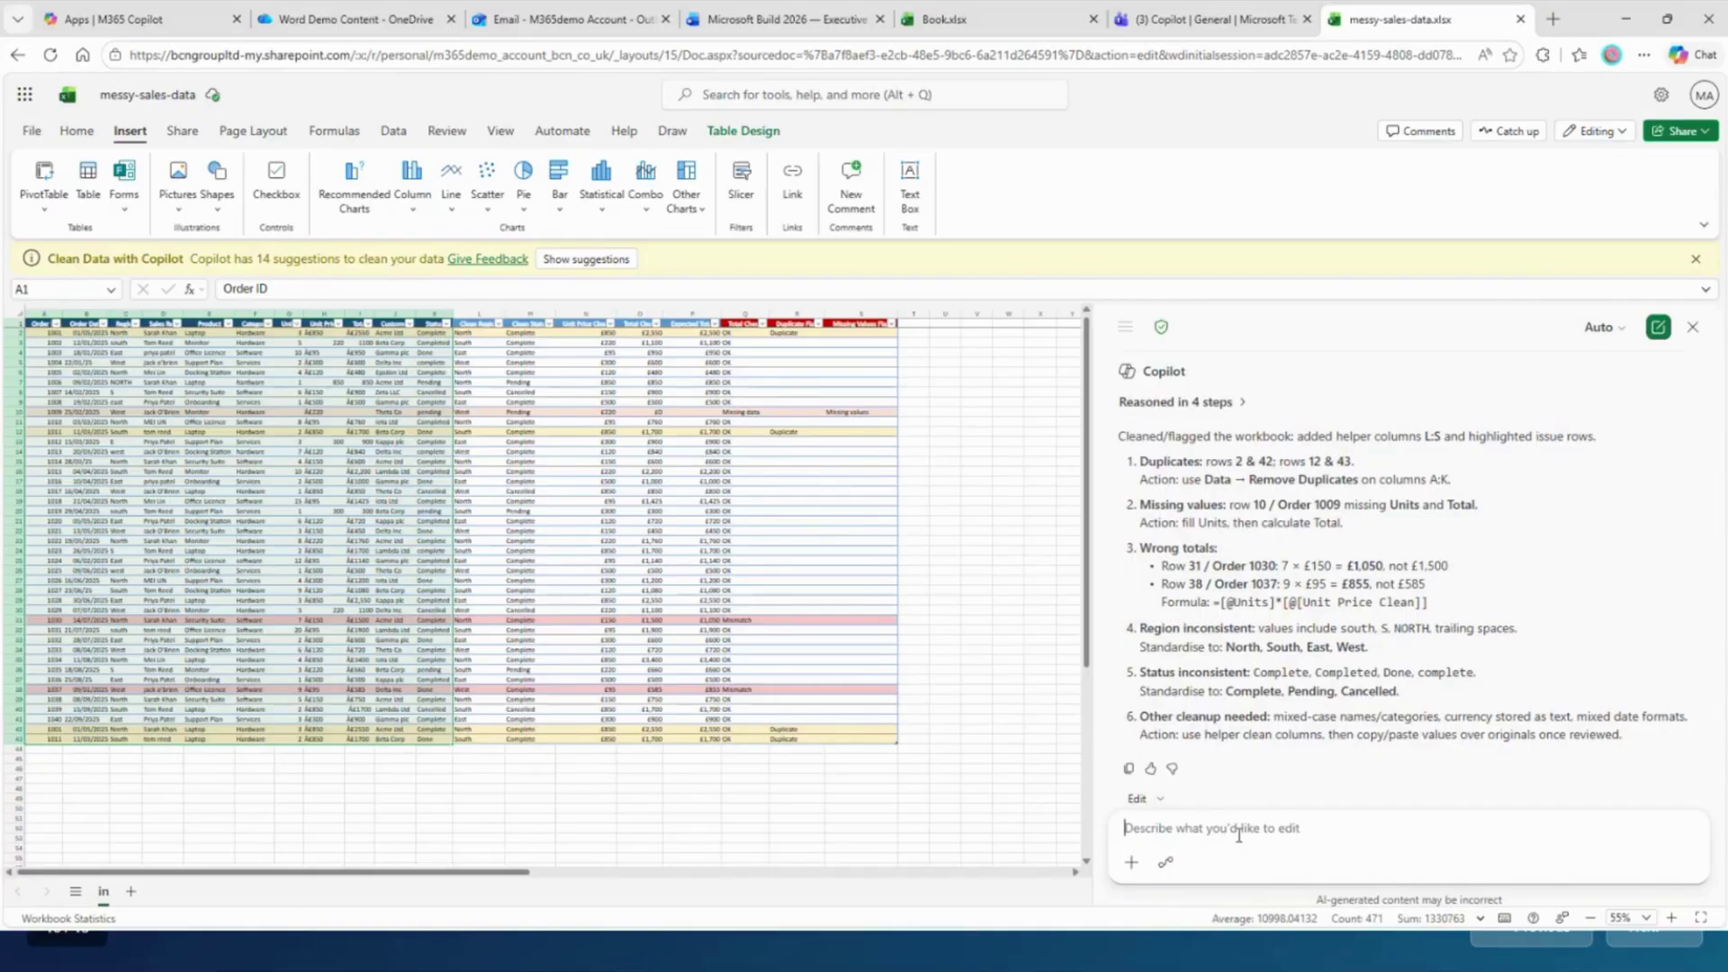
pyautogui.write('Rem')
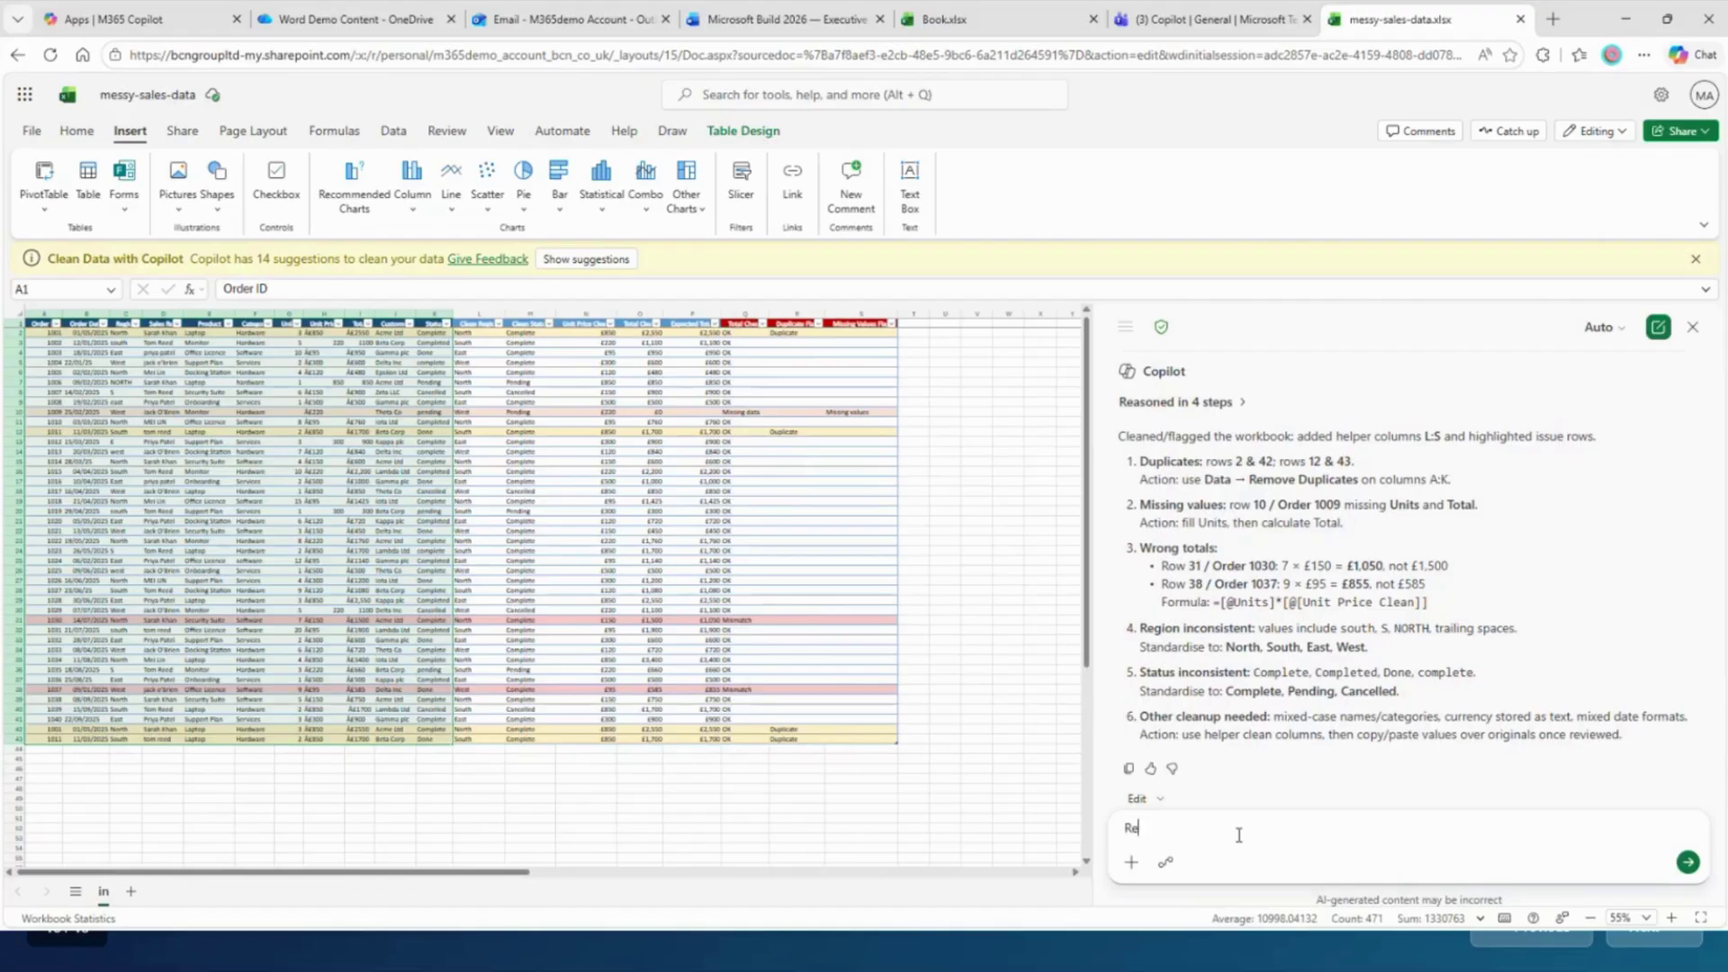
pyautogui.press('BackSpace')
pyautogui.press('BackSpace')
pyautogui.press('BackSpace')
pyautogui.write('Remove Duplicates for me')
pyautogui.press('Return')
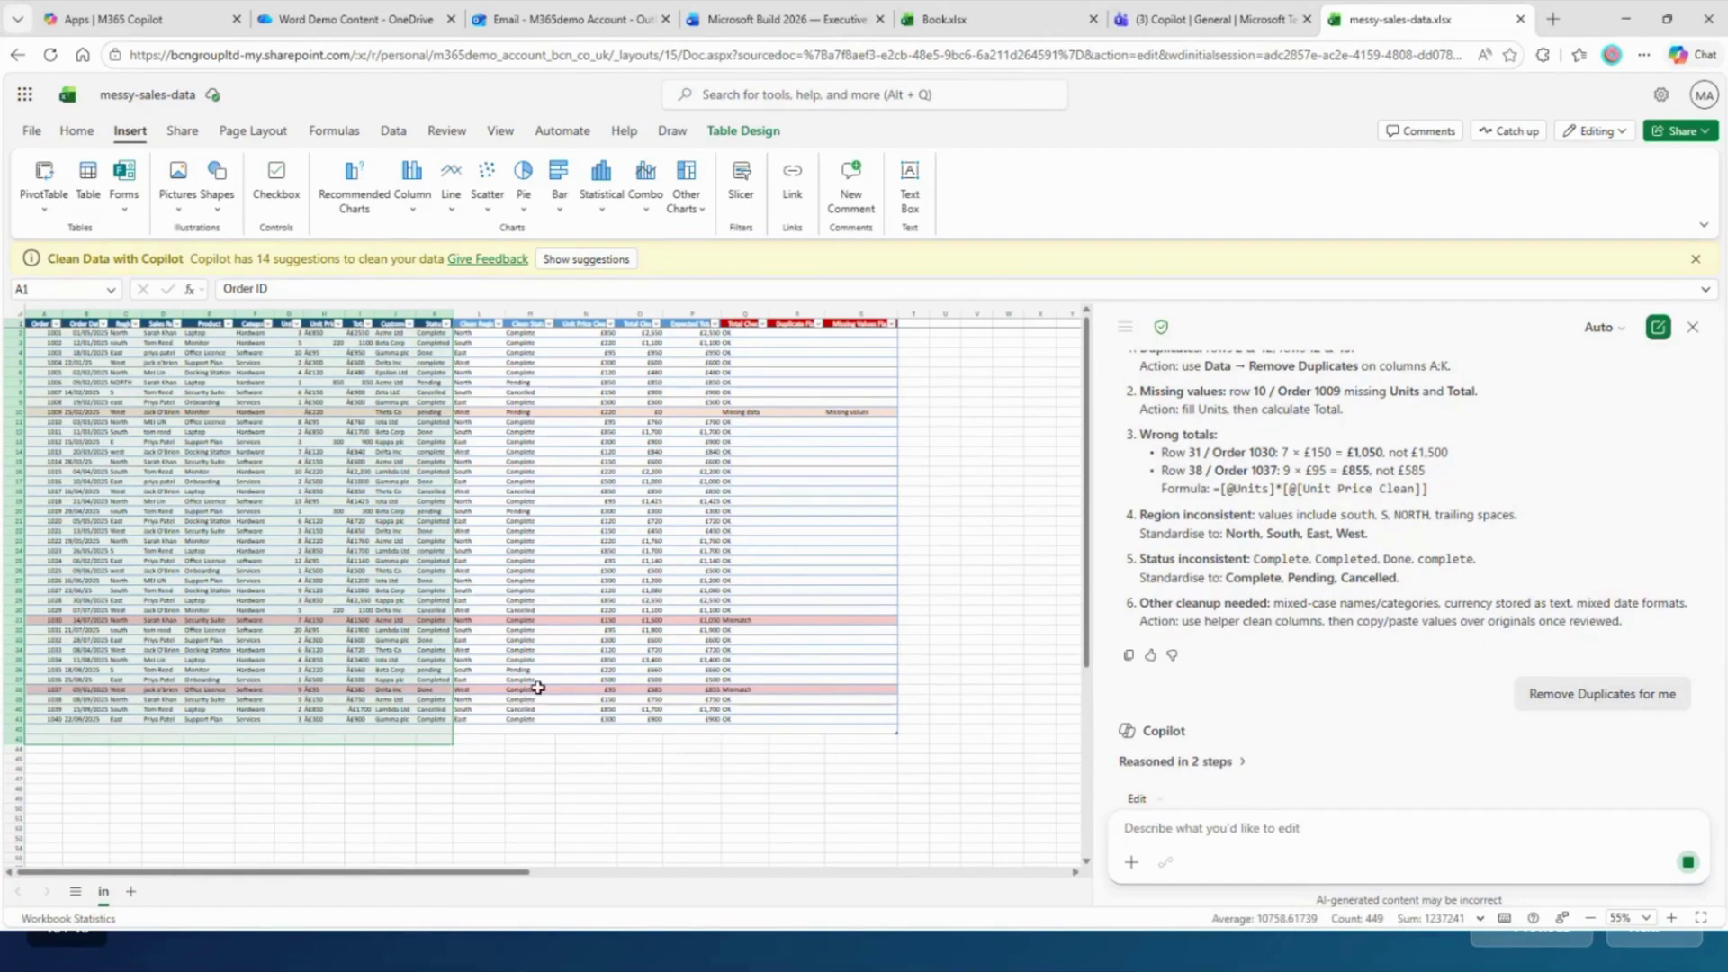
# - Prompt Copilot for a descending bar/column chart of total sales by Region and a line chart of monthly sales for Jan–Sep 2025, with clear titles
pyautogui.scroll(3, 563, 678)
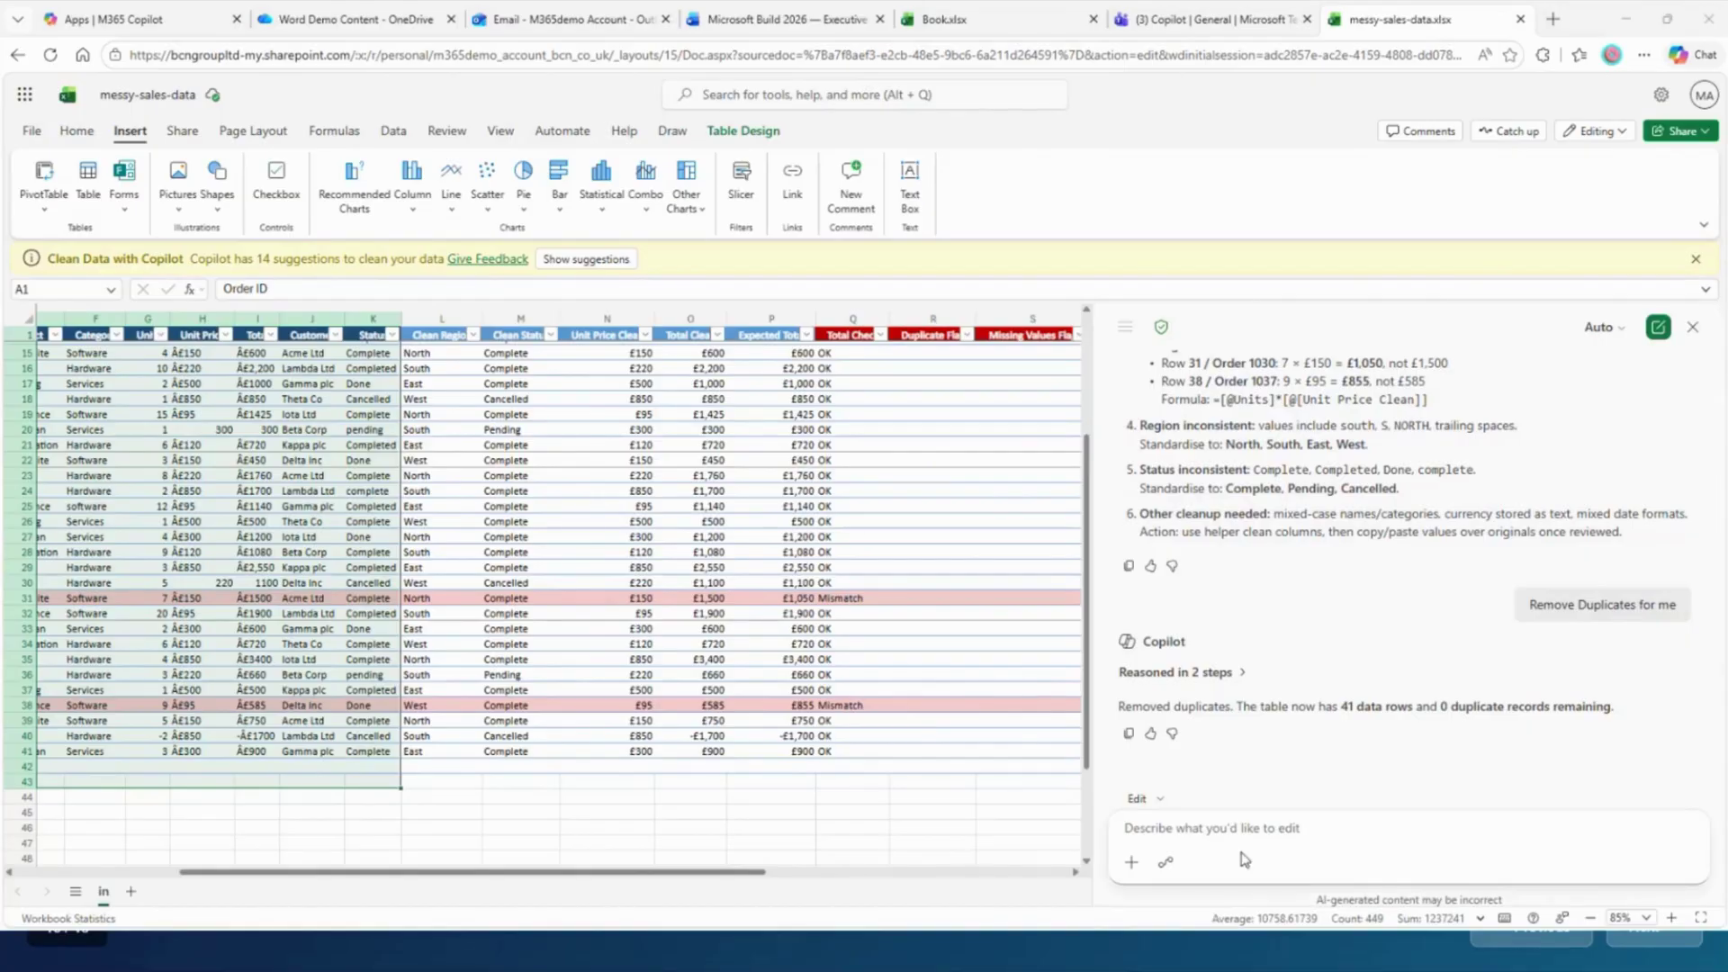
pyautogui.click(1204, 828)
pyautogui.hotkey('ctrl', 'v')
pyautogui.click(1687, 862)
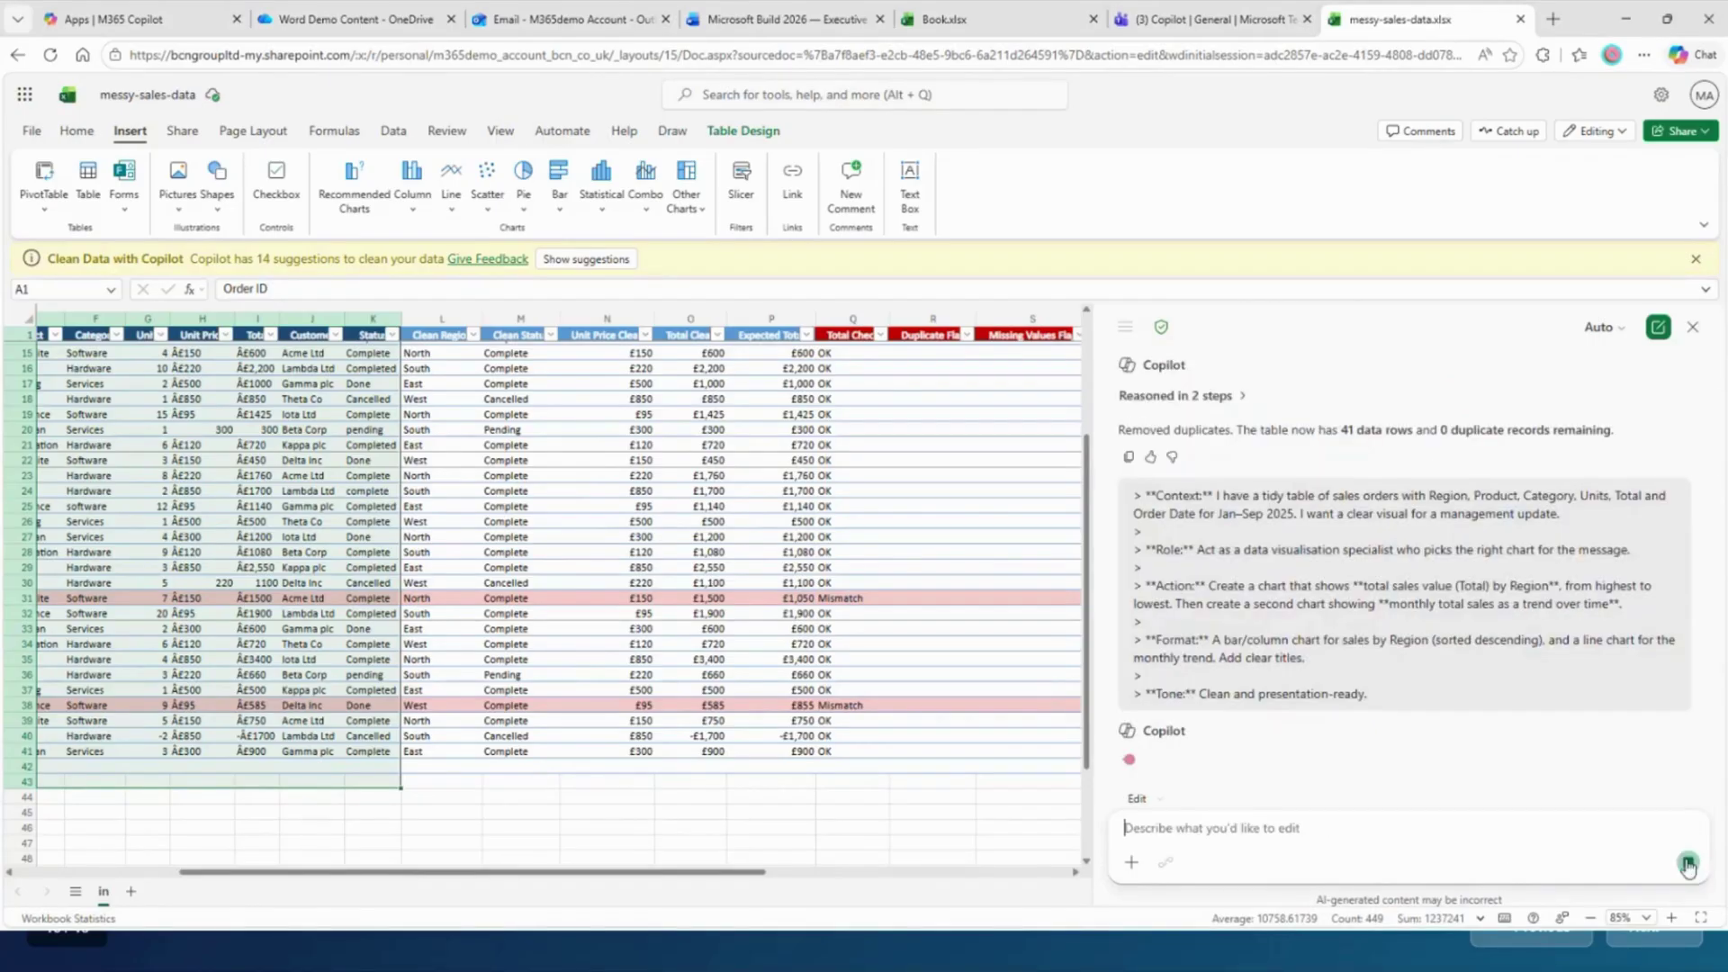
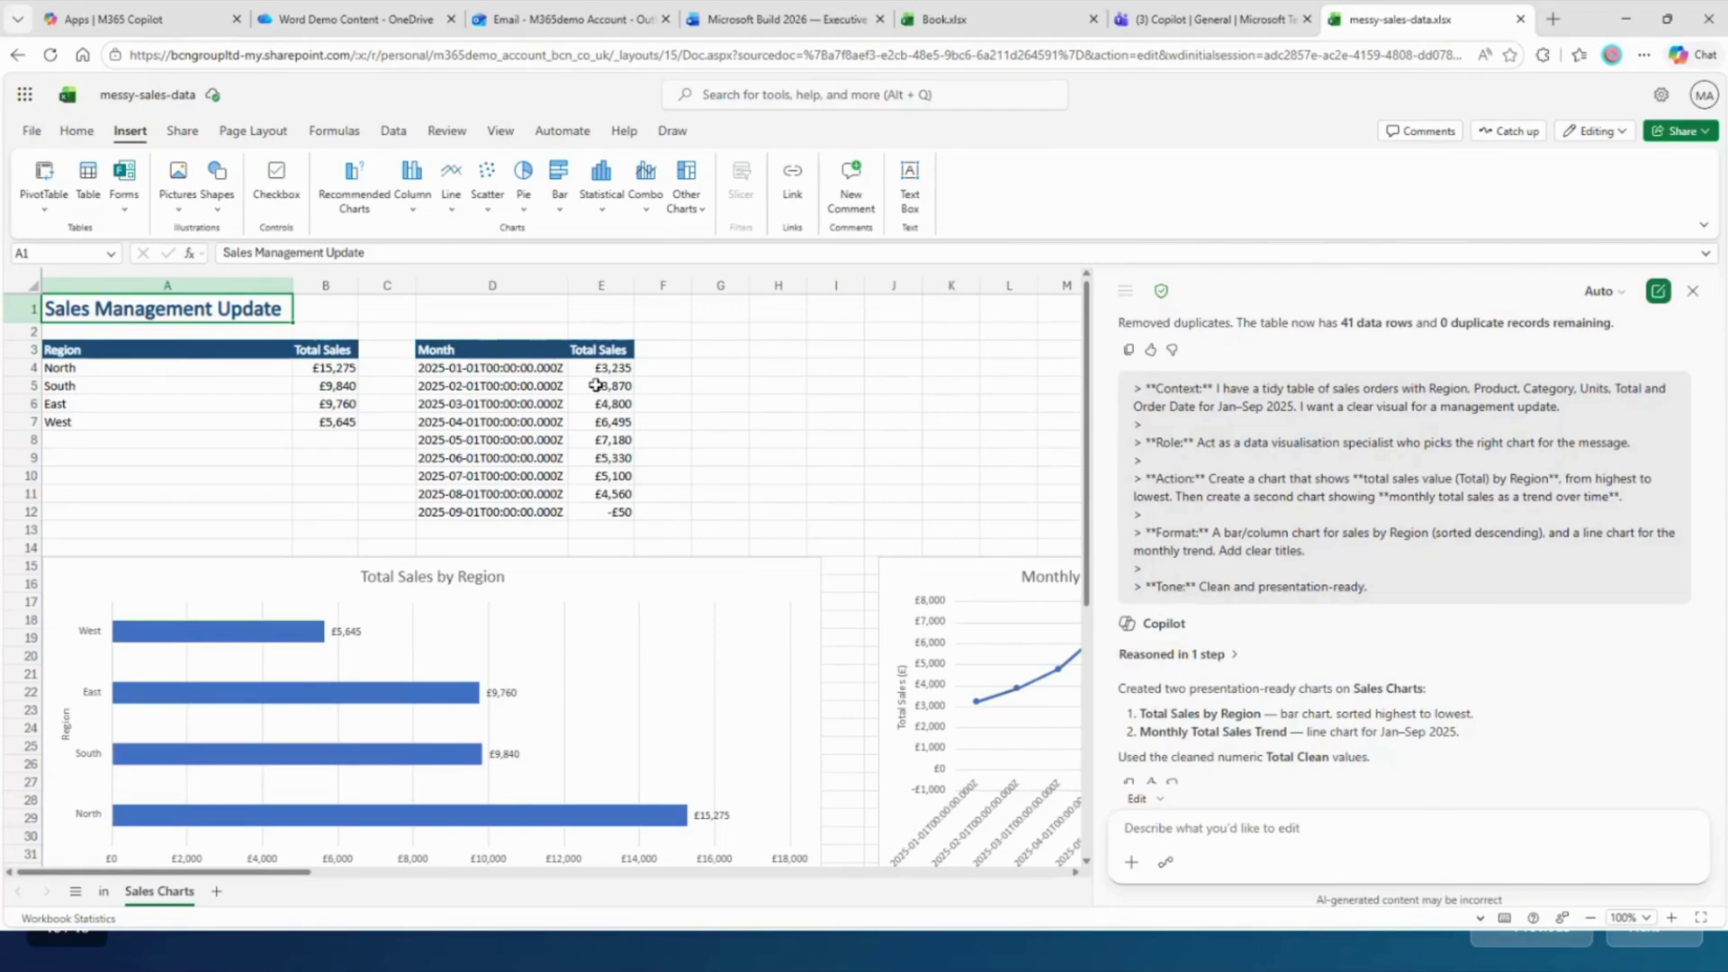
# - Tell Copilot the Month looks a bit funky in the charts and ask for the month name followed by the year
pyautogui.scroll(-3, 688, 493)
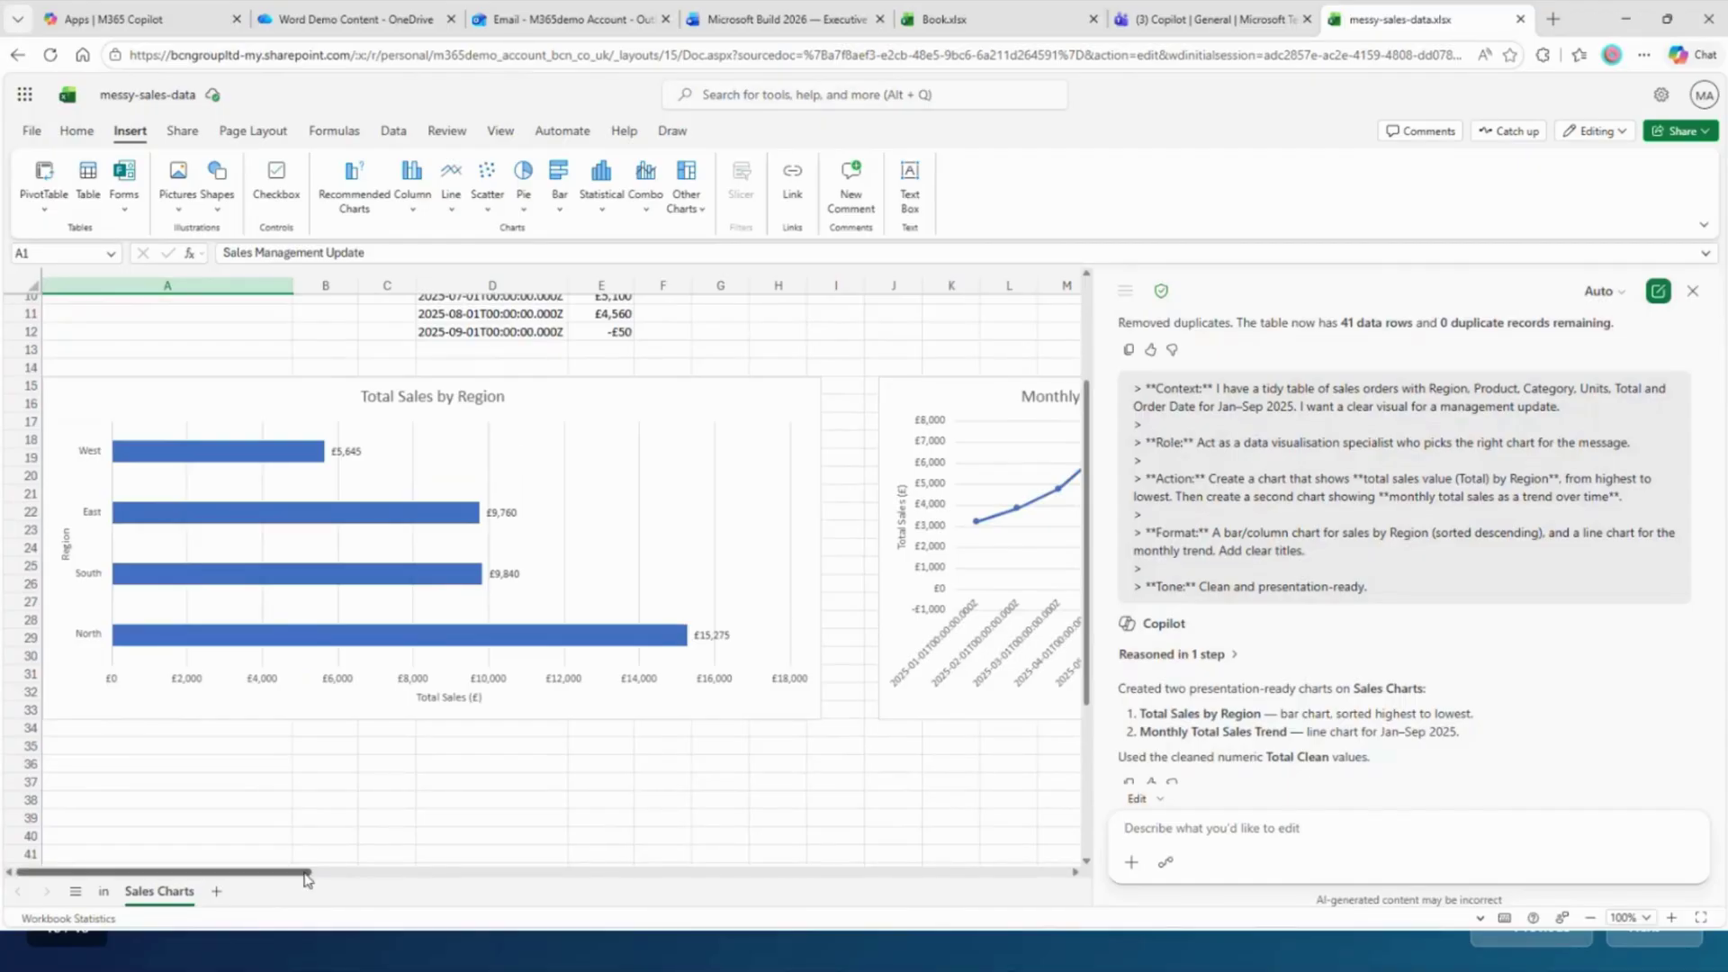
pyautogui.moveTo(306, 879); pyautogui.dragTo(429, 879)
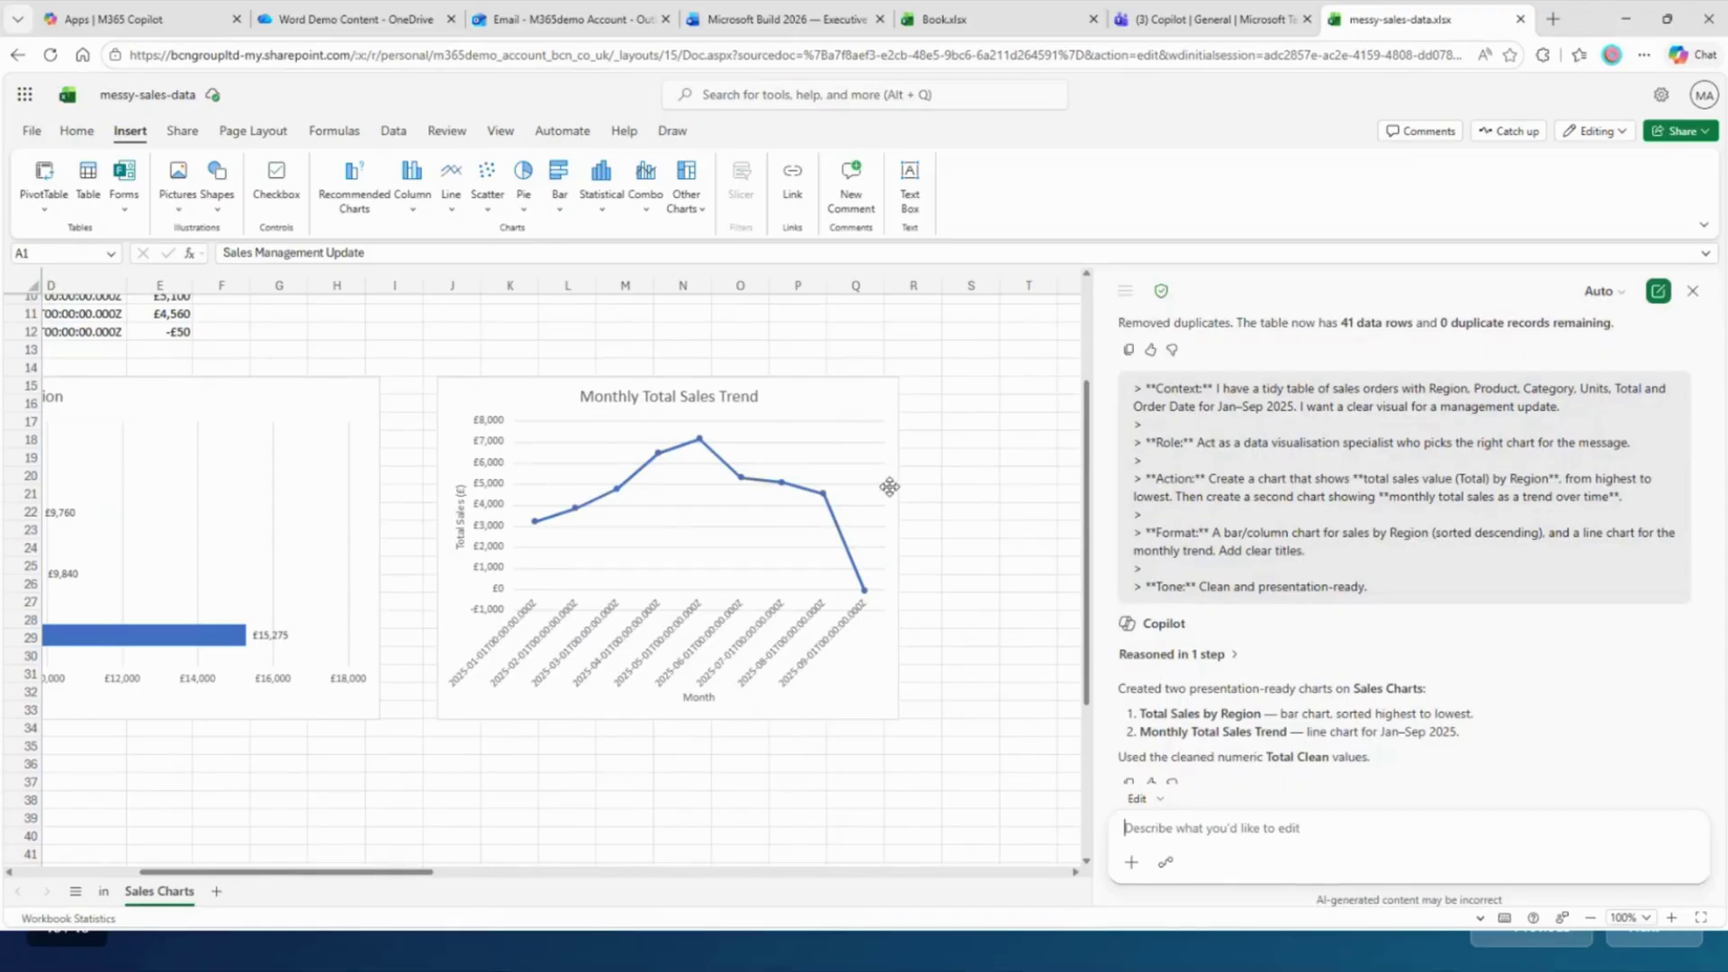
pyautogui.write('The Month look')
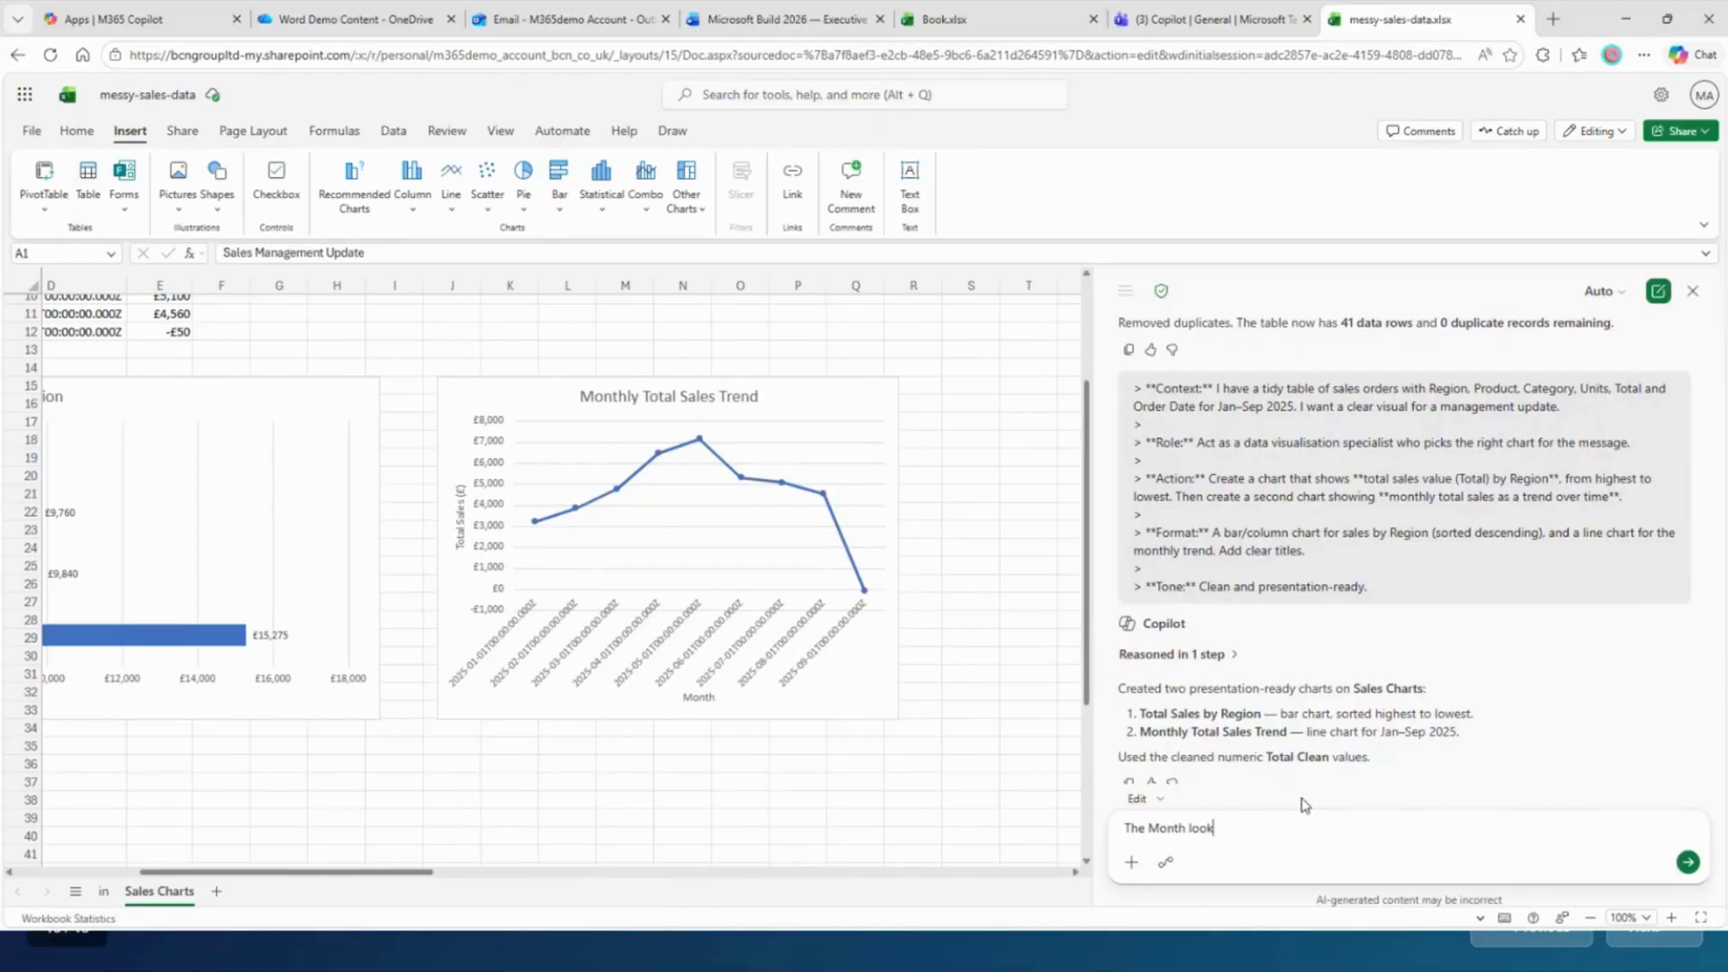
pyautogui.write('s a bit fun')
pyautogui.write('ky in the ')
pyautogui.write('charts.  can you make this ')
pyautogui.write('the')
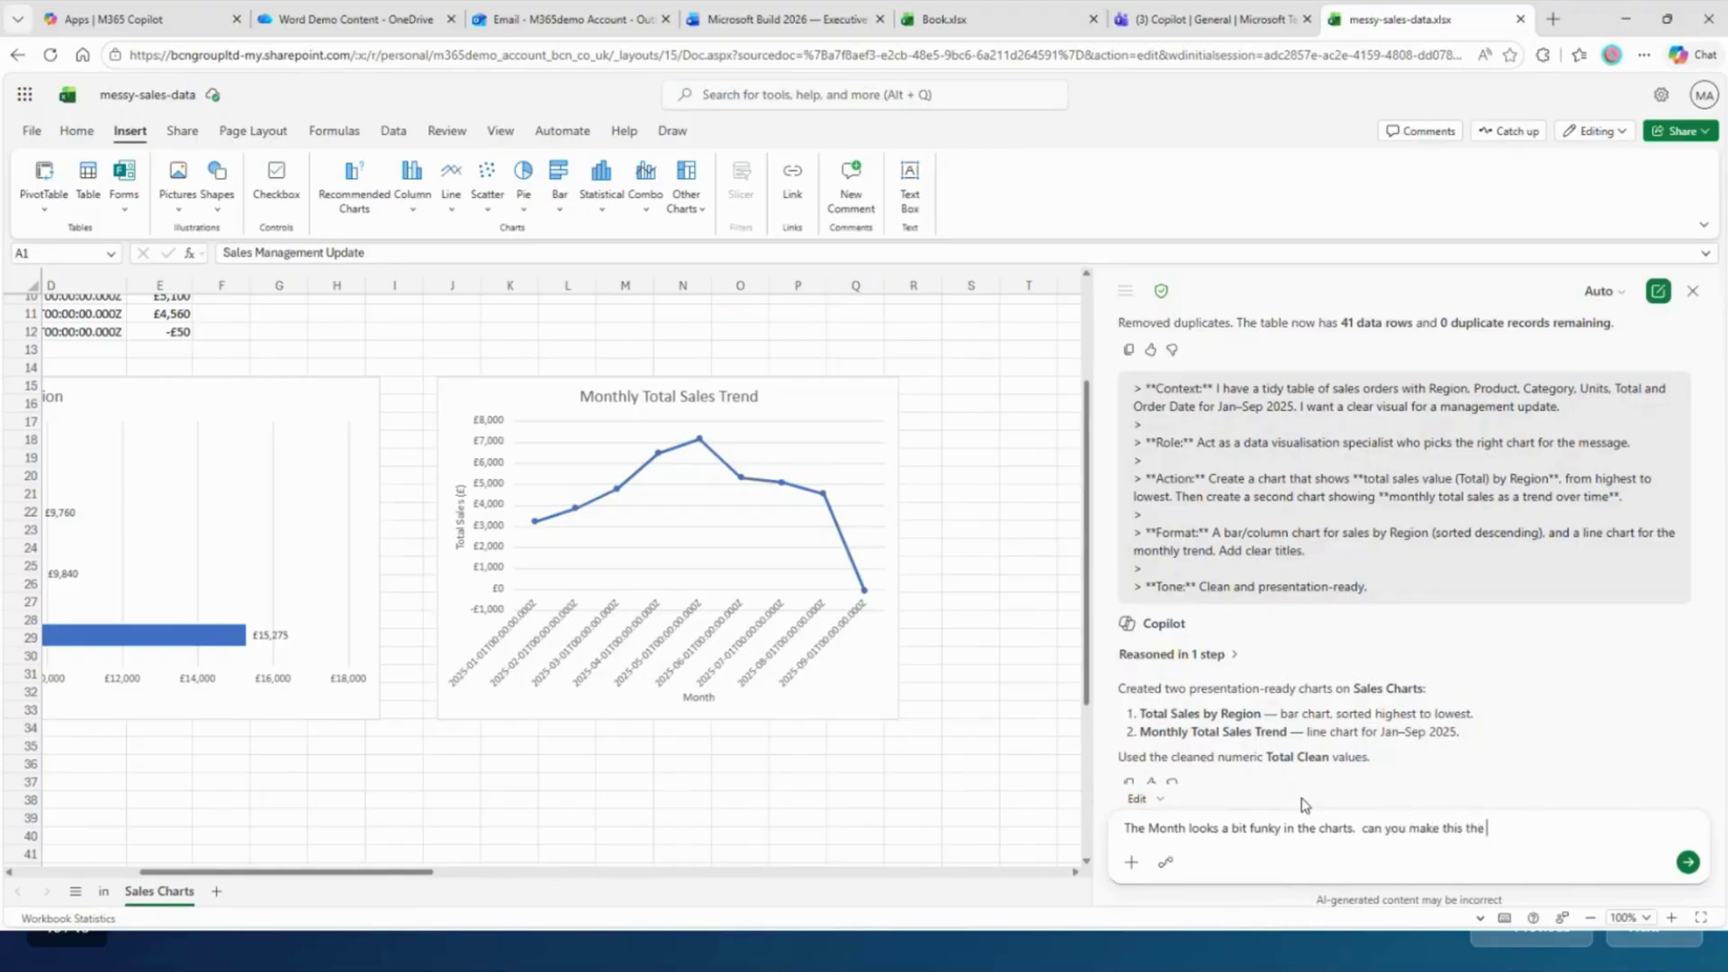
pyautogui.write(' month name anfollowed by the year')
pyautogui.press('Return')
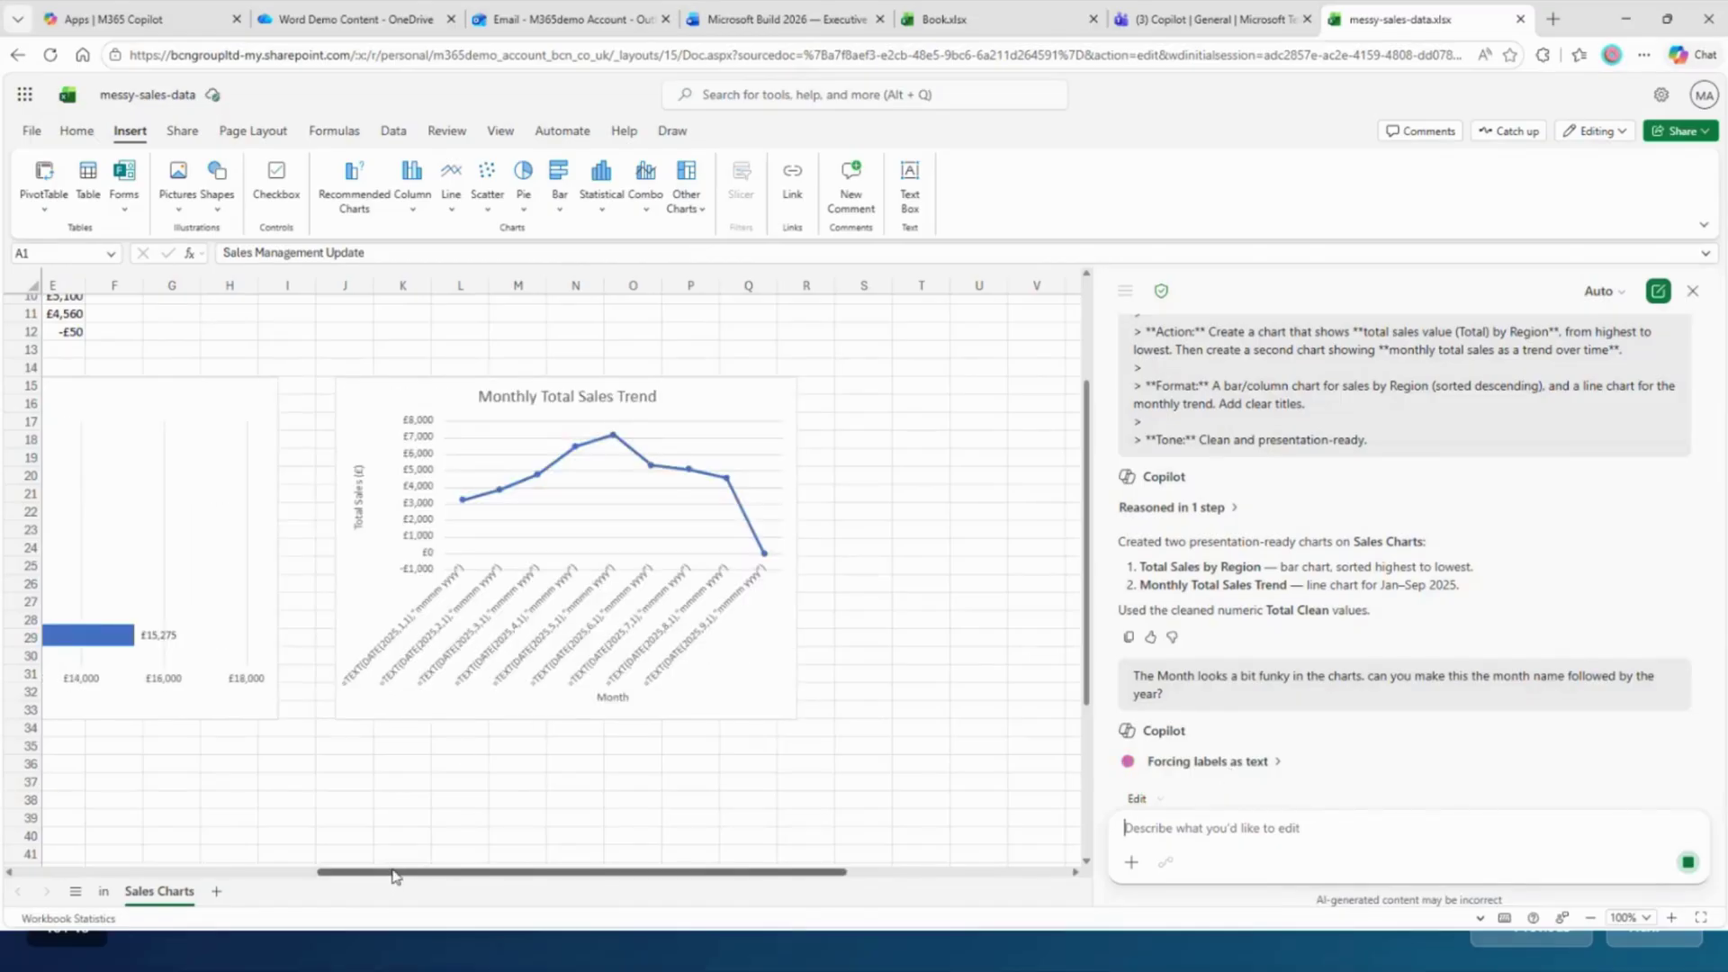
# - Change the date format in cell D4's TEXT formula on Sales Charts to "mmmm yy"
pyautogui.hscroll(-5, 394, 875)
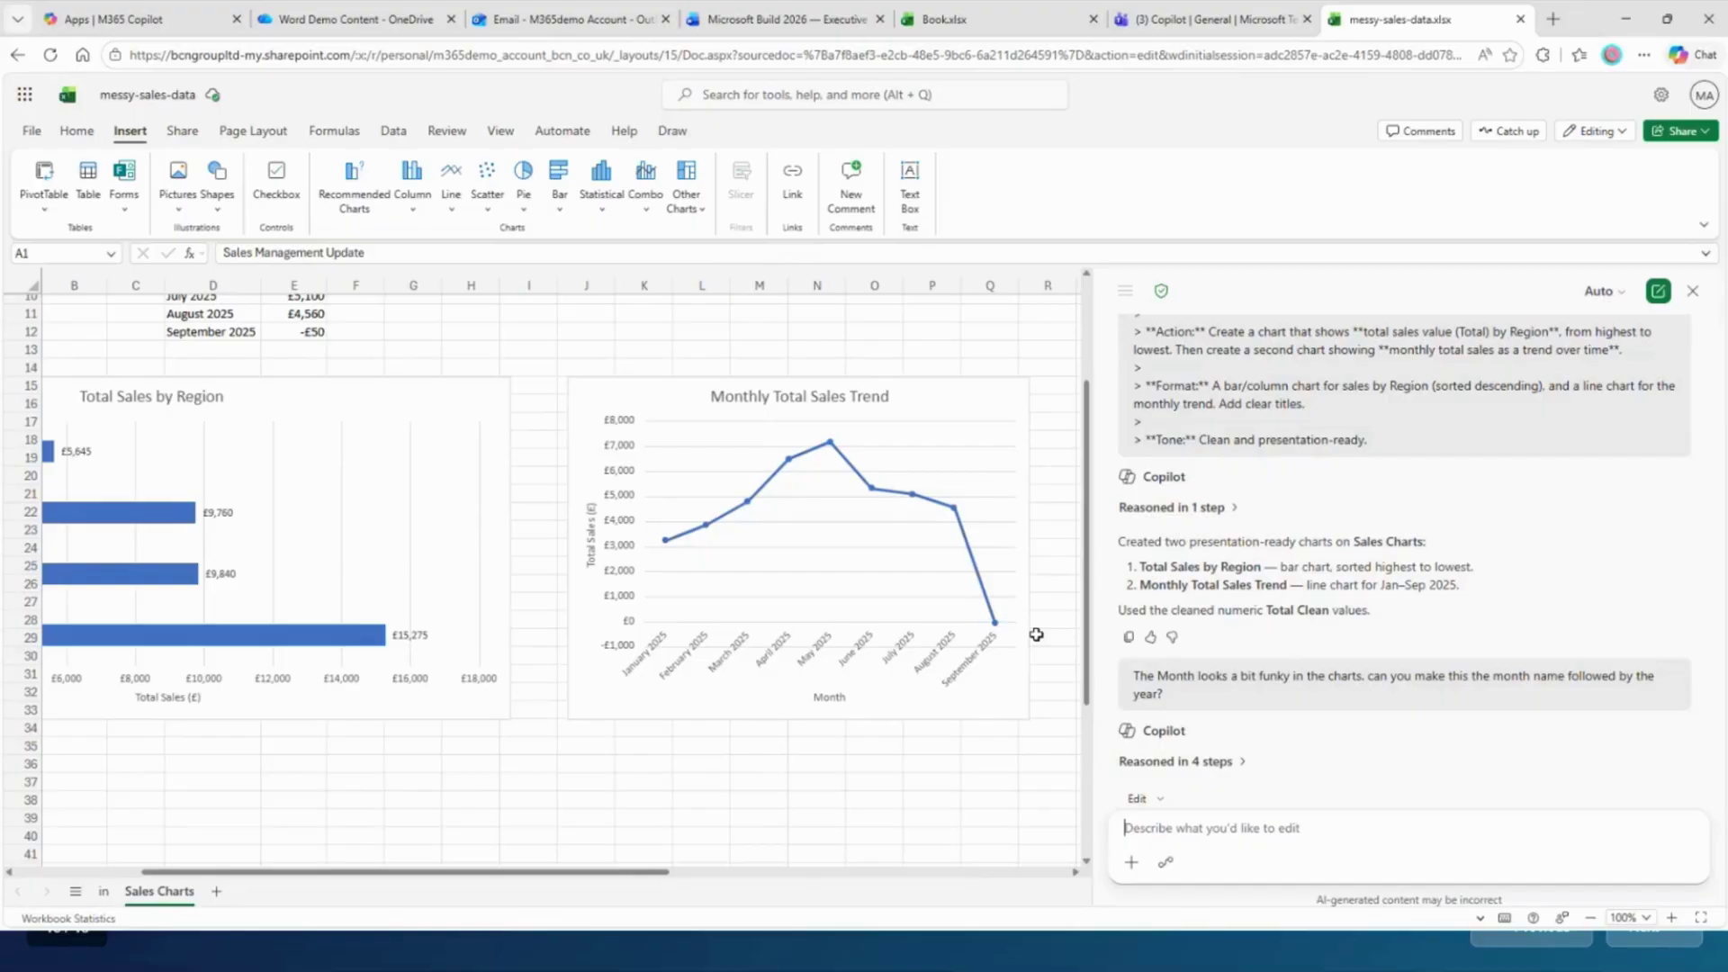
pyautogui.scroll(3, 585, 351)
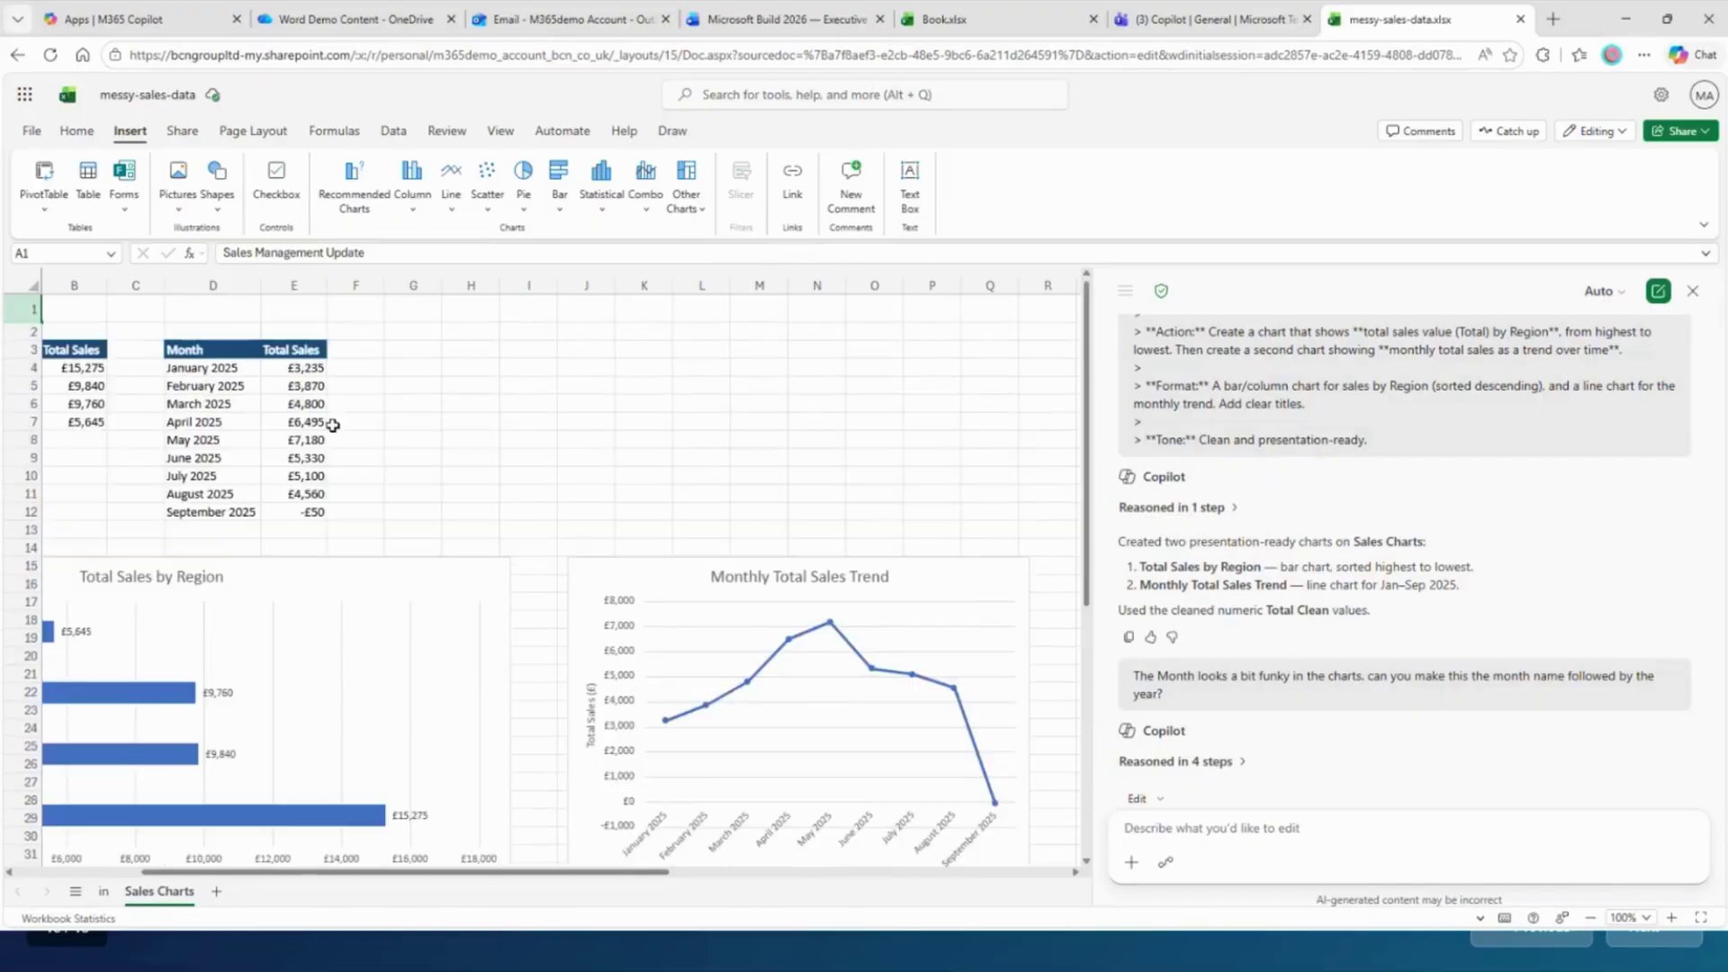
pyautogui.click(219, 363)
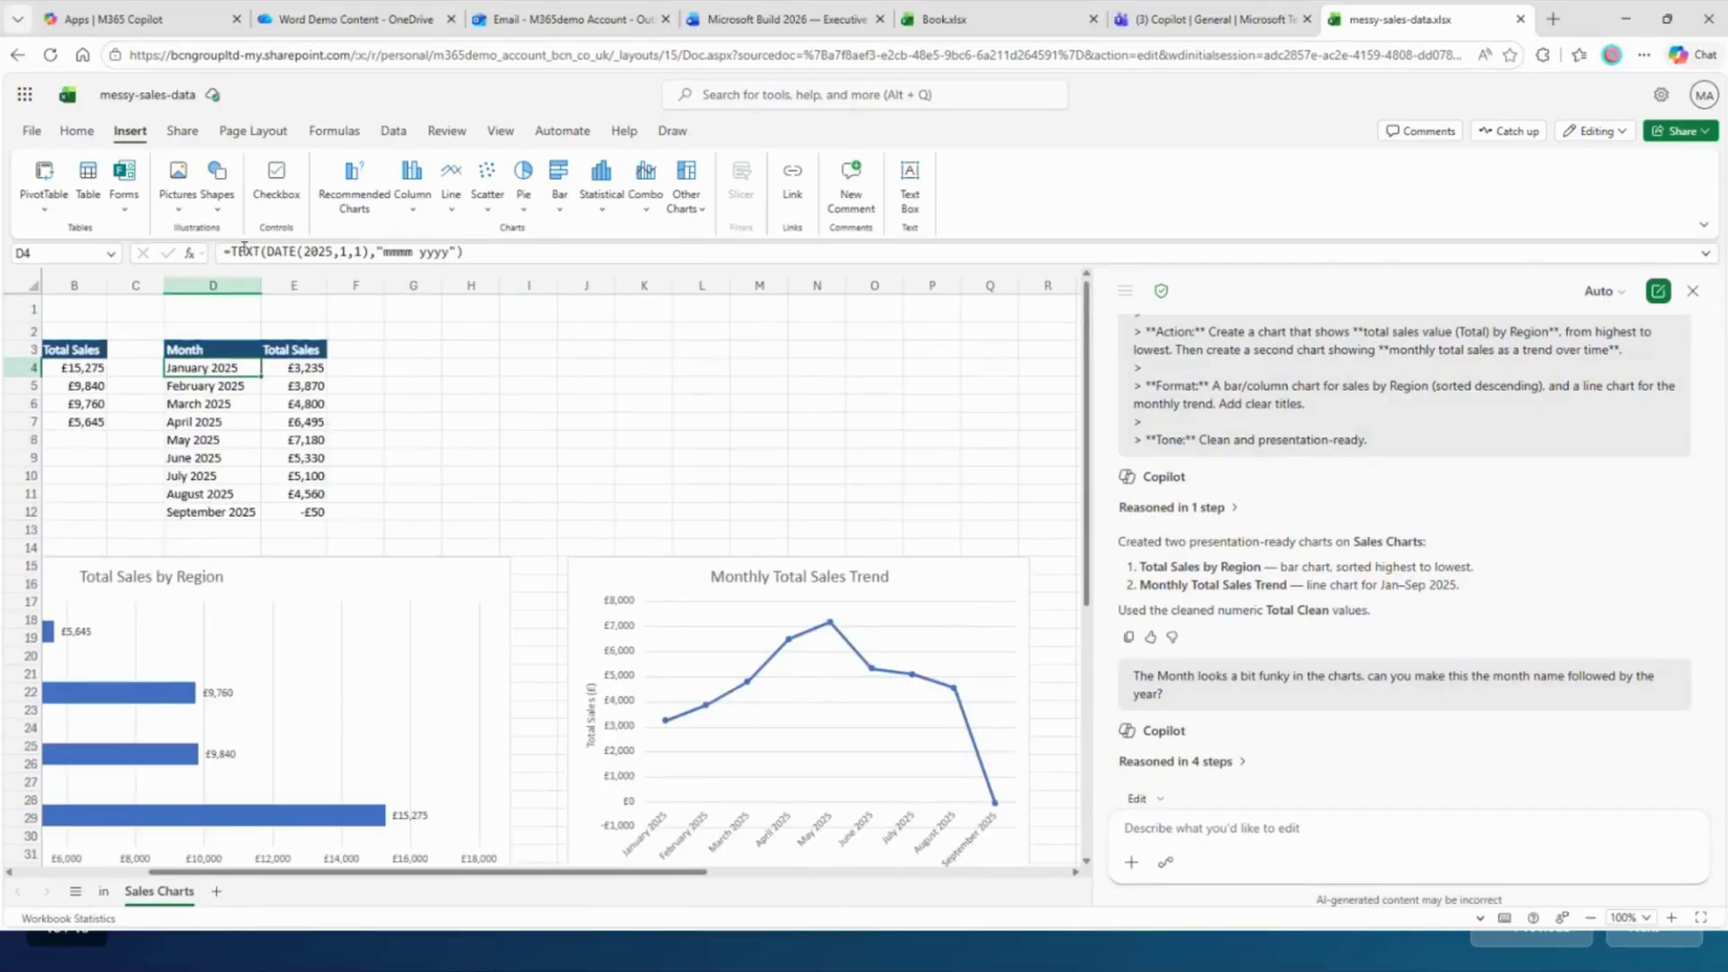
pyautogui.moveTo(230, 252); pyautogui.dragTo(377, 252)
pyautogui.click(542, 261)
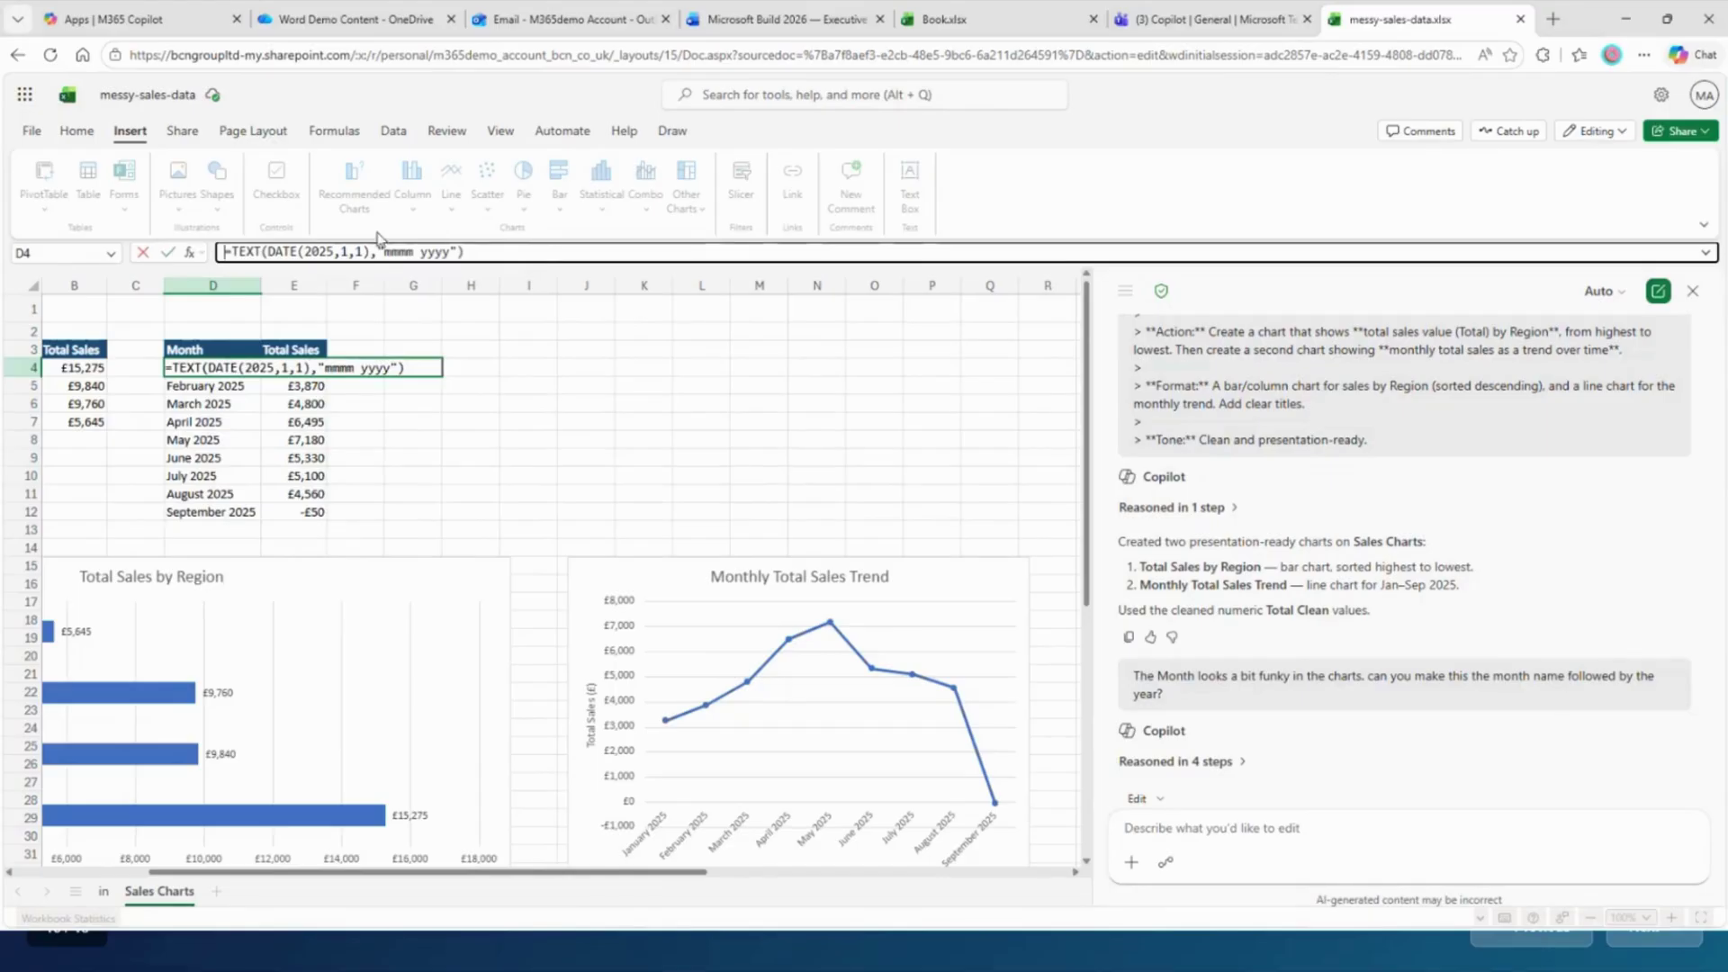
pyautogui.press('Escape')
pyautogui.click(442, 253)
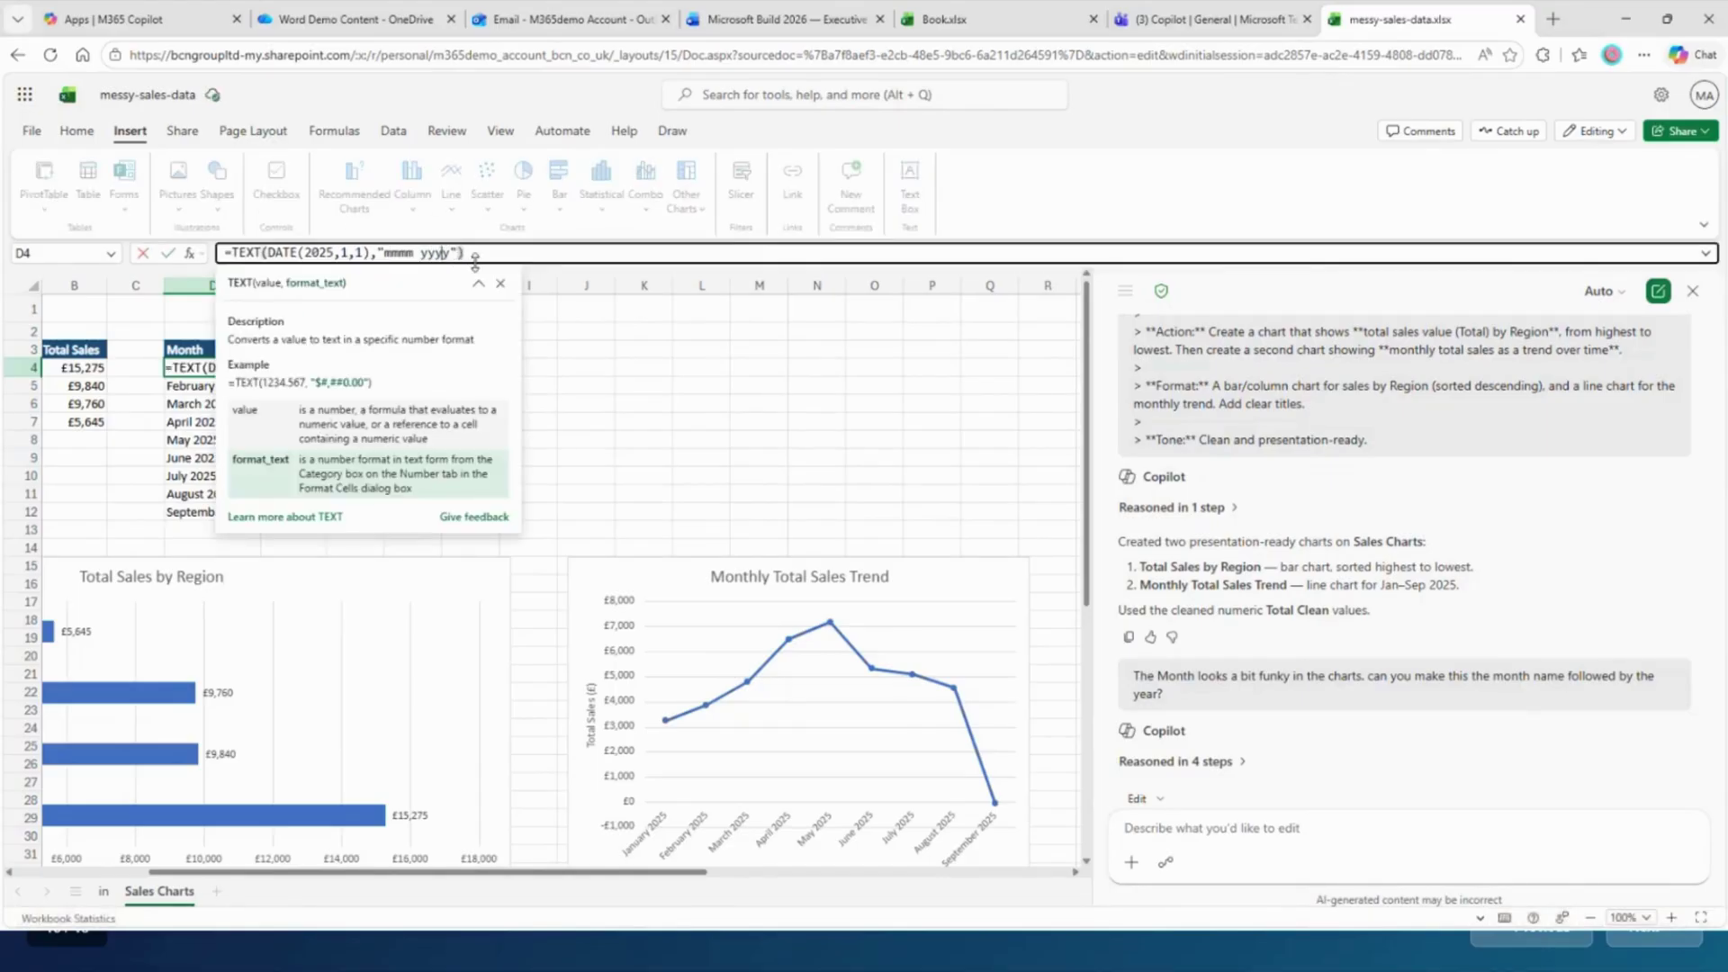
pyautogui.press('BackSpace')
pyautogui.press('BackSpace')
pyautogui.press('Return')
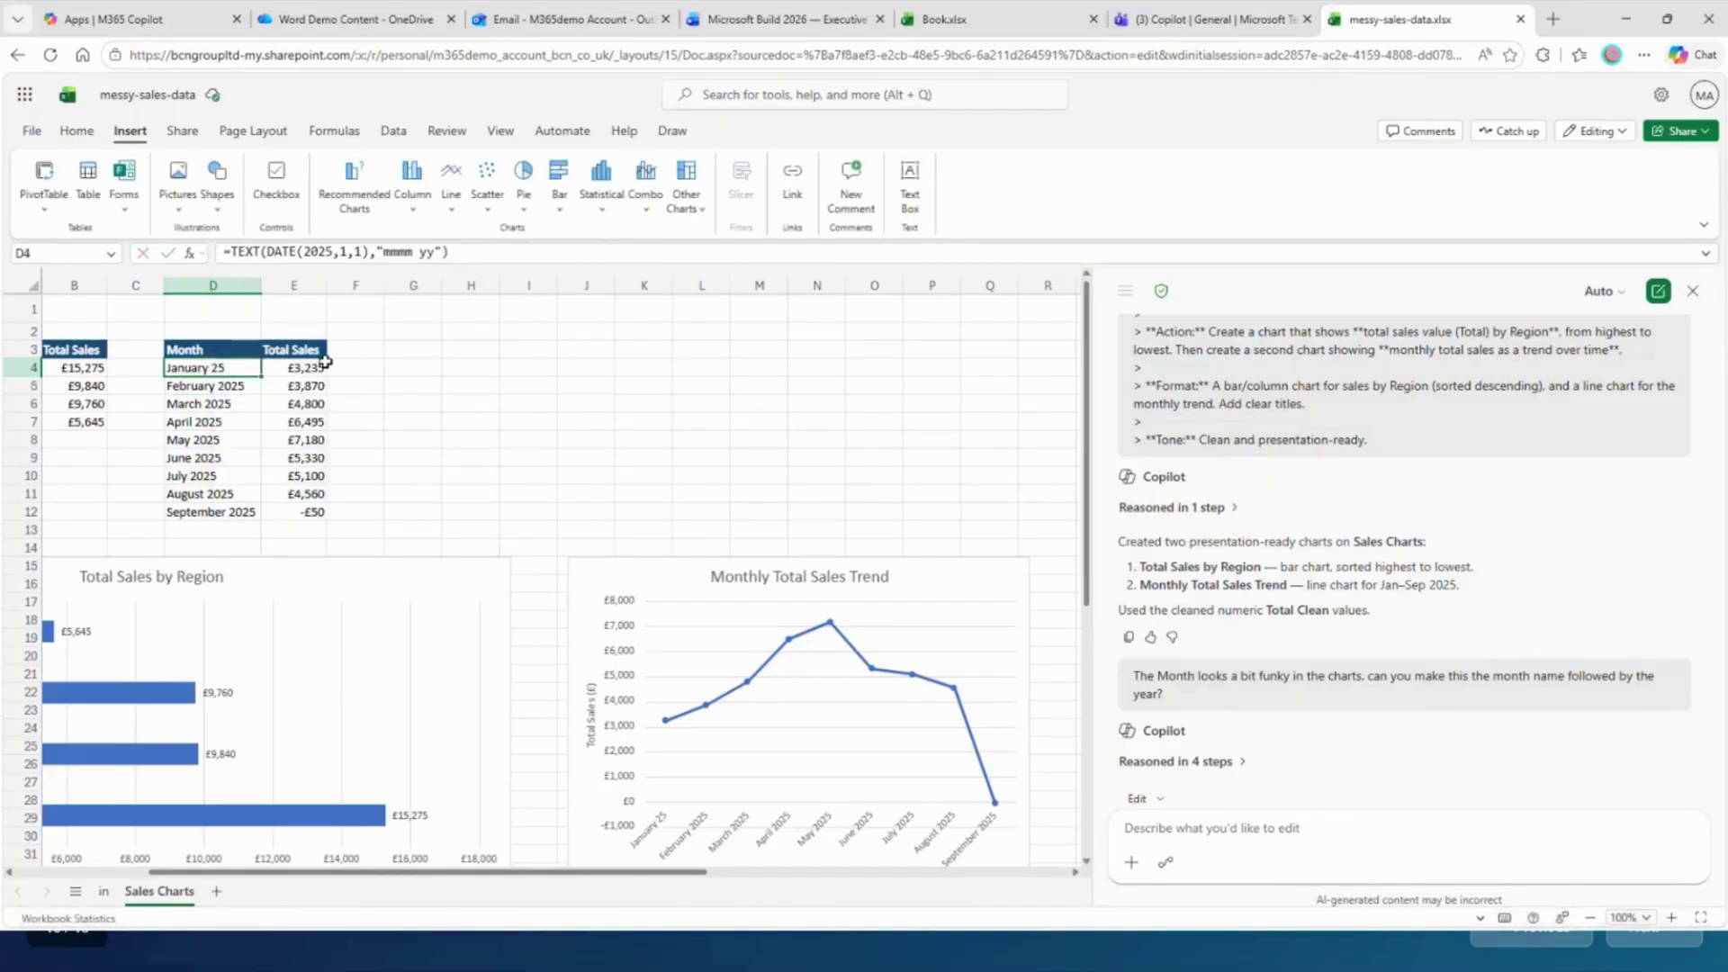
# - Try to fill the D4 month formula down through D12 on Sales Charts, and undo the fill
pyautogui.press('Right')
pyautogui.click(251, 369)
pyautogui.moveTo(261, 377); pyautogui.dragTo(263, 518)
pyautogui.click(428, 478)
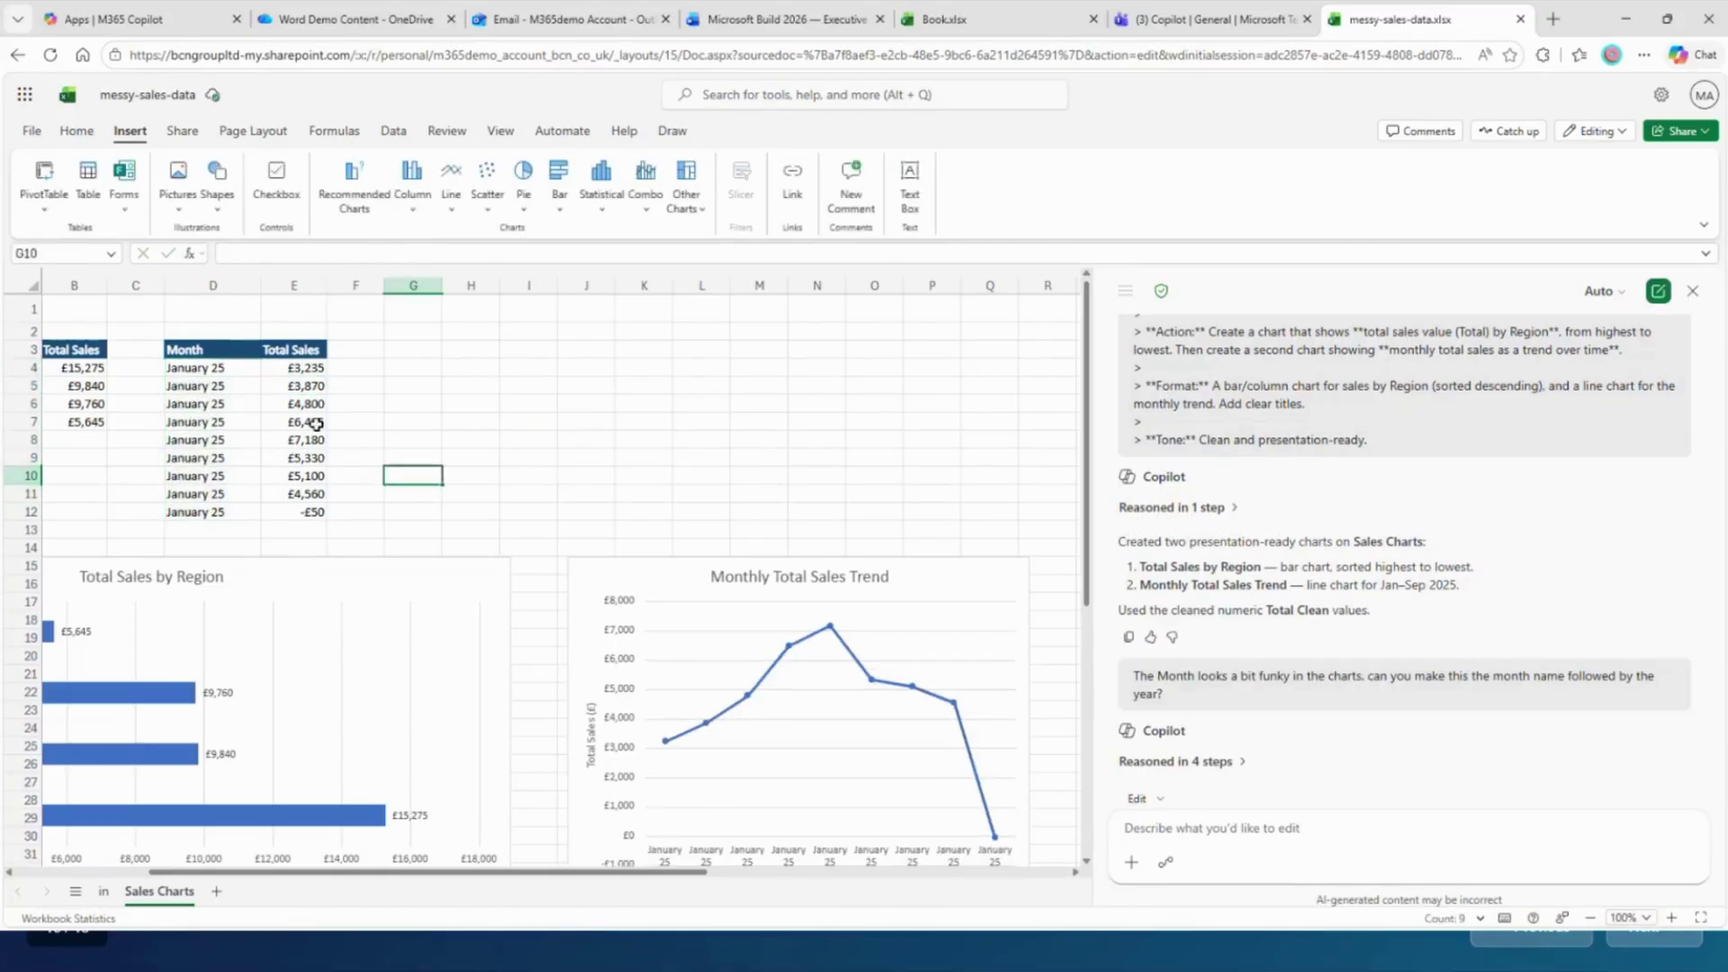
pyautogui.hotkey('ctrl', 'z')
pyautogui.click(240, 371)
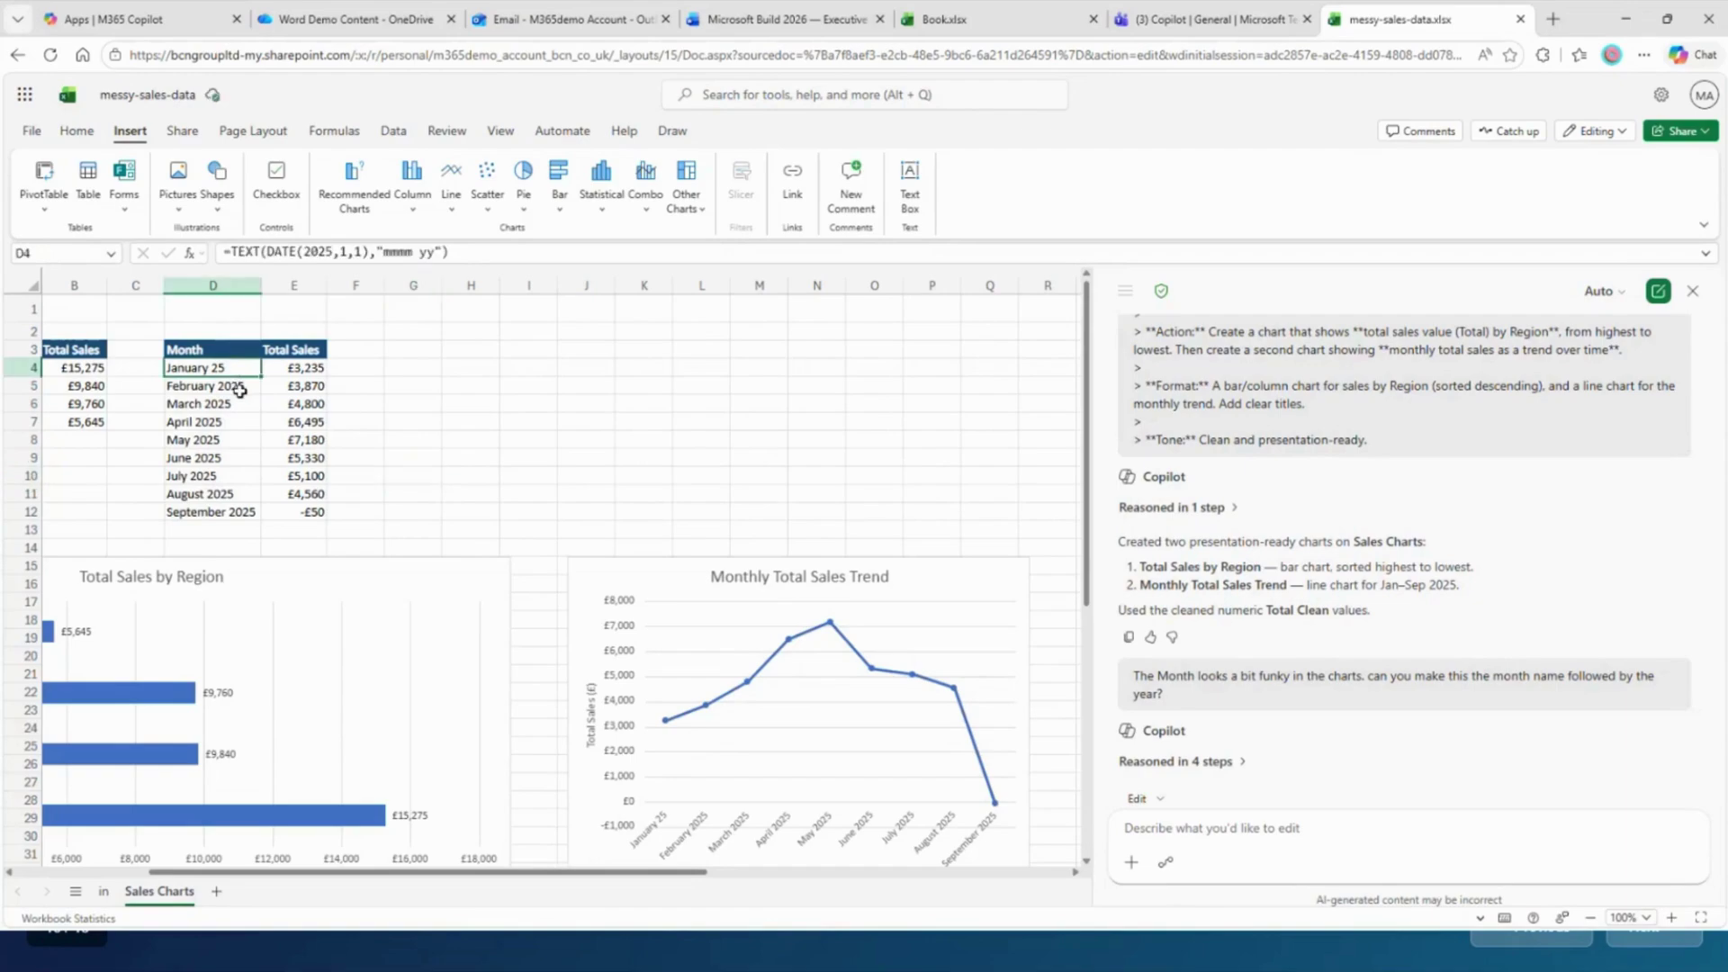
pyautogui.moveTo(261, 377); pyautogui.dragTo(267, 513)
pyautogui.click(413, 459)
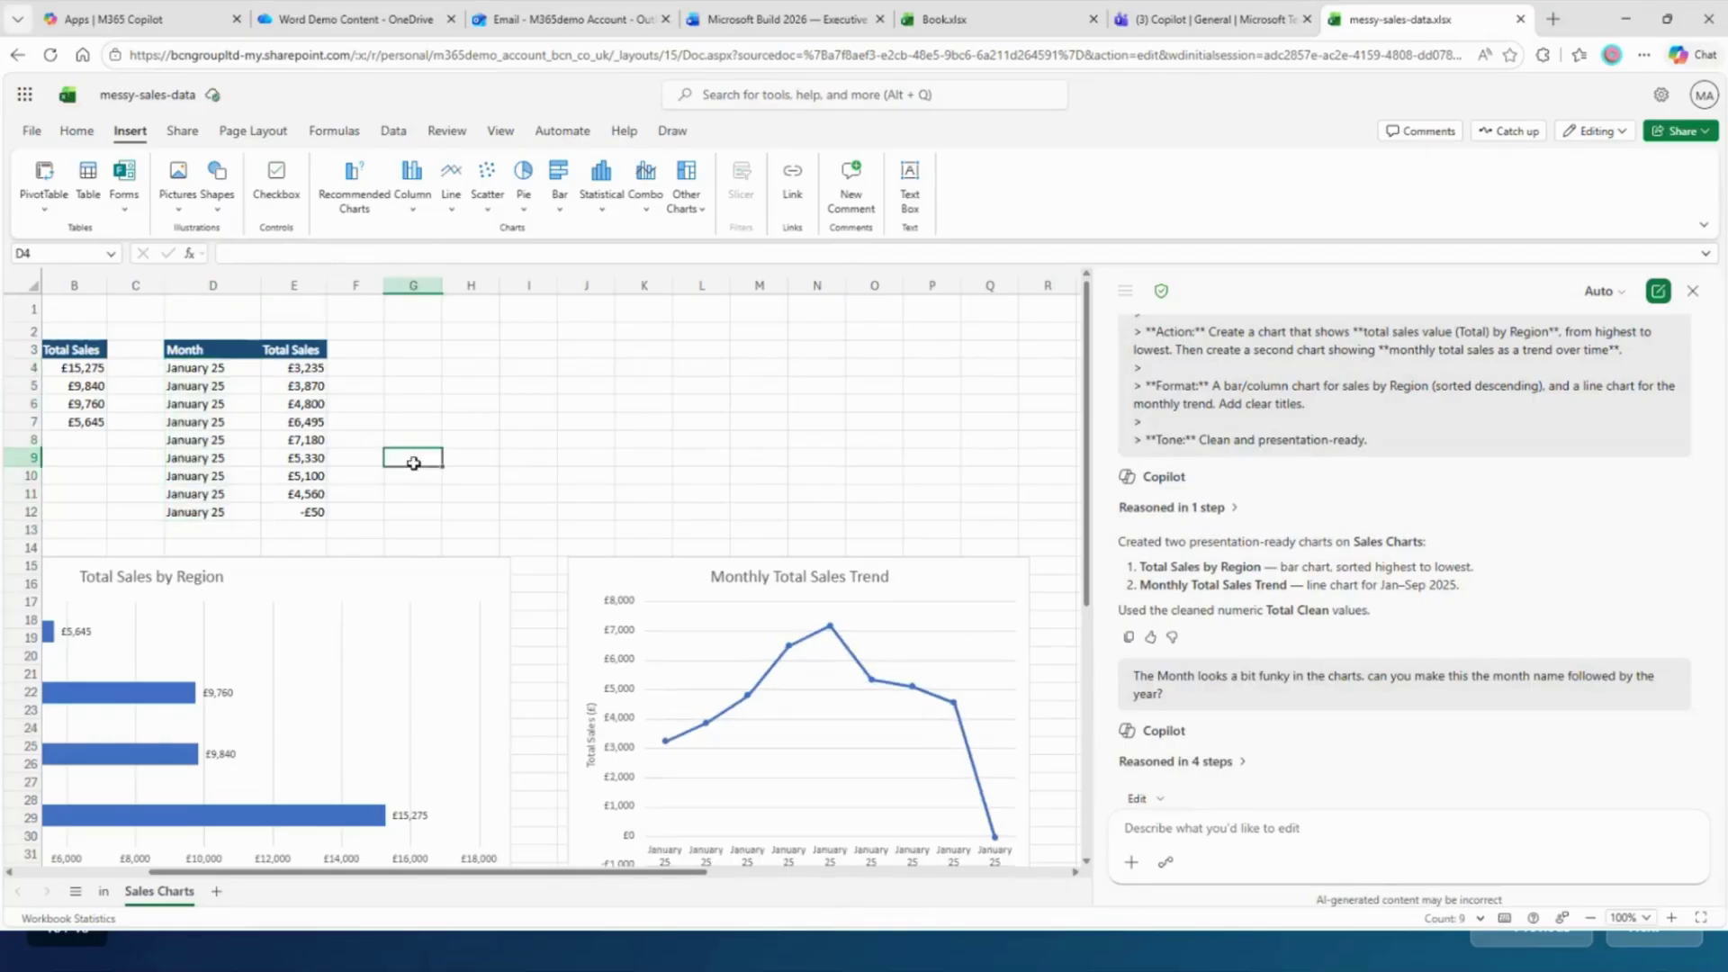
pyautogui.hotkey('ctrl', 'z')
pyautogui.click(235, 372)
pyautogui.press('Down')
pyautogui.click(235, 372)
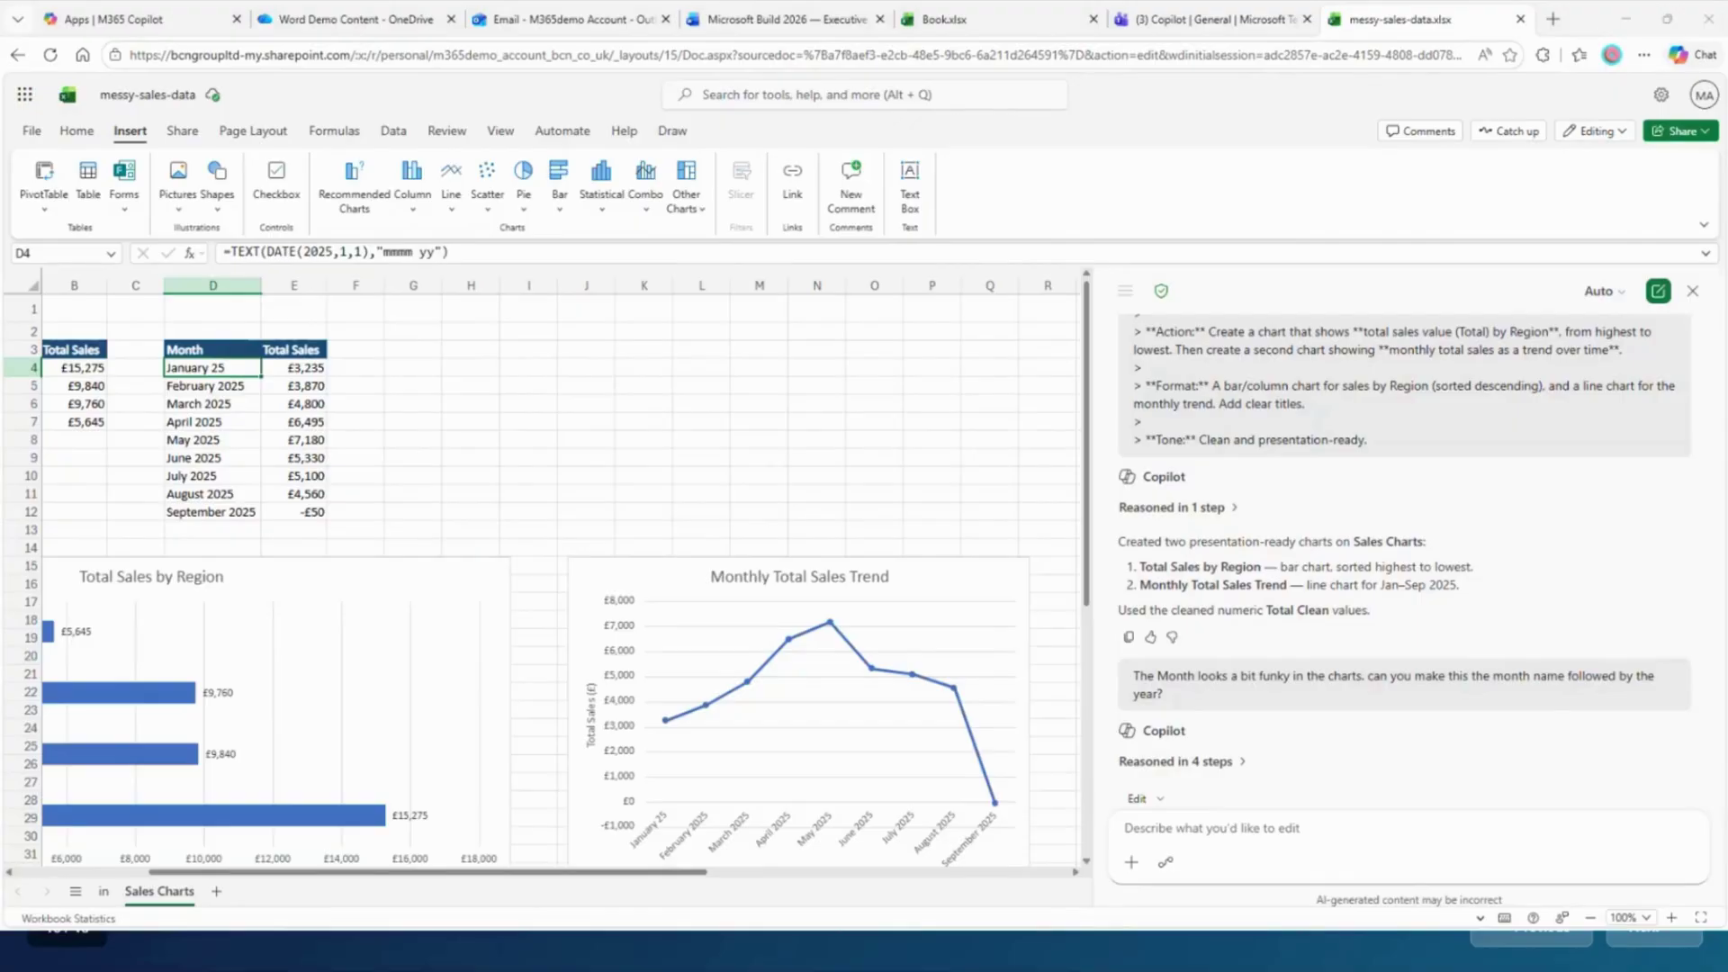
pyautogui.click(1224, 826)
pyautogui.hotkey('ctrl', 'v')
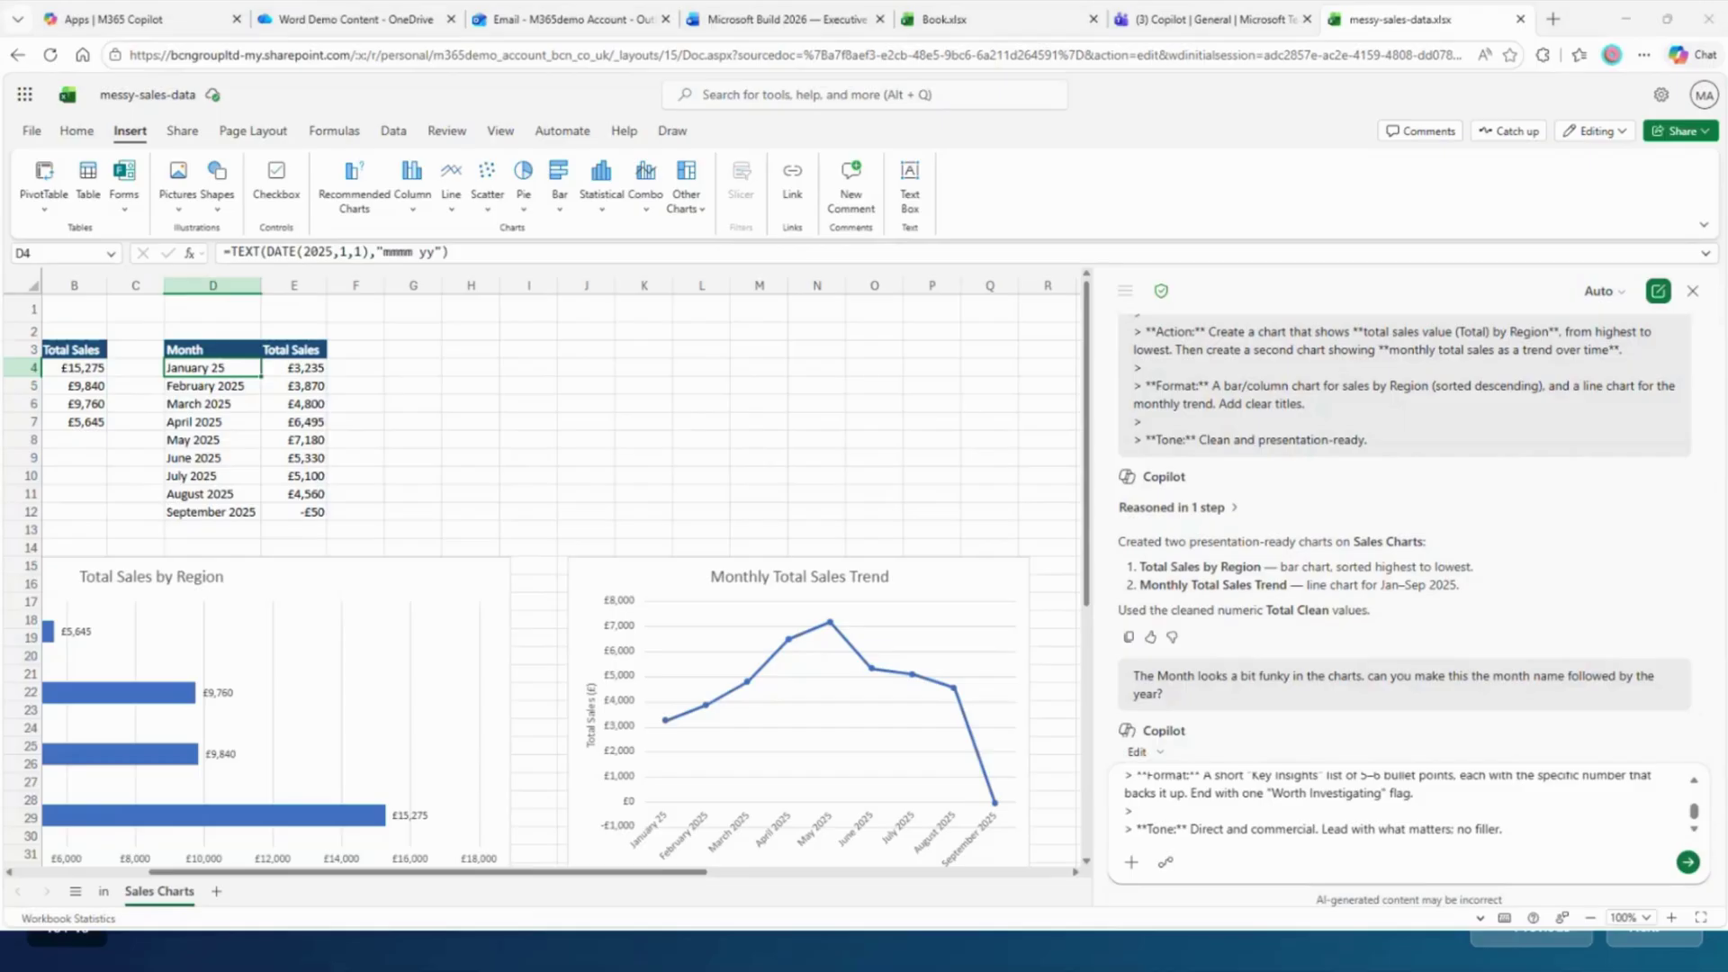
pyautogui.click(1494, 849)
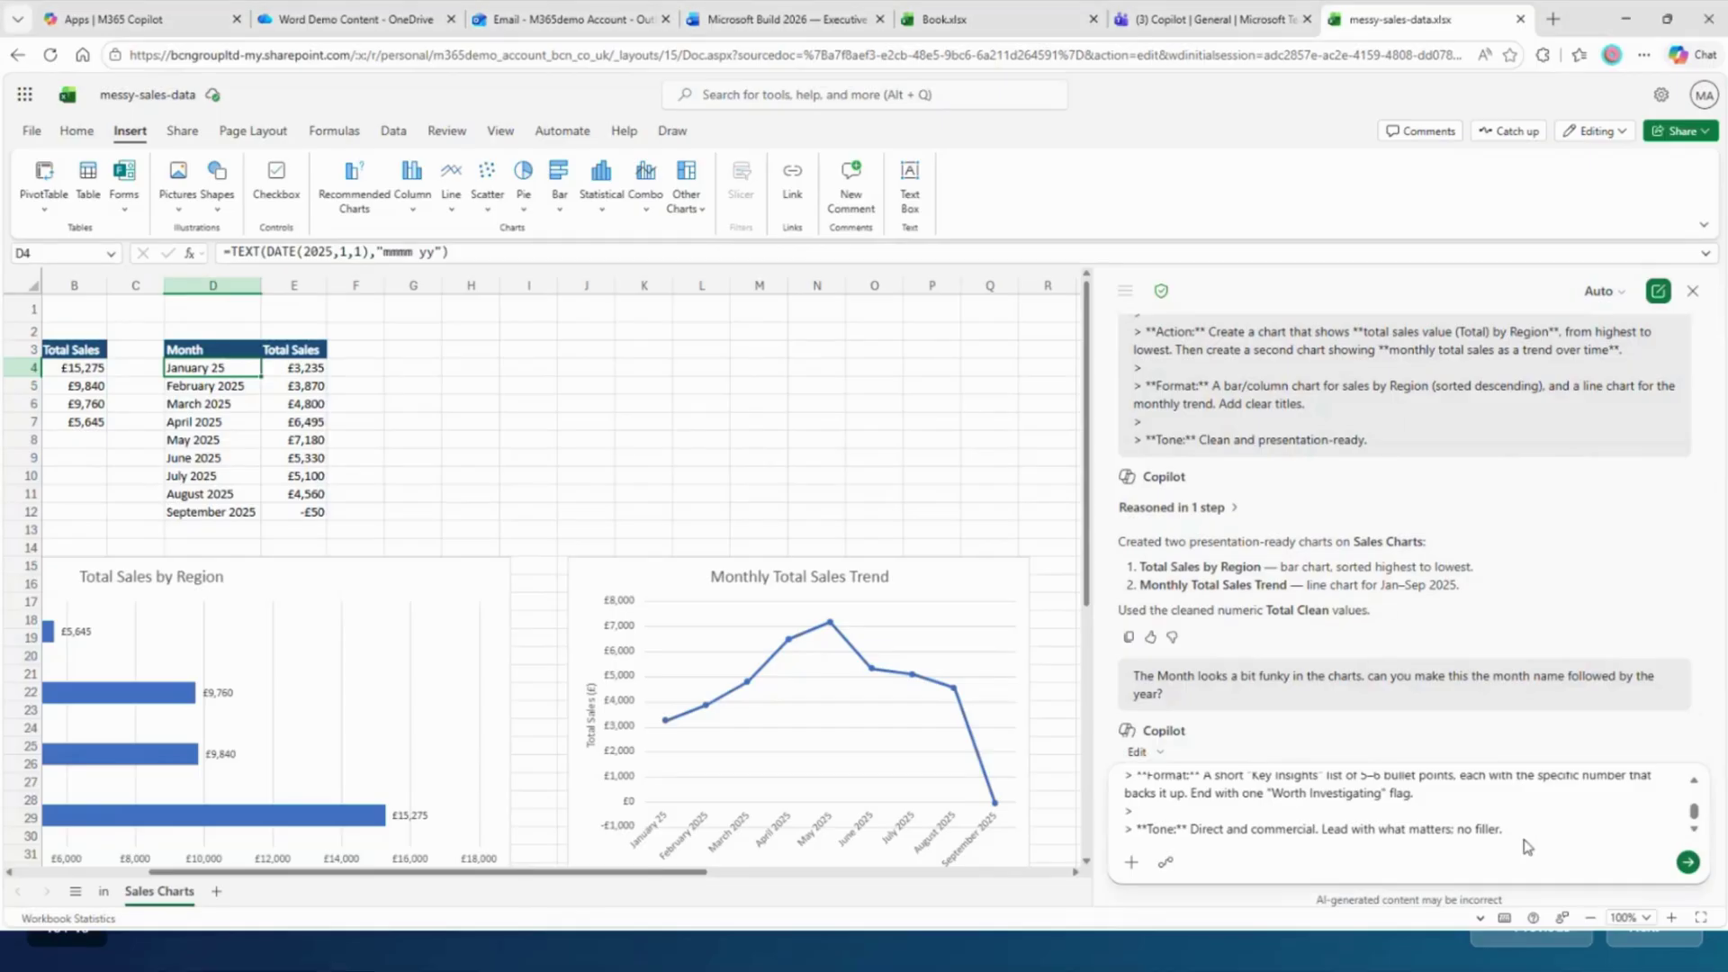
pyautogui.hotkey('ctrl', 'a')
pyautogui.press('BackSpace')
# - Ask Copilot, as analyst, for the top rep by completed sales, the cancelled-order percentage and worst region, and the best-selling product by value
pyautogui.write('> **Context:** Same BrightWave sales table. > > **Role:** Act as my analyst — I\'ll ask questions in plain English and you answer with the numbers and a one-line explanation. > > **Action:** Answer these, one at a time: > 1. Which sales rep generated the most completed sales value, and how much? > 2. What percentage of orders were cancelled, and which region had the most cancellations? > 3. If I focus next quarter on our single best-selling product by value, which should it be — and what did it bring in? > > **Format:** For each question: the answer, the key number, and one sentence of "so what". > > **Tone:** Conversational but precise.')
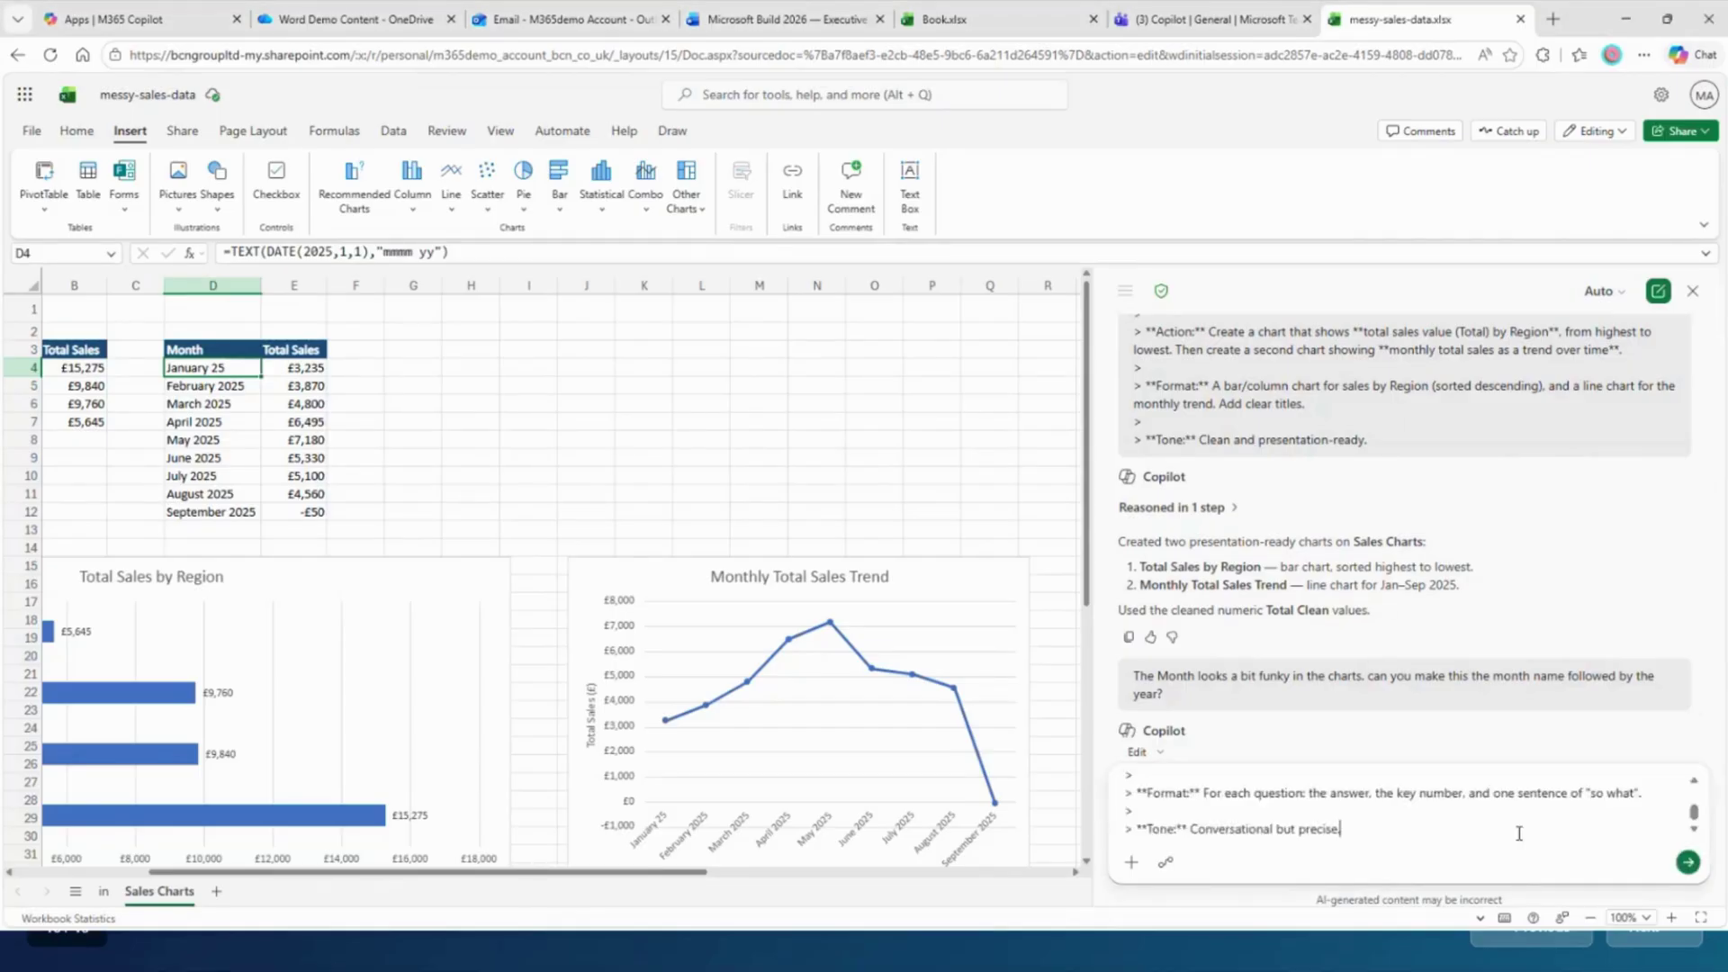
pyautogui.press('Return')
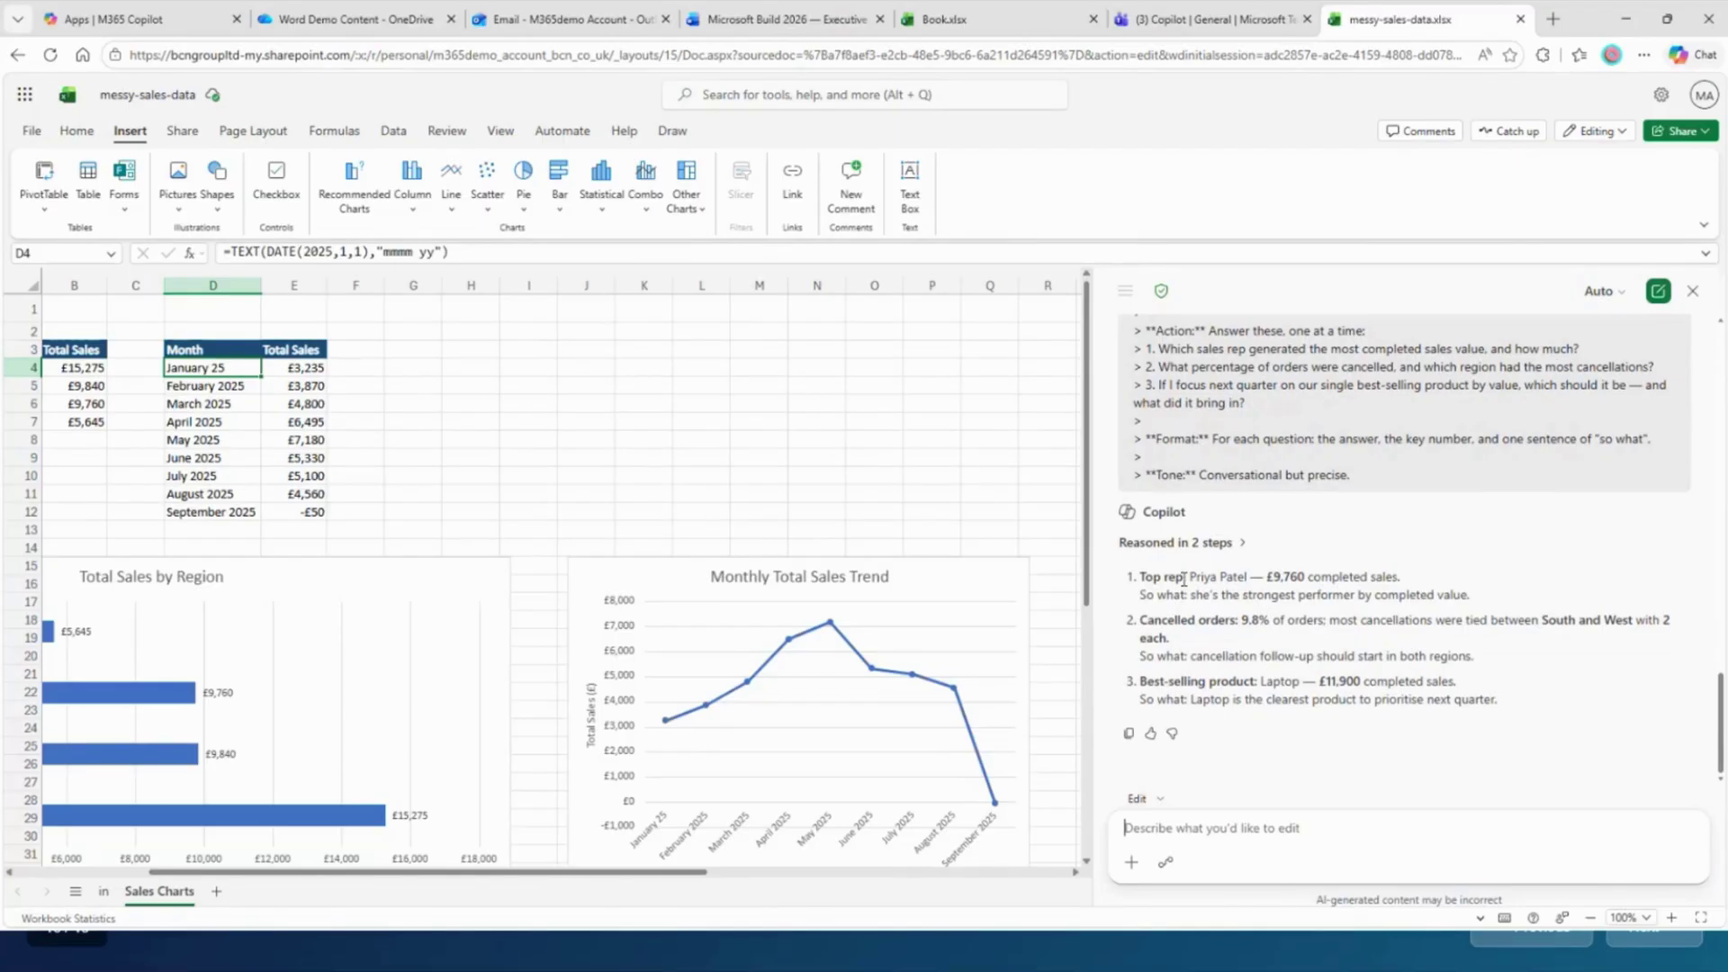
# - Review Copilot's answers on the top rep, cancelled orders and best-selling product, and view the "in" sheet's source data
pyautogui.moveTo(1278, 573); pyautogui.dragTo(1404, 580)
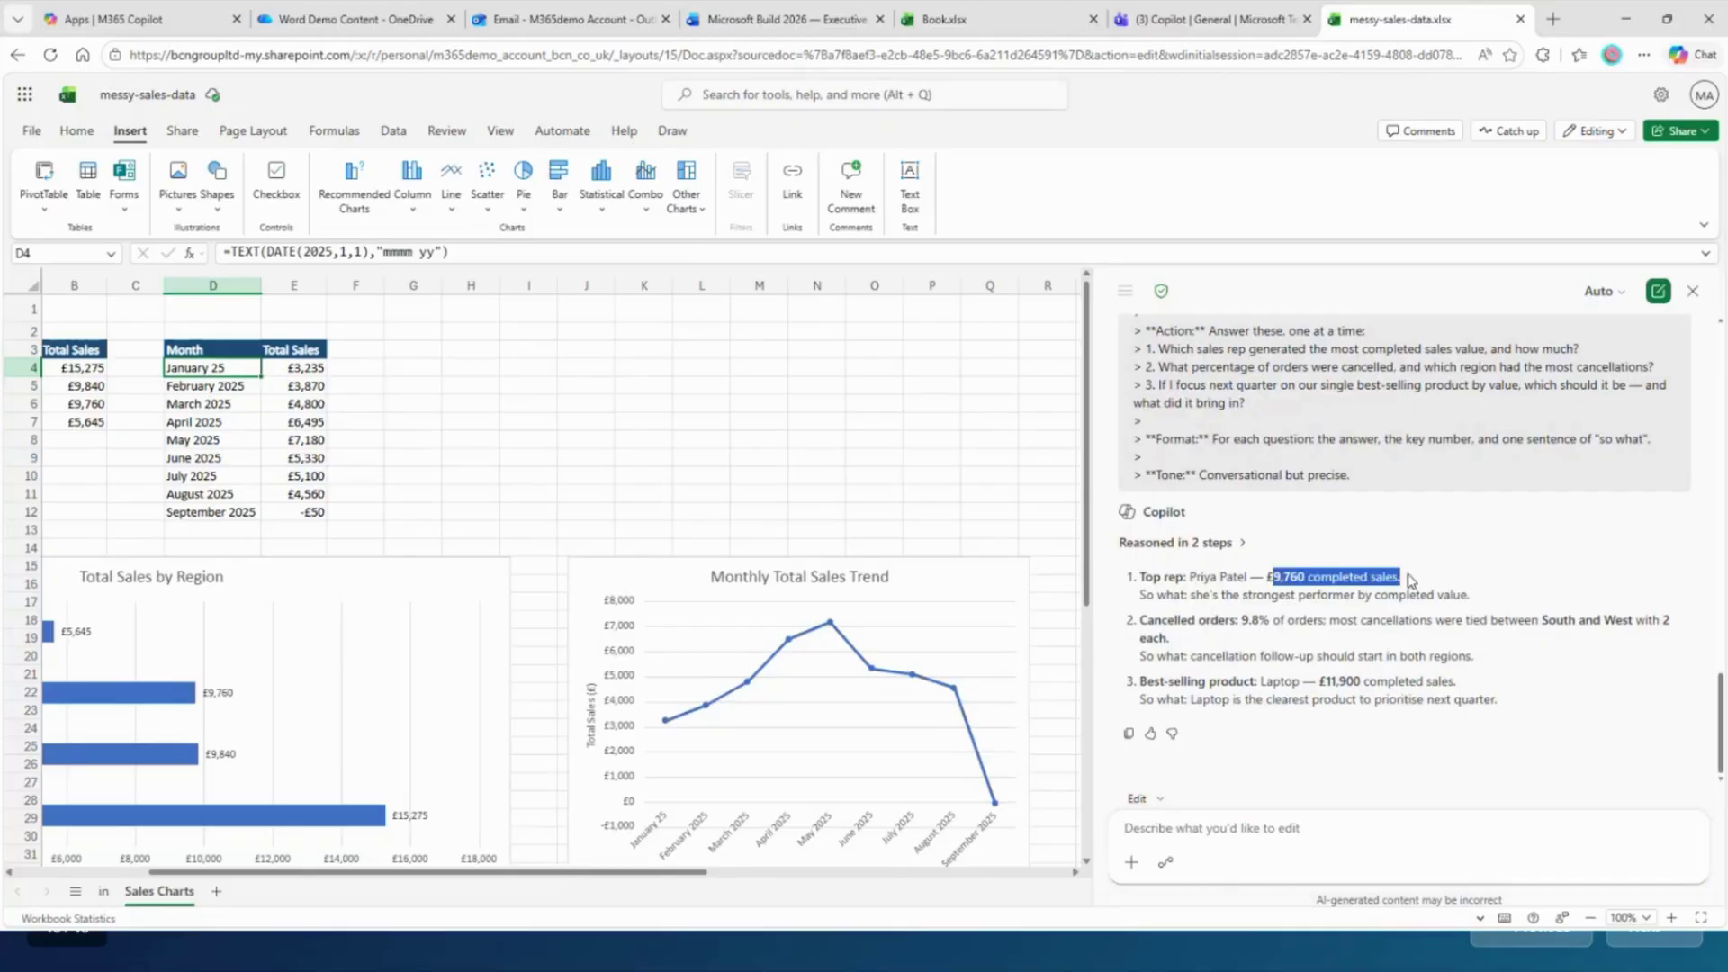
pyautogui.click(1152, 625)
pyautogui.moveTo(1236, 621); pyautogui.dragTo(1303, 621)
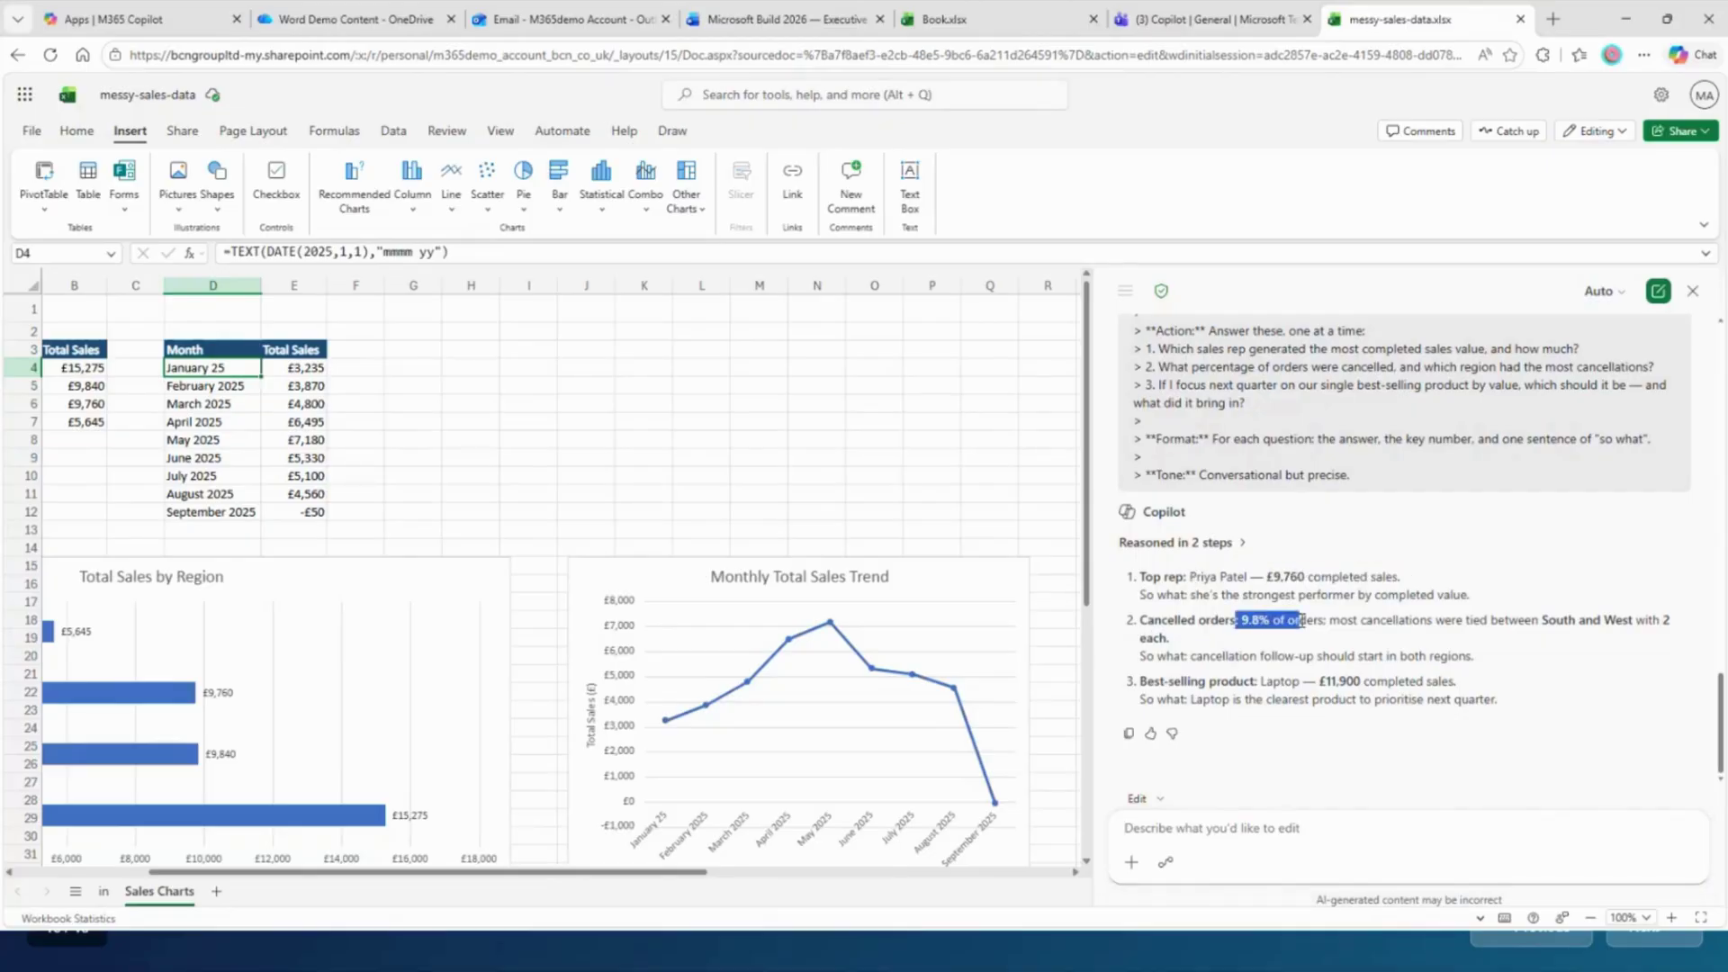
pyautogui.click(1185, 688)
pyautogui.moveTo(1262, 682); pyautogui.dragTo(1411, 684)
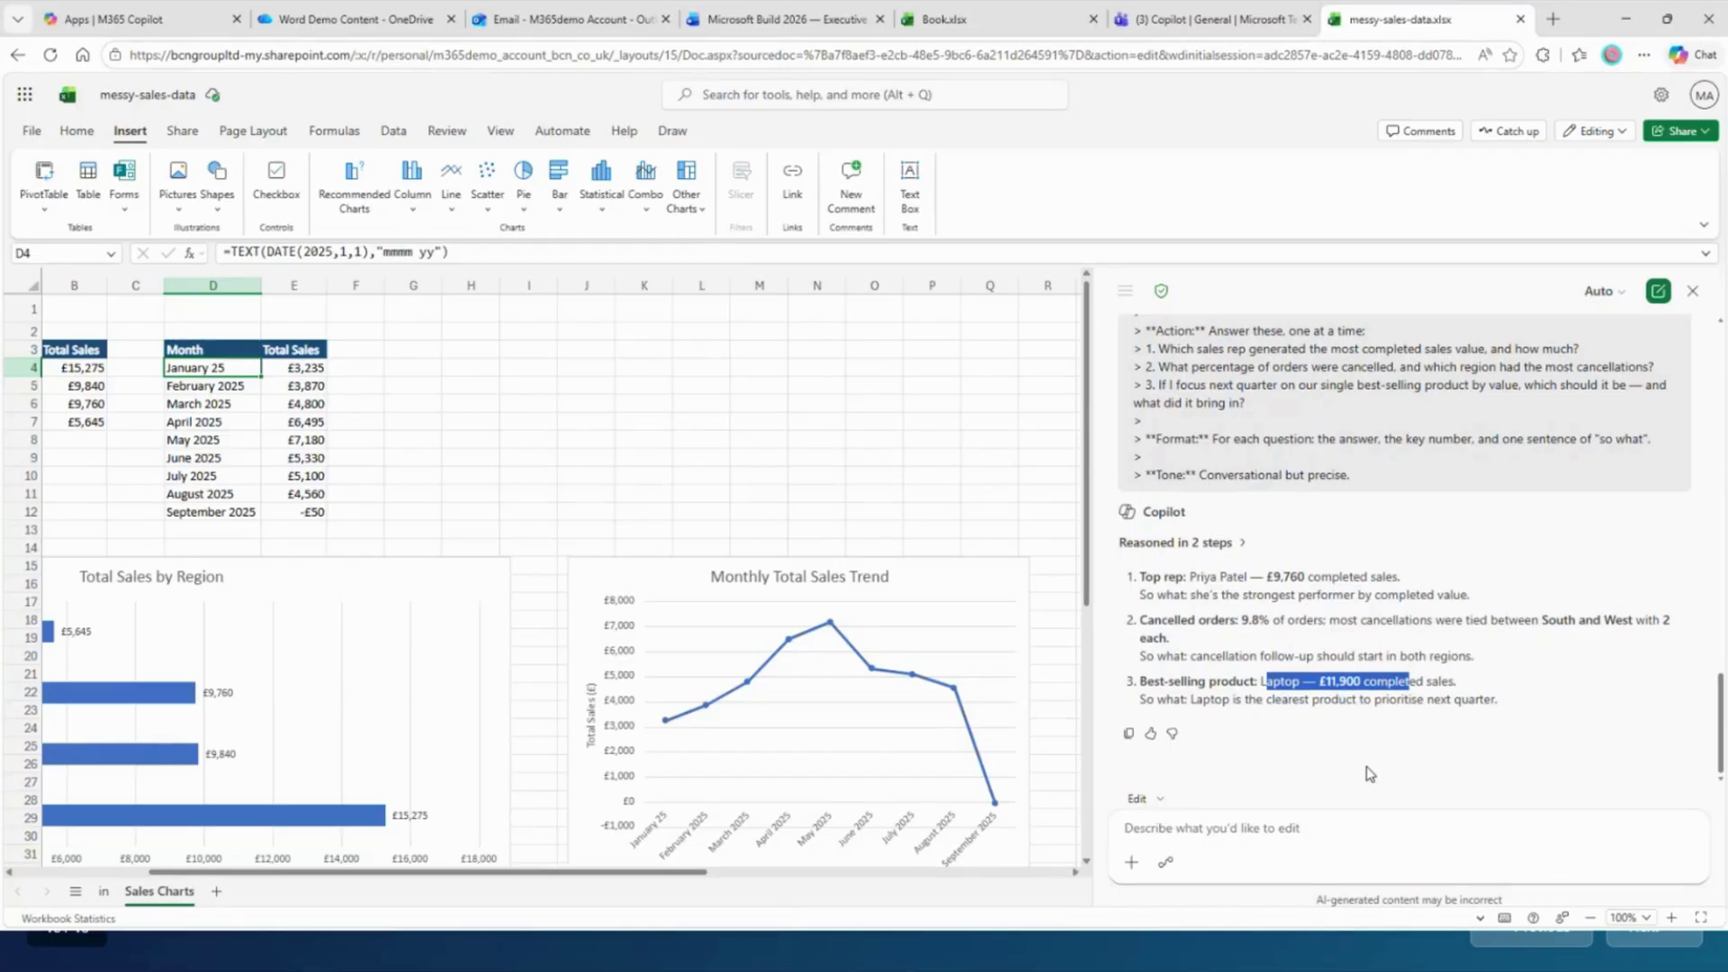
pyautogui.click(104, 891)
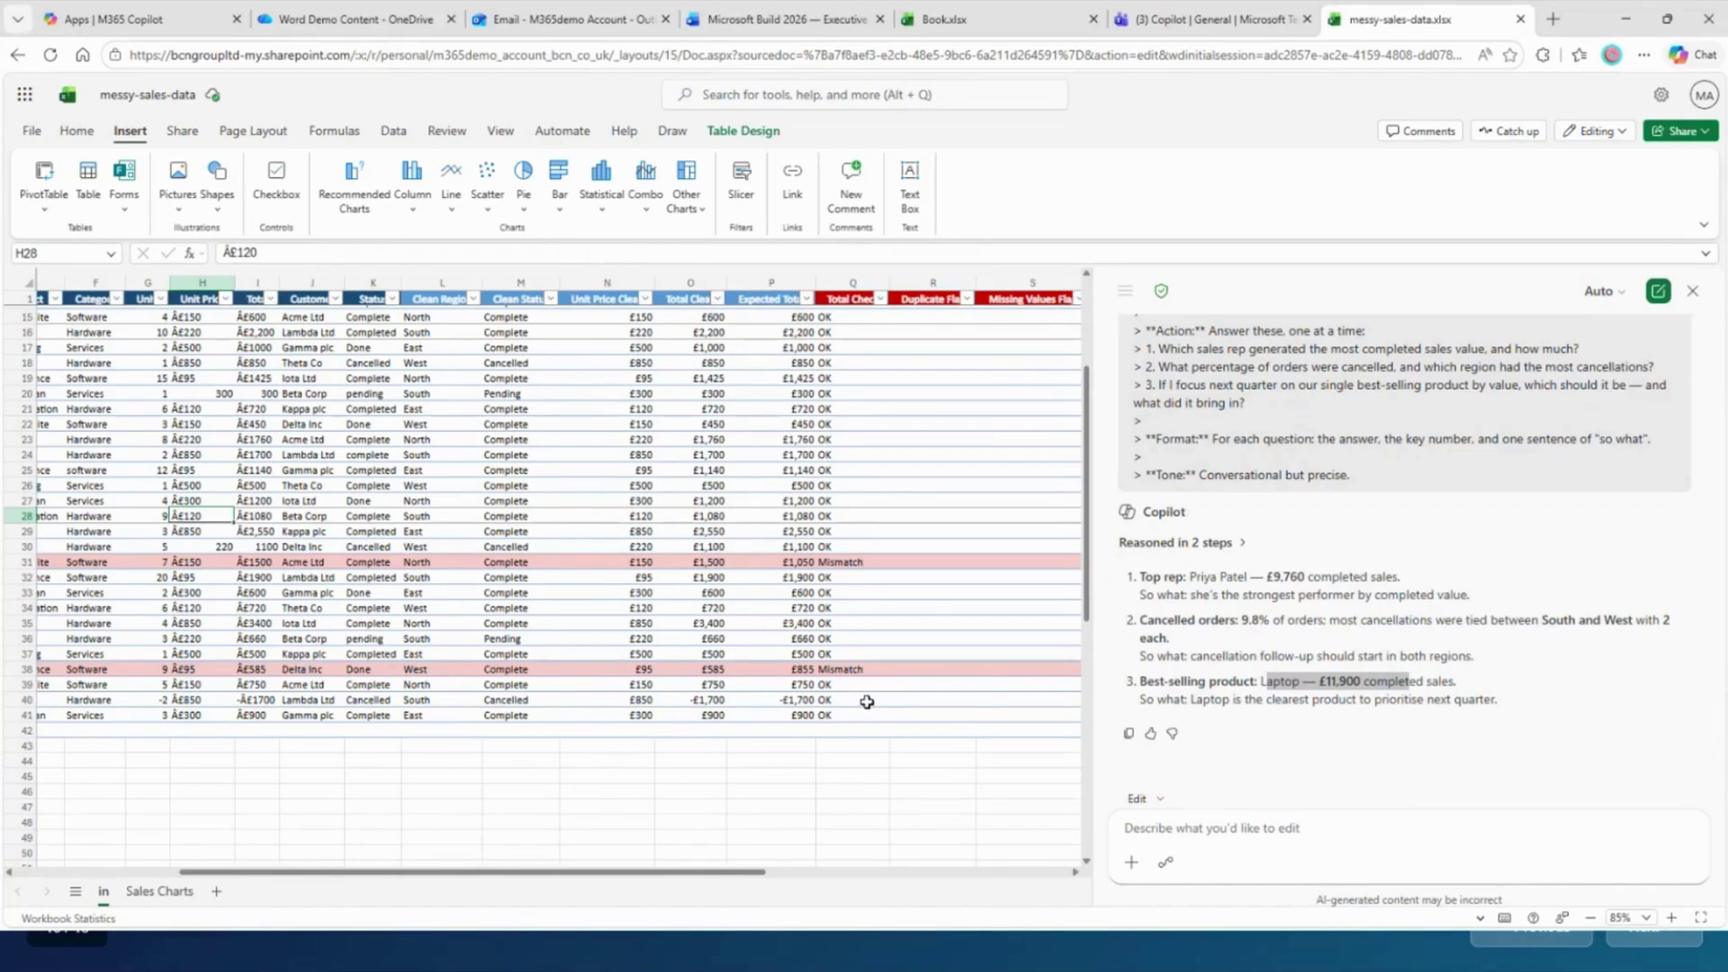
pyautogui.click(740, 951)
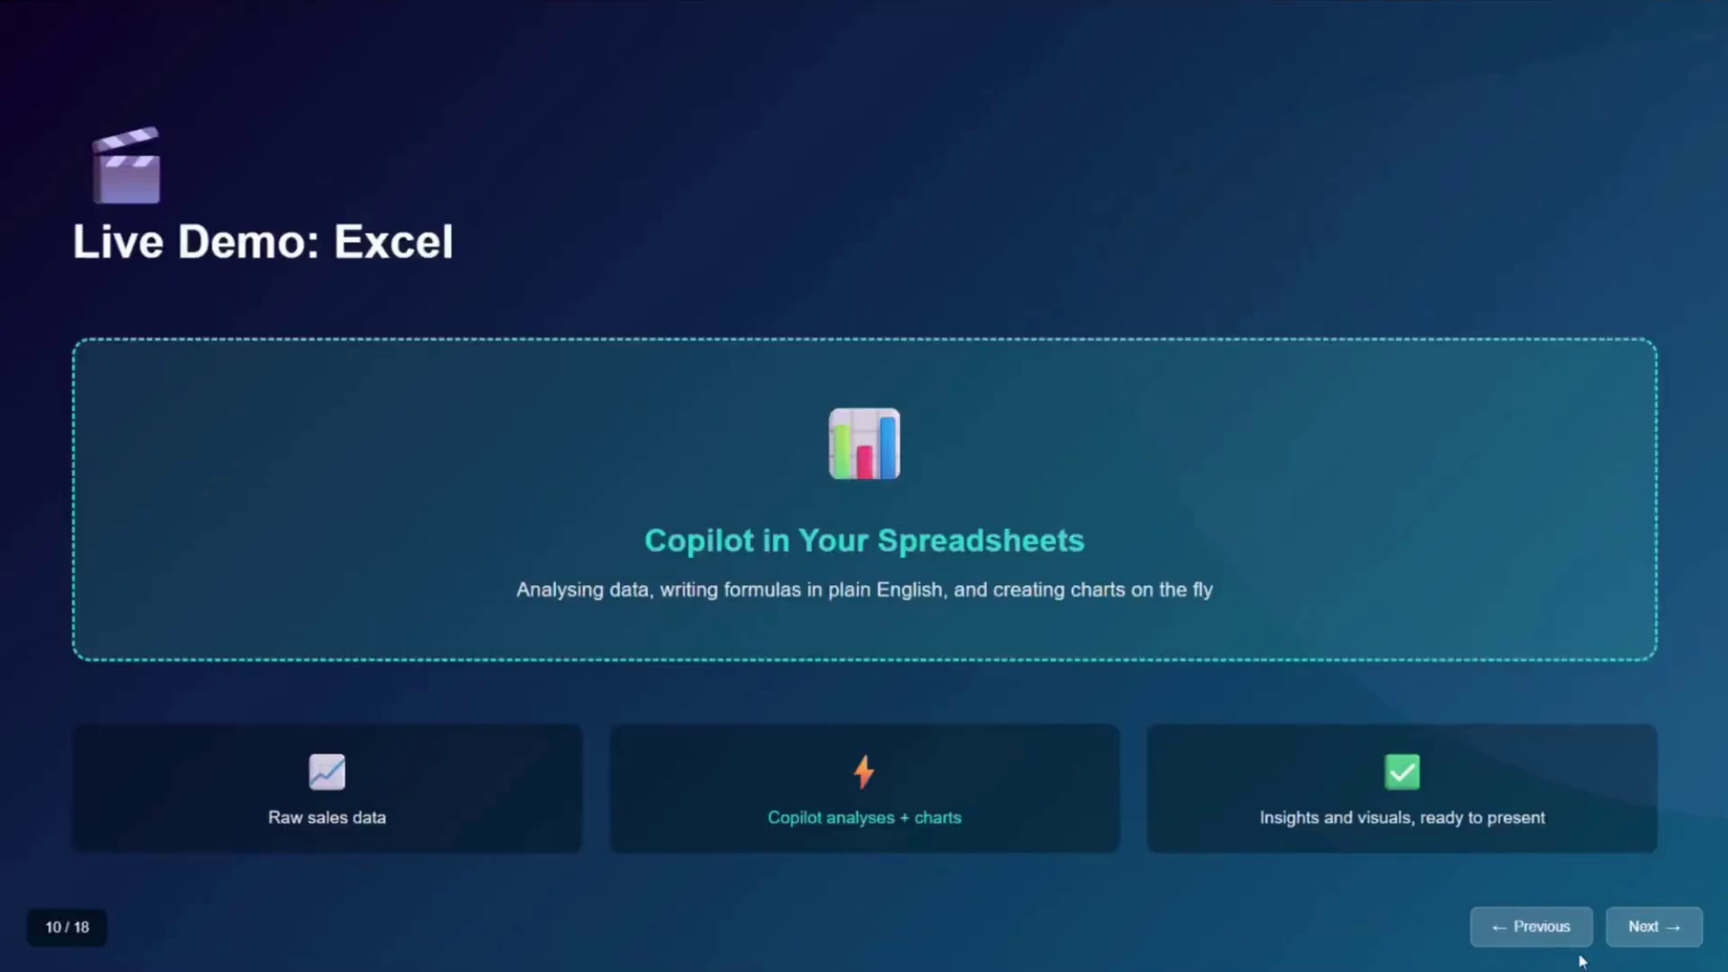
pyautogui.click(1655, 942)
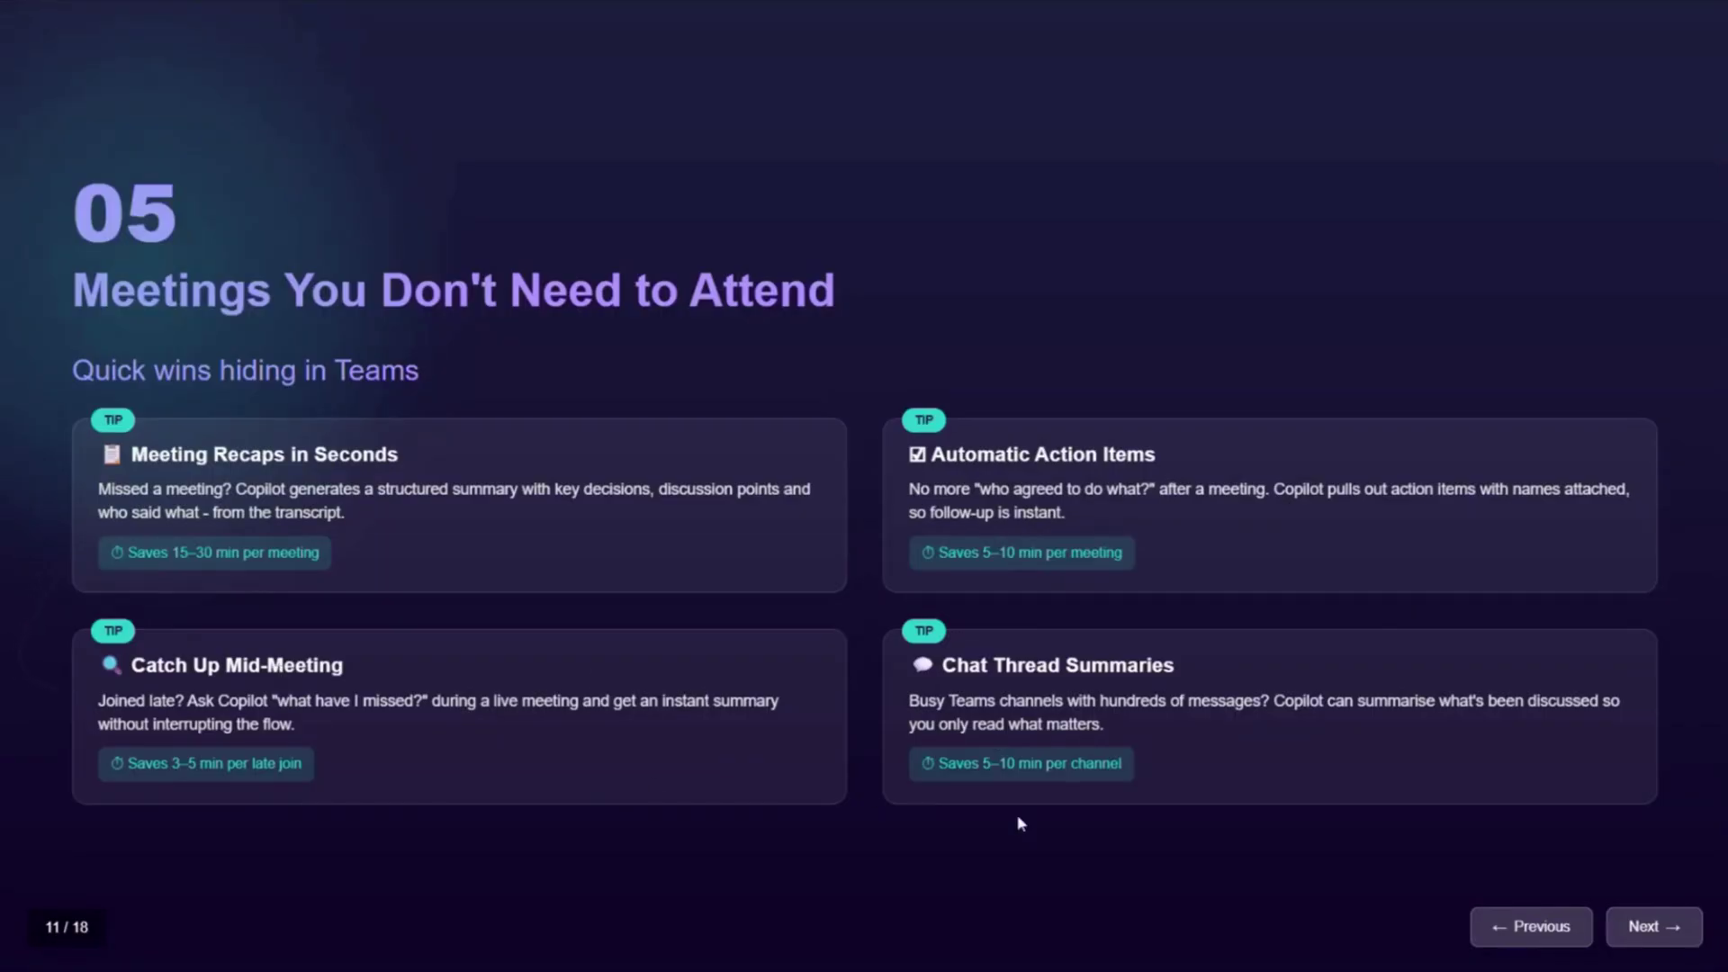
pyautogui.click(1652, 926)
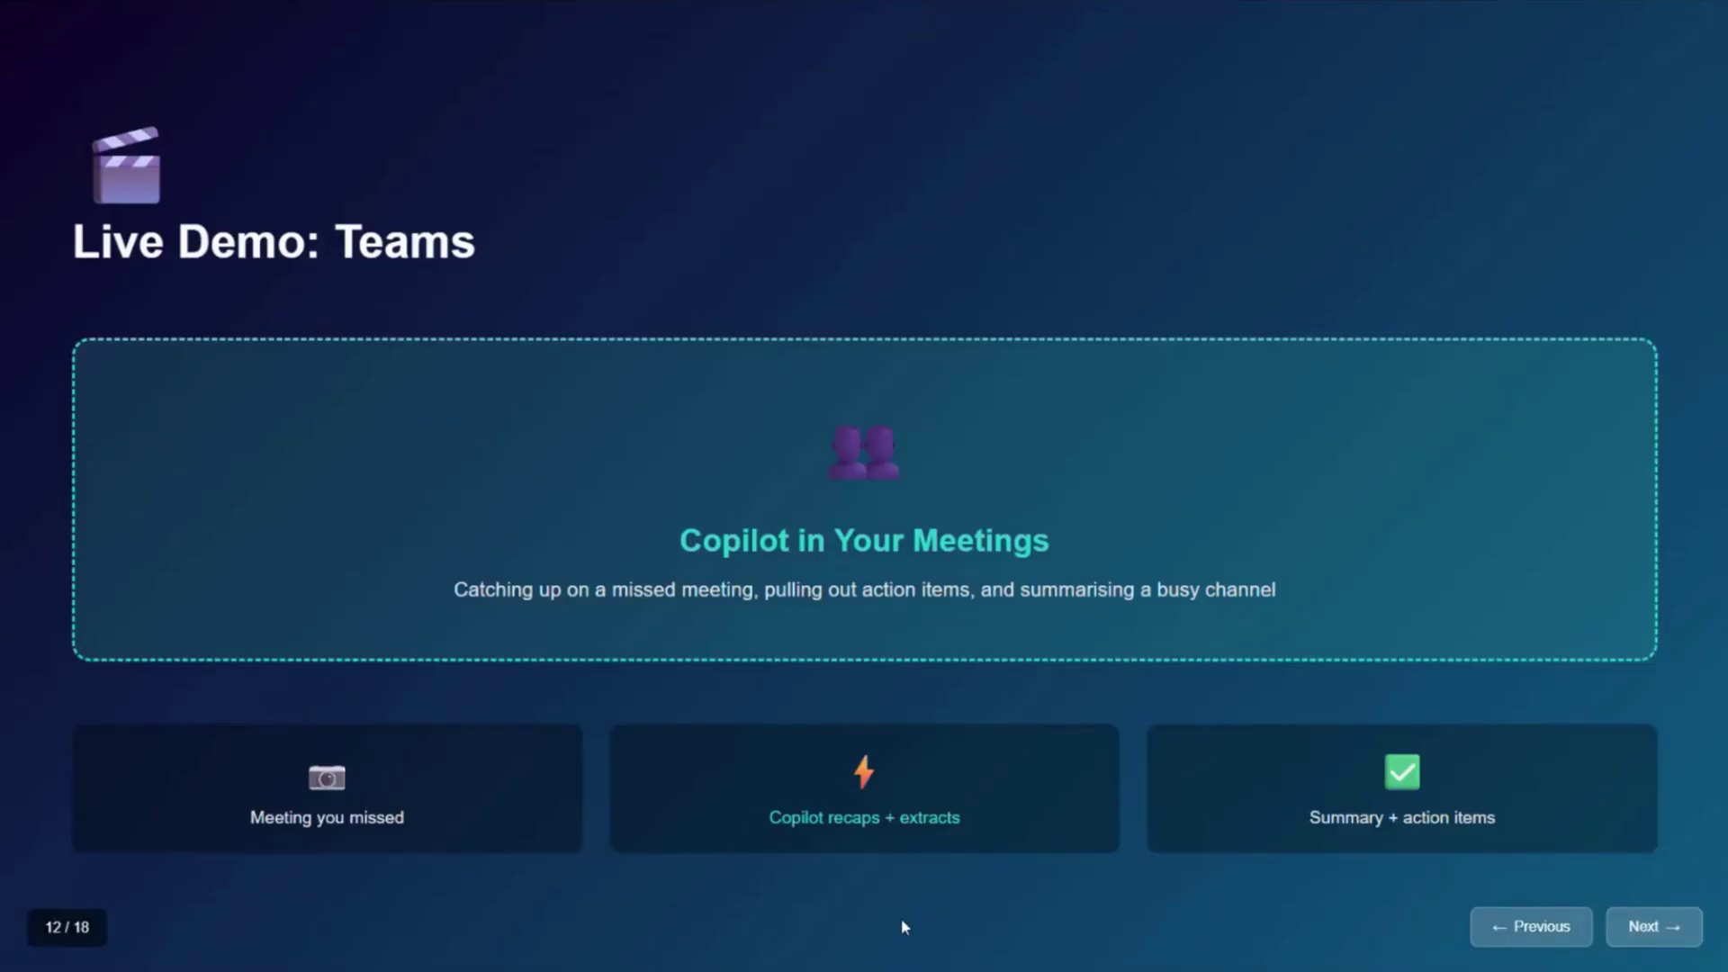
# - Switch to Microsoft Teams and open the "AI That Works Session 4 Prep" meeting on Wednesday 17 June in the calendar
pyautogui.press('super+Tab')
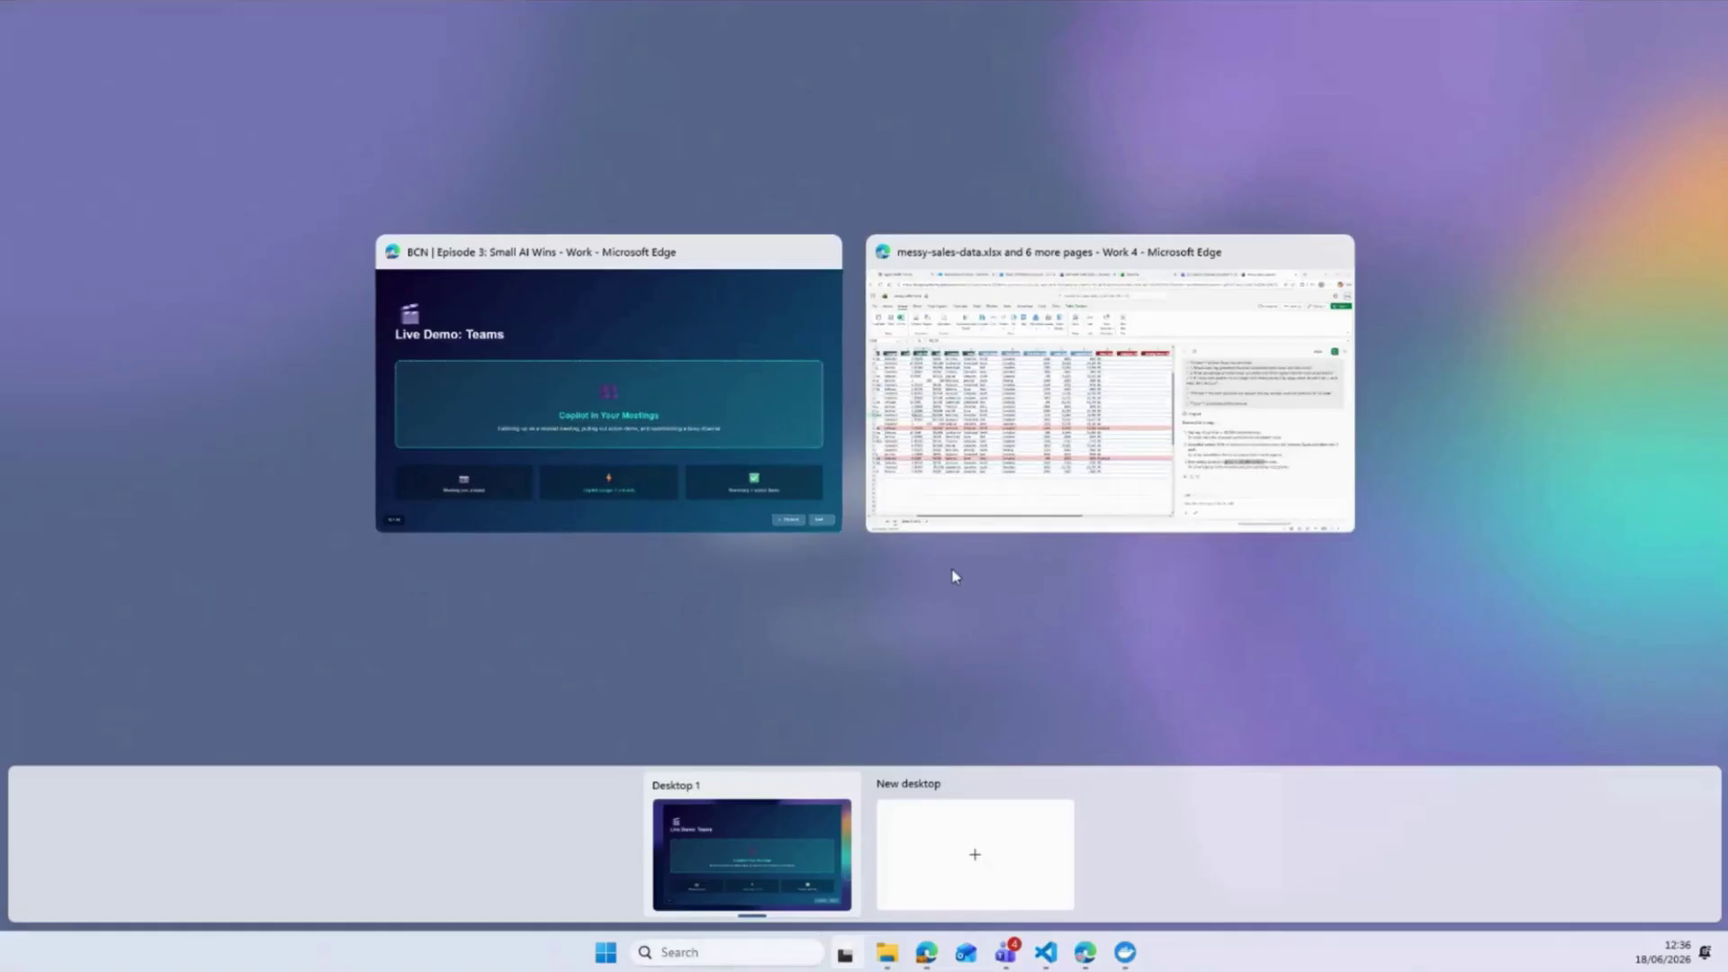
pyautogui.click(1014, 469)
pyautogui.click(1170, 19)
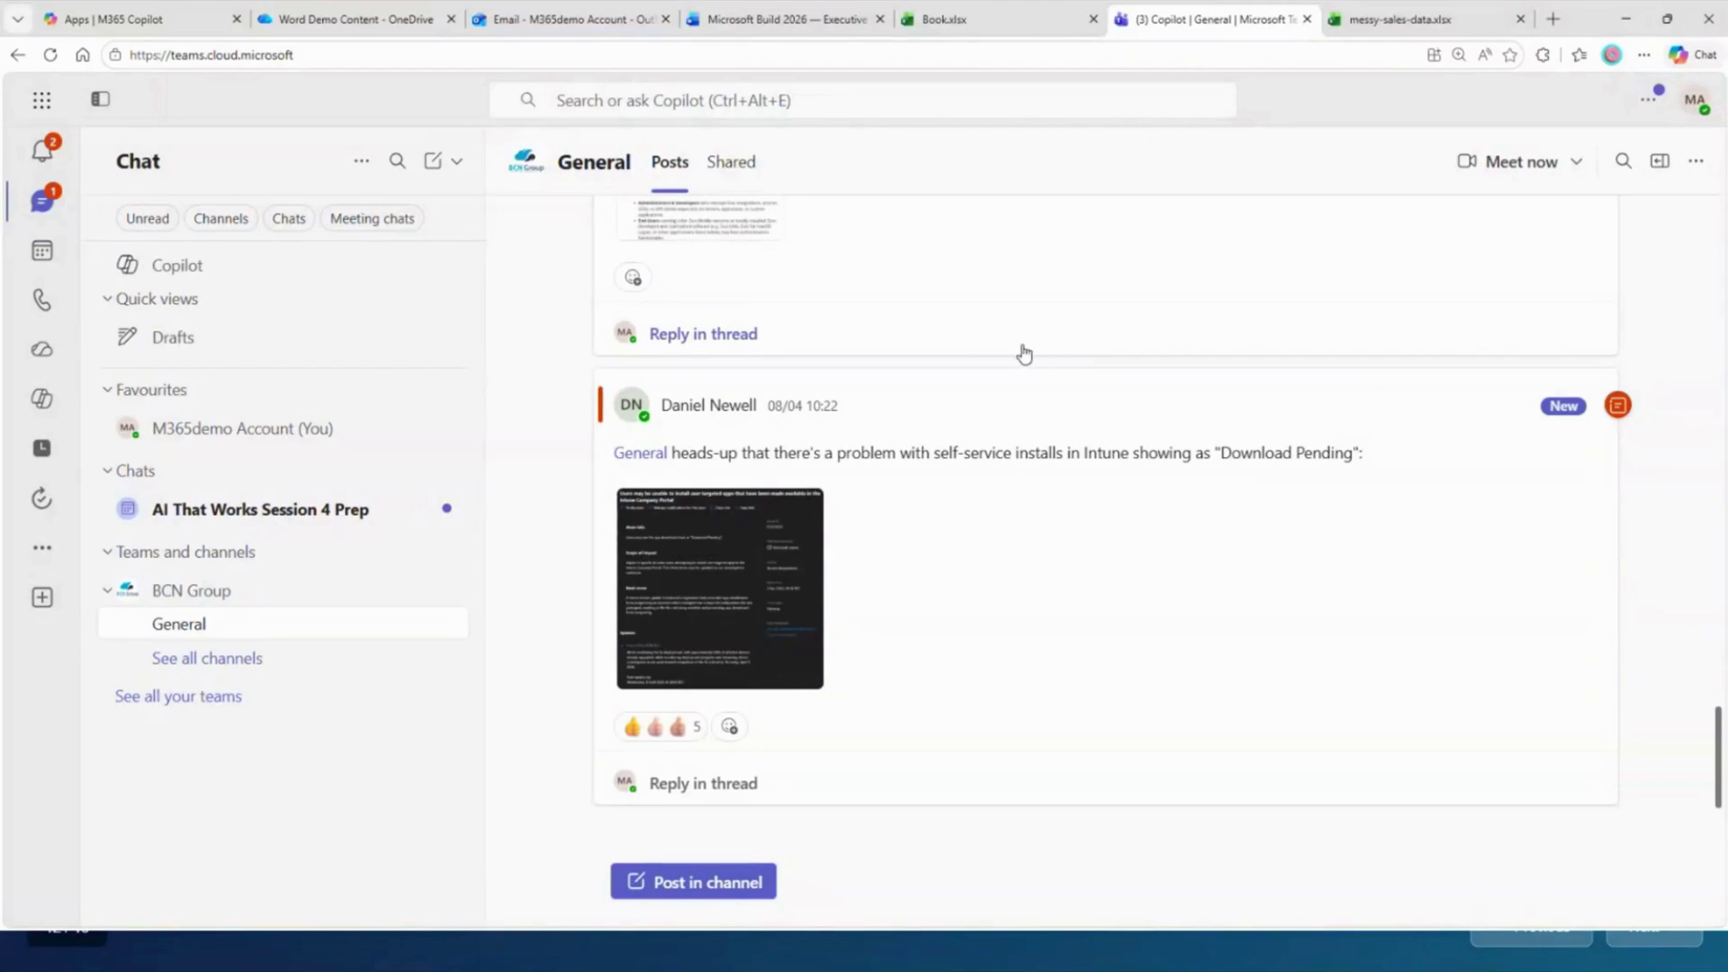
pyautogui.click(43, 256)
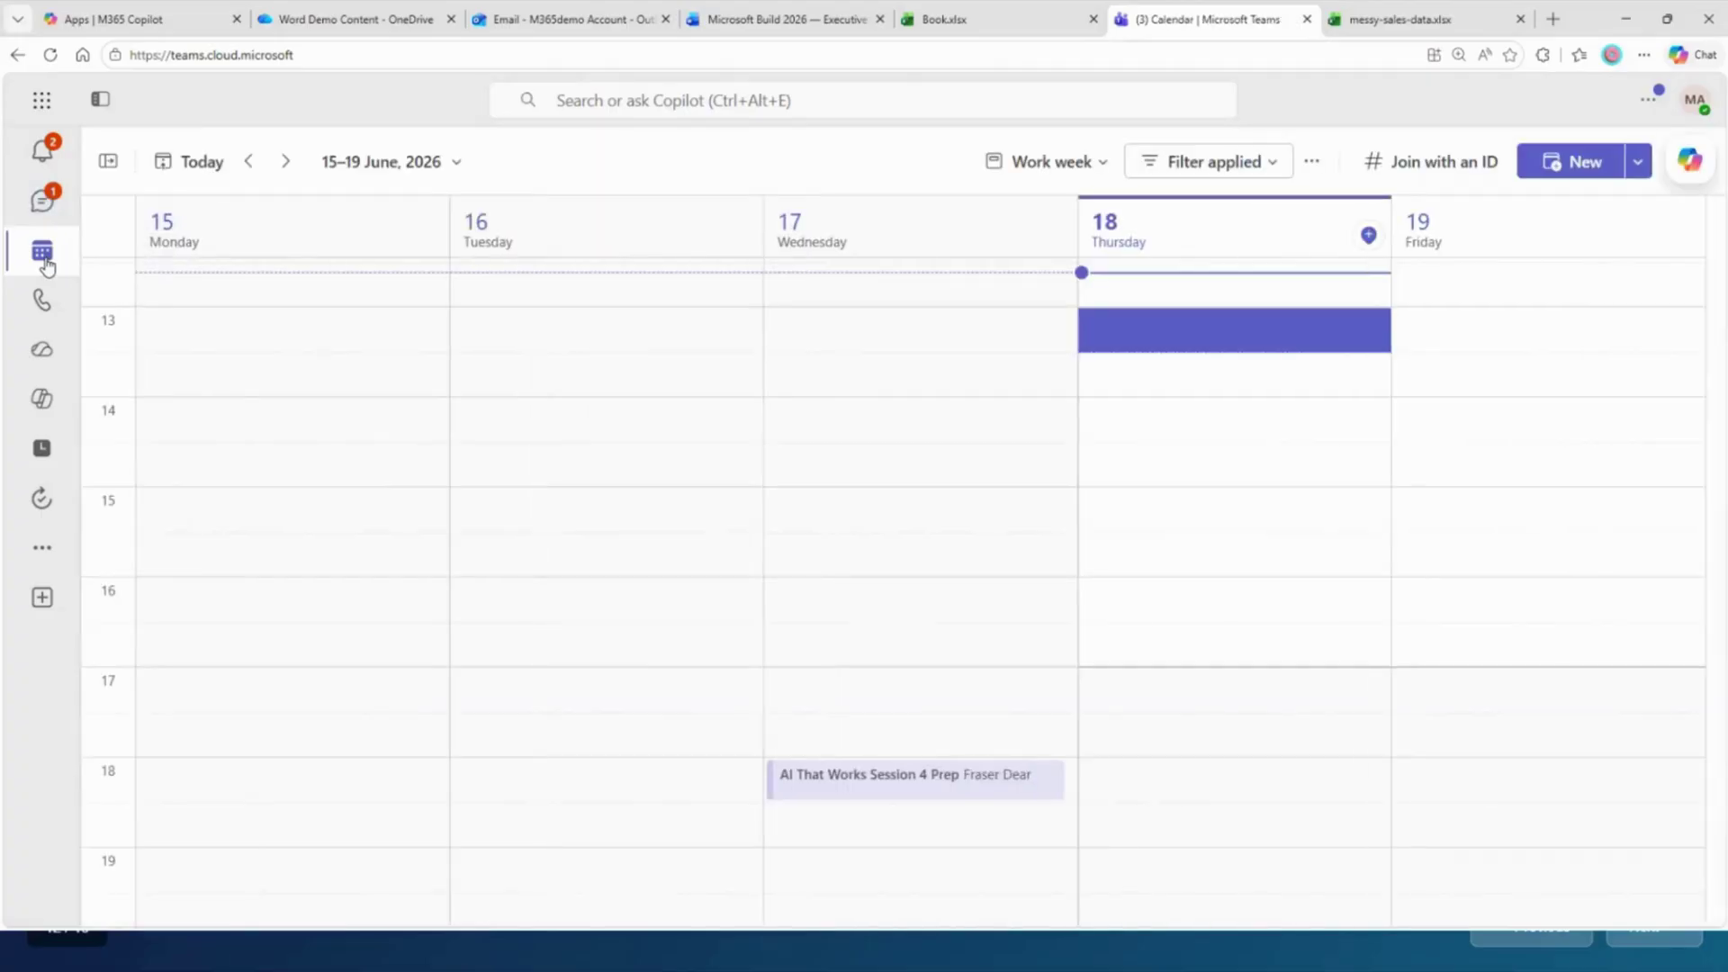
pyautogui.scroll(2, 873, 529)
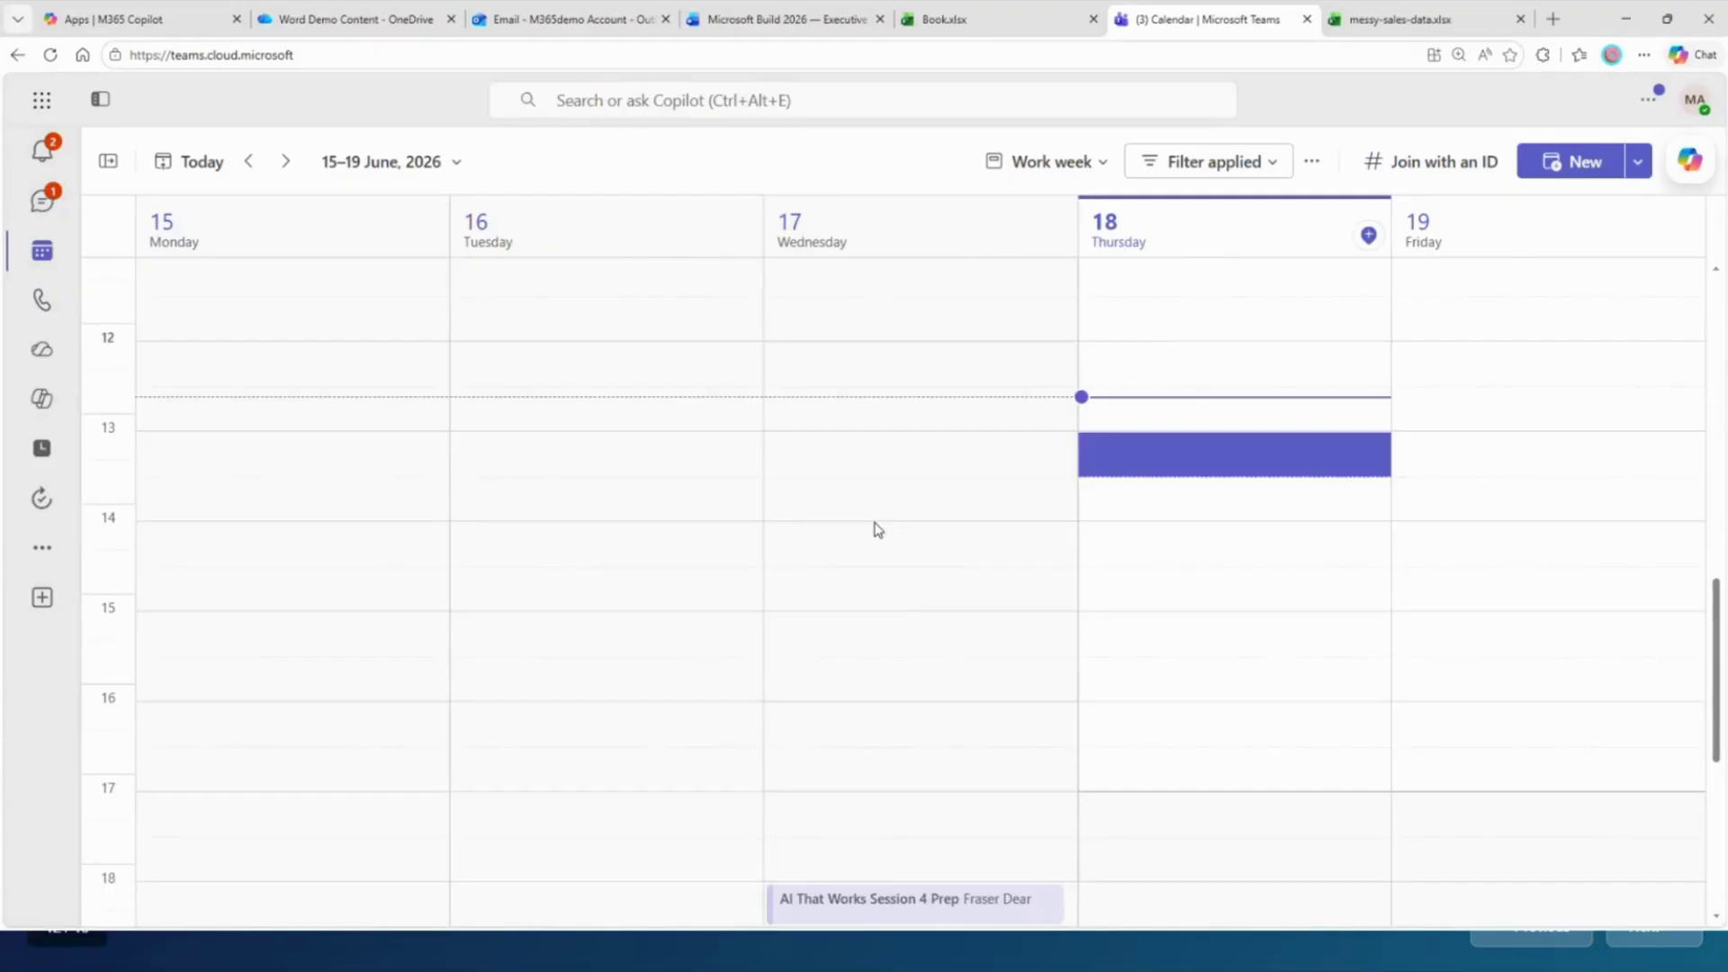
pyautogui.scroll(-2, 873, 529)
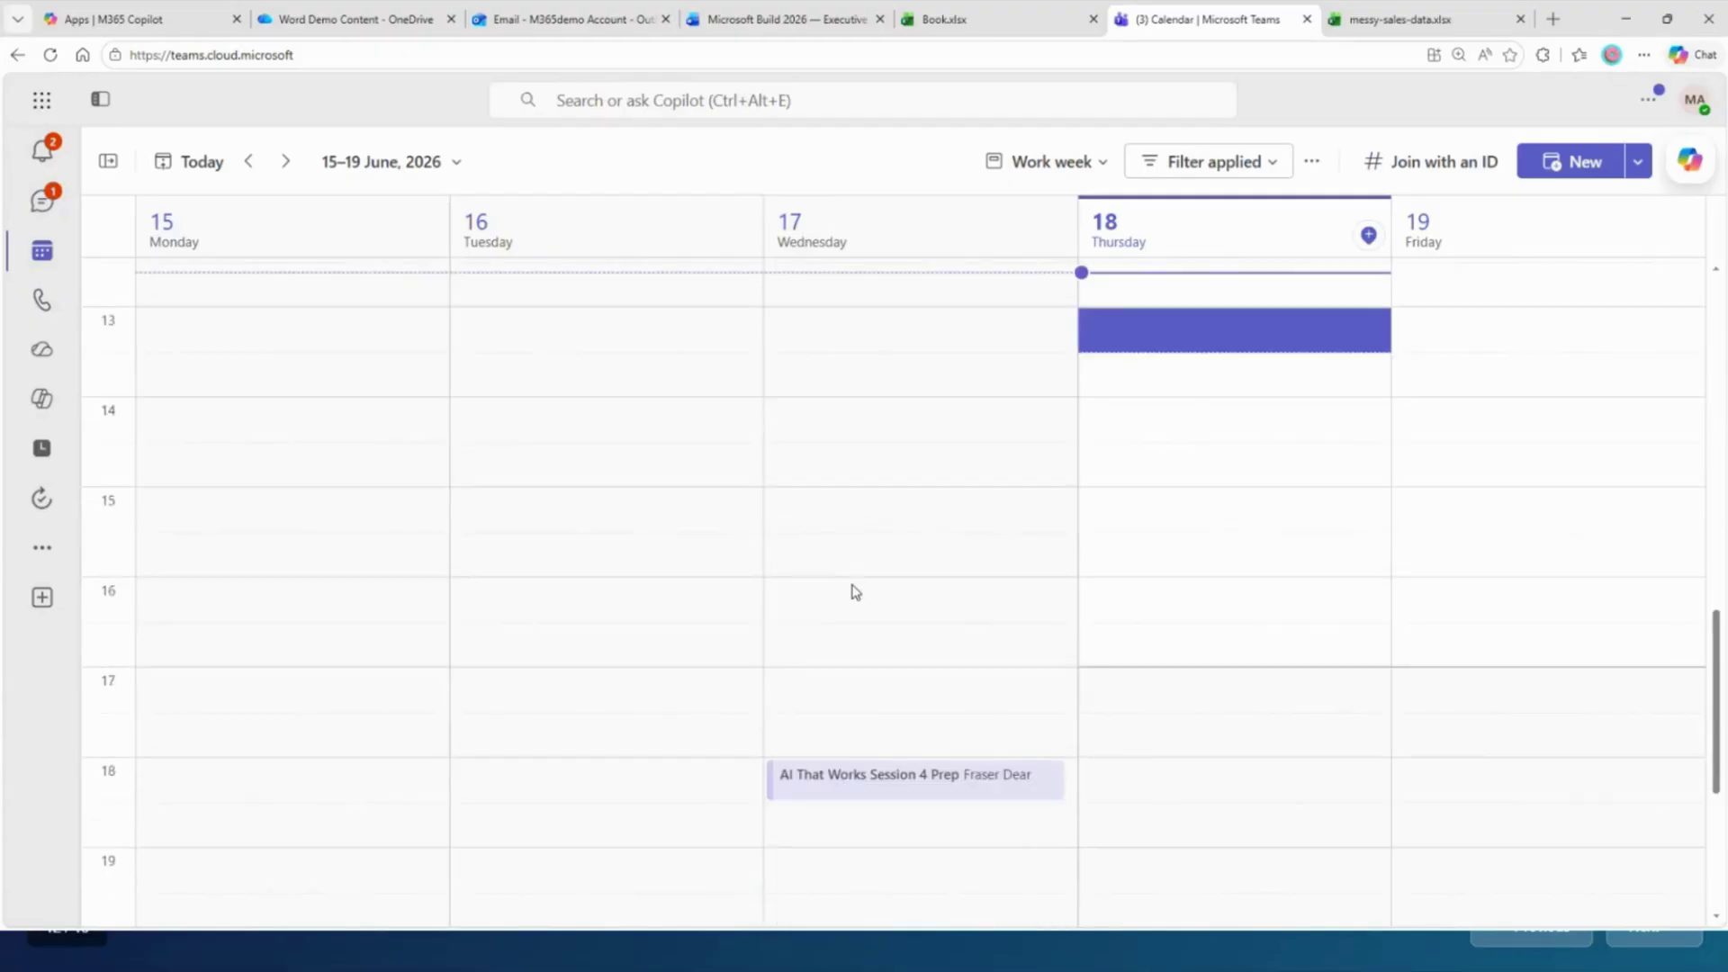
pyautogui.click(823, 788)
pyautogui.click(829, 790)
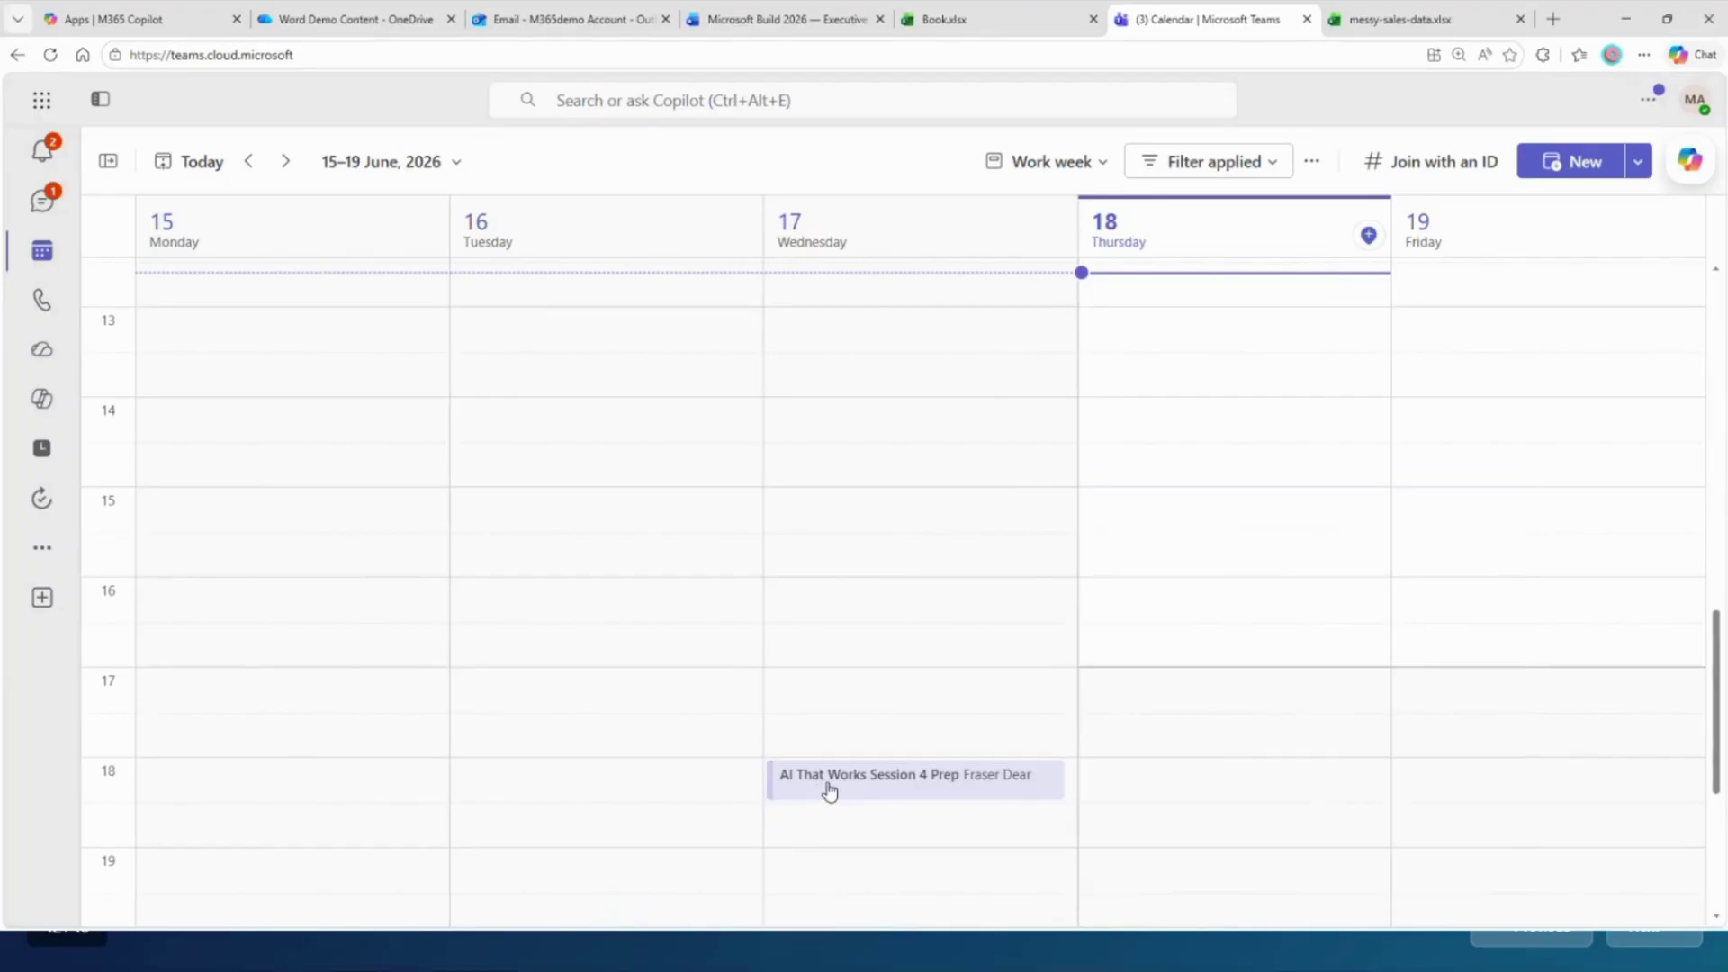
pyautogui.doubleClick(829, 790)
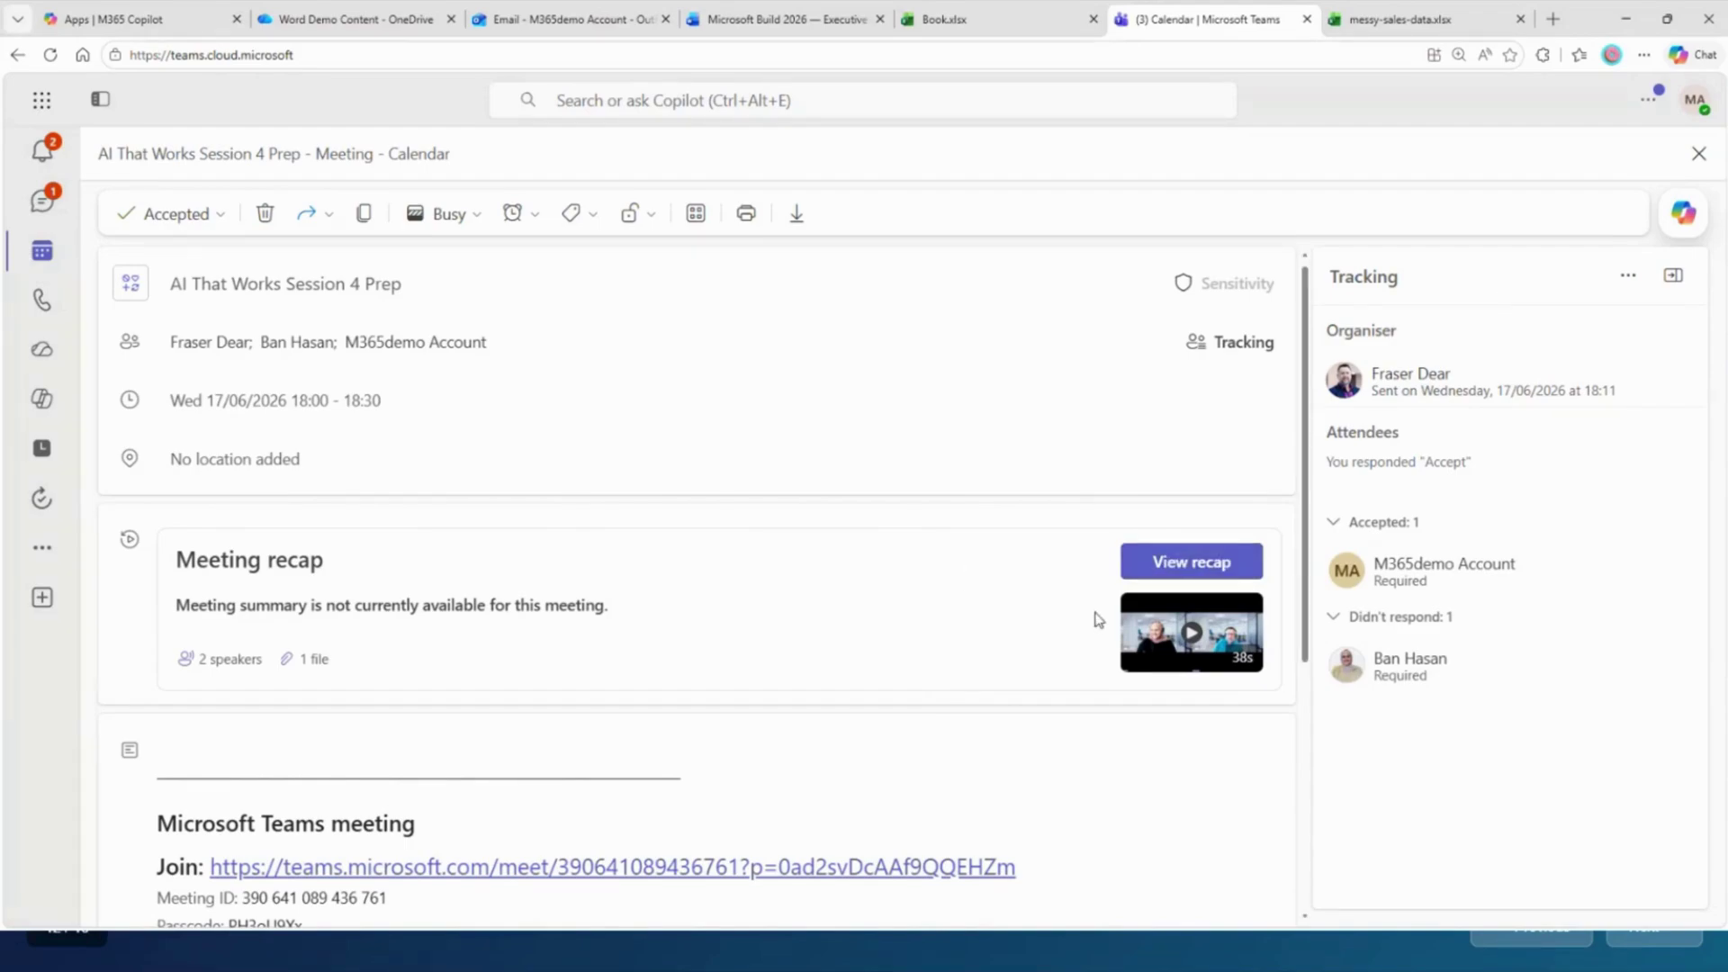
# - Ask Copilot for a friendly catch-up on the meeting: a 3-sentence overview, followed by a short bulleted list of the key decisions
pyautogui.click(1684, 216)
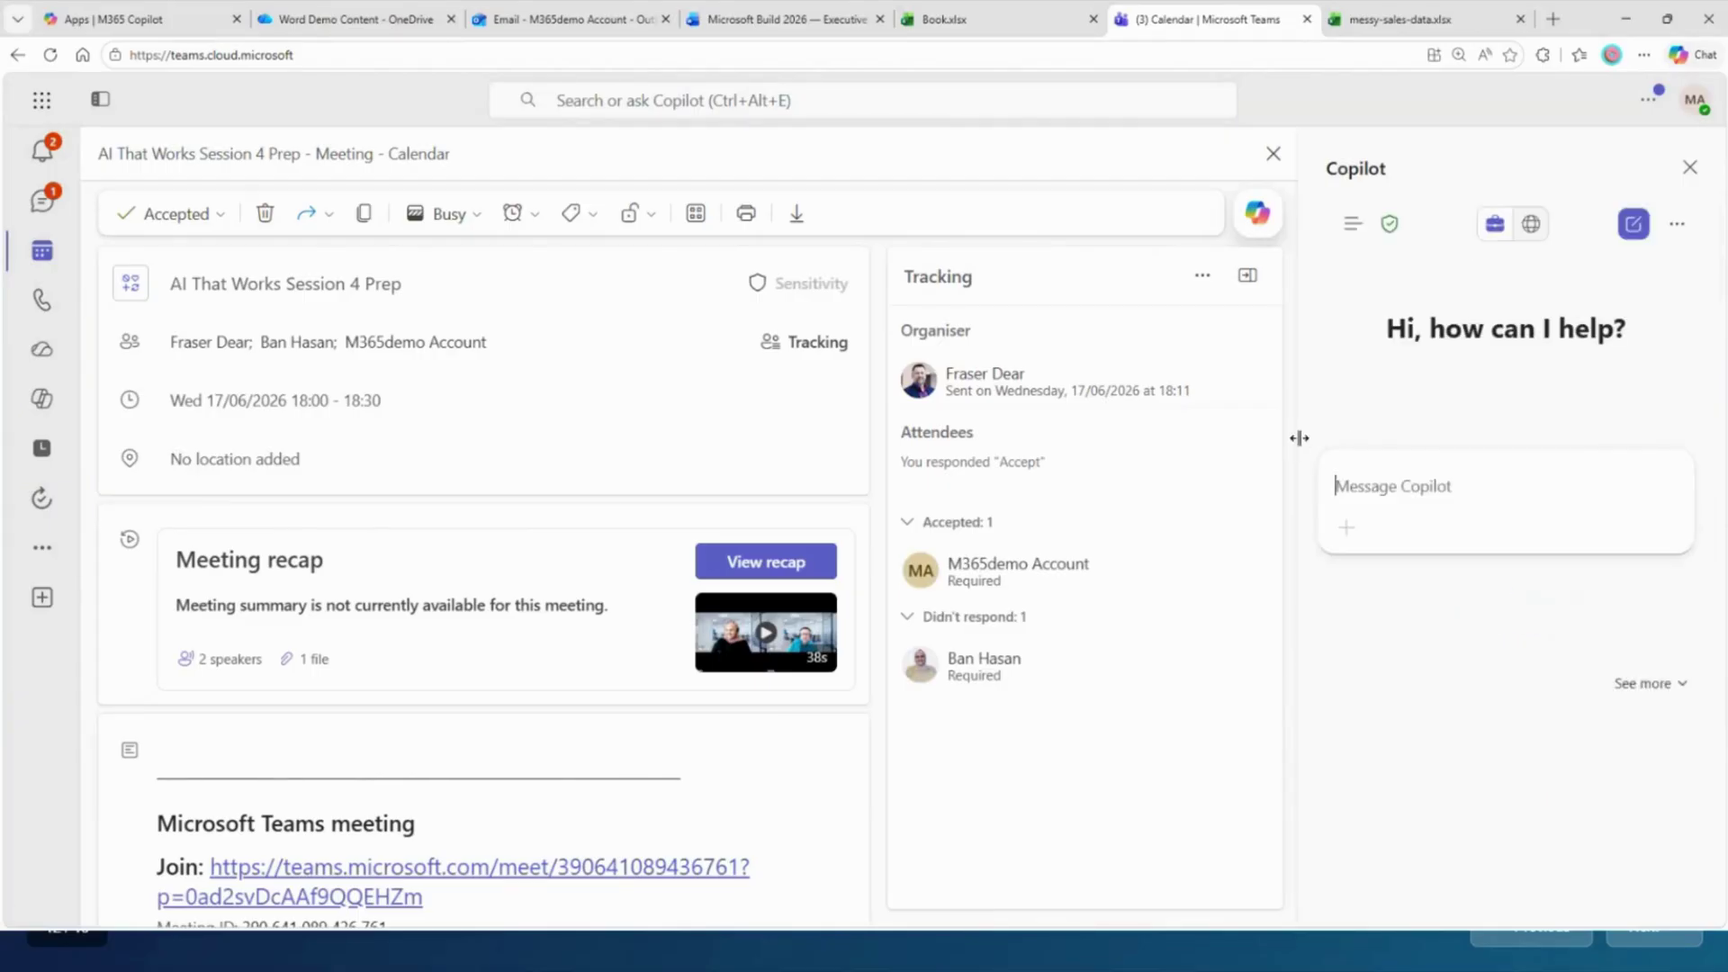
pyautogui.moveTo(1301, 437); pyautogui.dragTo(1161, 490)
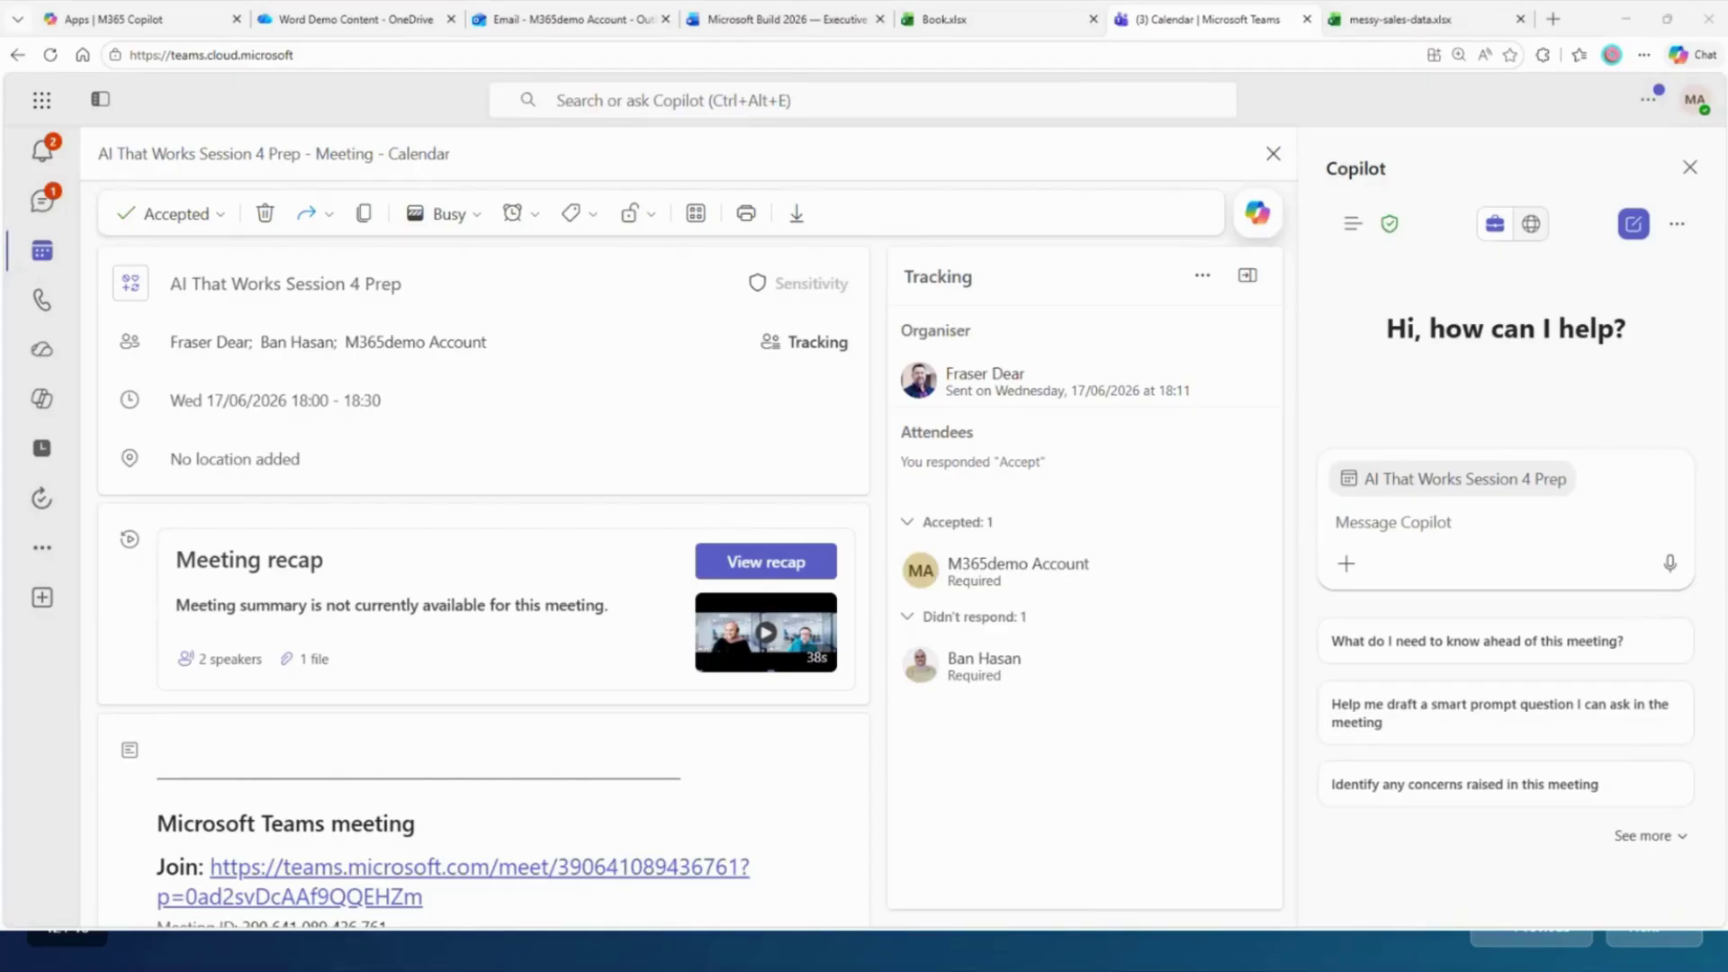
pyautogui.click(1350, 531)
pyautogui.hotkey('ctrl', 'v')
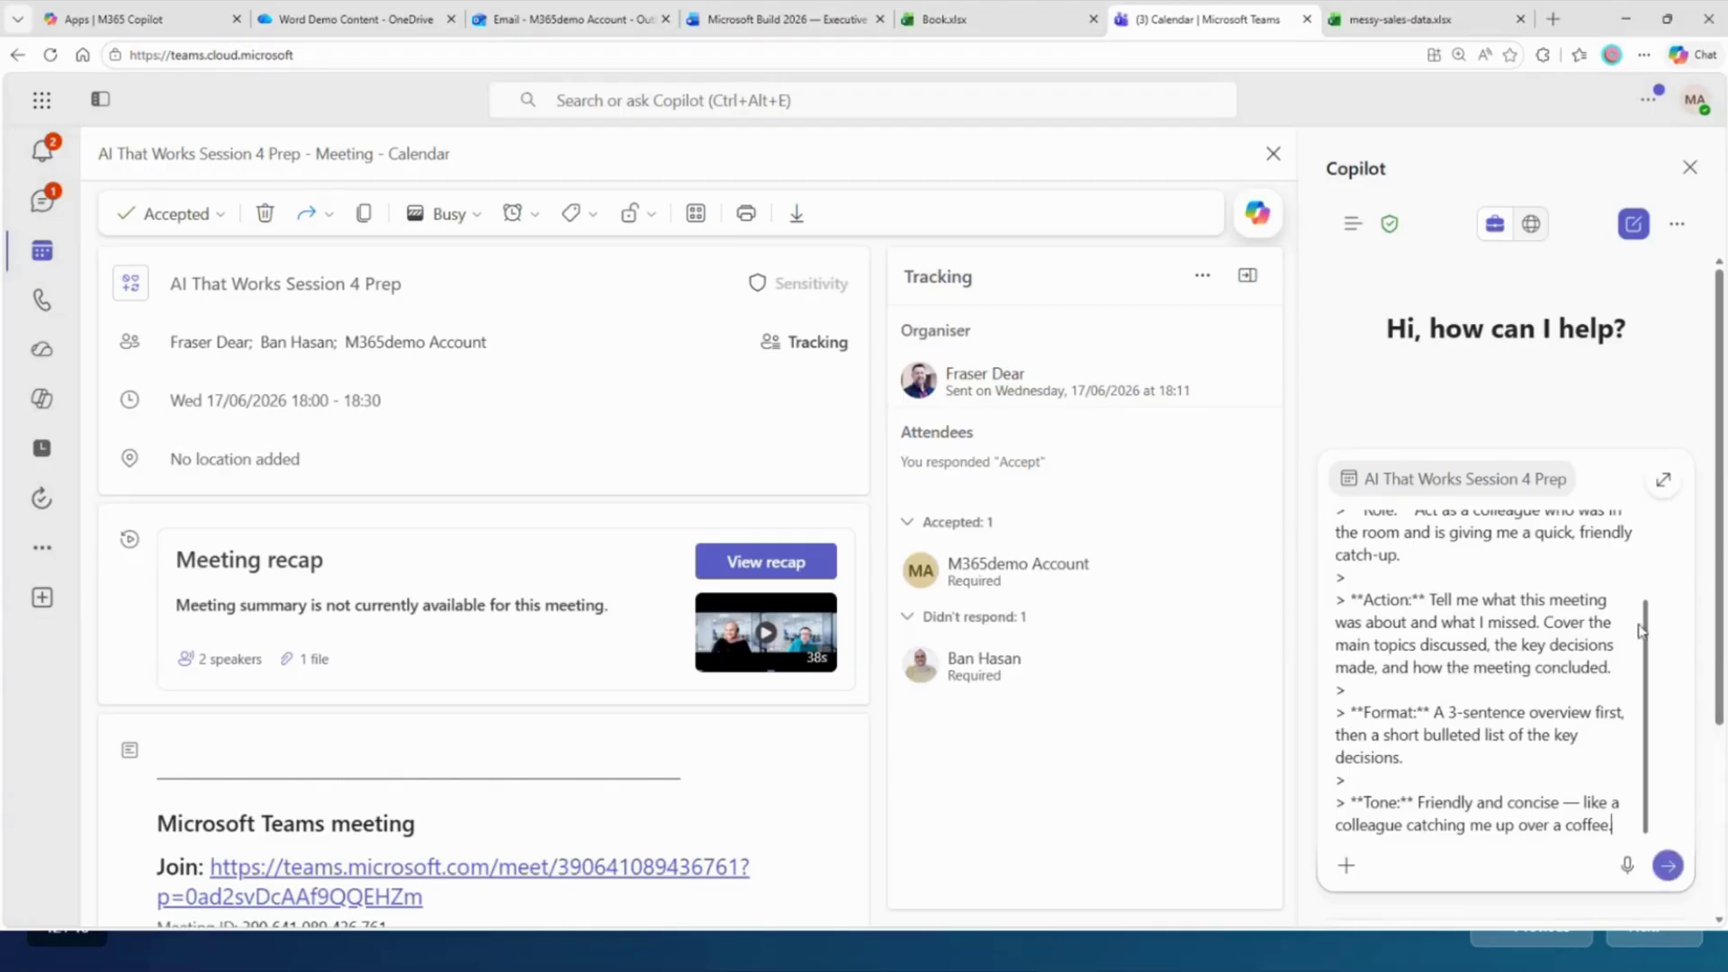
pyautogui.click(1668, 865)
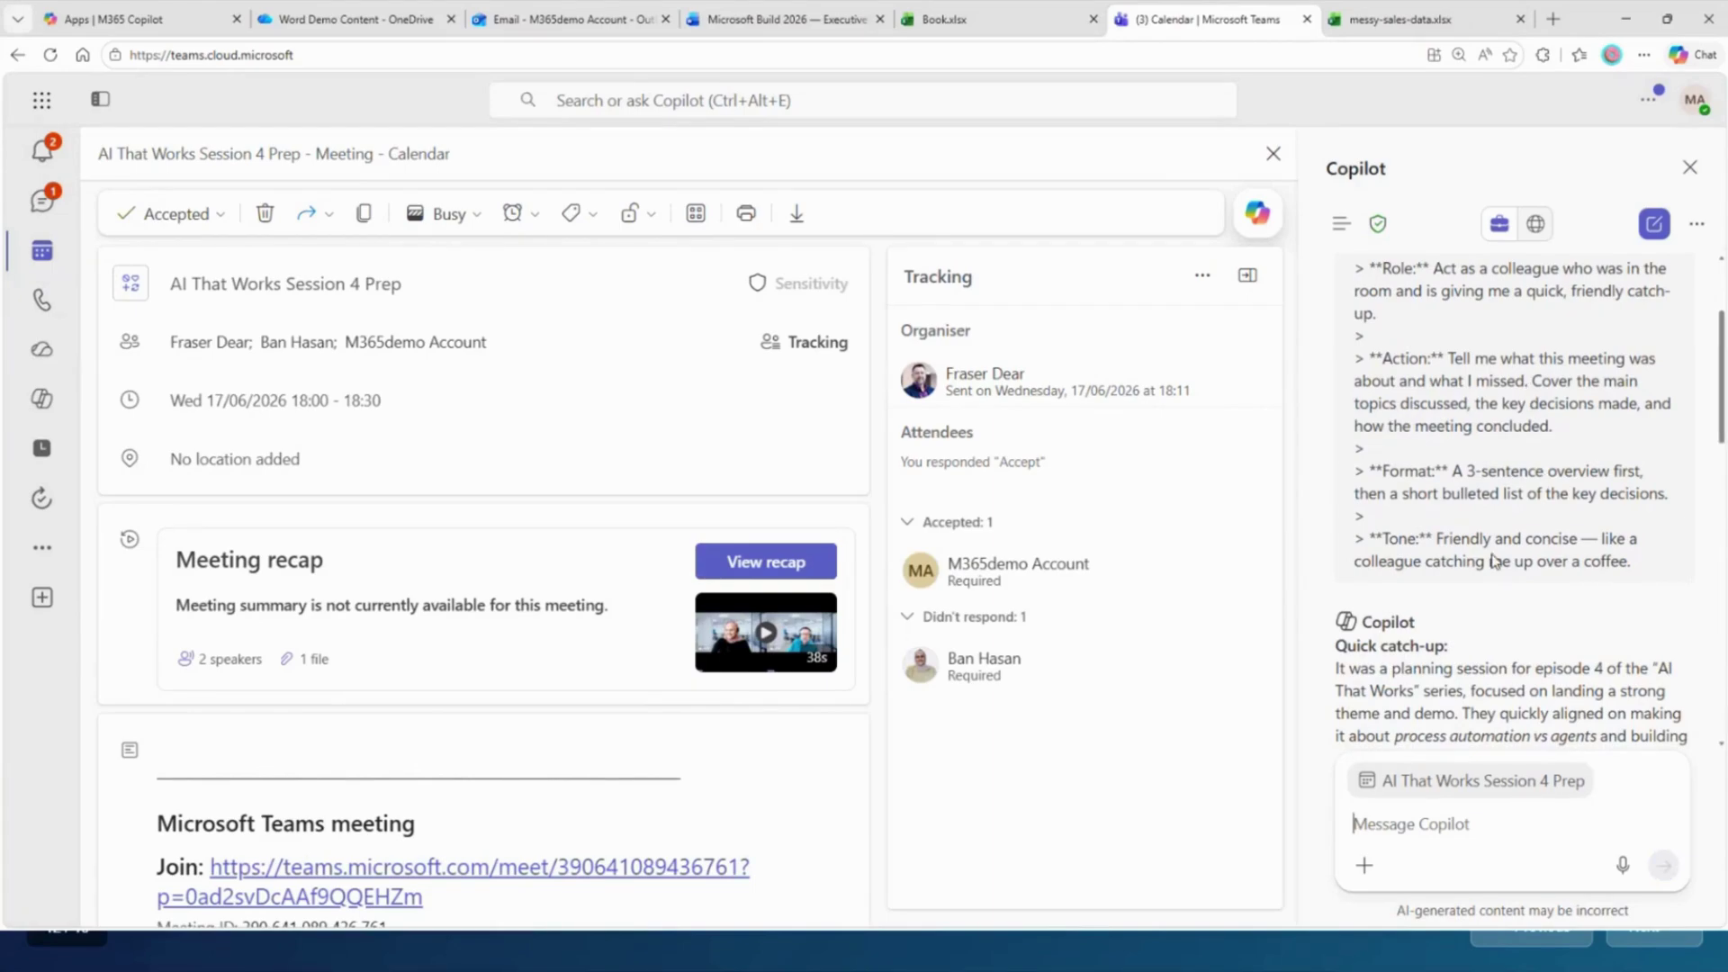
# - Read through Copilot's meeting catch-up, including the overview, key decisions and assigned follow-ups
pyautogui.scroll(-1, 1665, 576)
pyautogui.moveTo(1719, 396); pyautogui.dragTo(1721, 448)
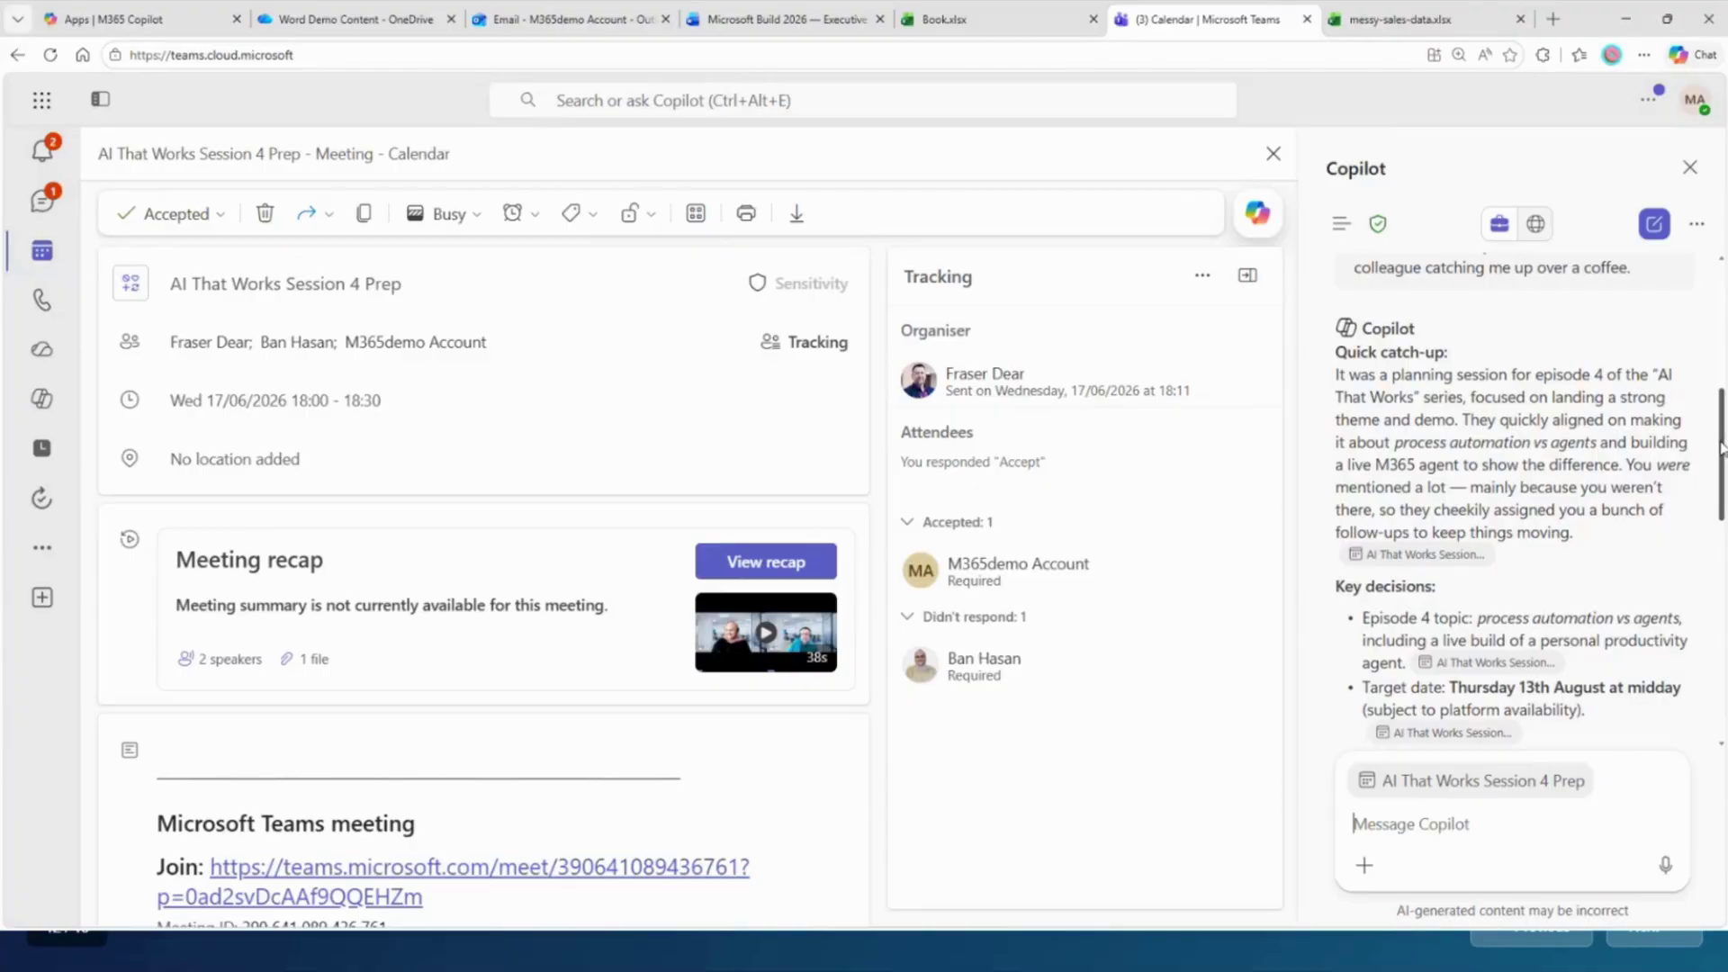
pyautogui.moveTo(1721, 448); pyautogui.dragTo(1721, 477)
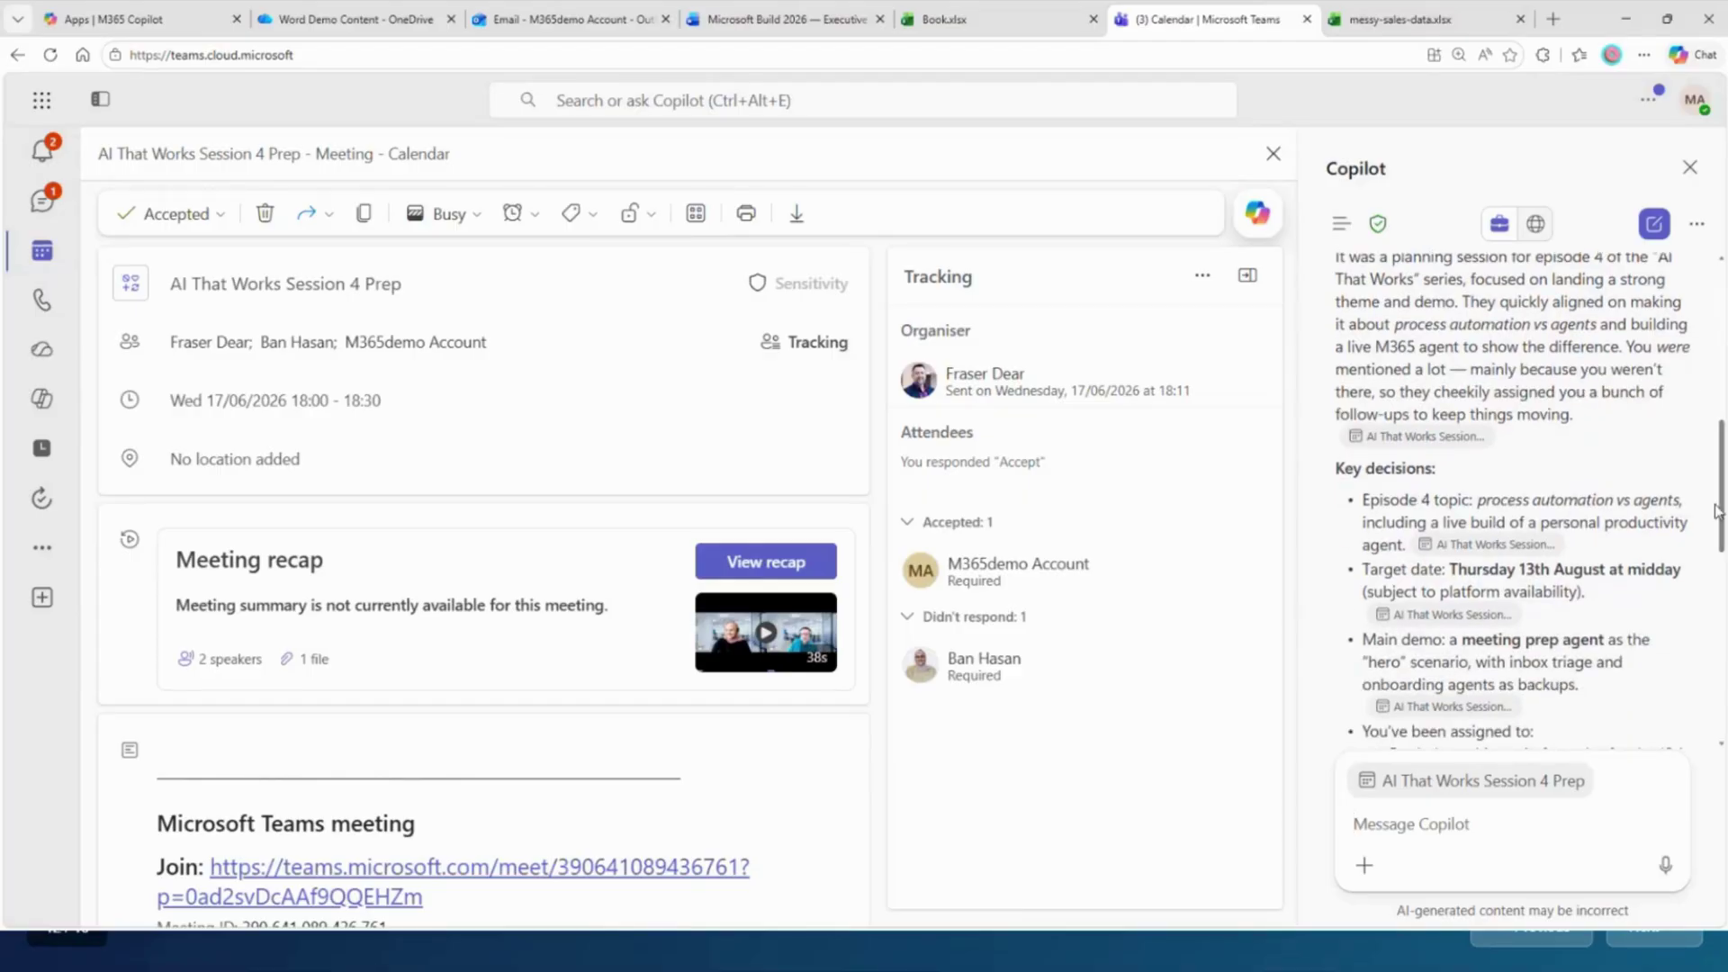
pyautogui.moveTo(1721, 508); pyautogui.dragTo(1723, 579)
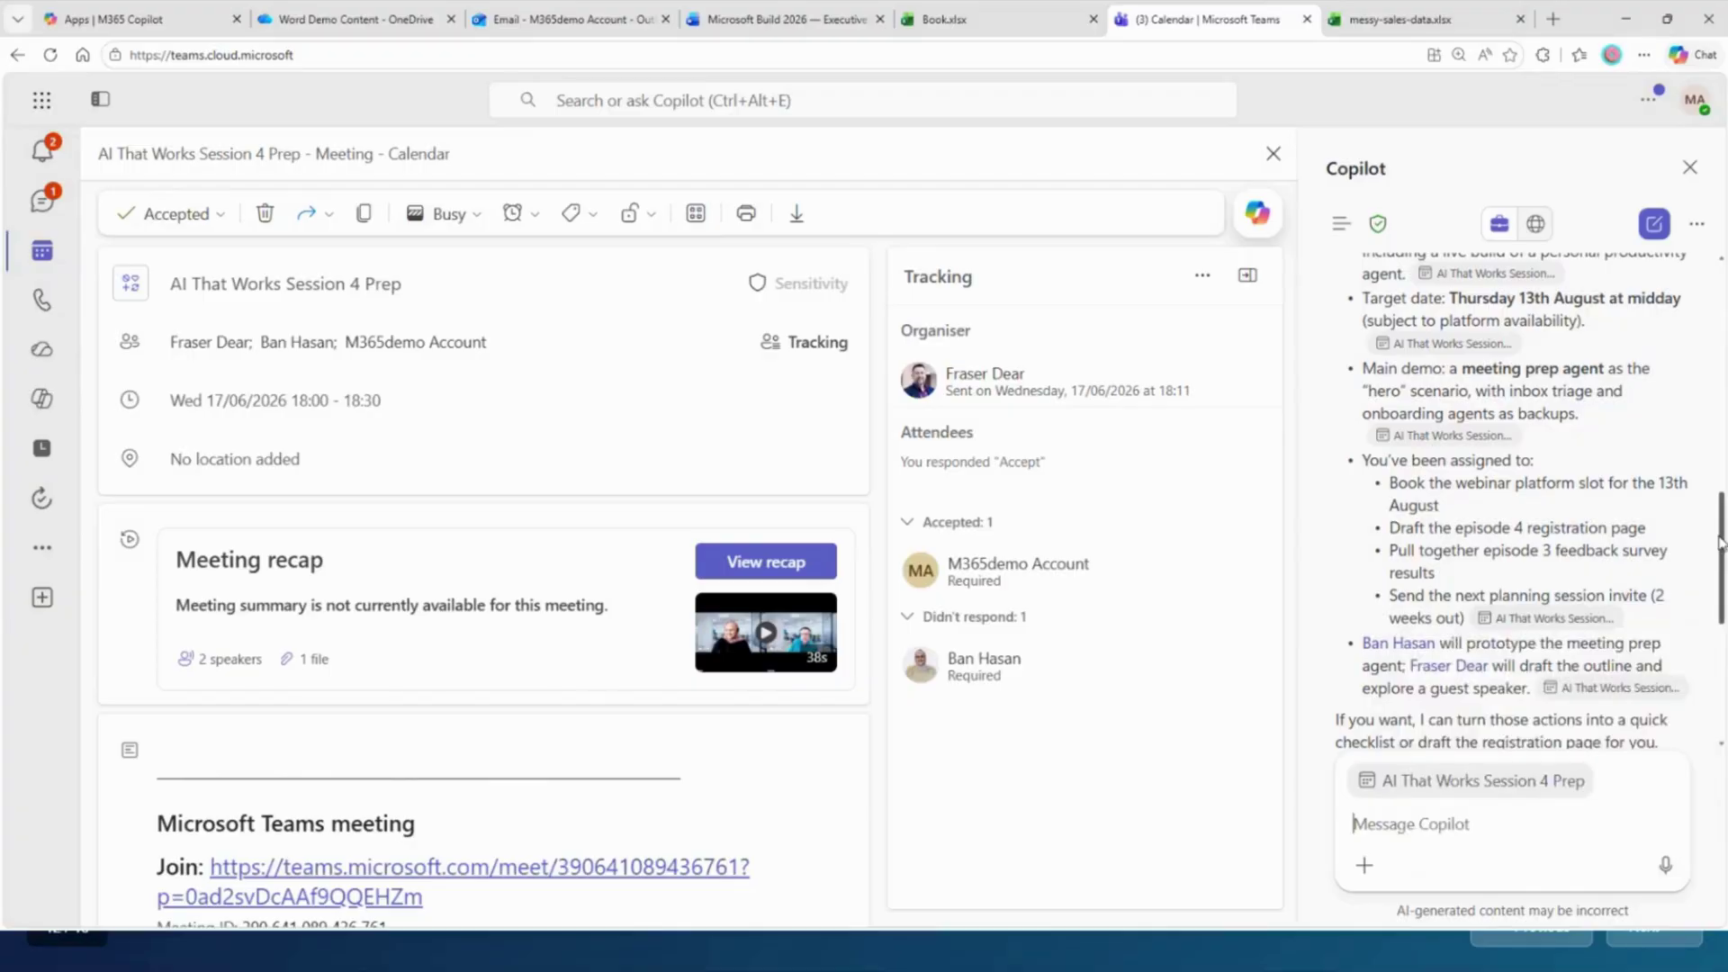
pyautogui.scroll(-1, 1721, 541)
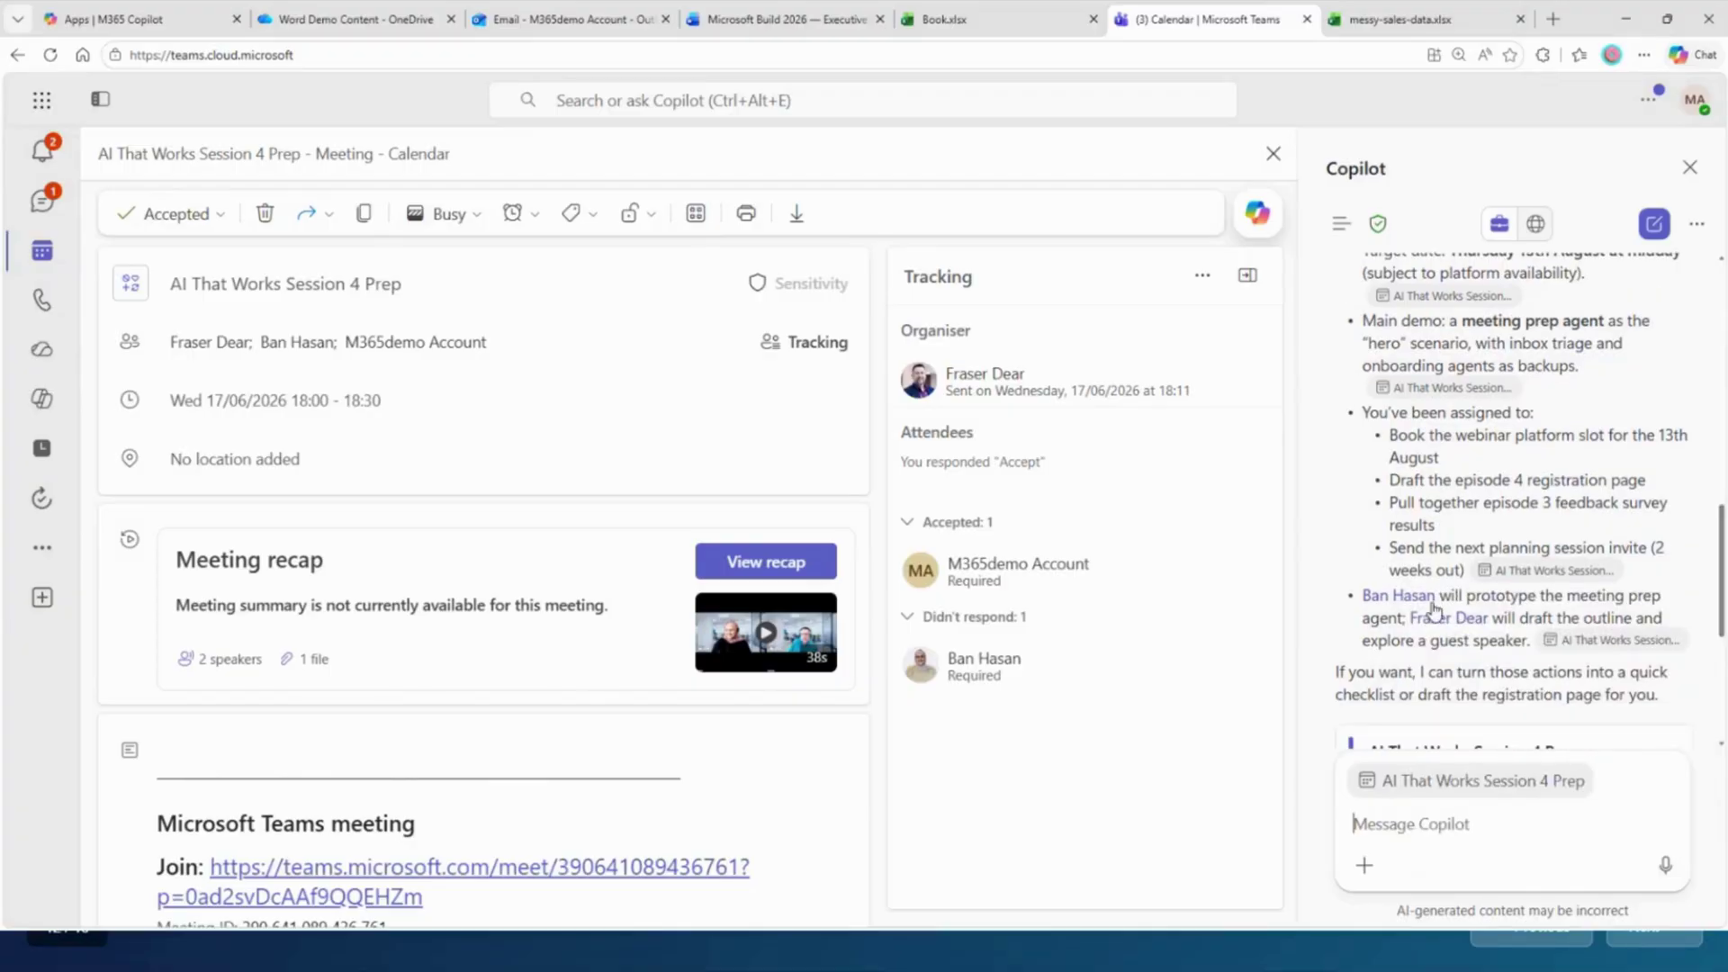
pyautogui.moveTo(1721, 594); pyautogui.dragTo(1721, 664)
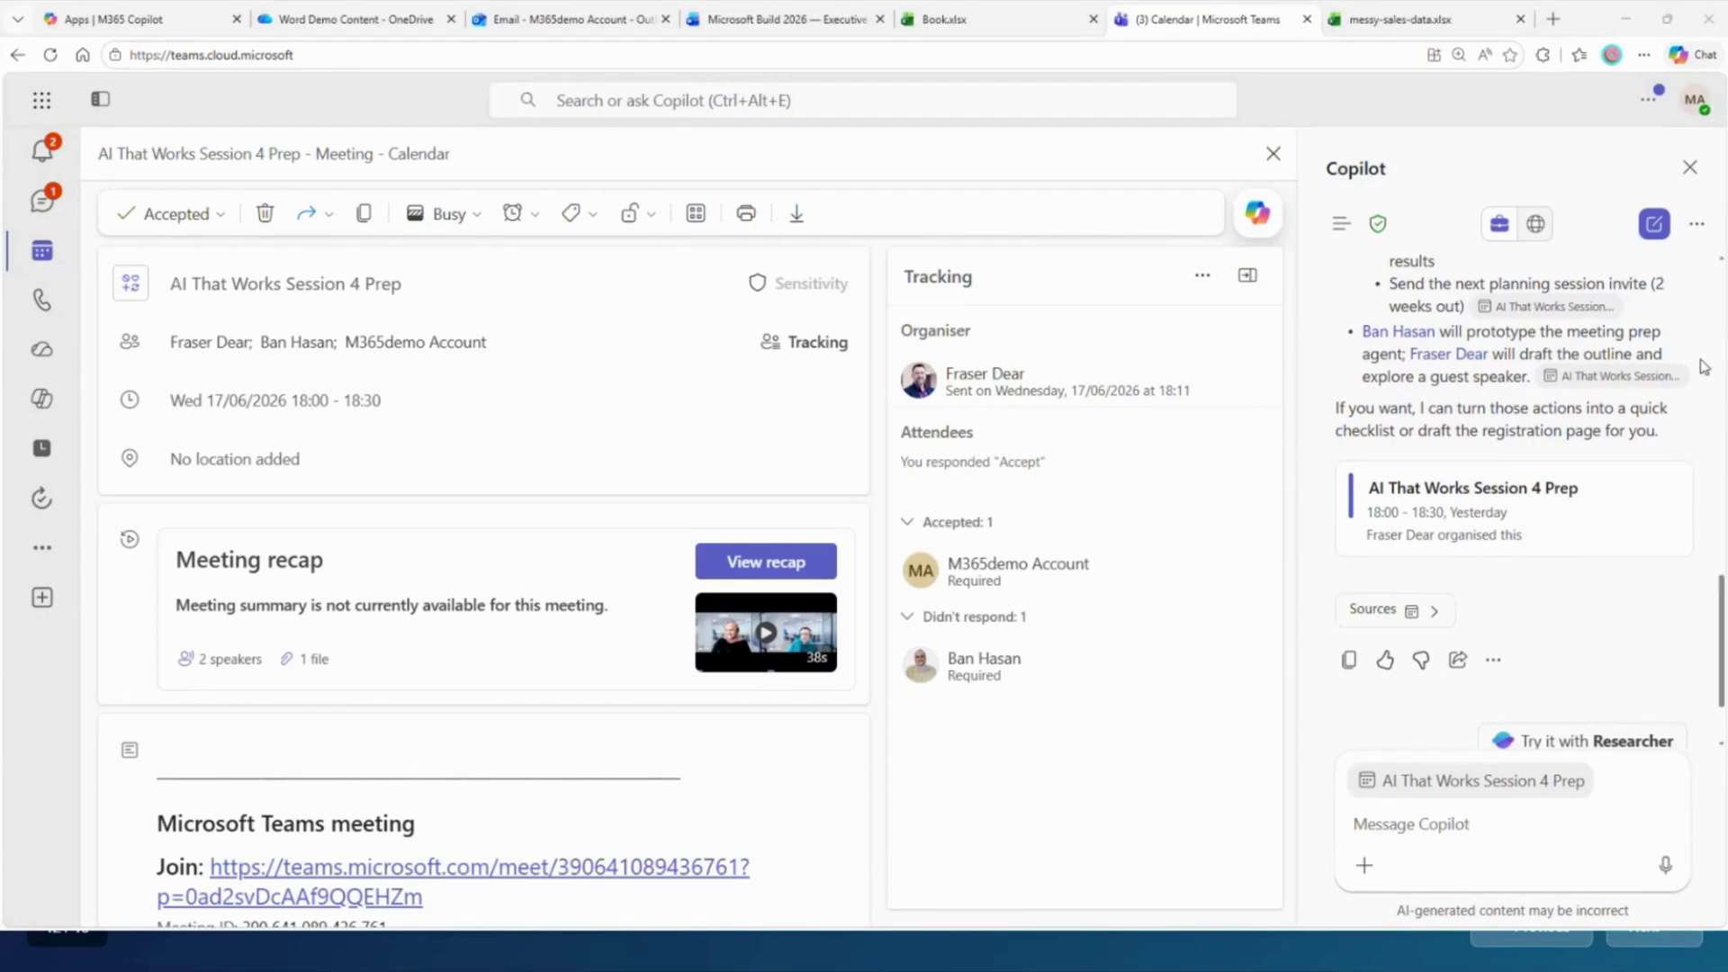
# - Ask Copilot for an Action | Owner | Timing table with the Demo account's items first, plus a "Your Actions" list, and review the result
pyautogui.click(1567, 833)
pyautogui.hotkey('ctrl', 'v')
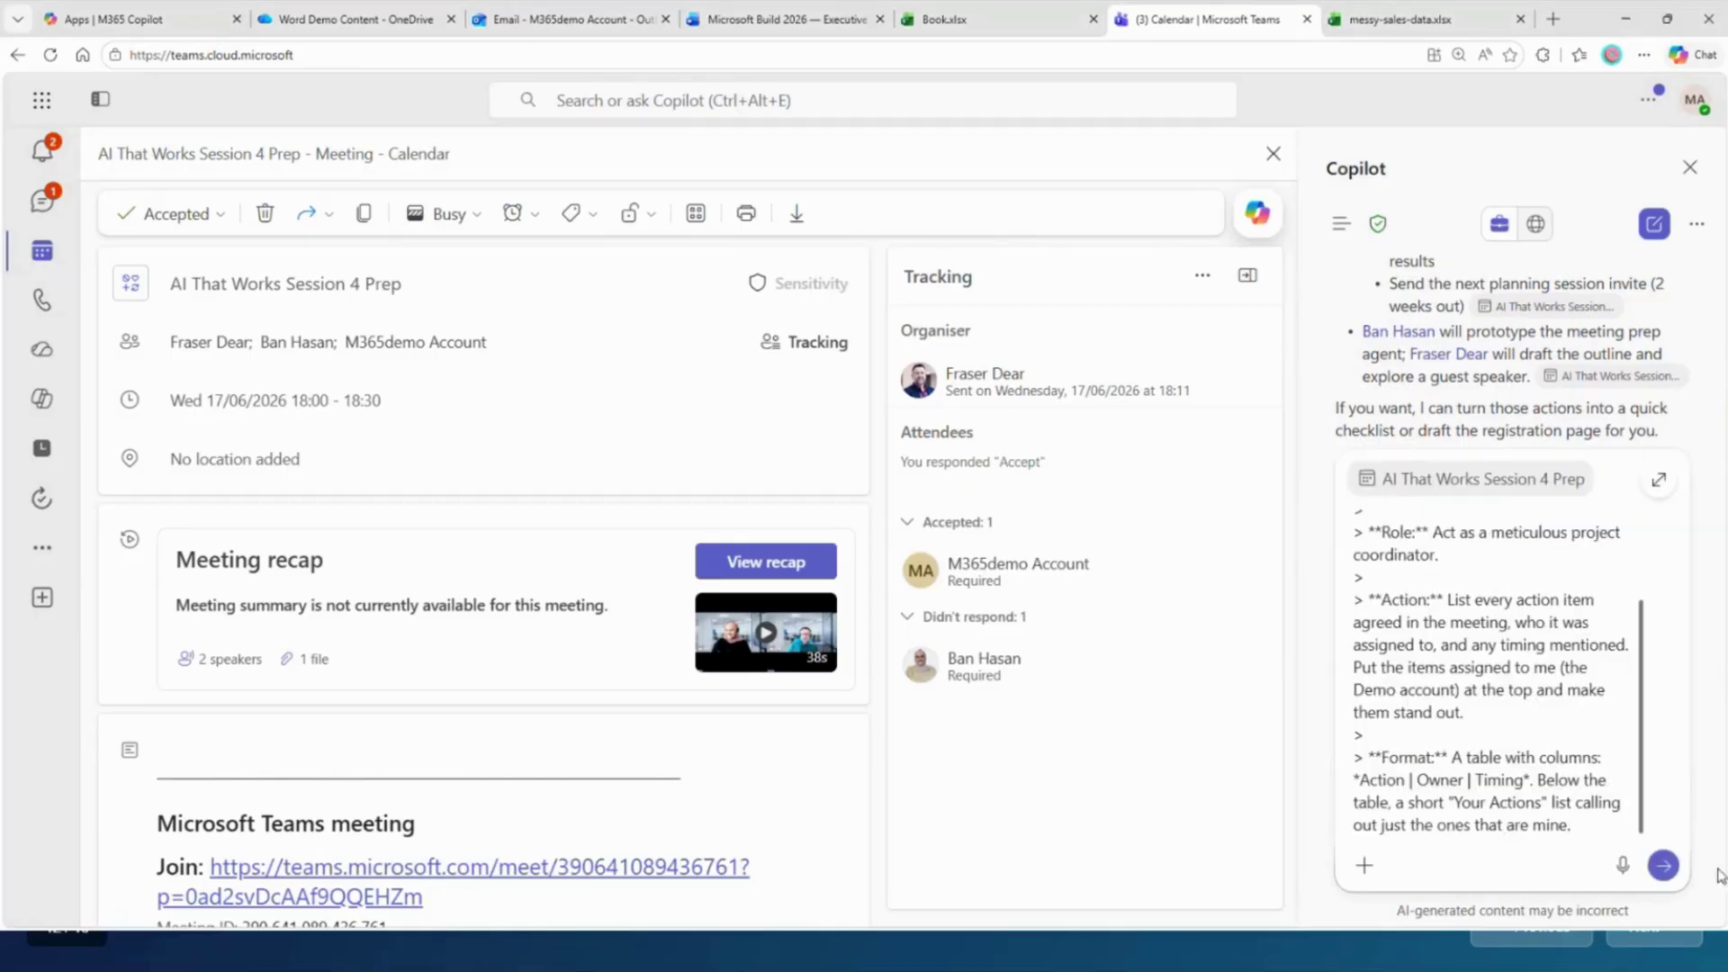
pyautogui.press('Return')
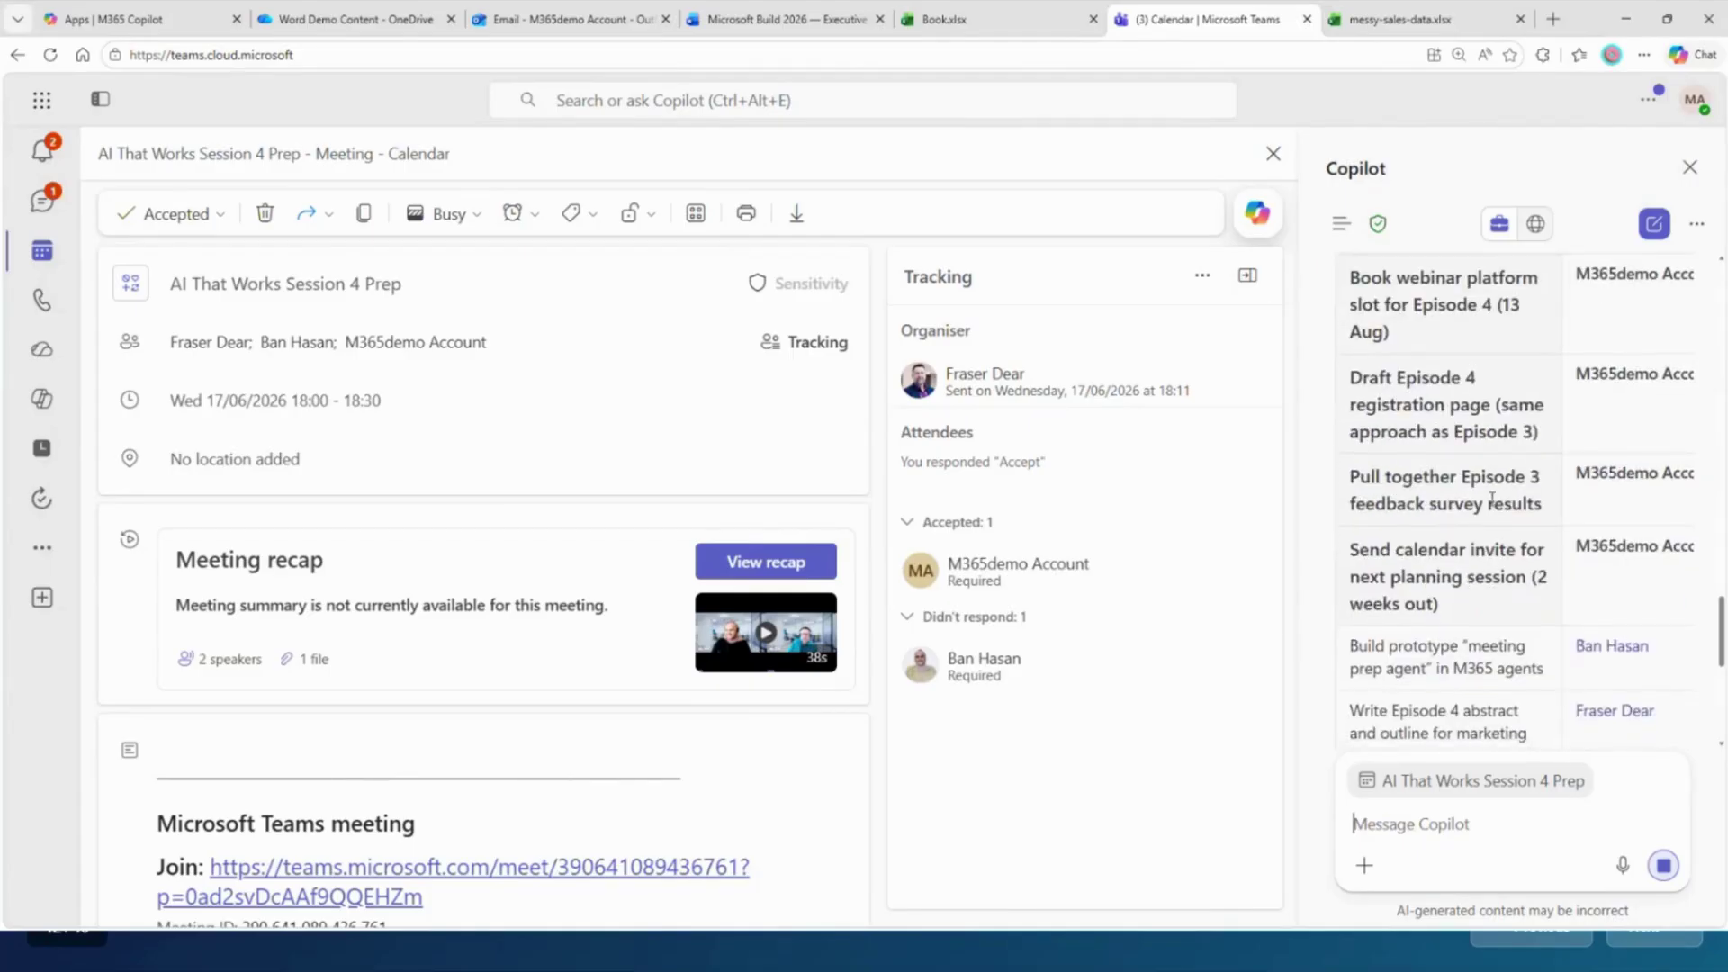
pyautogui.scroll(-5, 1451, 470)
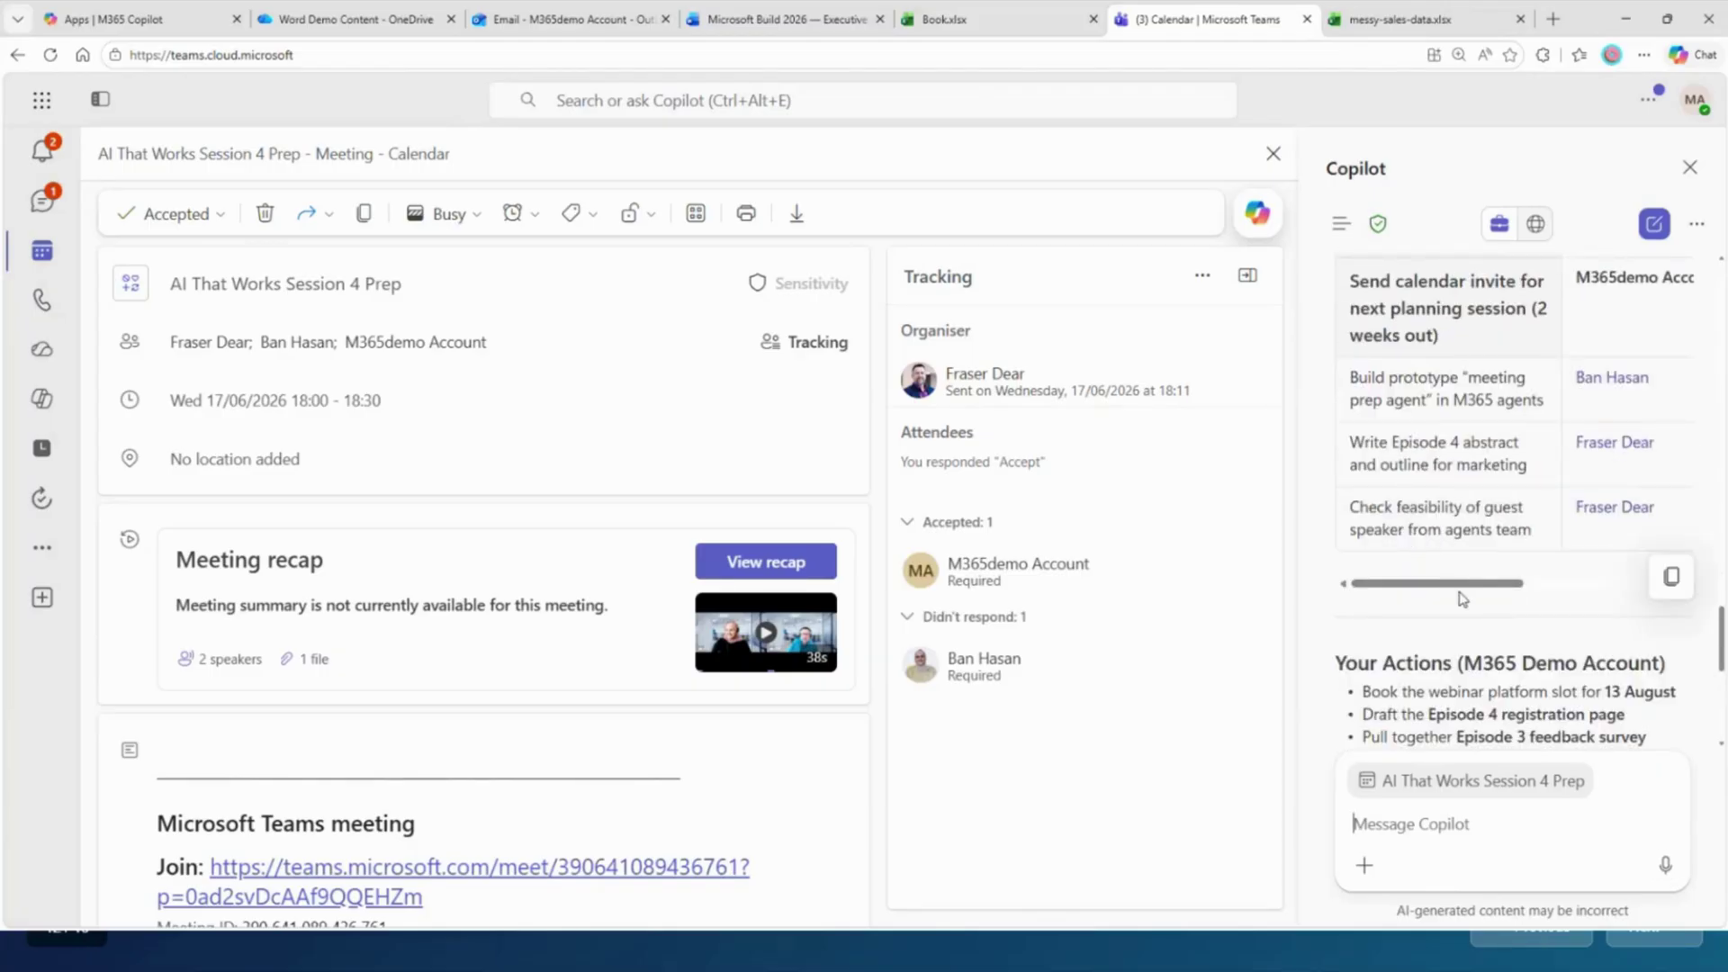
pyautogui.moveTo(1465, 586); pyautogui.dragTo(1642, 596)
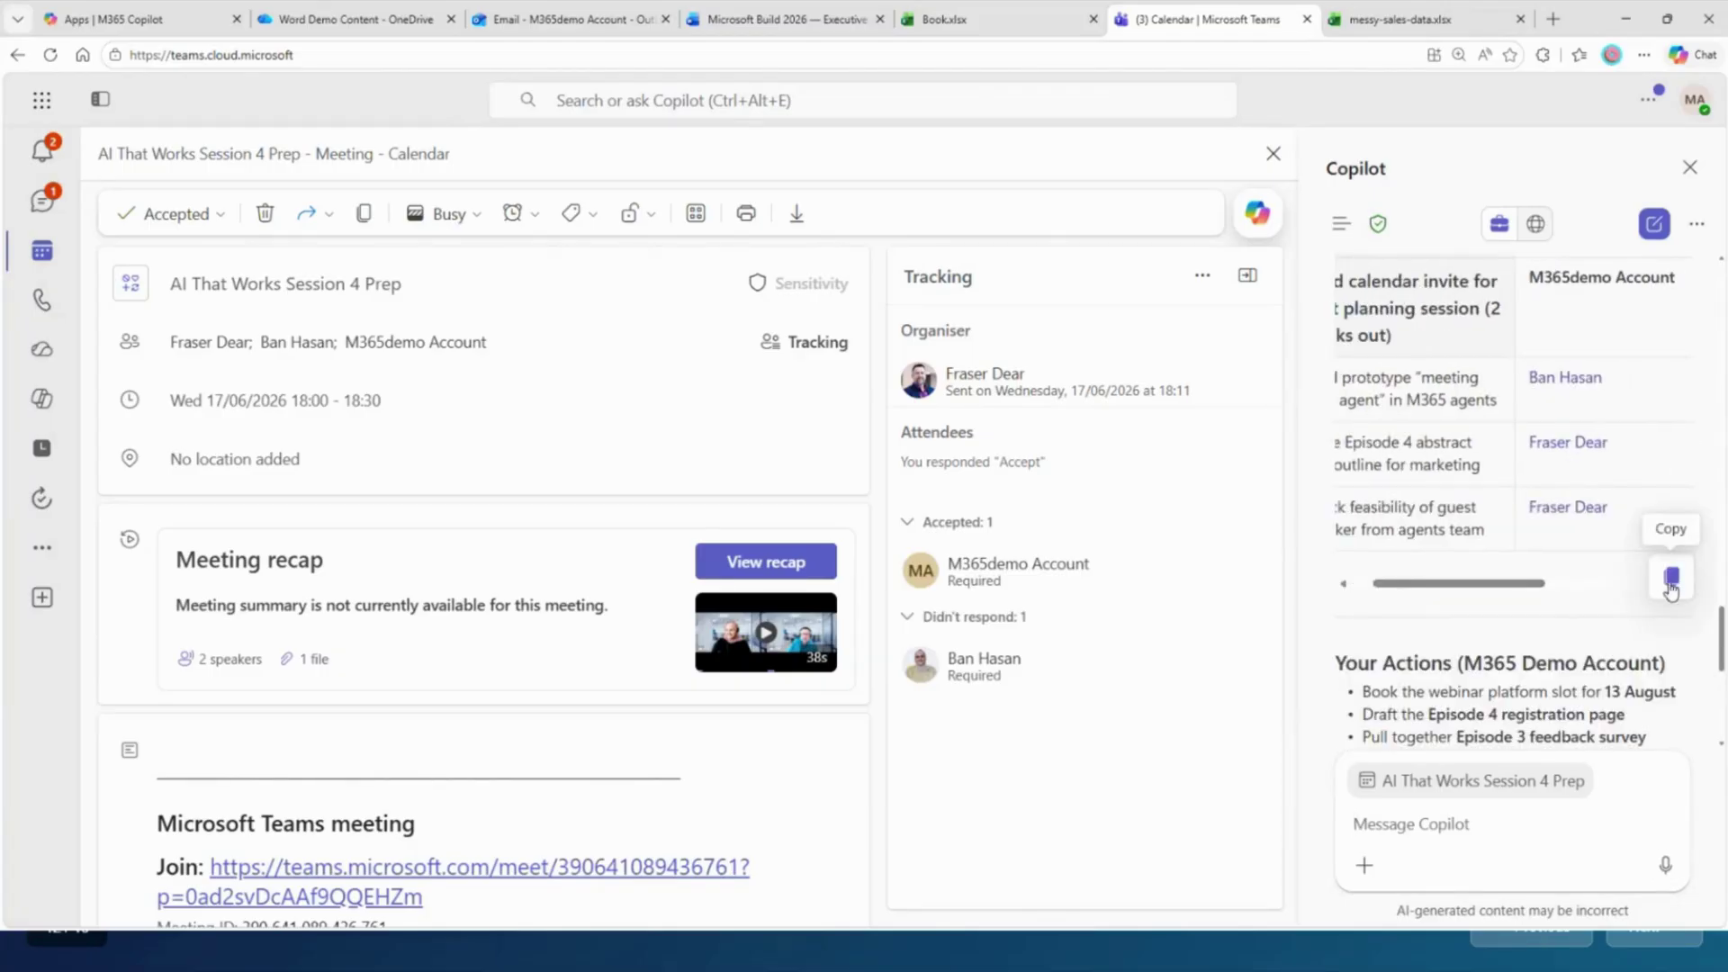
# - Open Copilot's action-item response as a new page for editing in Pages
pyautogui.scroll(-3, 1524, 713)
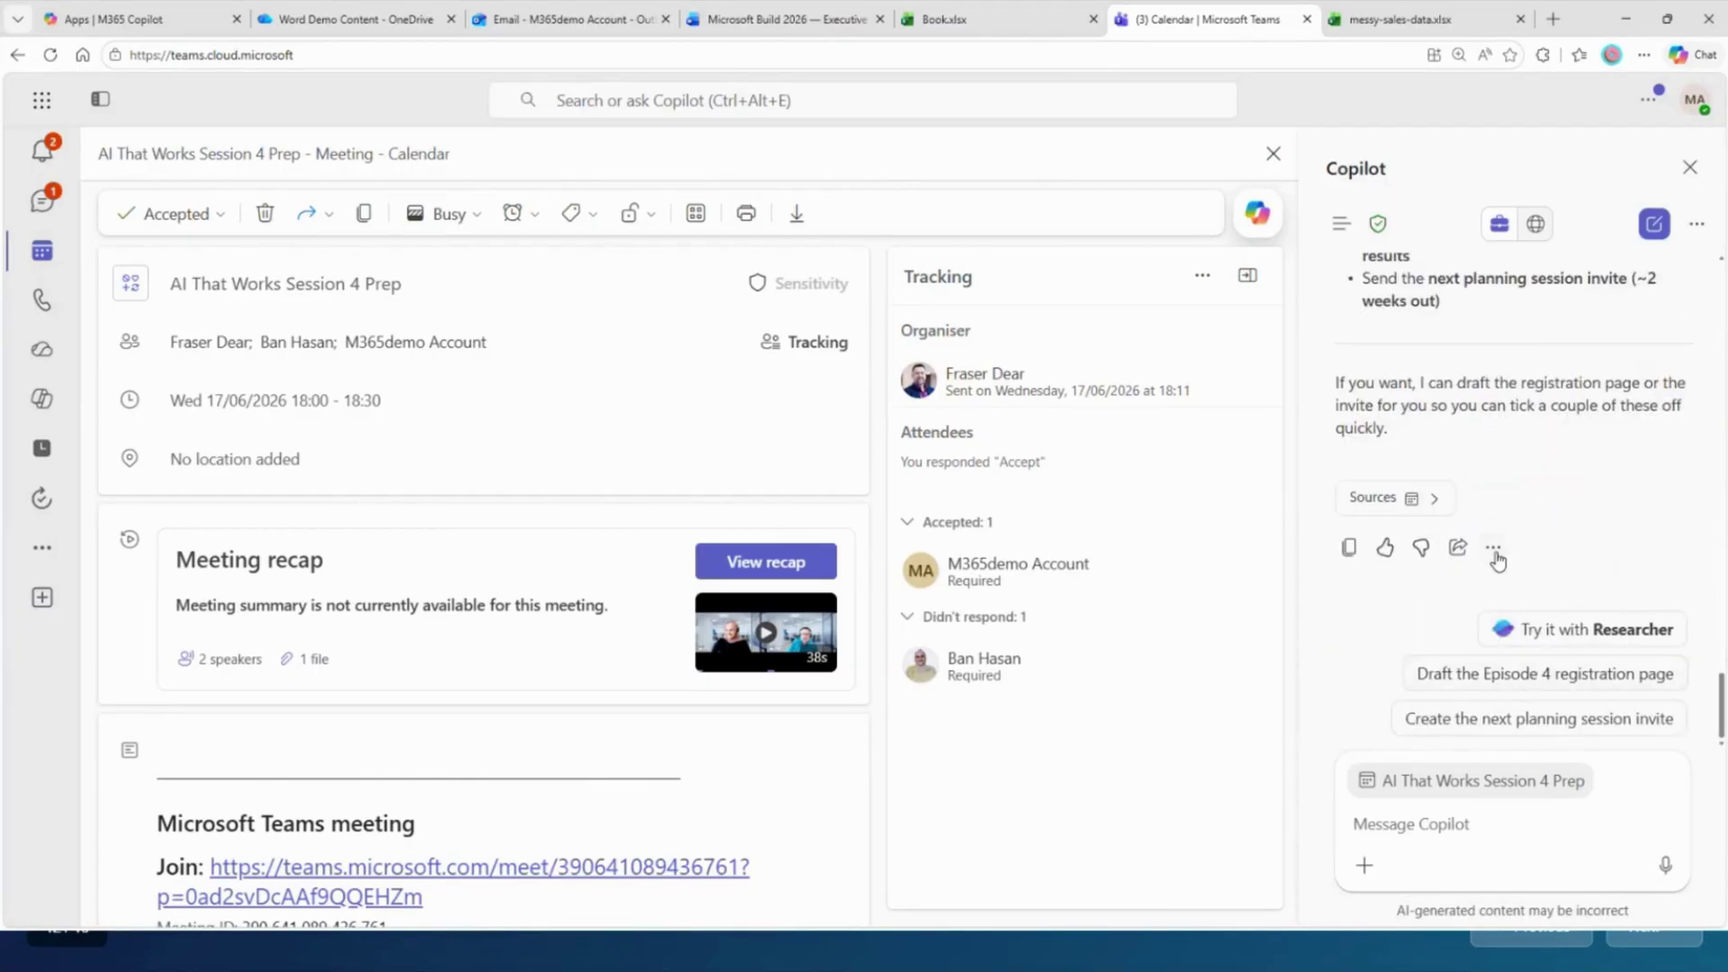
pyautogui.click(1493, 547)
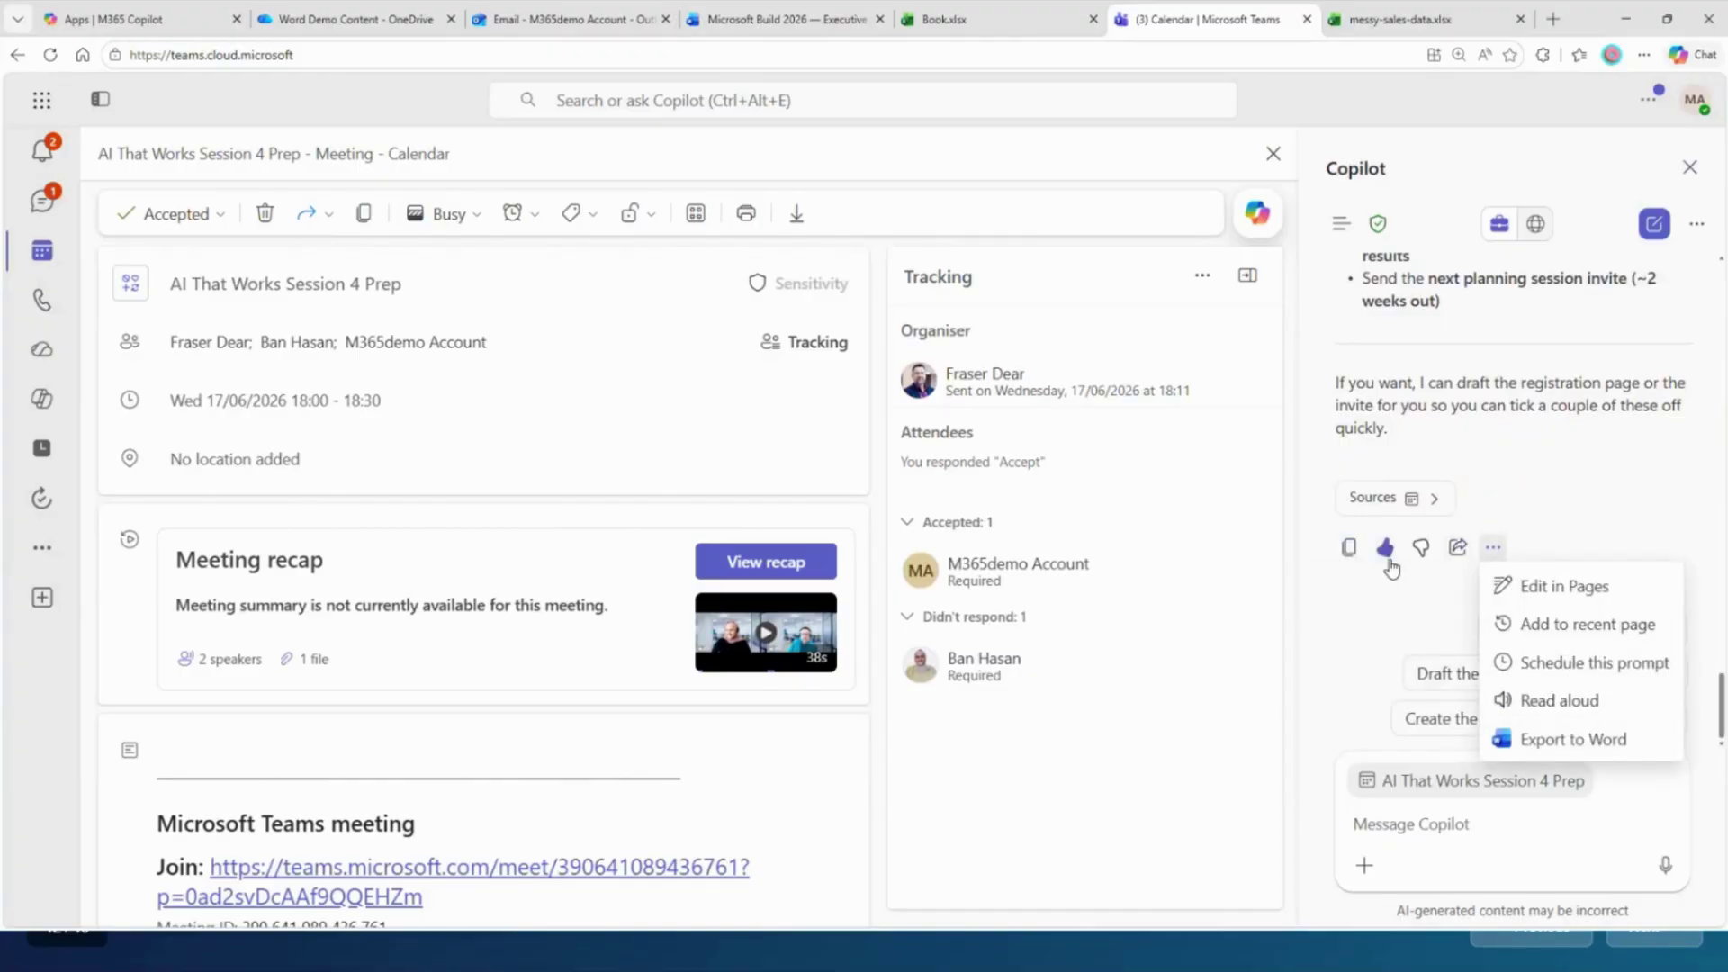
pyautogui.click(1582, 601)
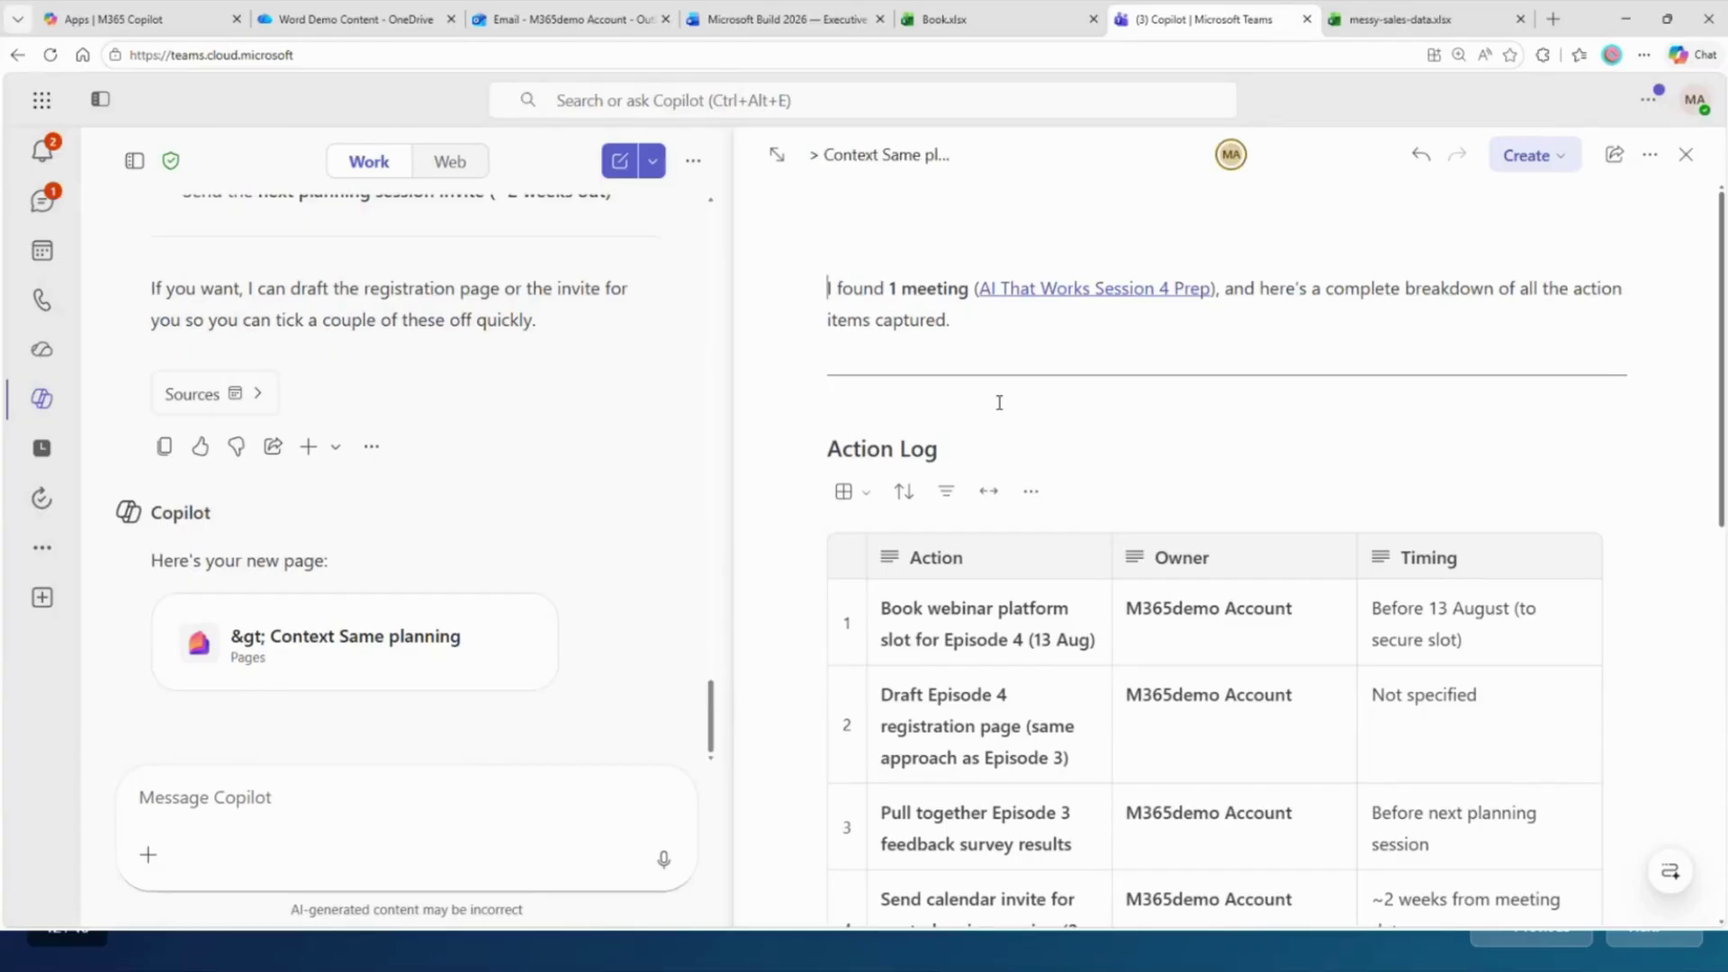
pyautogui.click(1028, 344)
pyautogui.click(1031, 333)
pyautogui.write('vd')
pyautogui.press('BackSpace')
pyautogui.press('BackSpace')
# - Ask Copilot for a light, helpful bulleted list of every Demo account mention with one-line quotes, followed by a "What you need to do" summary
pyautogui.scroll(-2, 981, 340)
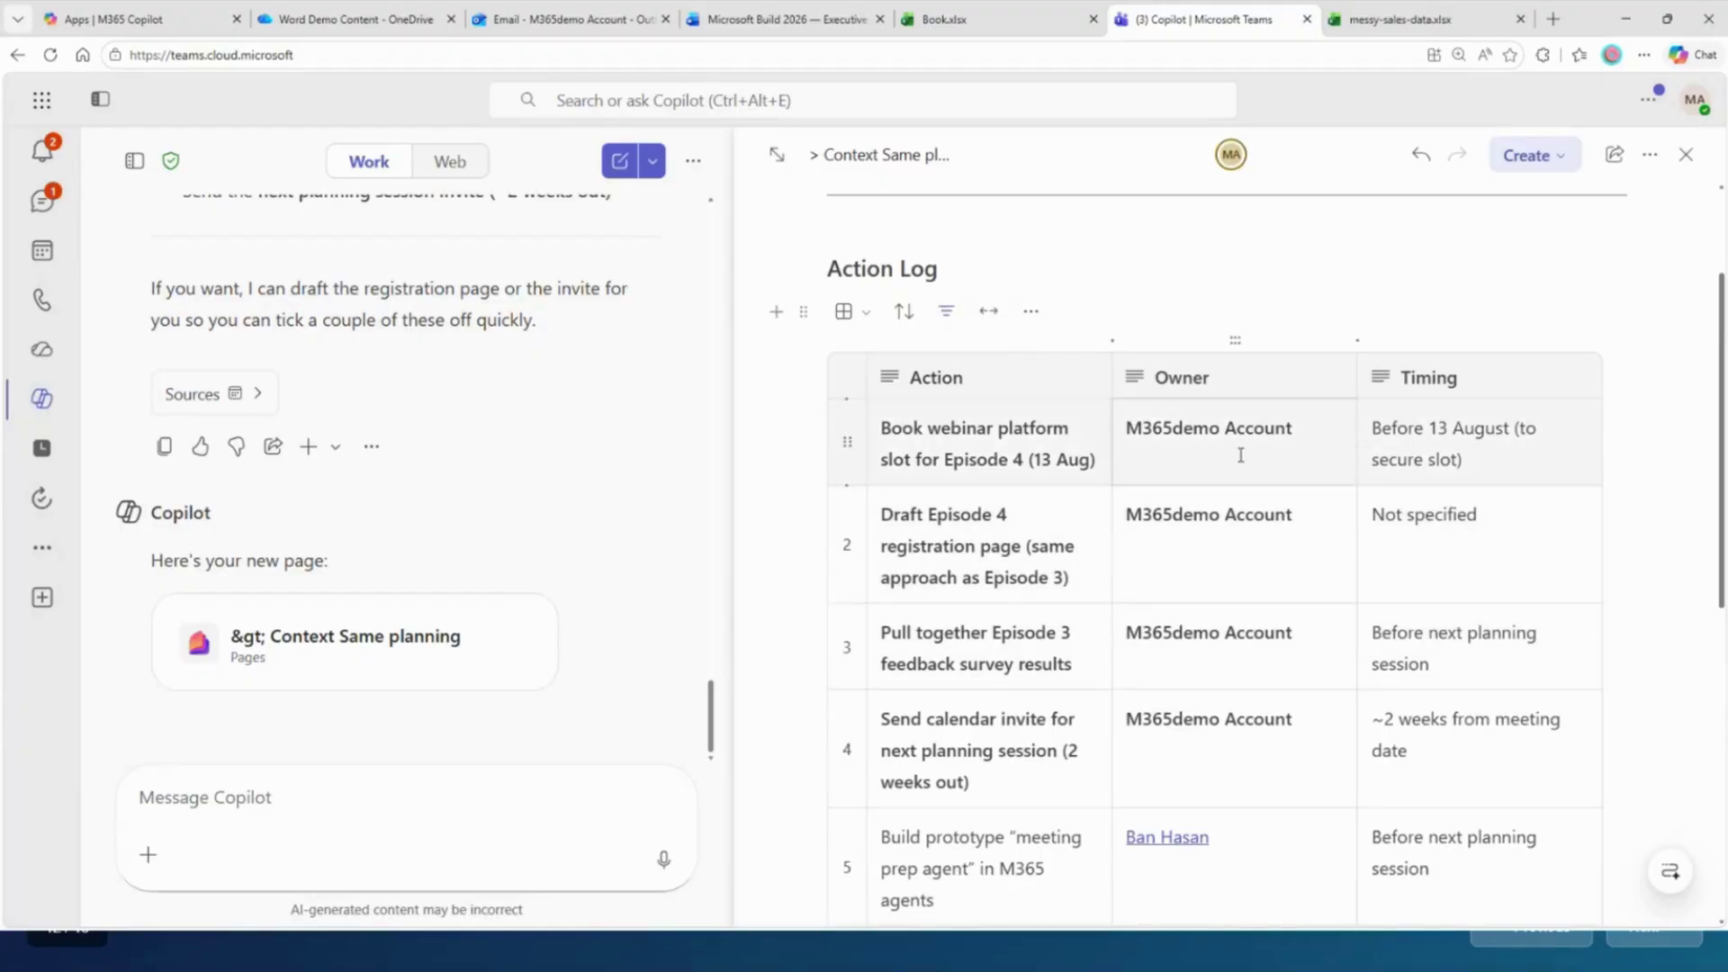
pyautogui.scroll(-3, 1404, 504)
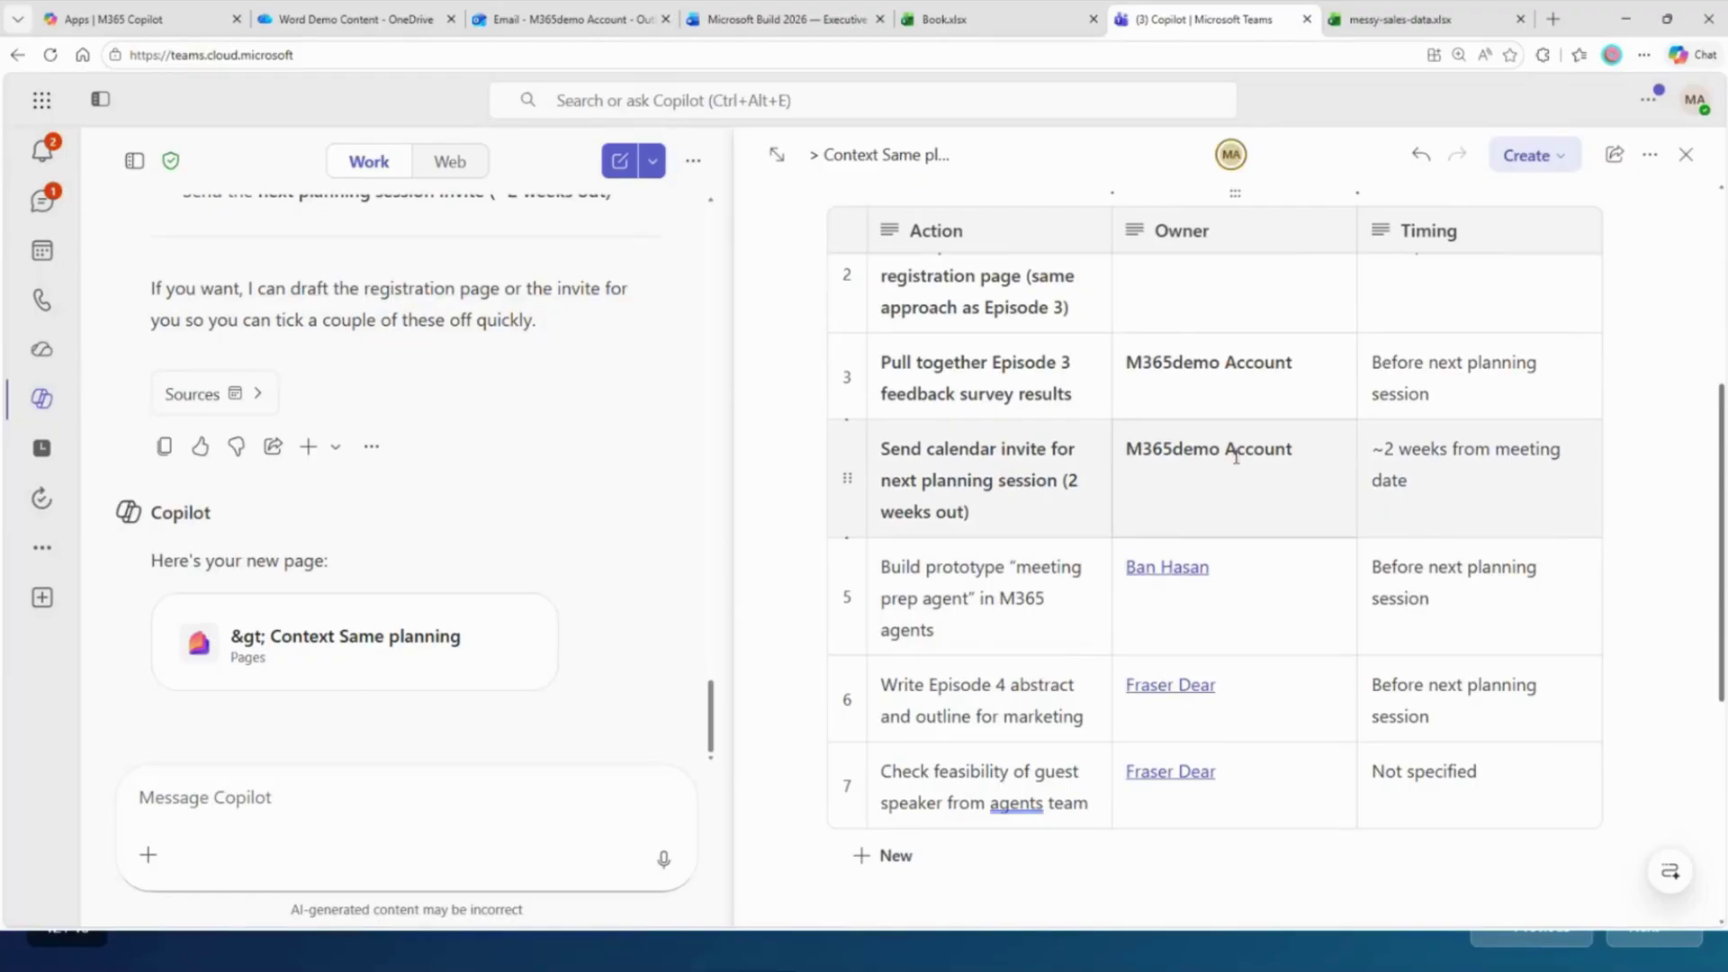
pyautogui.scroll(-1, 1245, 580)
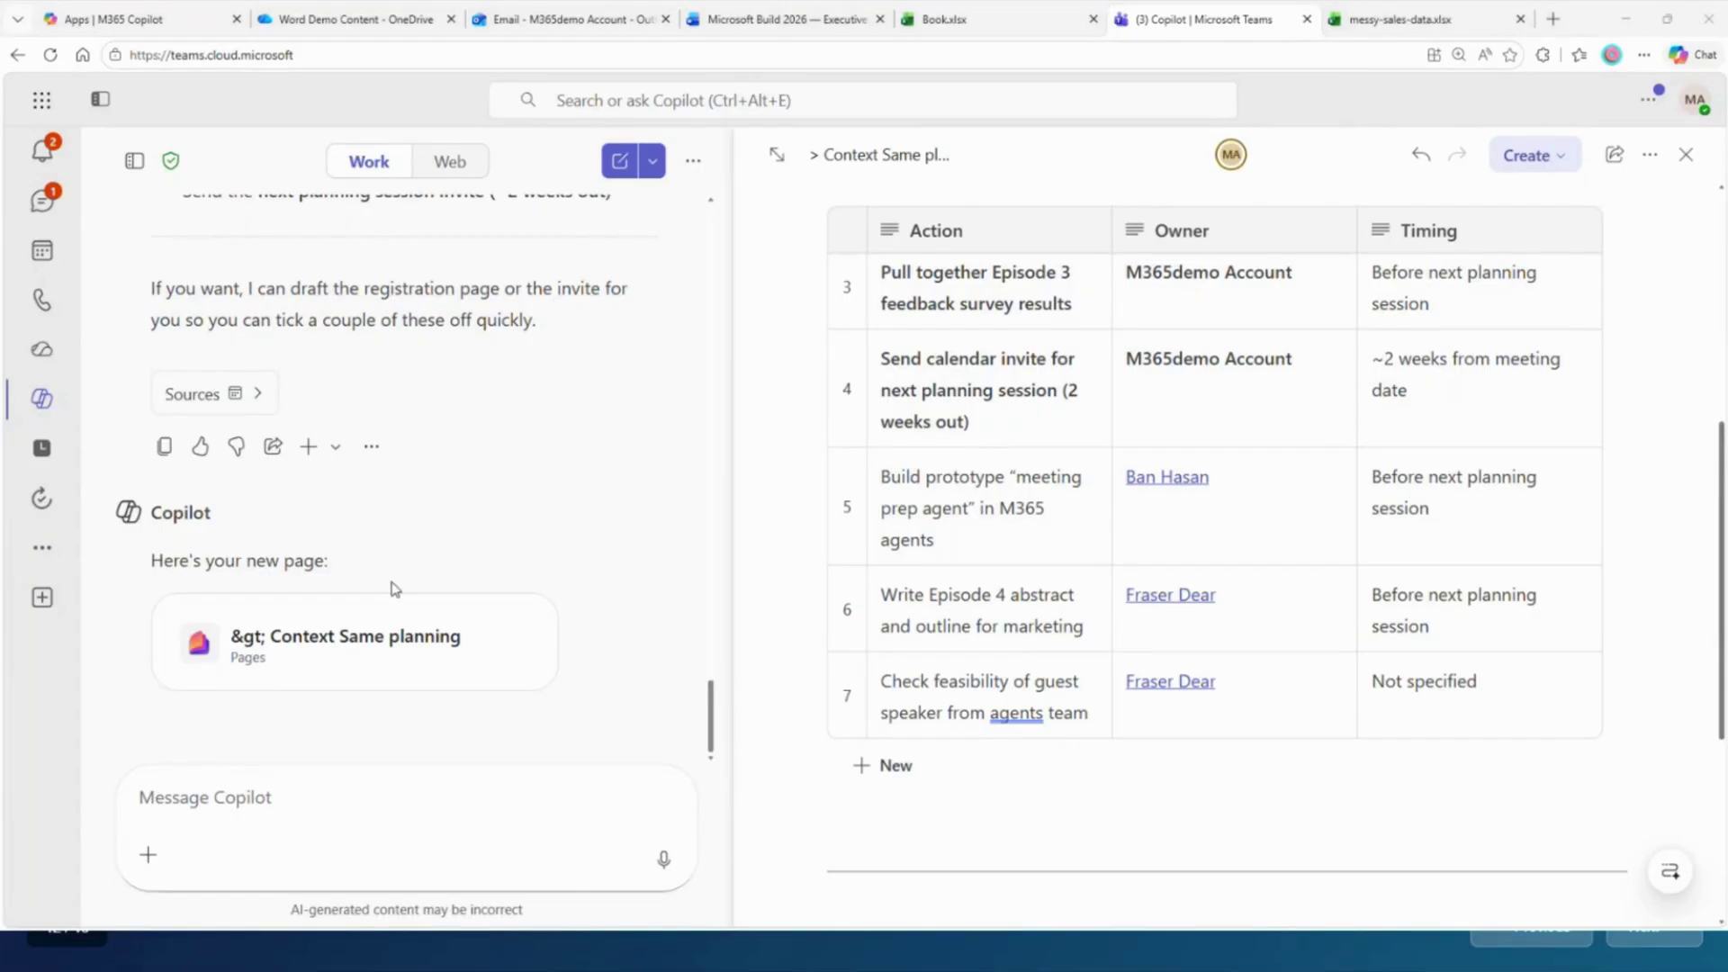
pyautogui.click(238, 801)
pyautogui.hotkey('ctrl', 'v')
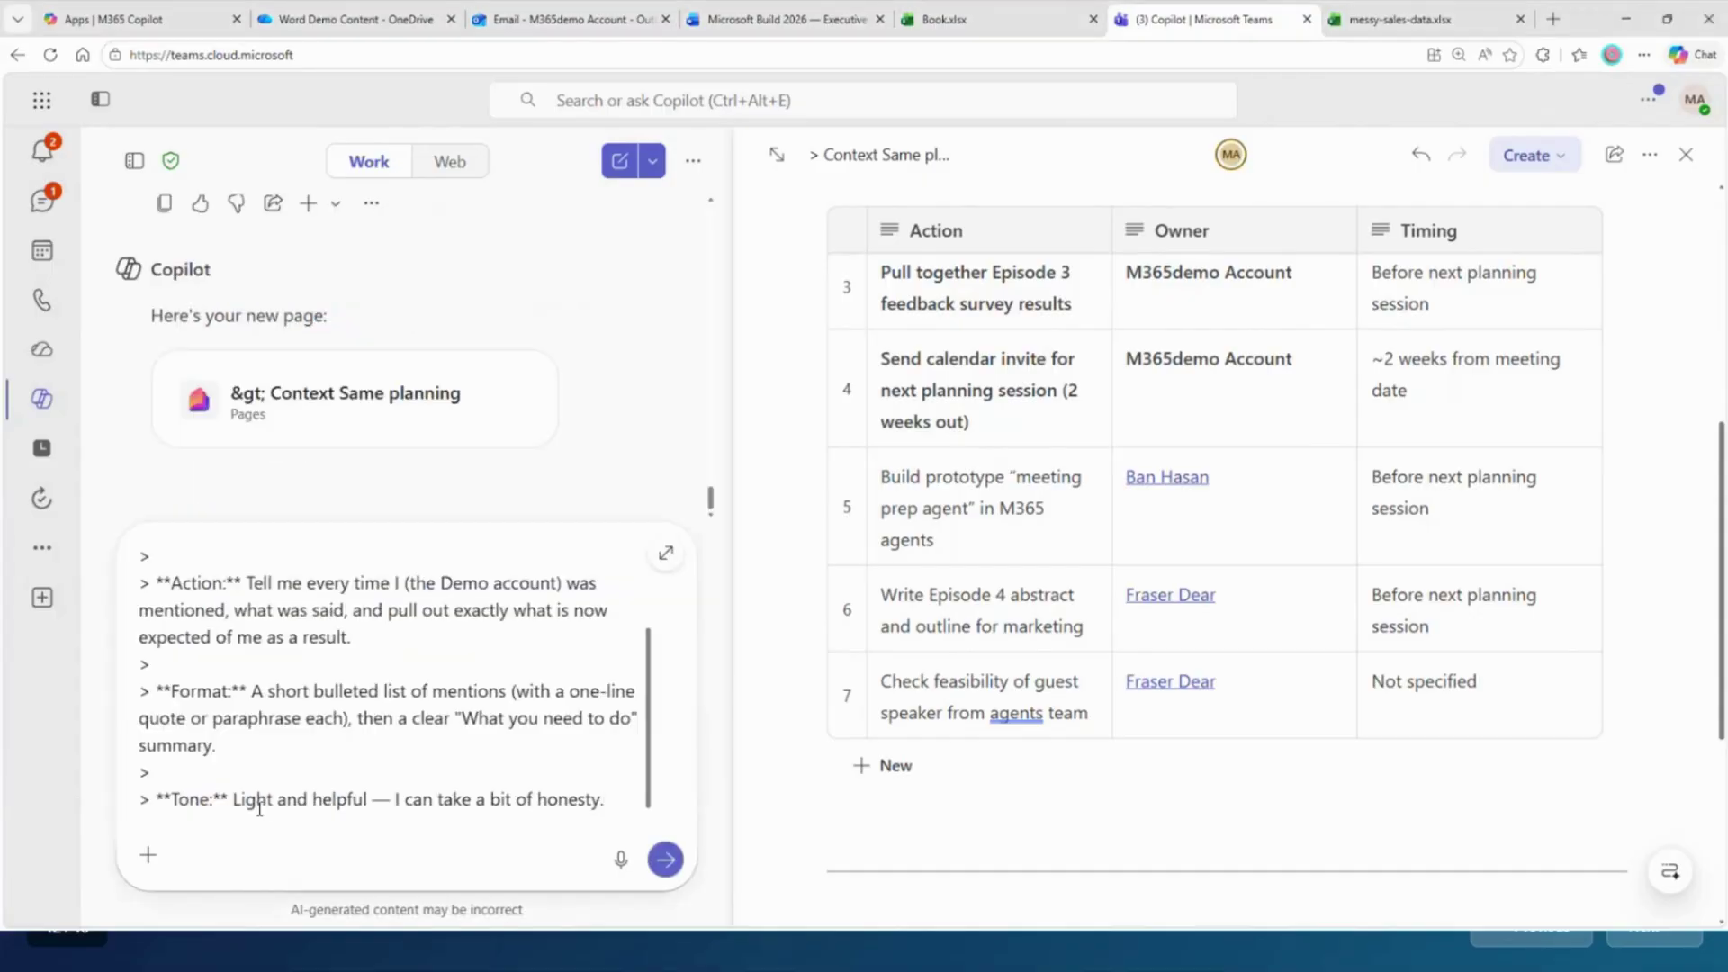
pyautogui.press('Return')
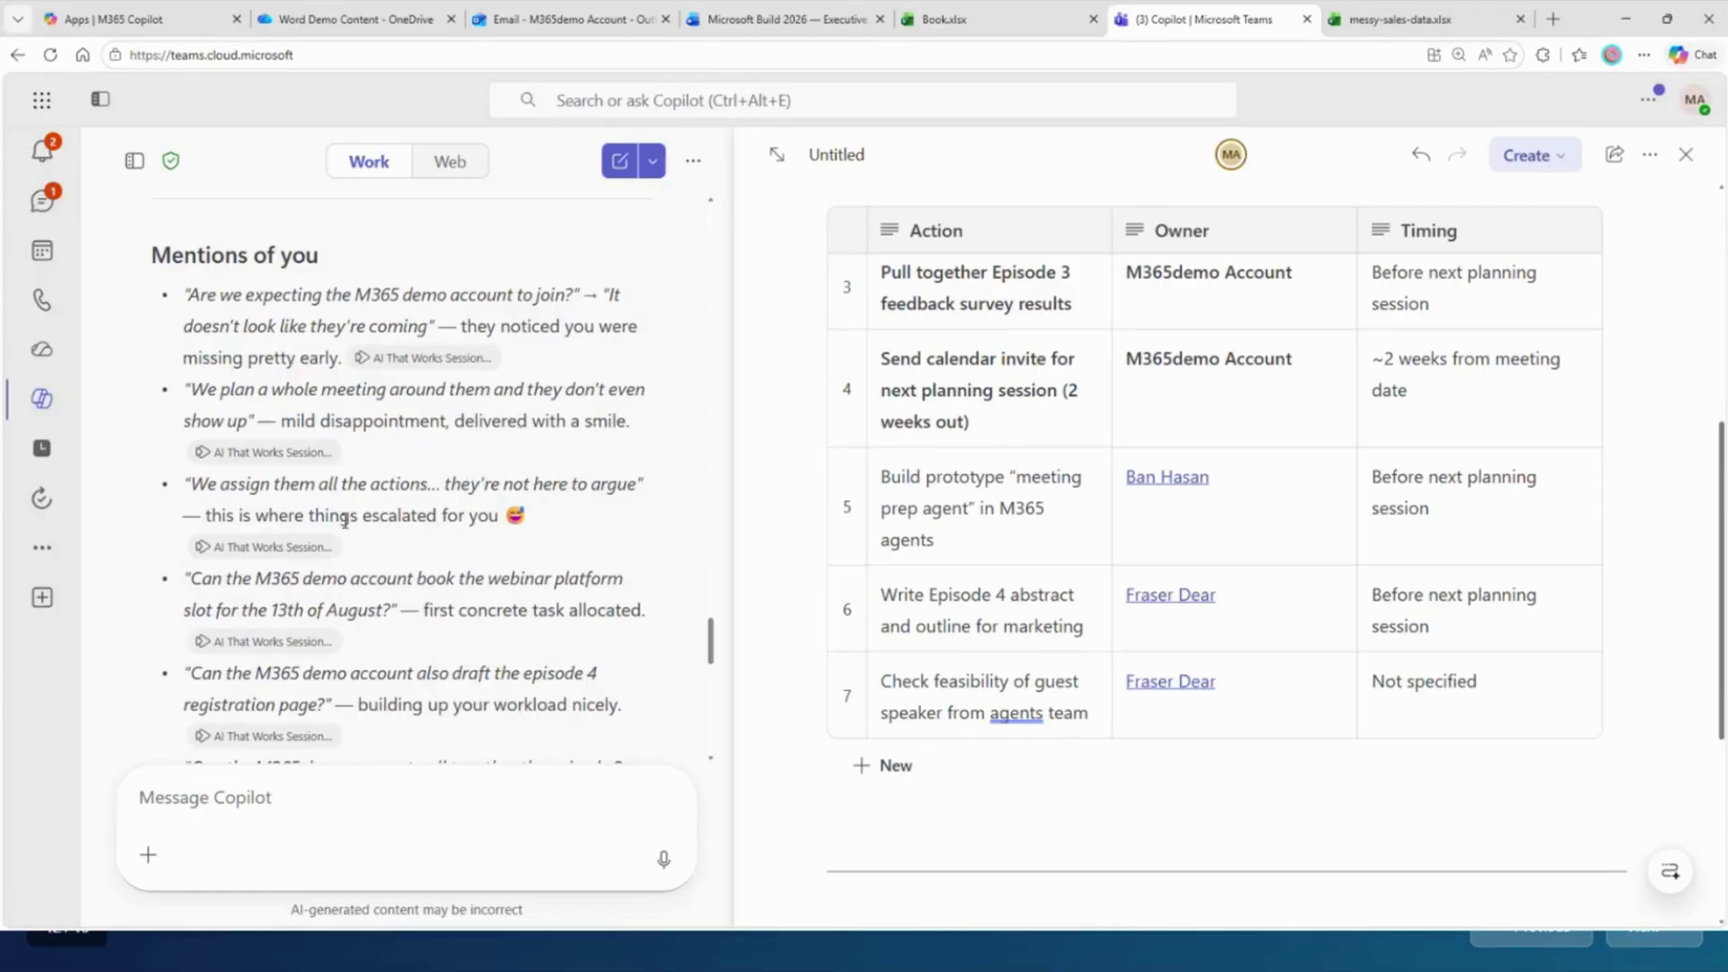
# - Read through Copilot's list of mentions and resulting tasks, and the "Your Actions" list on the page
pyautogui.scroll(-1, 420, 524)
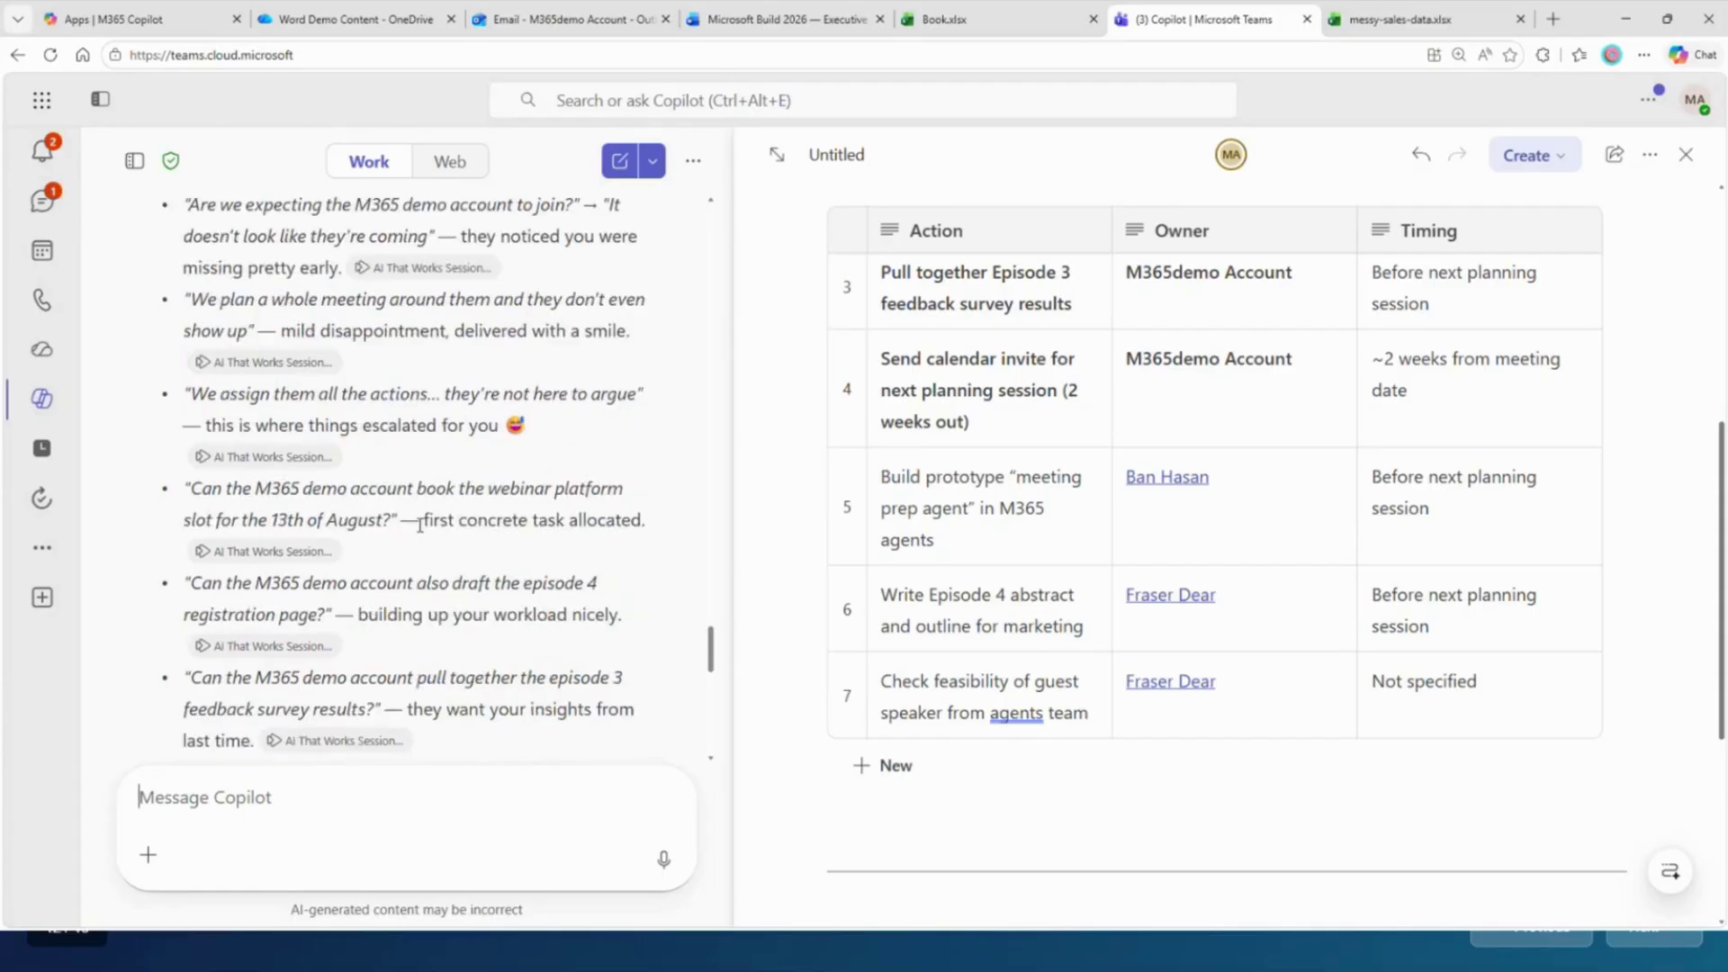
pyautogui.scroll(-2, 397, 541)
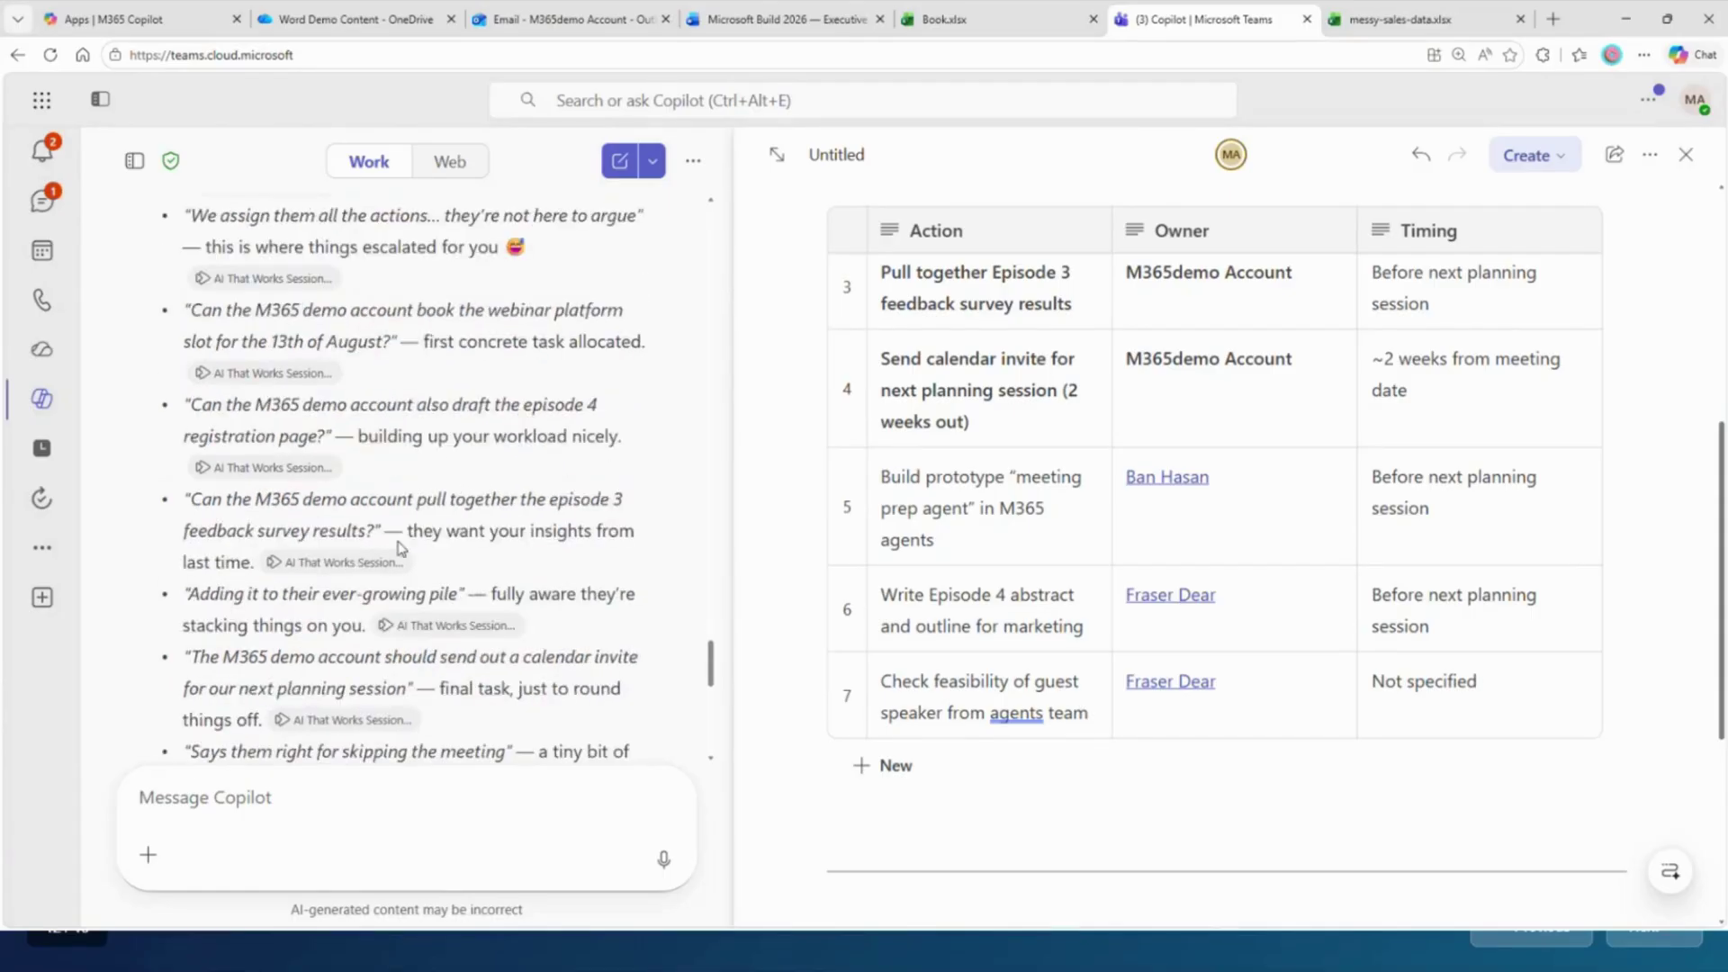
pyautogui.scroll(-1, 409, 538)
pyautogui.moveTo(417, 536)
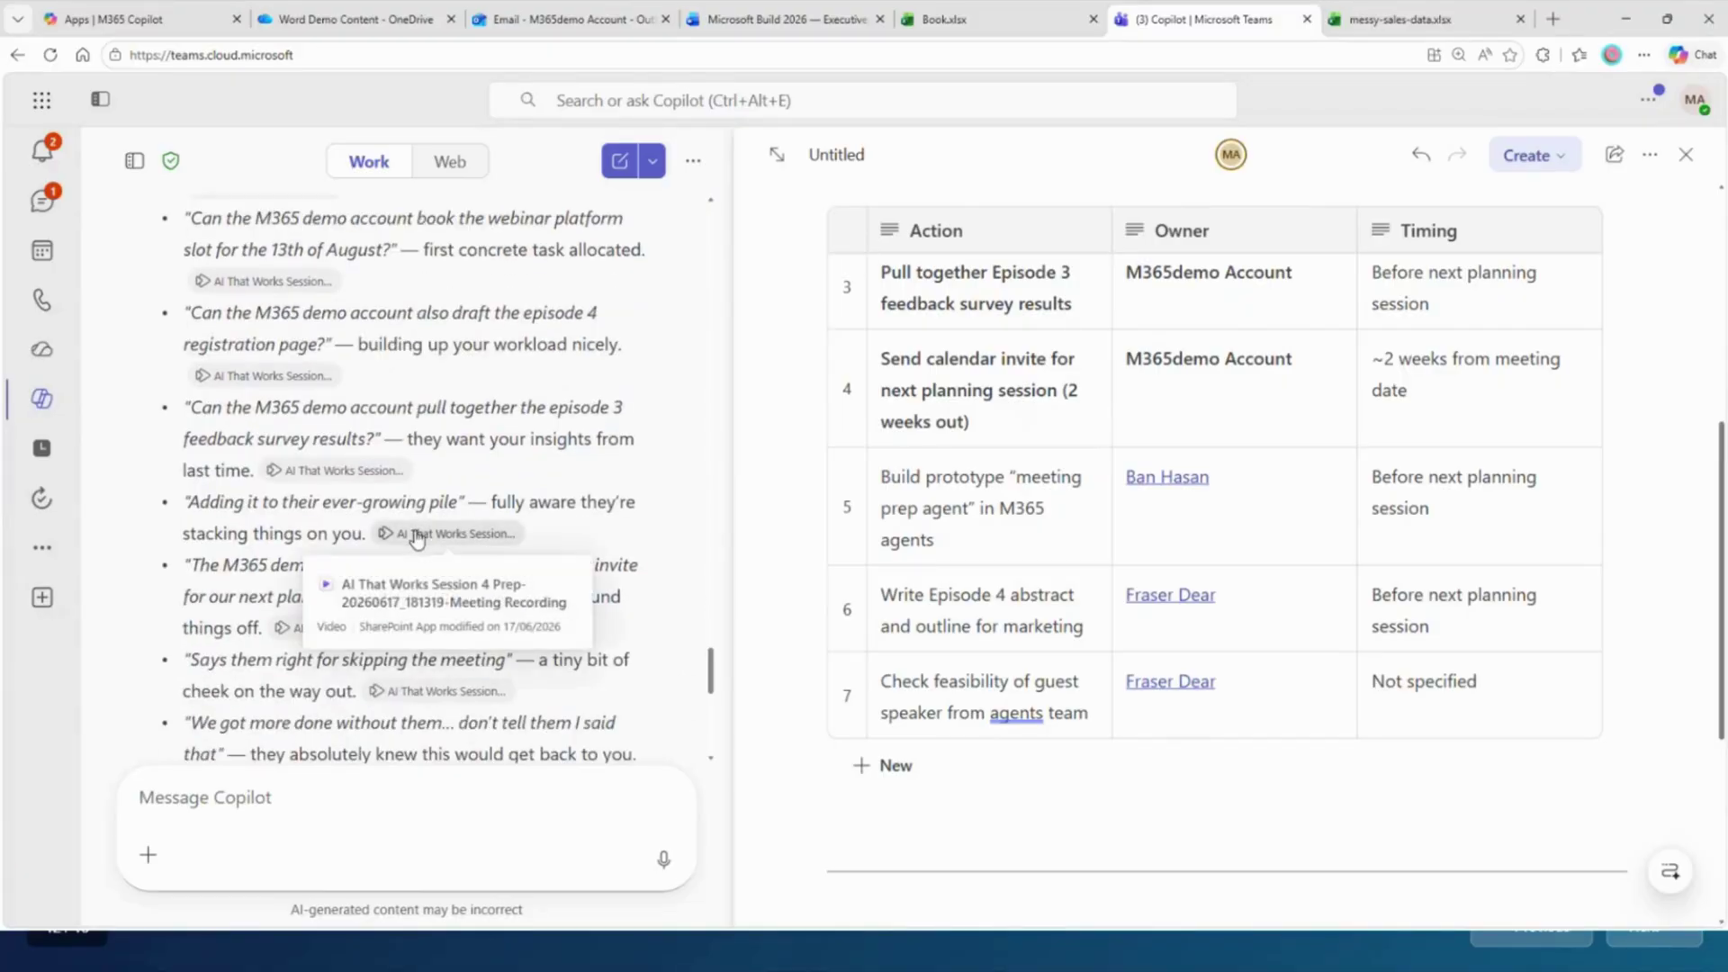
pyautogui.scroll(-1, 416, 536)
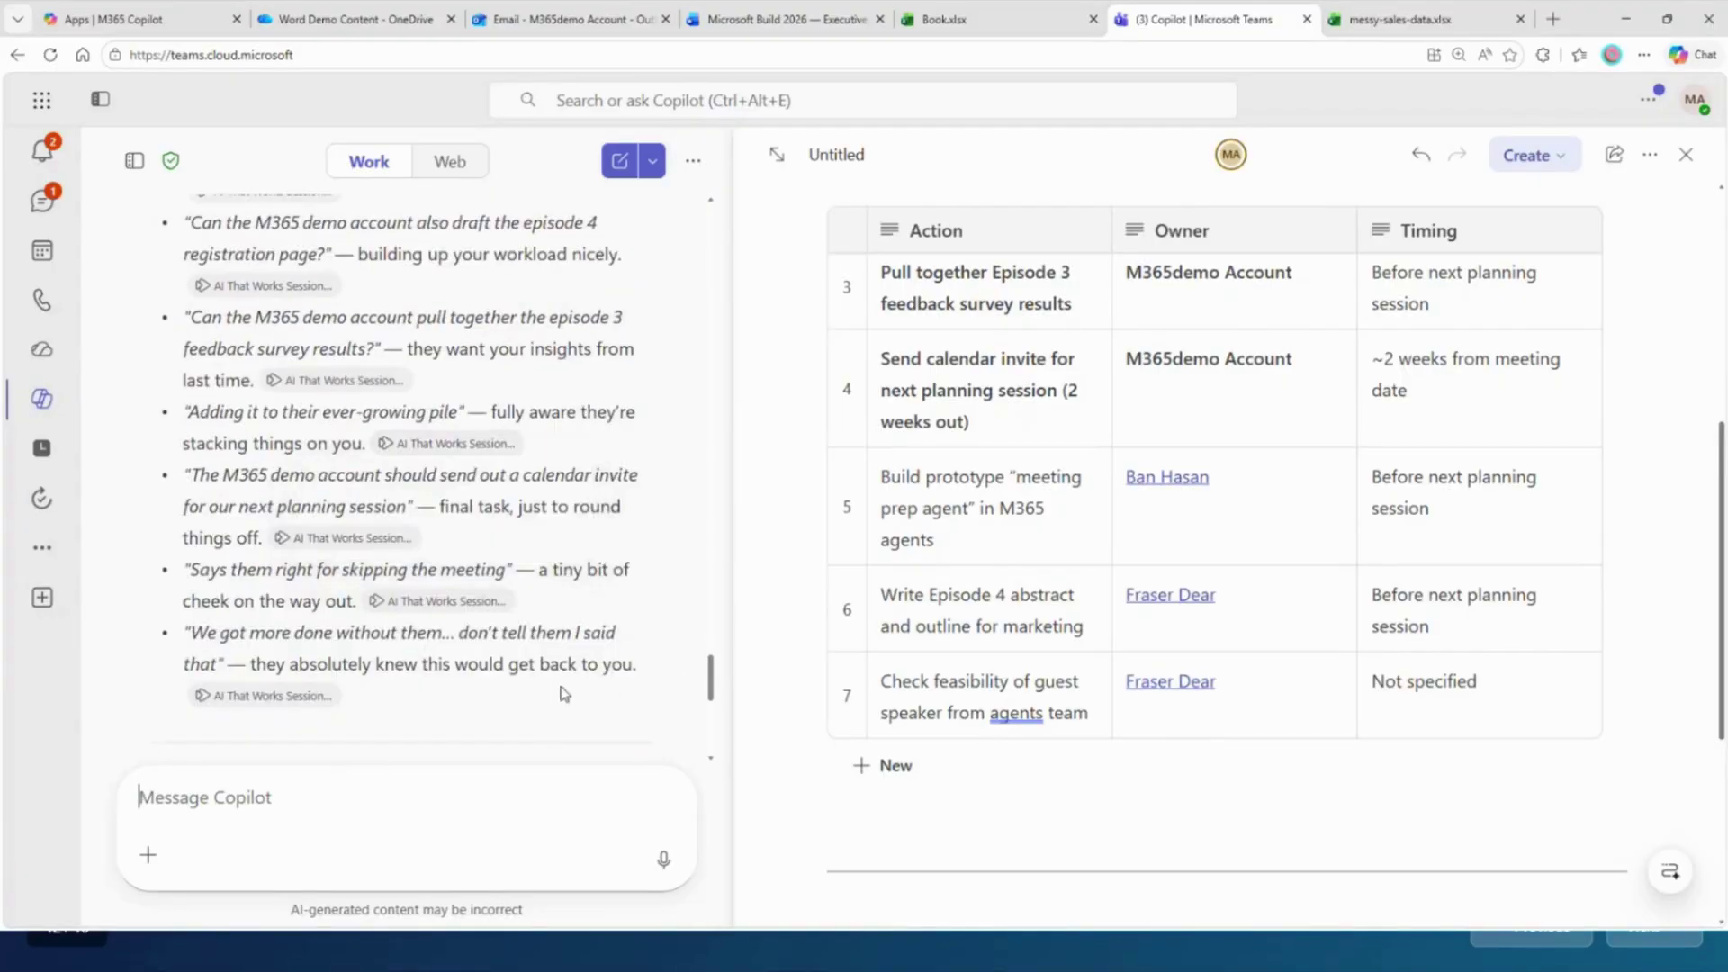
pyautogui.scroll(-3, 559, 705)
pyautogui.scroll(-1, 556, 706)
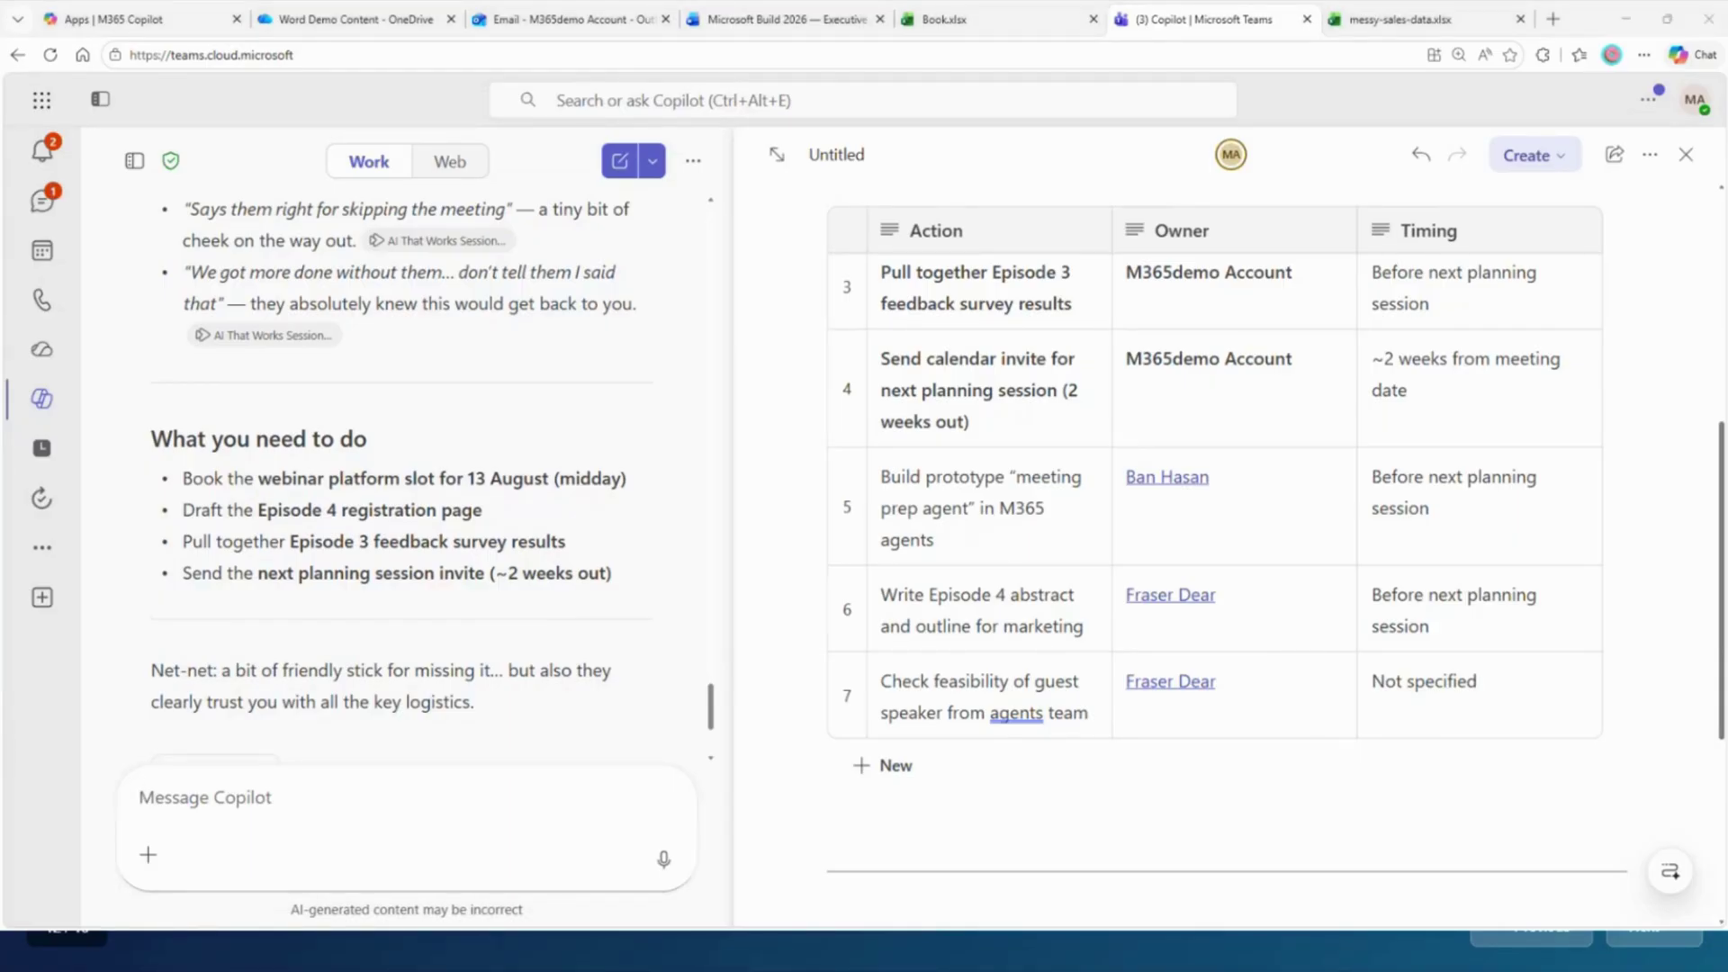
pyautogui.scroll(-5, 995, 813)
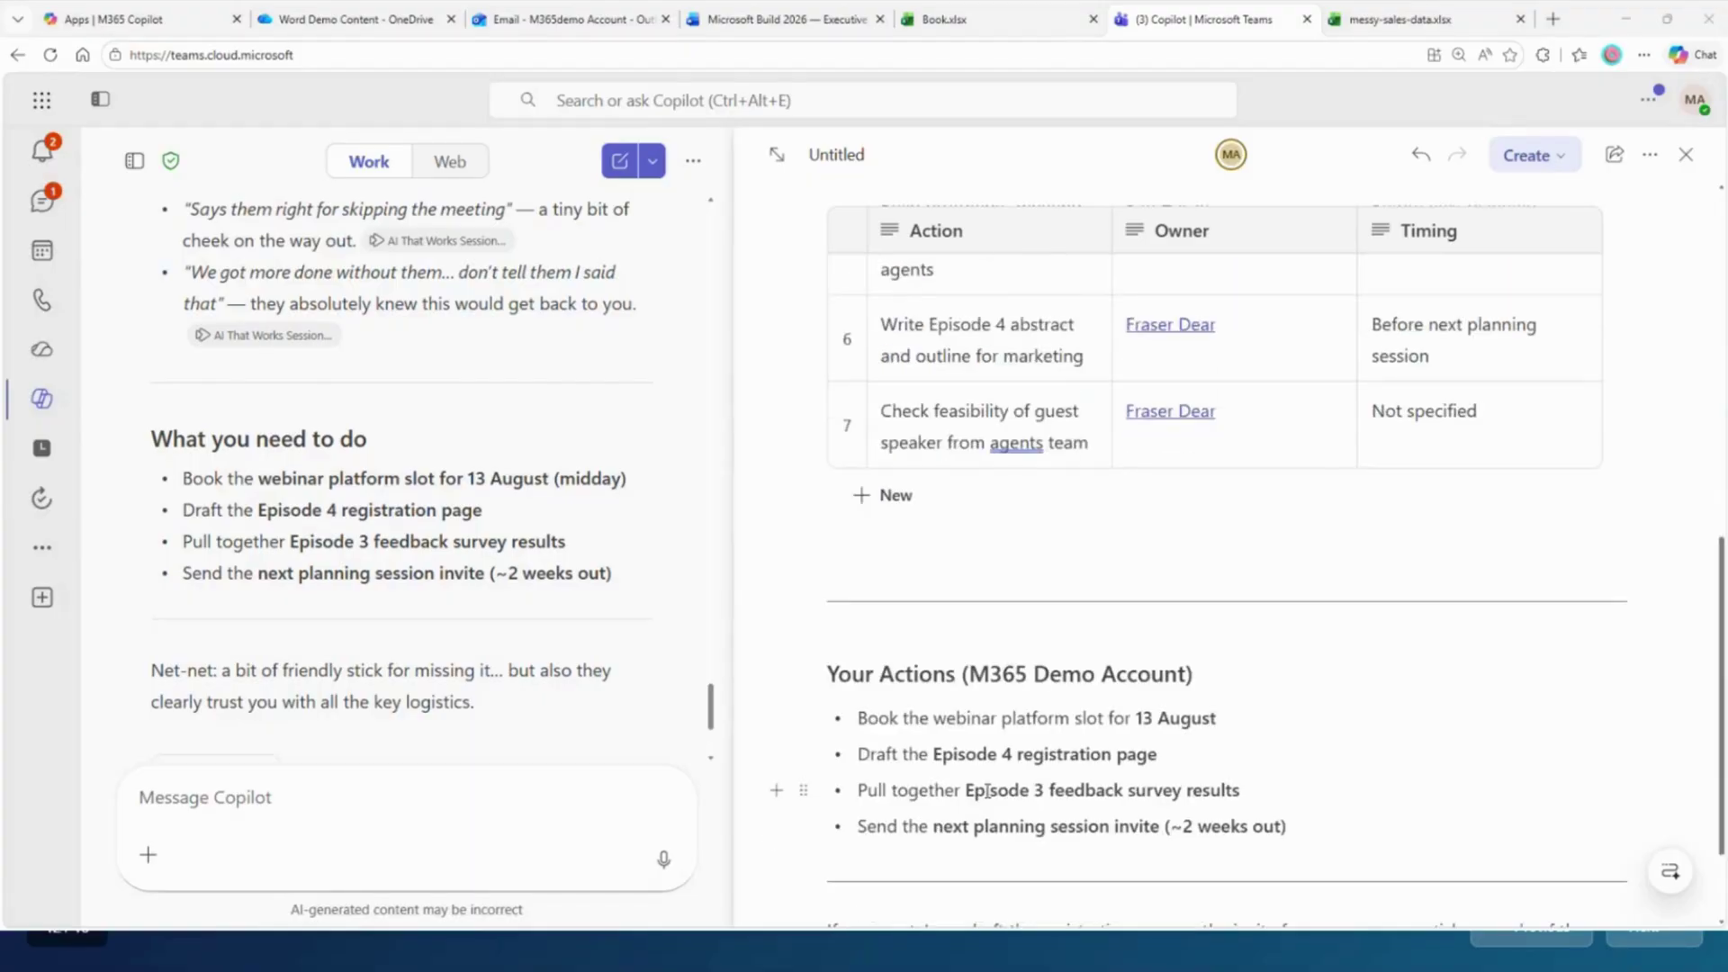
pyautogui.scroll(-2, 937, 829)
# - Ask Copilot to list all next-session ideas, flag the favourite and add one under "One more to consider:", and review the answer
pyautogui.click(338, 784)
pyautogui.hotkey('ctrl', 'v')
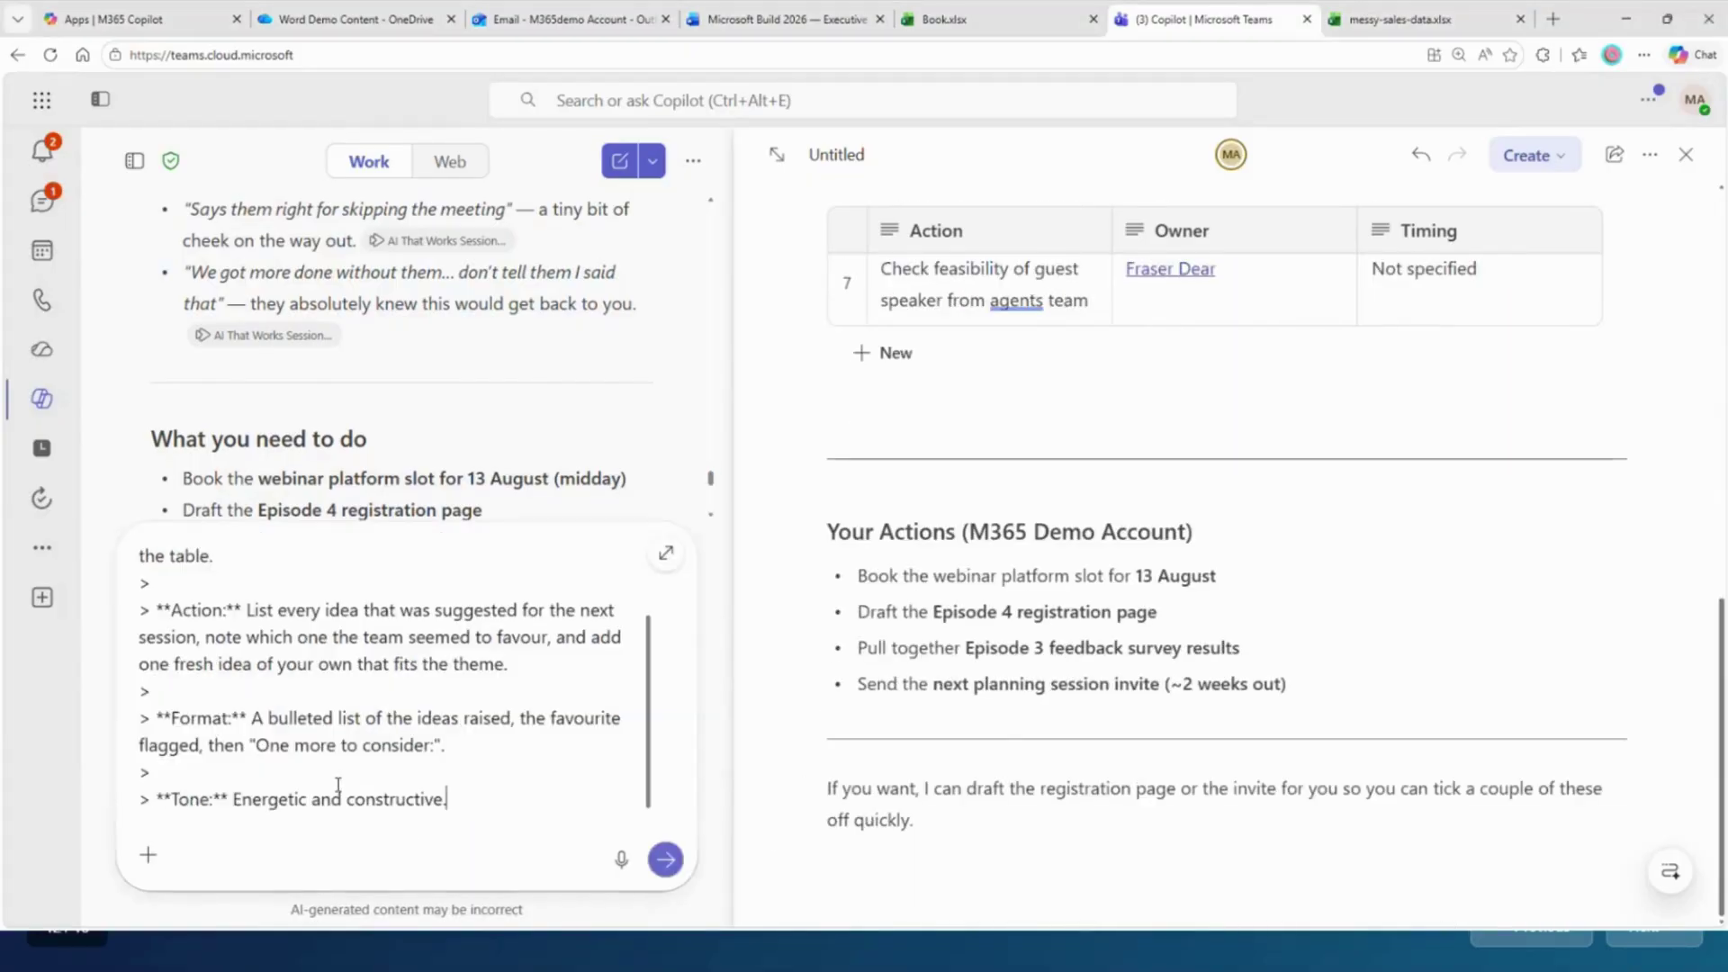
pyautogui.press('Return')
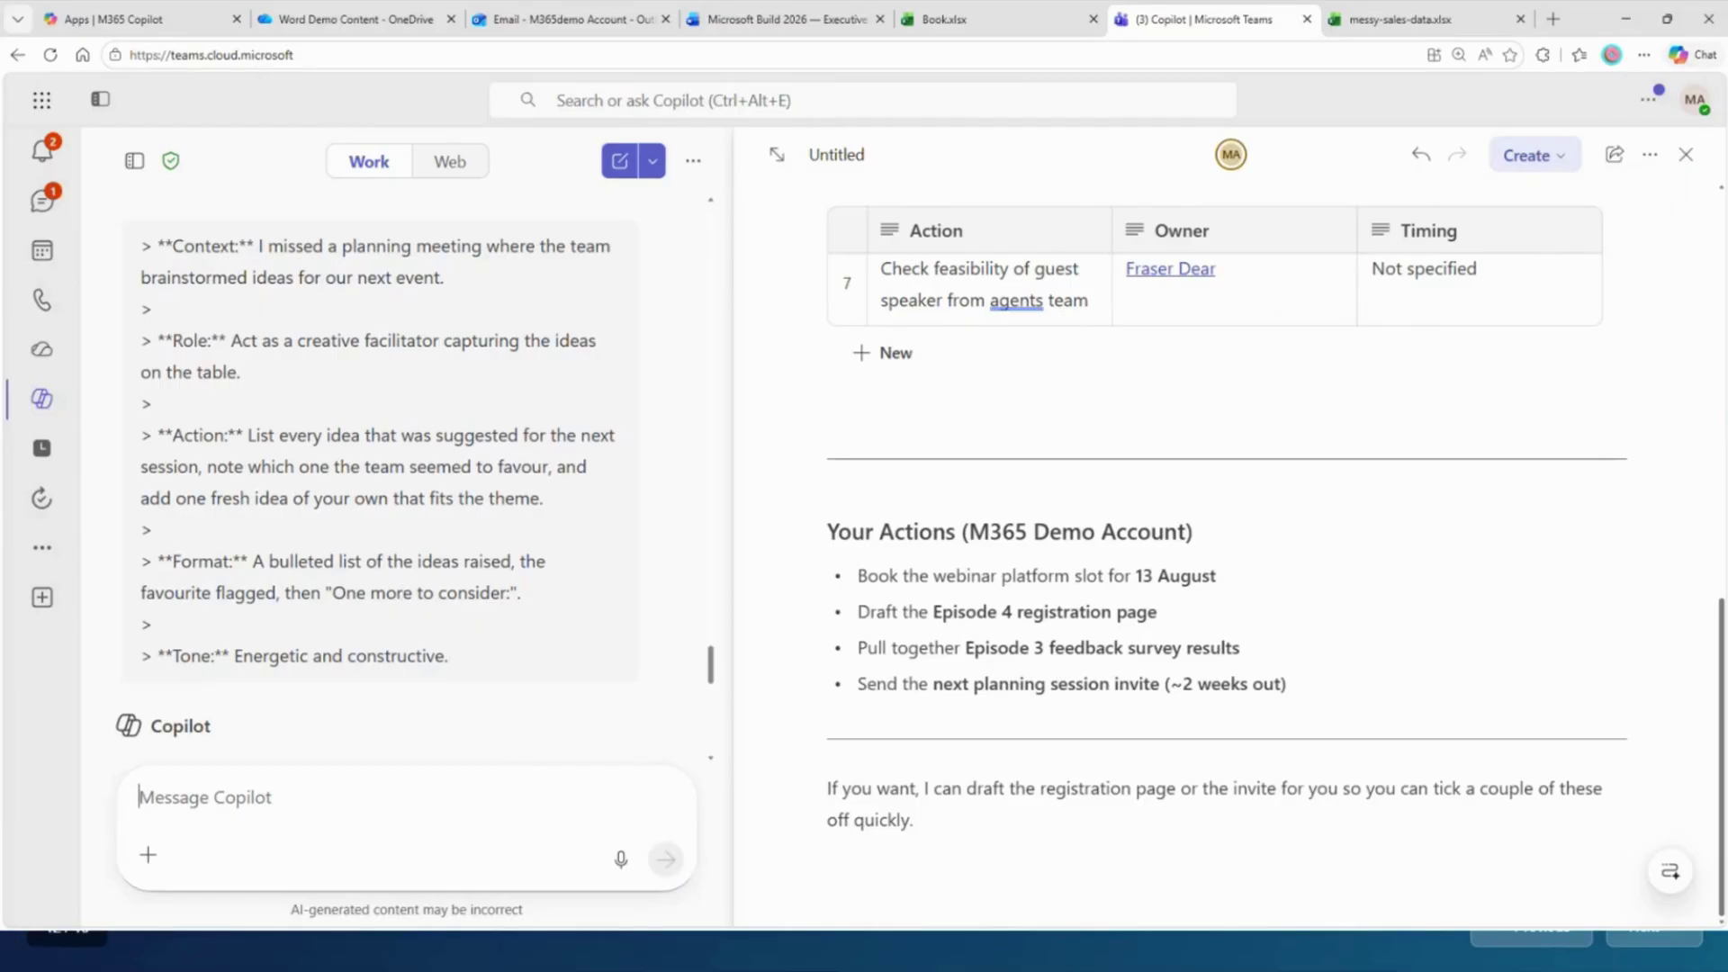
pyautogui.moveTo(395, 570)
pyautogui.scroll(-5, 364, 666)
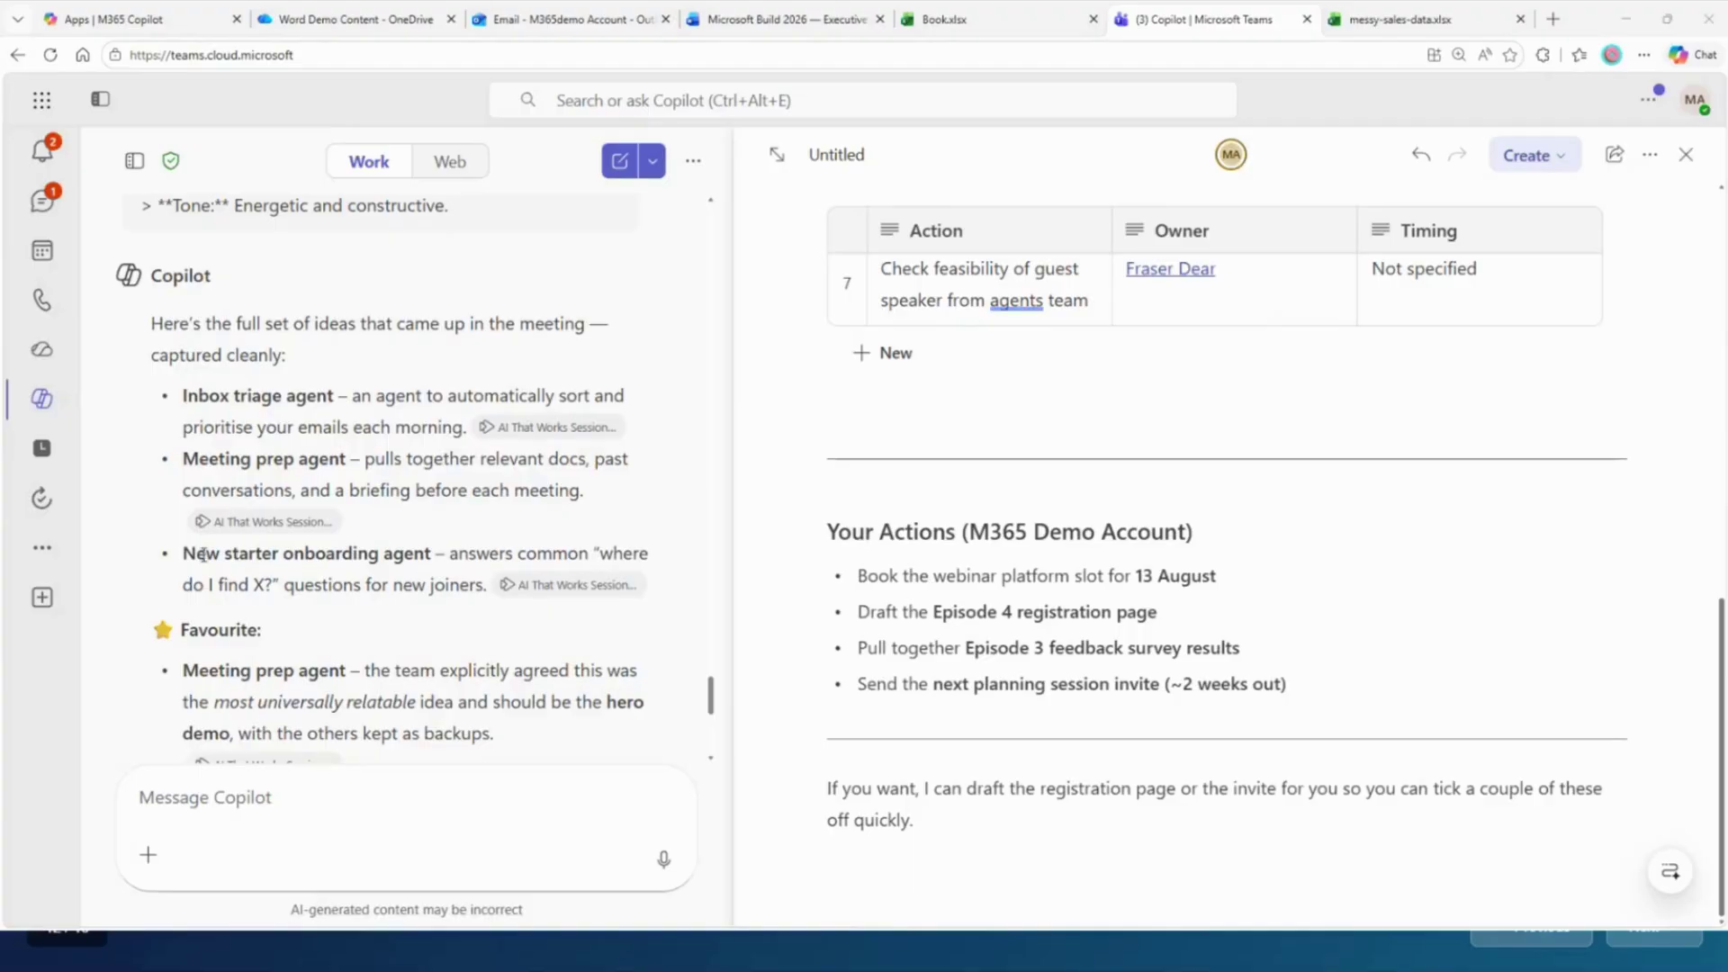
pyautogui.scroll(-2, 403, 543)
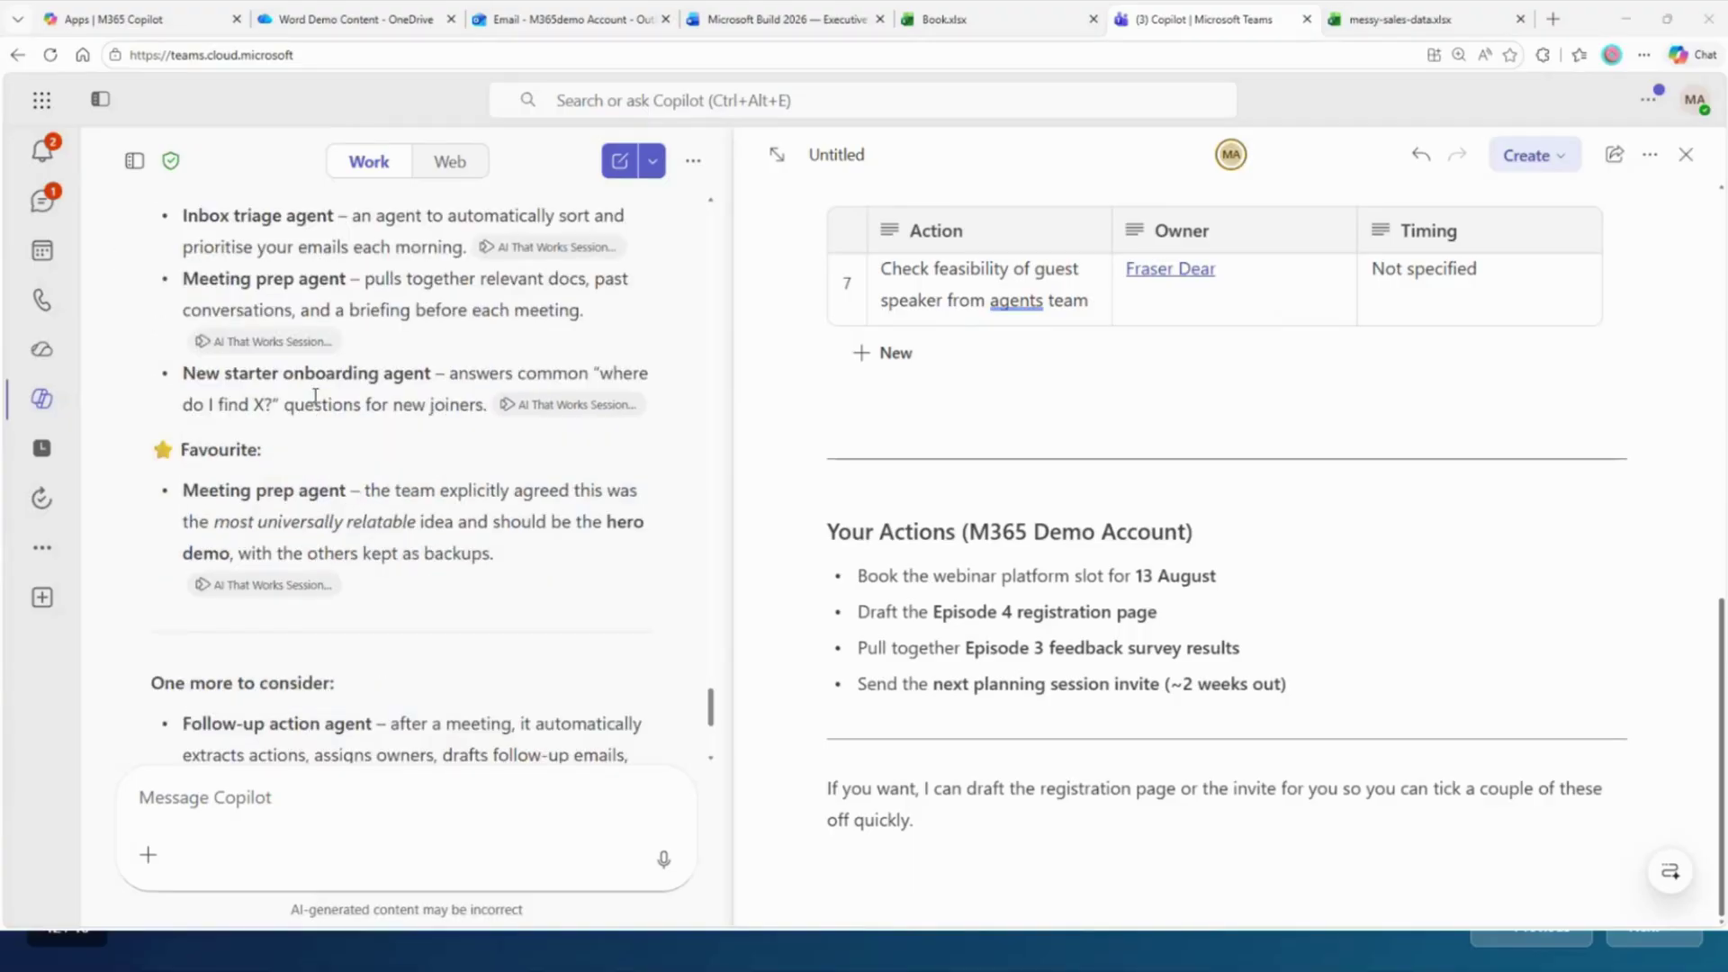
pyautogui.scroll(-4, 282, 648)
# - Ask Copilot to draft a warm two-paragraph email to both colleagues apologising for missing the meeting, confirming the action items and including its extra idea
pyautogui.click(277, 797)
pyautogui.hotkey('ctrl', 'v')
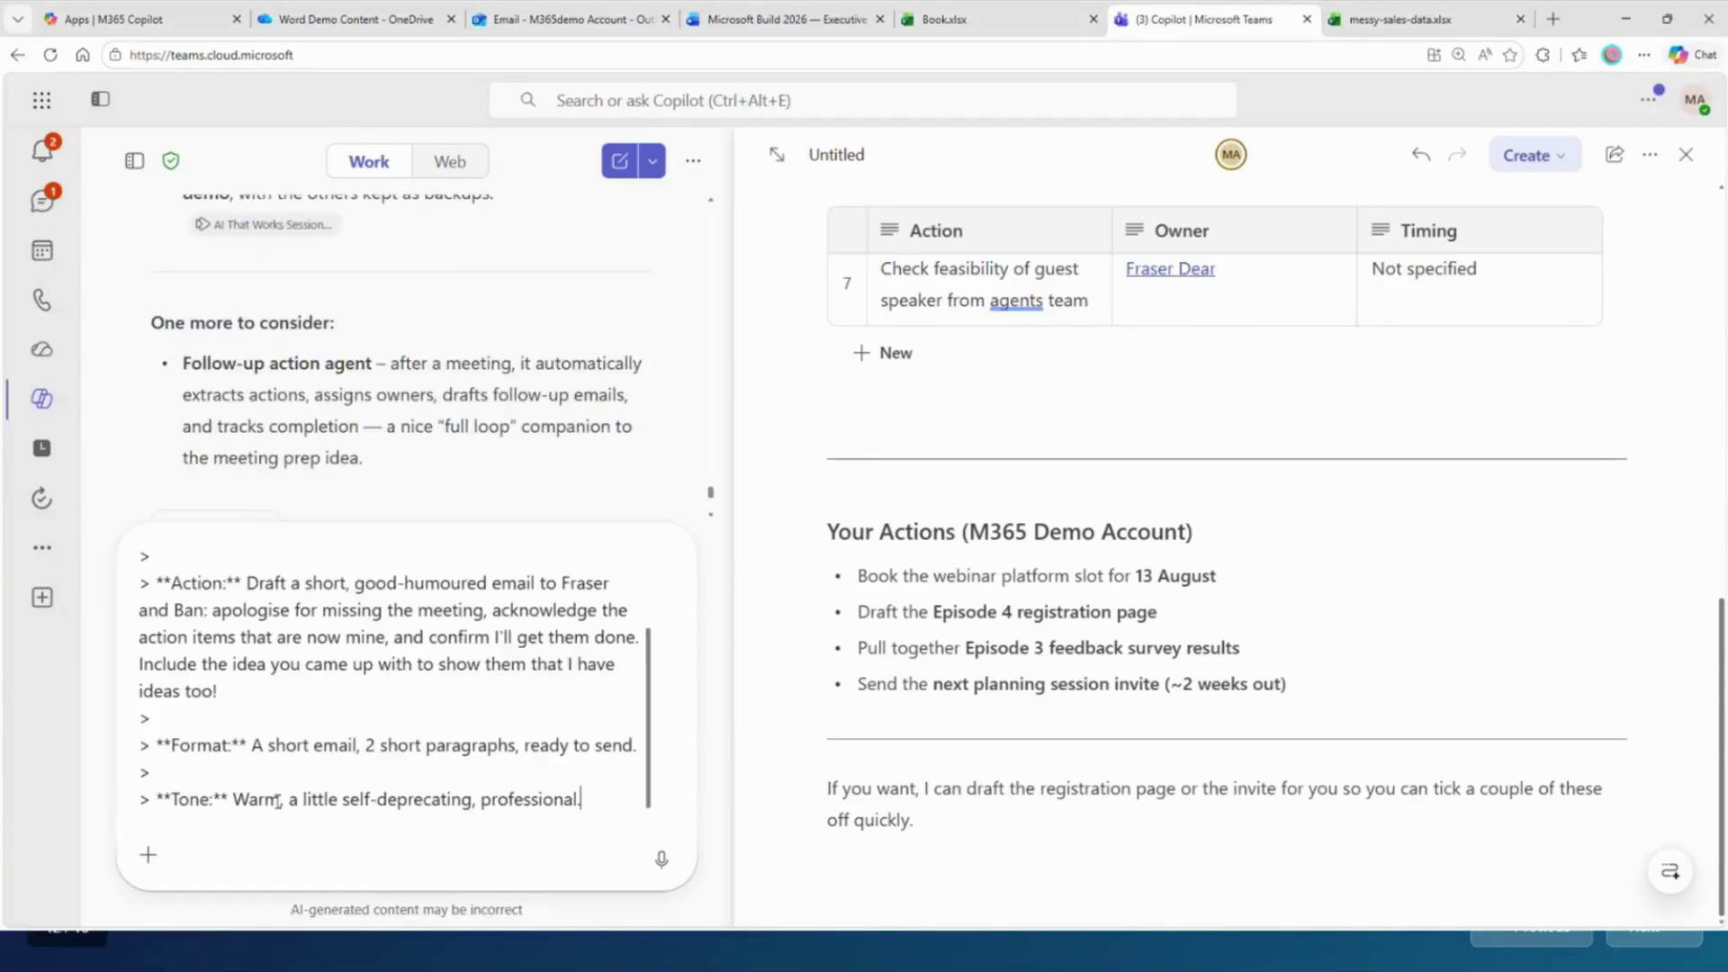
pyautogui.press('Return')
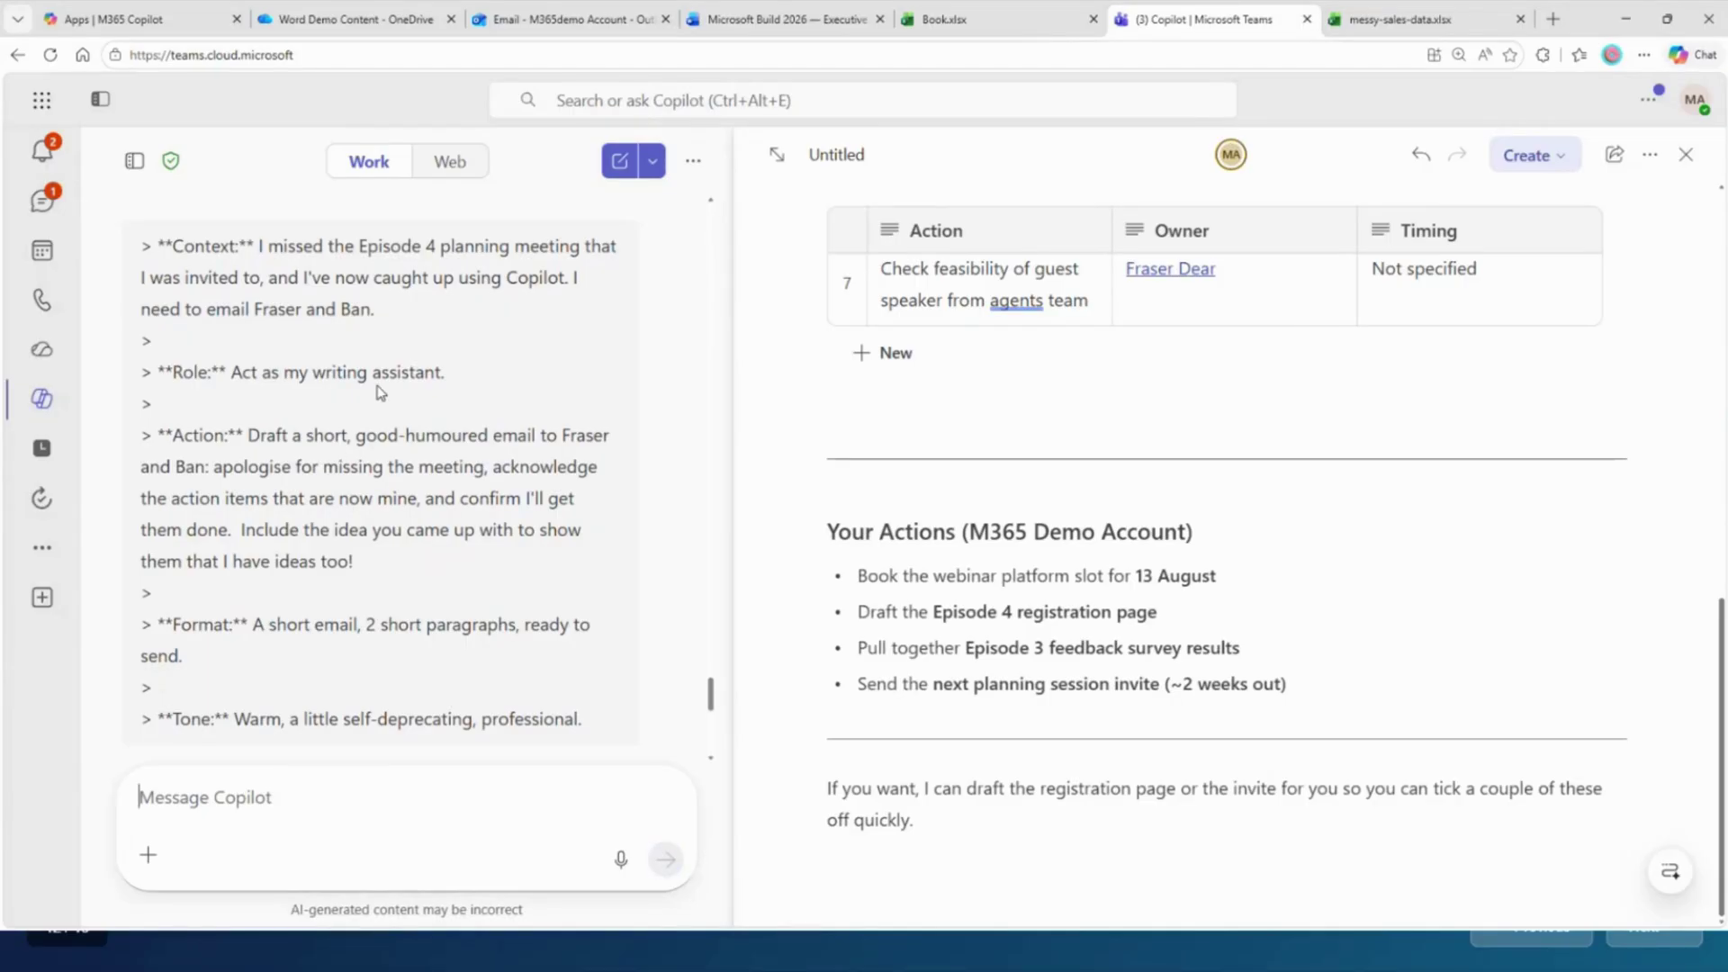
pyautogui.scroll(-6, 380, 390)
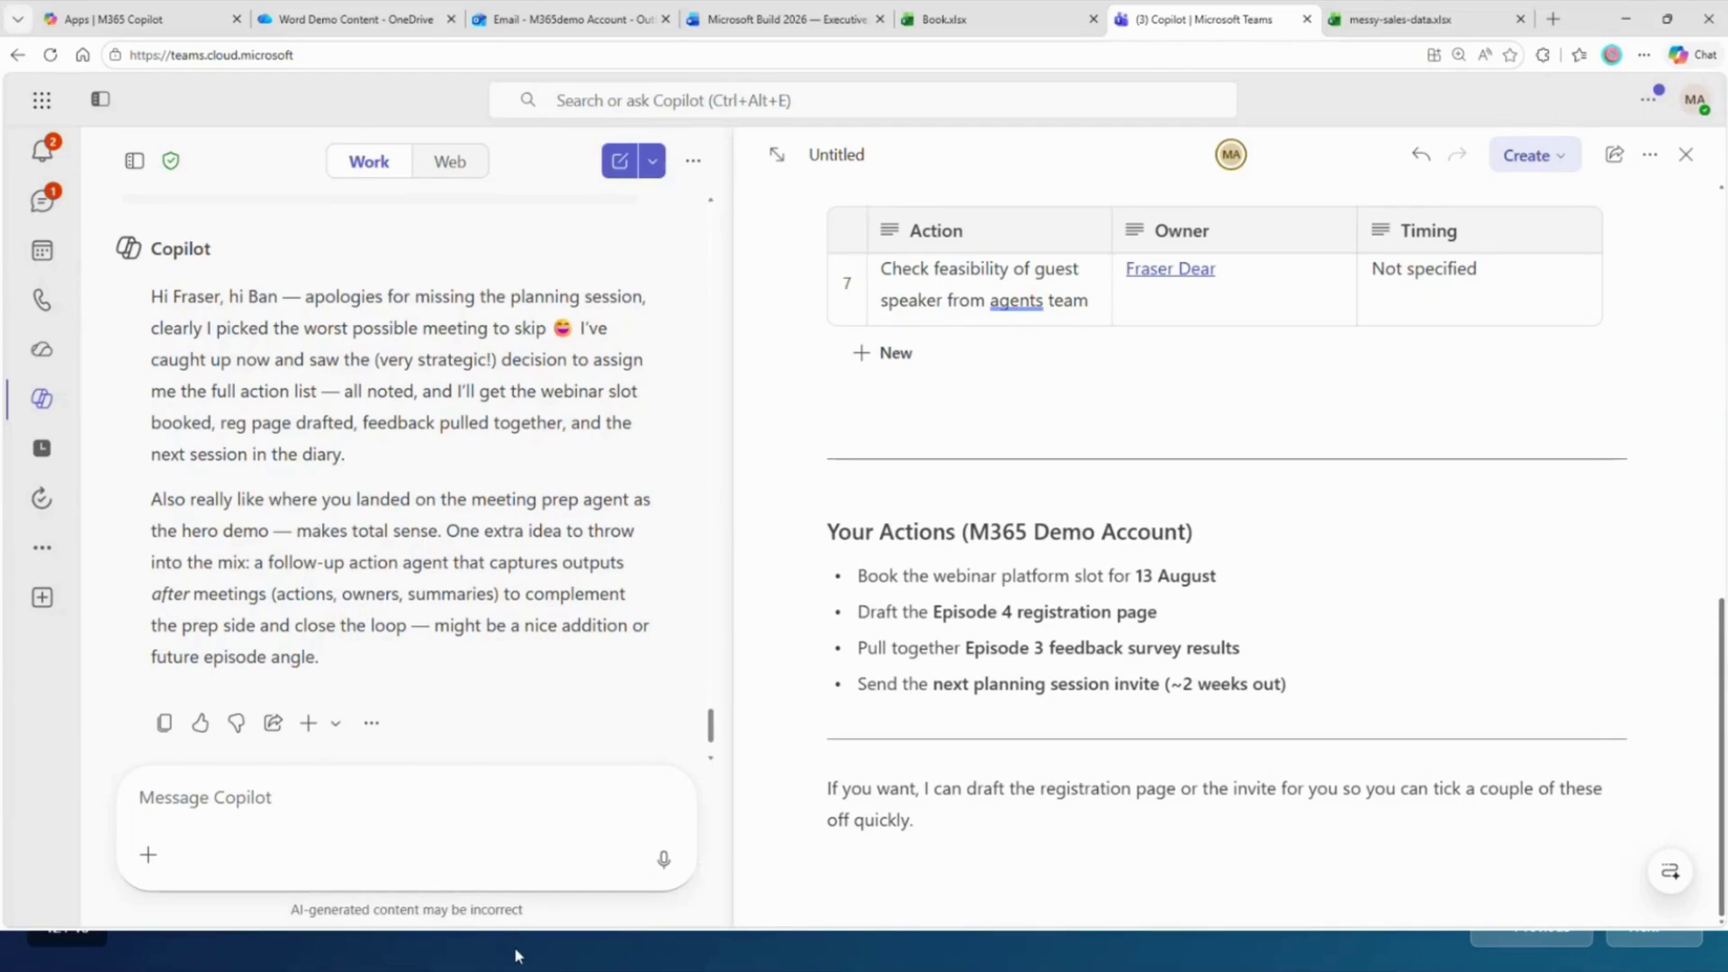
pyautogui.hotkey('alt', 'Tab')
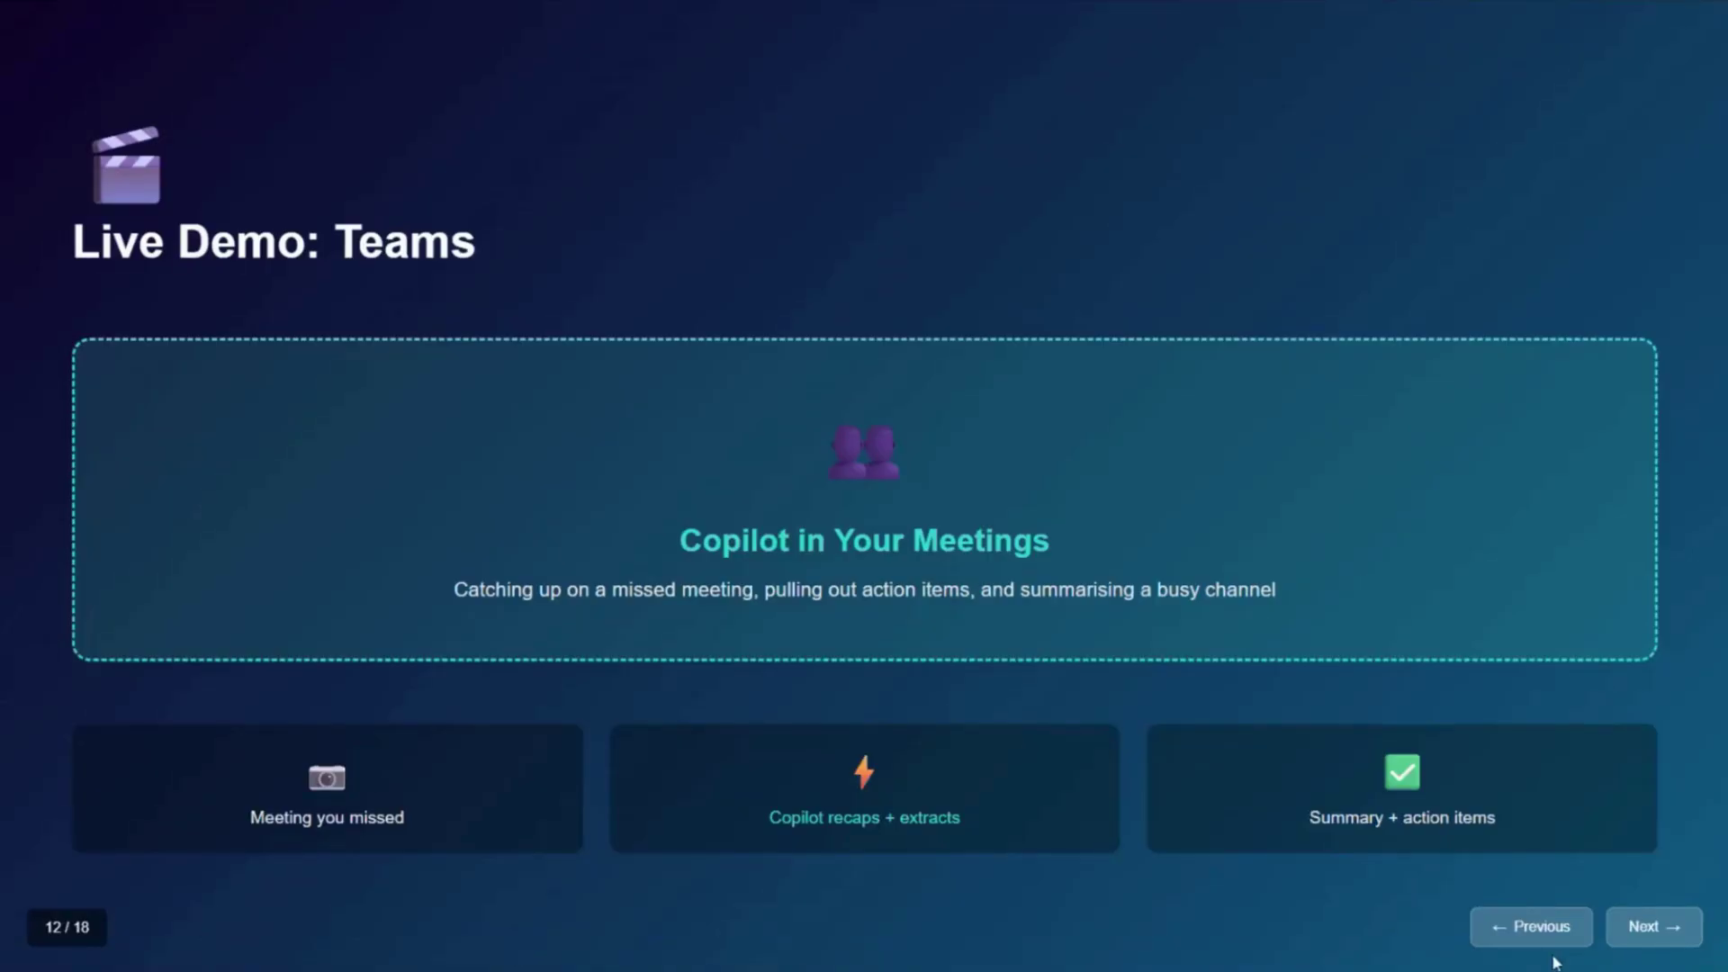
pyautogui.click(1654, 926)
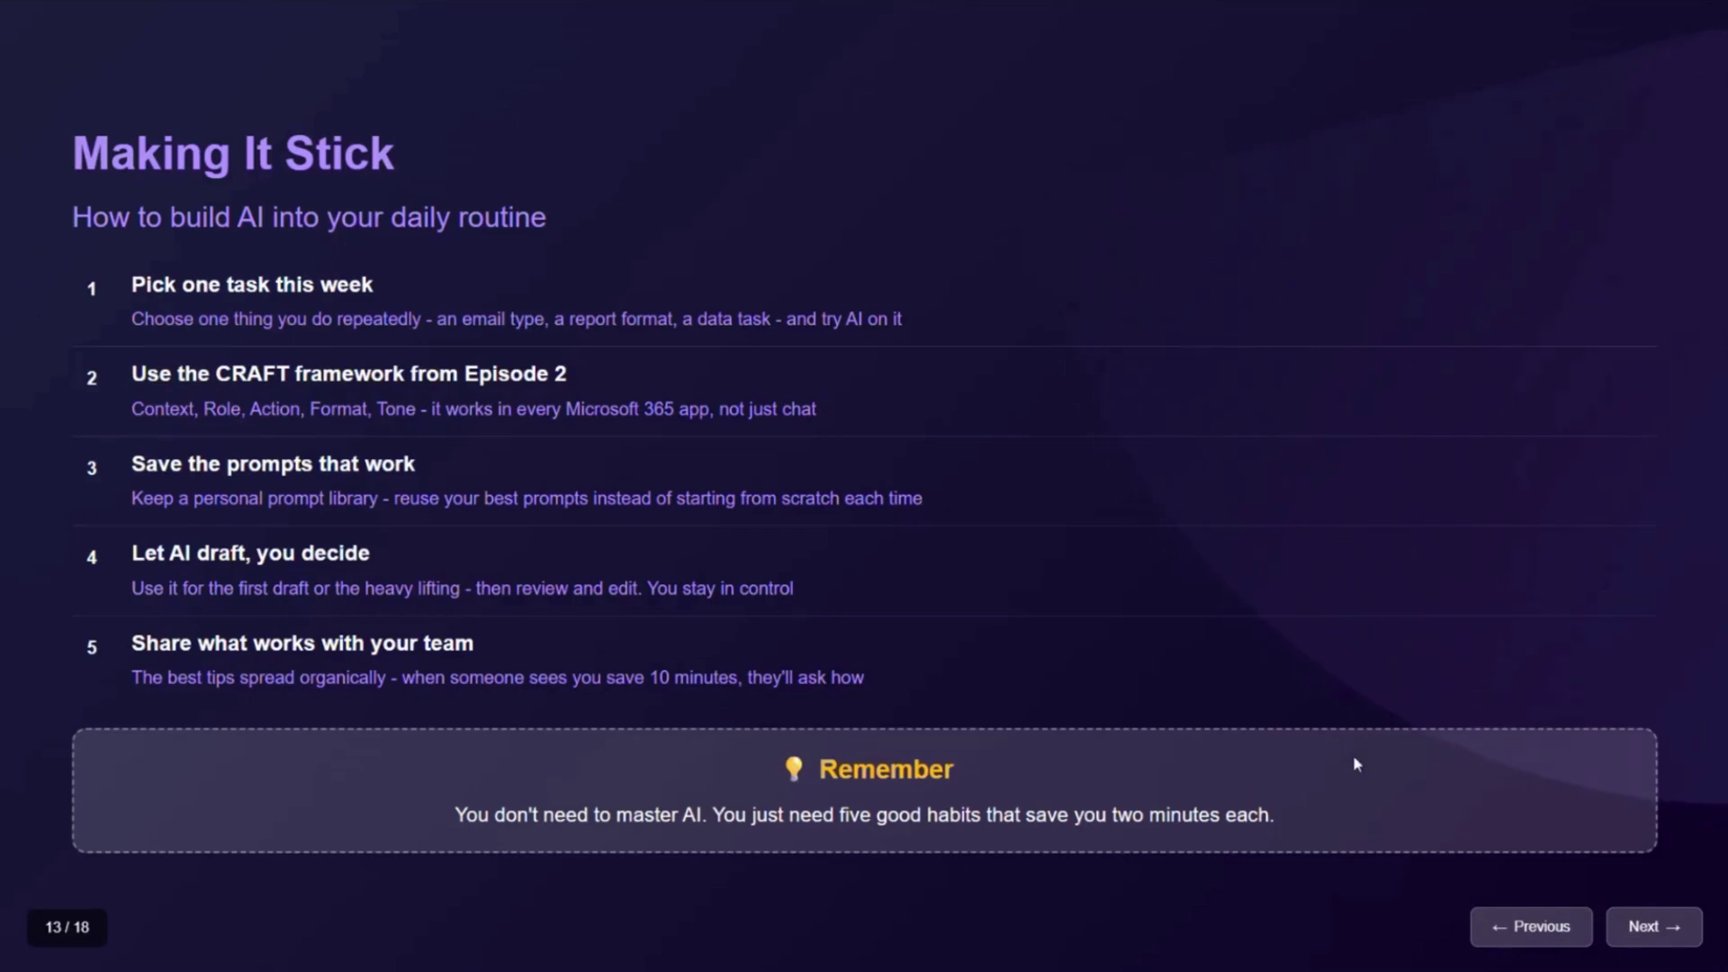
pyautogui.click(1649, 932)
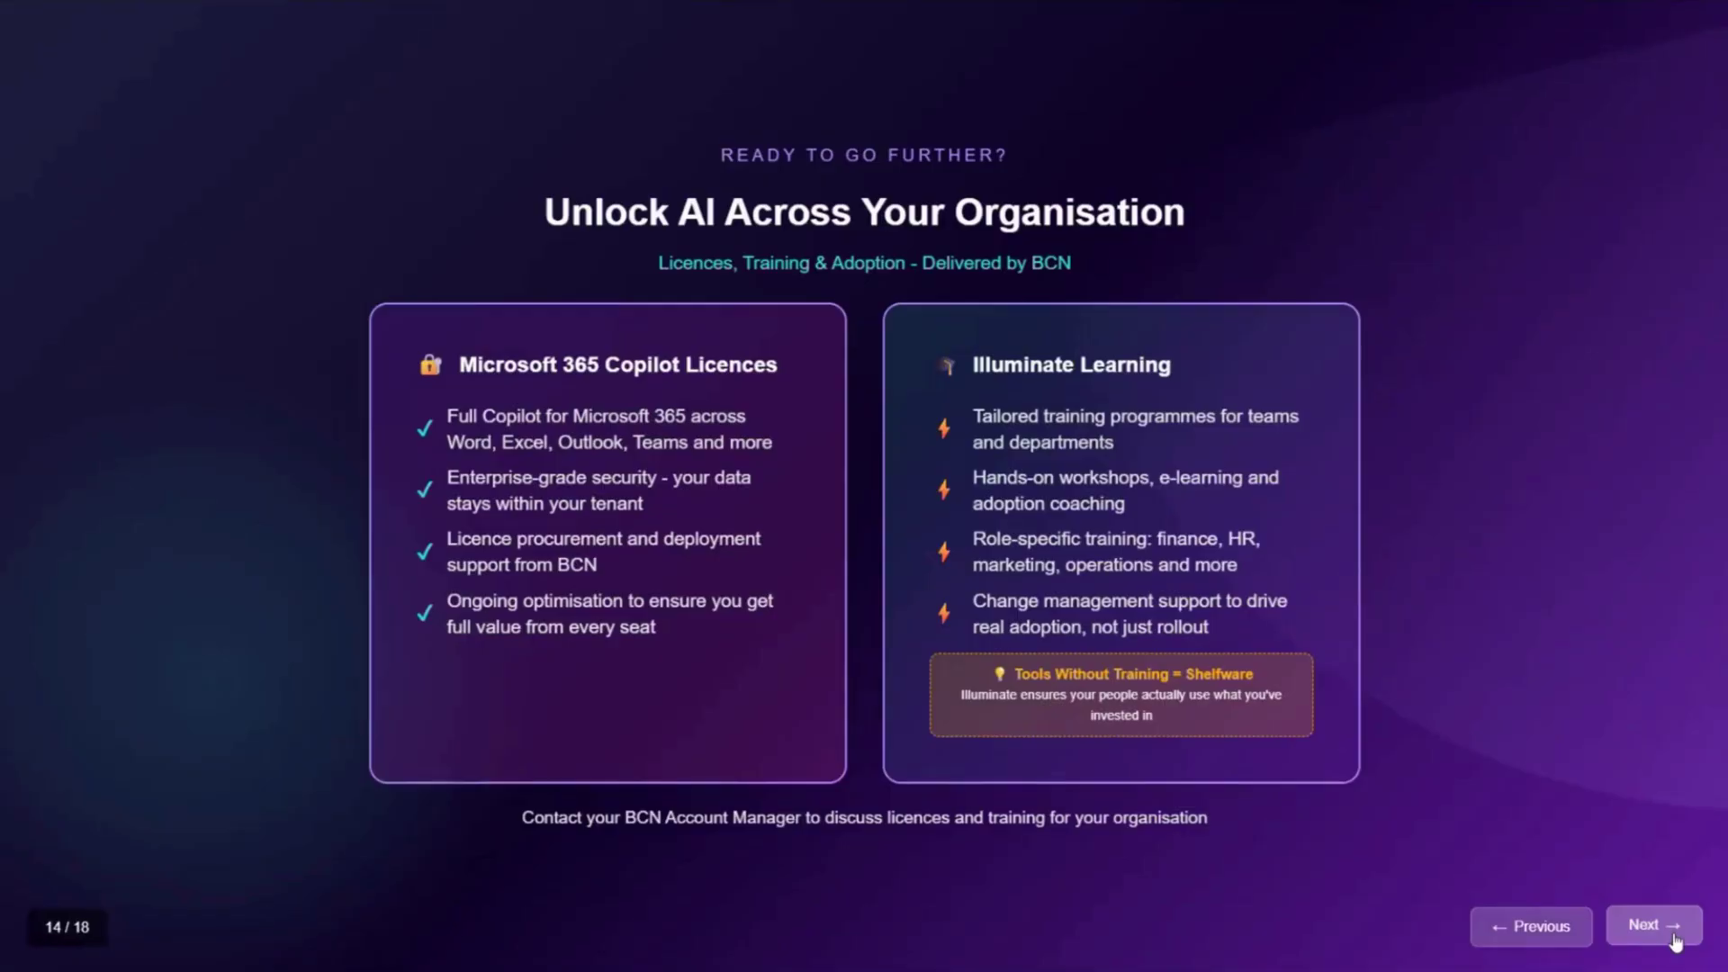